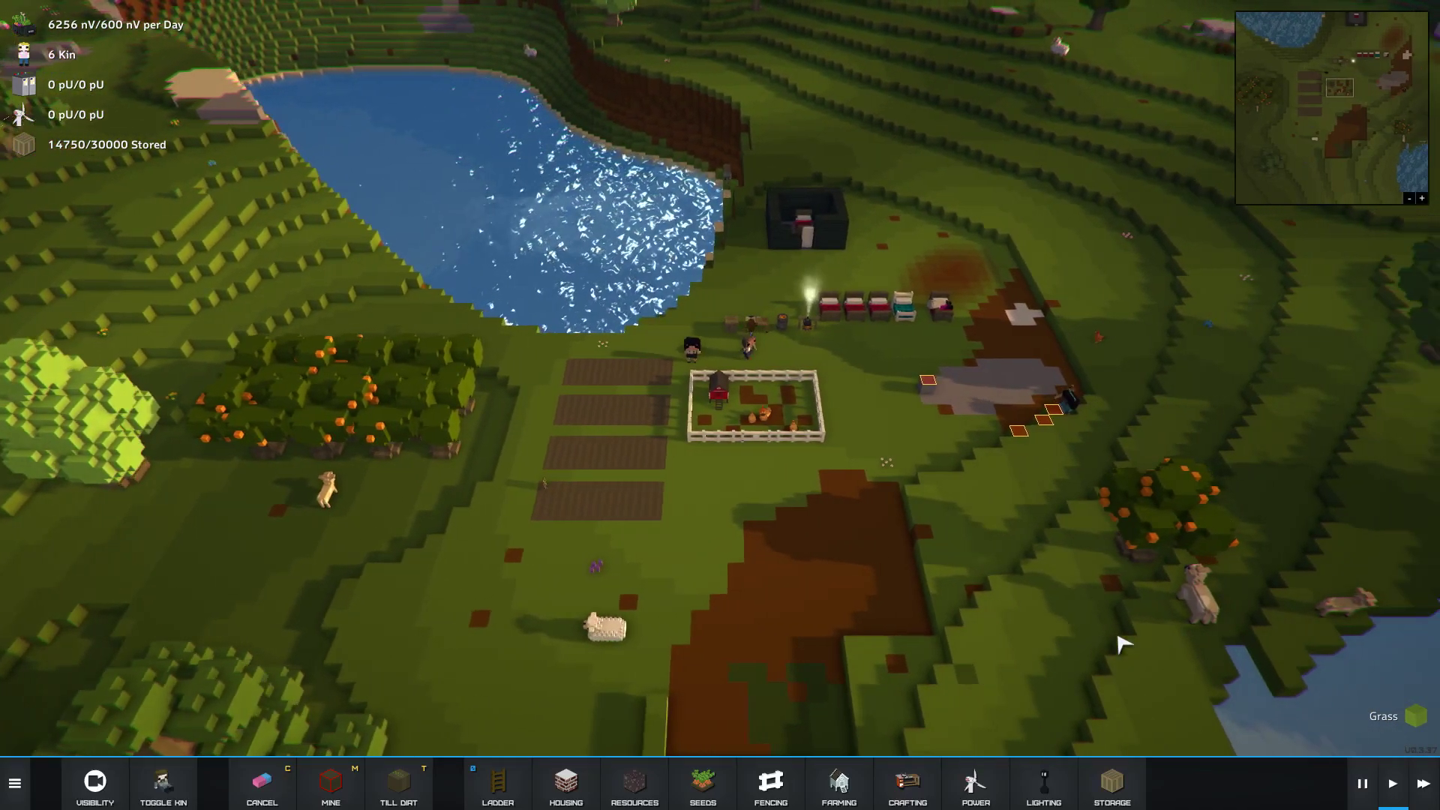
- Check the pea field's growth, then swing the view toward the lake and village
left_click_drag(1123, 642, 718, 498)
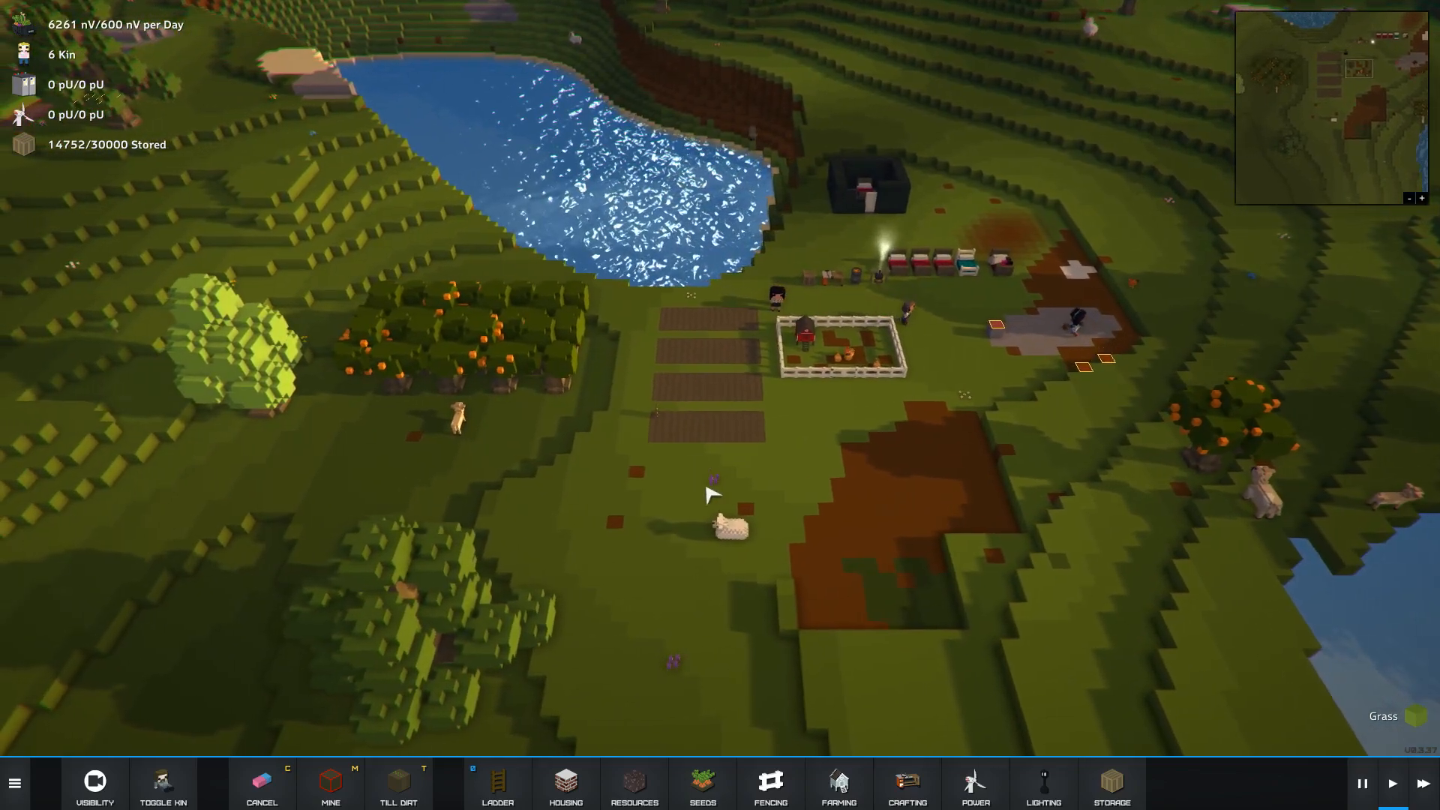
scroll(691, 703, "up", 3)
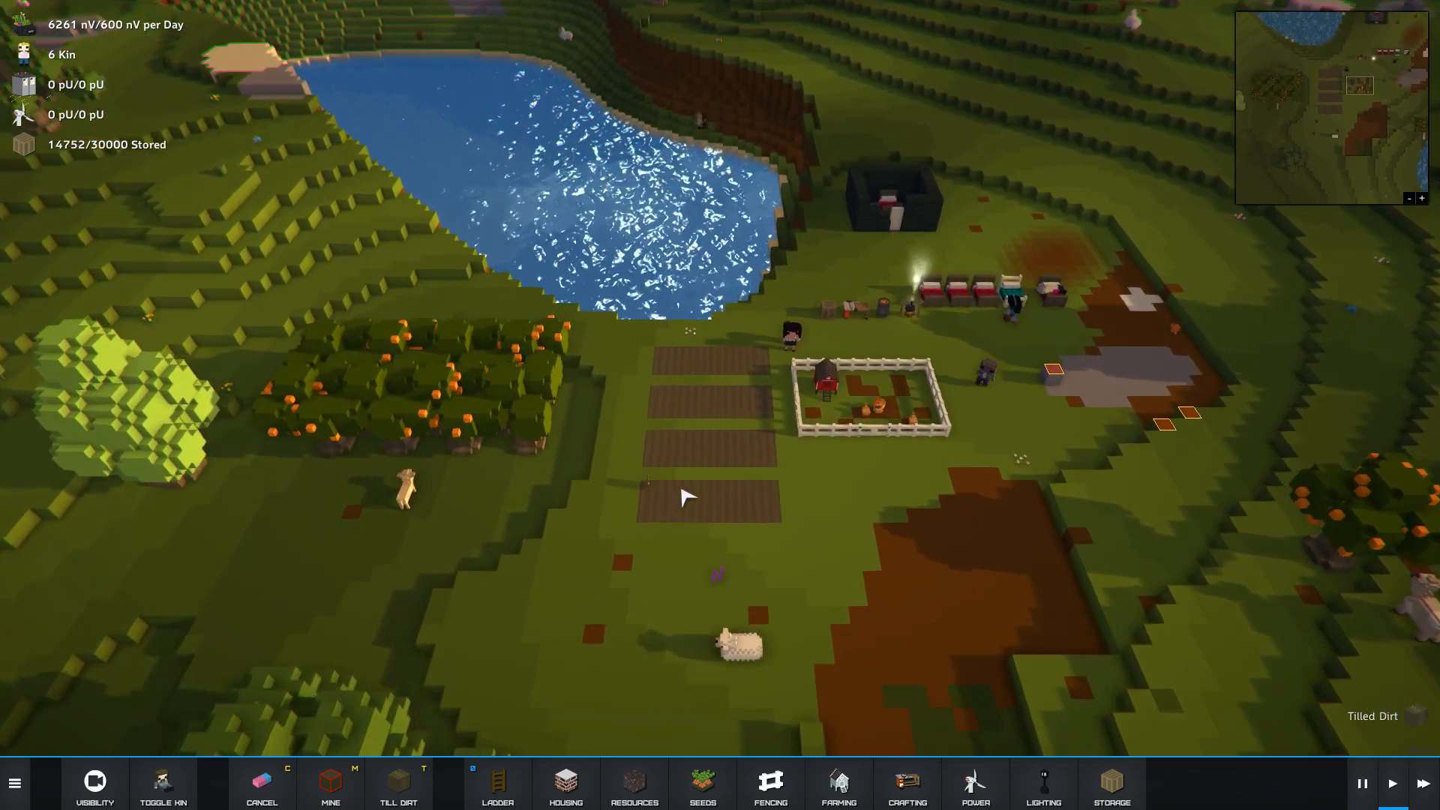
left_click(640, 496)
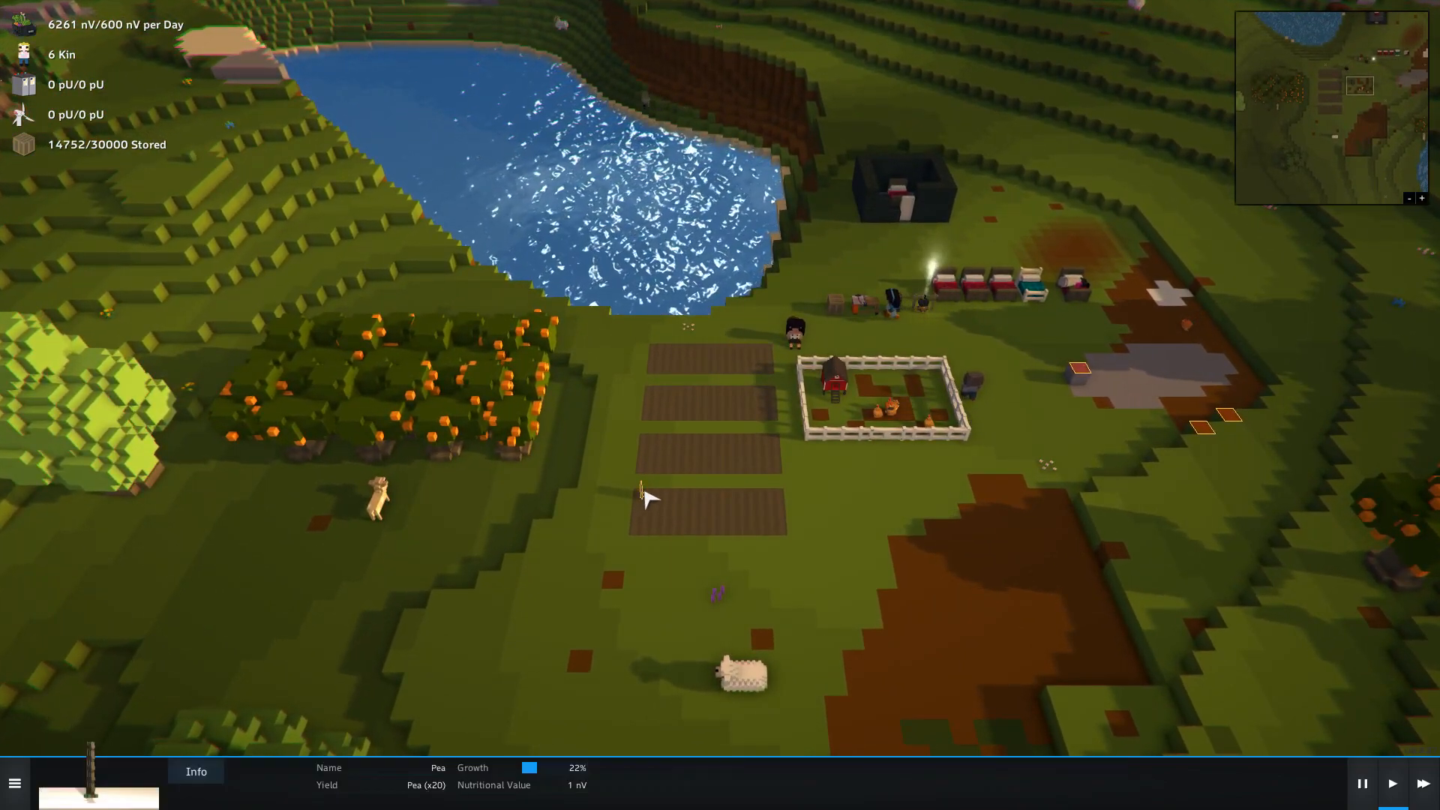
mouse_move(640, 495)
left_mouse_down()
mouse_move(751, 596)
mouse_move(427, 372)
mouse_move(672, 501)
left_mouse_up()
right_click(752, 596)
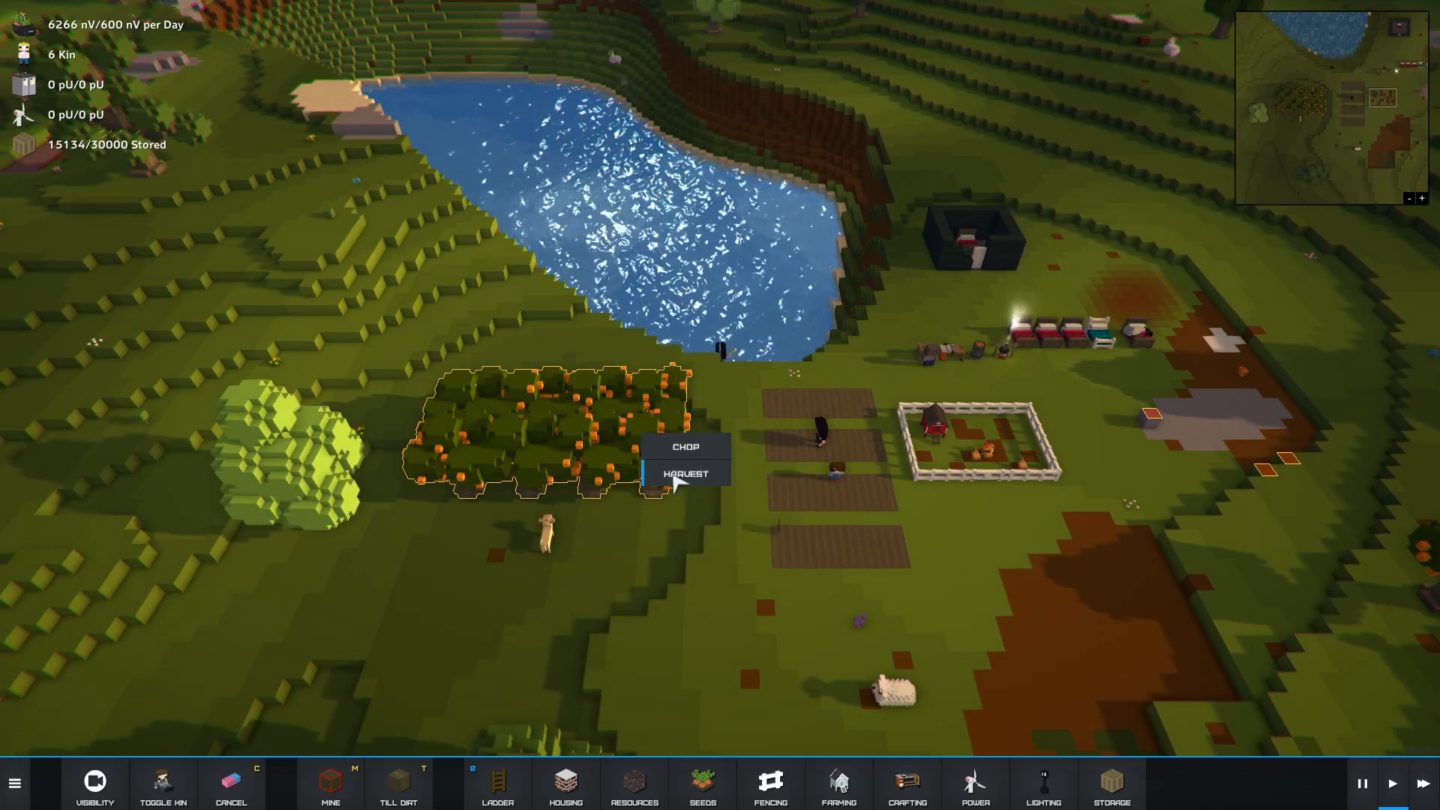
mouse_move(707, 611)
left_mouse_down()
mouse_move(763, 512)
mouse_move(732, 484)
left_mouse_up()
- Bring up the chicken coop's action choices and dismiss them again
left_click(718, 474)
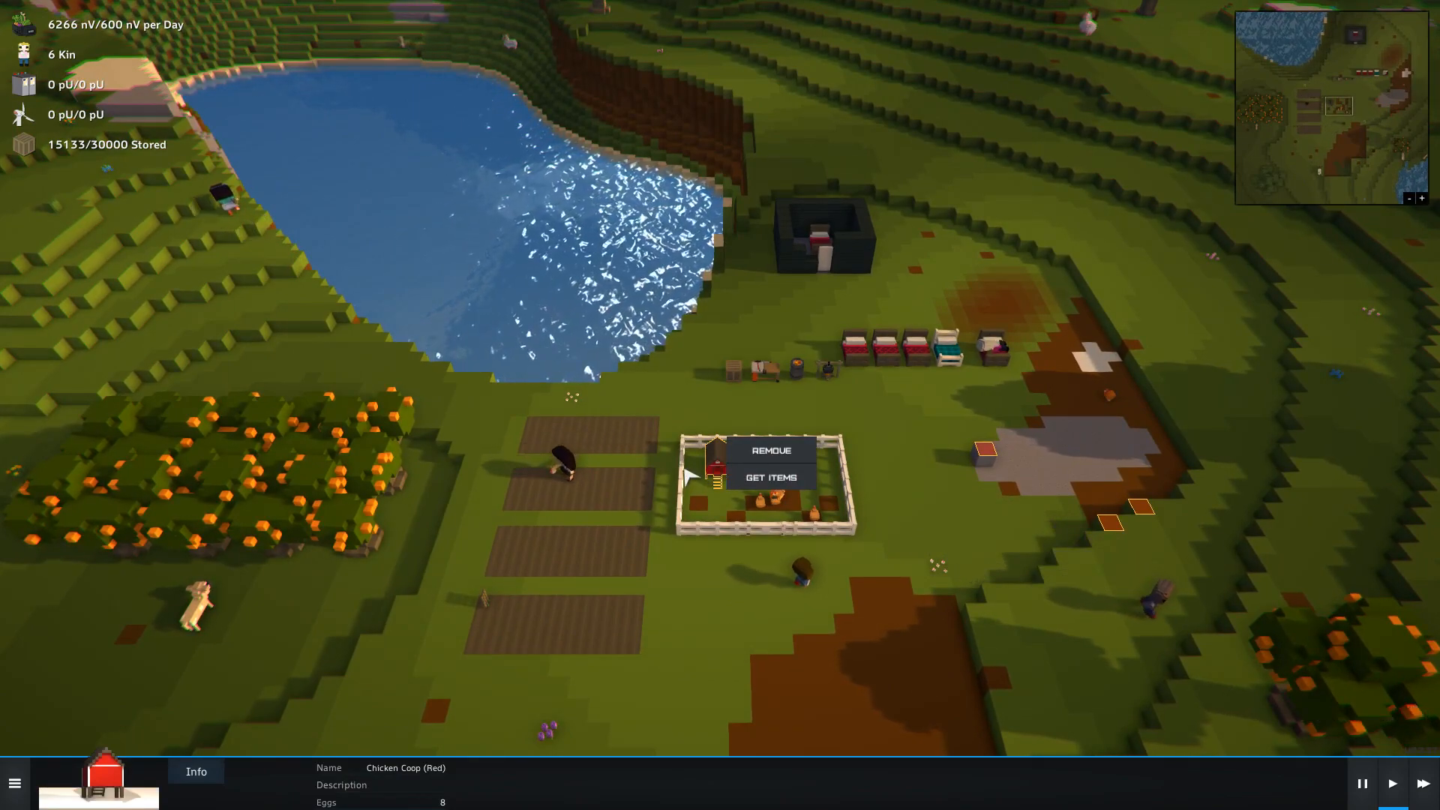
left_click(865, 618)
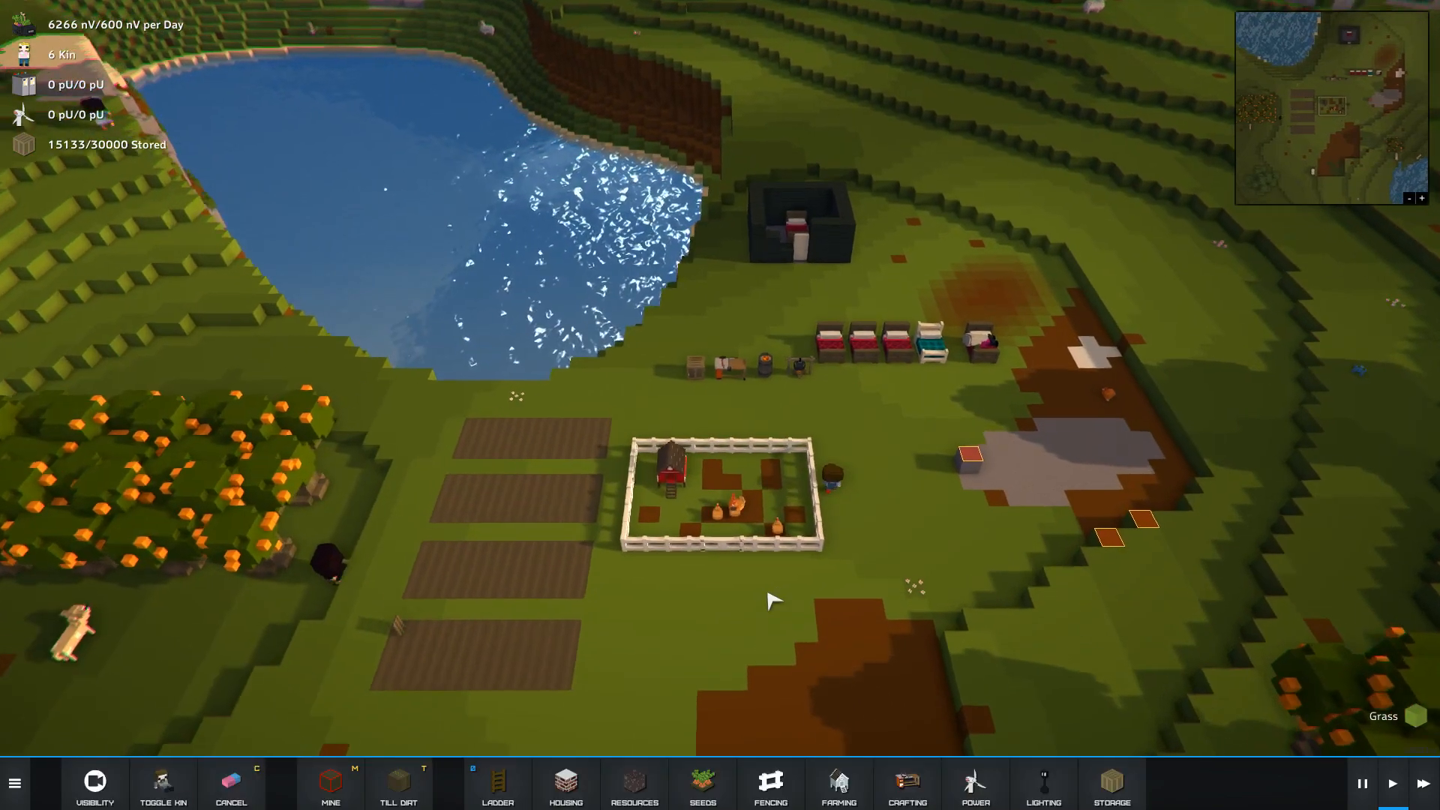
scroll(776, 597, "up", 4)
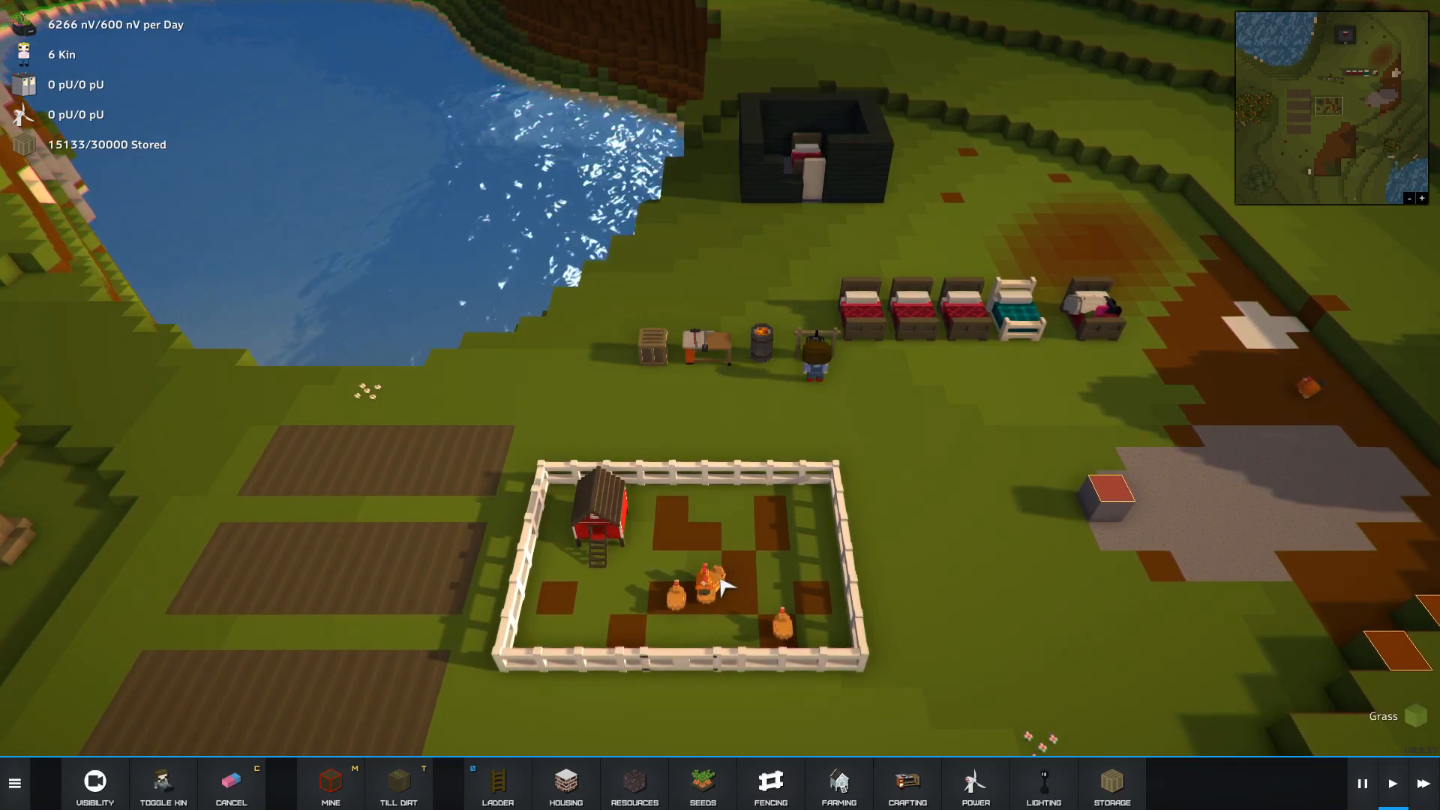
left_click(620, 530)
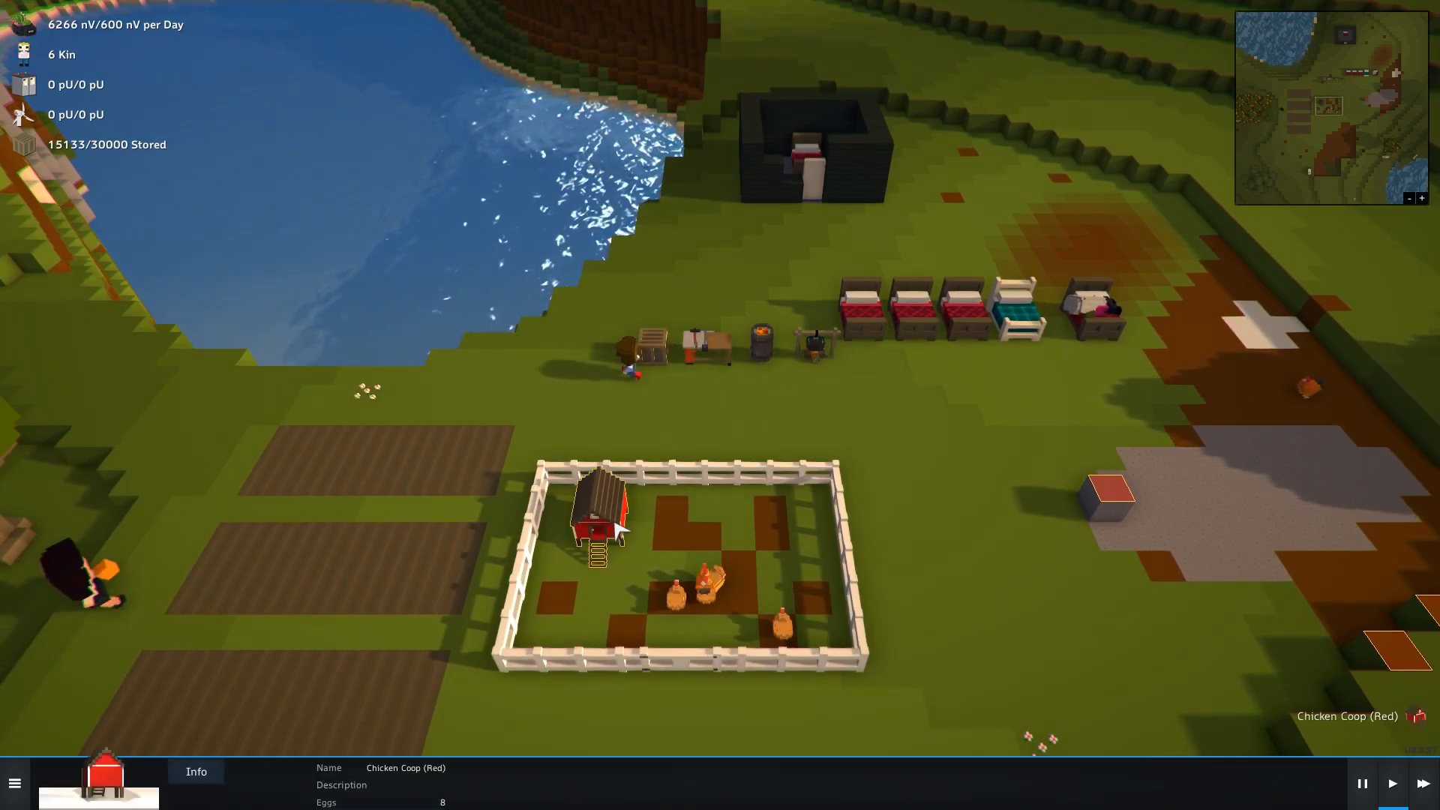
right_click(621, 531)
left_click(989, 476)
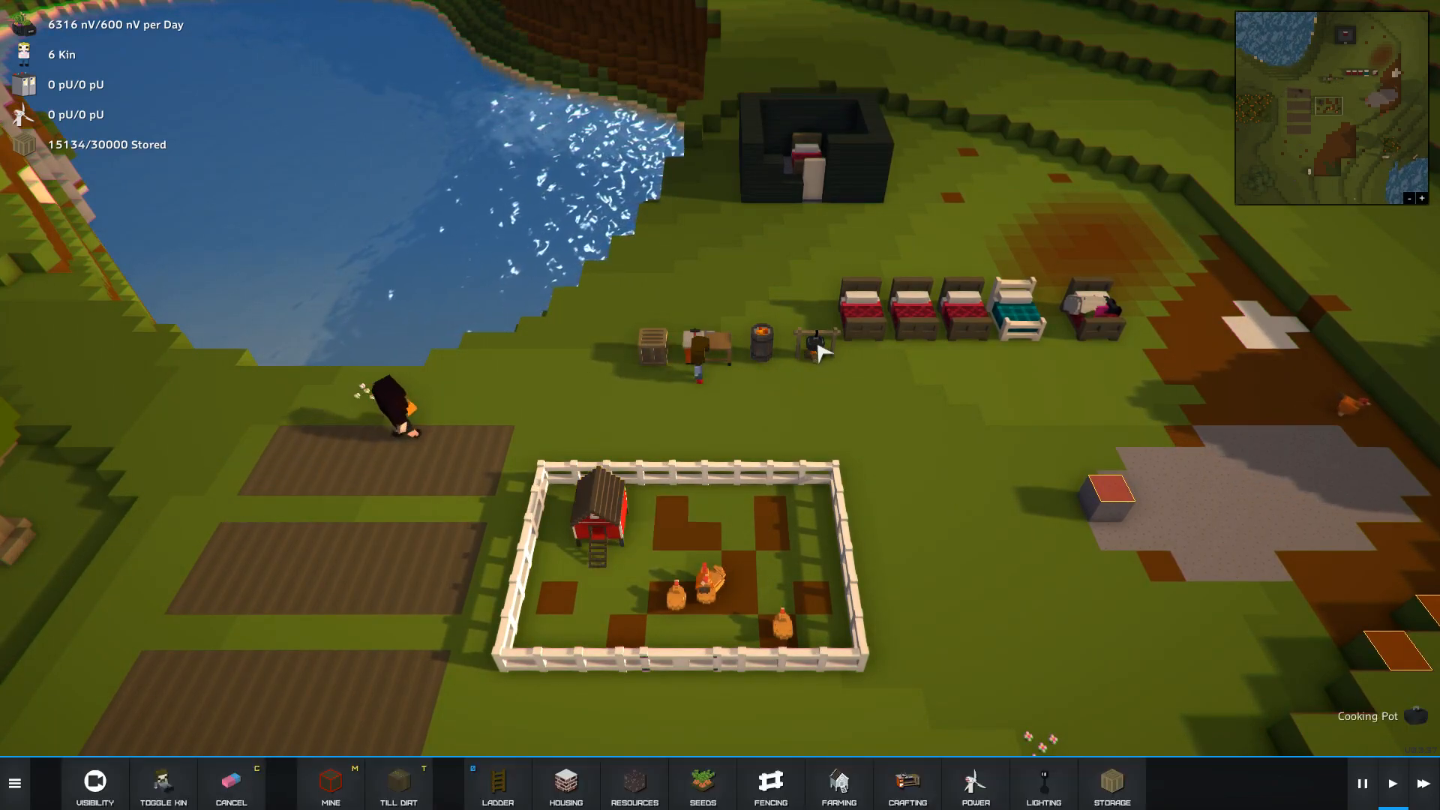
- Browse the cooking pot's meals, viewing Vegetable Soup's ingredients, then recheck the pea field at 22%
left_click(816, 344)
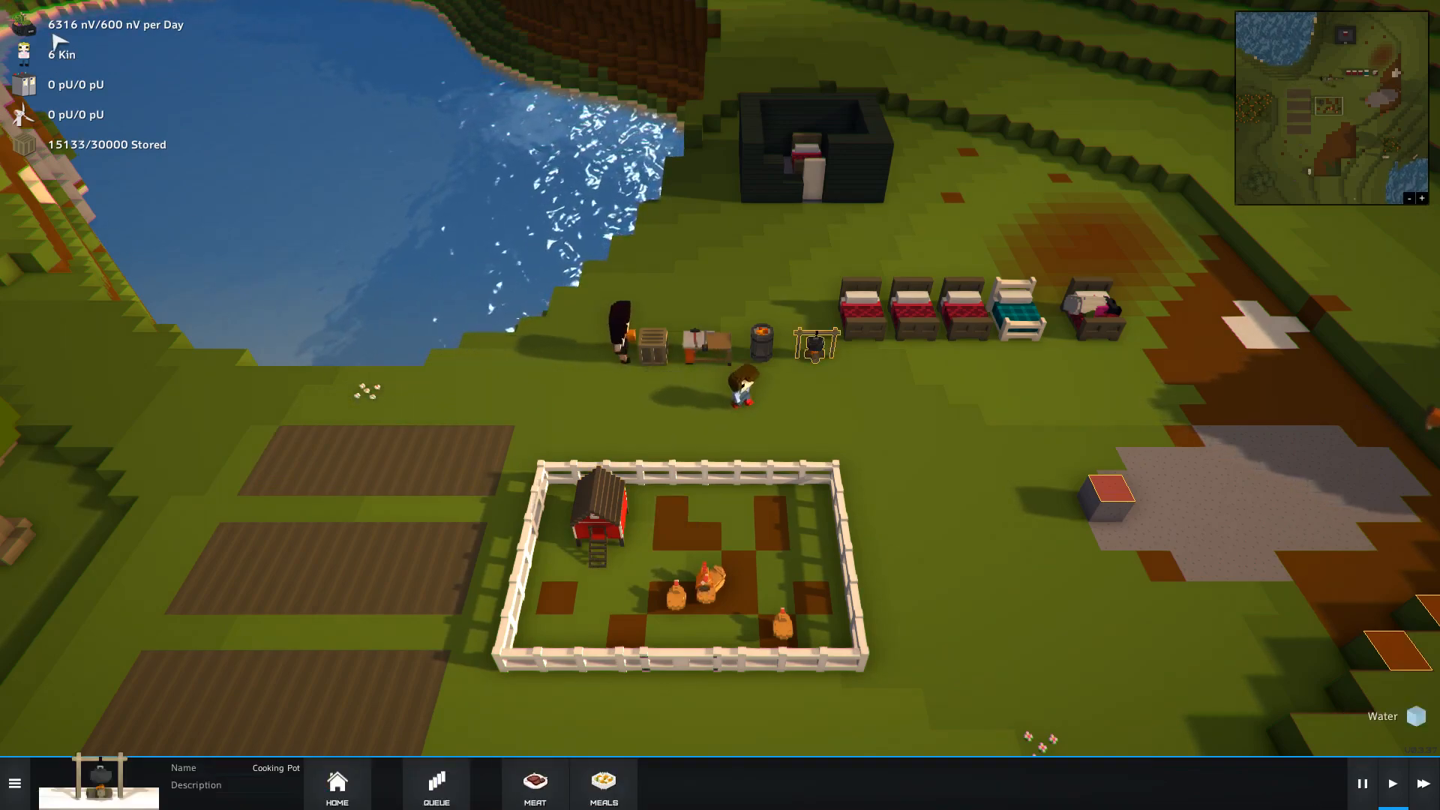
left_click(613, 786)
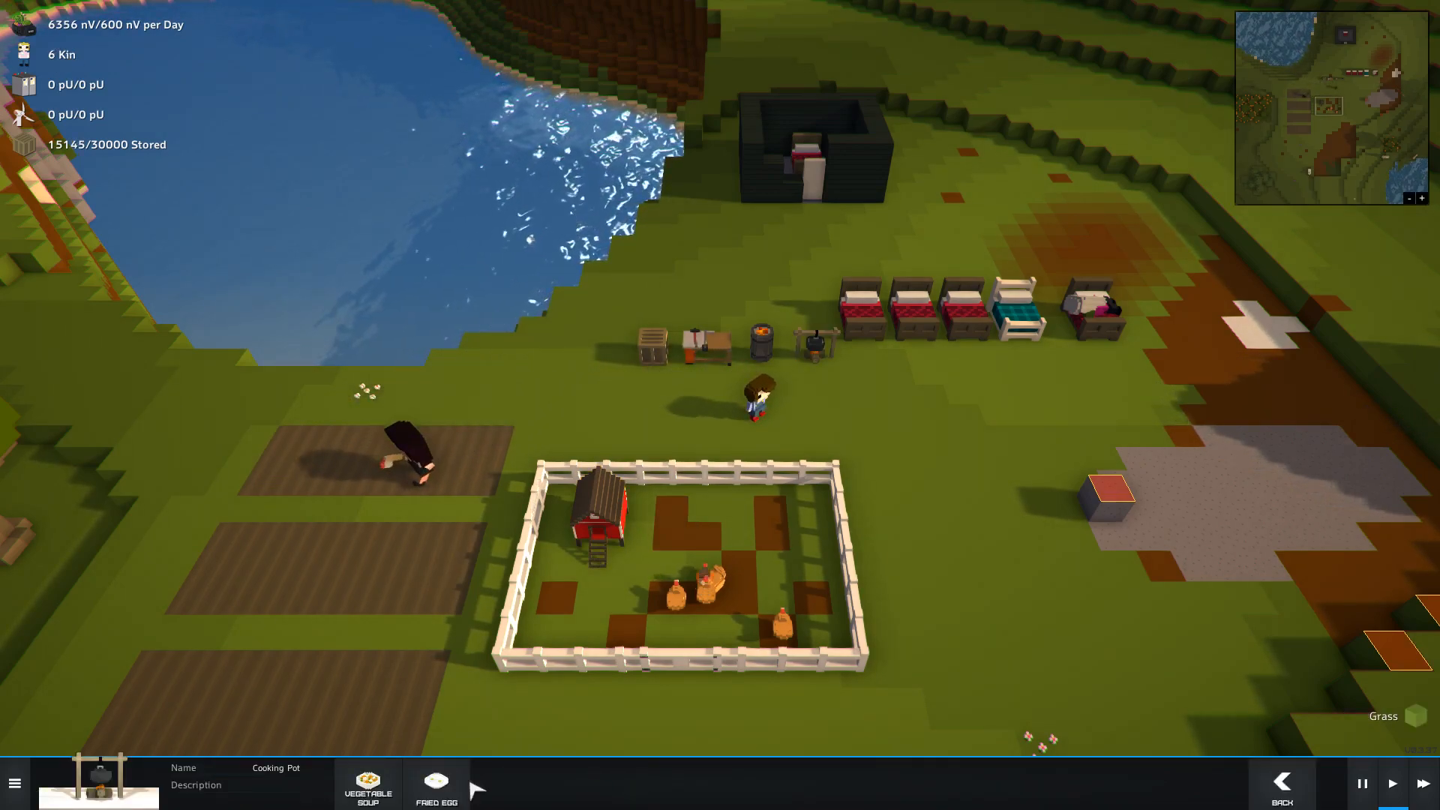
left_click(368, 786)
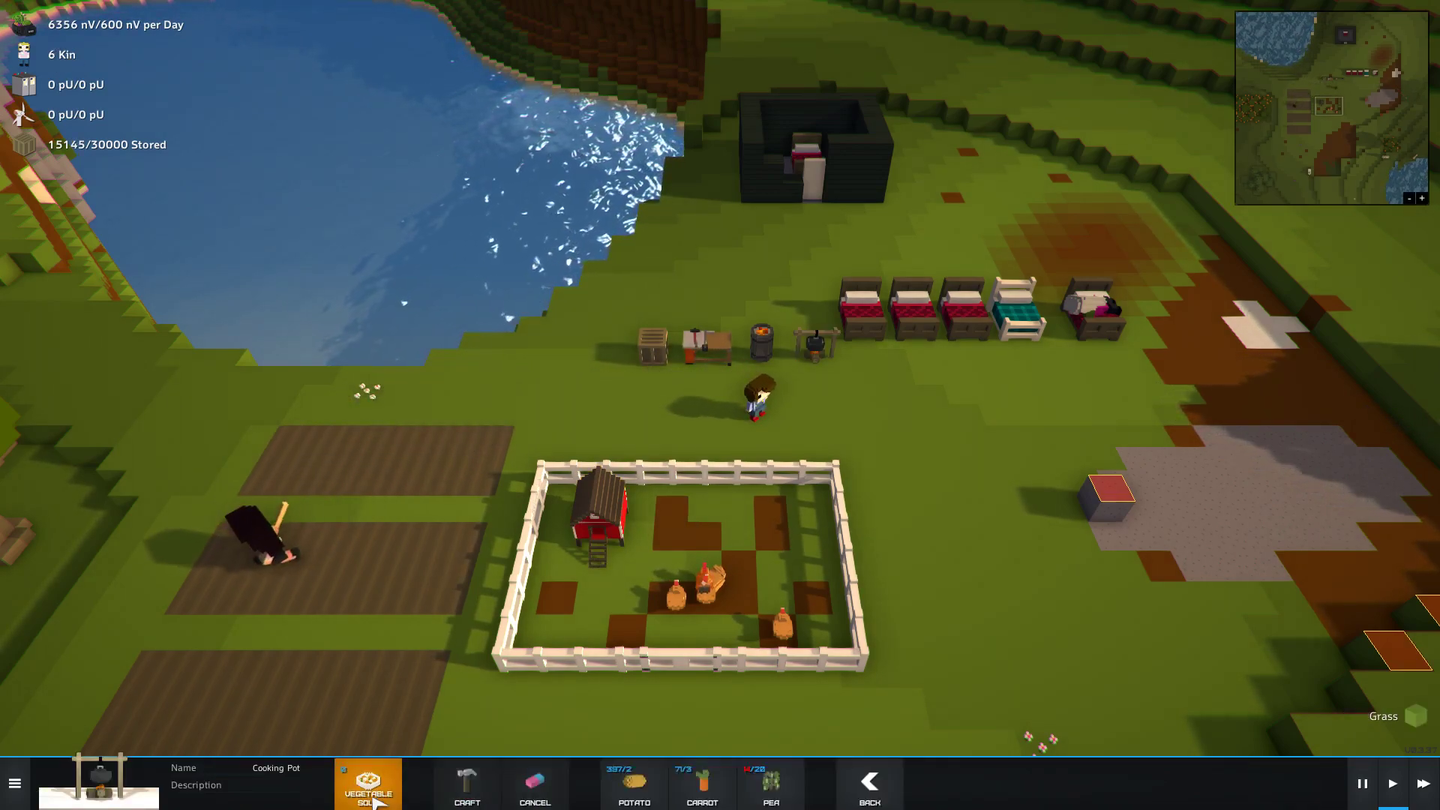
left_click(775, 786)
scroll(778, 411, "down", 5)
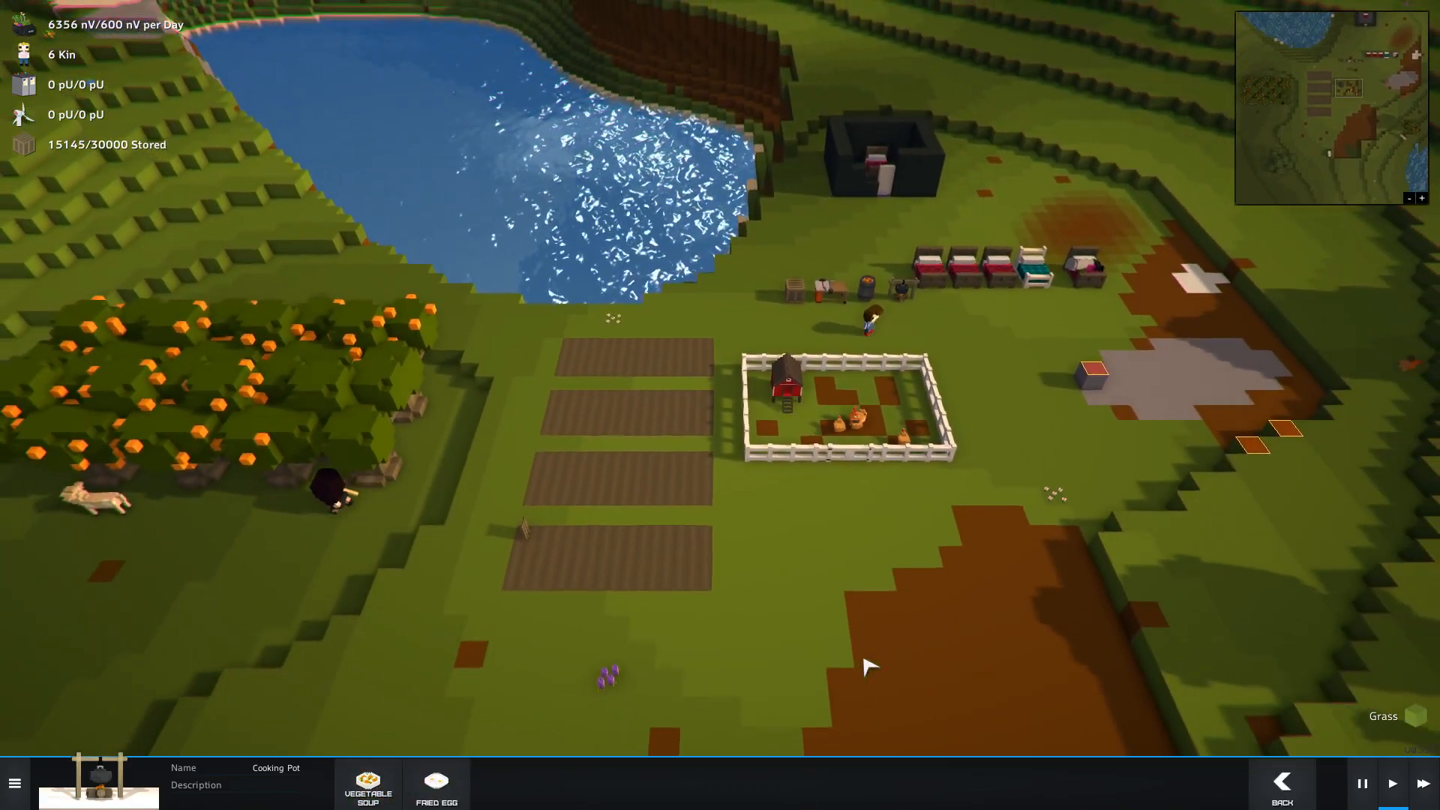
scroll(868, 666, "down", 3)
left_click(350, 625)
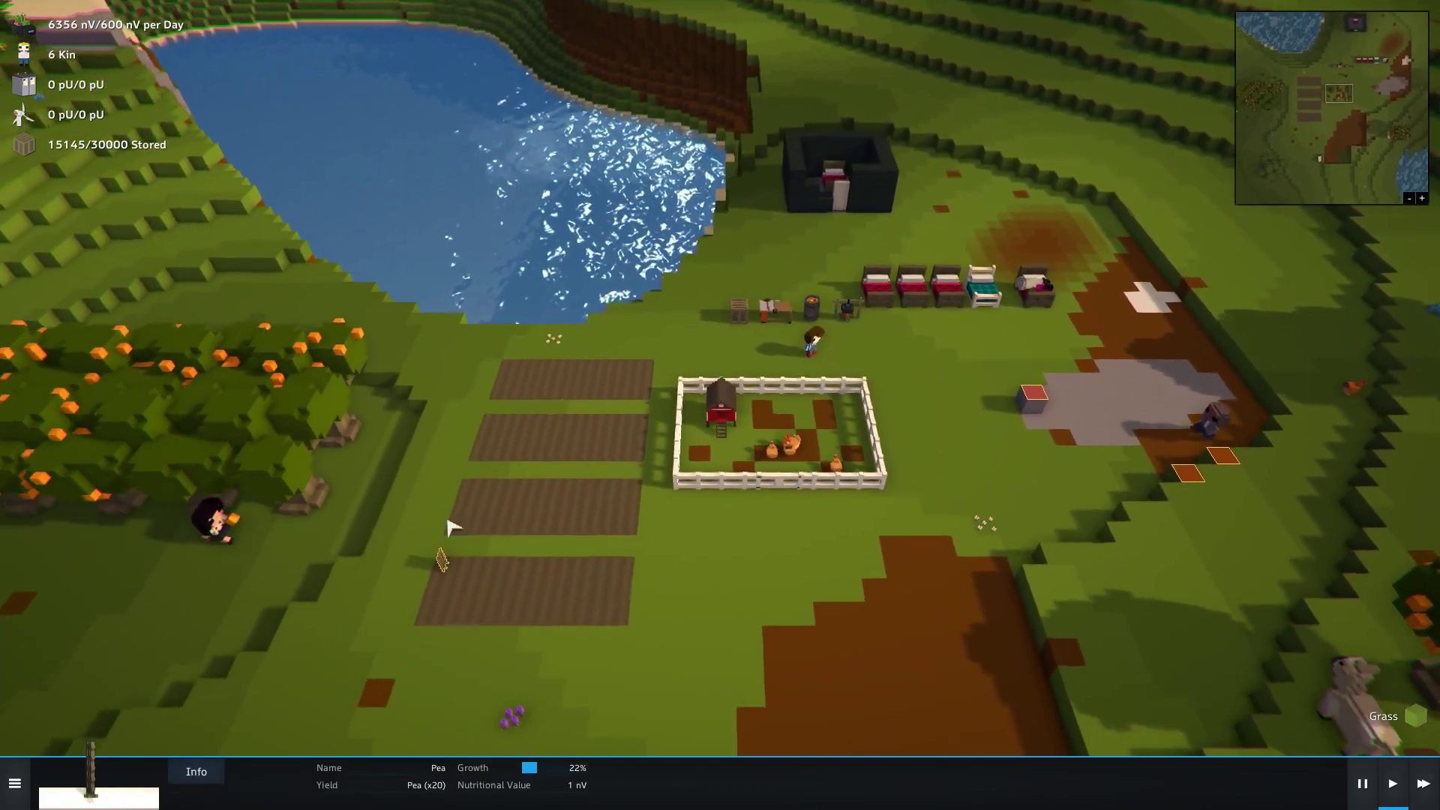
scroll(678, 625, "down", 3)
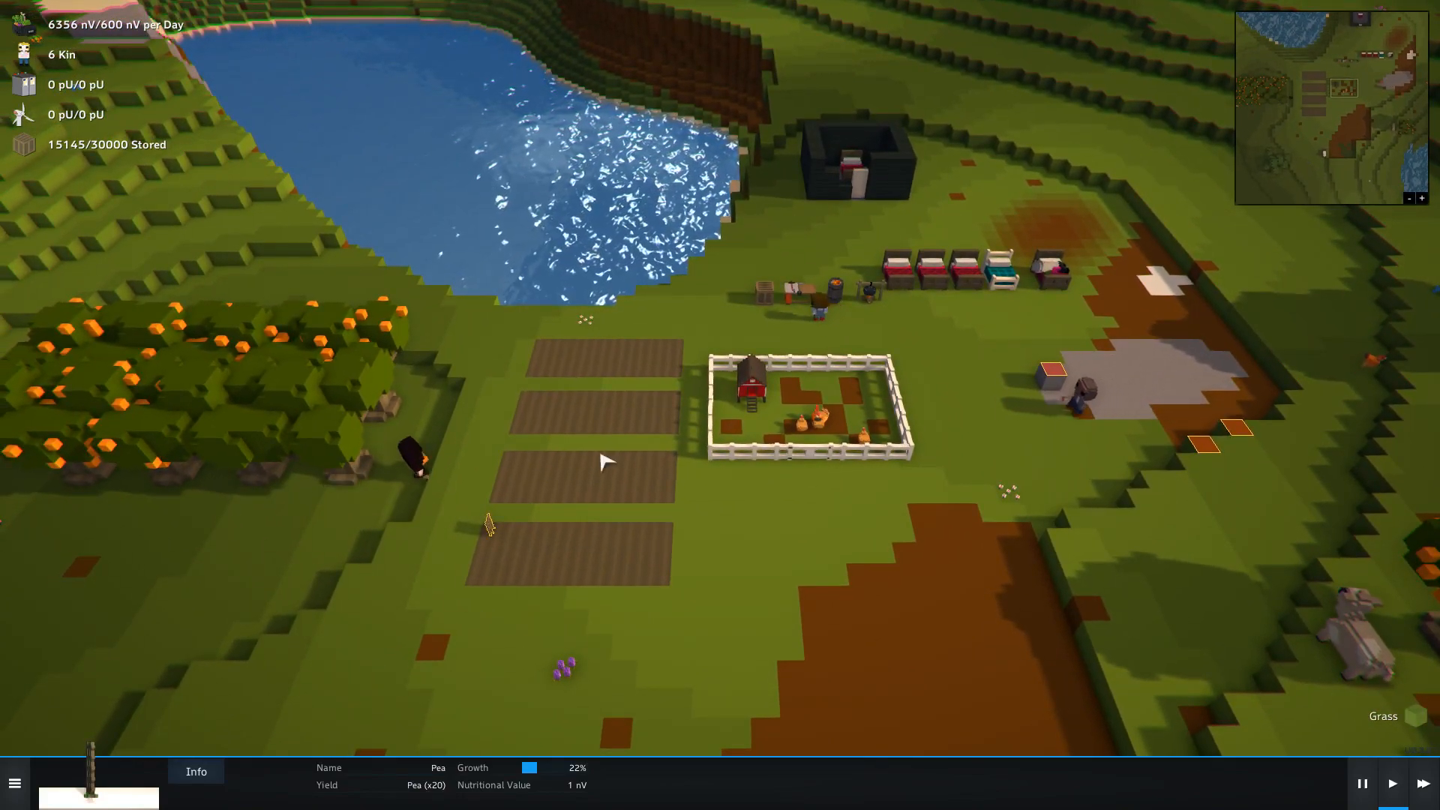
scroll(697, 562, "up", 4)
- Select the crafting bench and check both storage crates' inventories, about 88% and 33% full
left_click(708, 414)
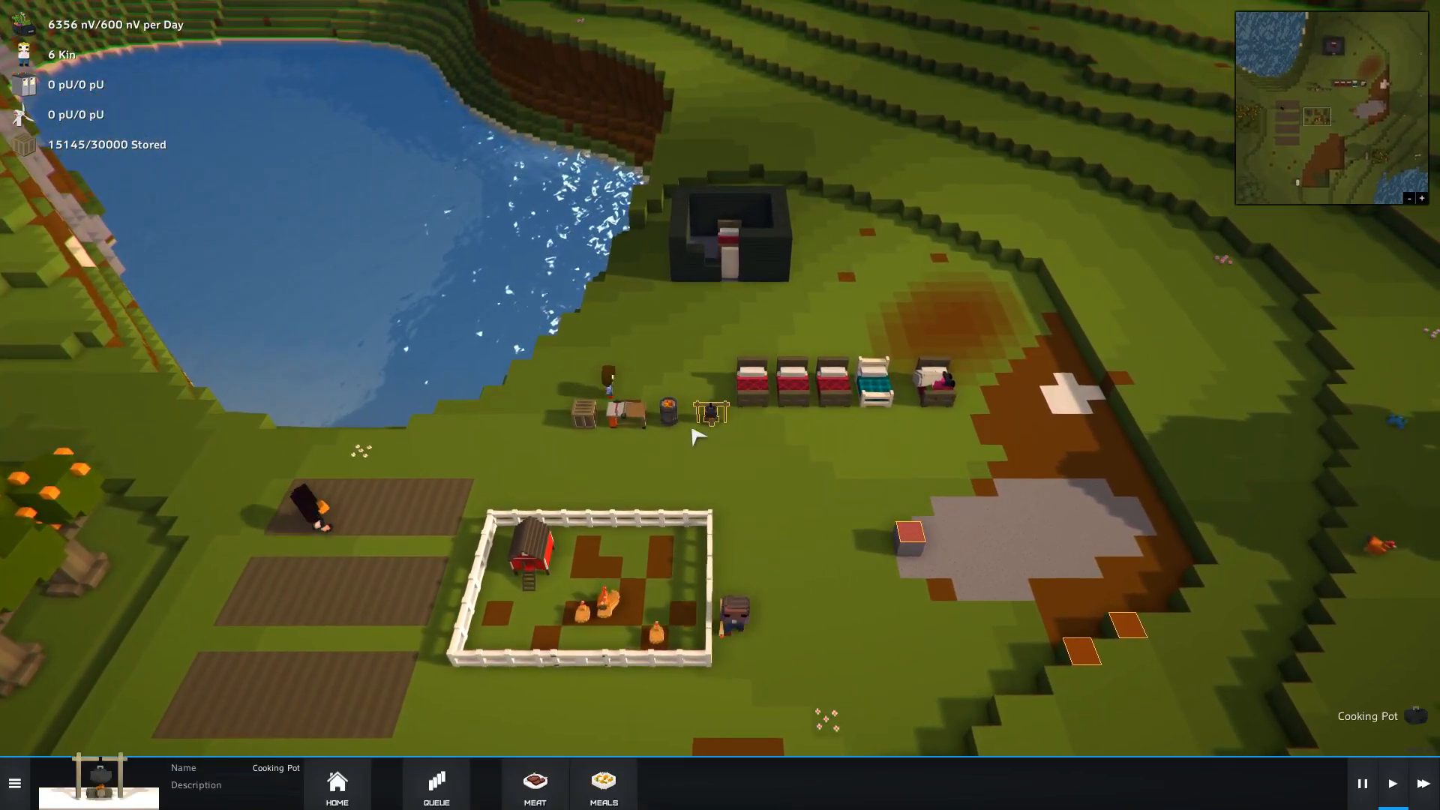
left_click(628, 419)
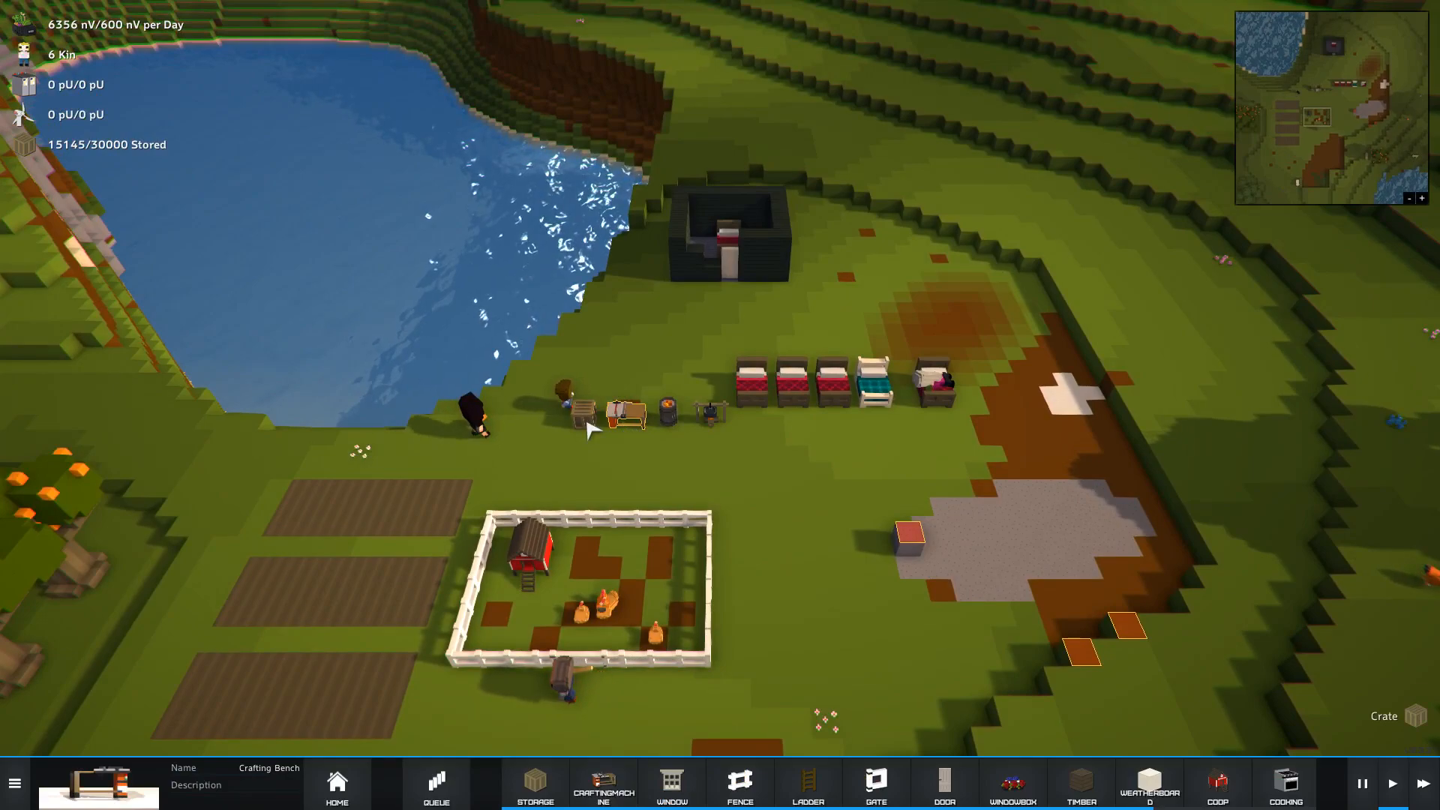
left_click(591, 428)
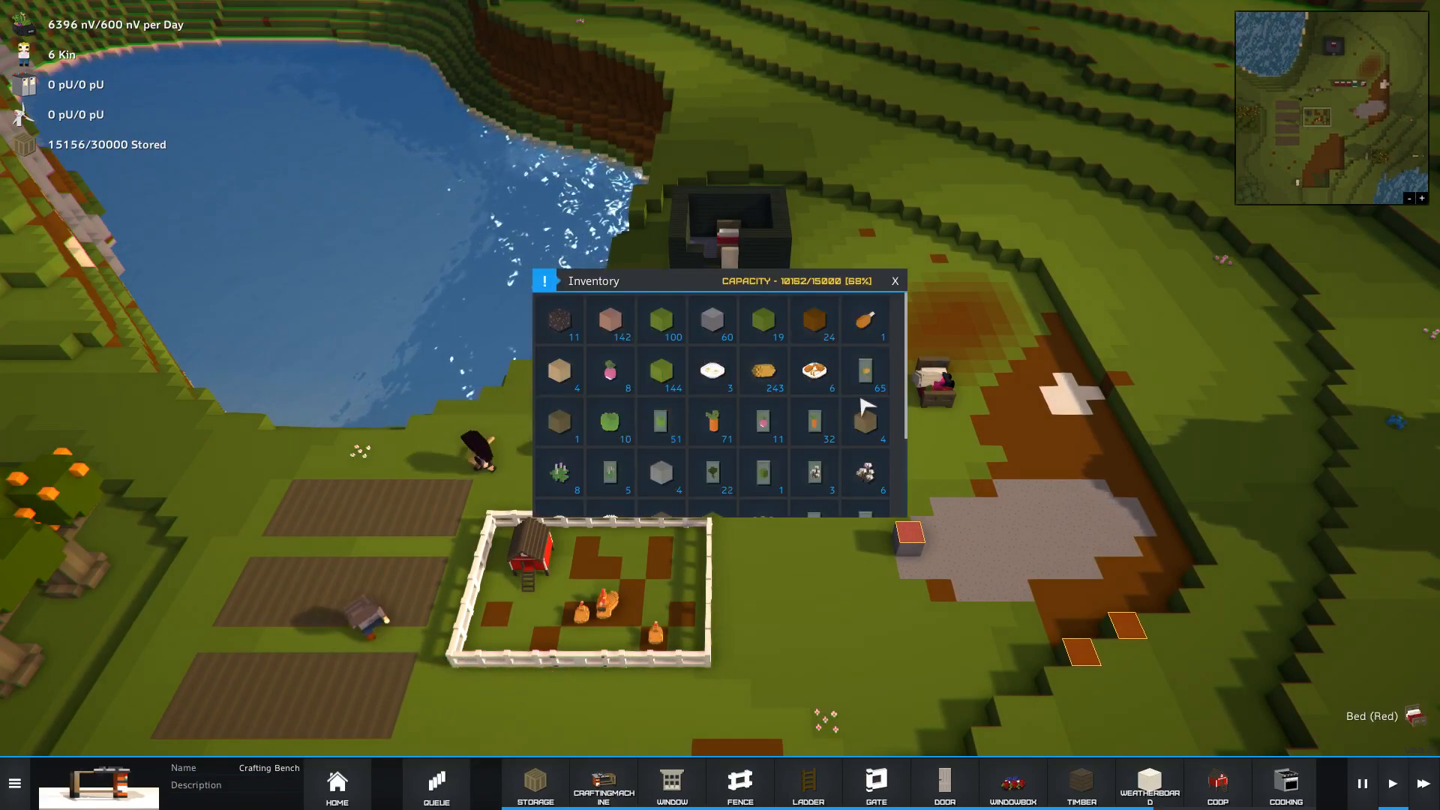
scroll(743, 405, "down", 5)
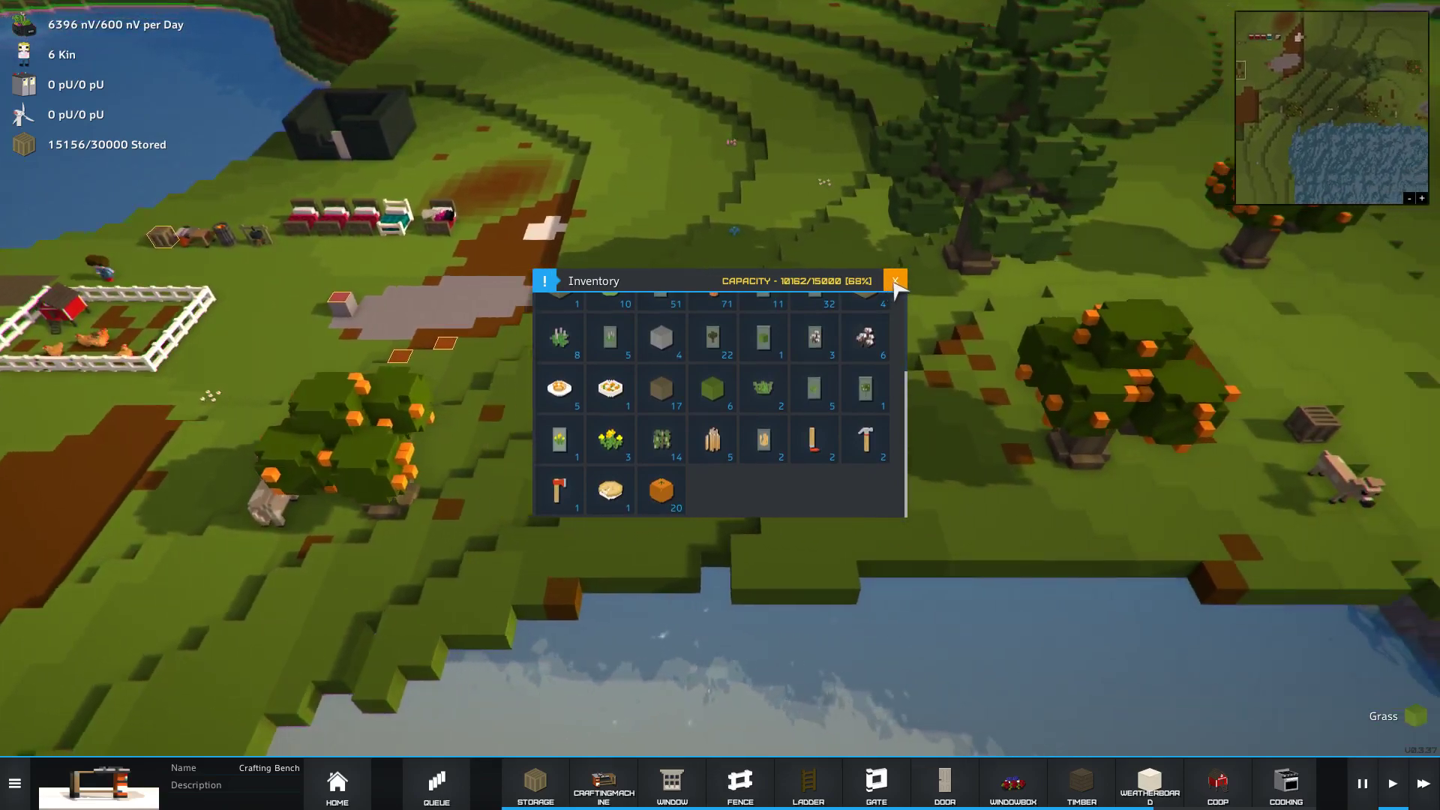
left_click(898, 284)
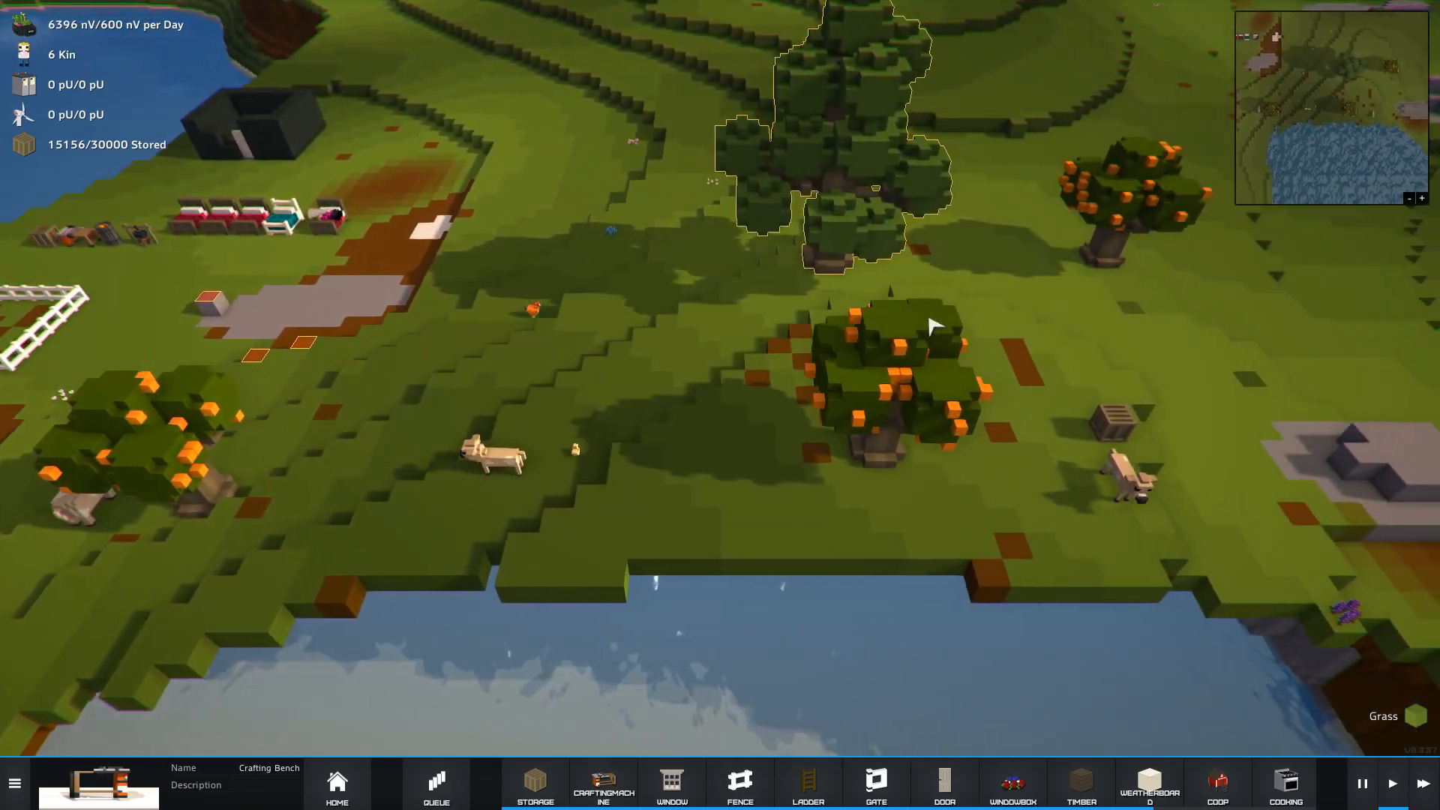
left_click(1086, 421)
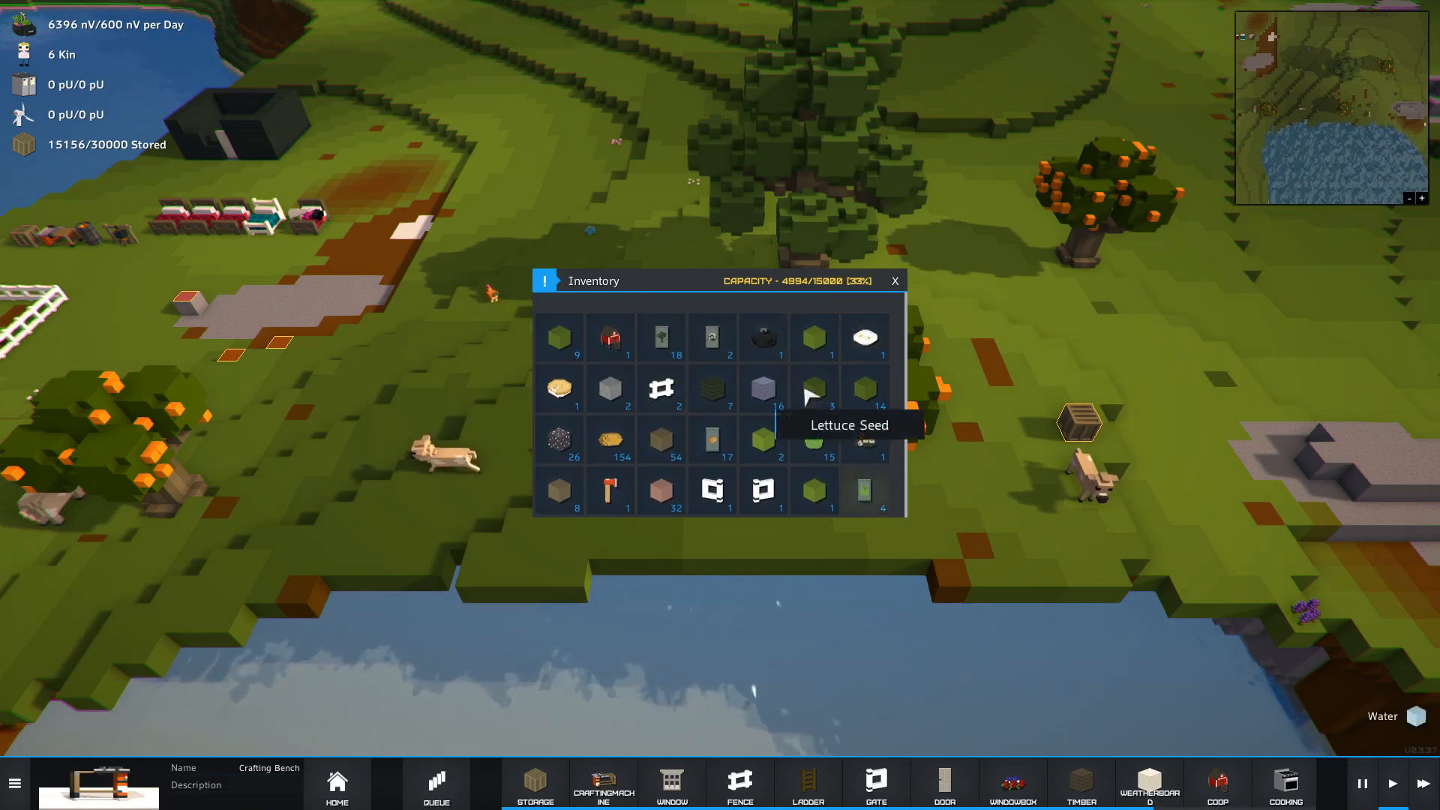
left_click(897, 285)
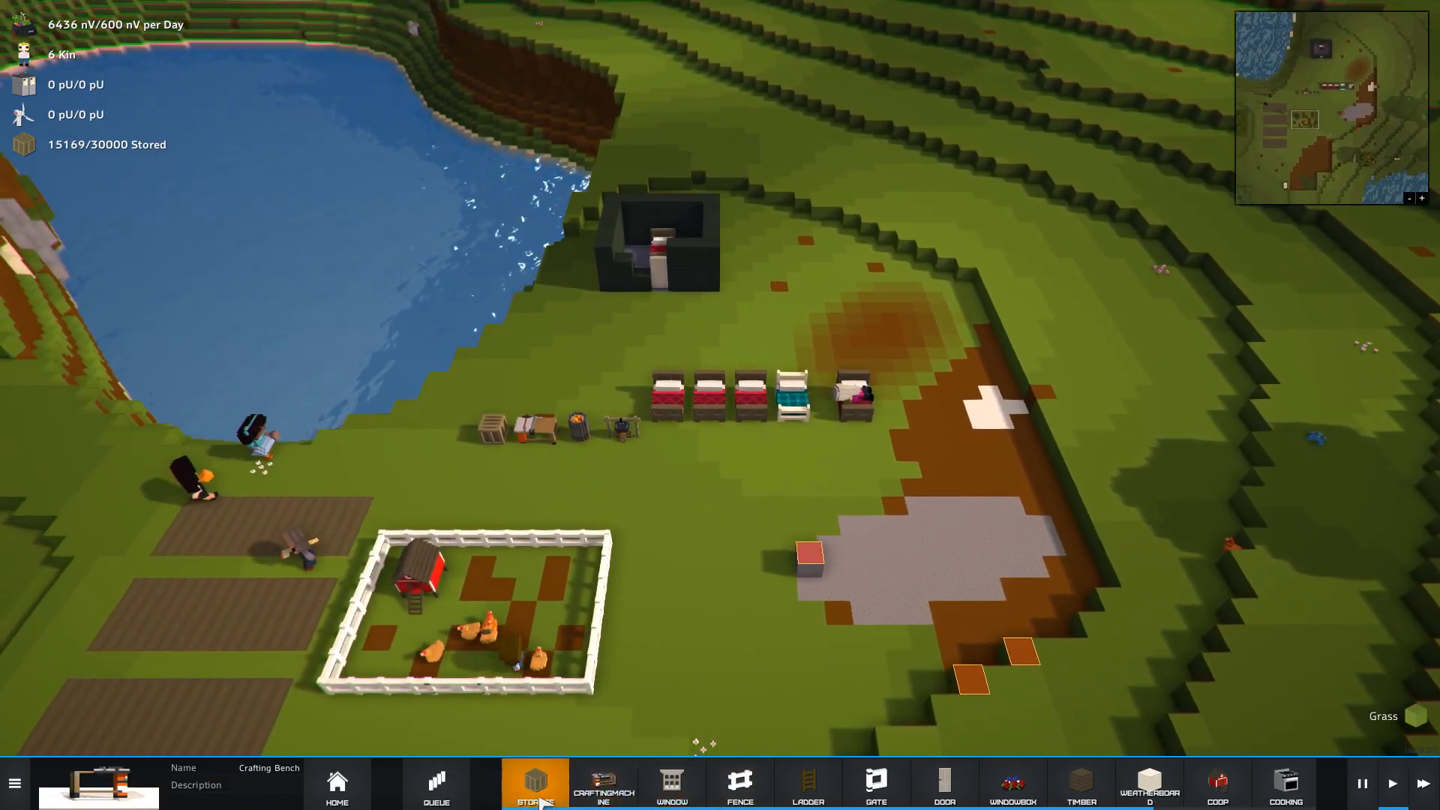
- Queue a crate at the crafting bench and return to the main colony commands
left_click(535, 784)
scroll(720, 450, "up", 3)
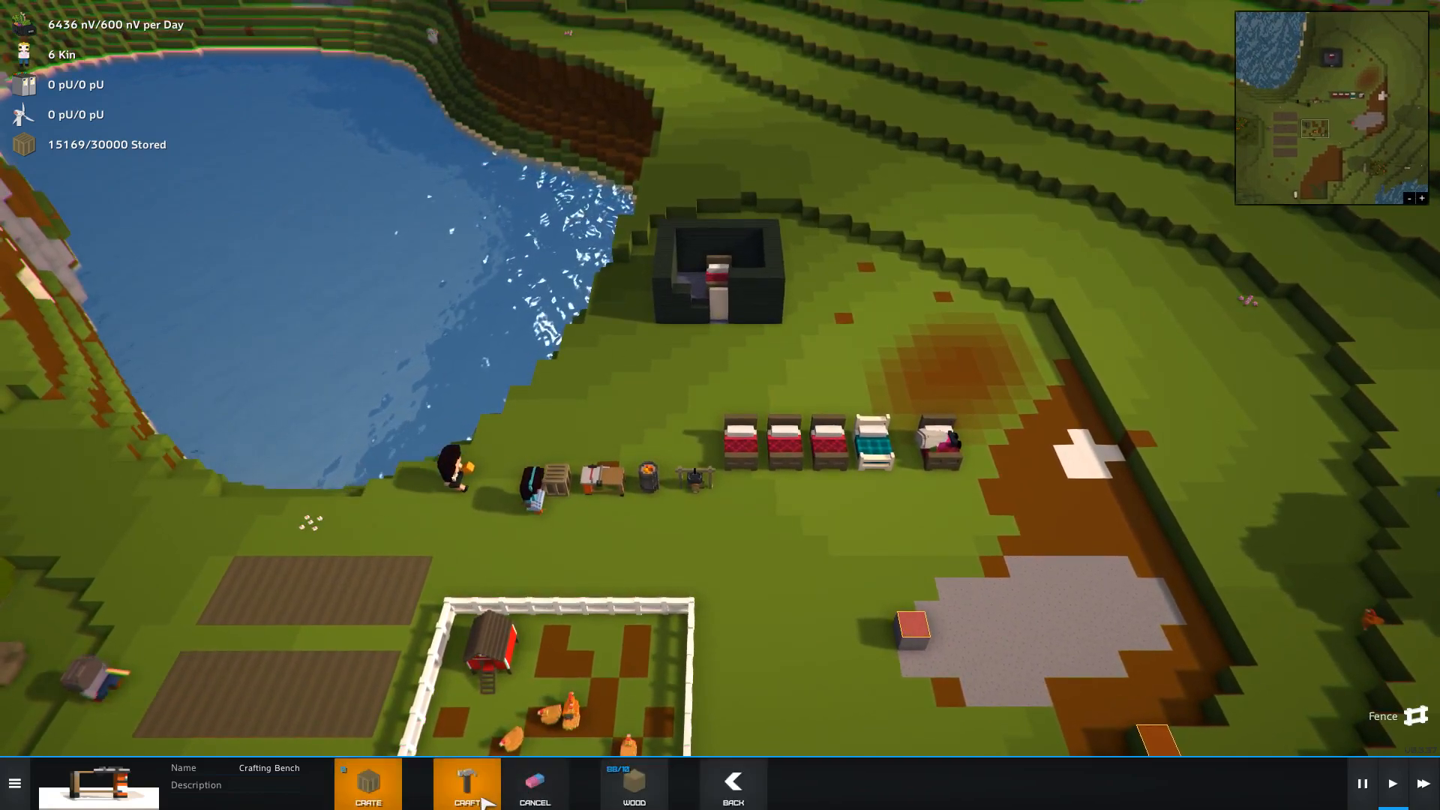
left_click(479, 799)
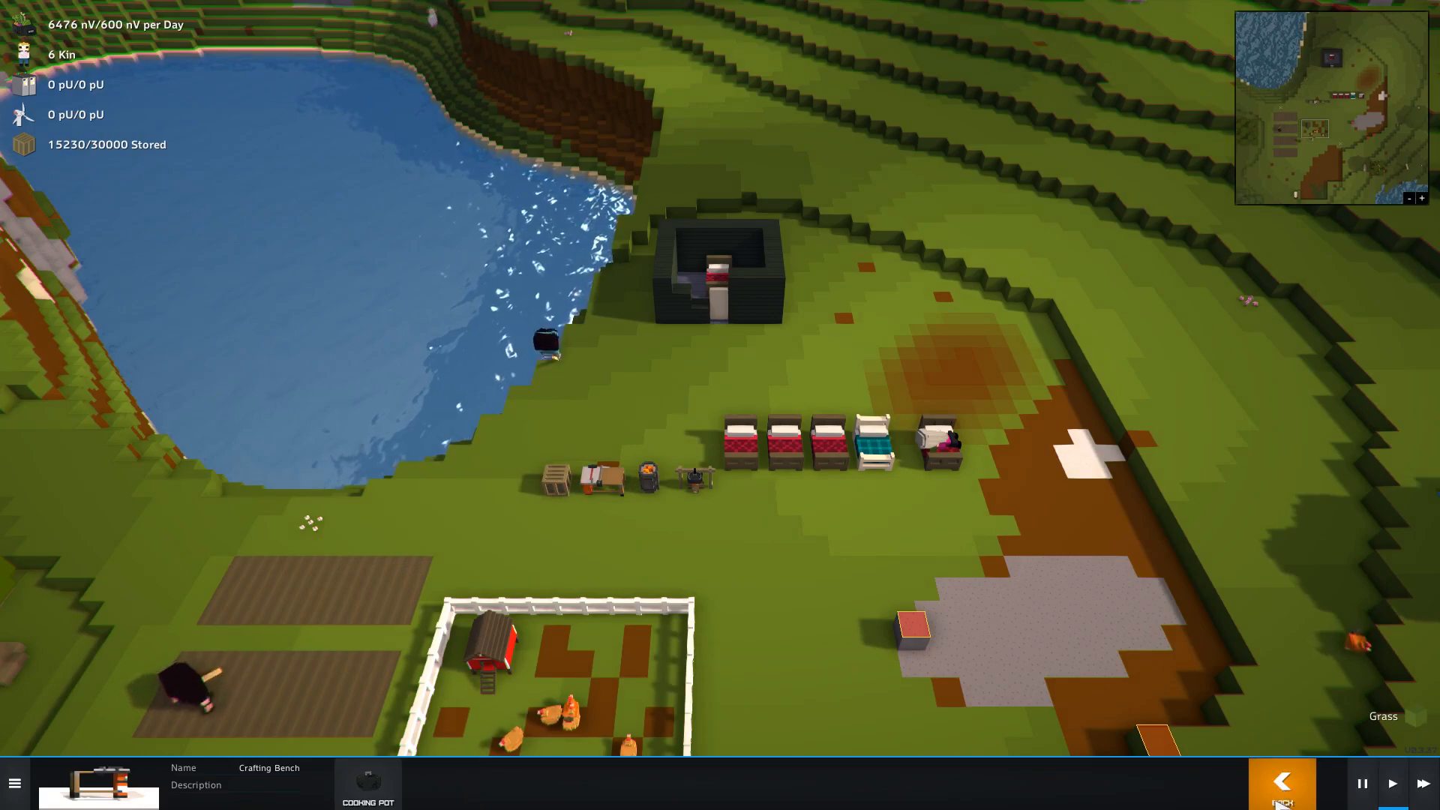
left_click(1283, 784)
left_click(391, 784)
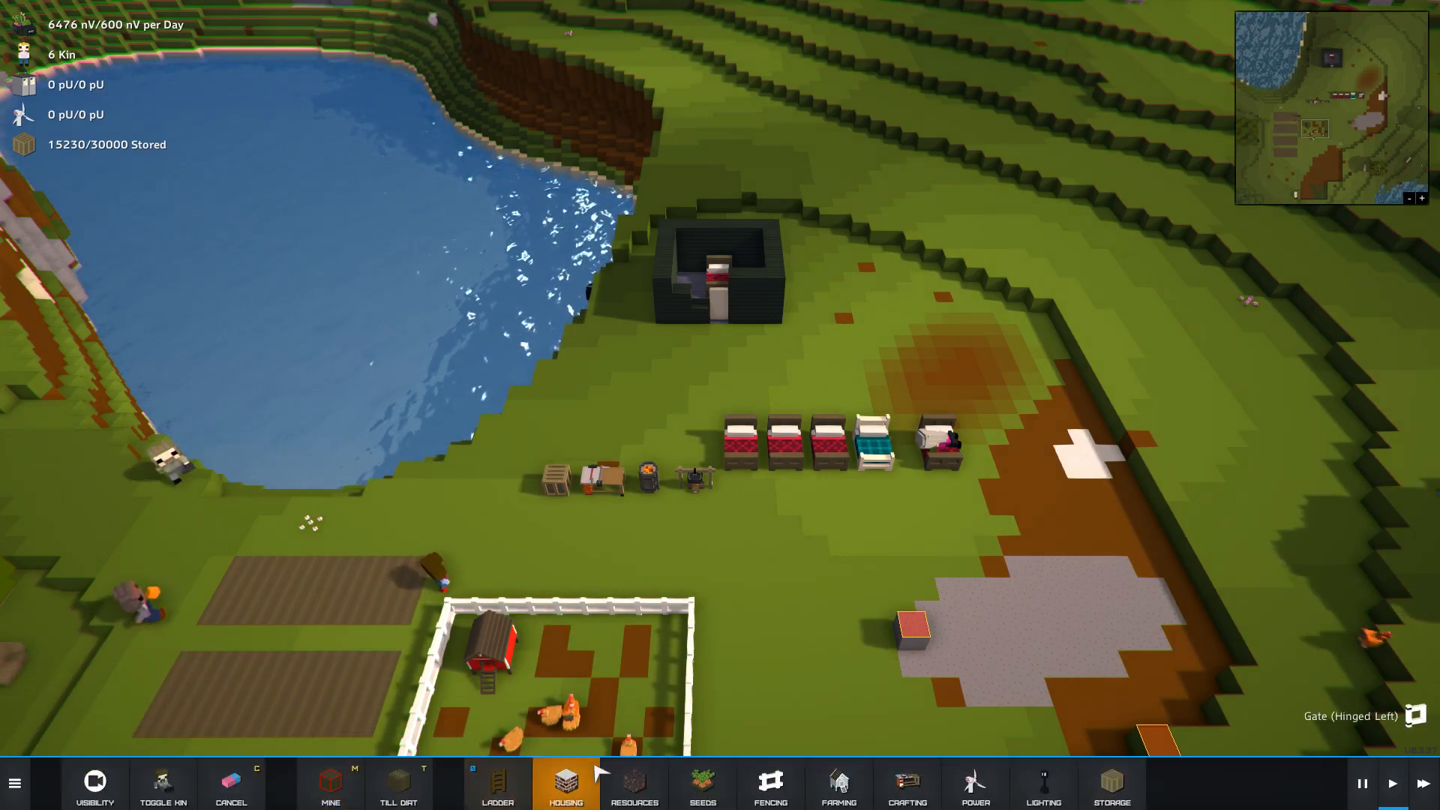
- Browse the crafting machines to the metalworking bench, which requires steel
left_click(907, 784)
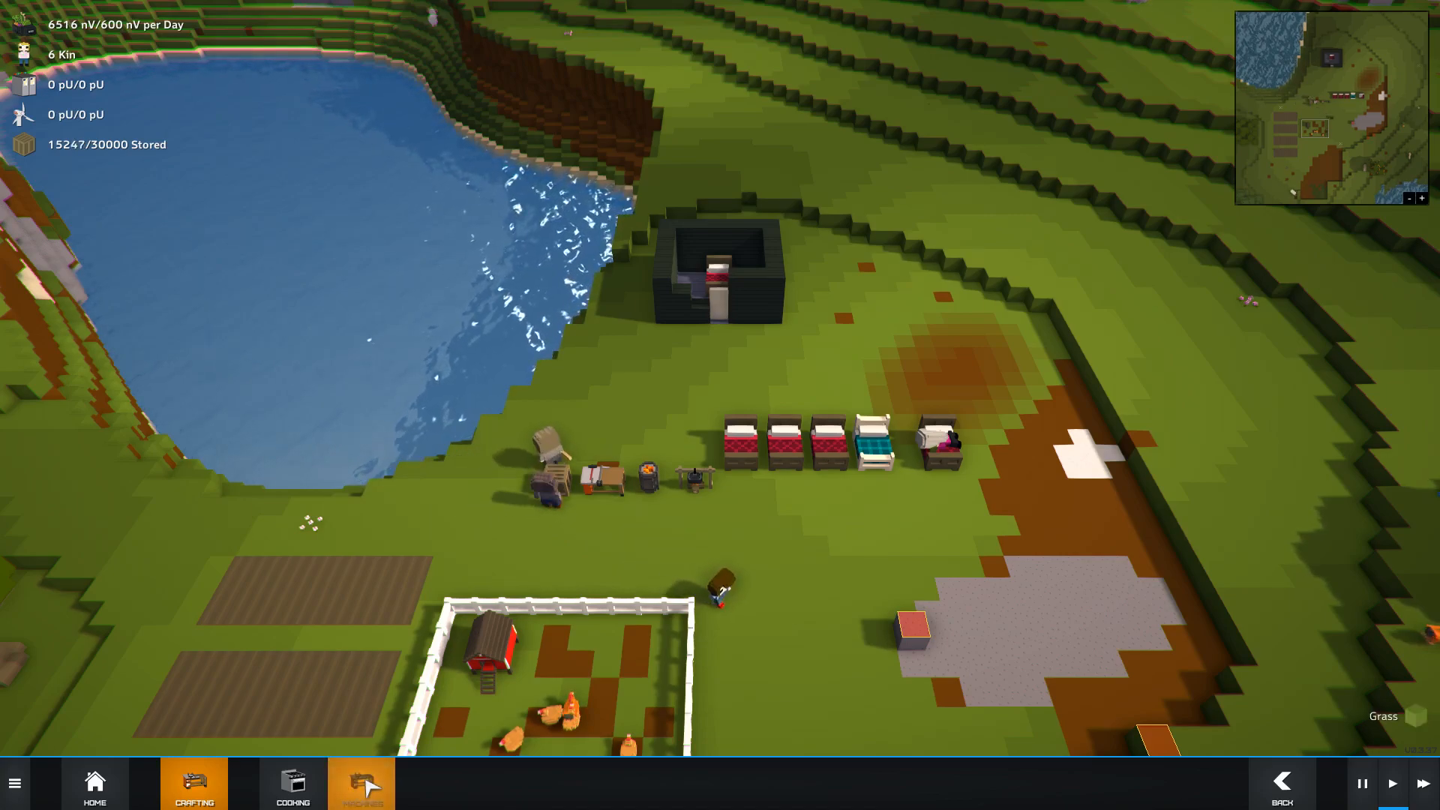
left_click(293, 784)
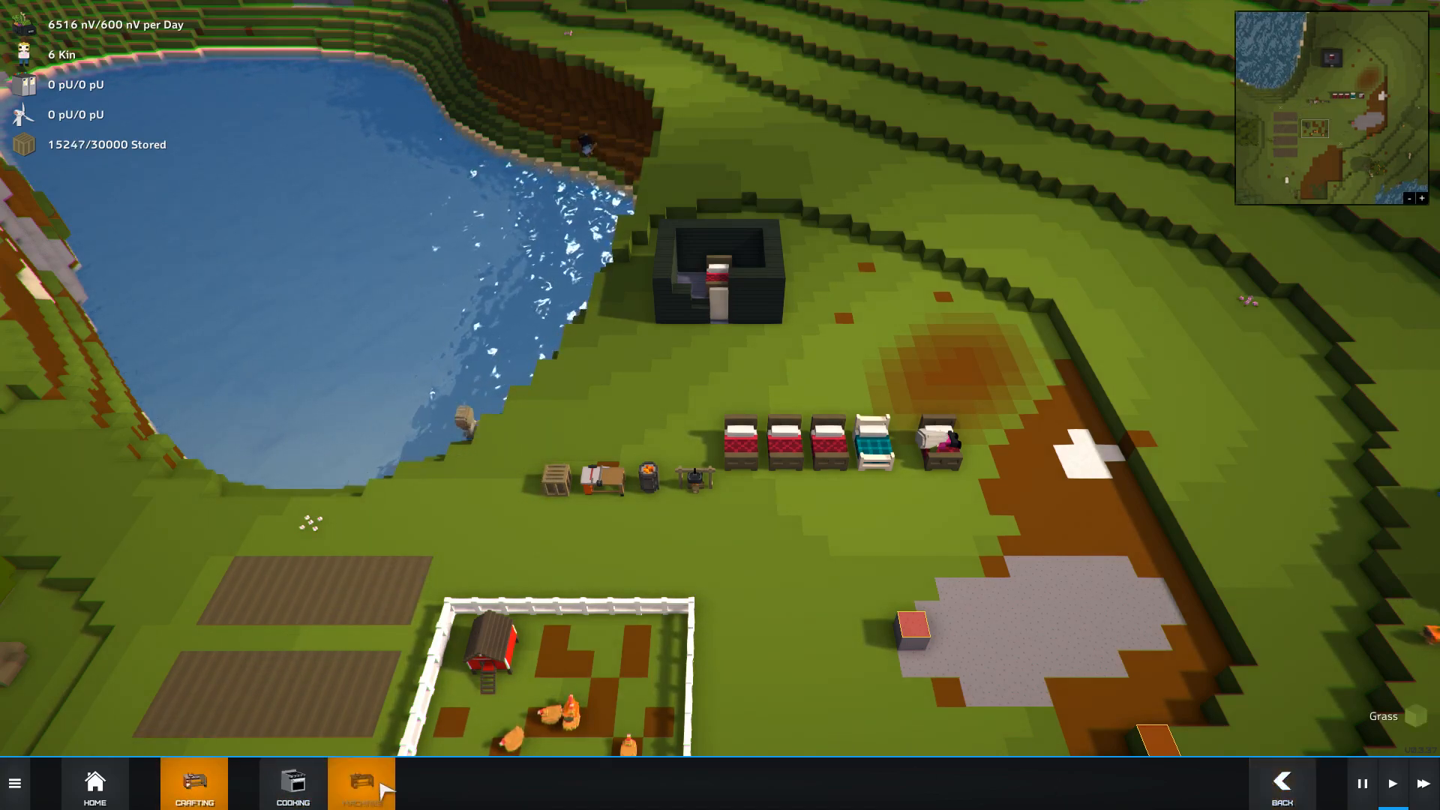
left_click(605, 479)
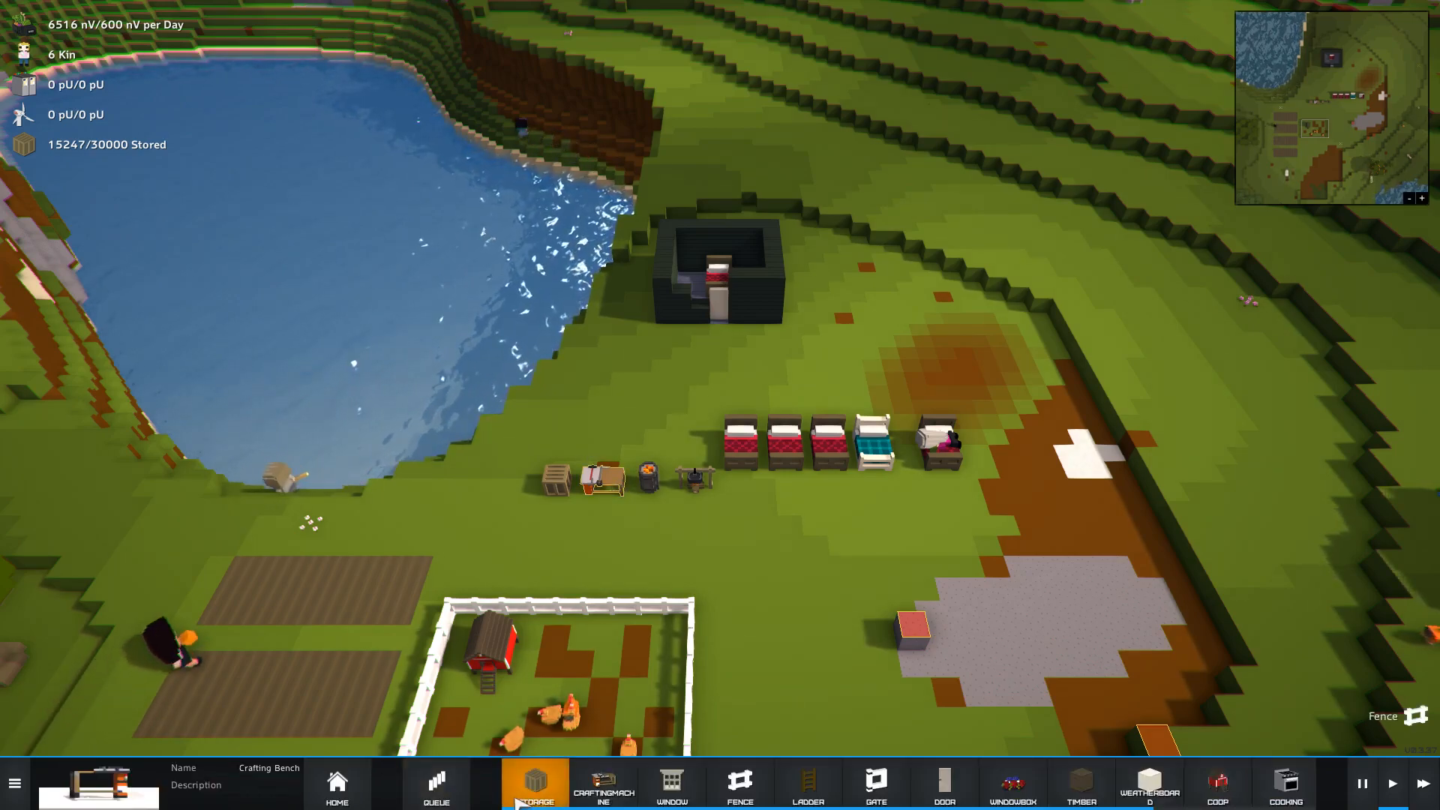
left_click(596, 784)
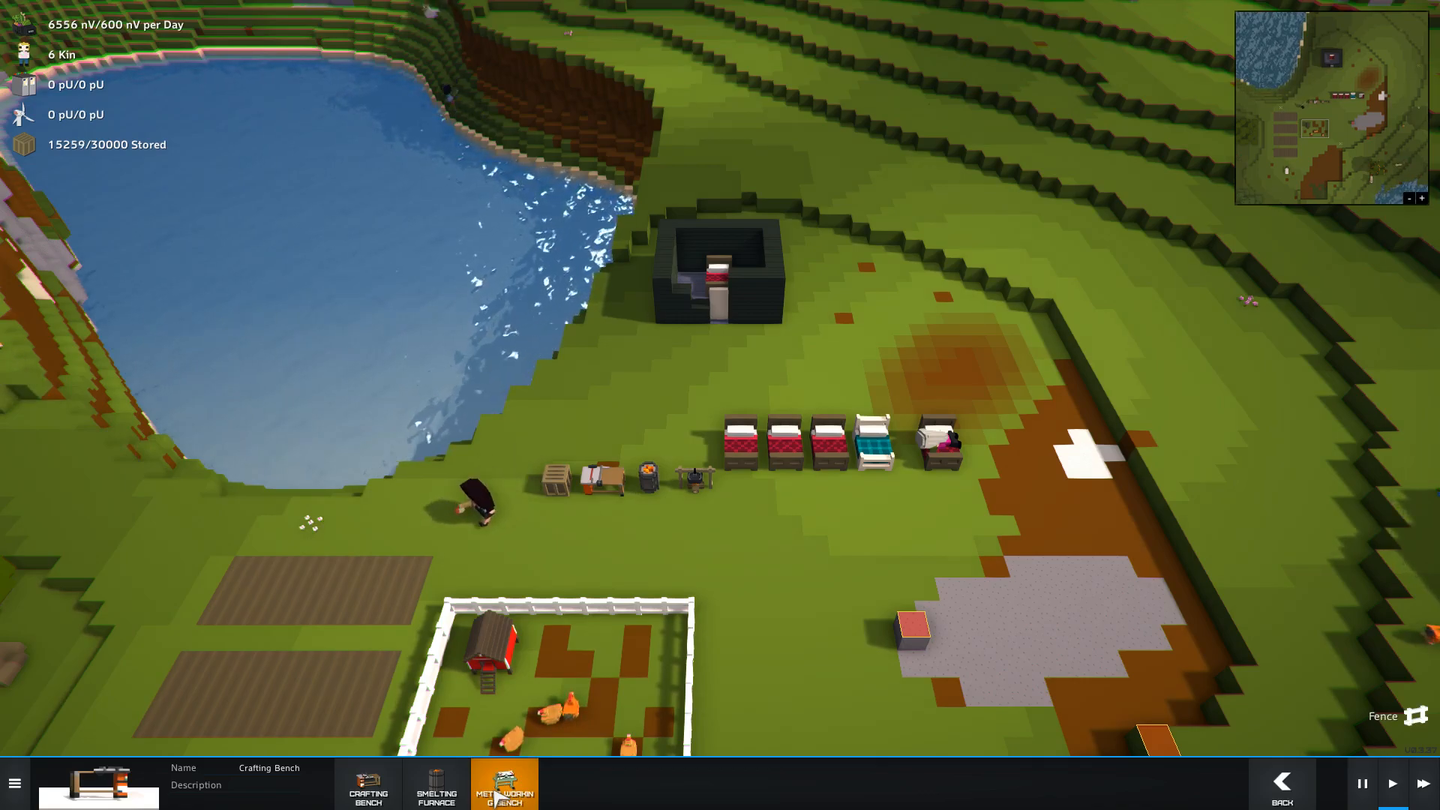
left_click(498, 793)
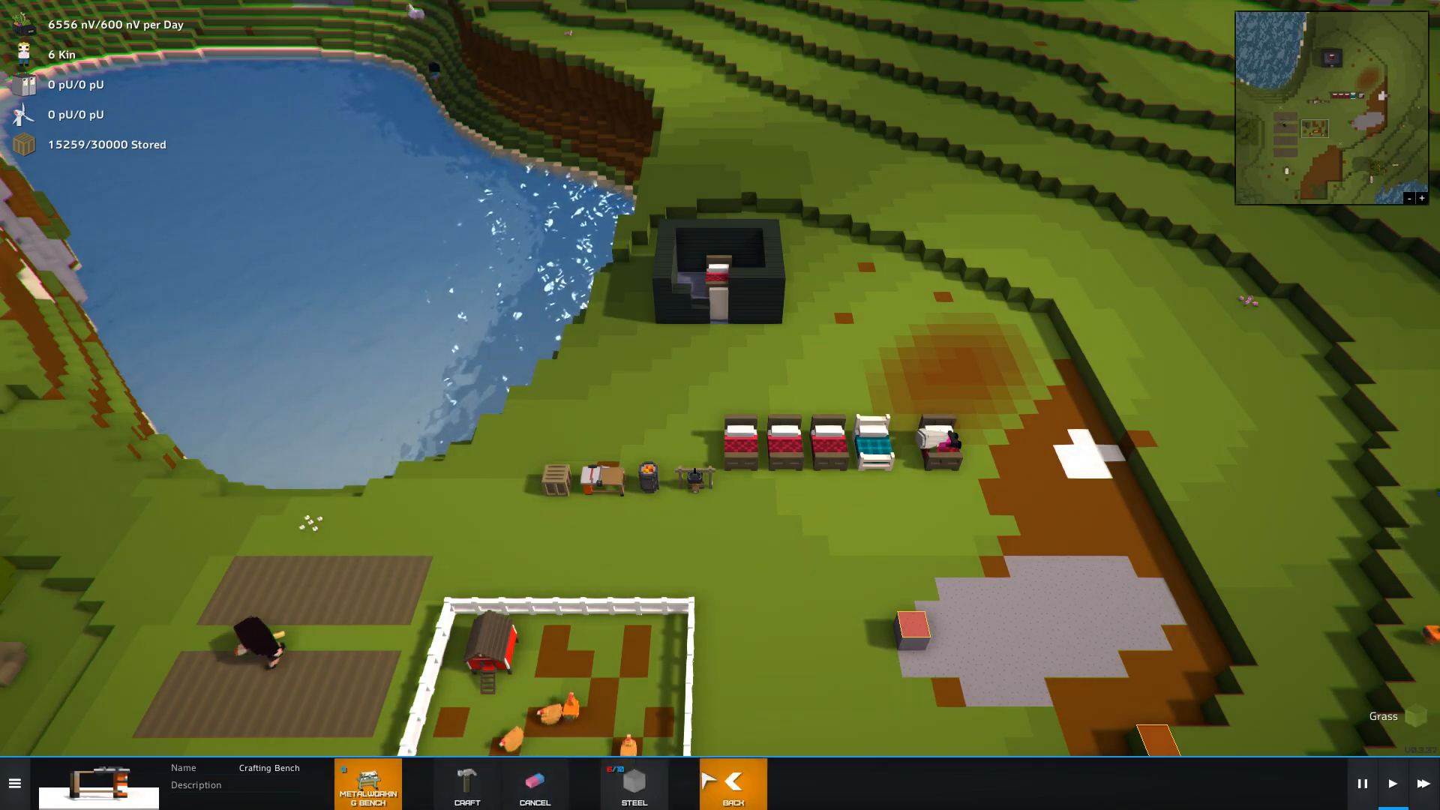
scroll(835, 474, "down", 3)
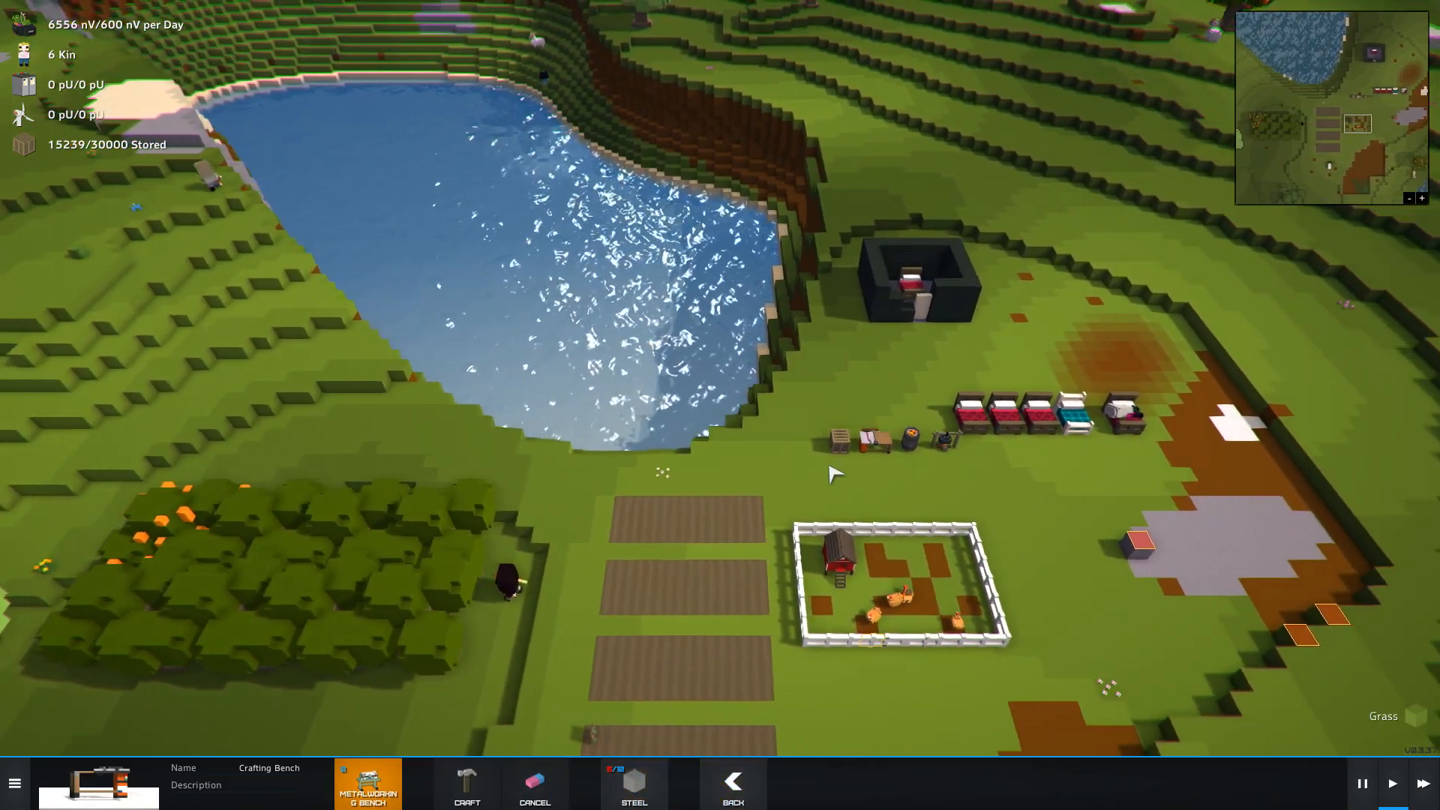
scroll(835, 474, "up", 3)
- Review the smelting furnace's metal recipes, steel from iron ore
key("Escape")
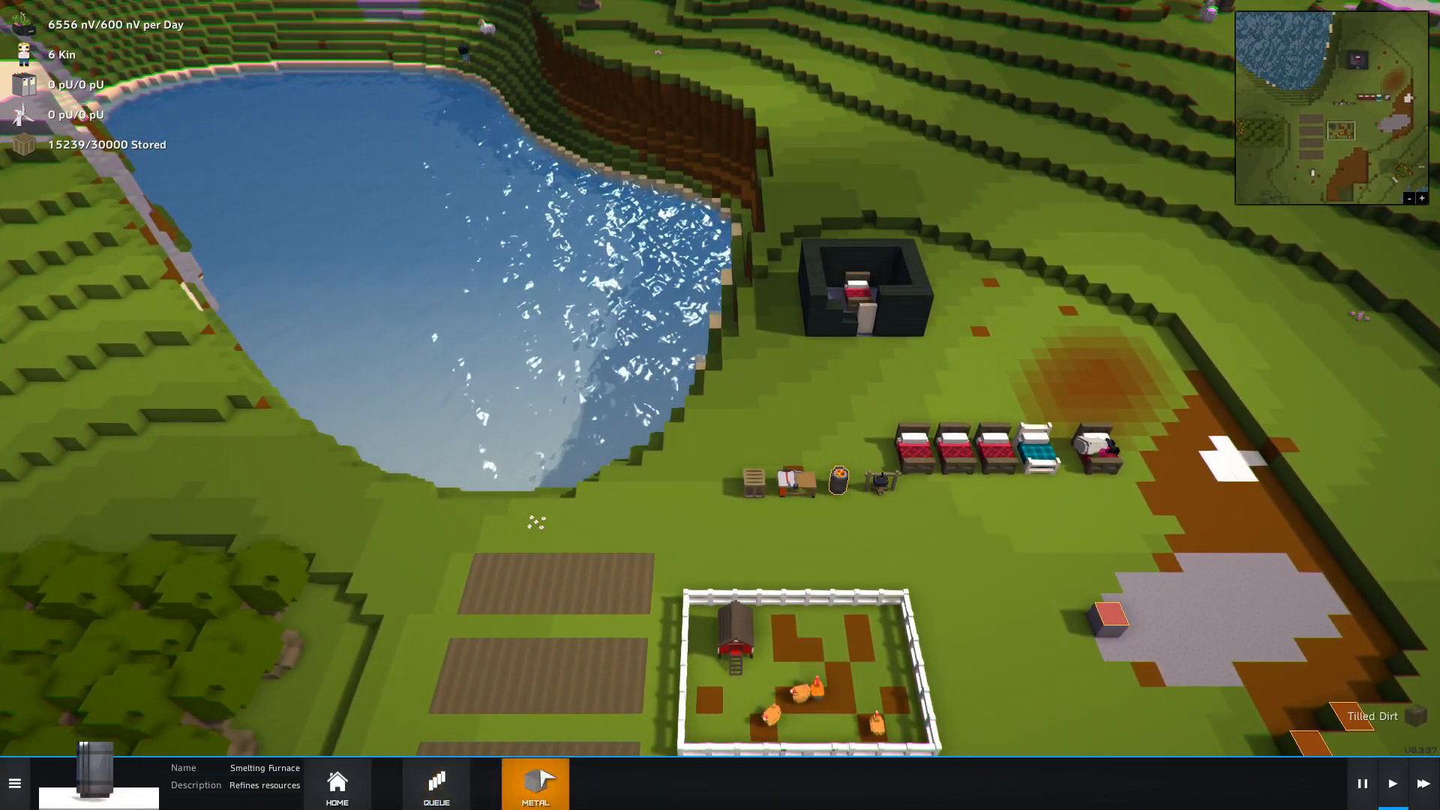
left_click(535, 783)
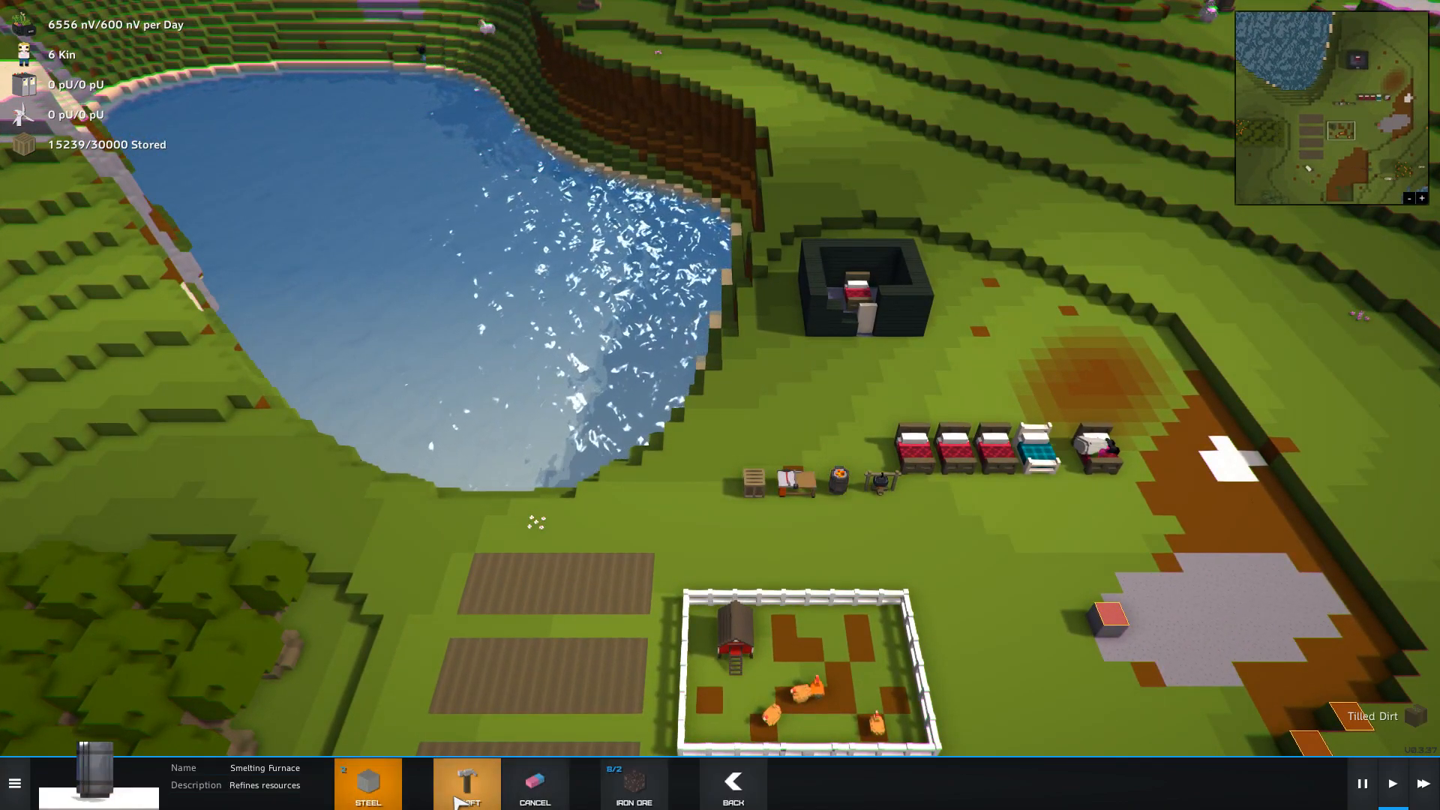
left_click(732, 783)
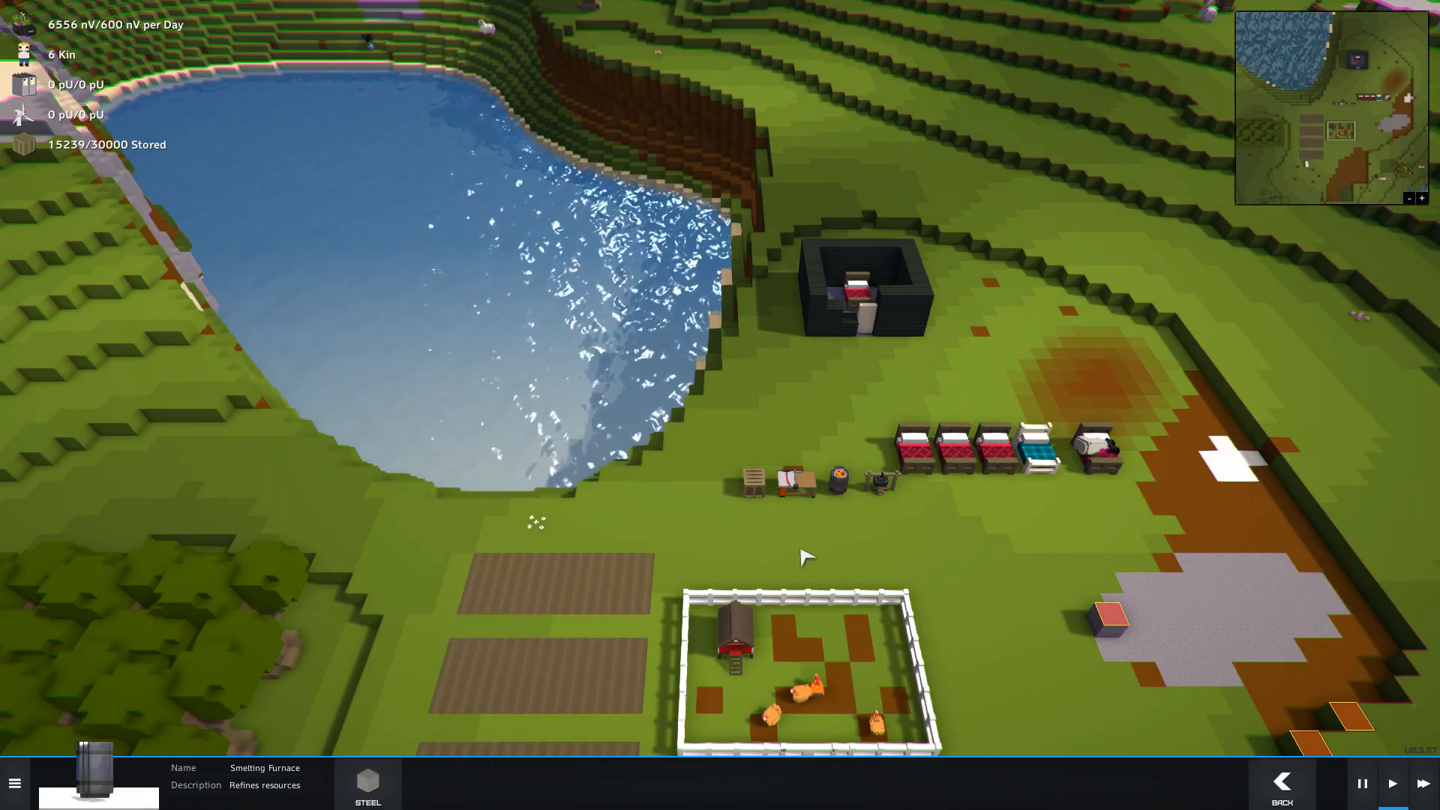
scroll(787, 555, "down", 3)
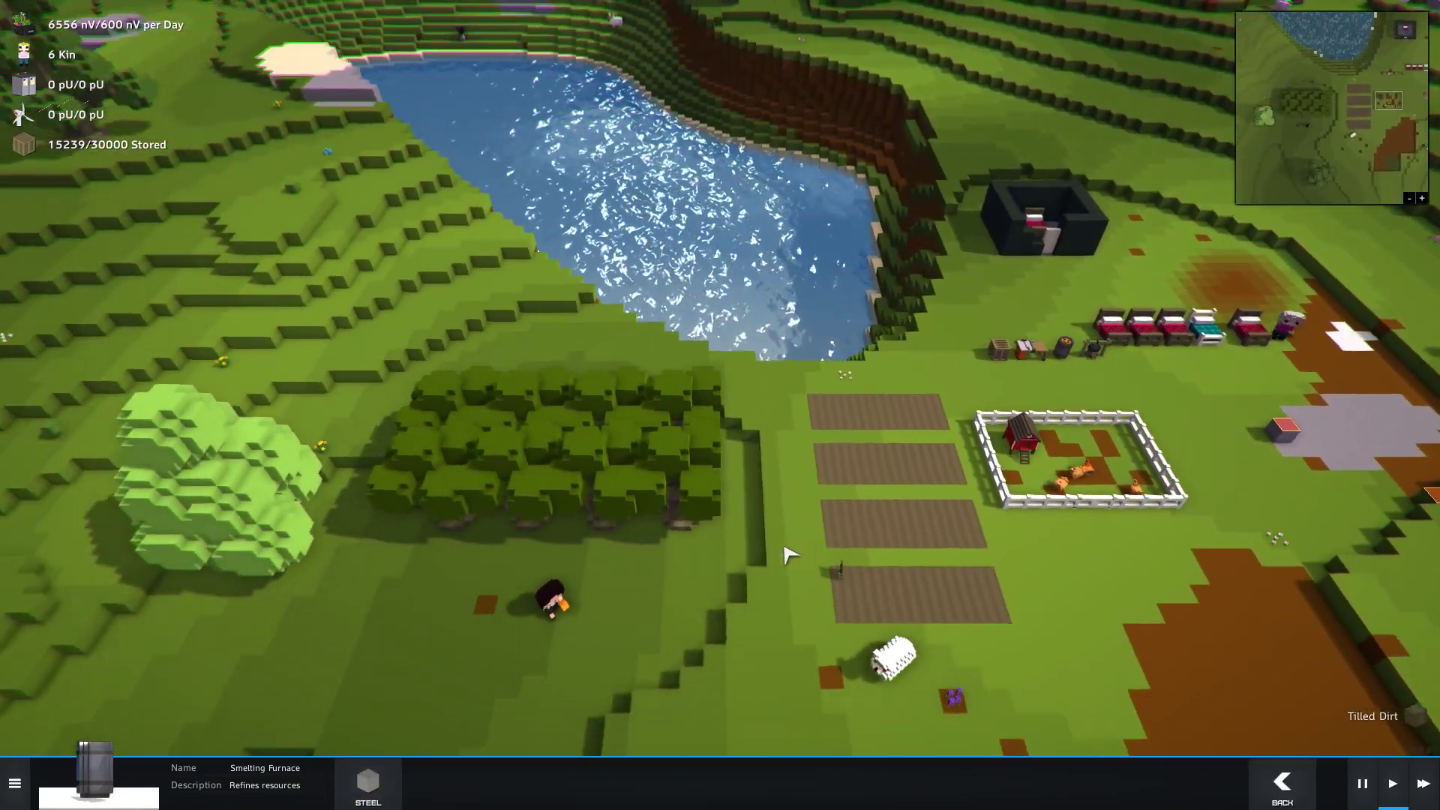
- Look over the quarry being dug, orbit the lake and return to the main build categories
key("w")
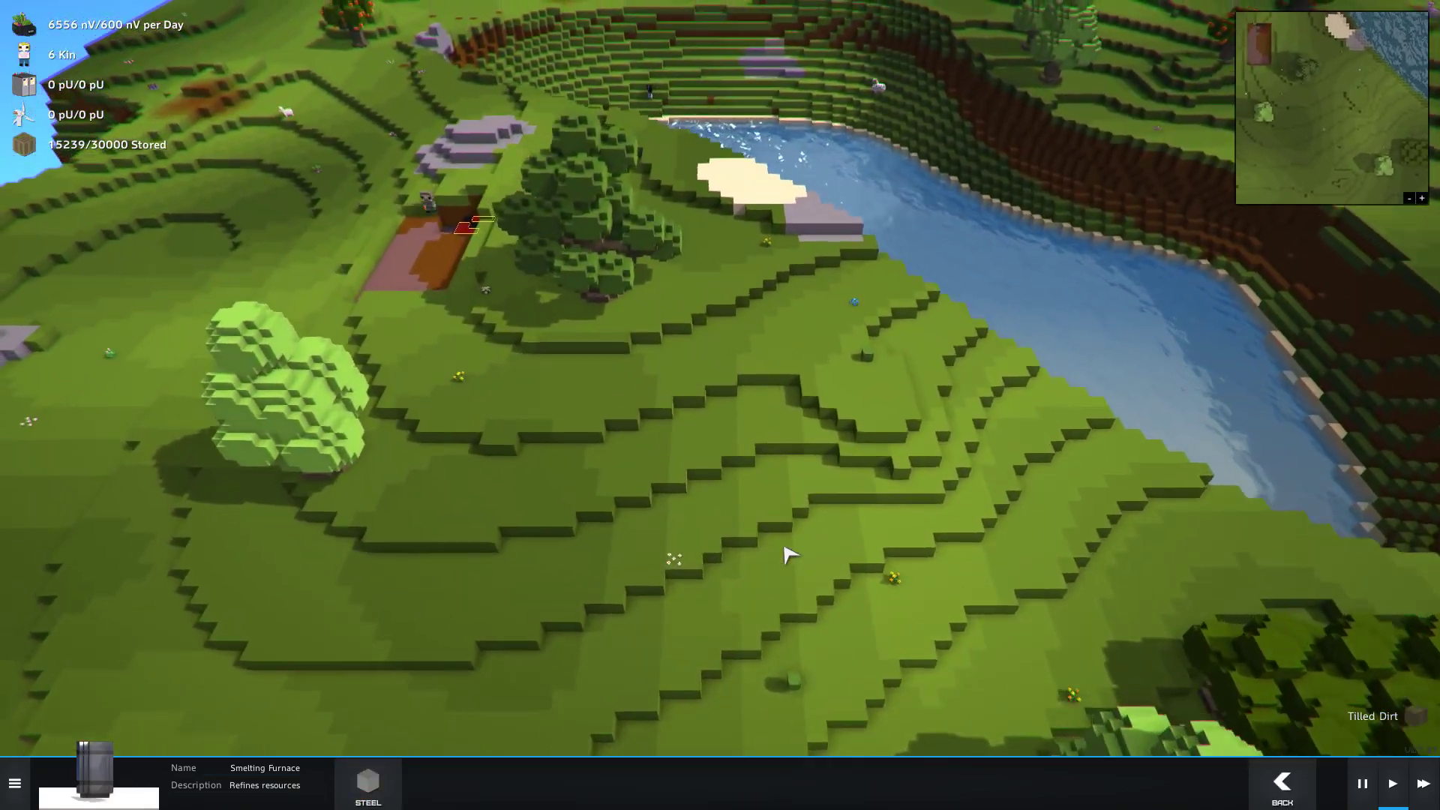
key("w")
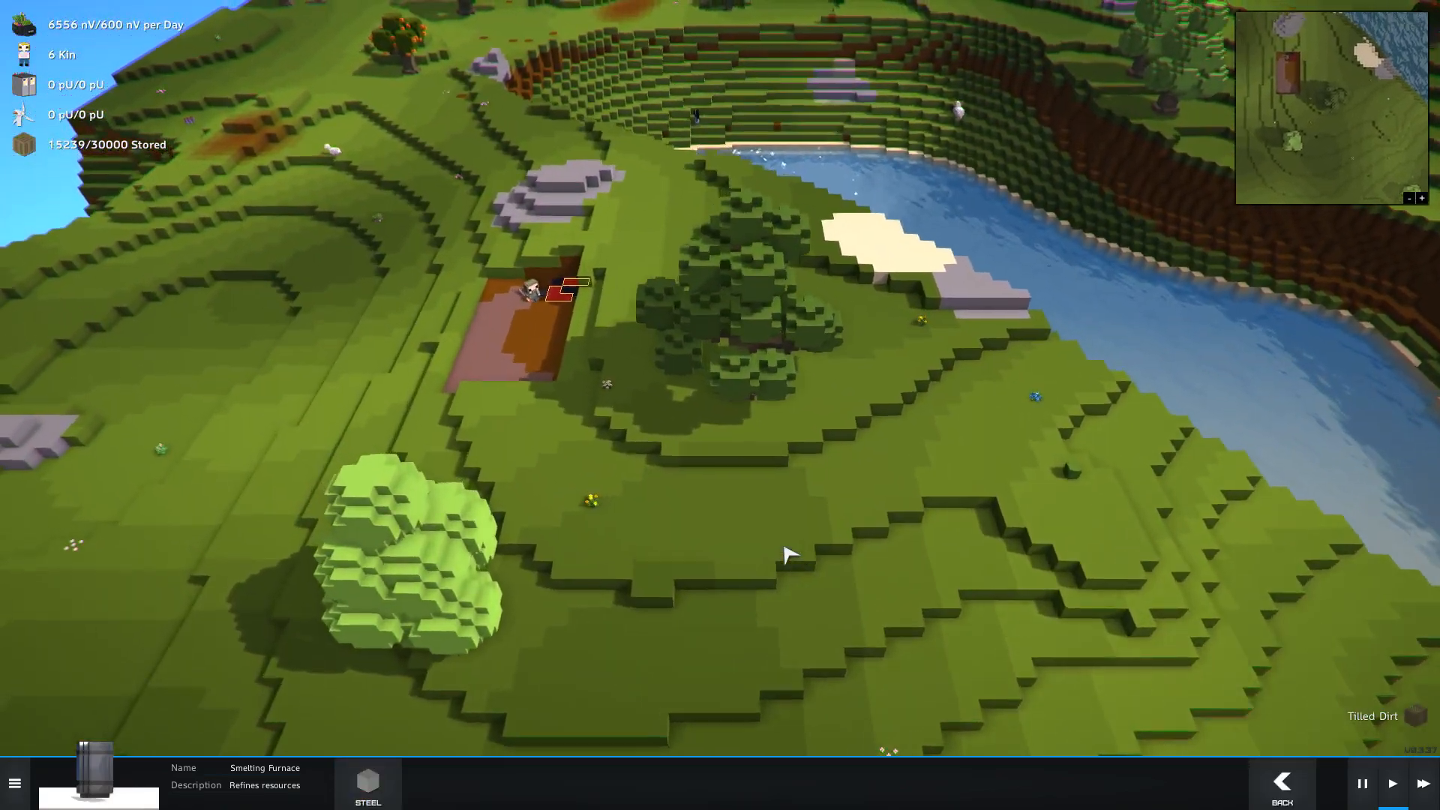
scroll(787, 555, "up", 5)
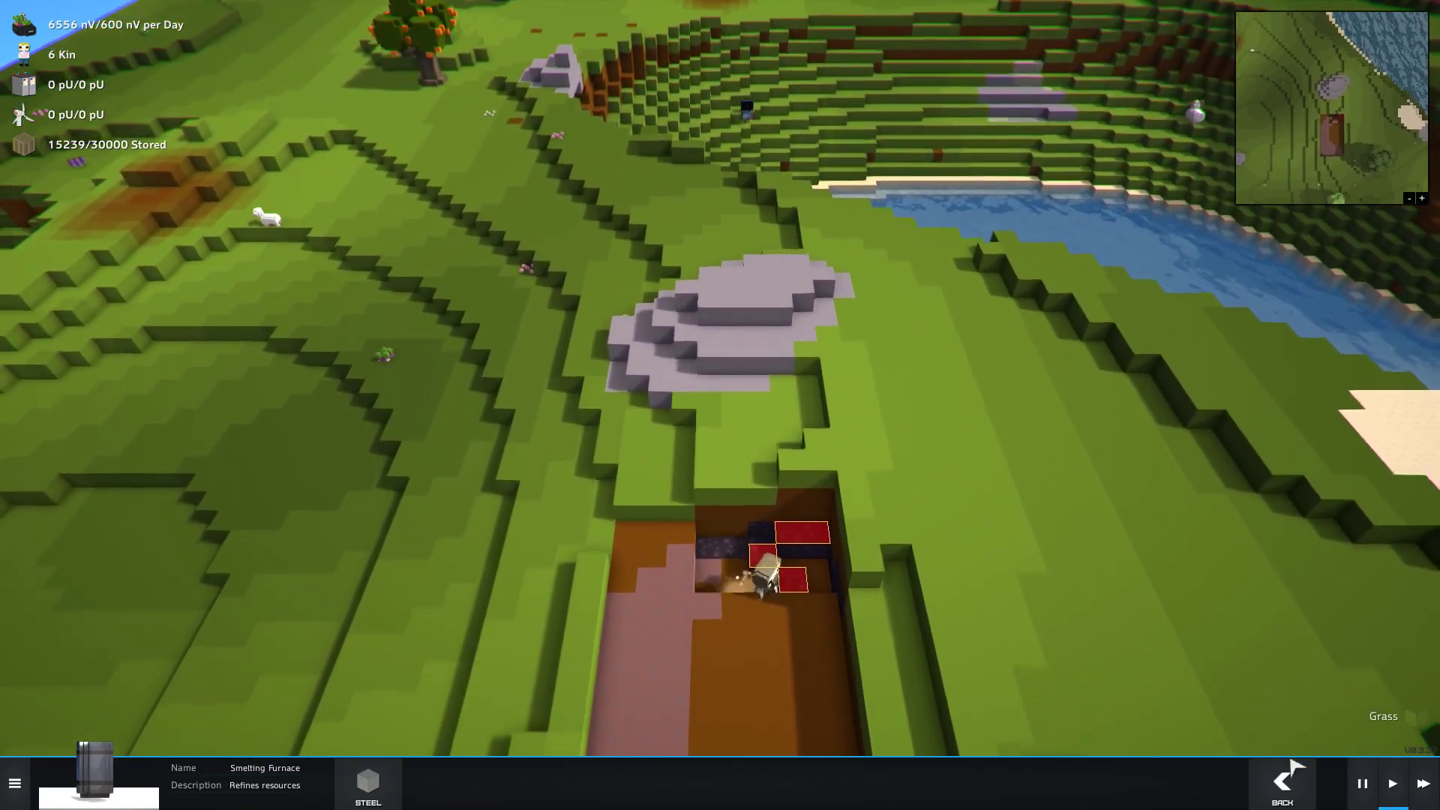
left_click(1283, 783)
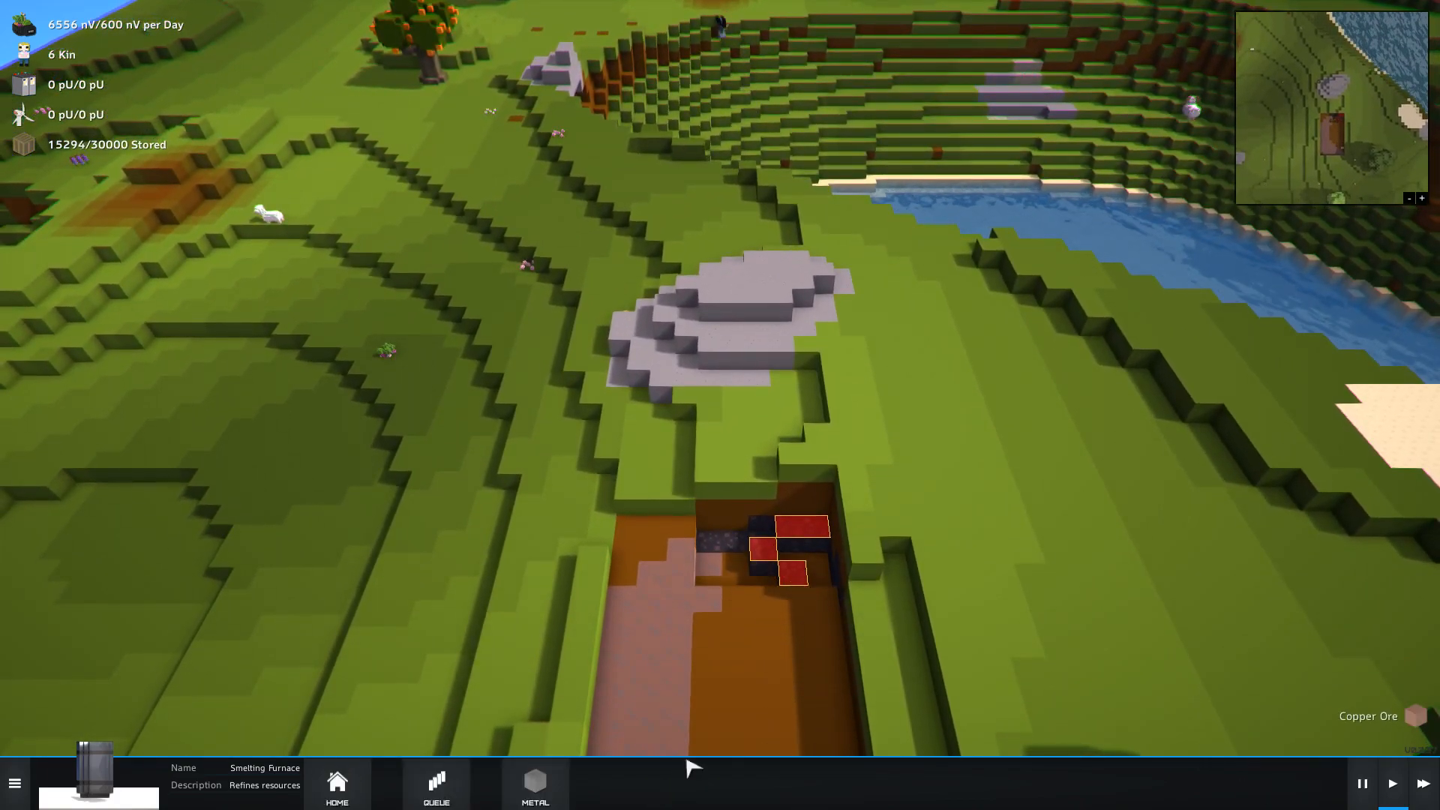
key("s")
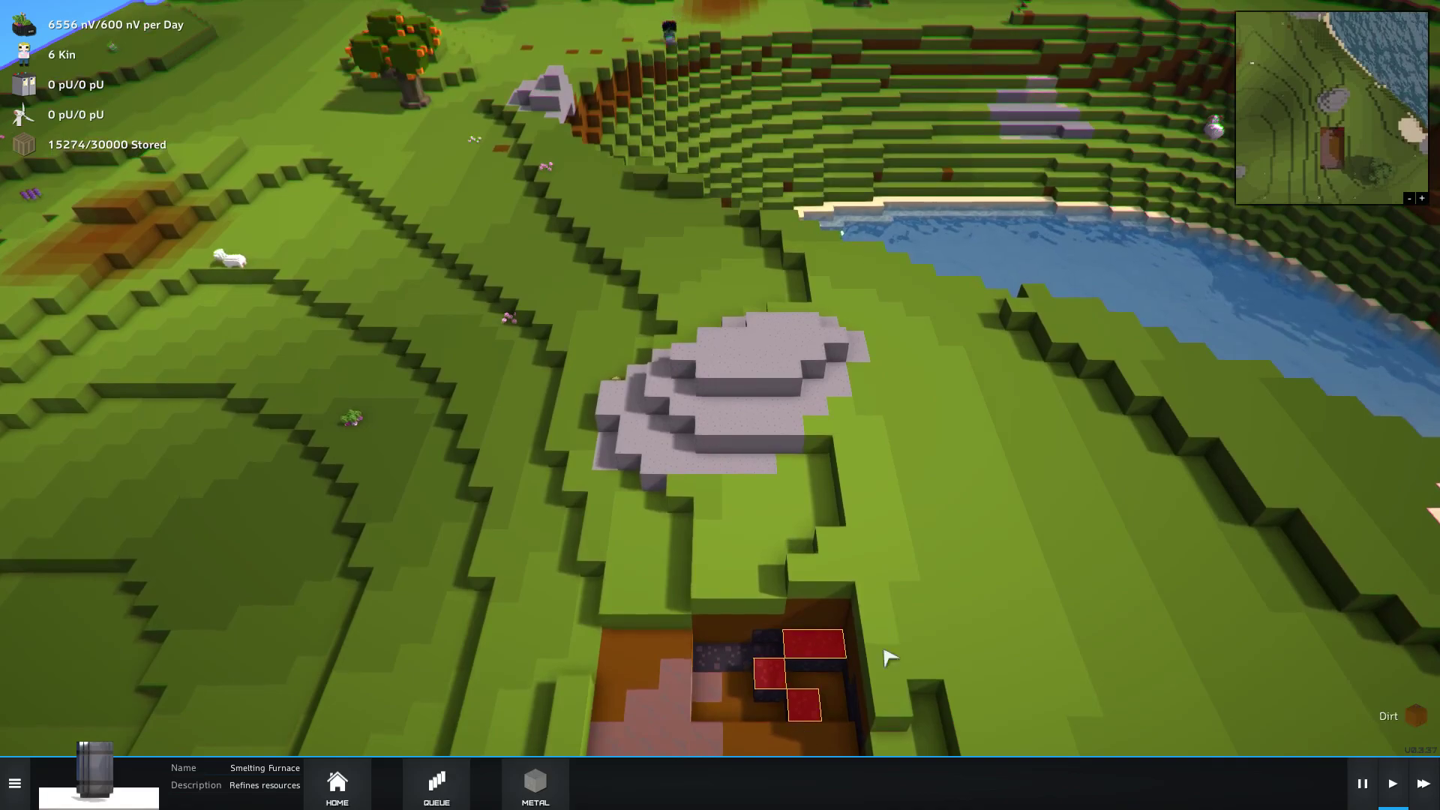
scroll(888, 656, "down", 3)
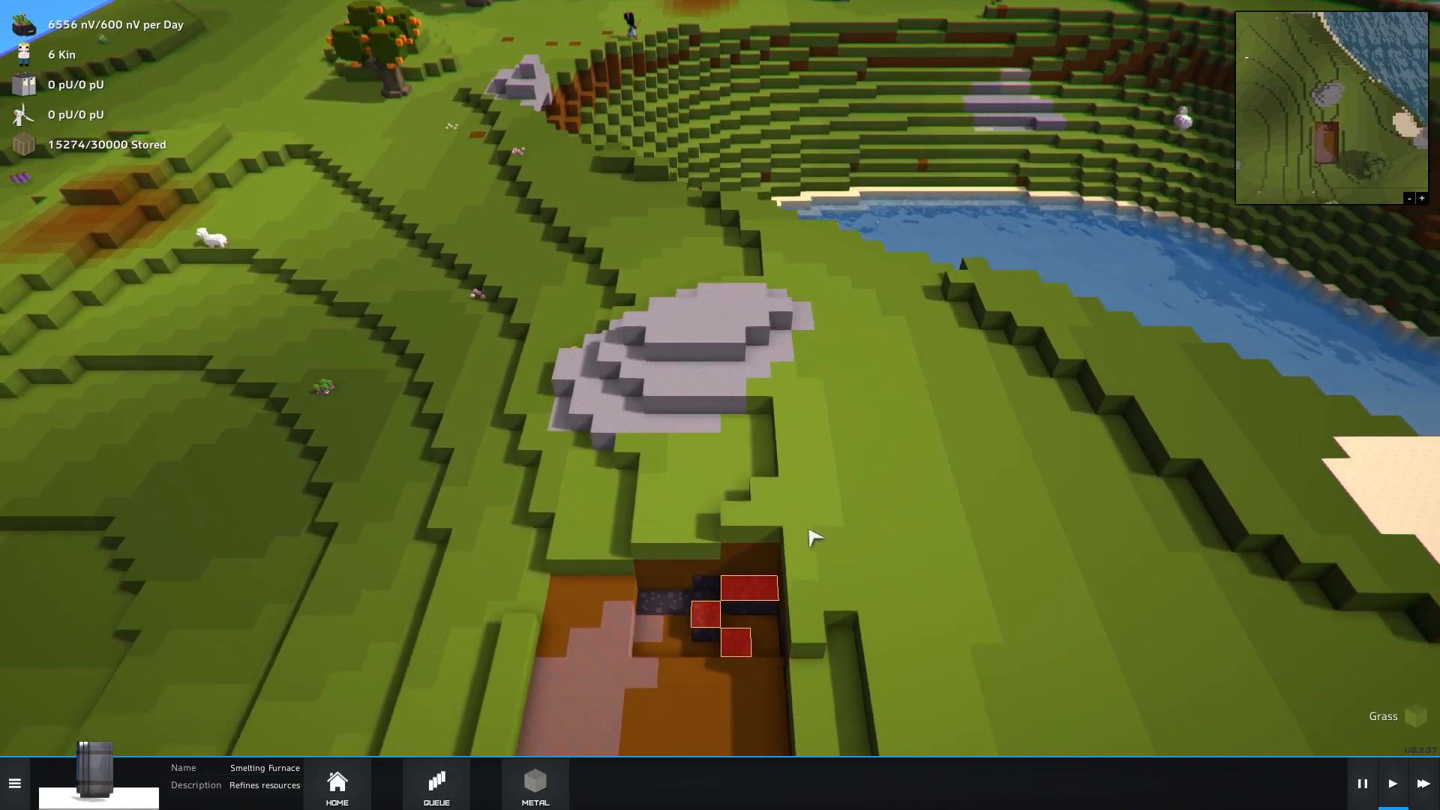
key("w")
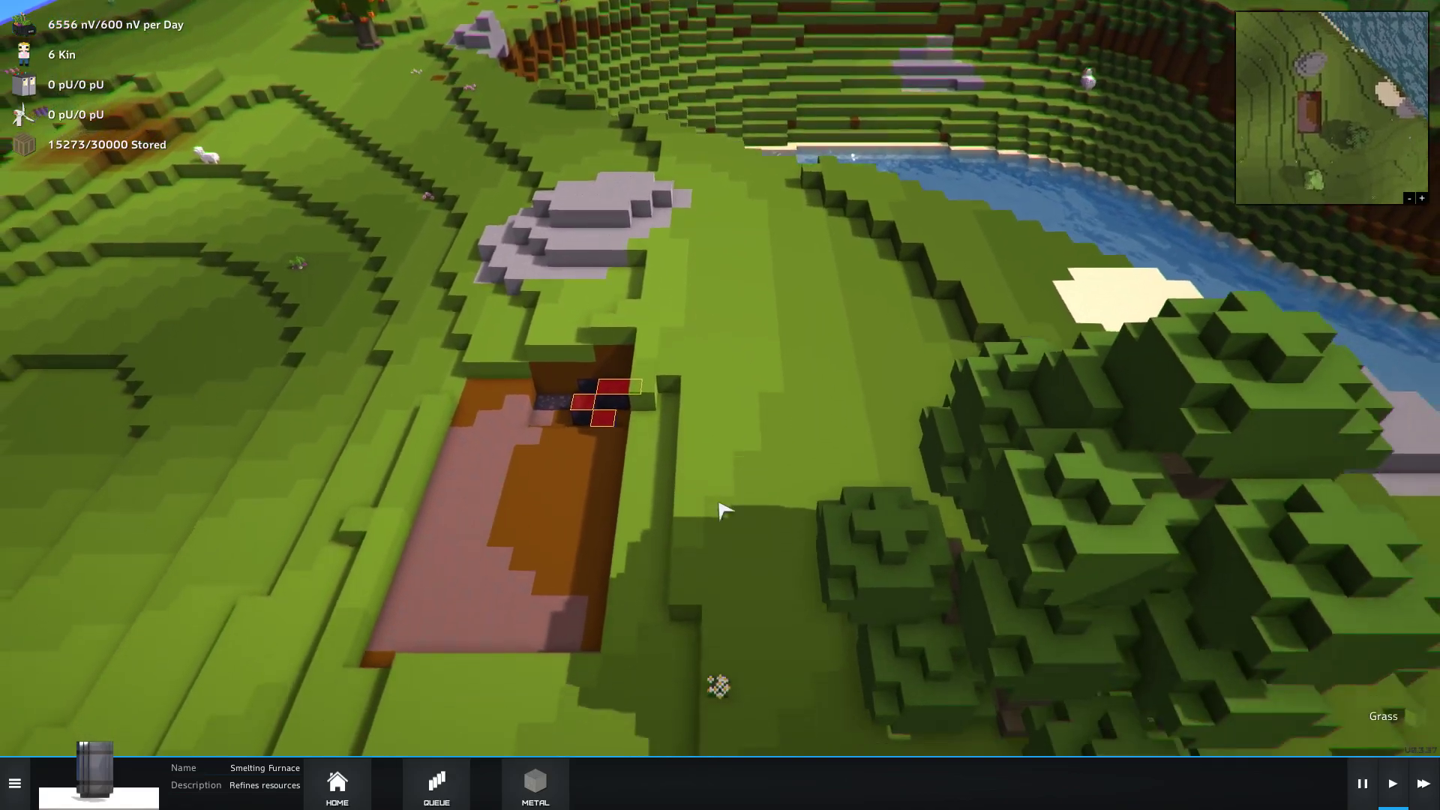
scroll(720, 510, "down", 3)
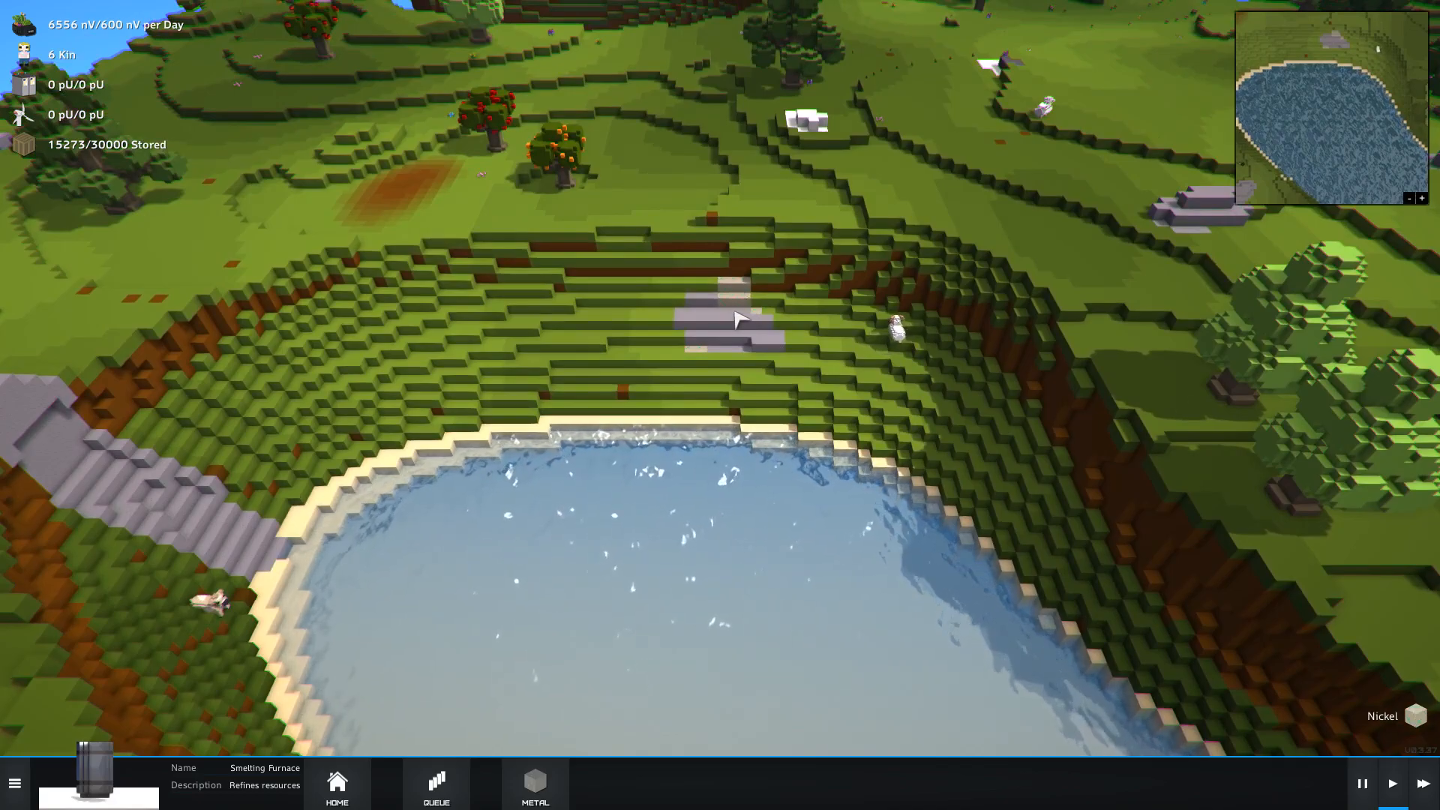
mouse_move(1331, 739)
left_mouse_down()
mouse_move(910, 690)
mouse_move(827, 509)
left_mouse_up()
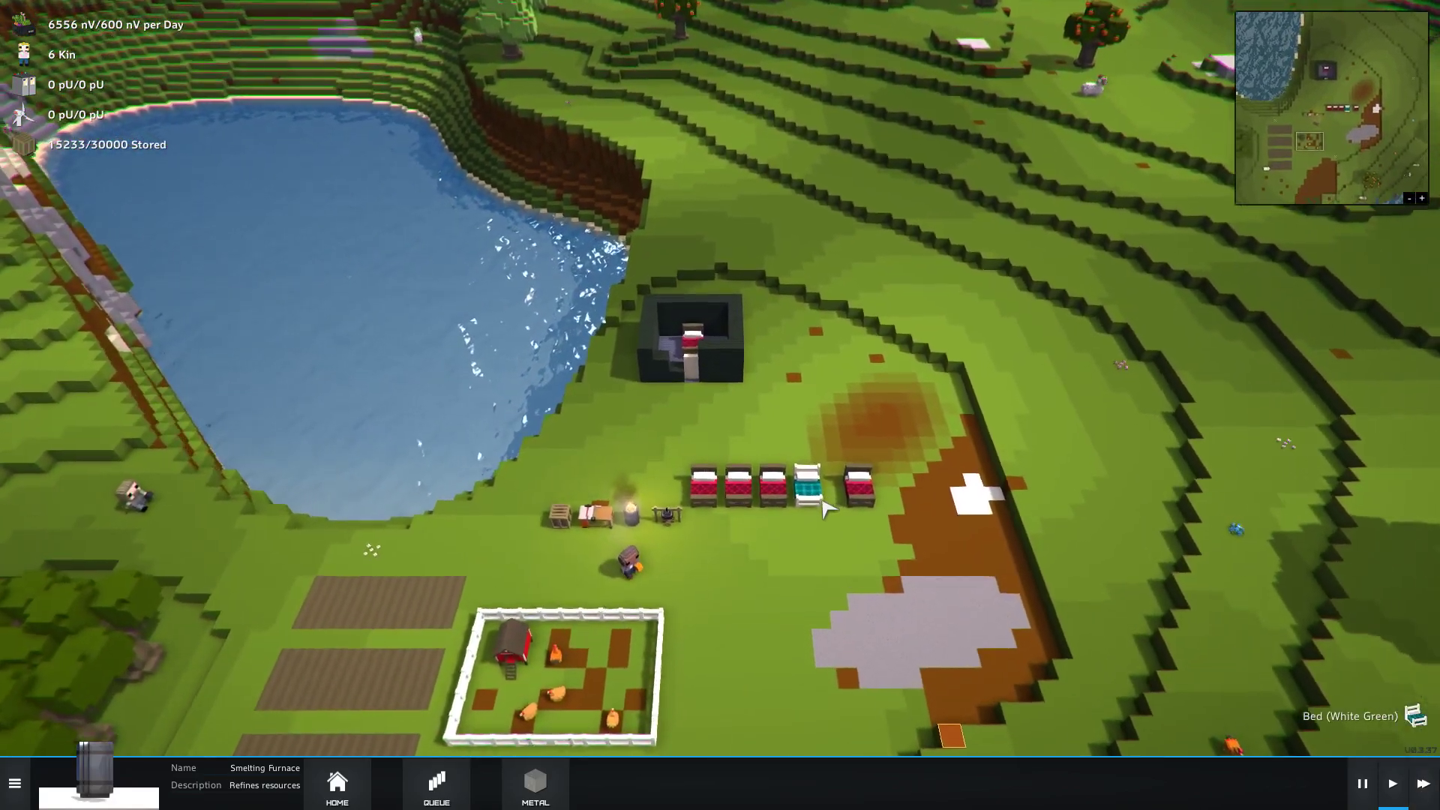
scroll(827, 508, "up", 8)
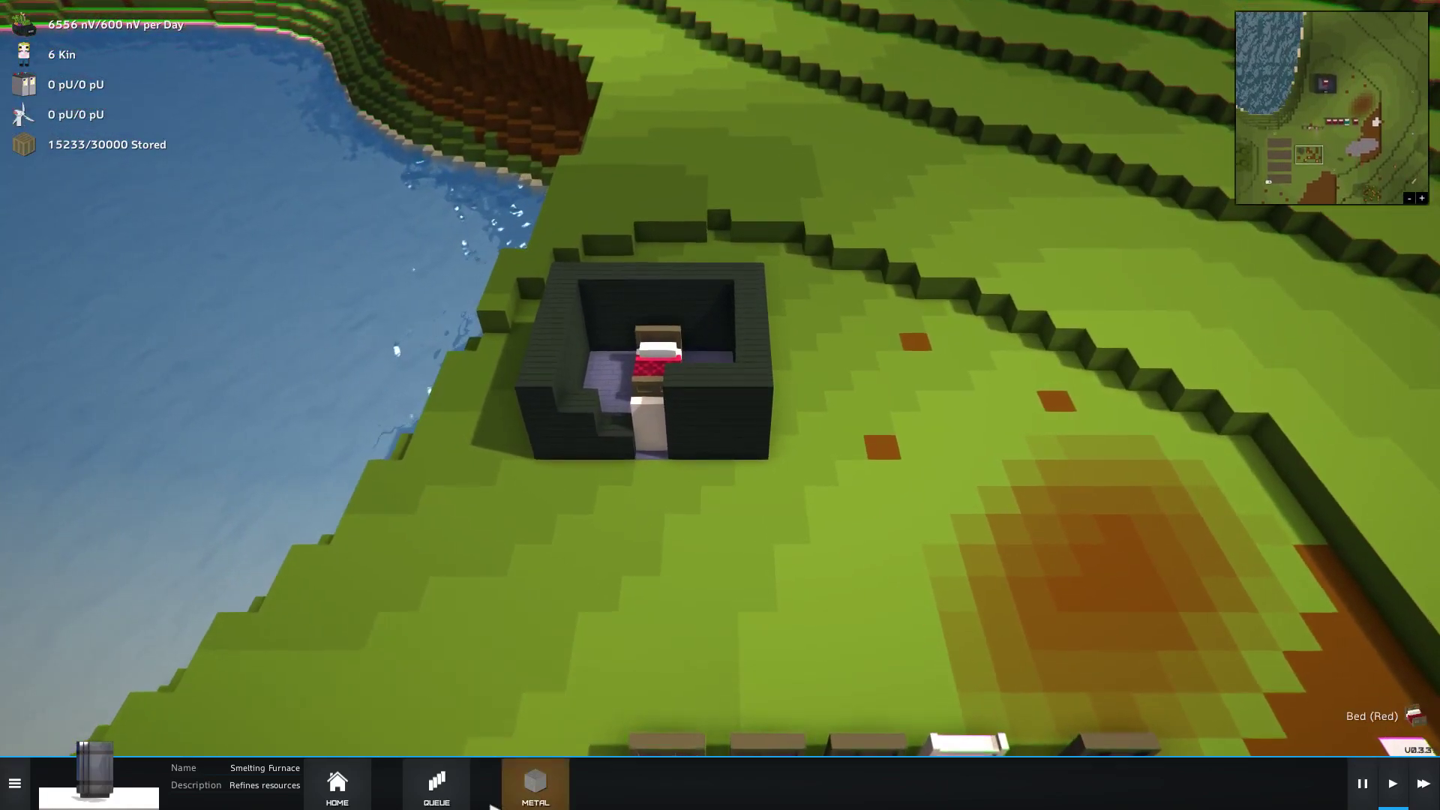
left_click(337, 782)
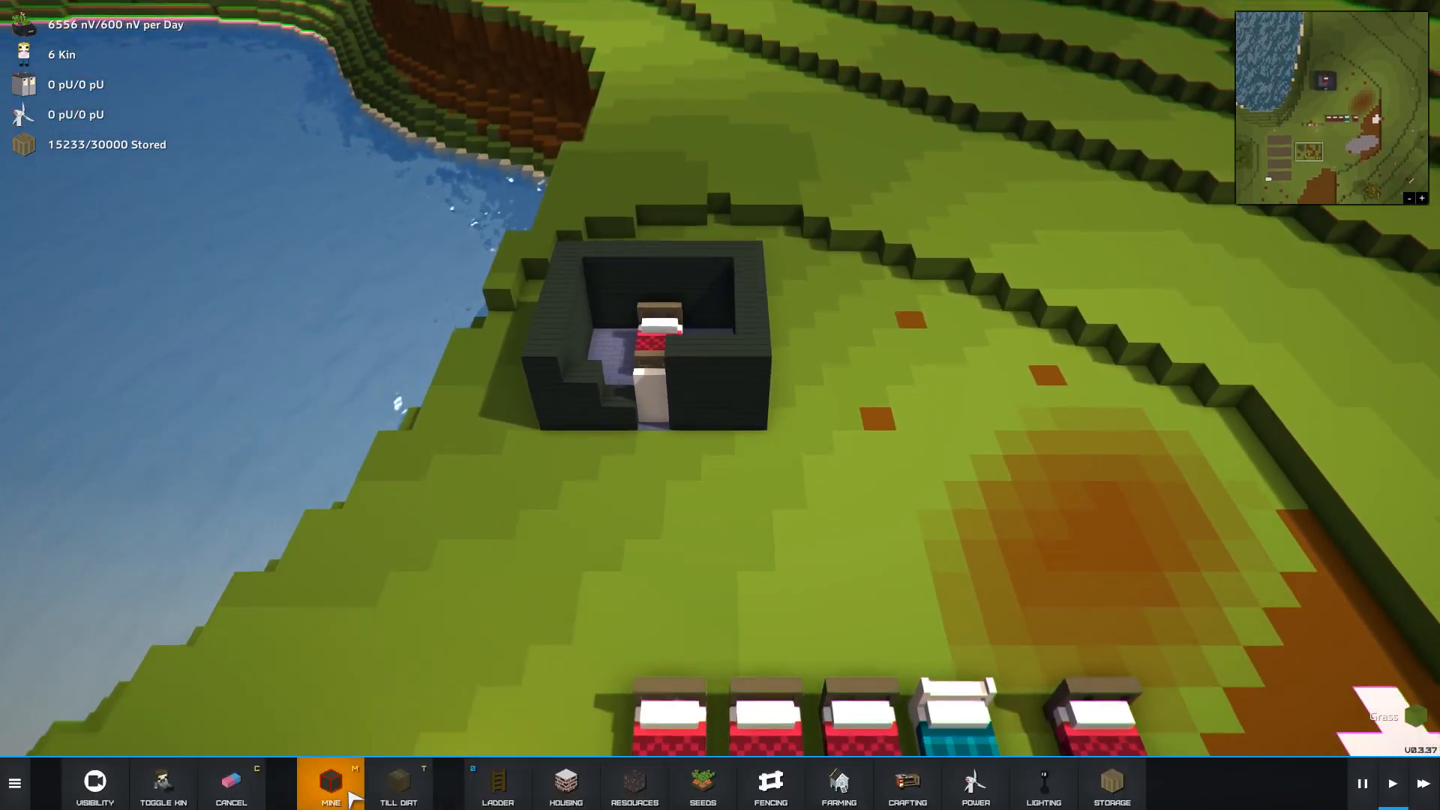
- Browse the housing timber panel choices with the beds and workbenches in view
left_click_drag(827, 508, 506, 637)
scroll(506, 637, "down", 2)
left_click(498, 785)
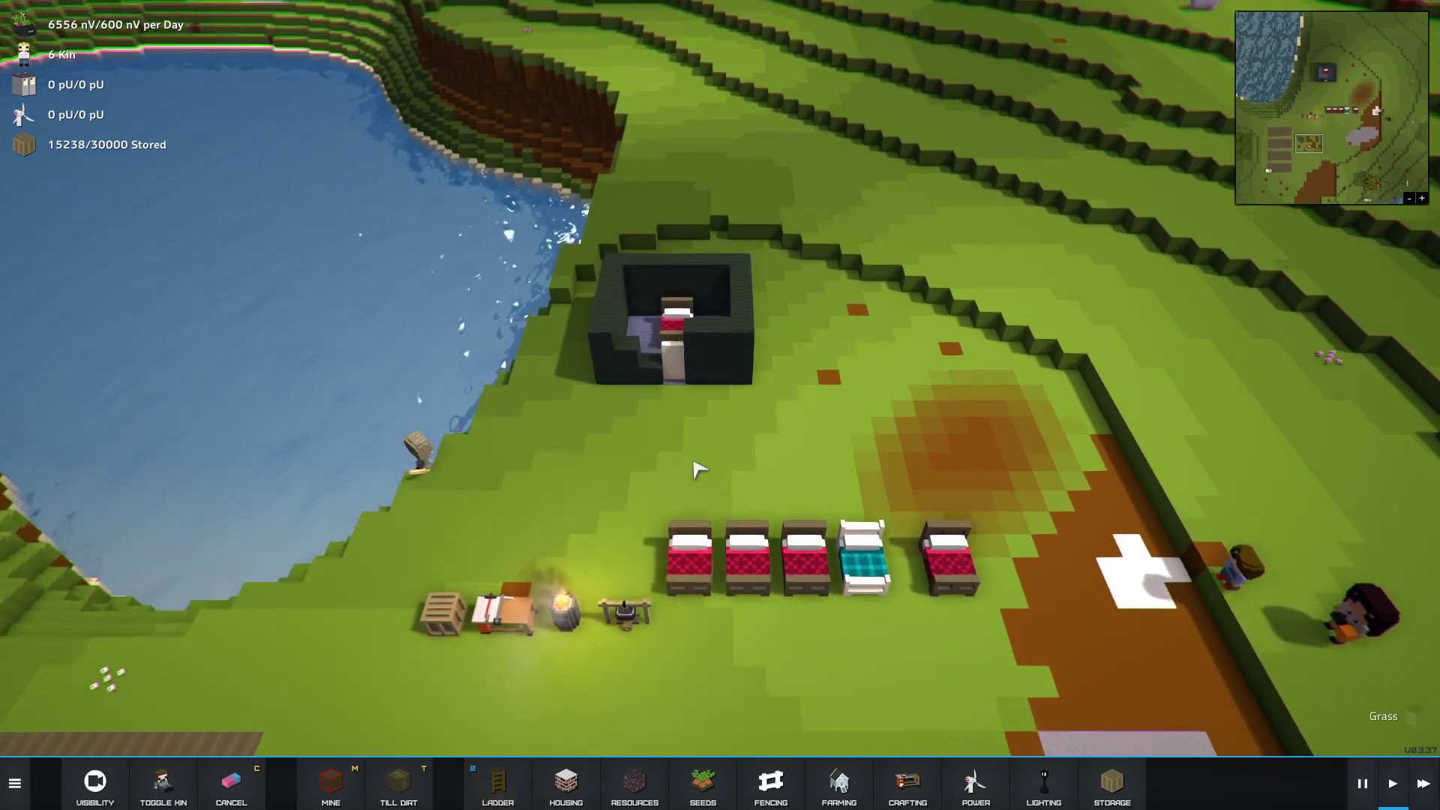
scroll(626, 519, "up", 4)
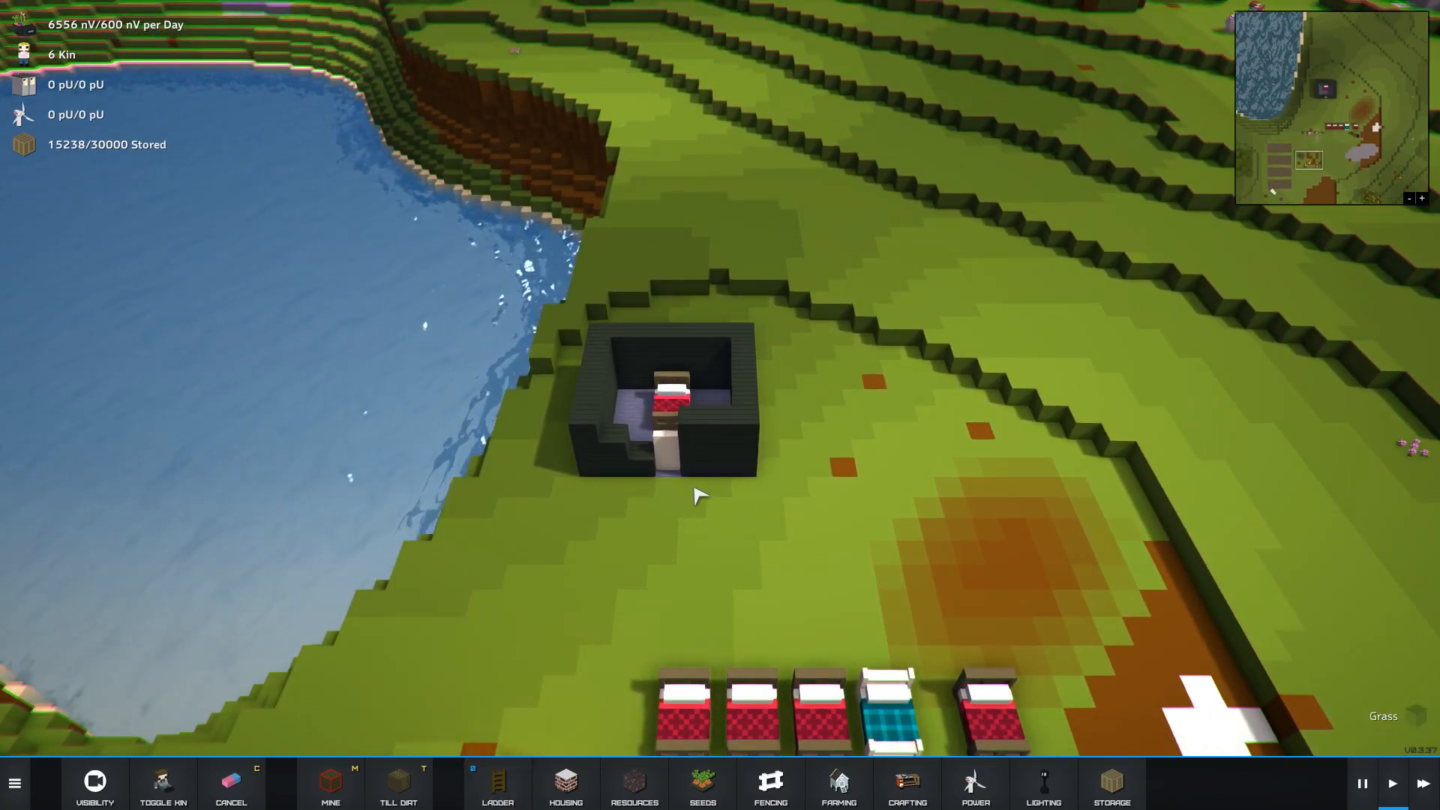
scroll(616, 543, "down", 2)
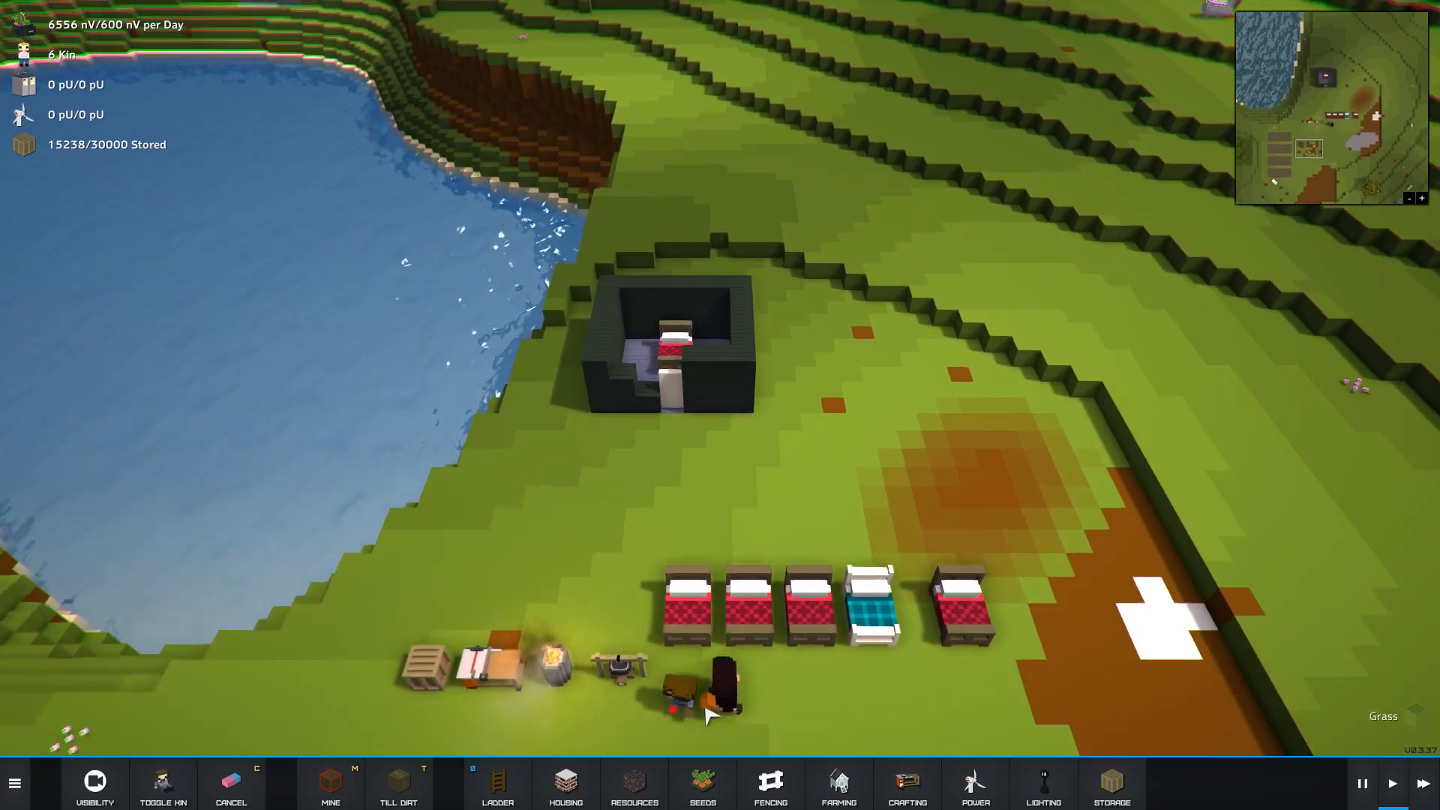
scroll(675, 428, "up", 2)
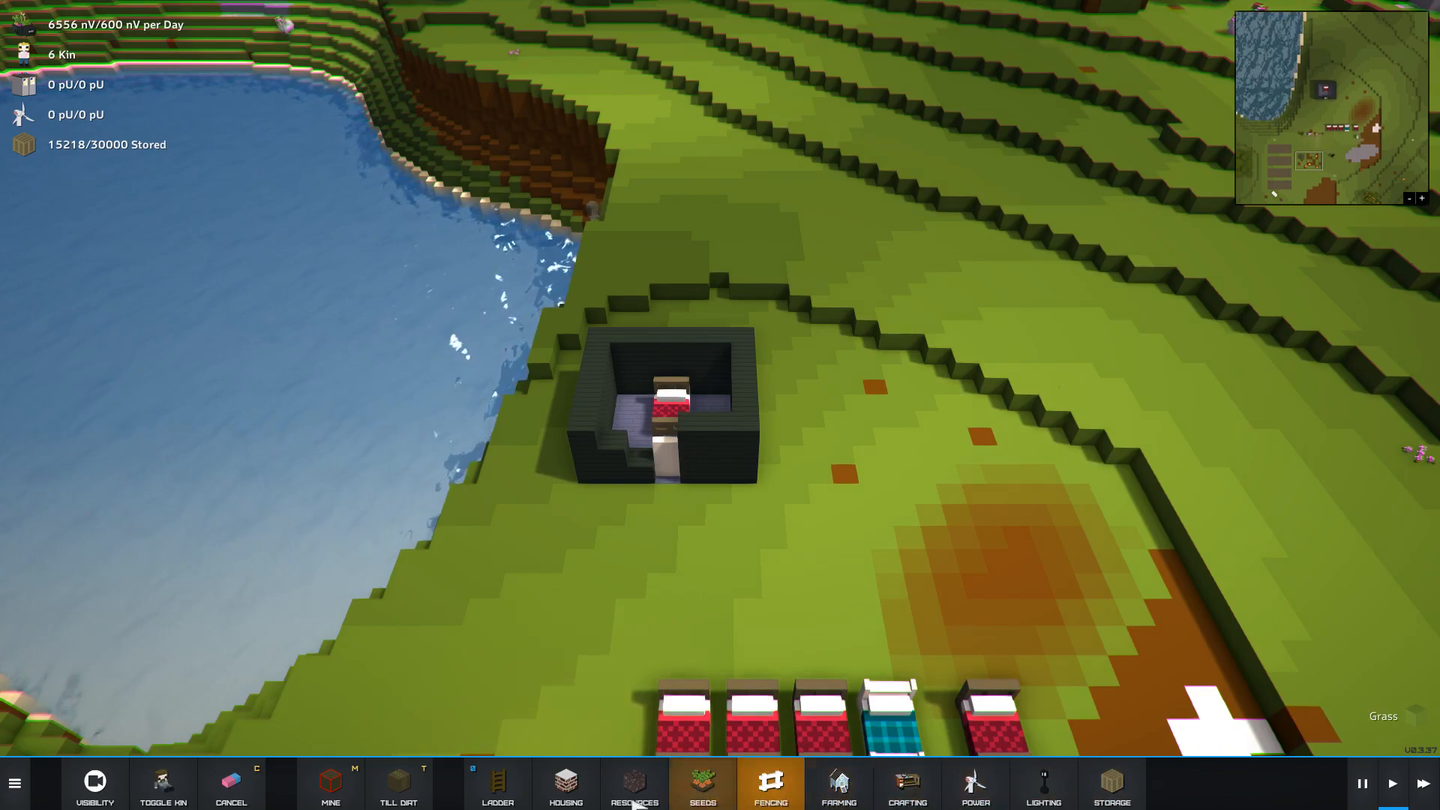
left_click(565, 784)
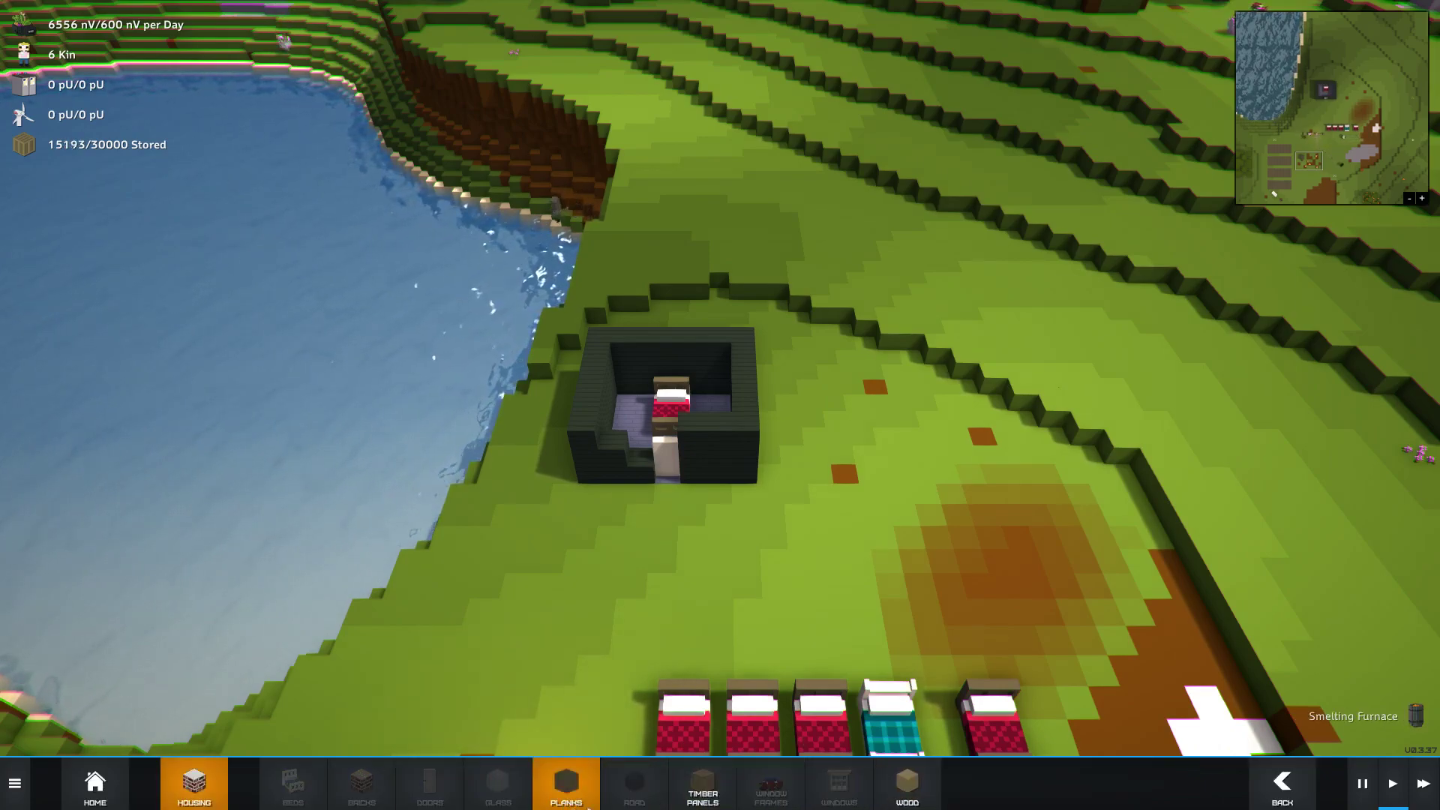
left_click(707, 789)
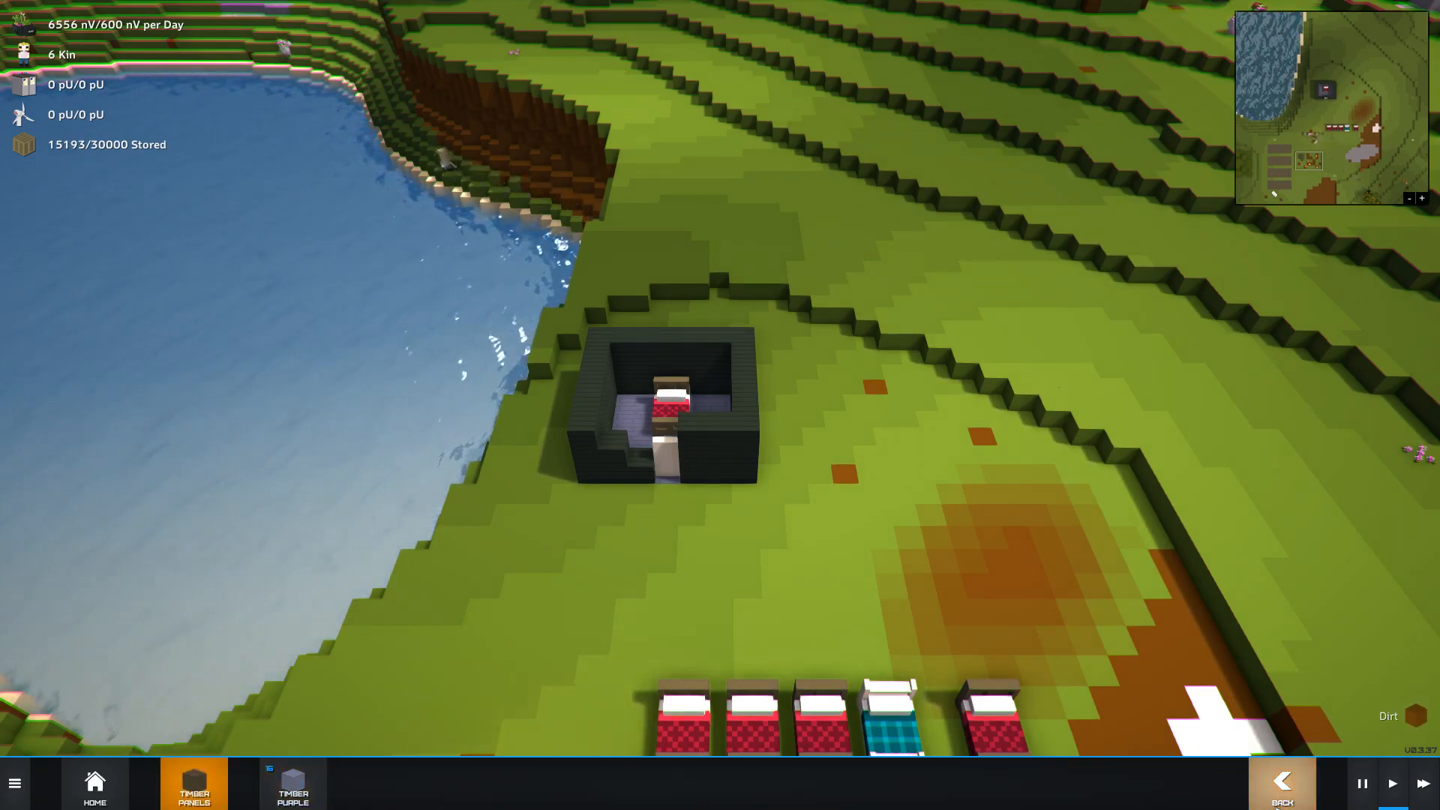
left_click(1283, 783)
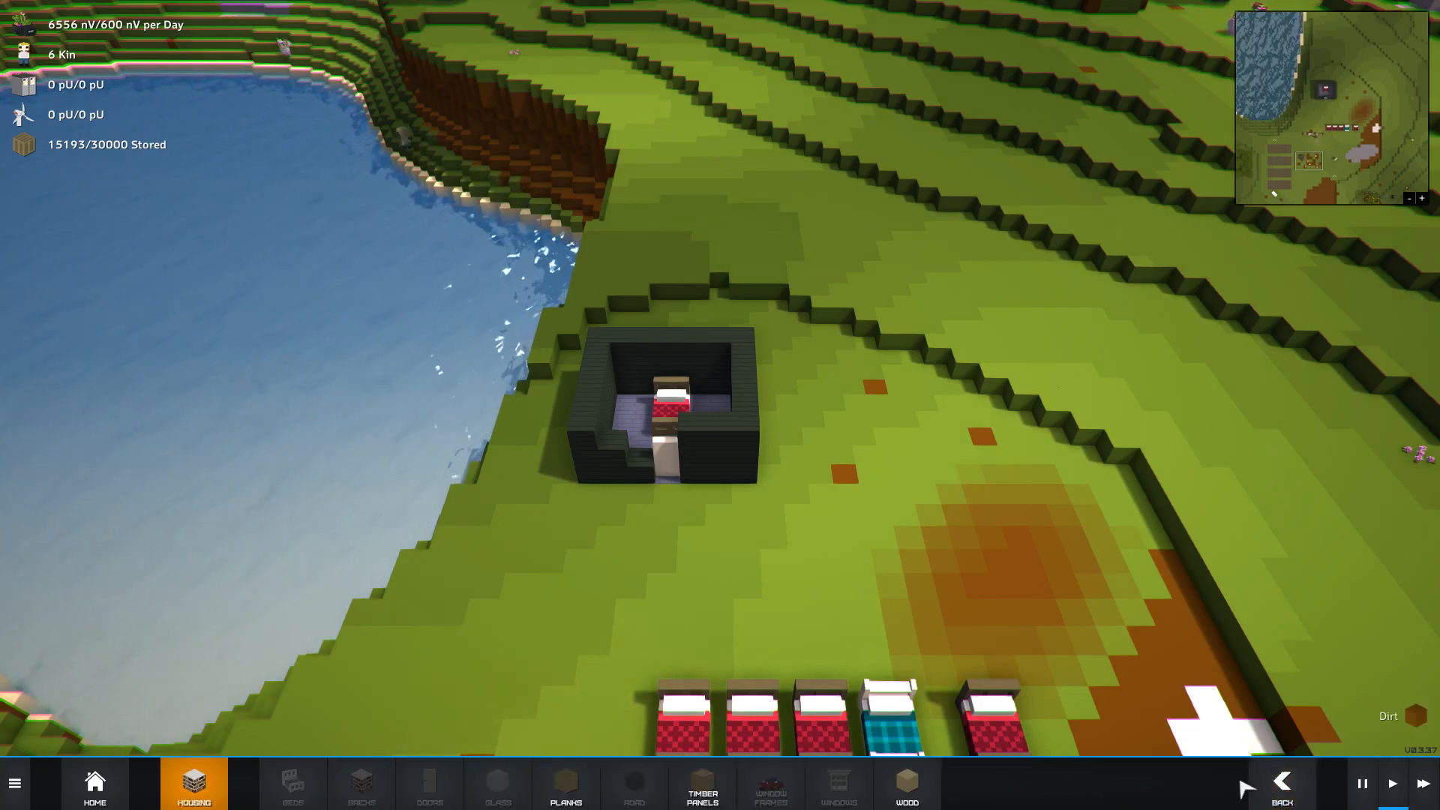
- Show the housing plank options with Weatherboard Green, bringing the hut into sight
left_click(567, 788)
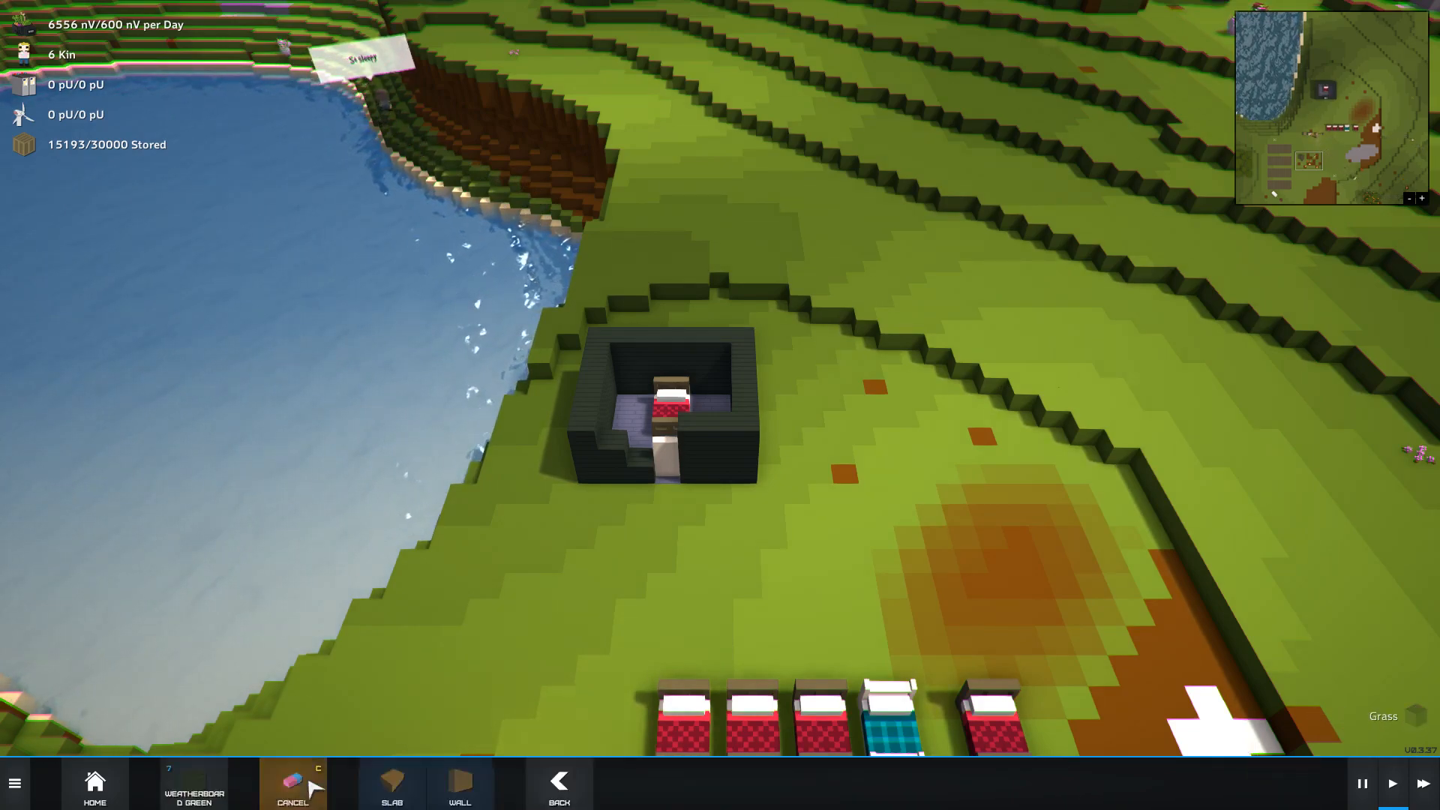
scroll(630, 542, "down", 3)
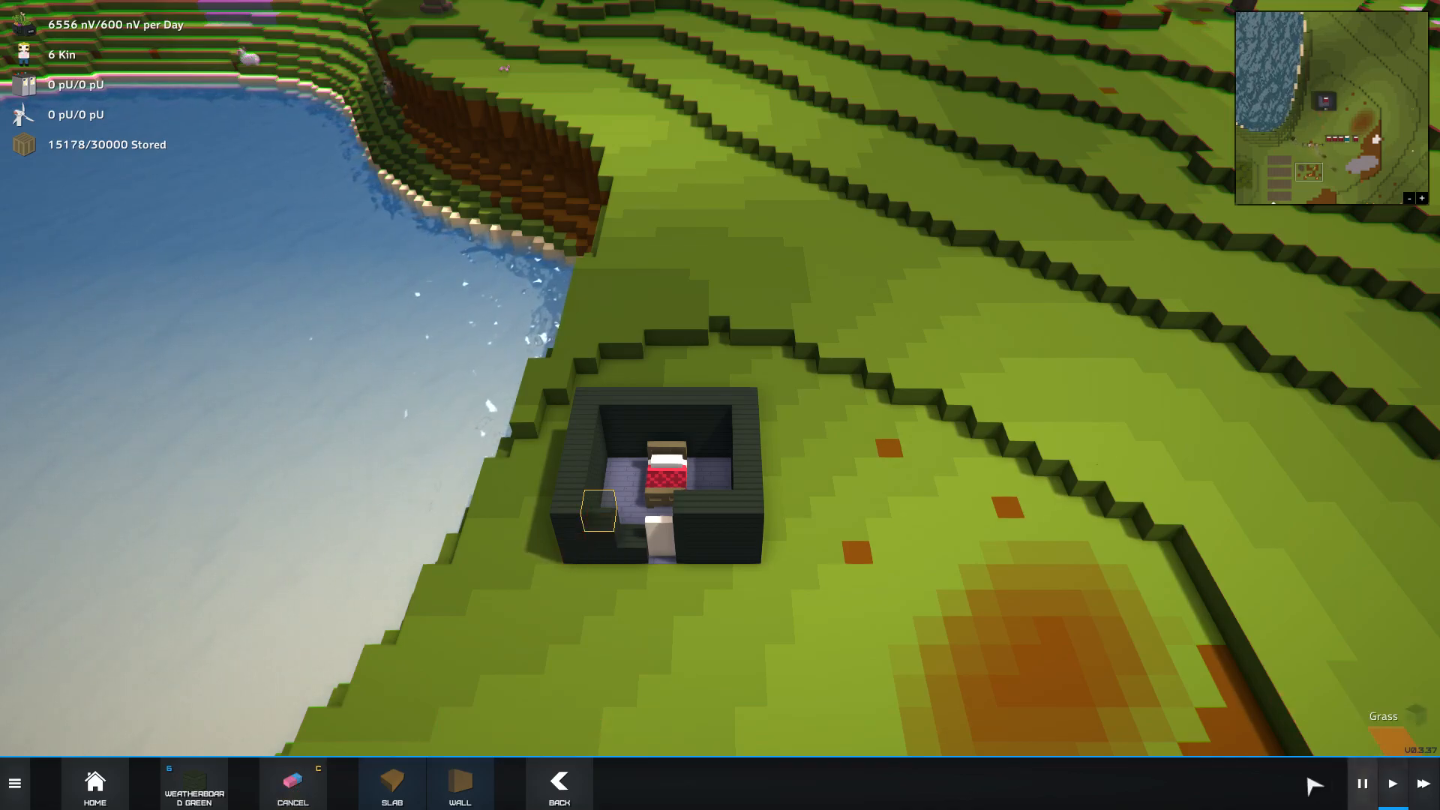
mouse_move(617, 506)
left_mouse_down()
mouse_move(616, 712)
mouse_move(666, 256)
left_mouse_up()
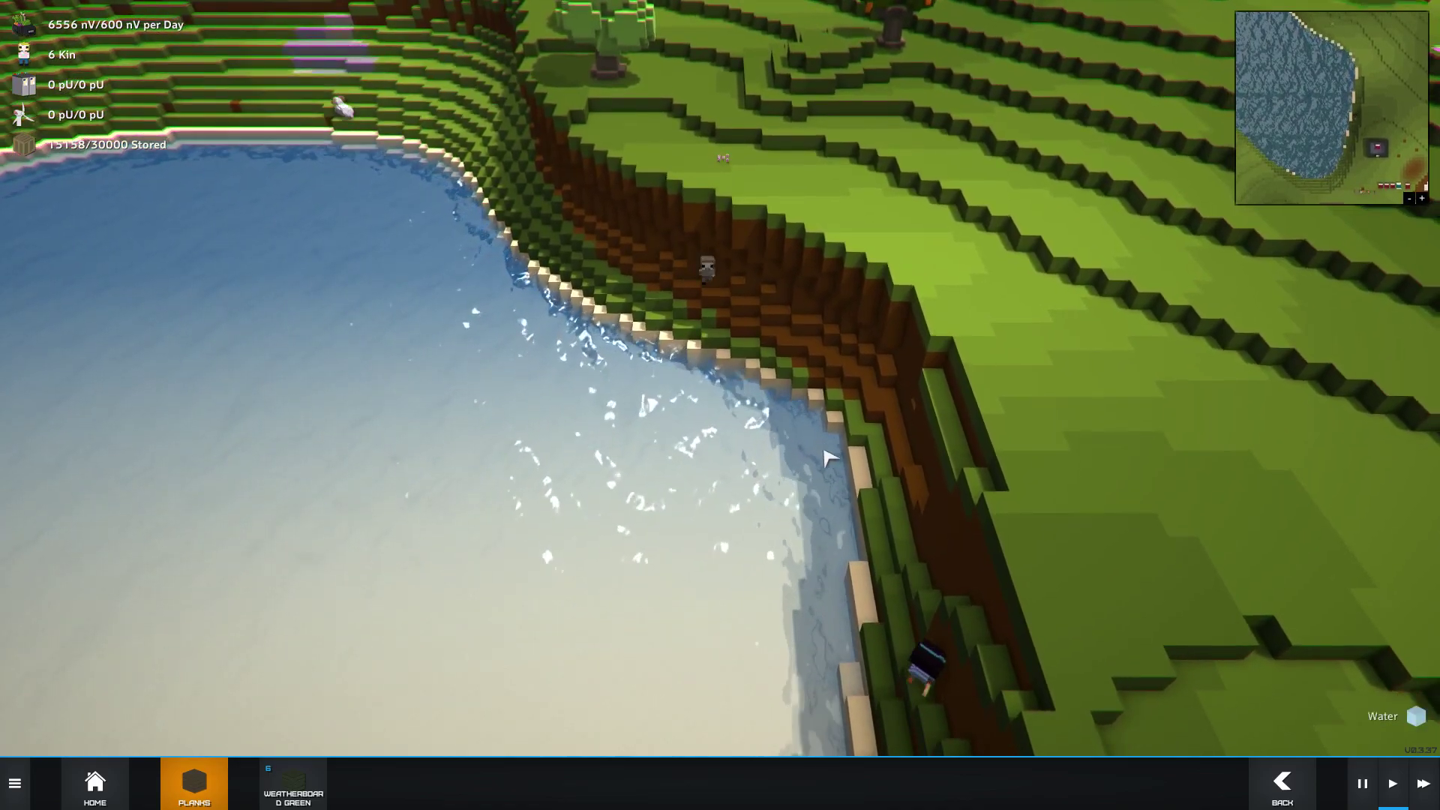
mouse_move(825, 455)
left_mouse_down()
mouse_move(712, 220)
mouse_move(799, 302)
mouse_move(496, 43)
mouse_move(1401, 689)
left_mouse_up()
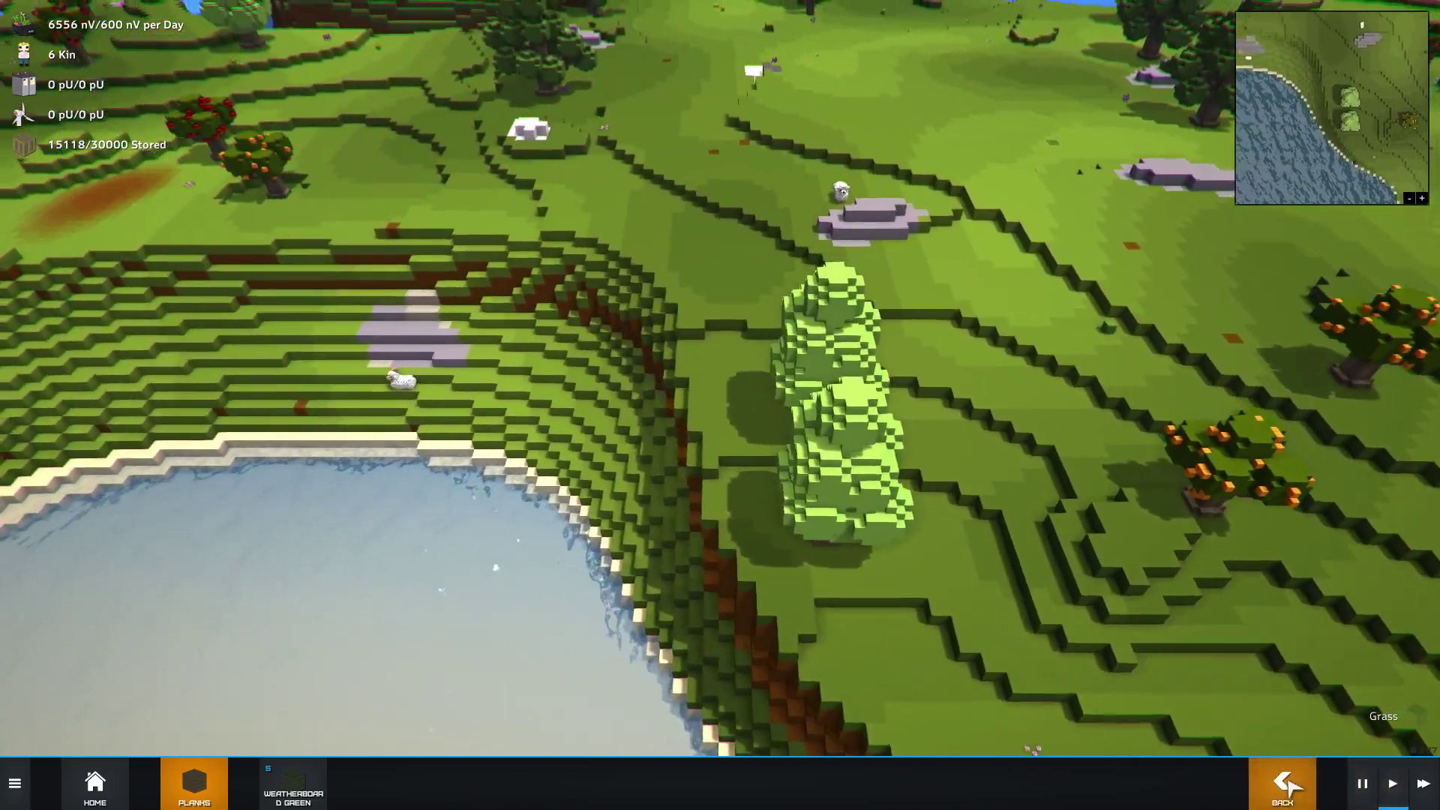
- Glance at the mining options while circling the colony, then return to the main build categories
left_click(1281, 781)
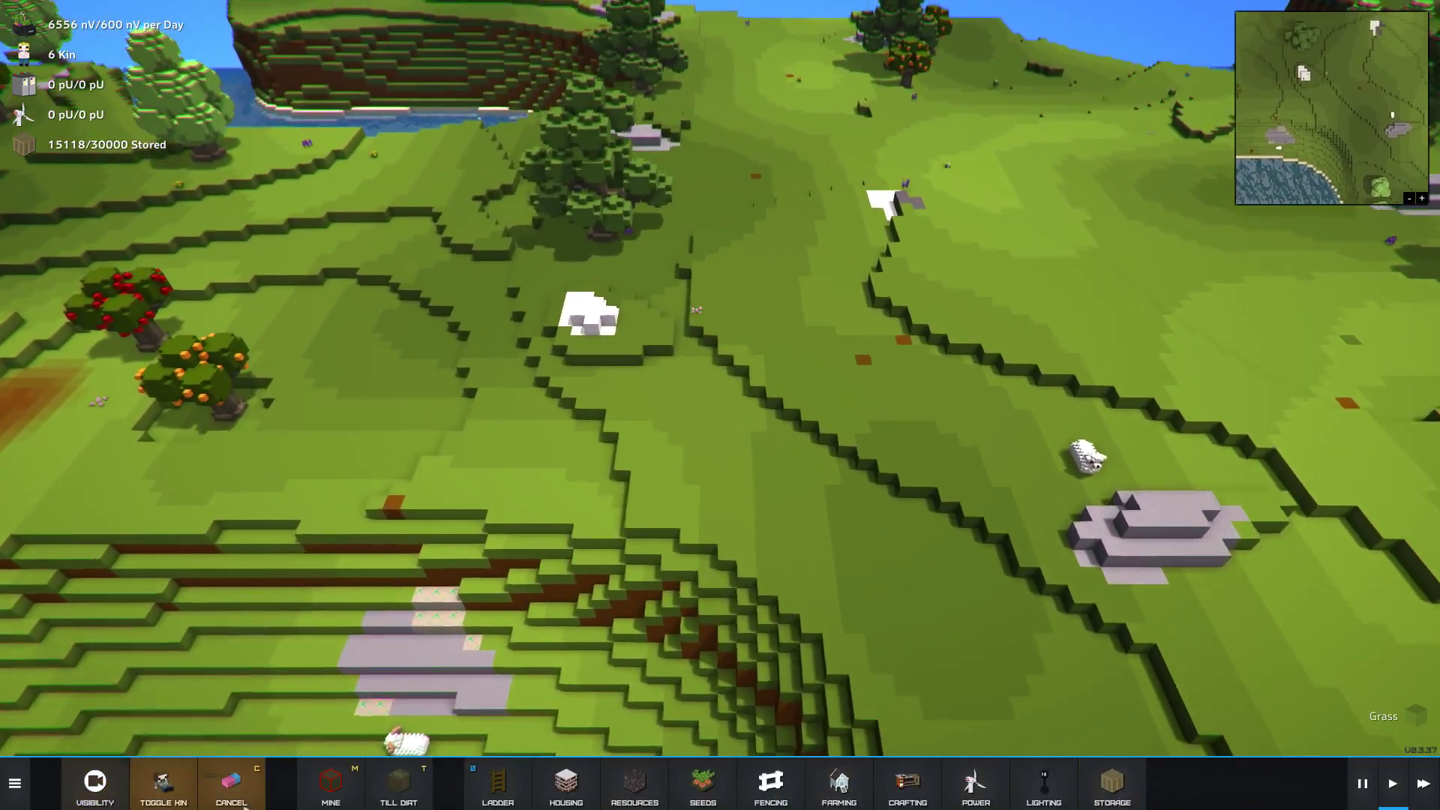
left_click(164, 782)
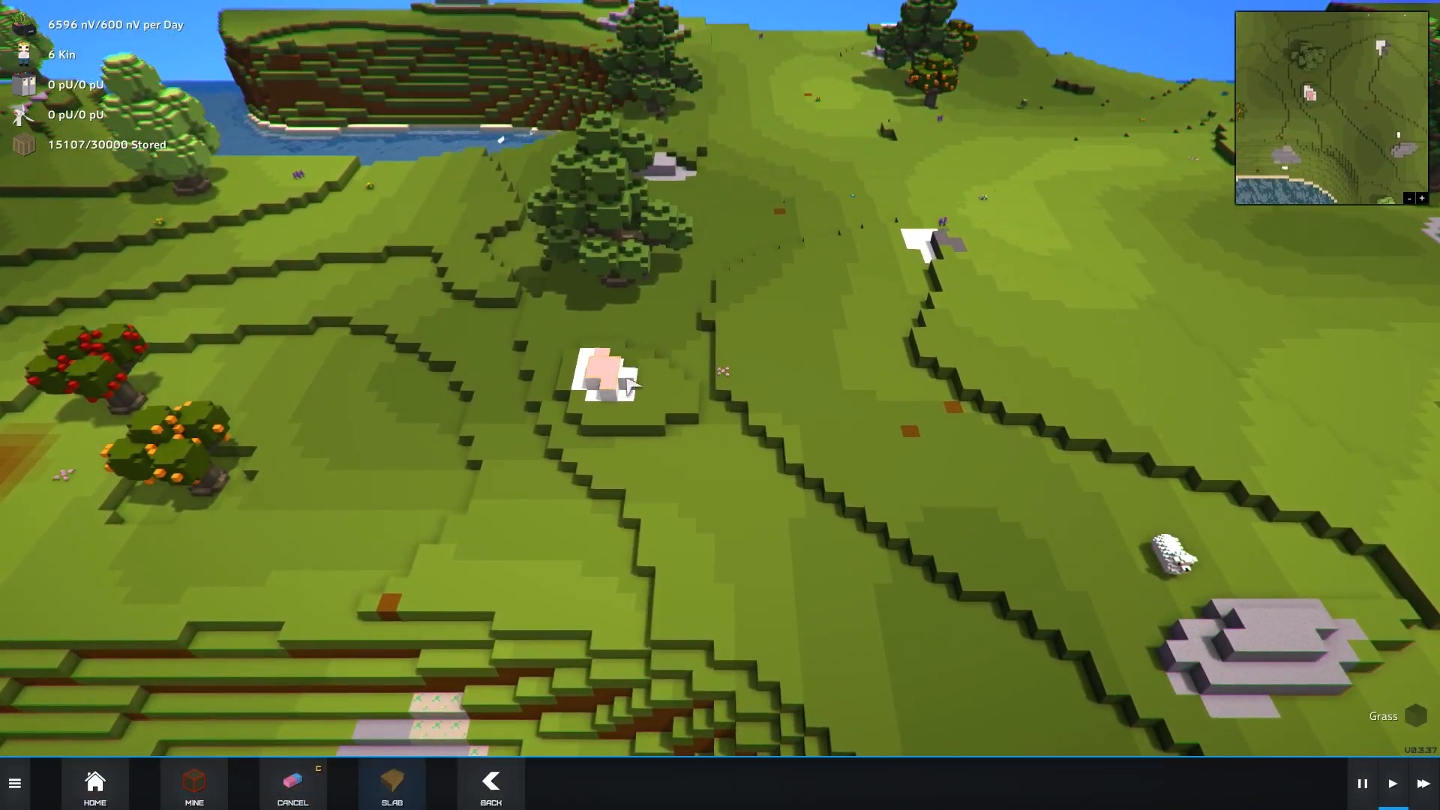
left_click_drag(630, 382, 837, 610)
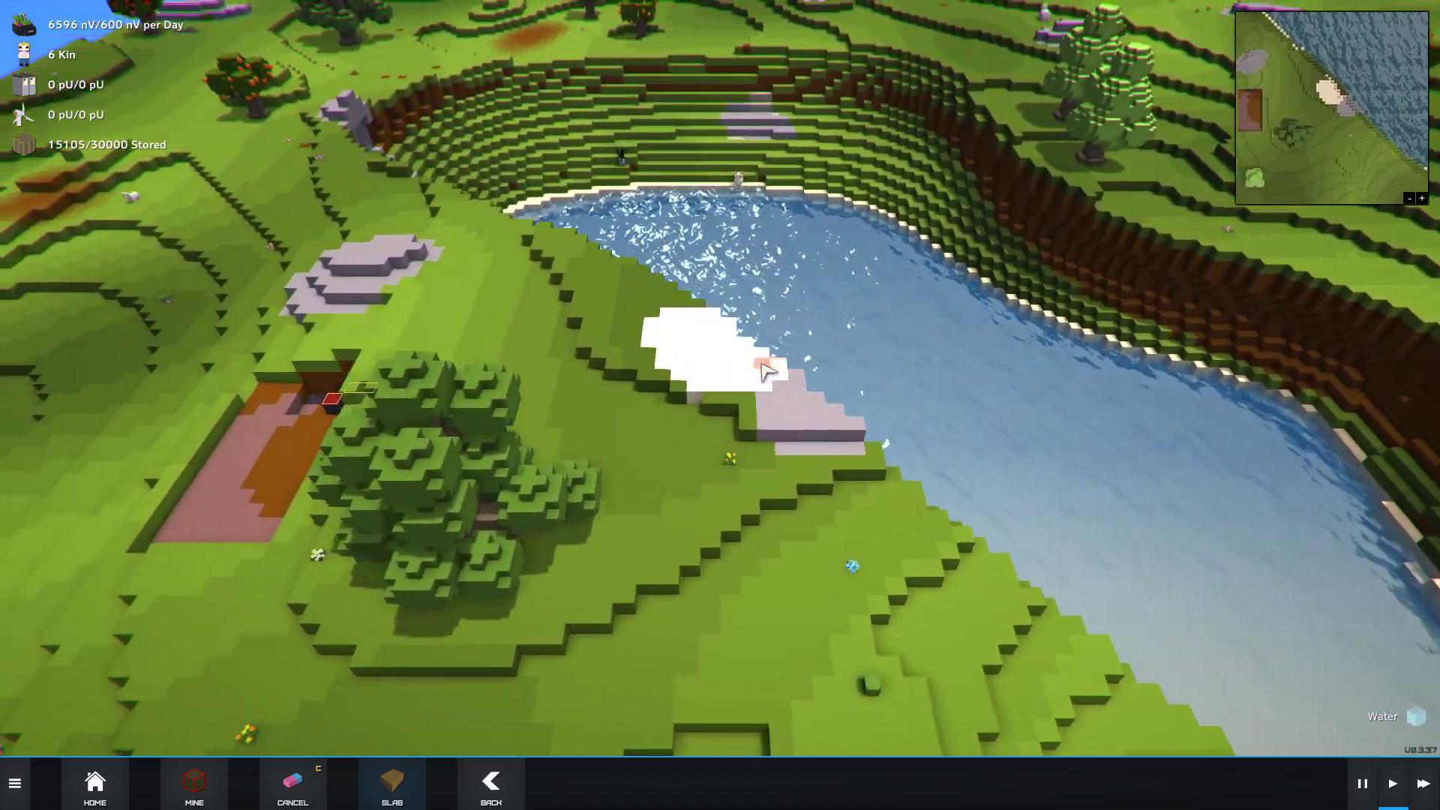
mouse_move(765, 371)
left_mouse_down()
mouse_move(745, 482)
mouse_move(856, 484)
mouse_move(697, 698)
left_mouse_up()
left_click(490, 785)
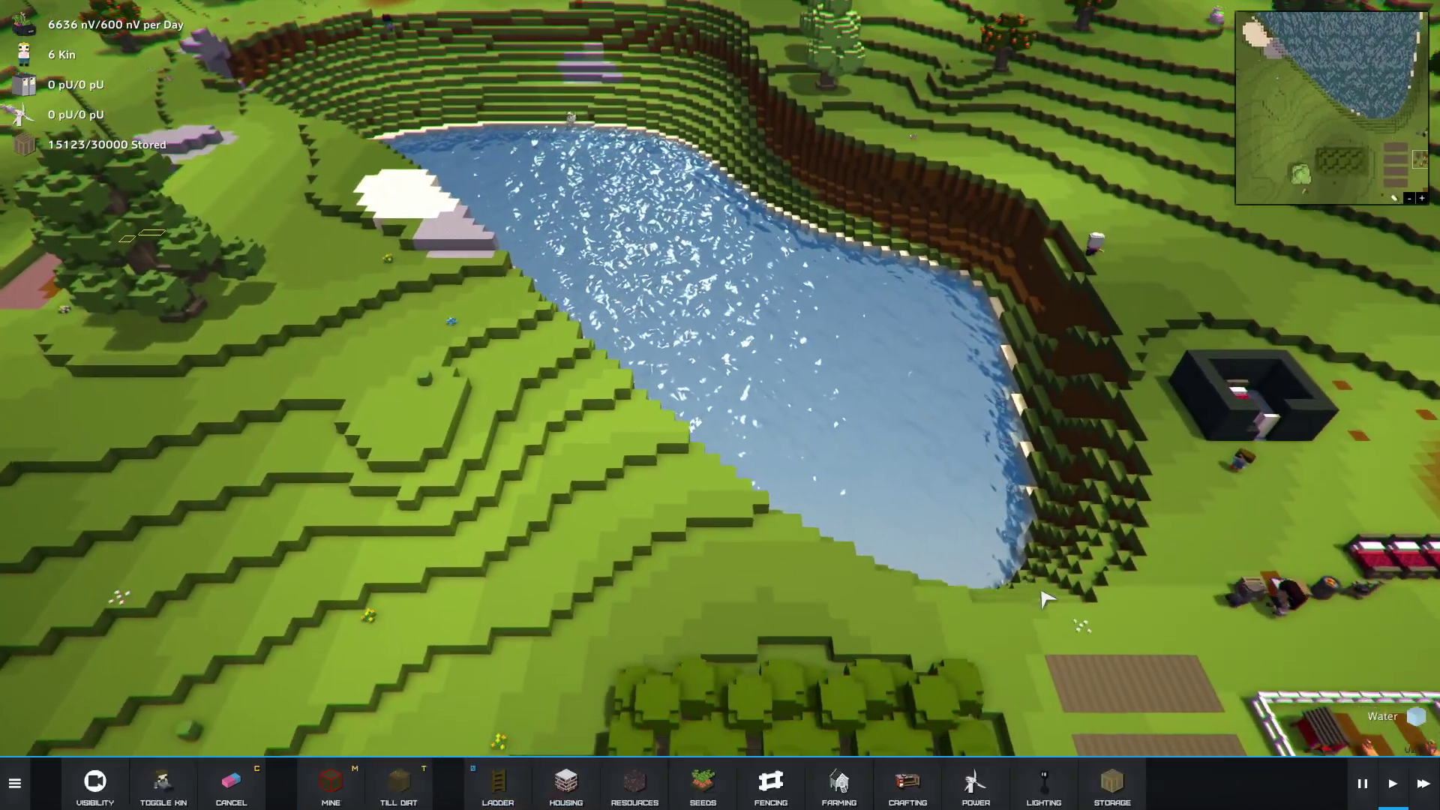
left_click_drag(1044, 599, 788, 506)
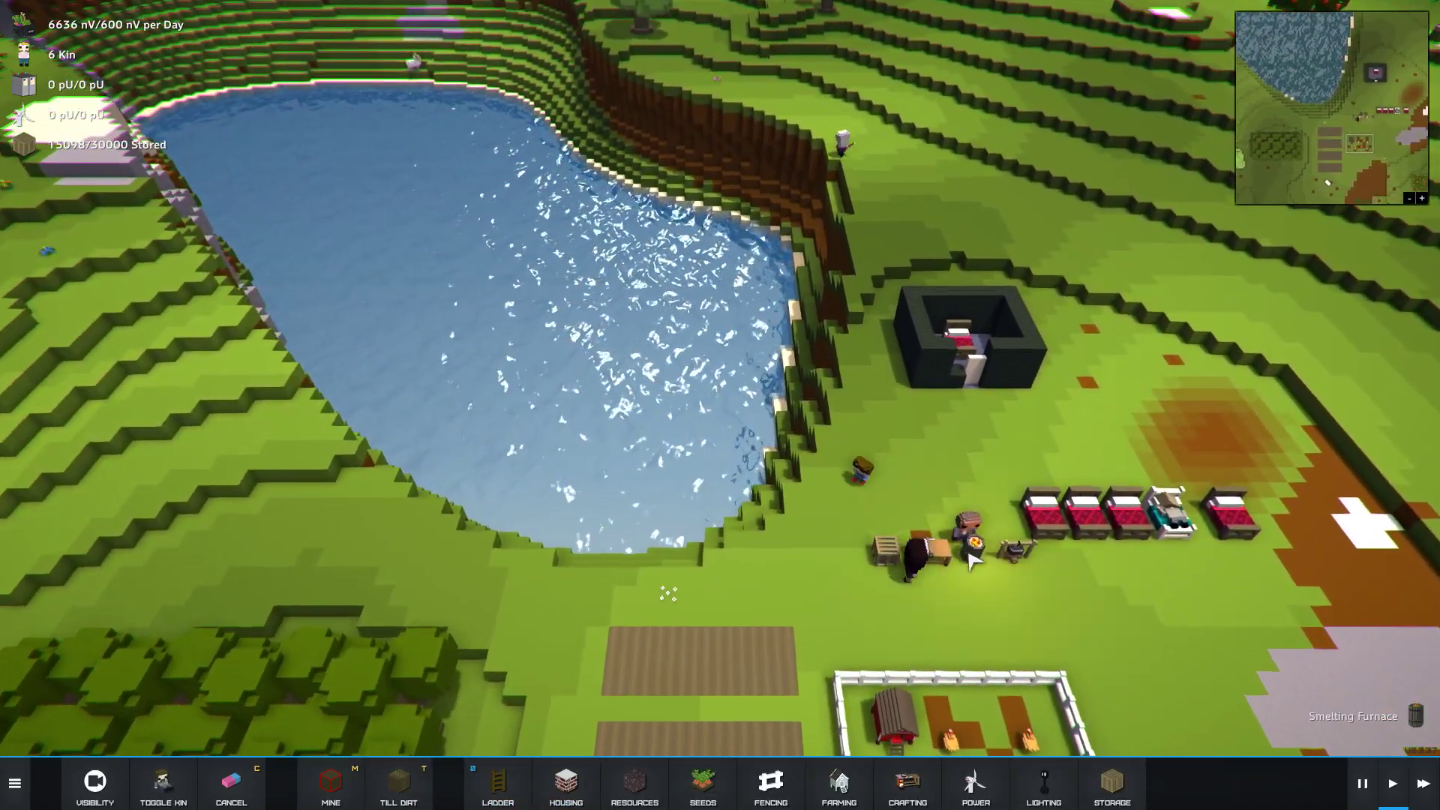
- Check a pea crop, the crafting bench and the smelting furnace's two queued steel jobs
left_click(934, 321)
left_click_drag(996, 720, 720, 518)
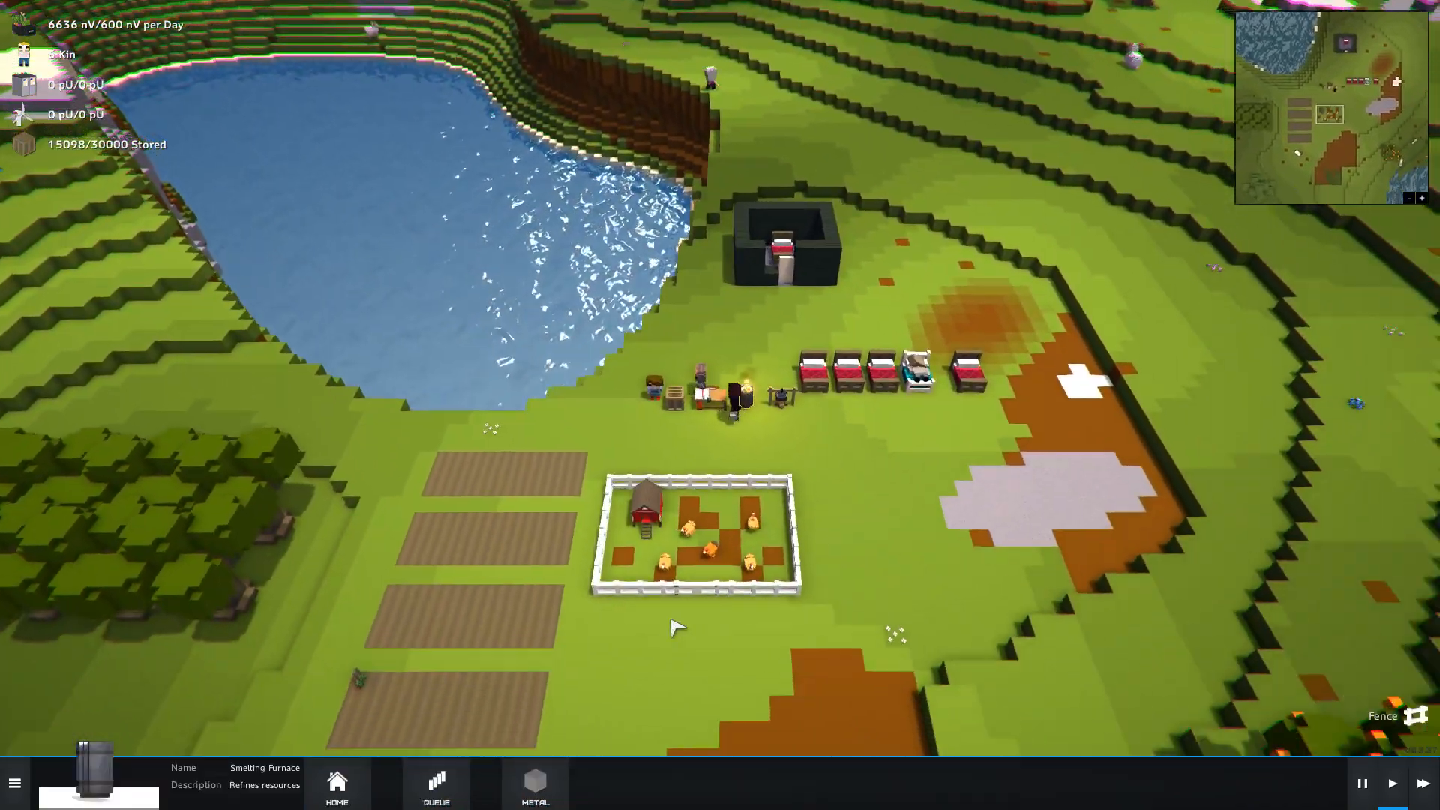
left_click(330, 584)
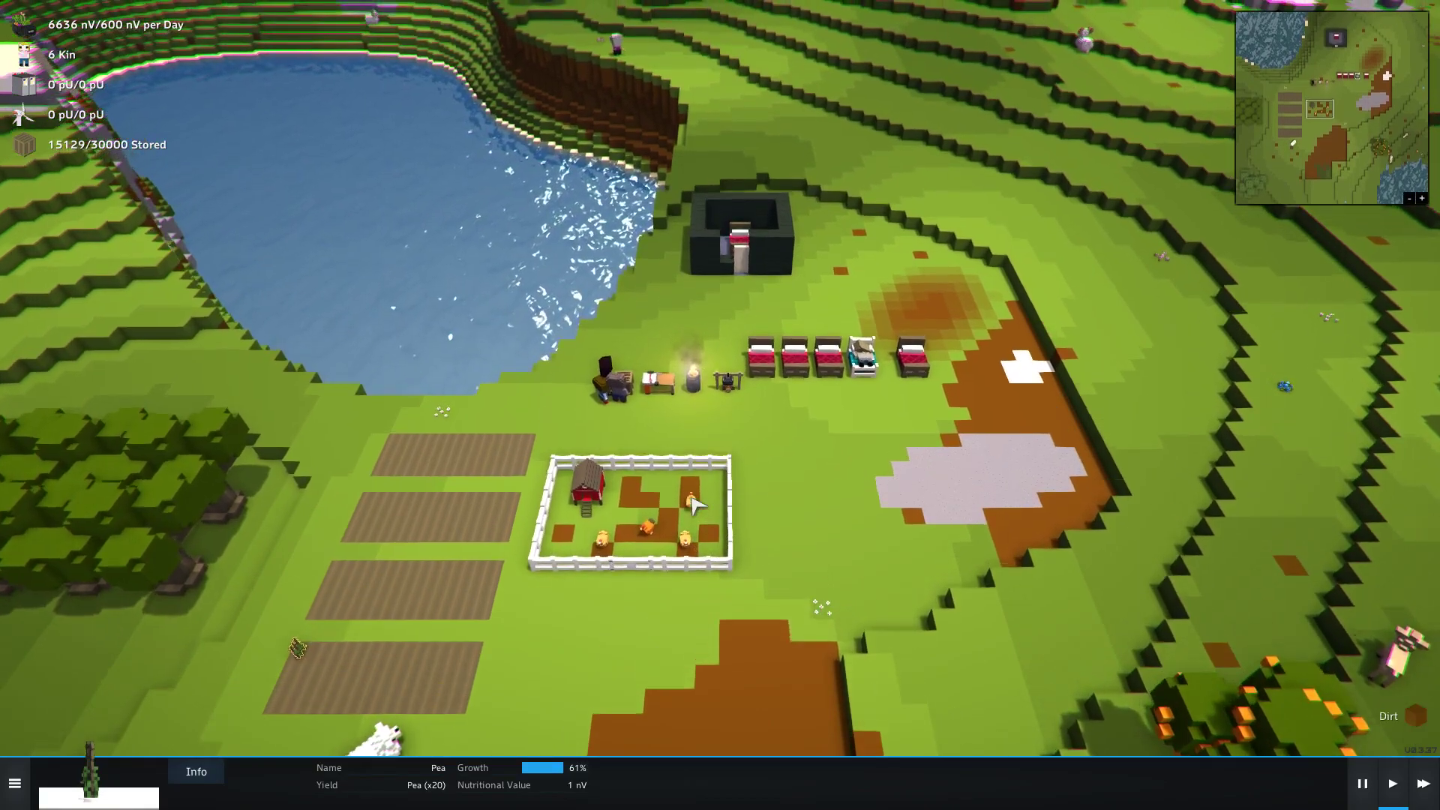
scroll(587, 549, "up", 2)
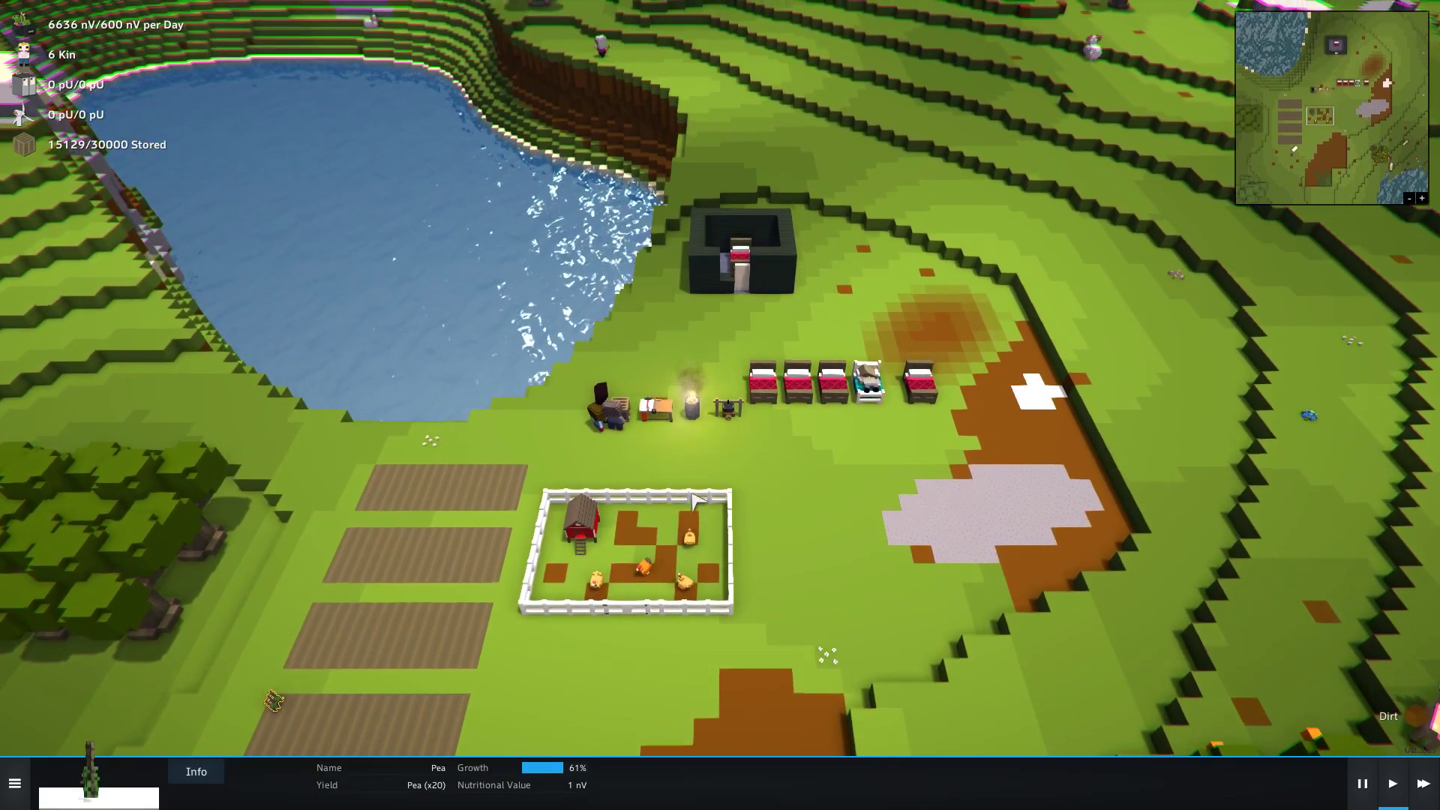
left_click(661, 420)
left_click(740, 253)
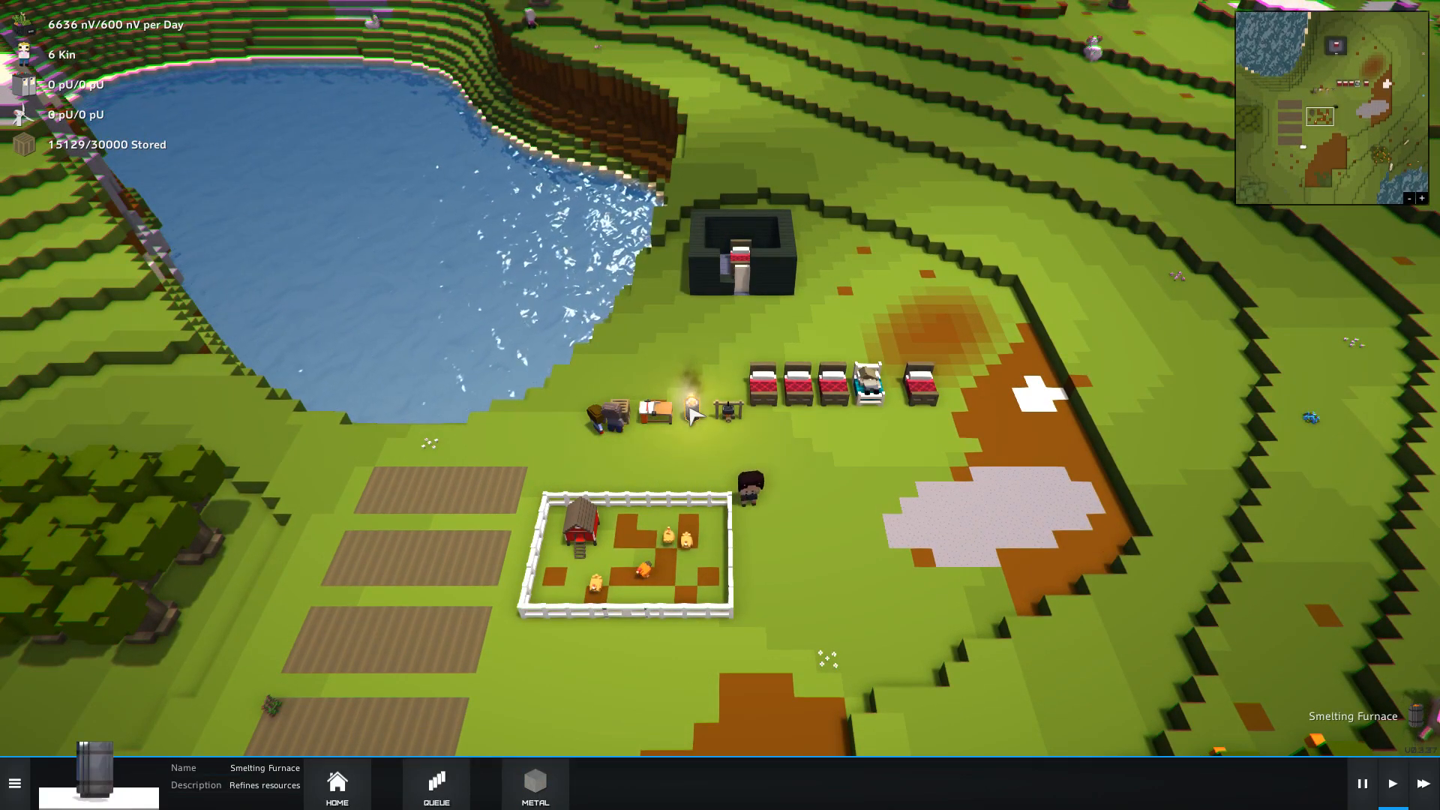
left_click(434, 781)
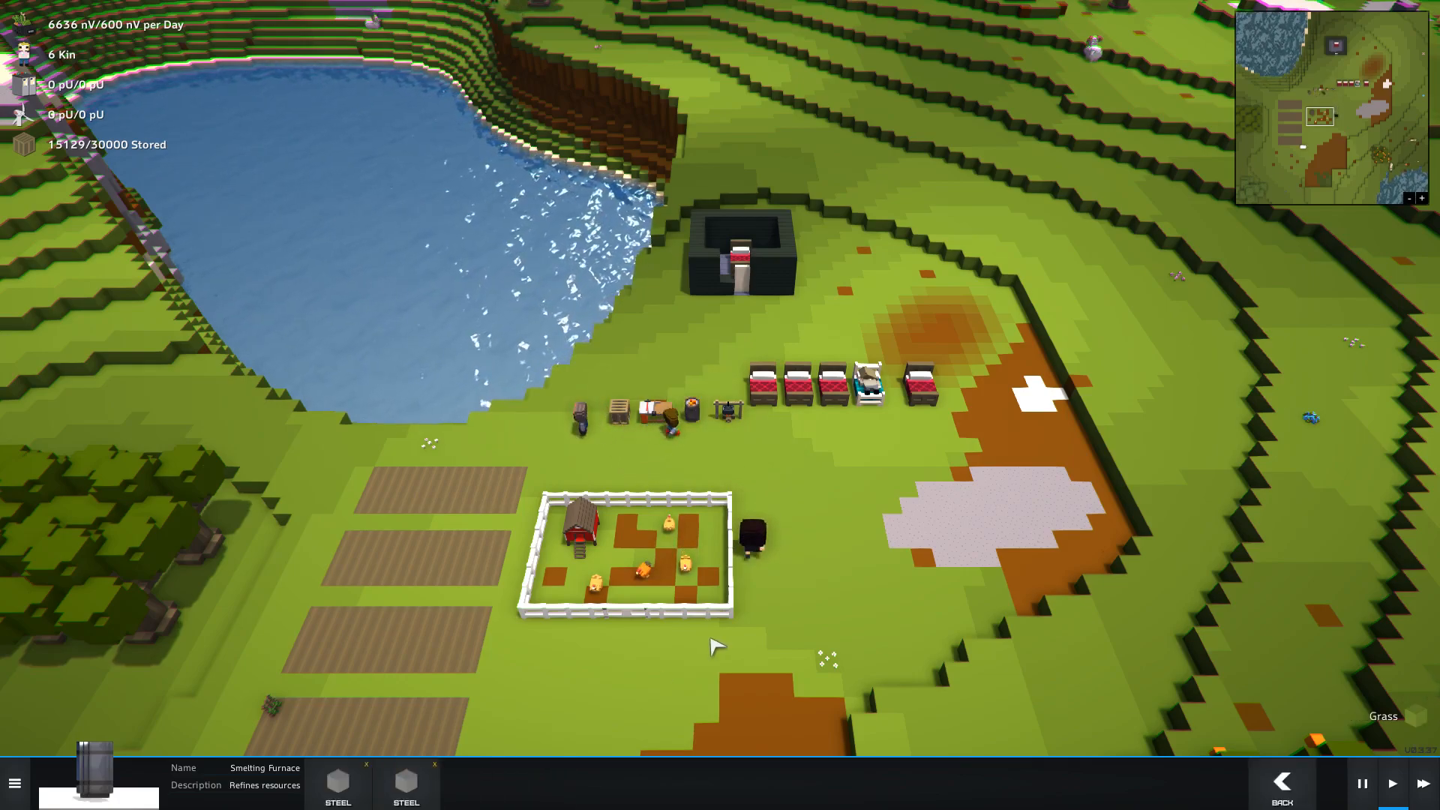
- Order a metalworking bench at the crafting bench and pan back over the colony
left_click(659, 415)
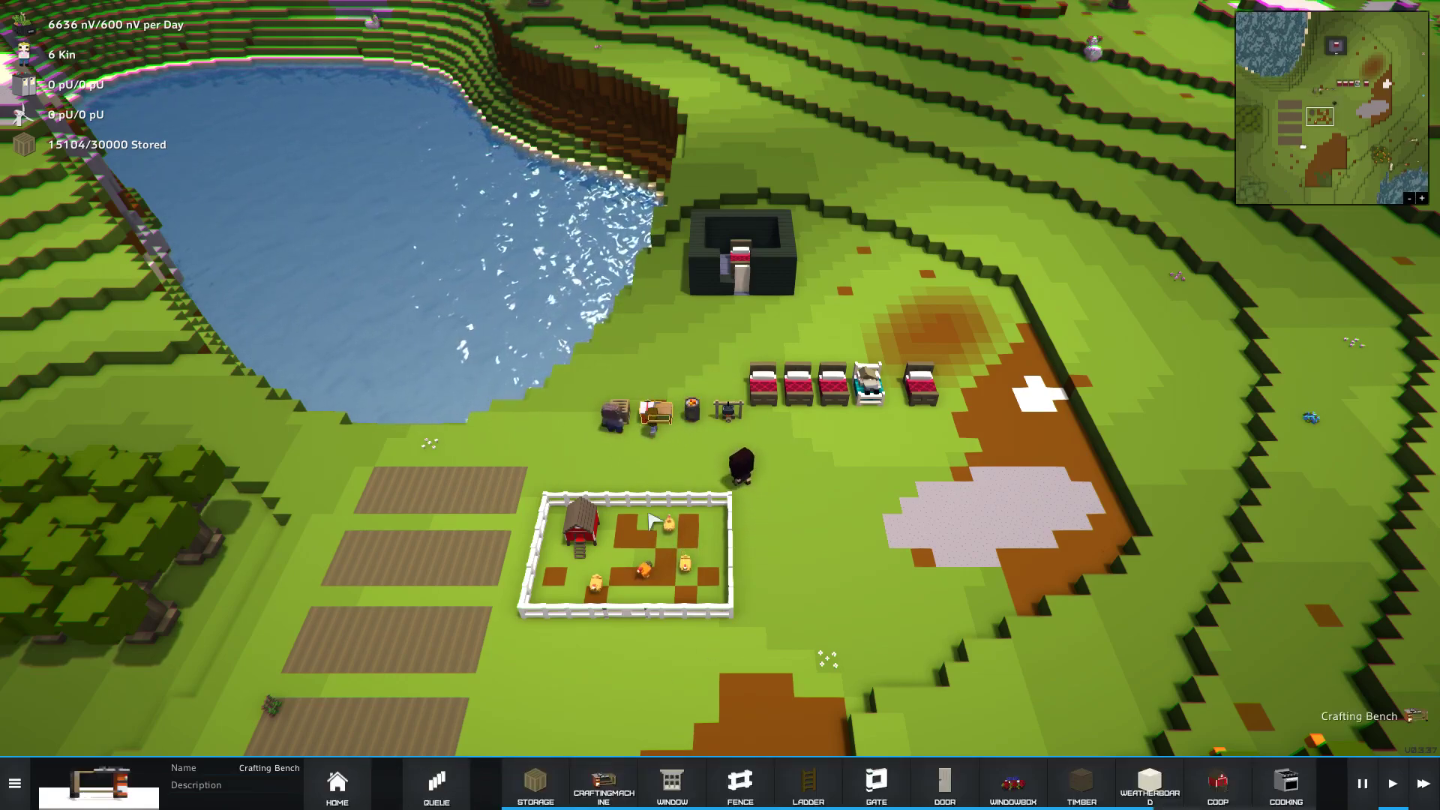
left_click(604, 784)
left_click(504, 794)
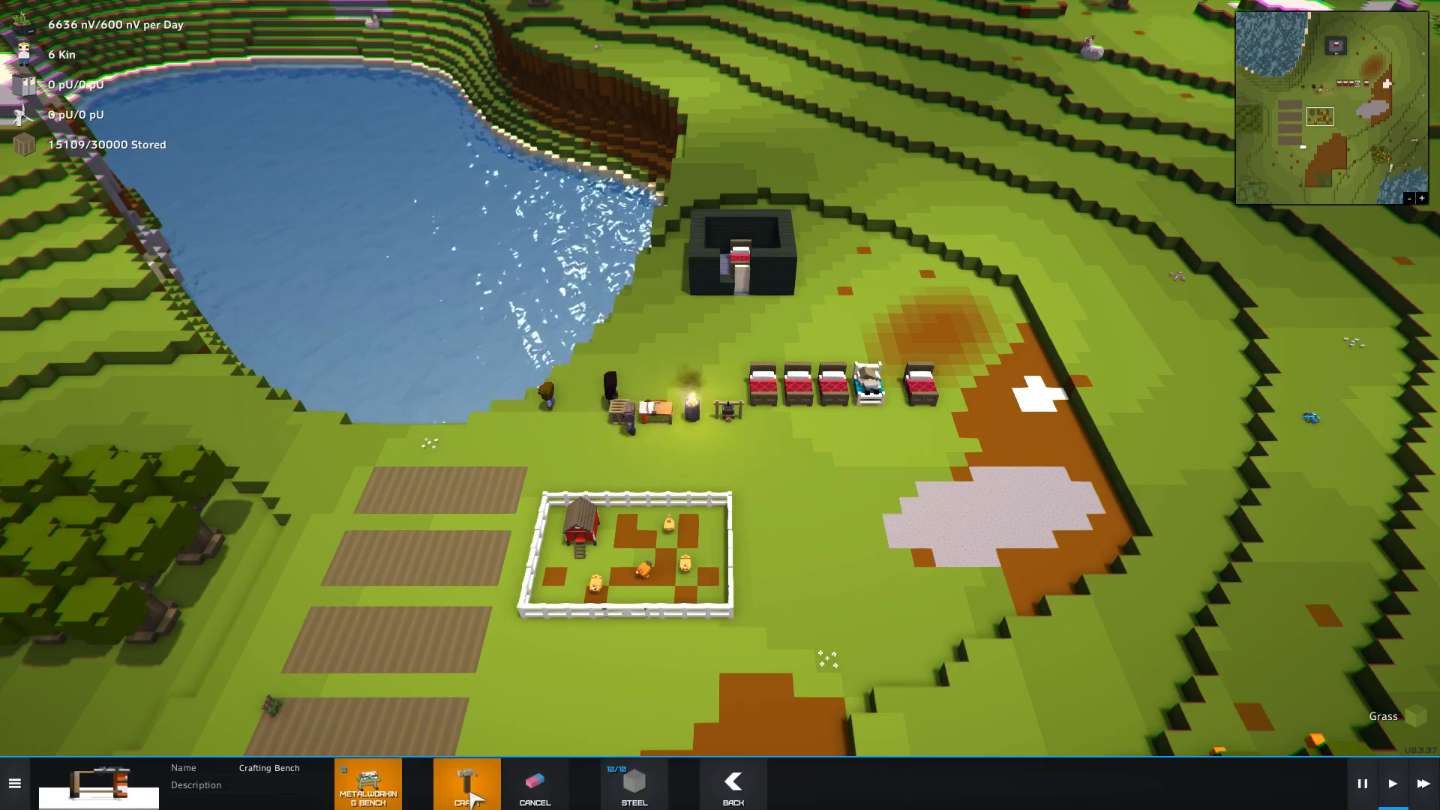
left_click(855, 584)
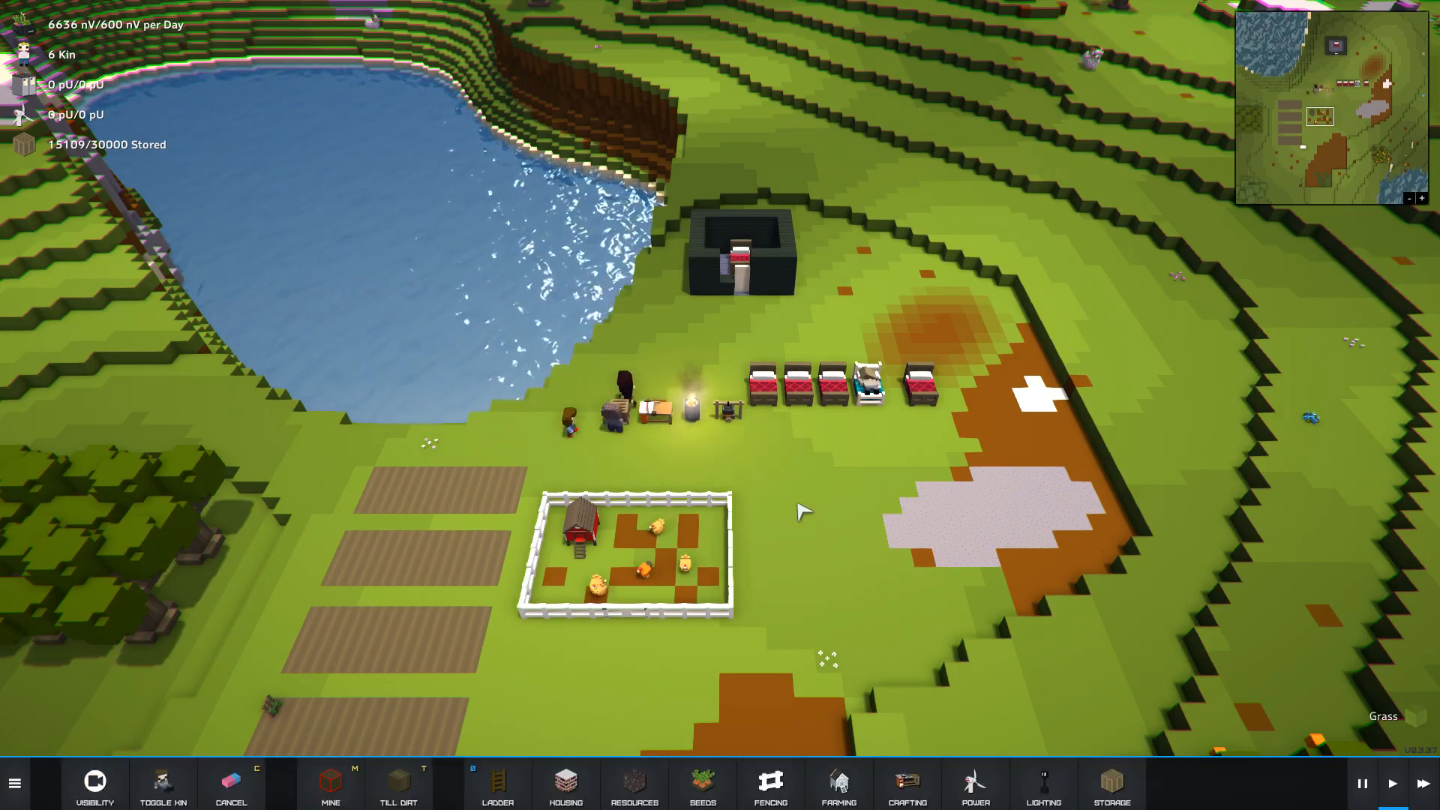
key("s")
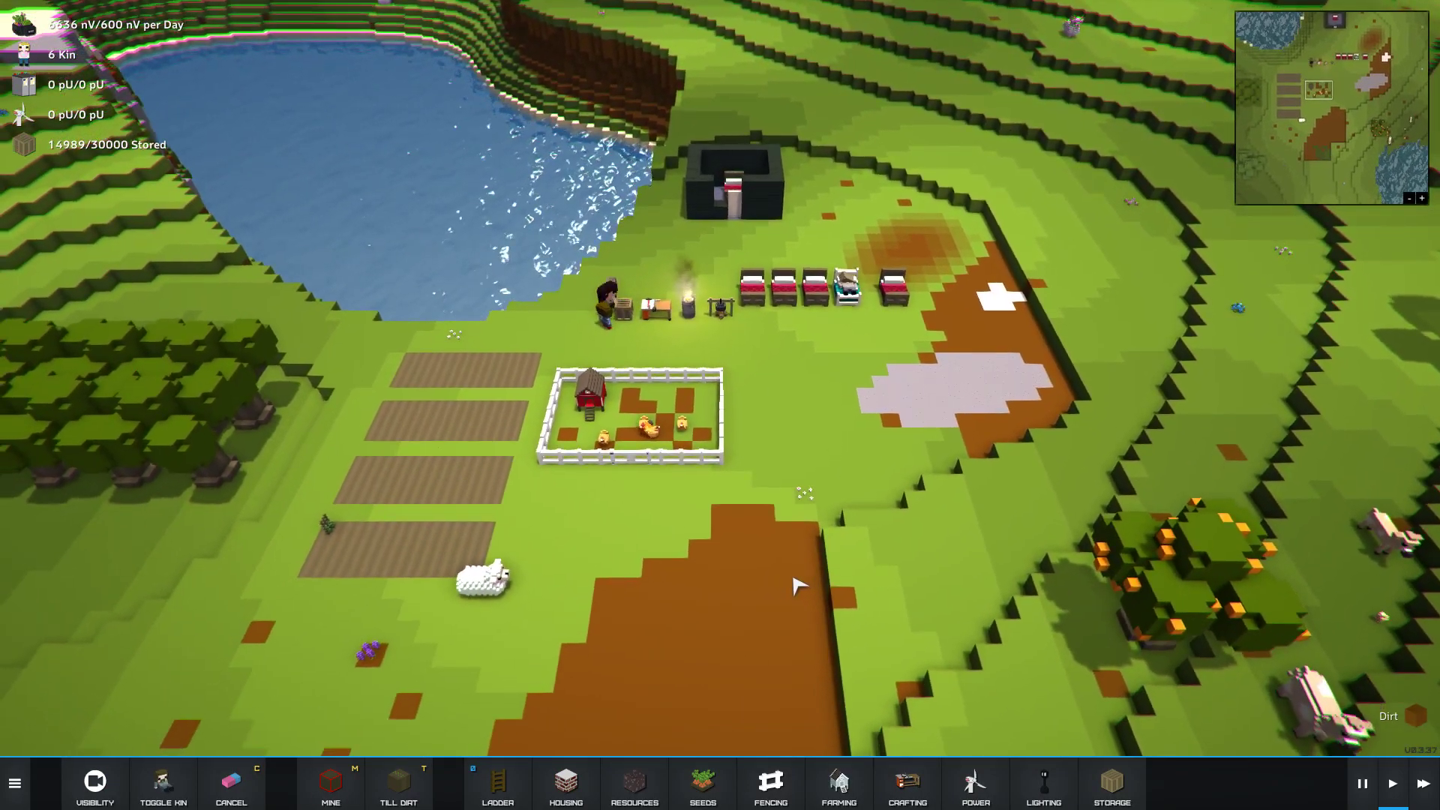
key("a")
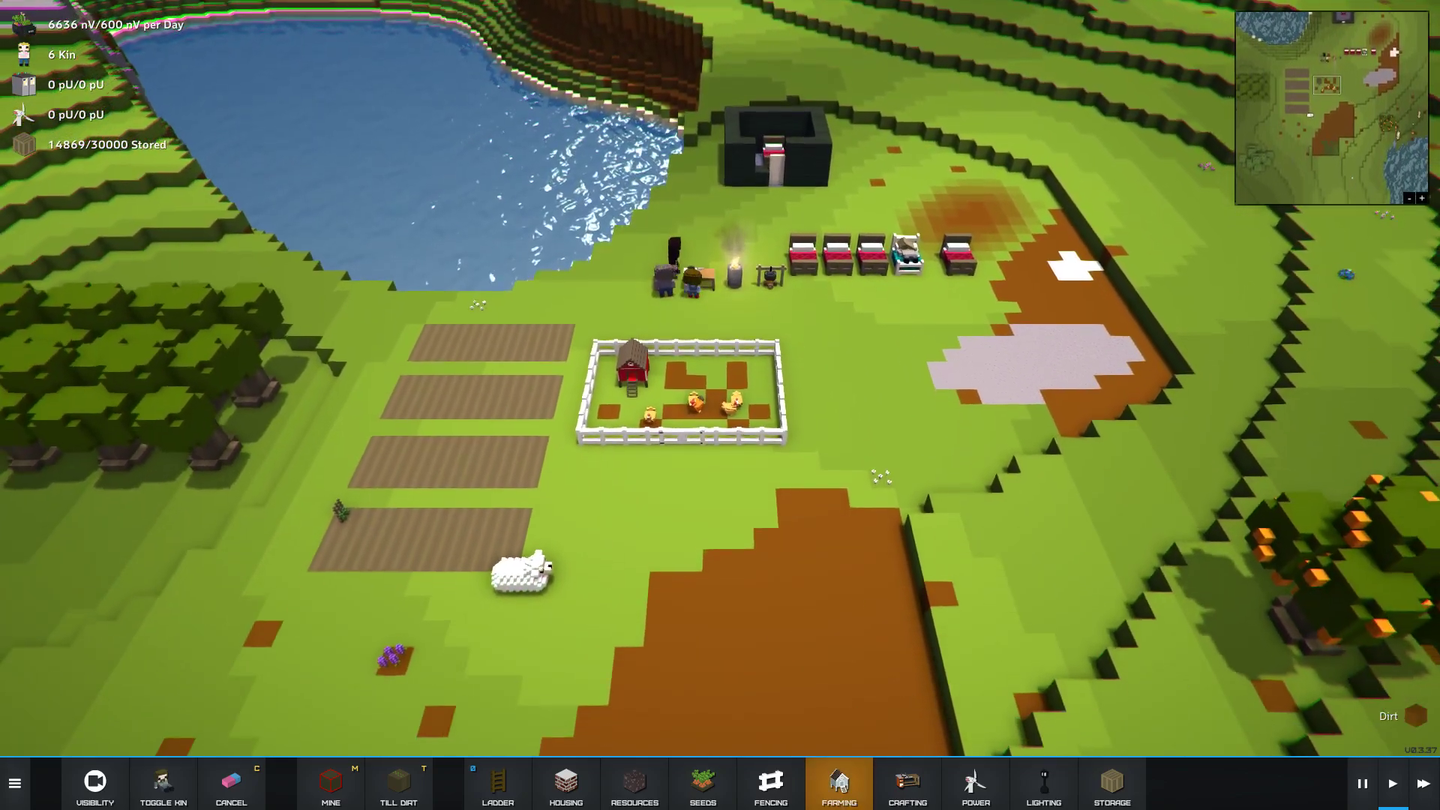
- Preview placing a fence piece from the fencing options, then return to the build categories
left_click(771, 781)
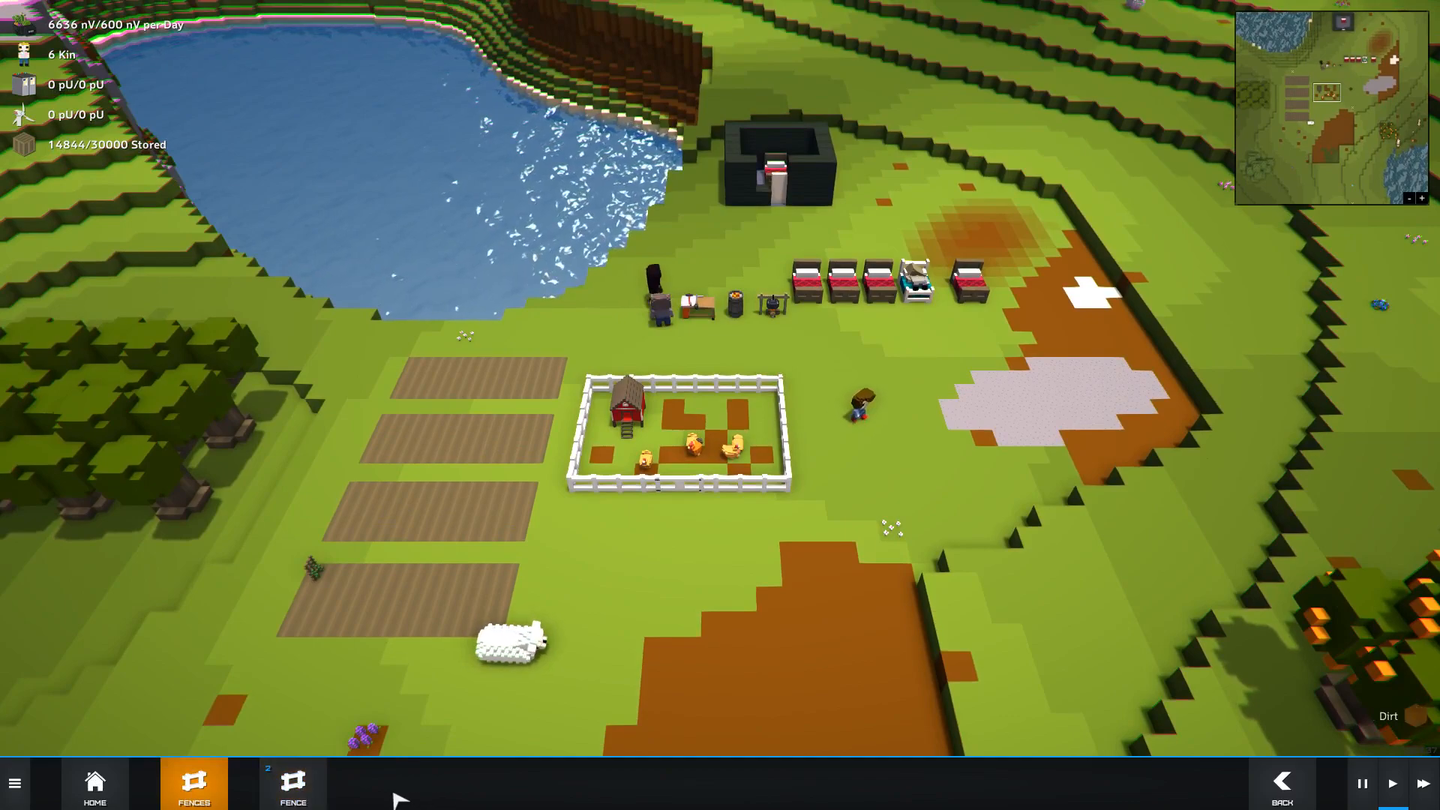
left_click(293, 788)
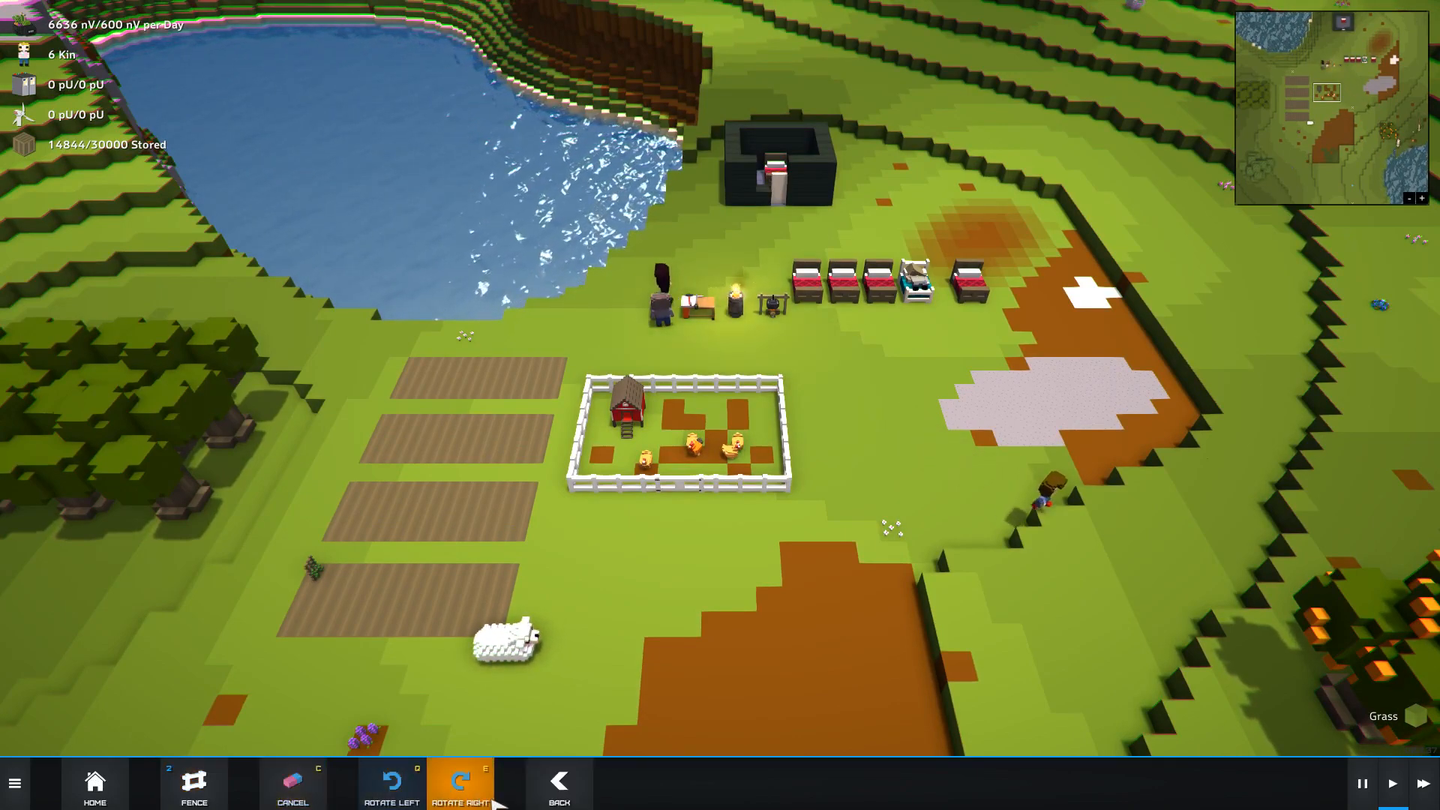
scroll(800, 602, "up", 3)
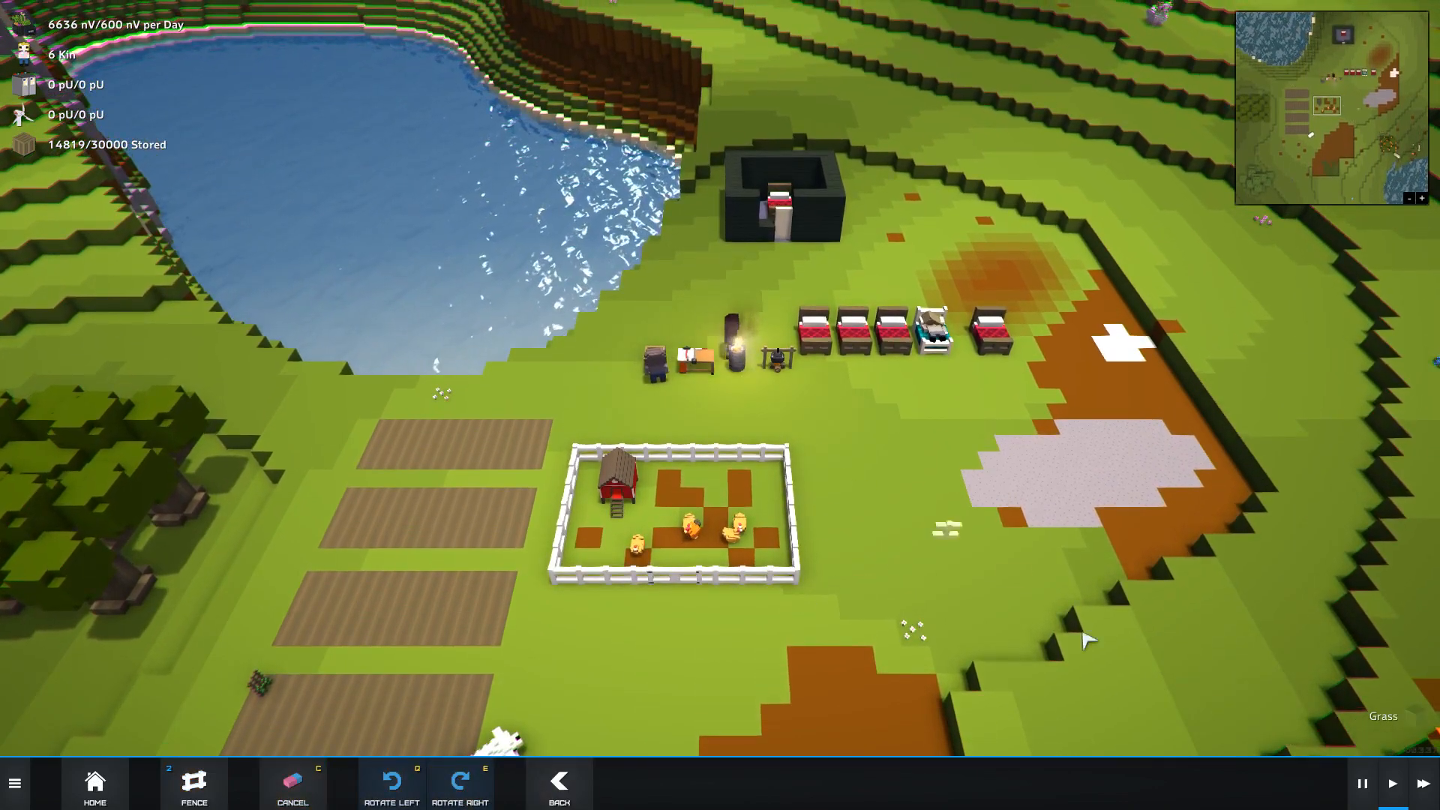
left_click(96, 785)
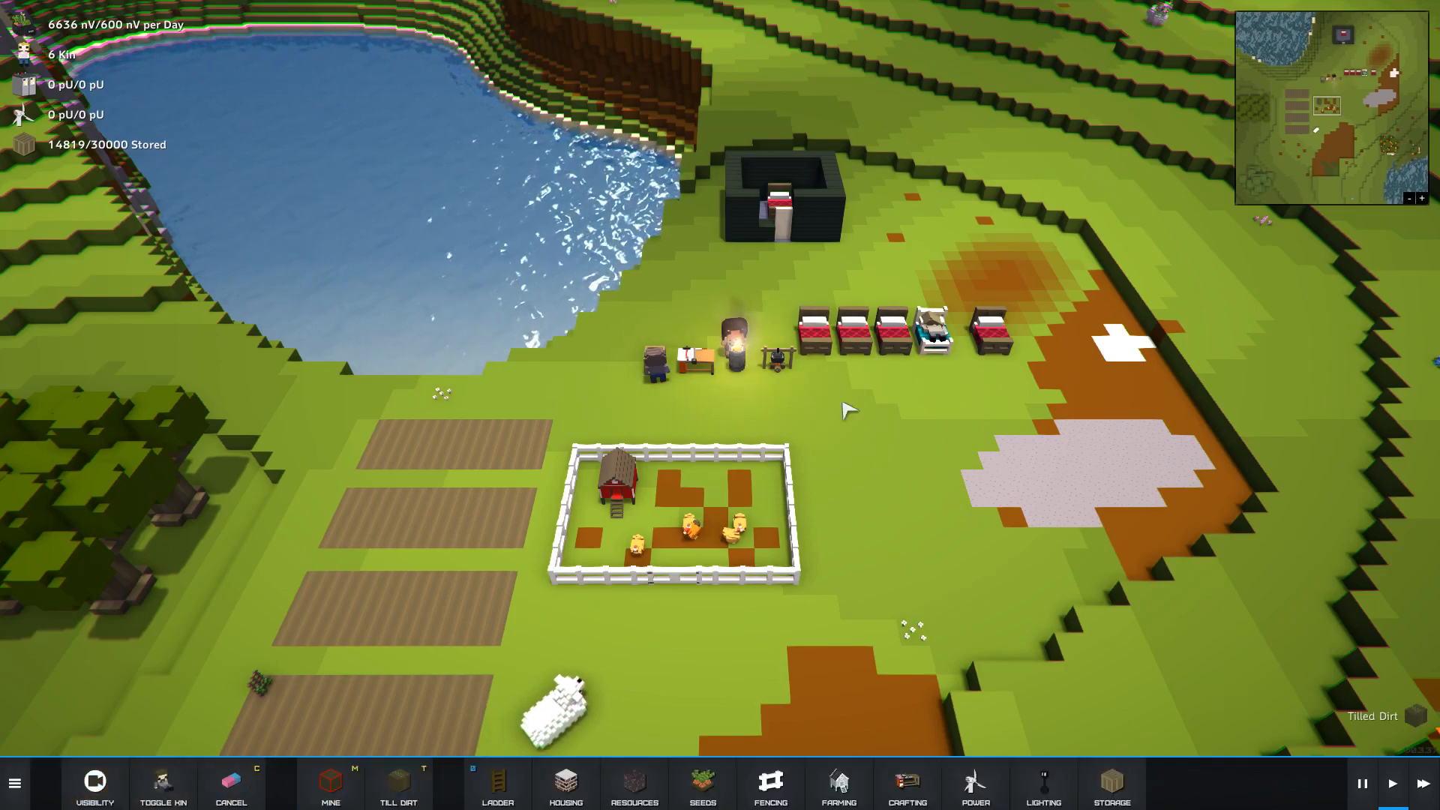
- Set the crafting bench to craft fences from wood, then reframe the view around the village
left_click(705, 382)
left_click(731, 782)
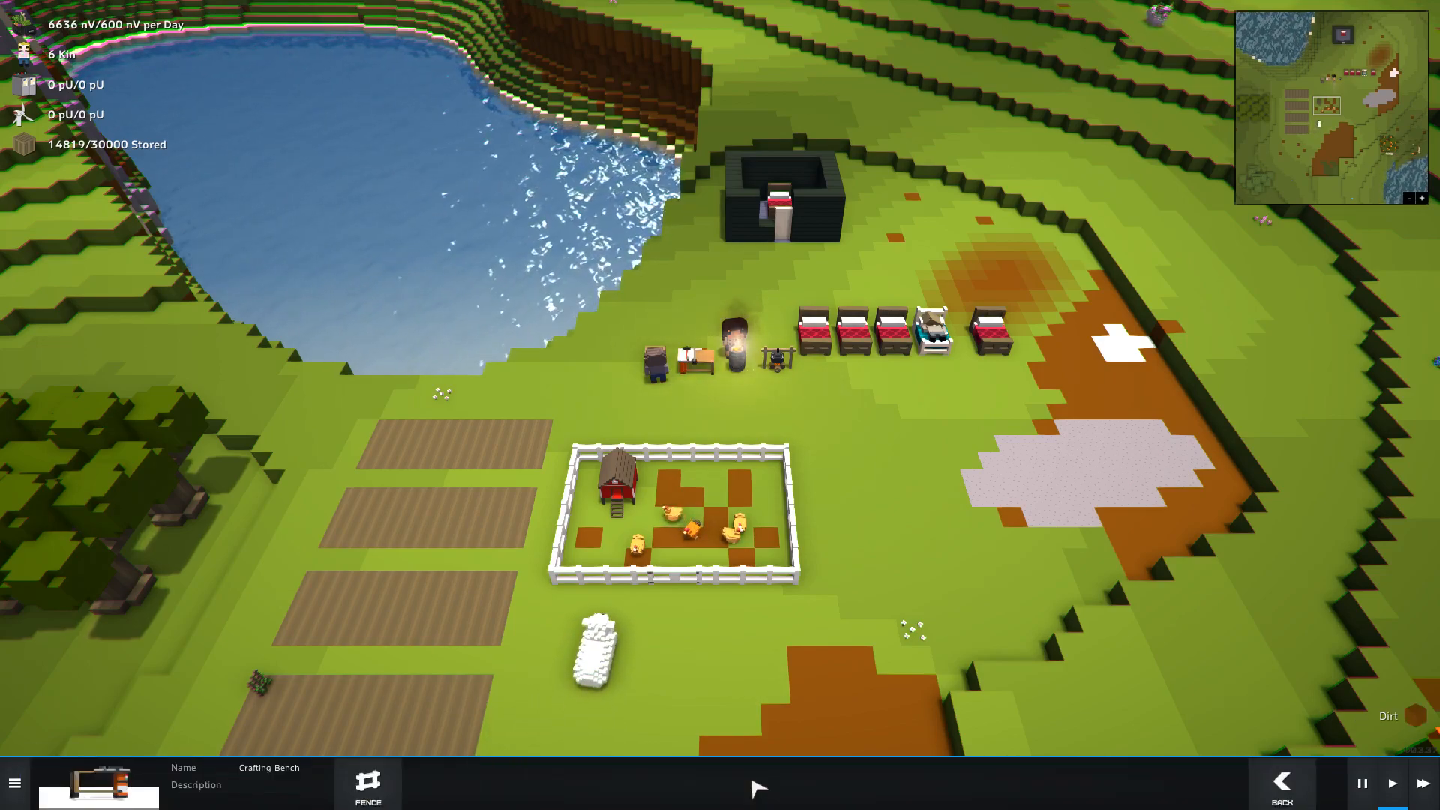
left_click(368, 781)
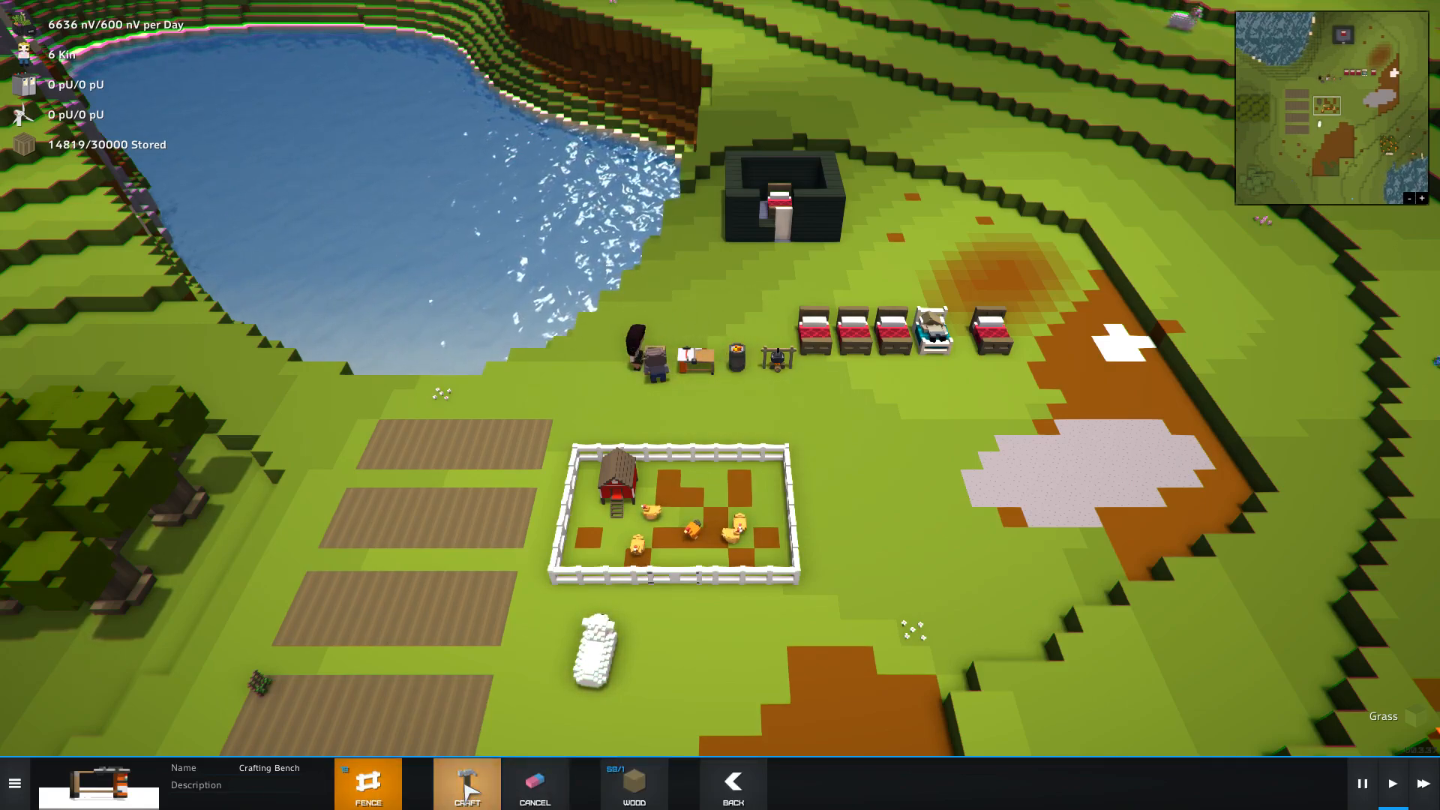
left_click(467, 785)
mouse_move(720, 507)
left_mouse_down()
mouse_move(990, 400)
mouse_move(788, 371)
mouse_move(957, 413)
mouse_move(934, 408)
left_mouse_up()
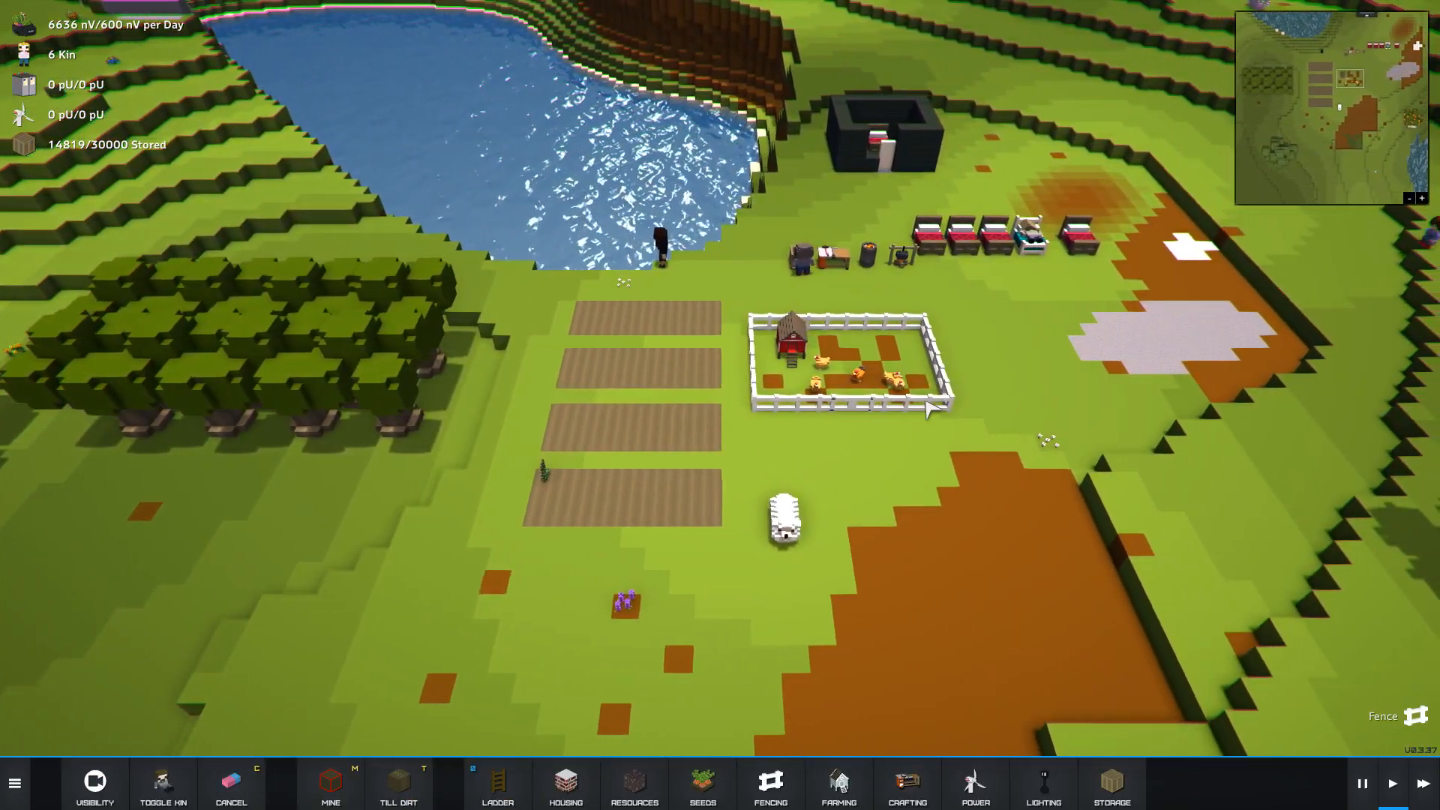
scroll(934, 408, "up", 3)
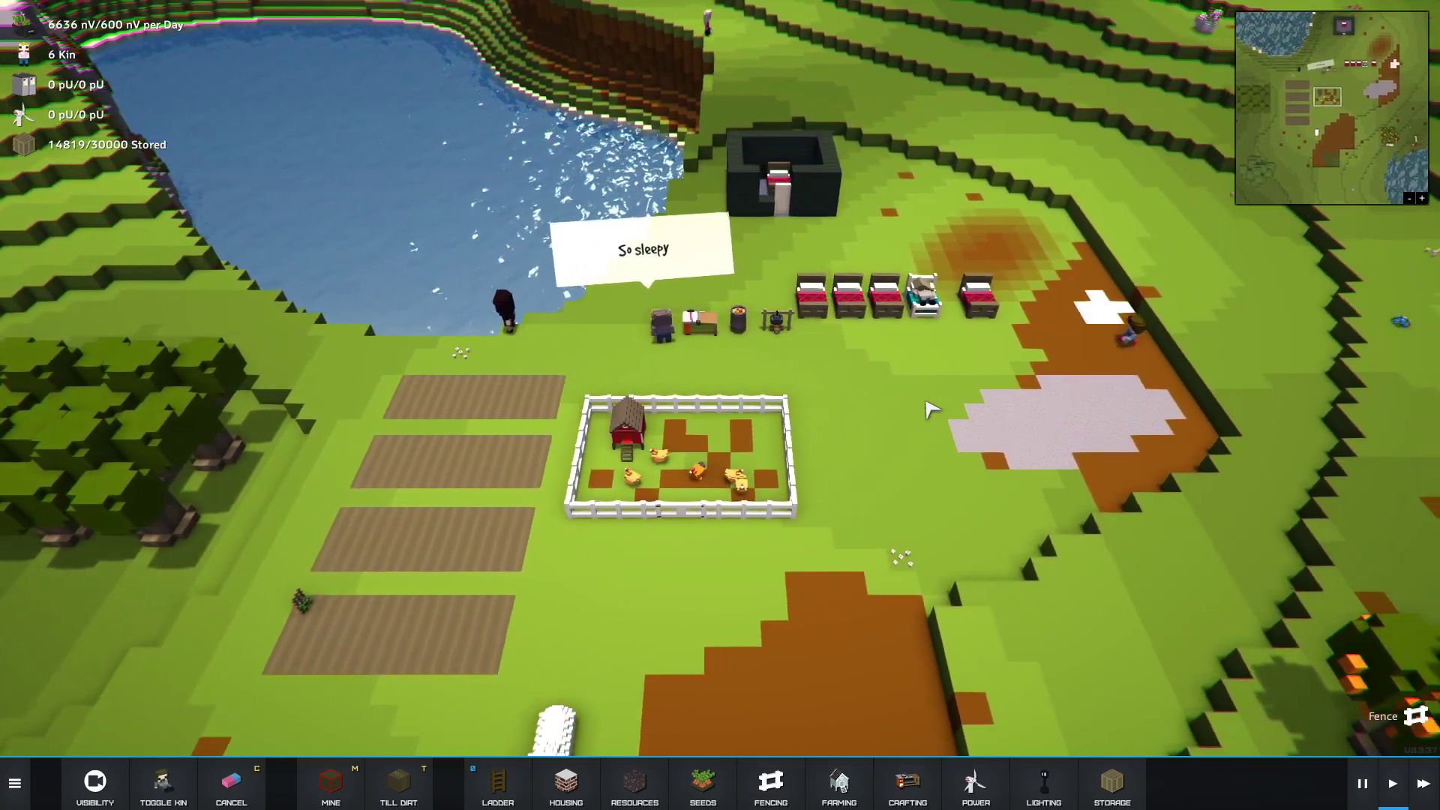
left_click_drag(932, 410, 603, 554)
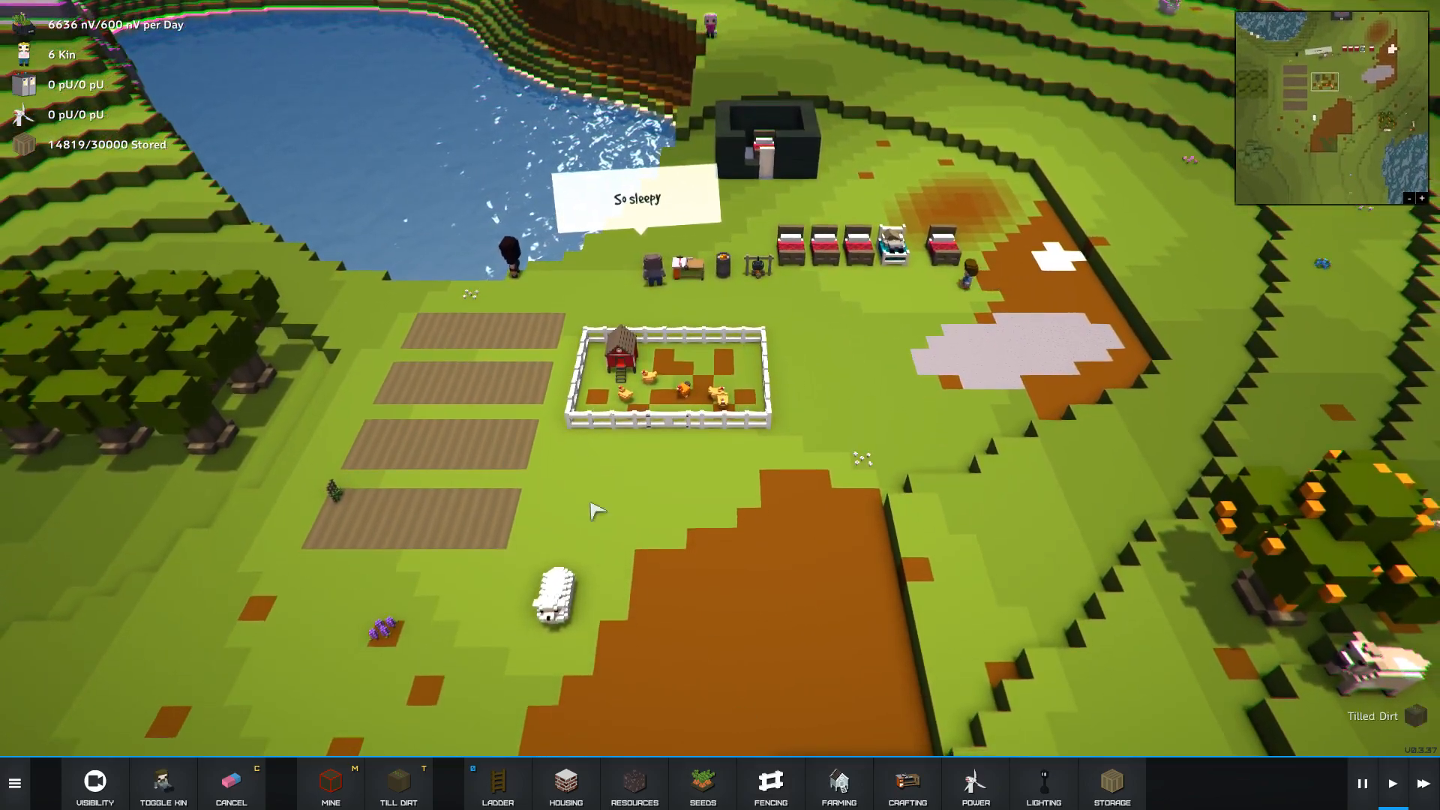
scroll(890, 353, "up", 3)
mouse_move(888, 353)
left_mouse_down()
mouse_move(971, 389)
mouse_move(945, 371)
left_mouse_up()
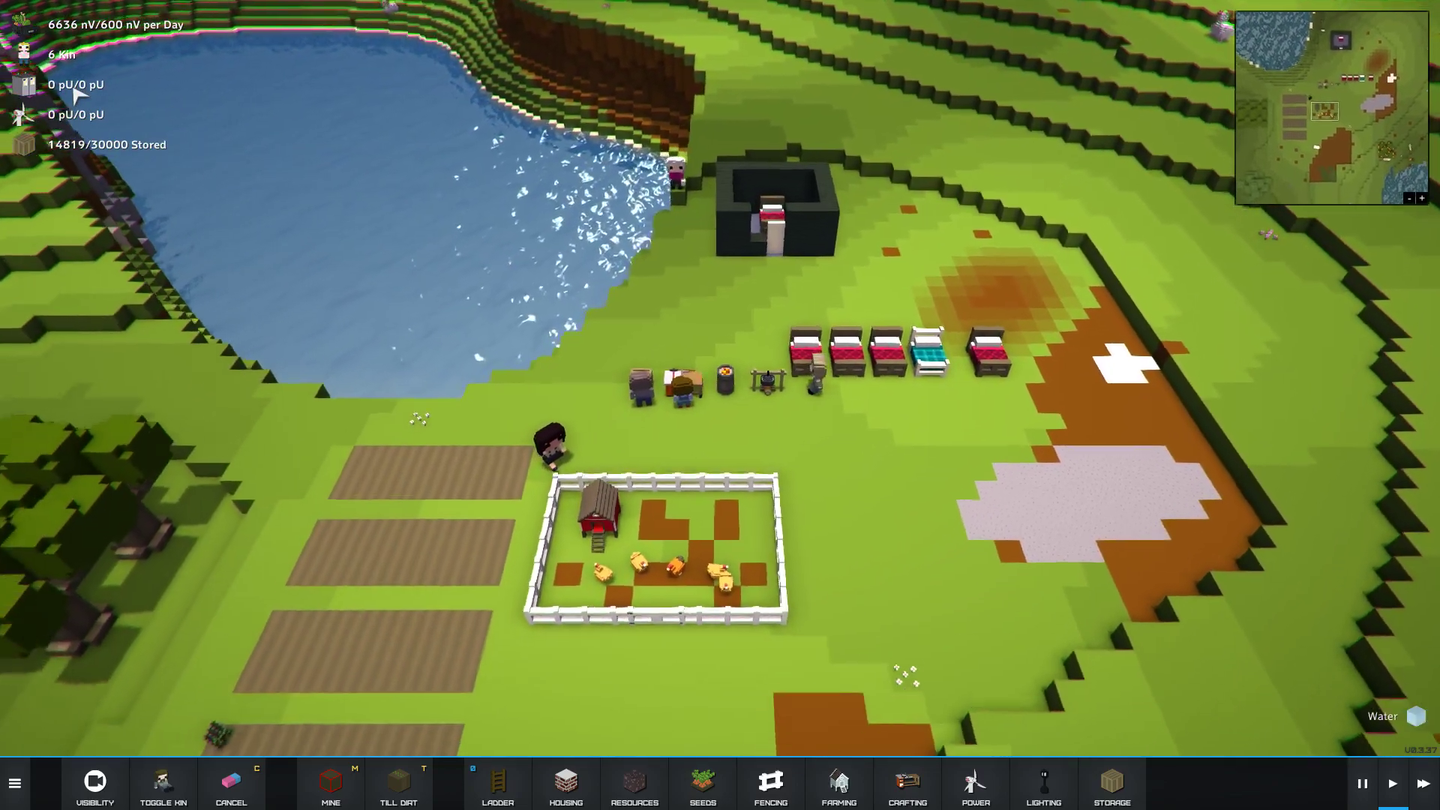
scroll(79, 93, "down", 3)
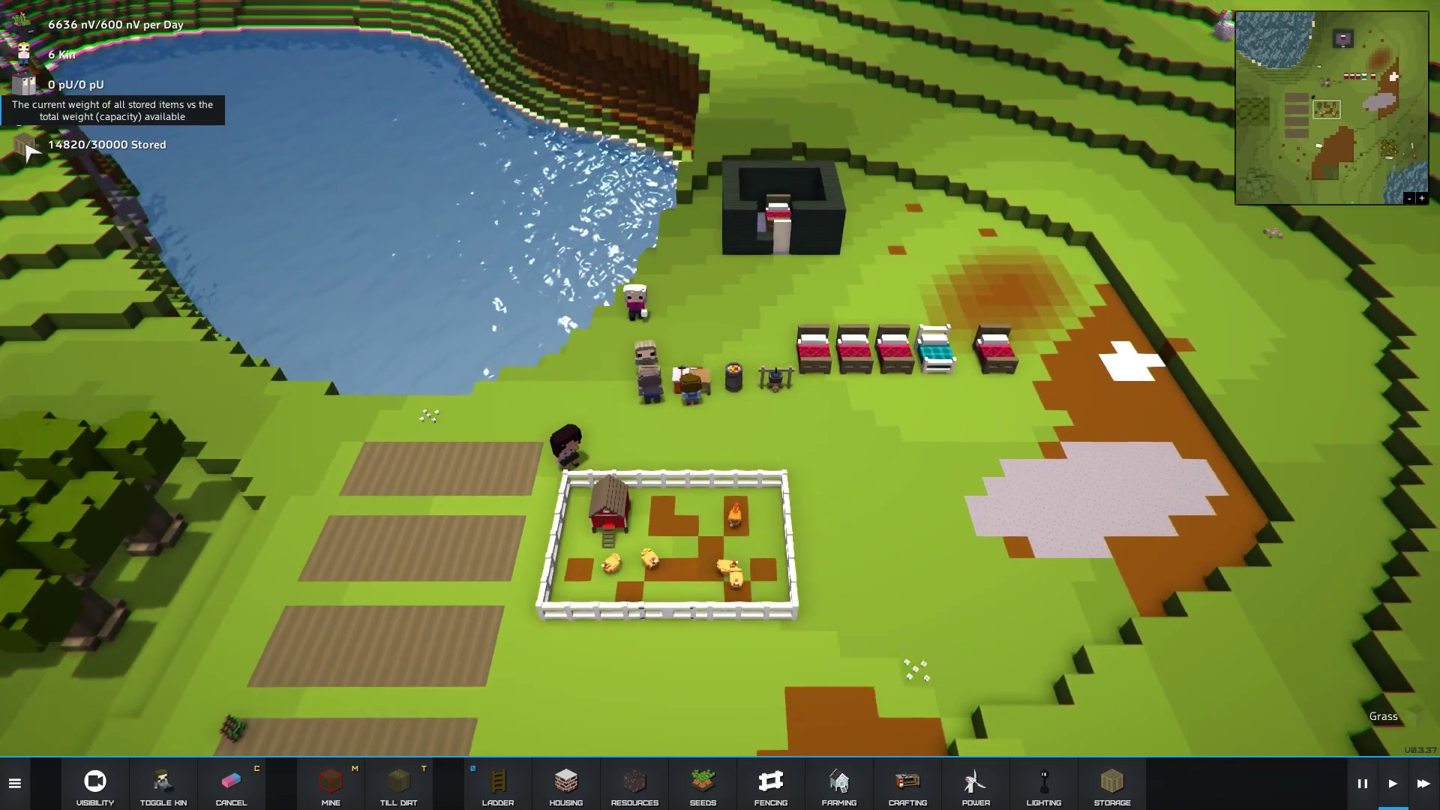
left_click_drag(631, 372, 520, 439)
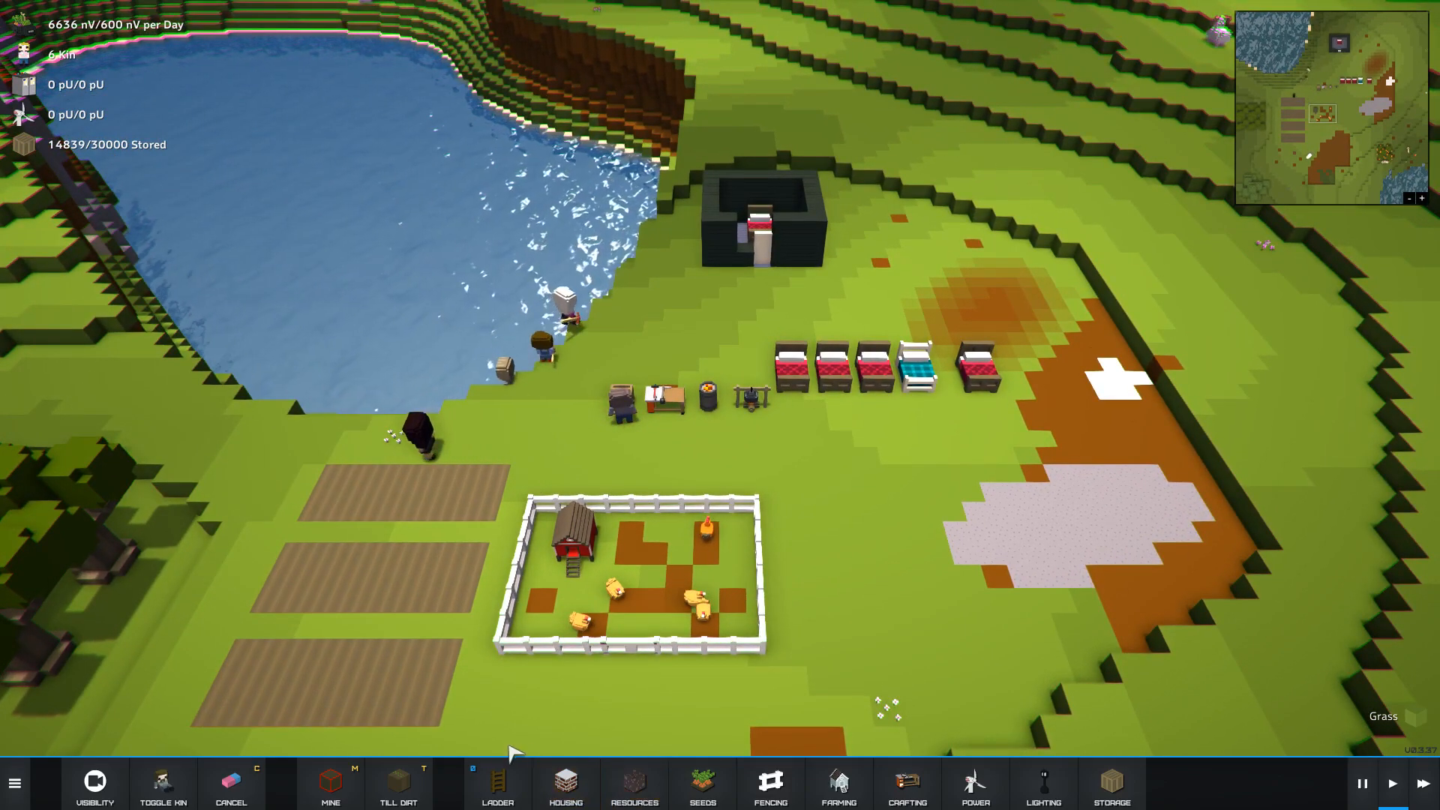
- Place a storage crate beside the crafting bench, raising capacity to 45,000
left_click(1112, 784)
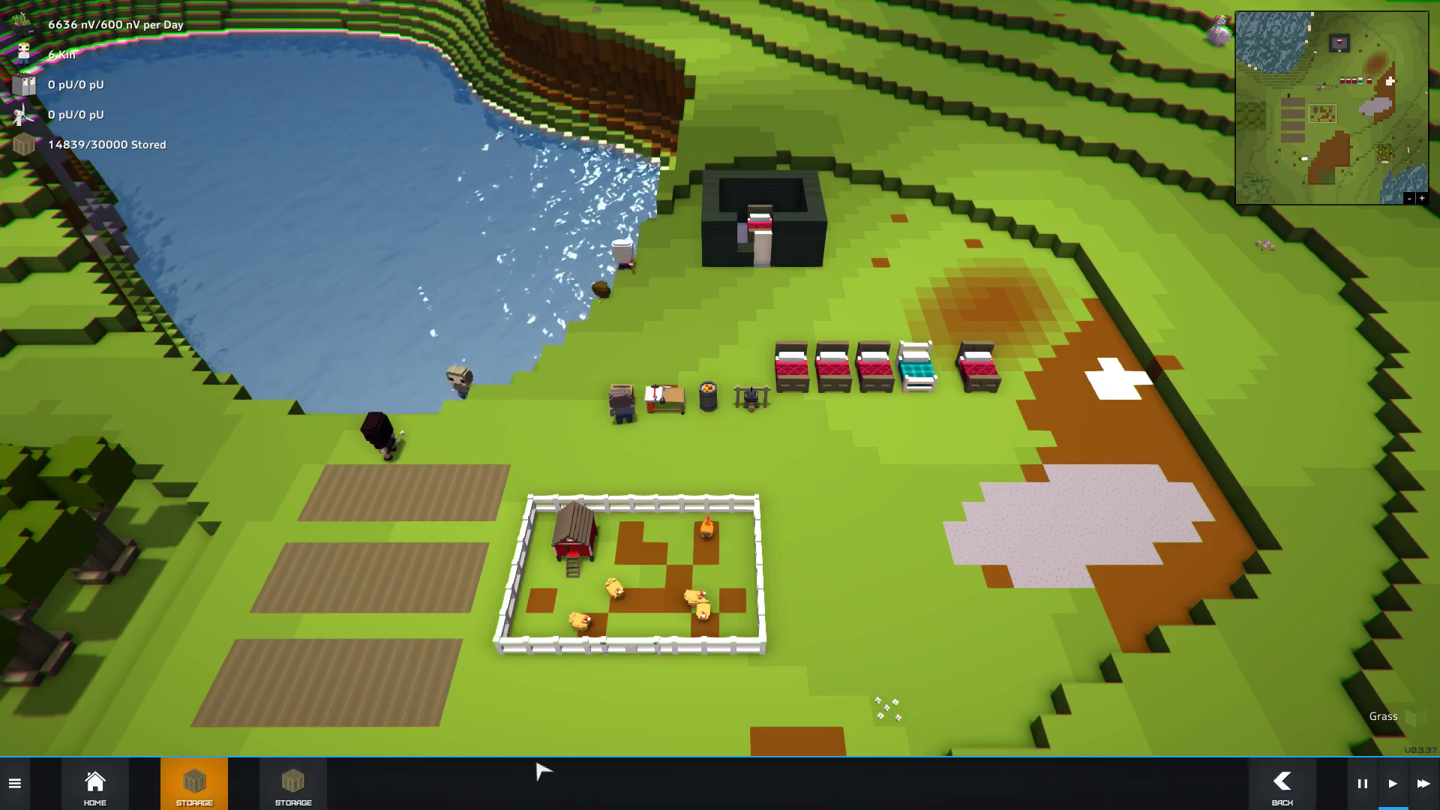
left_click(294, 782)
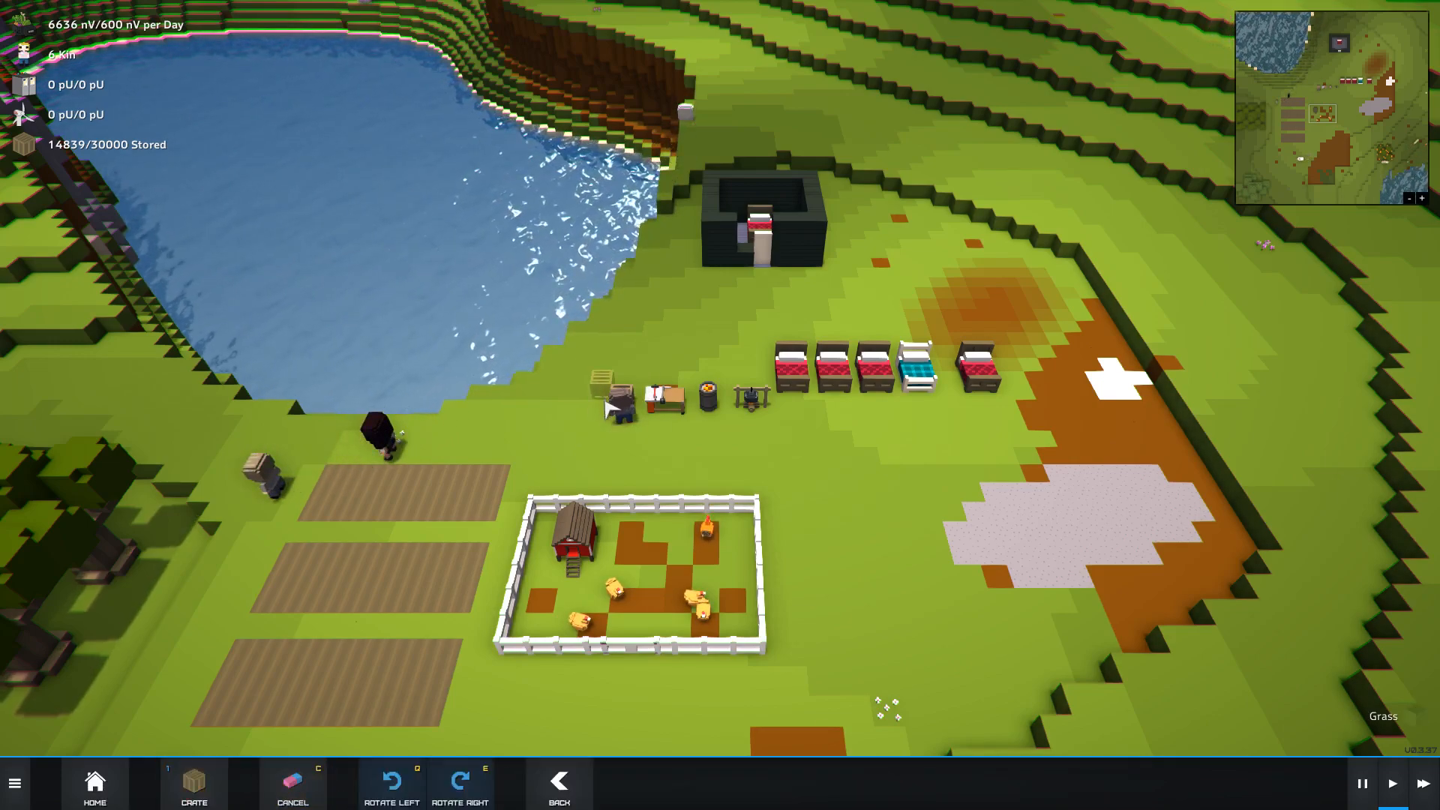
scroll(675, 405, "up", 4)
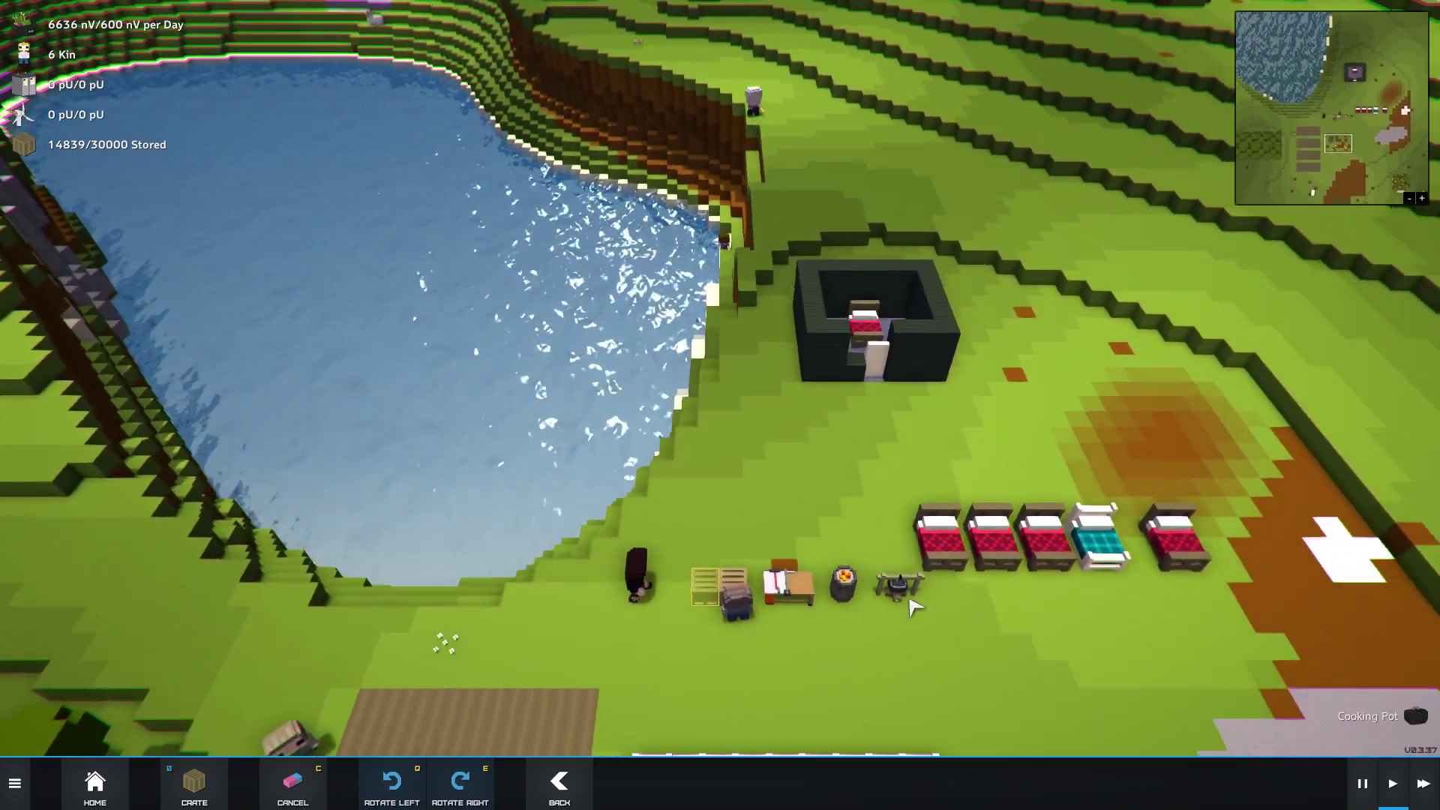
scroll(914, 607, "up", 2)
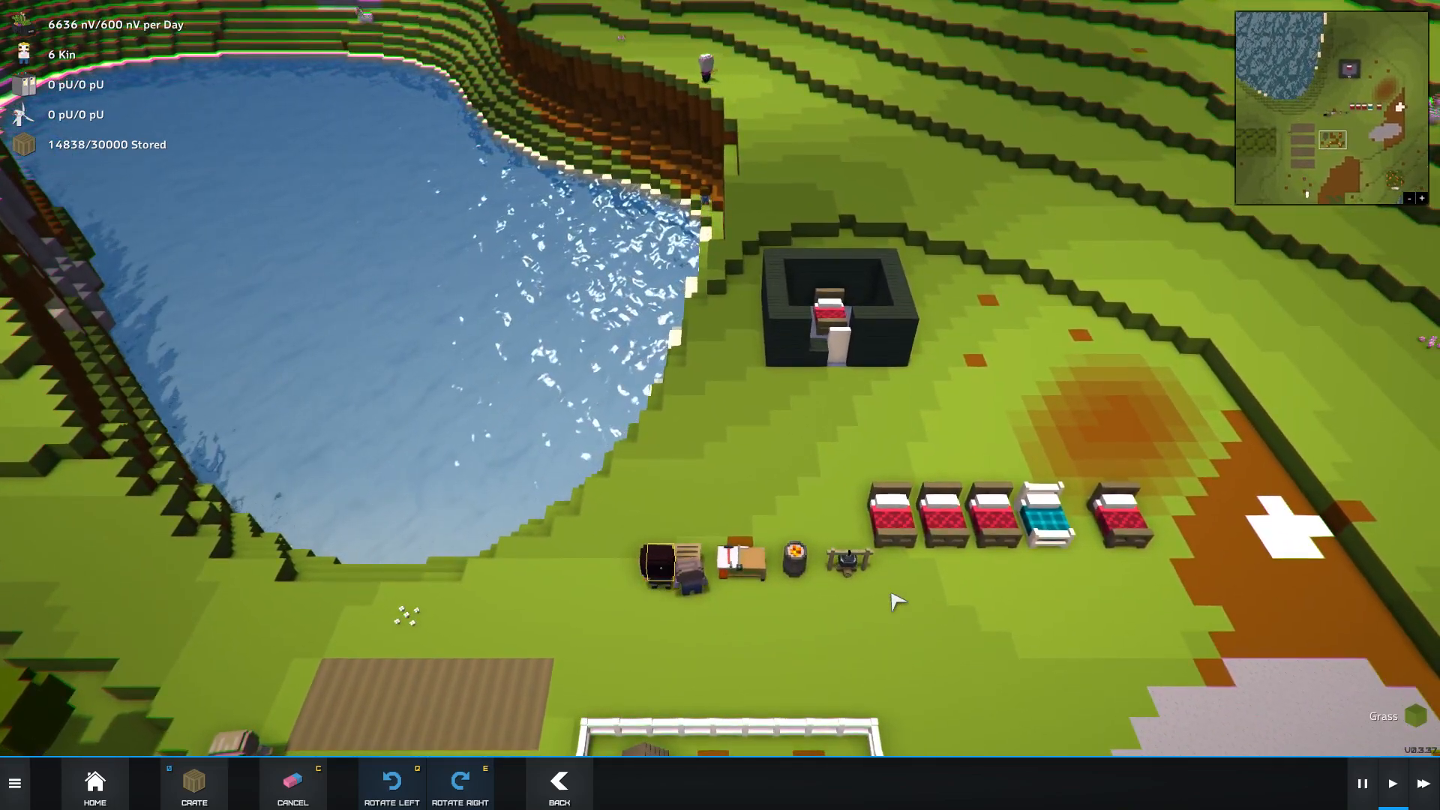
scroll(897, 601, "down", 4)
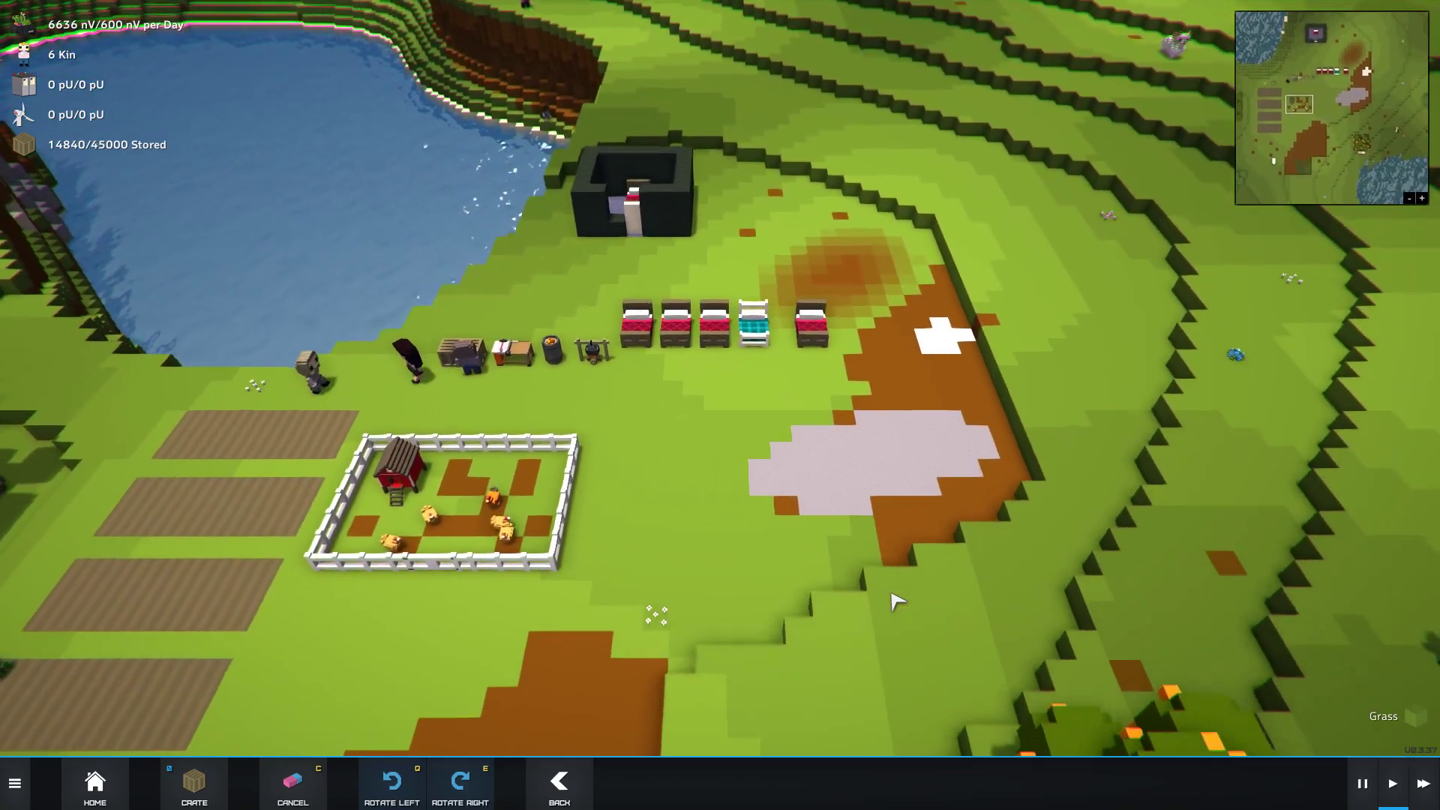
scroll(897, 600, "down", 3)
scroll(676, 507, "up", 2)
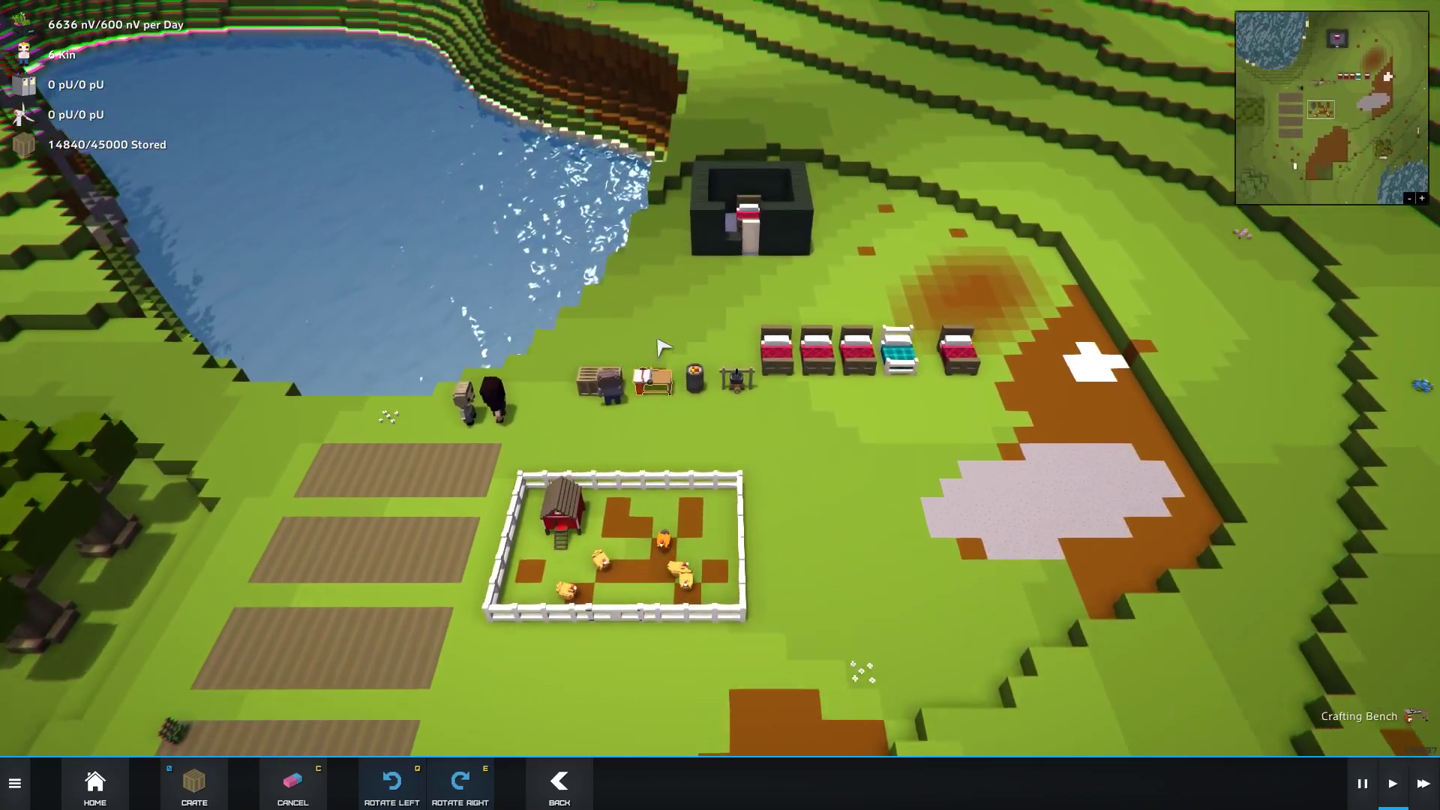
scroll(645, 505, "up", 2)
key("Escape")
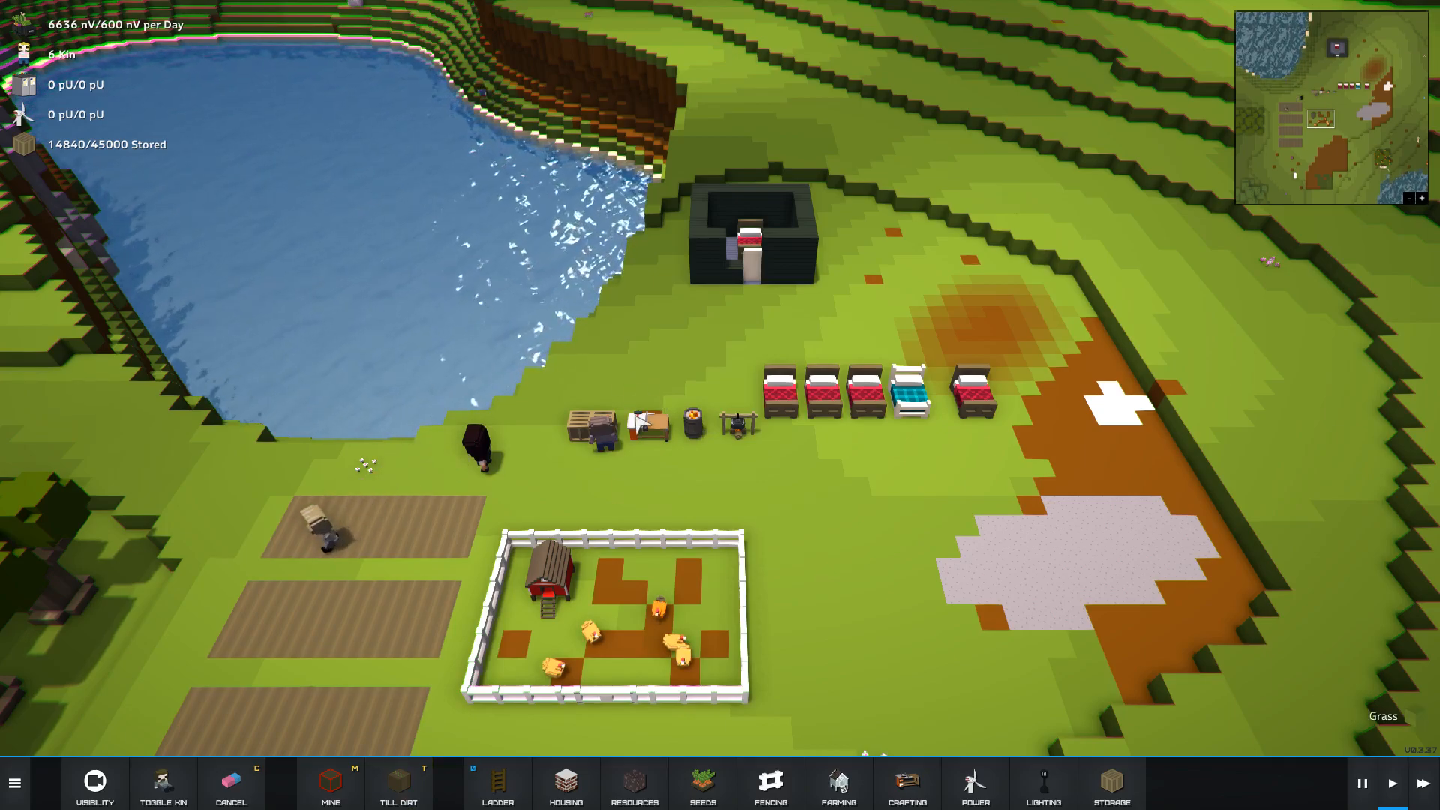
- Review the crafting bench's queued fence orders and the furnace's steel recipe needing iron ore
left_click(659, 433)
left_click(453, 779)
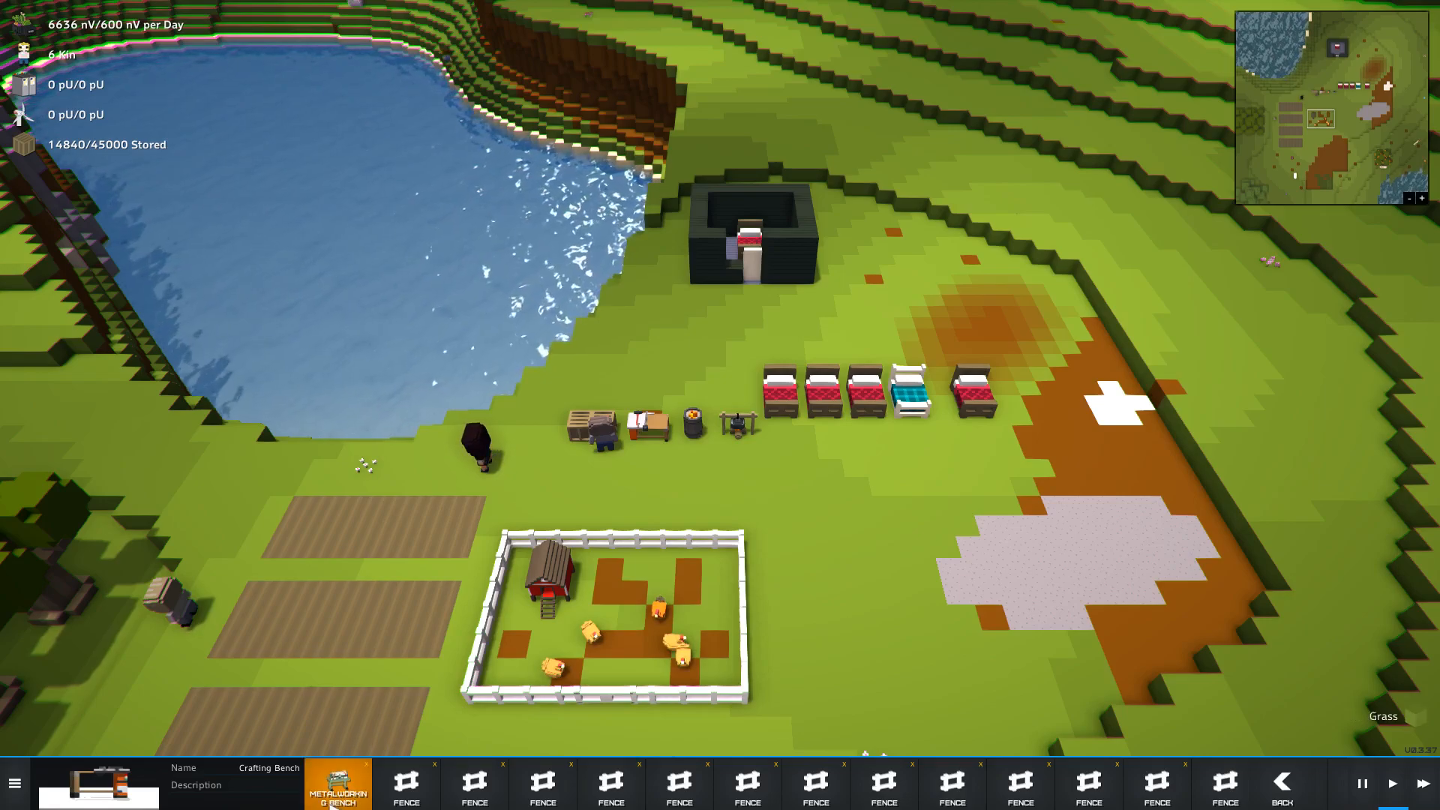
left_click(695, 425)
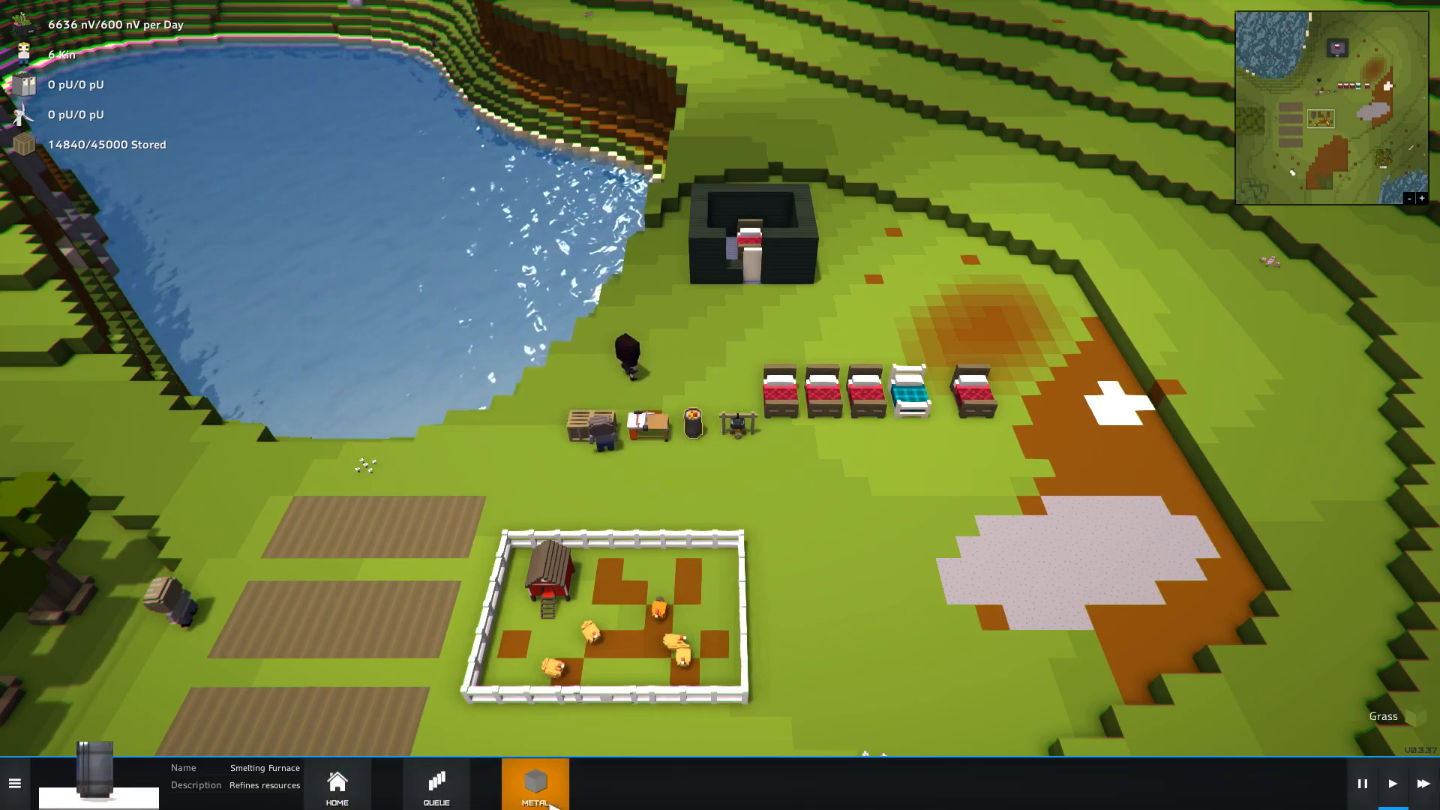
left_click(536, 784)
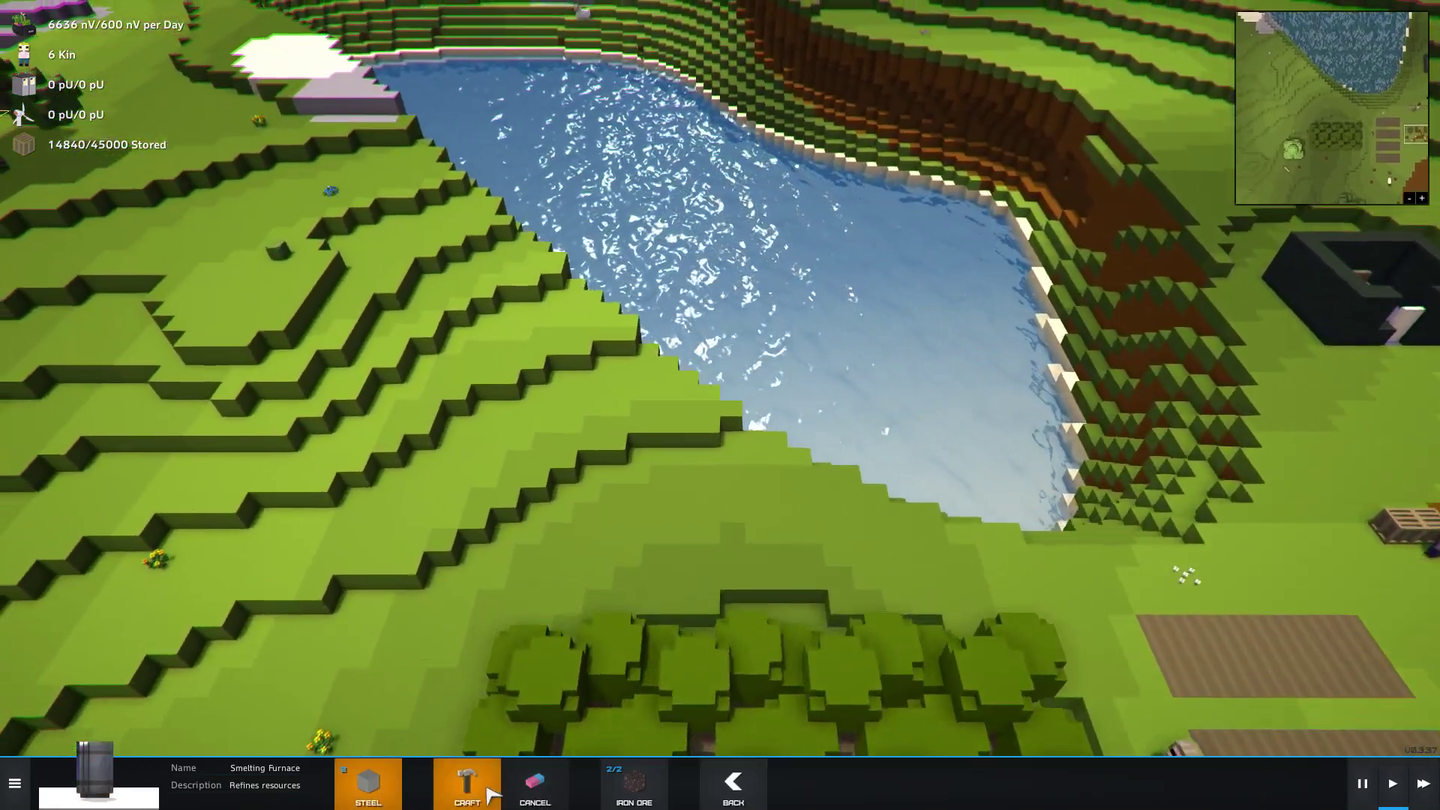
- Deselect the furnace and move the view from the lake back over the settlement
left_click(468, 783)
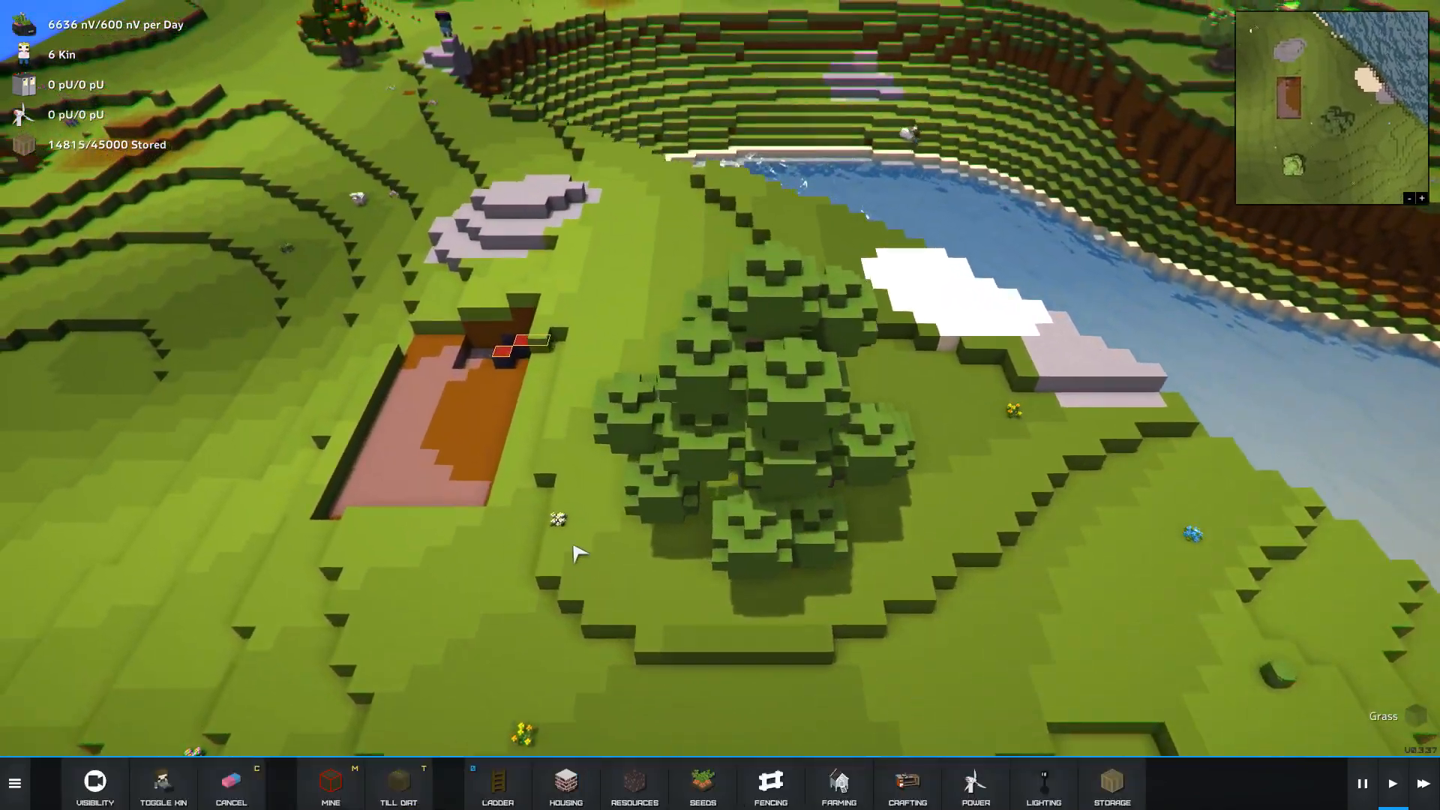
key("w")
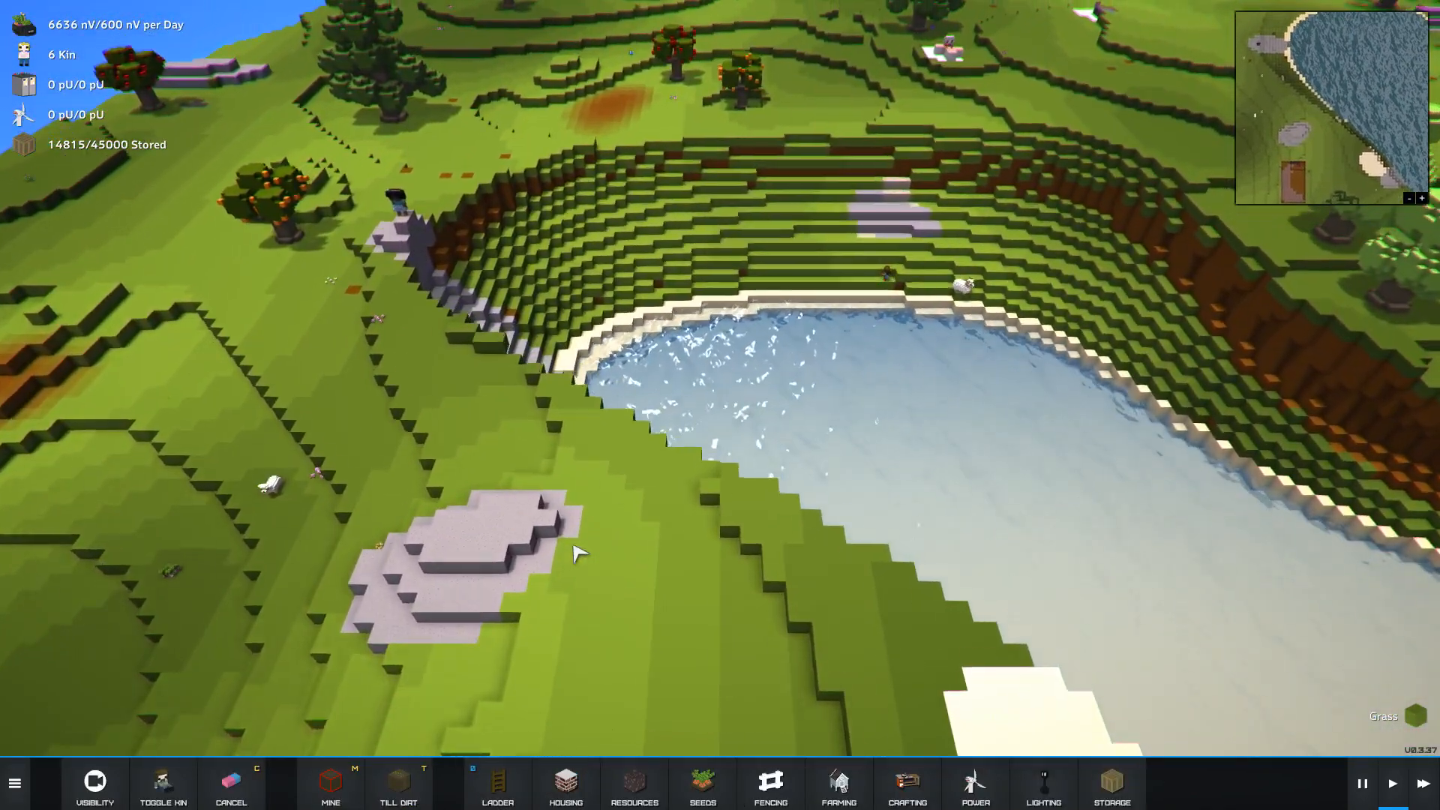
key("w")
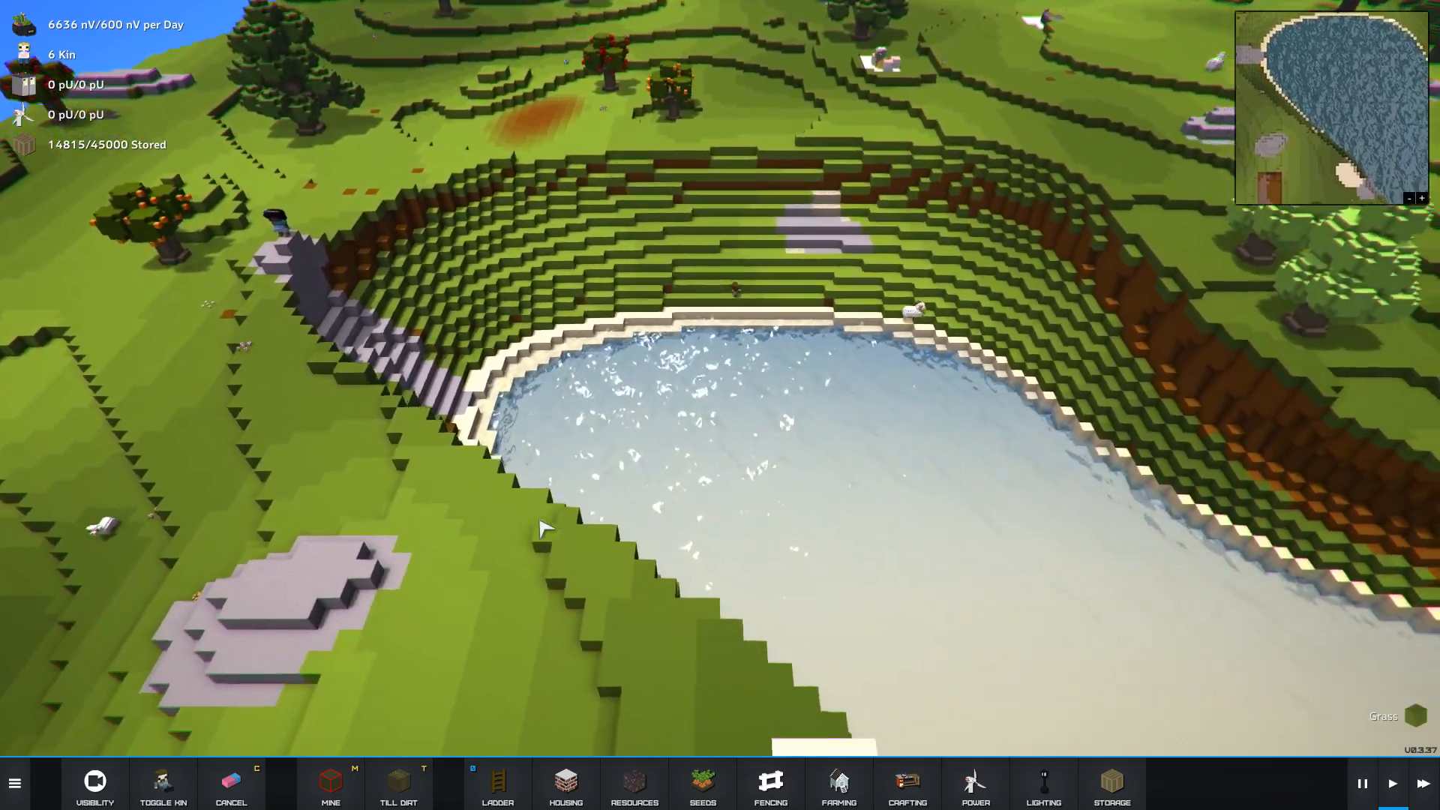
left_click_drag(541, 529, 997, 234)
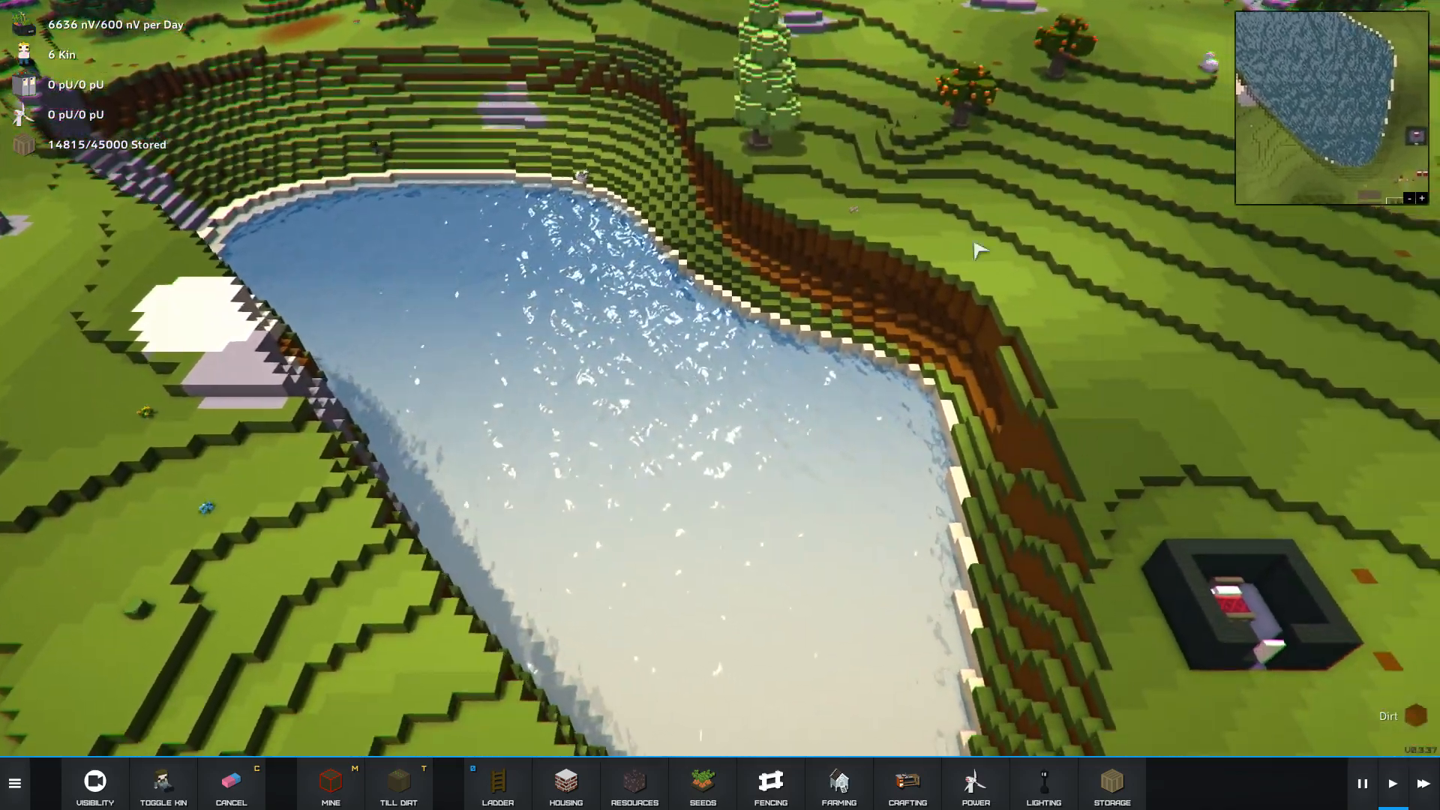
key("s")
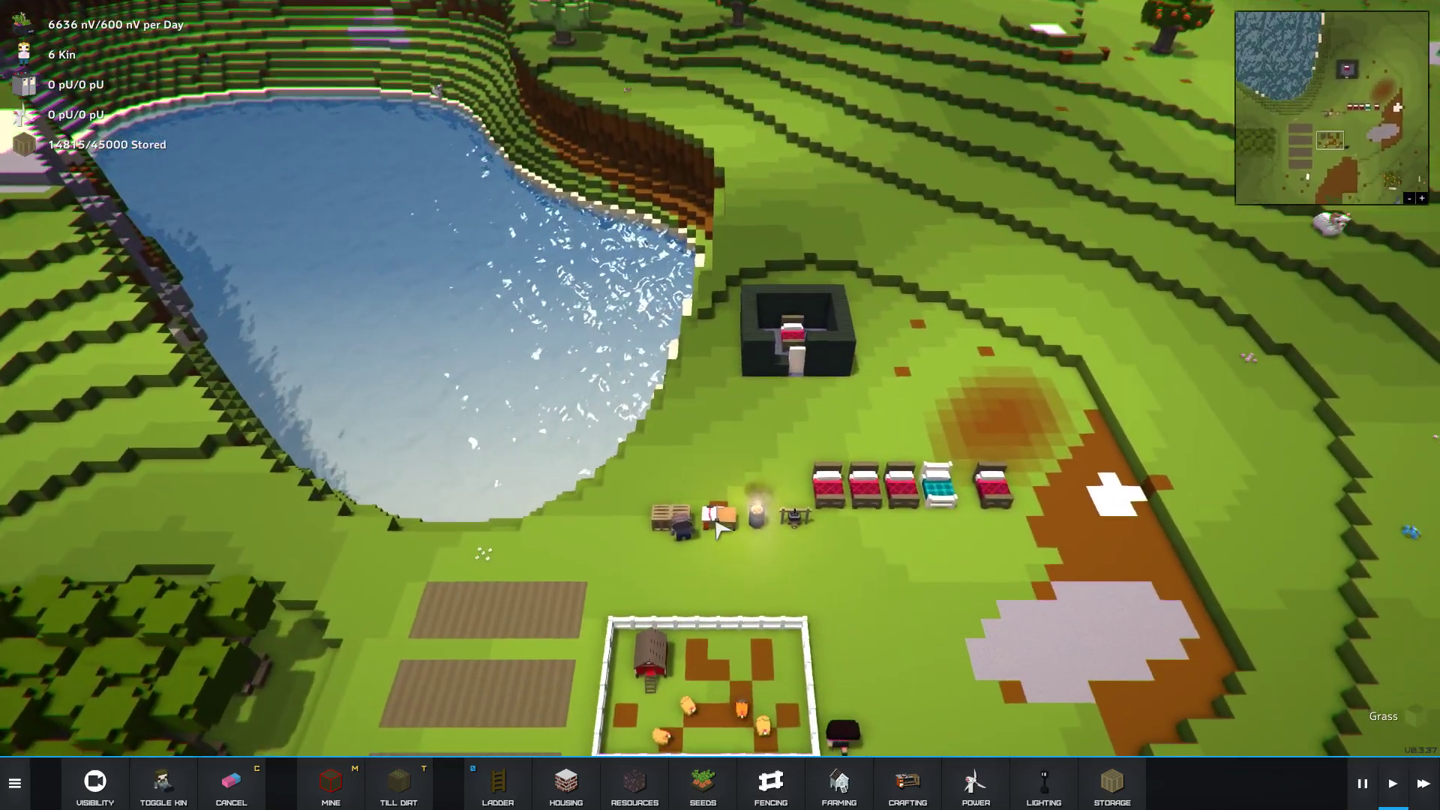
- Review the crafting bench's Pick recipe under Tool, needing steel and wood
left_click(664, 516)
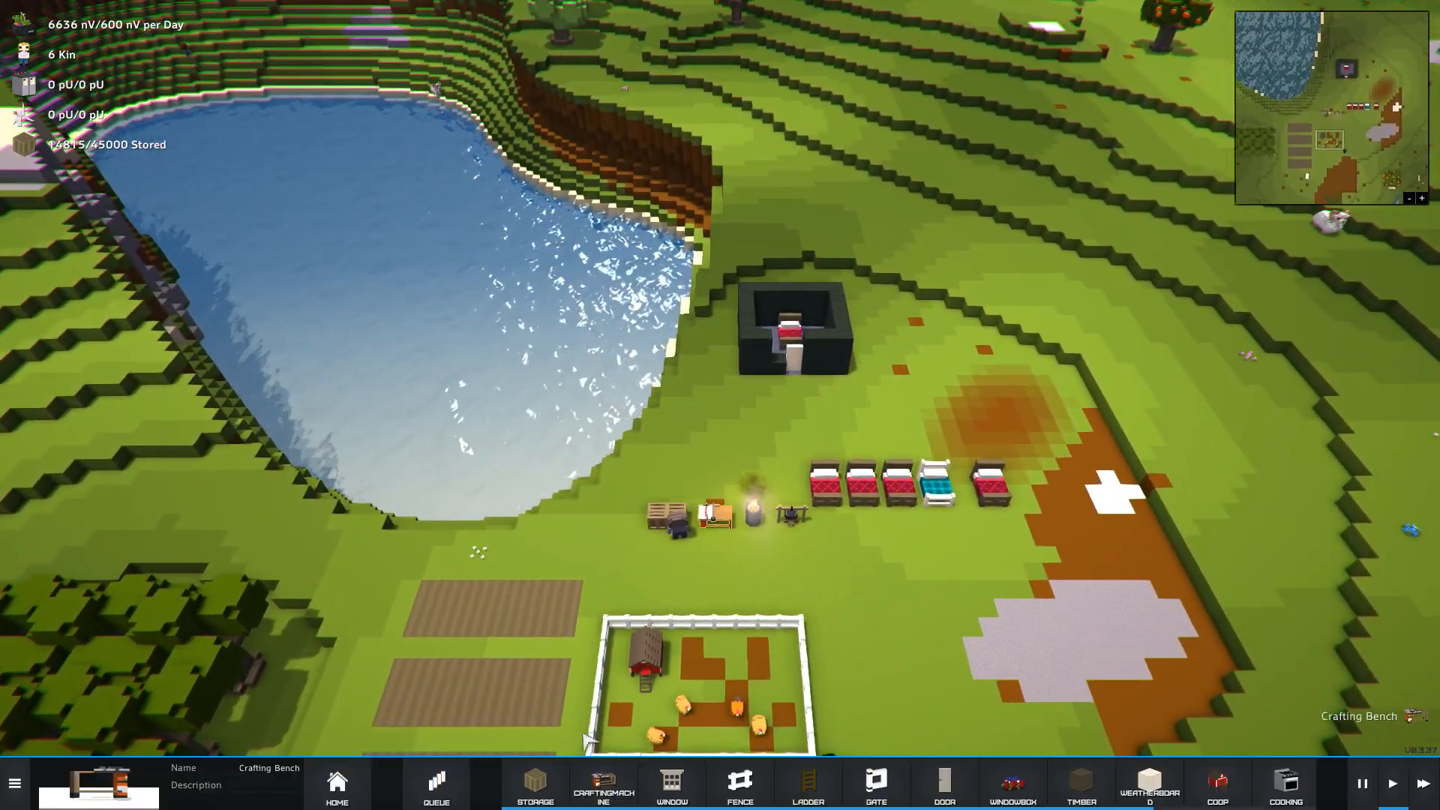
scroll(990, 785, "down", 1)
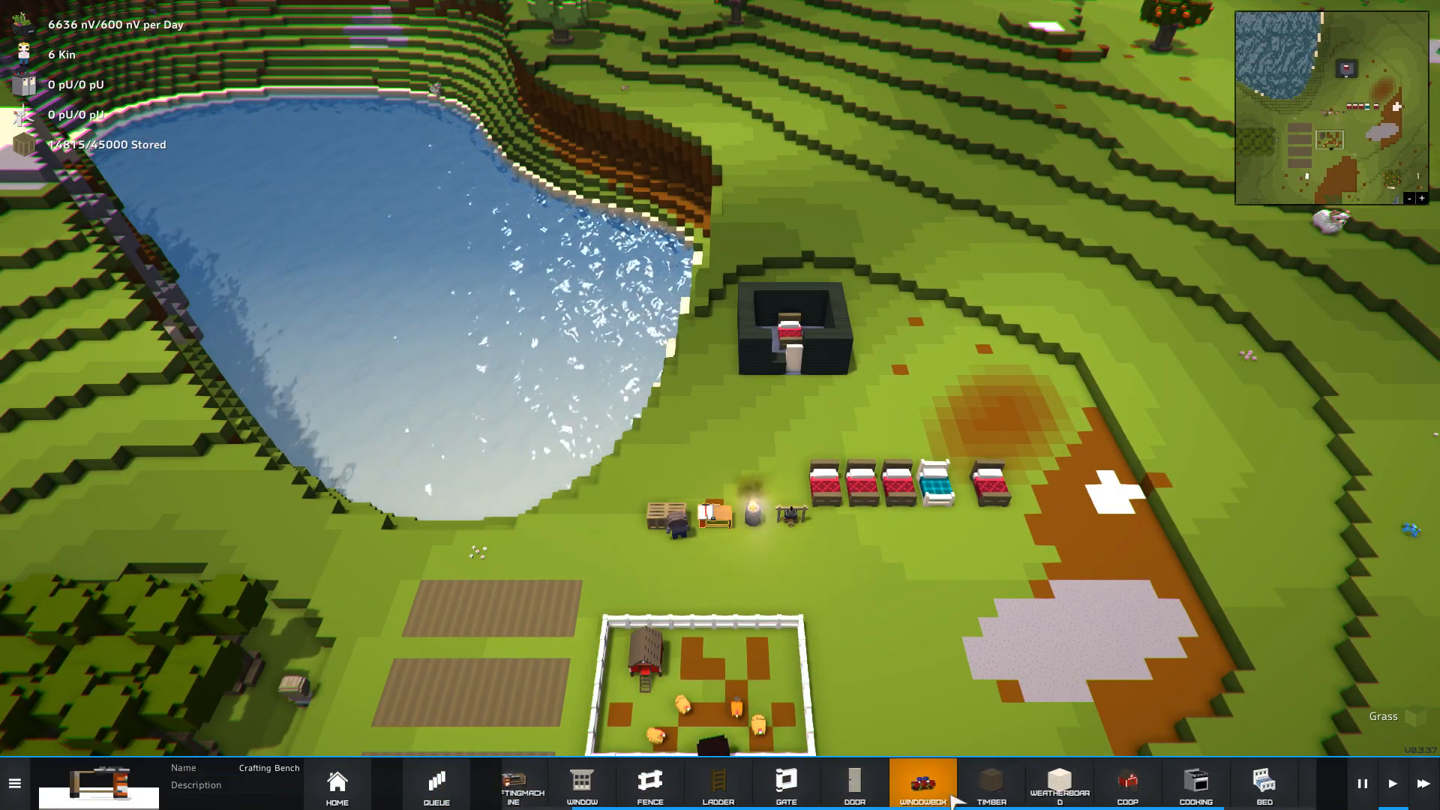
left_click(1213, 785)
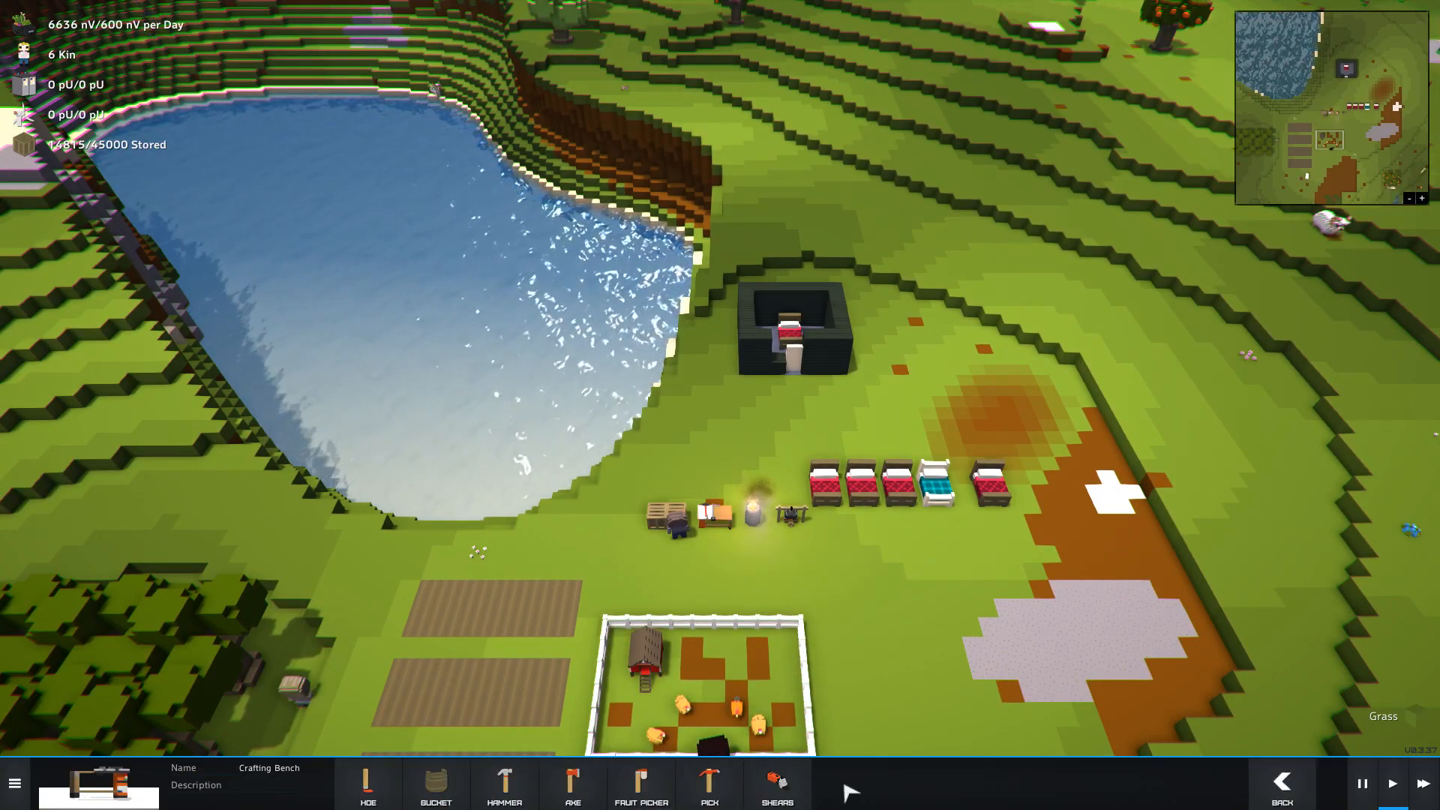
left_click(738, 787)
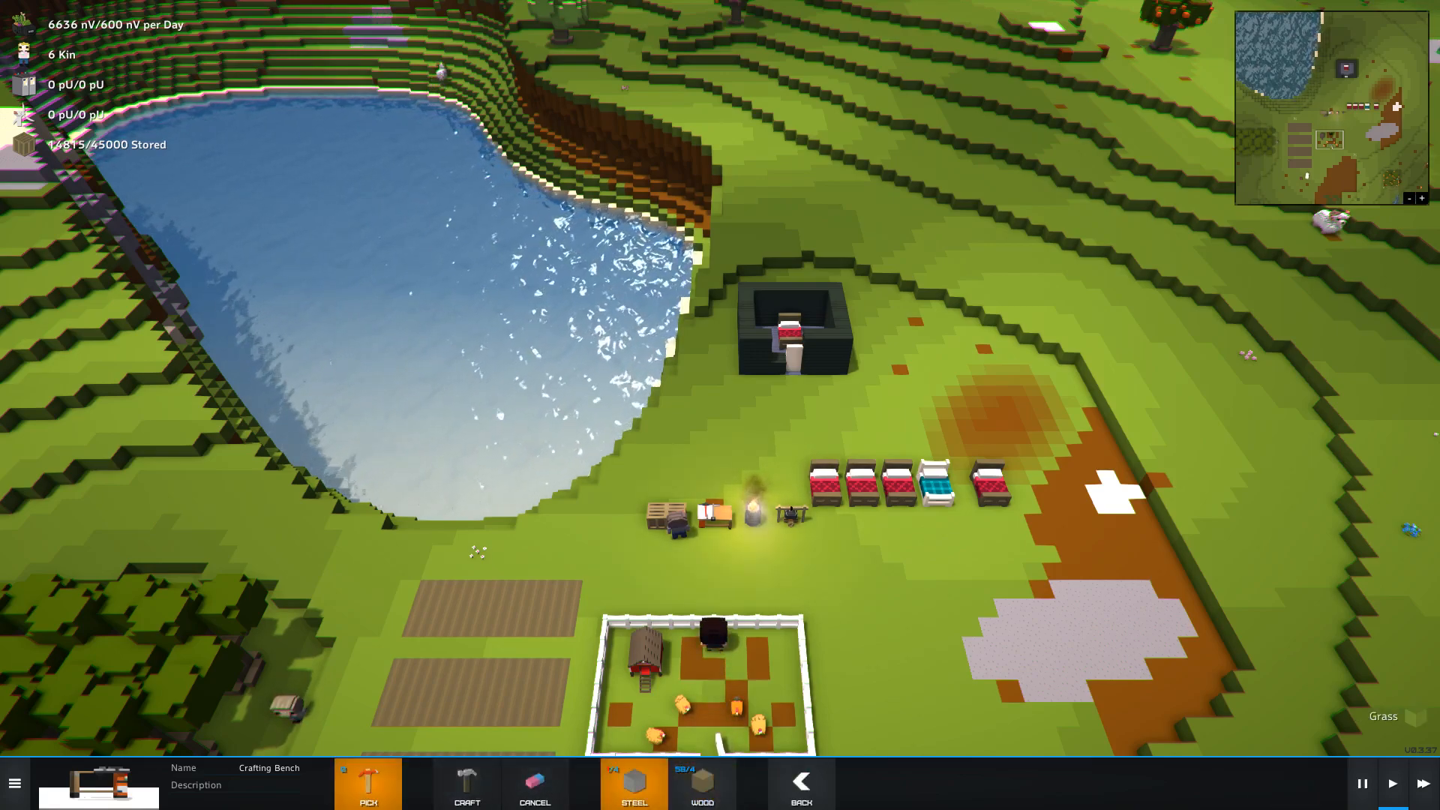
key("a")
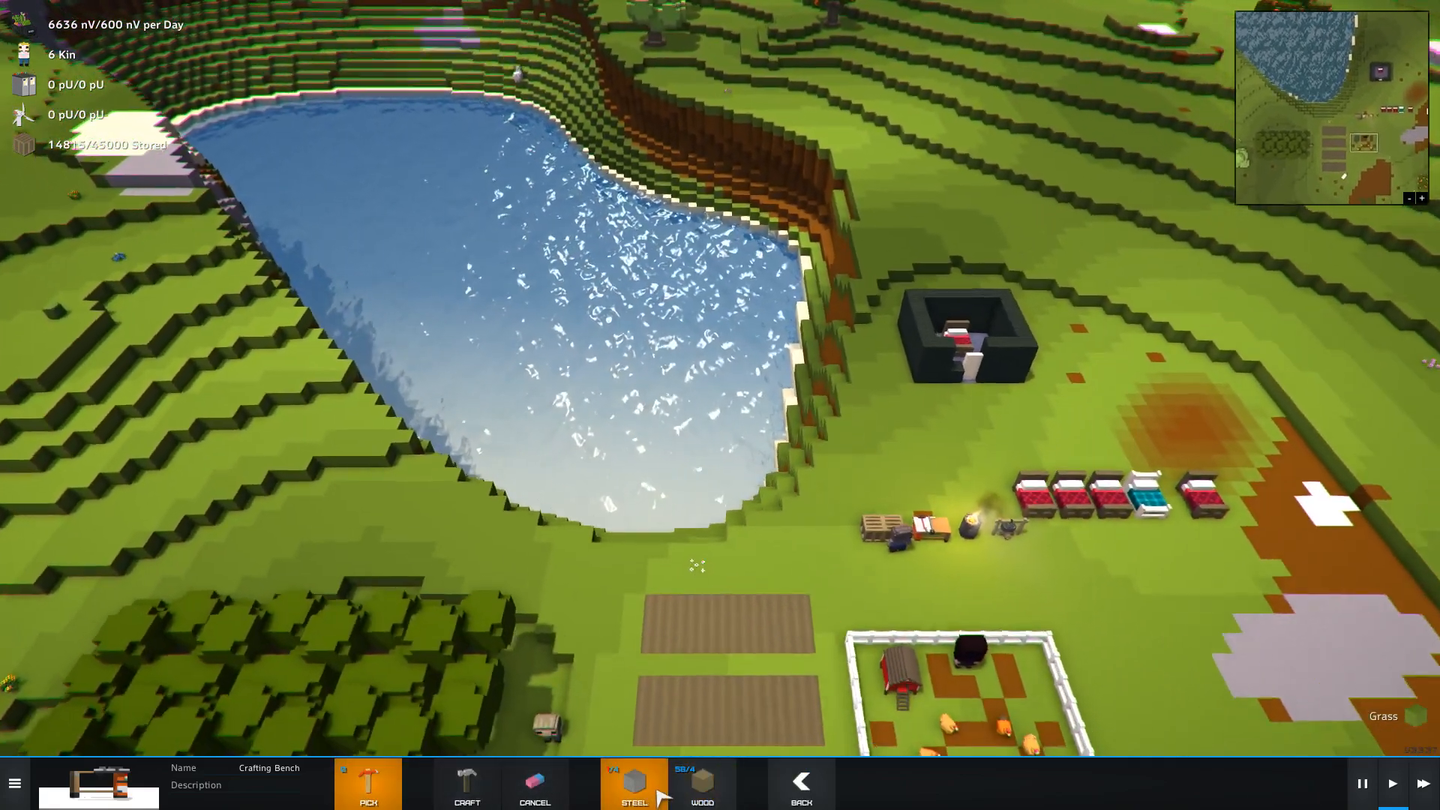
scroll(675, 507, "up", 4)
- Close the bench menu, inspect a lakeside shrub and pan toward the stone patch
key("Escape")
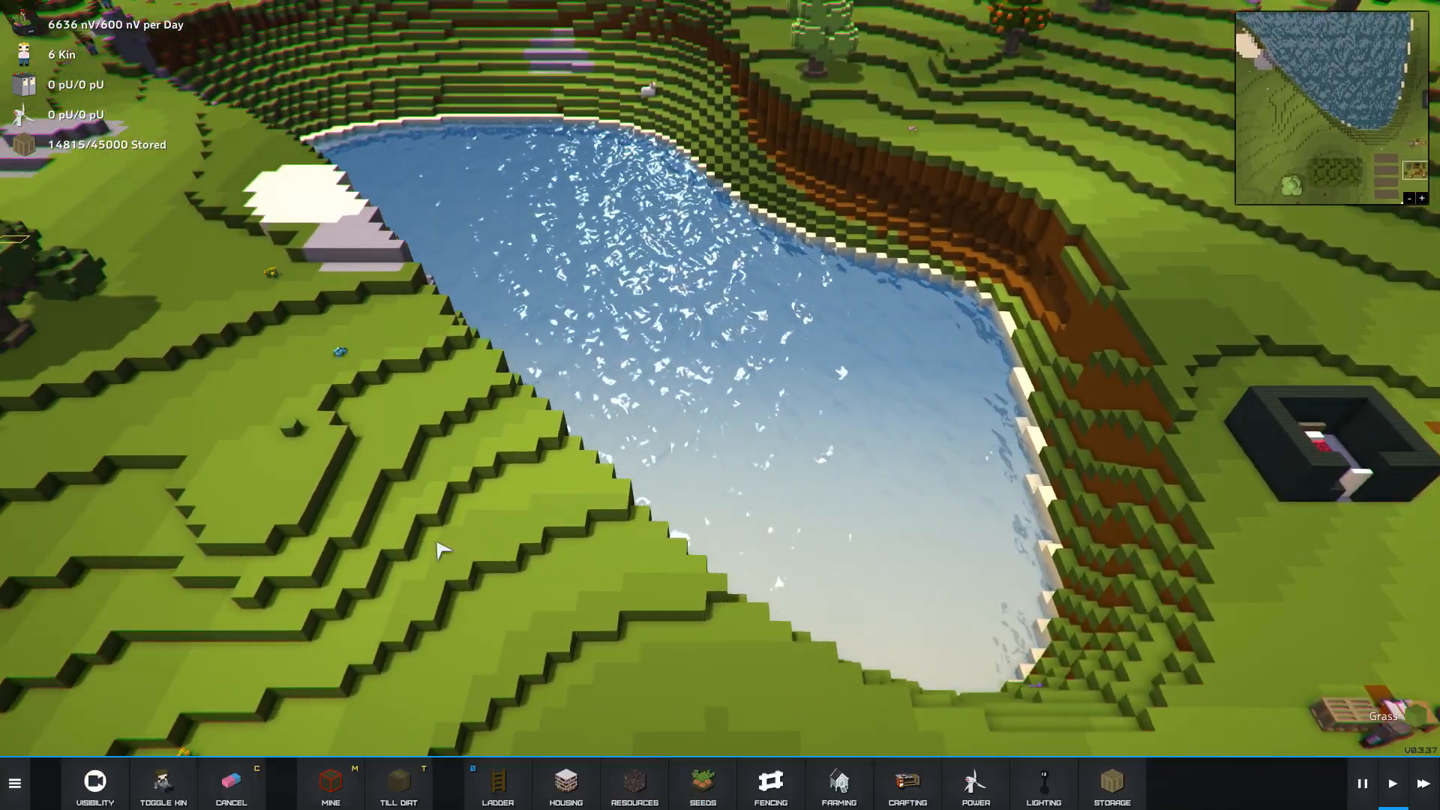
key("d")
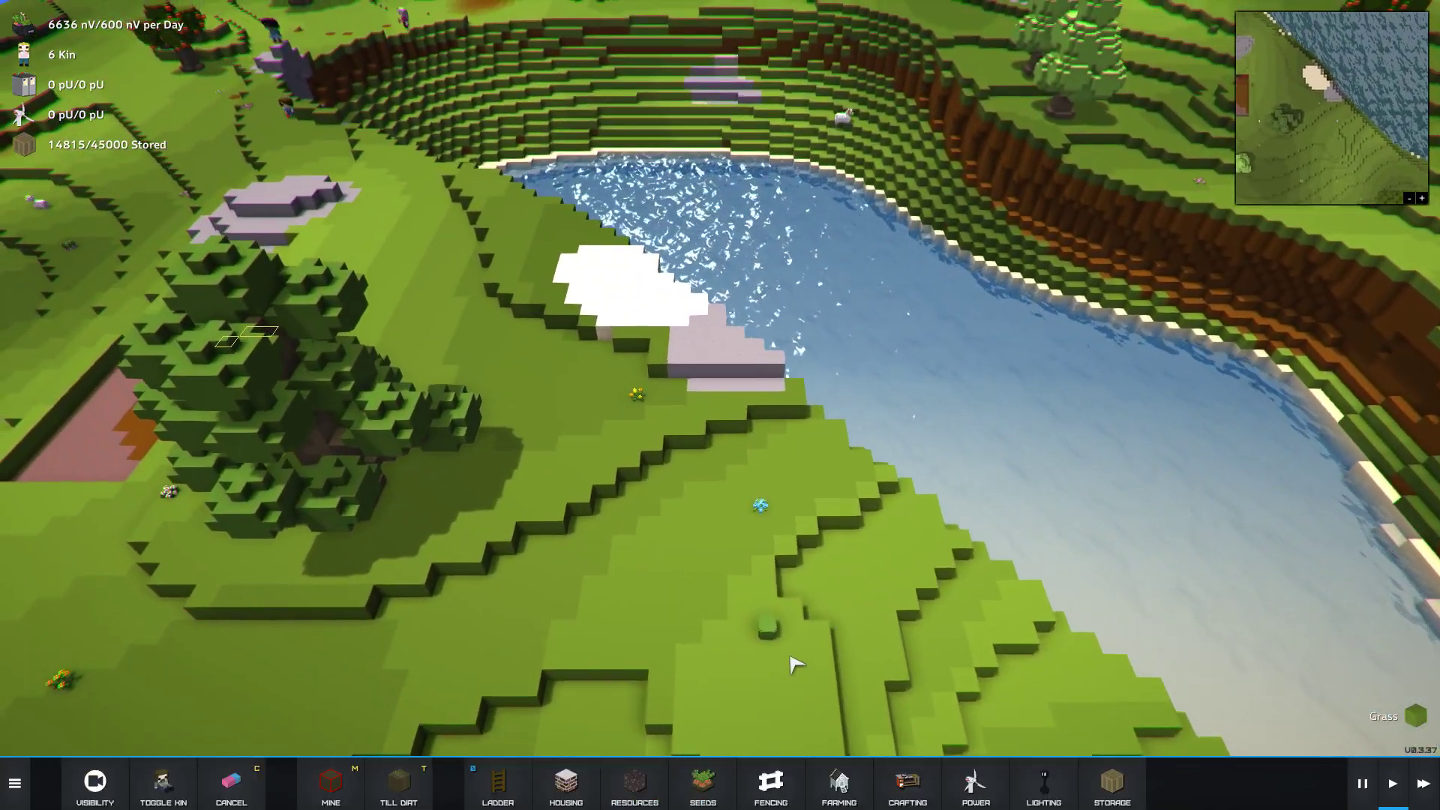
left_click(774, 633)
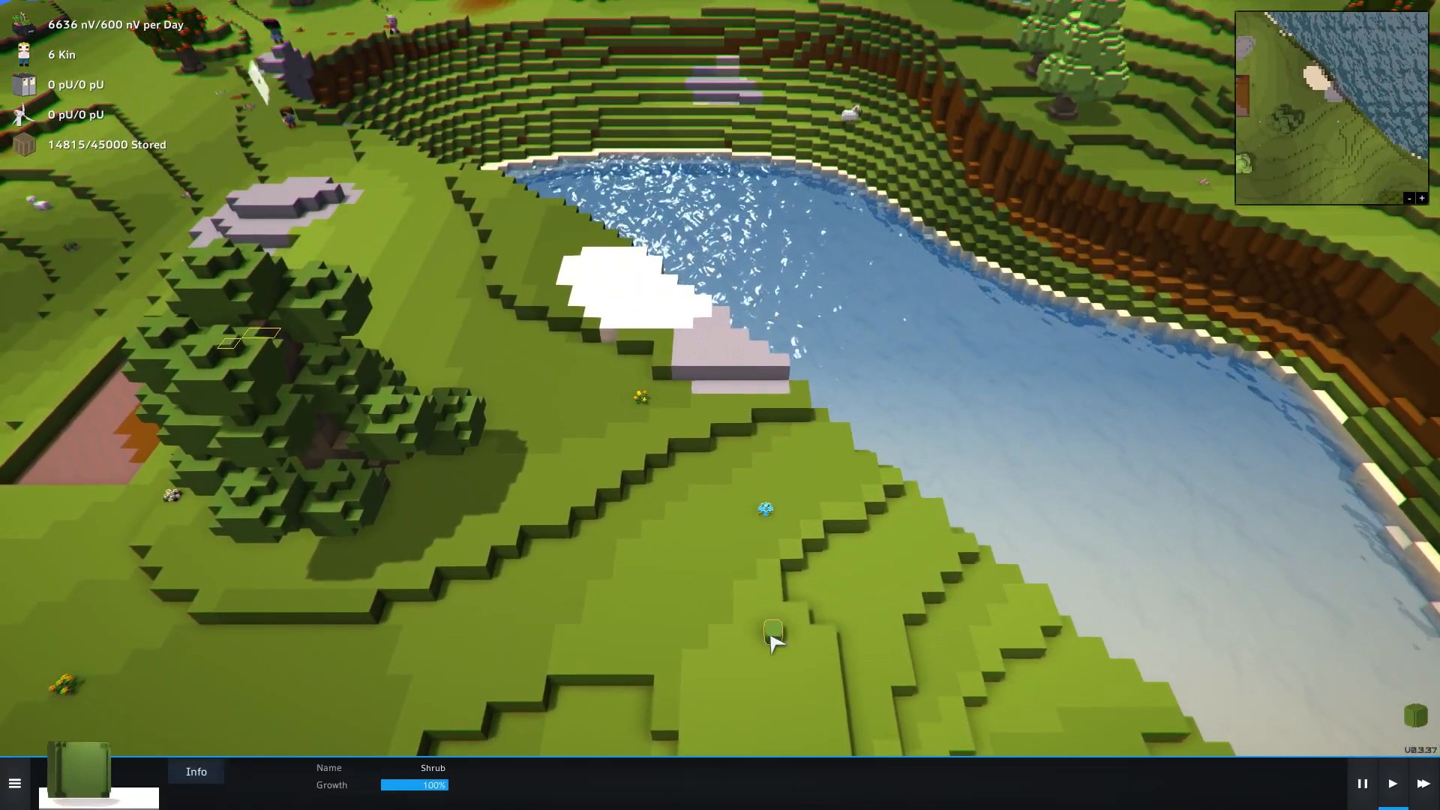
key("a")
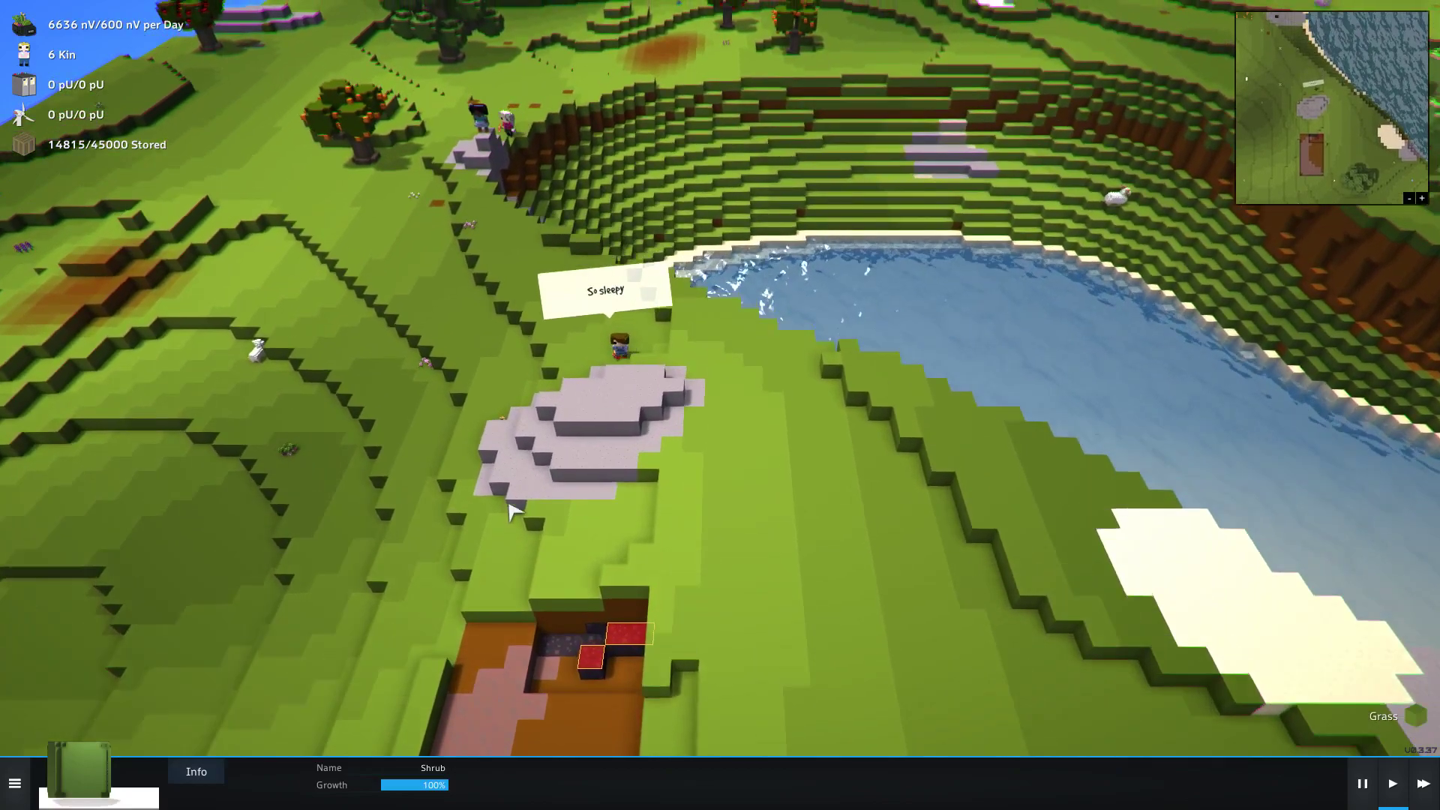
key("w")
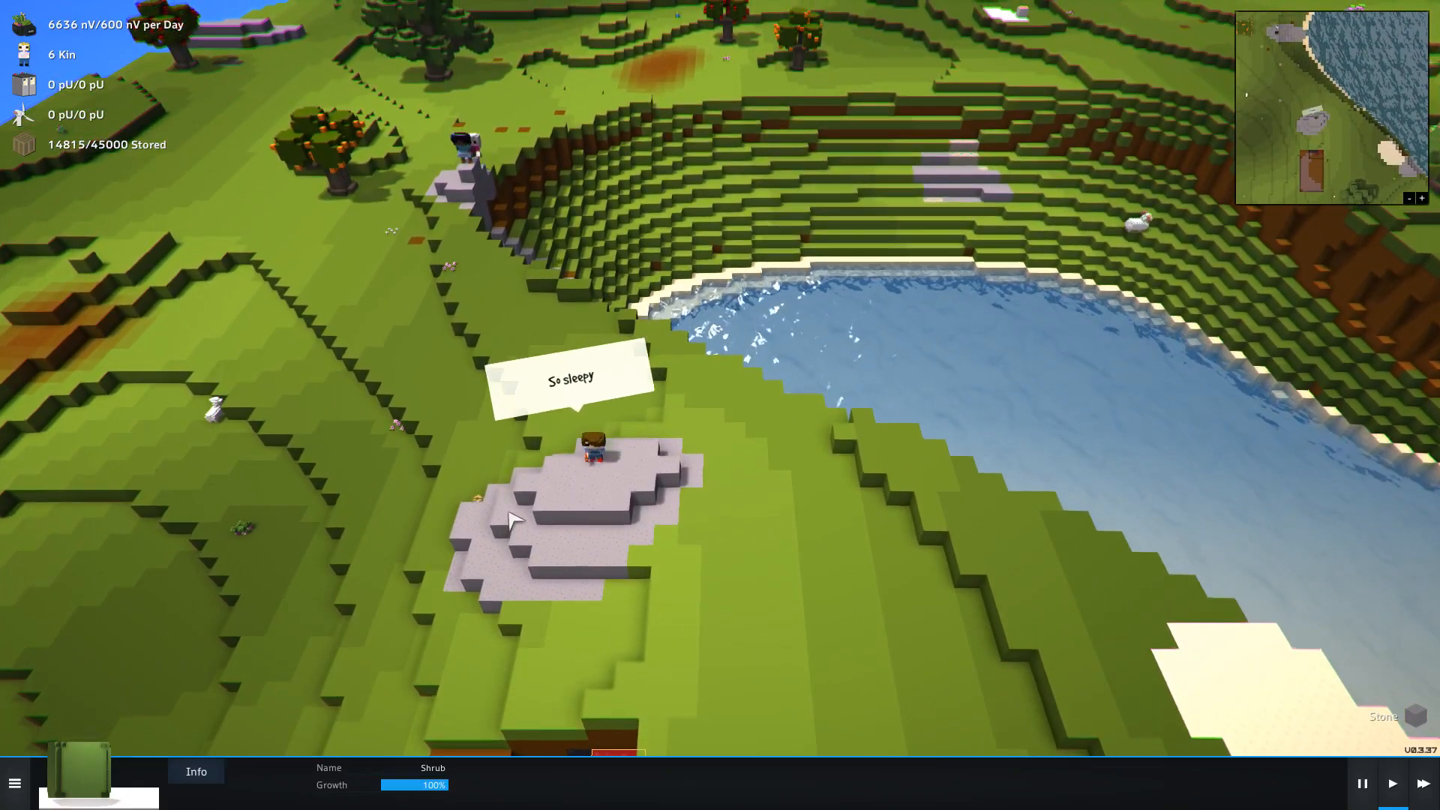
- Mark additional blocks along the quarry pit's rim for mining (M)
key("s")
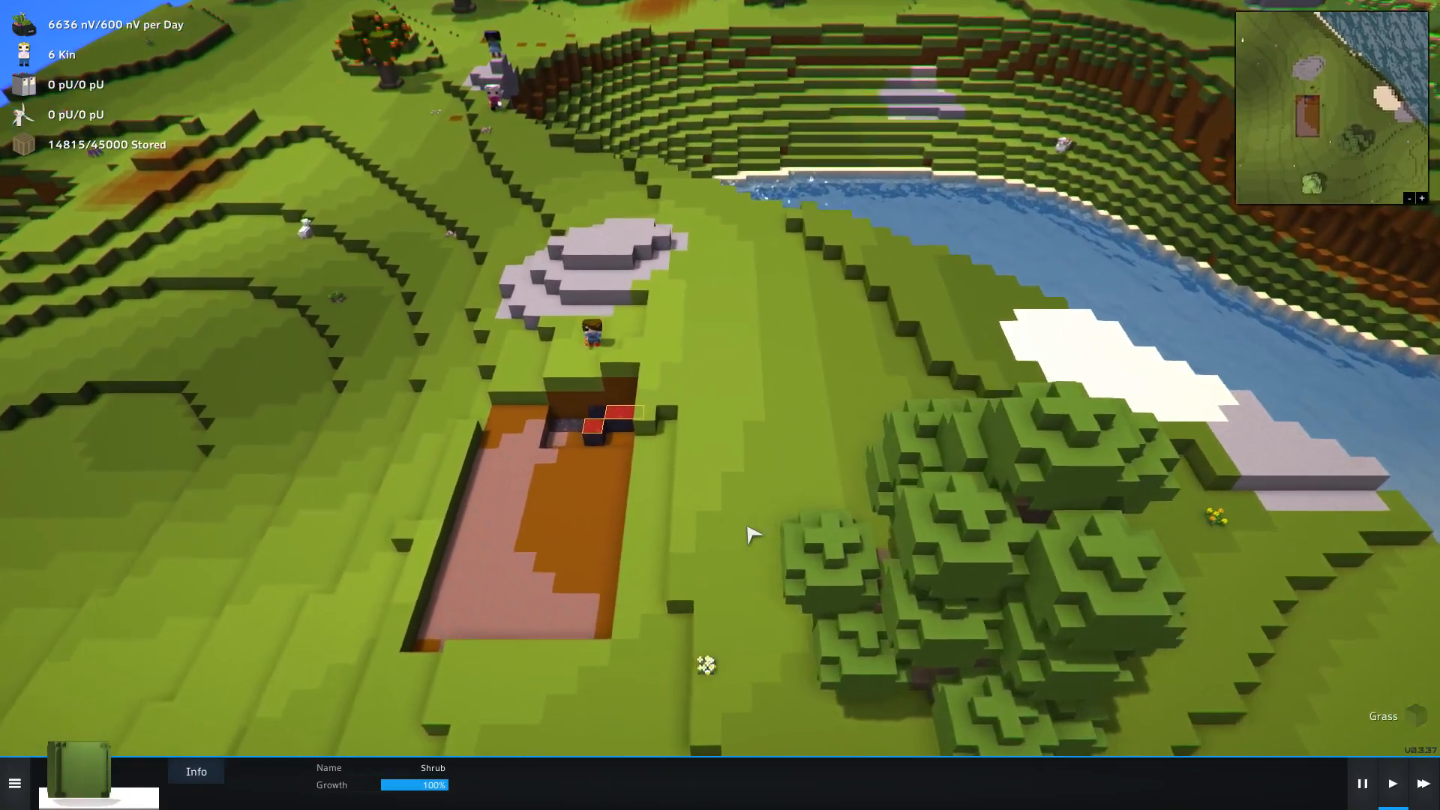
scroll(752, 535, "up", 3)
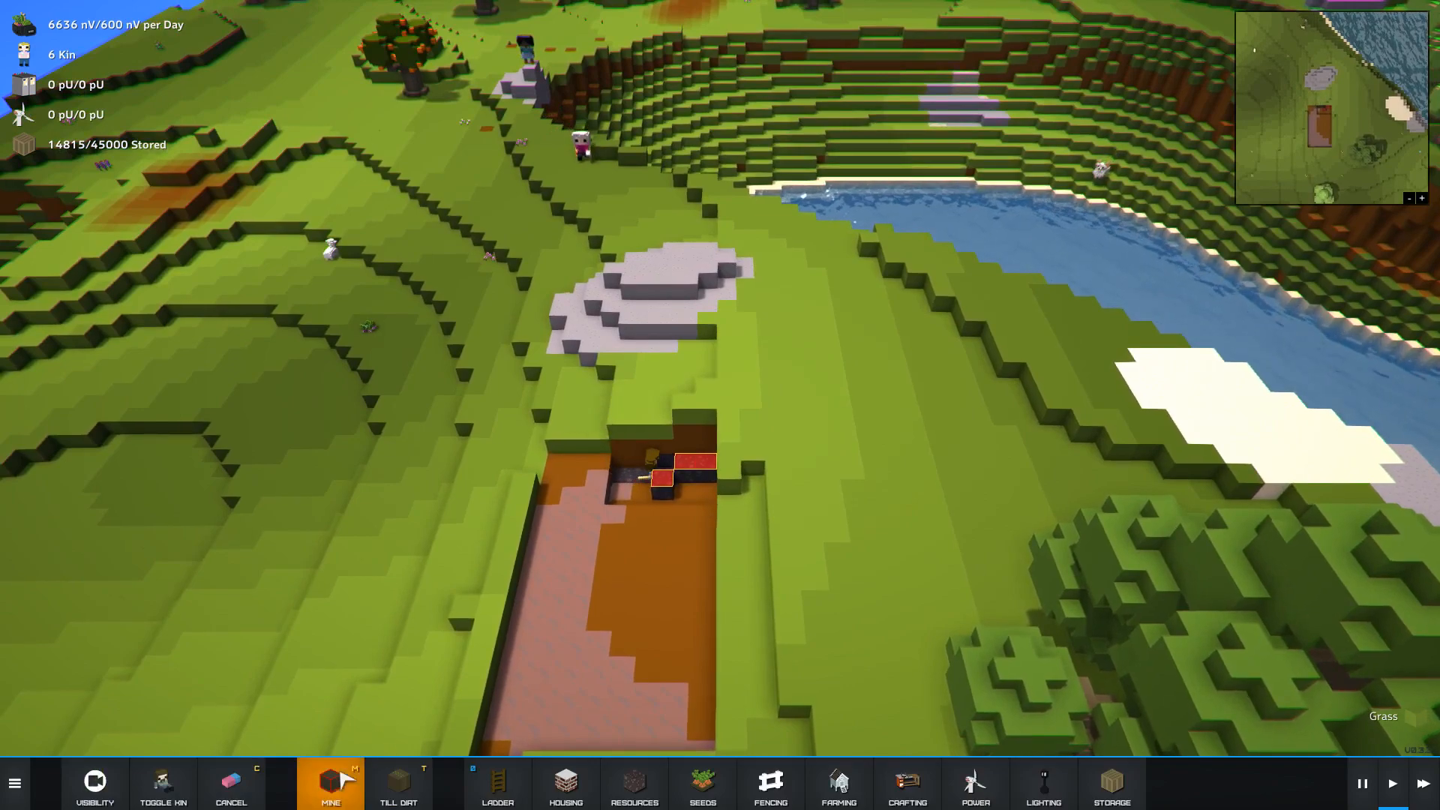
key("w")
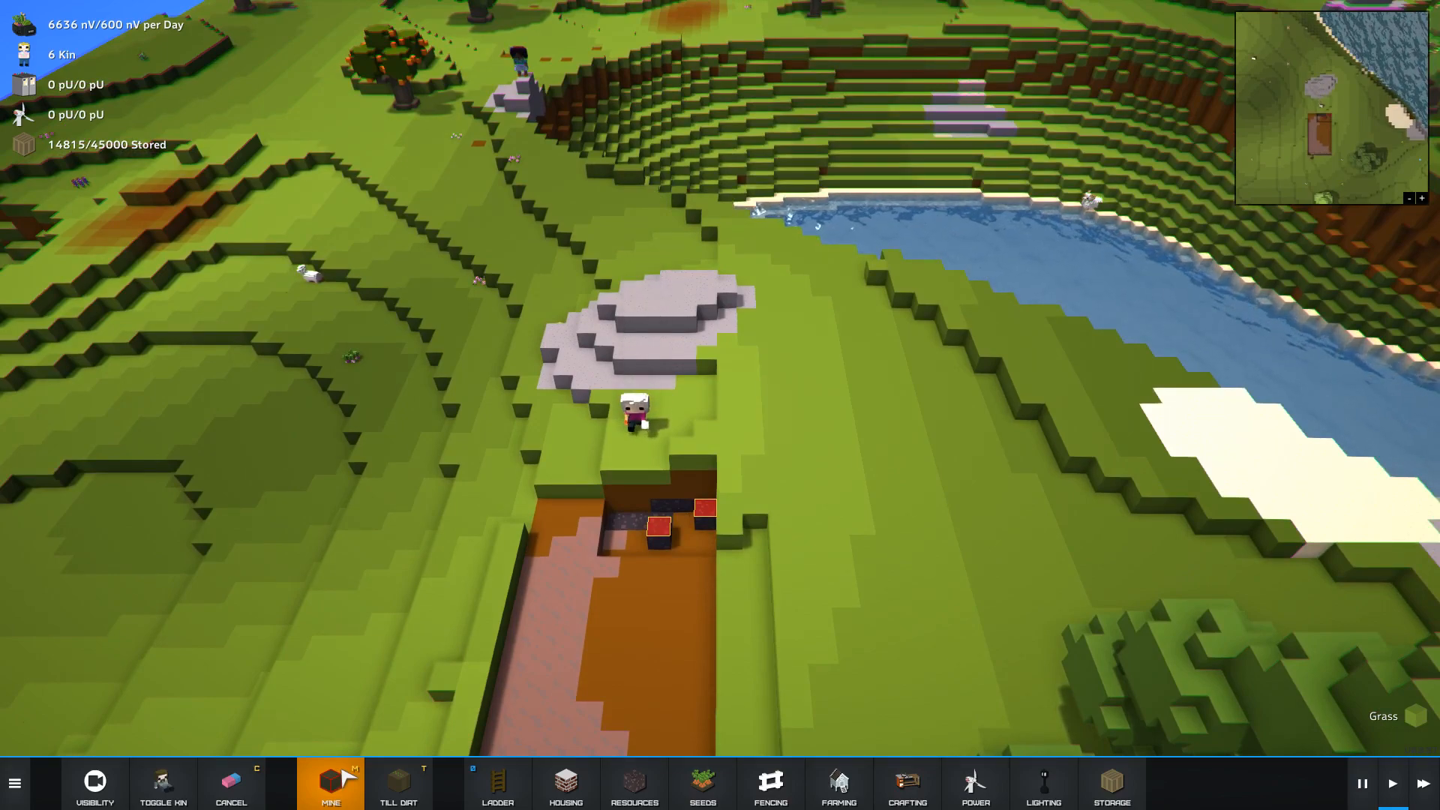
key("m")
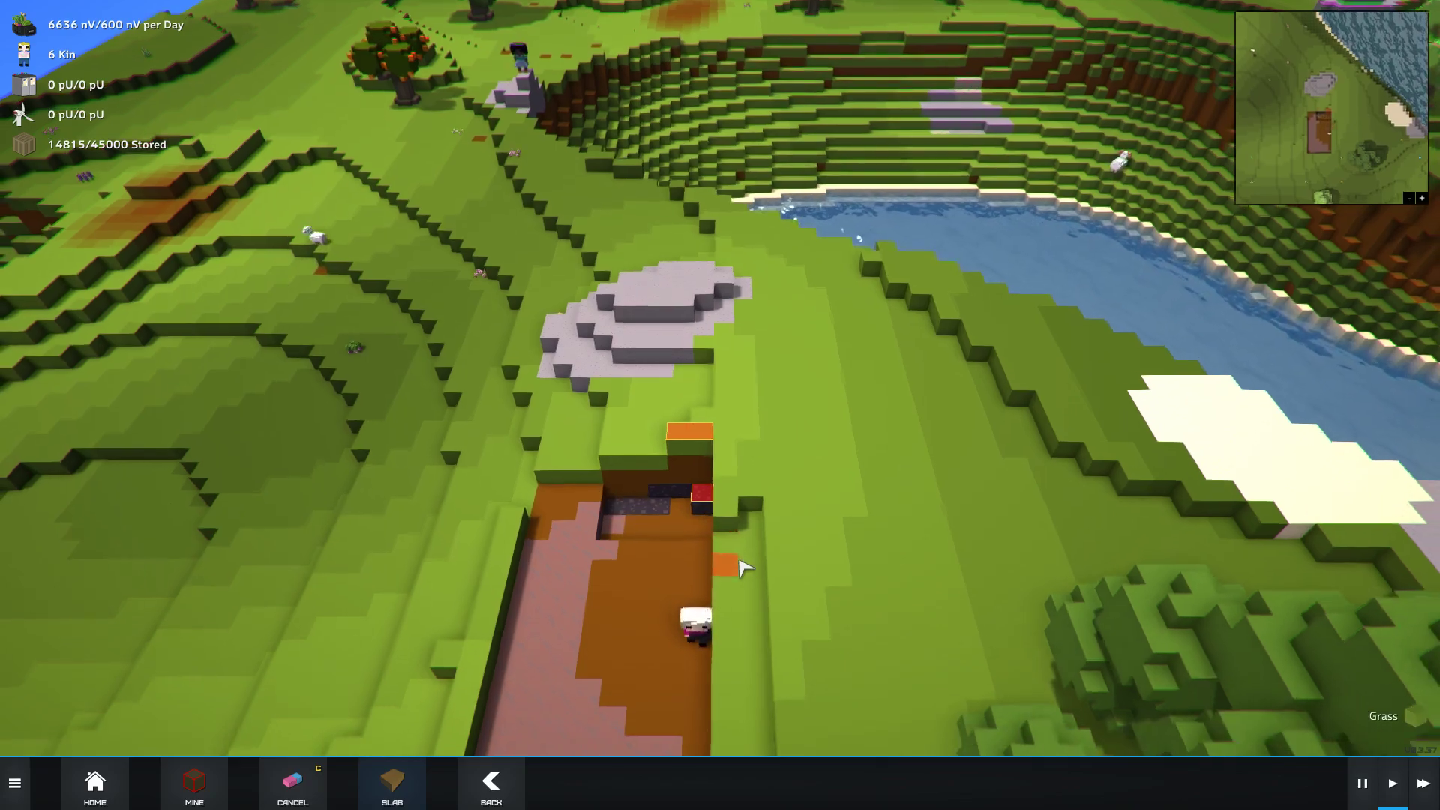
key("s")
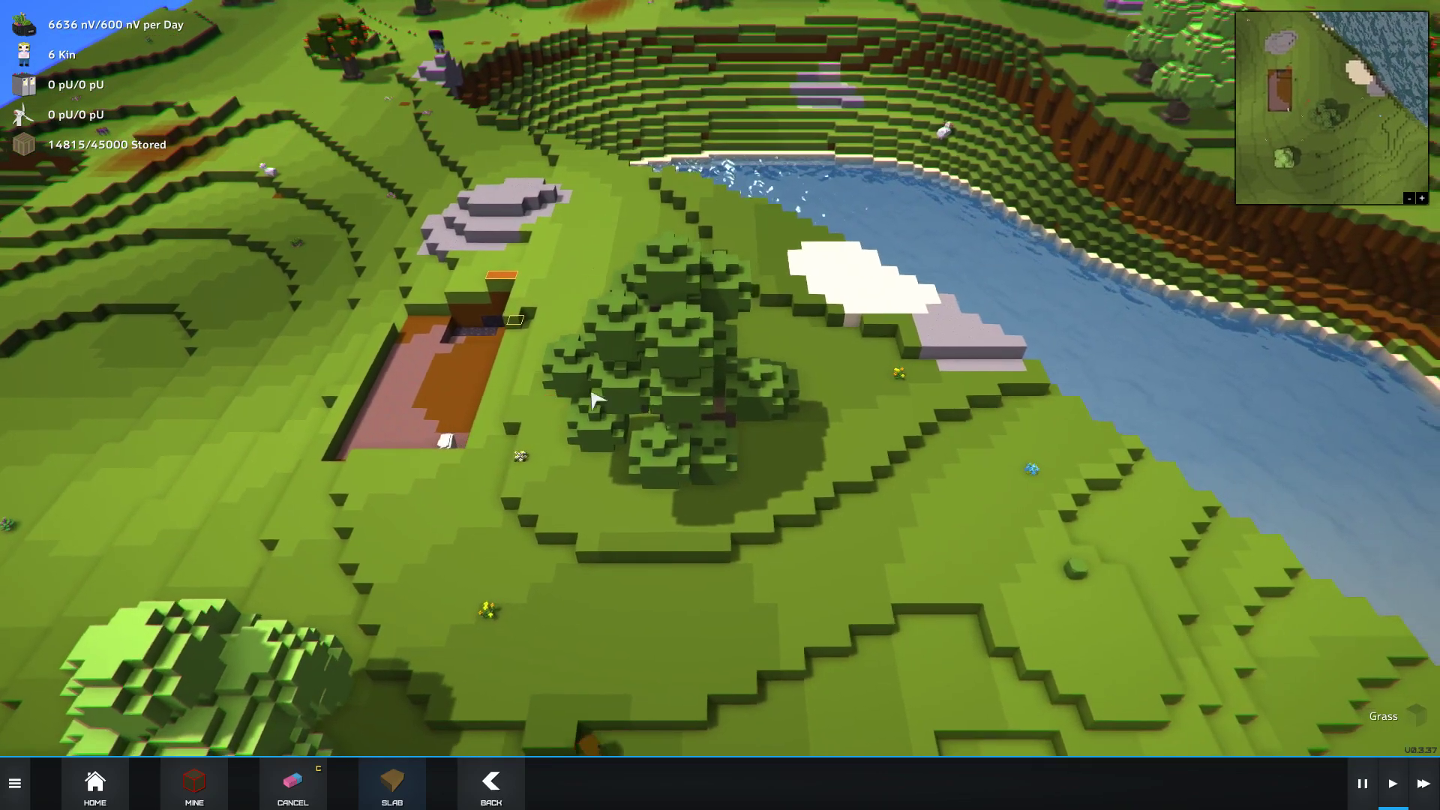
- Leave mining and choose Weatherboard Green planks from the Housing options near the beds
key("d")
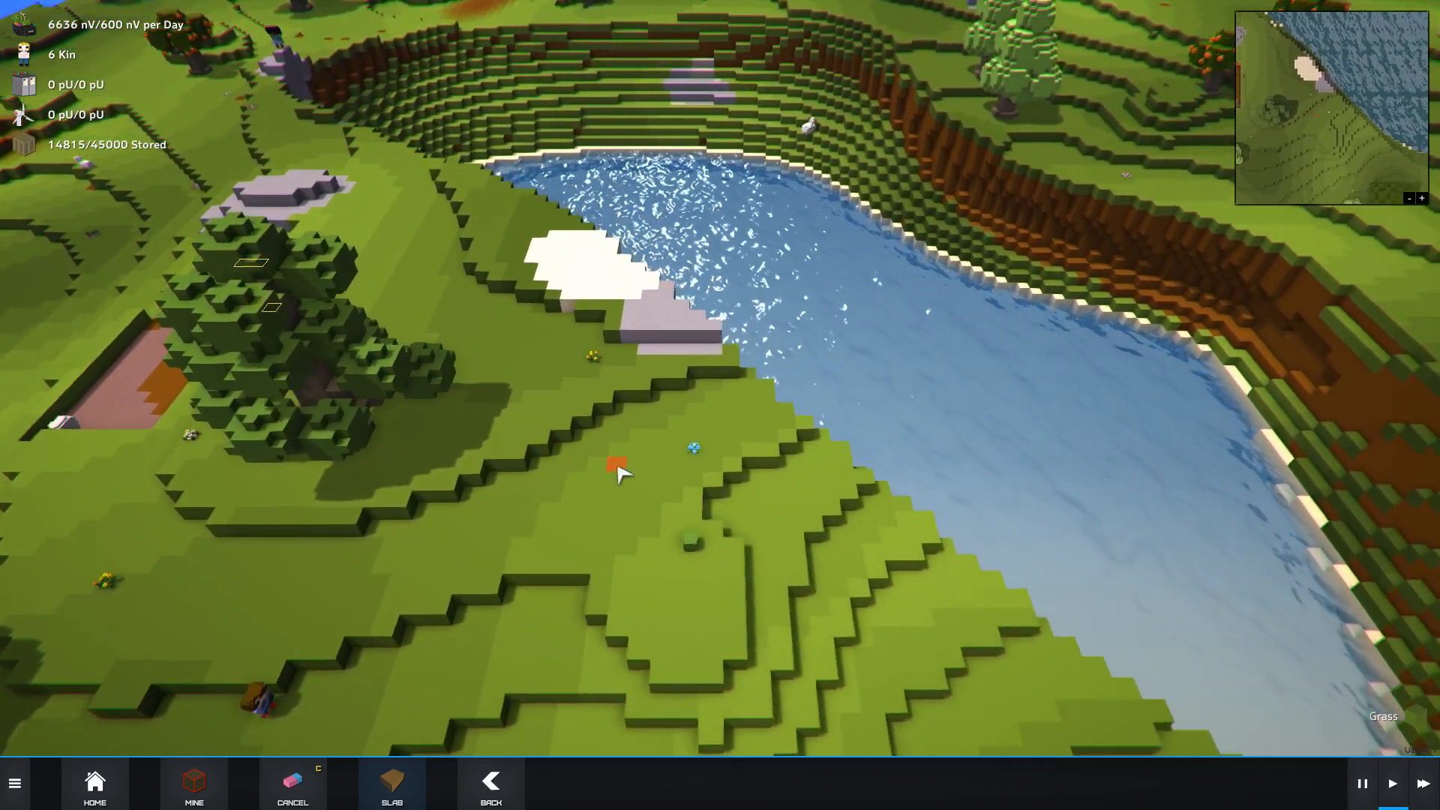
key("Escape")
key("d")
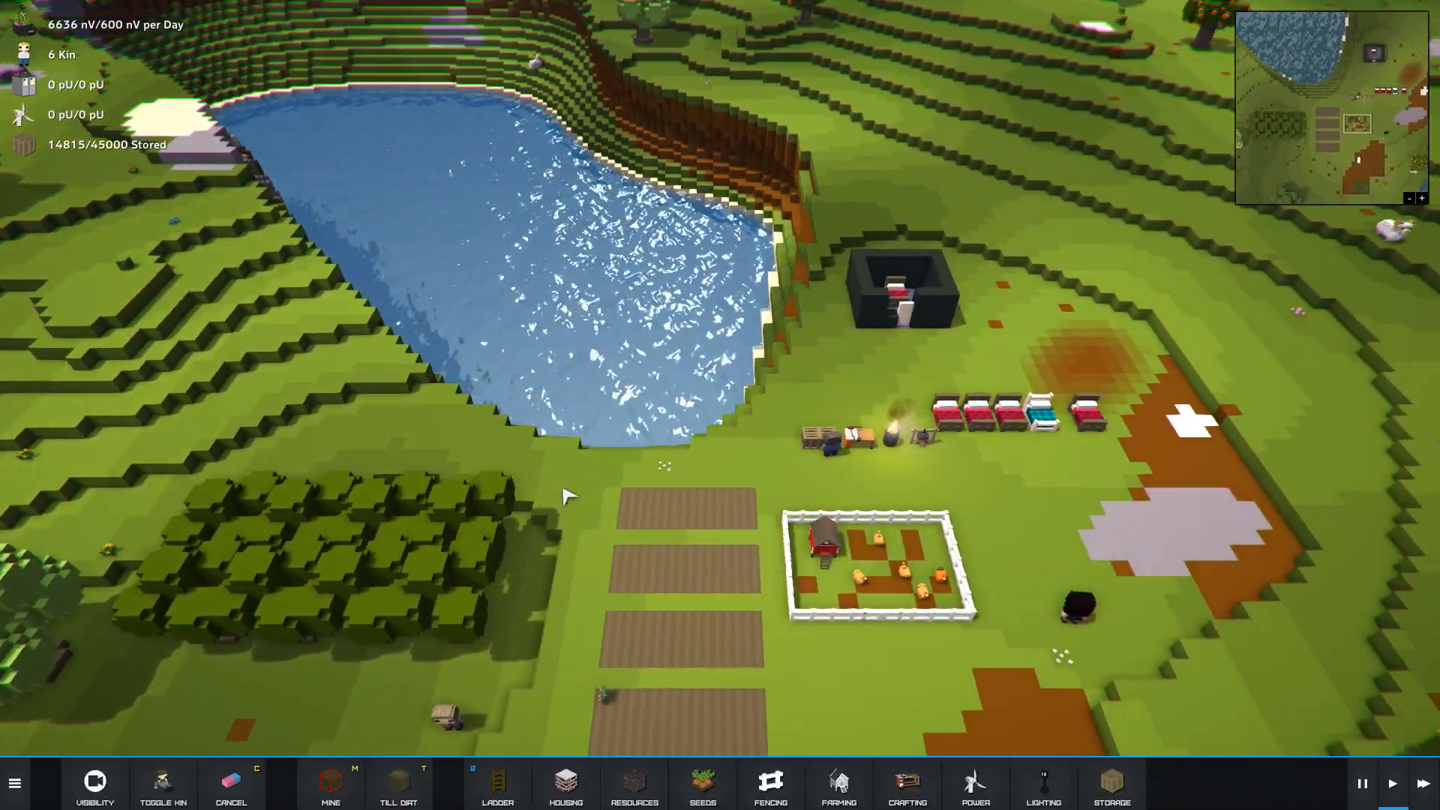
scroll(586, 444, "up", 3)
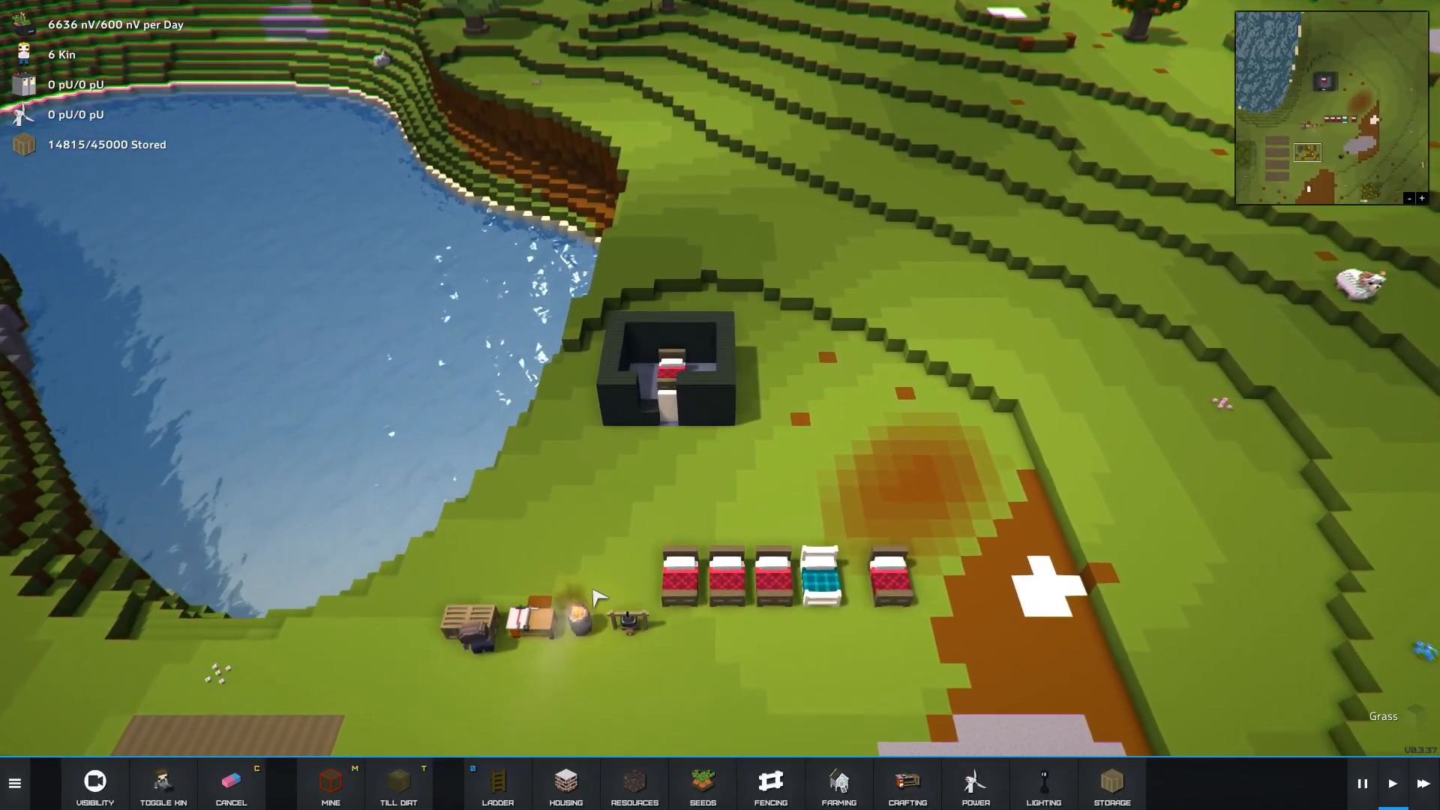
left_click(566, 785)
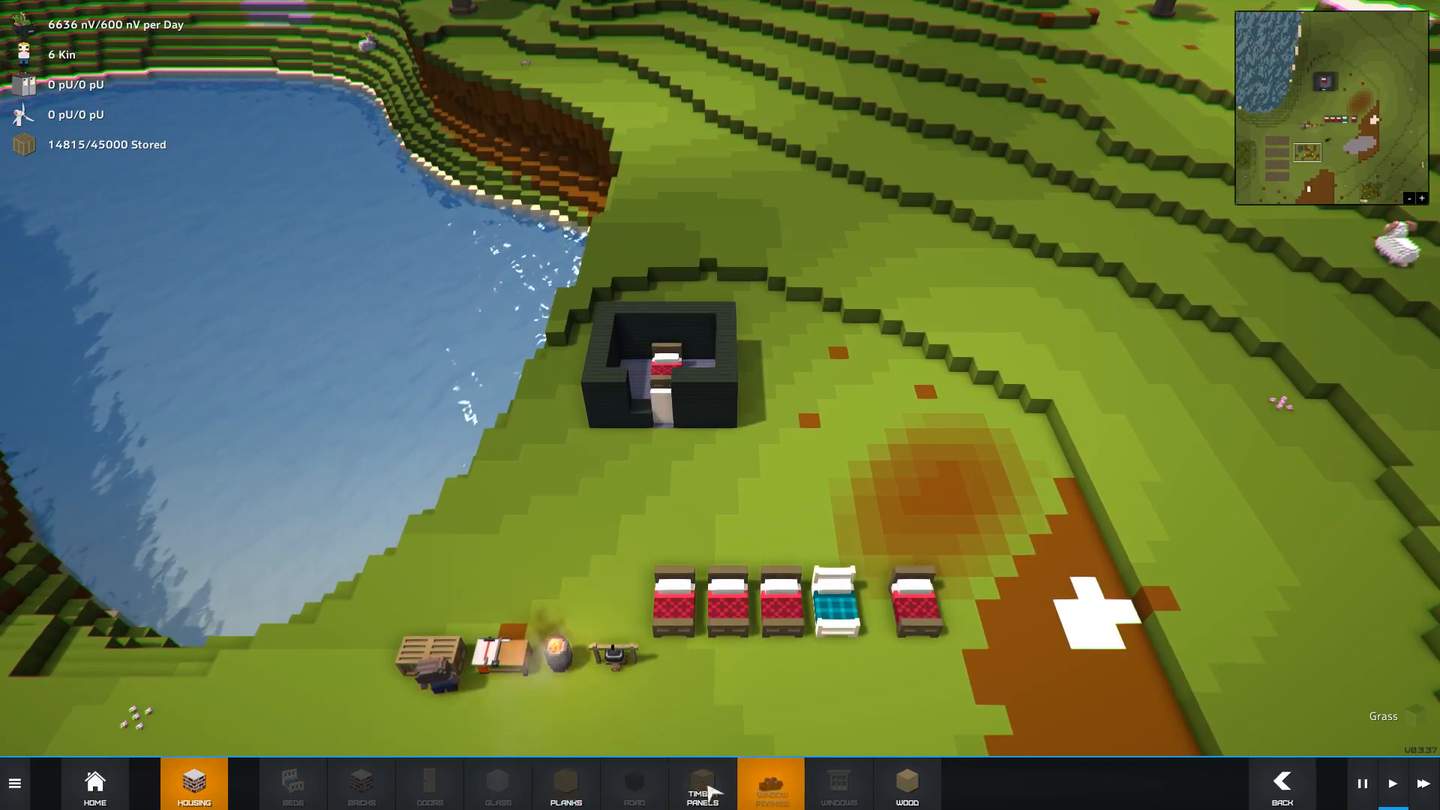
left_click(565, 795)
left_click(294, 784)
scroll(646, 490, "up", 2)
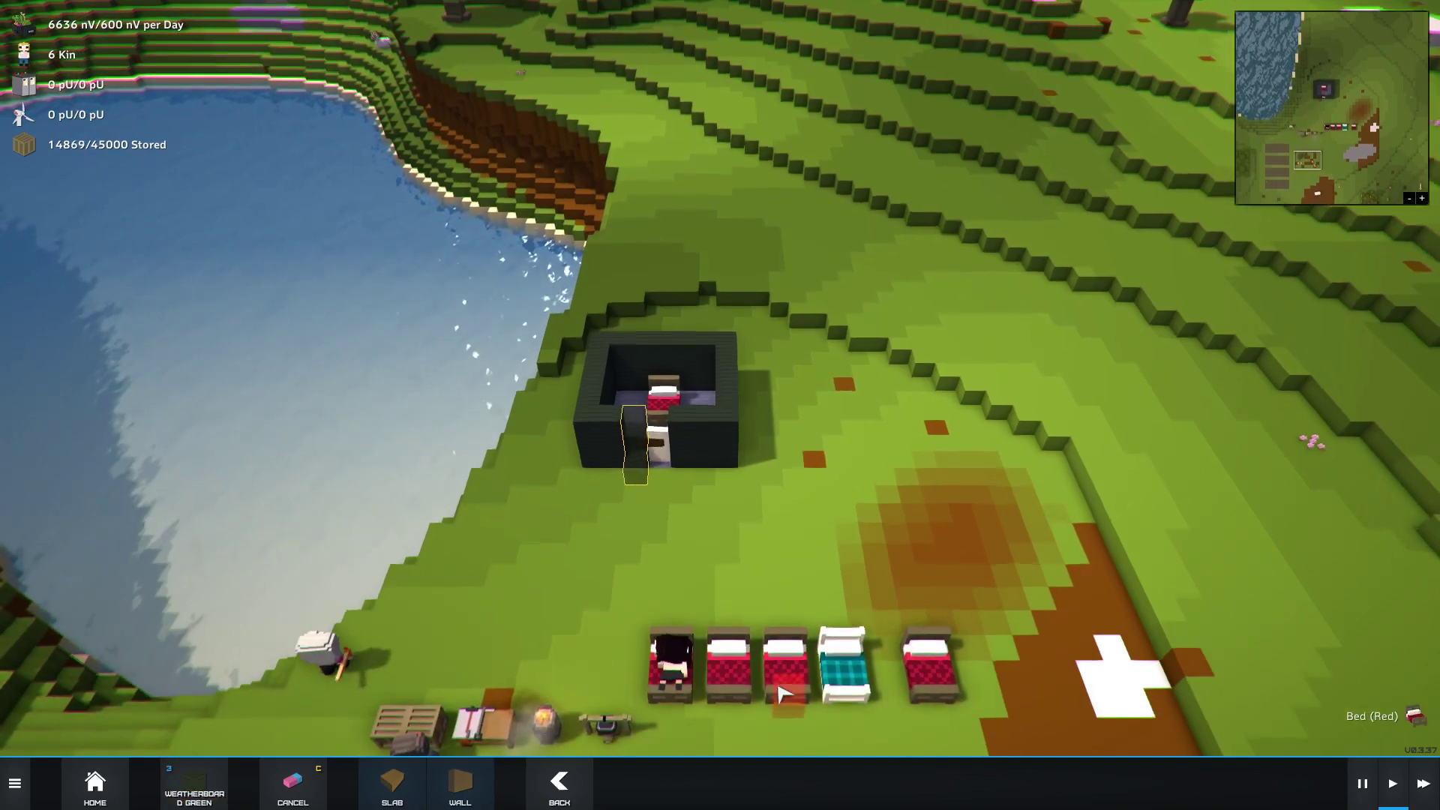
- Plan green weatherboard blocks in the stone shelter's doorway and remove one extra block
left_click_drag(777, 743, 709, 694)
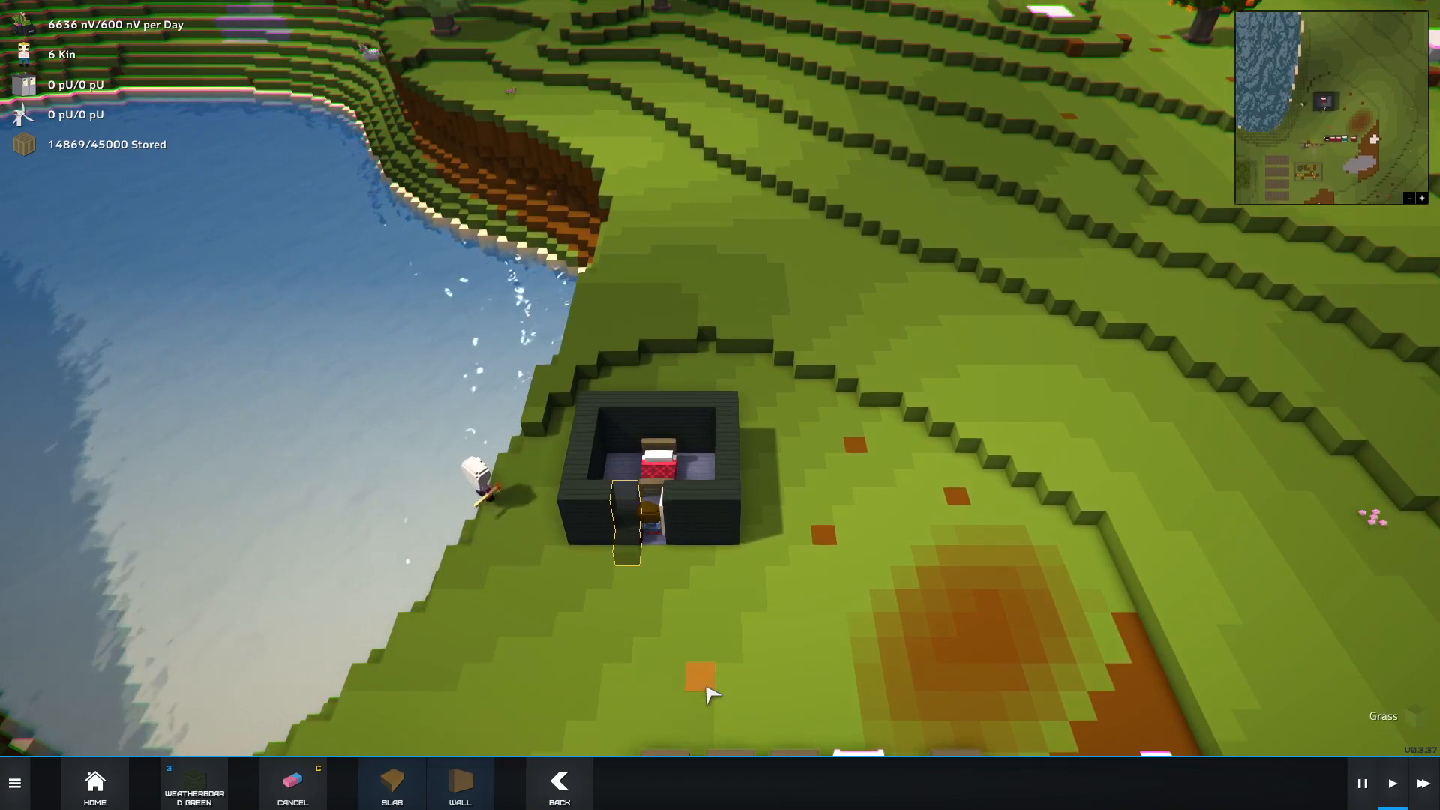
left_click_drag(682, 694, 684, 631)
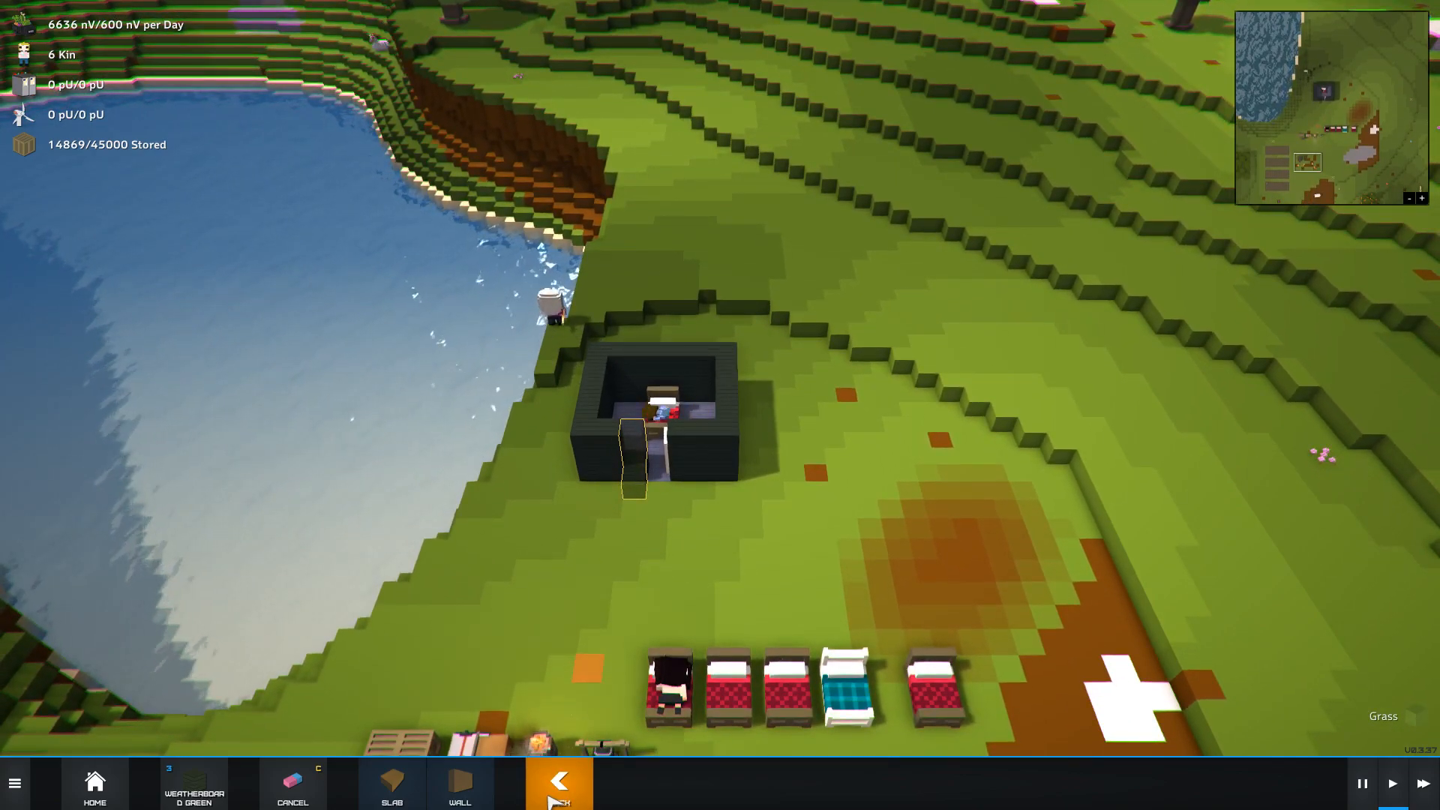
left_click(197, 785)
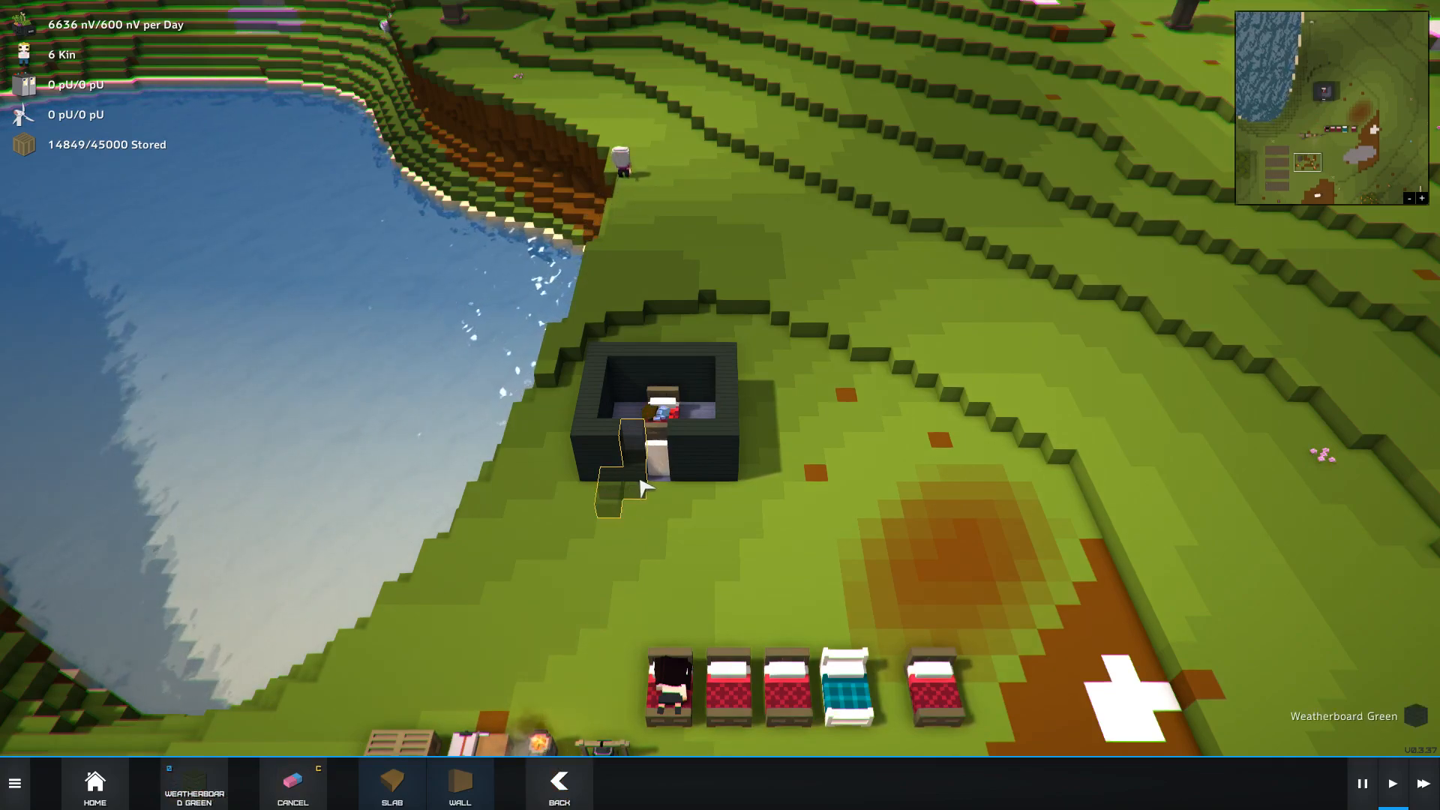
left_click(645, 487)
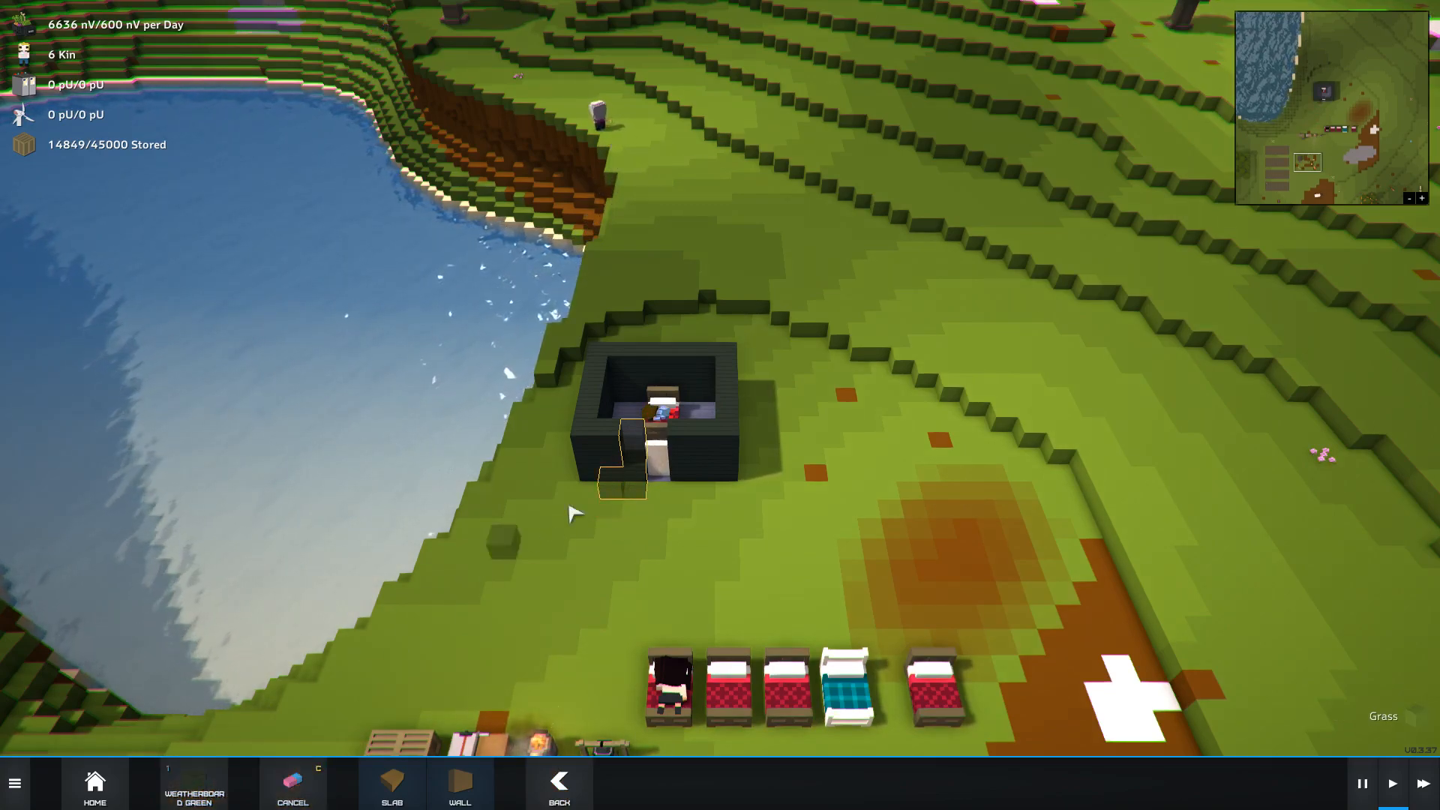
scroll(573, 718, "down", 2)
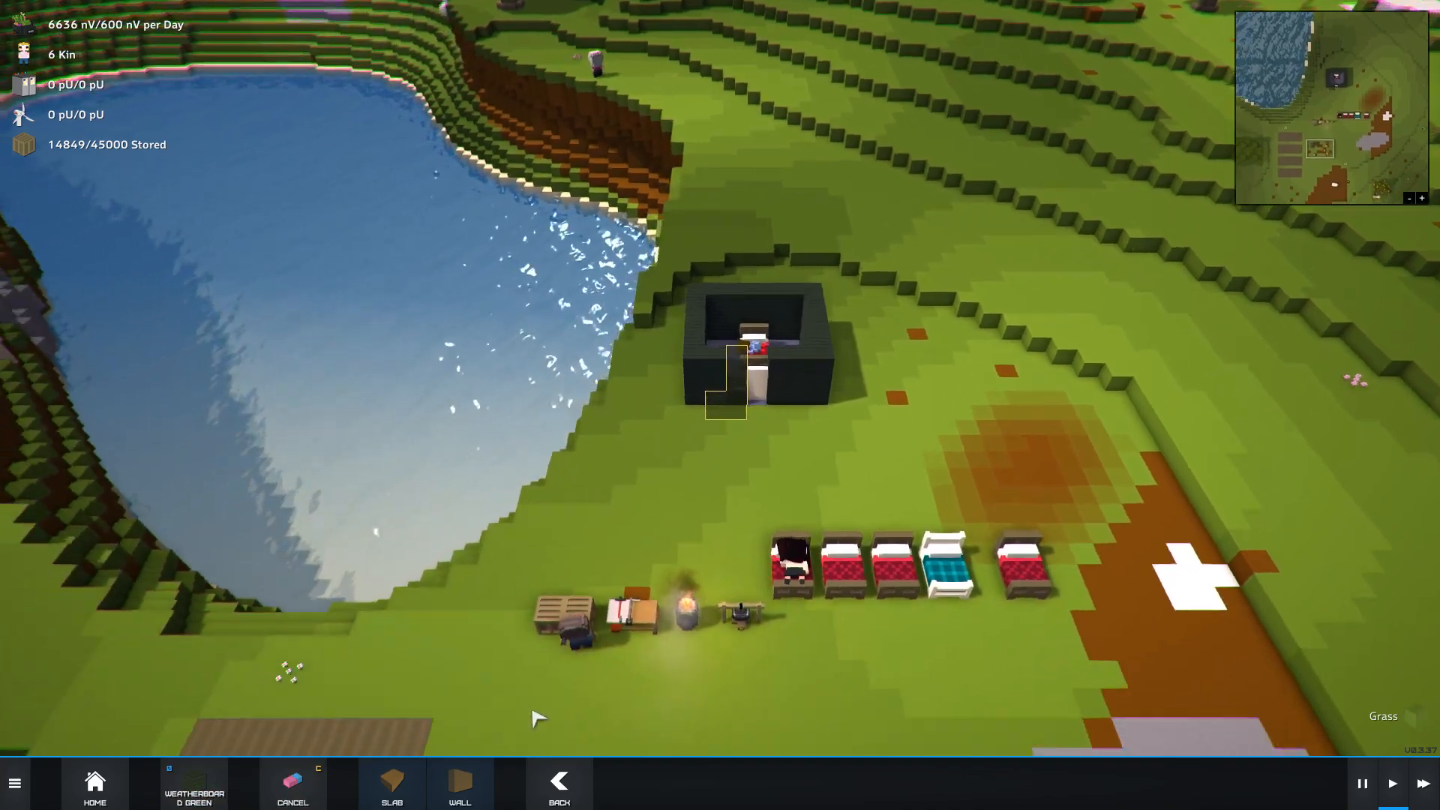
scroll(536, 718, "down", 3)
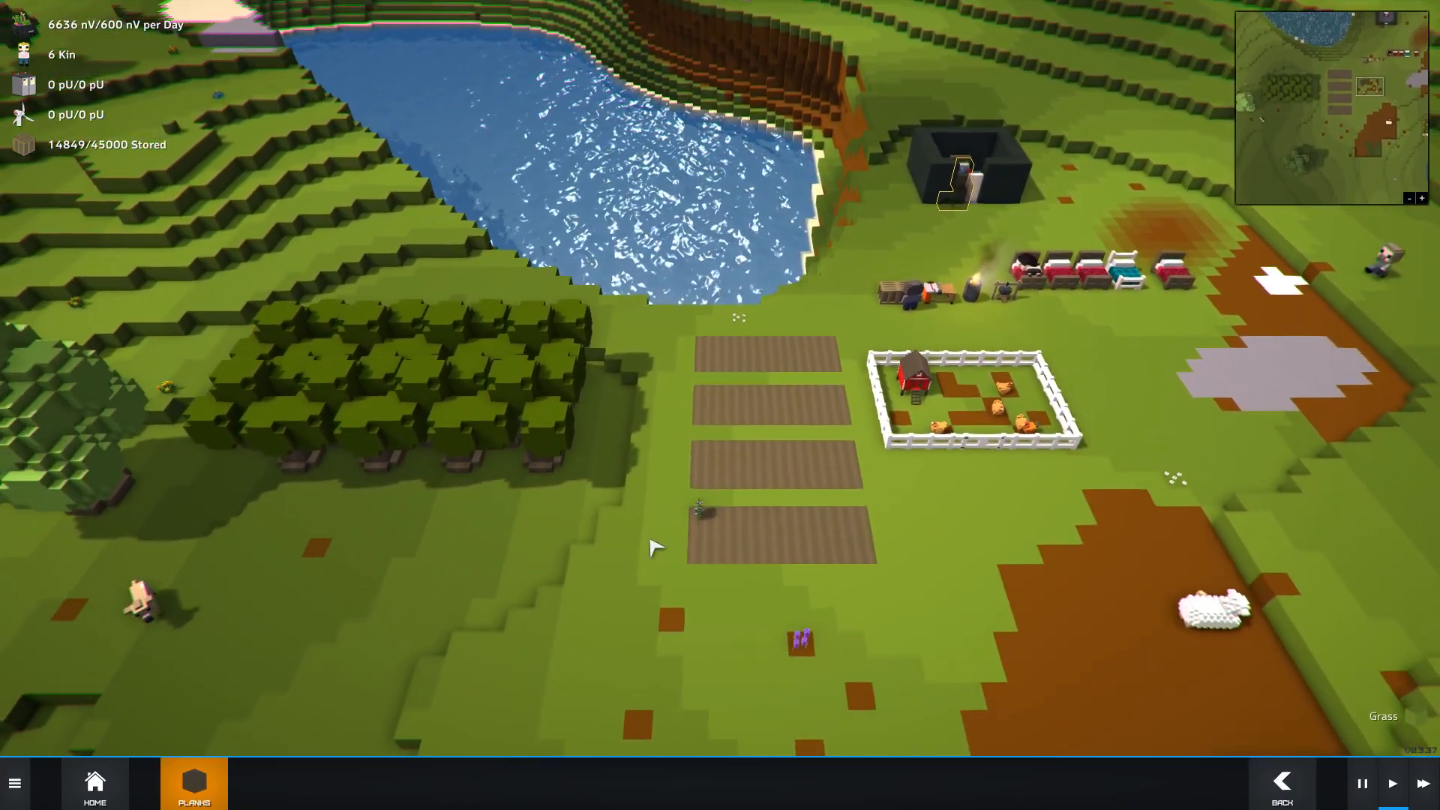
scroll(654, 548, "down", 1)
scroll(709, 509, "down", 3)
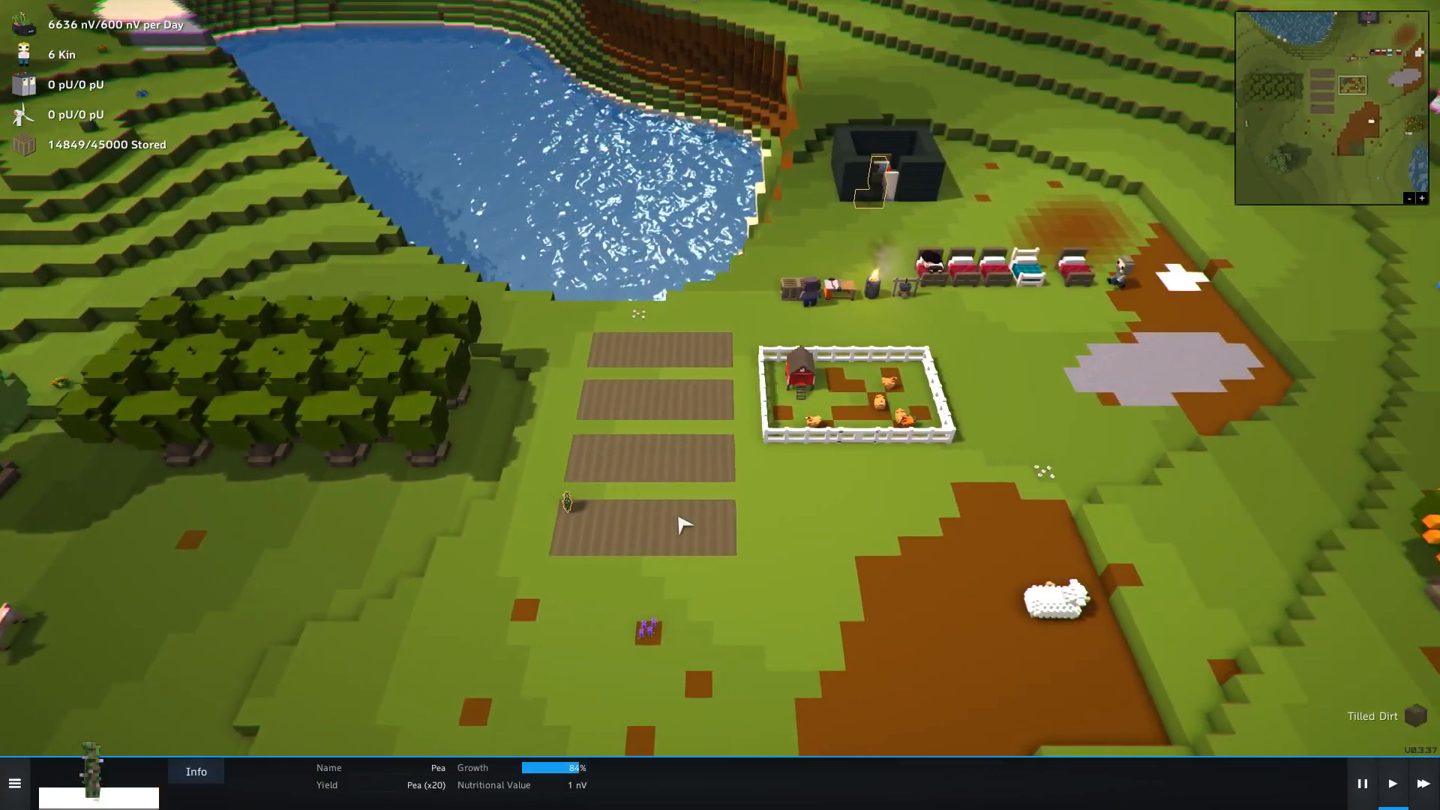
scroll(675, 541, "down", 3)
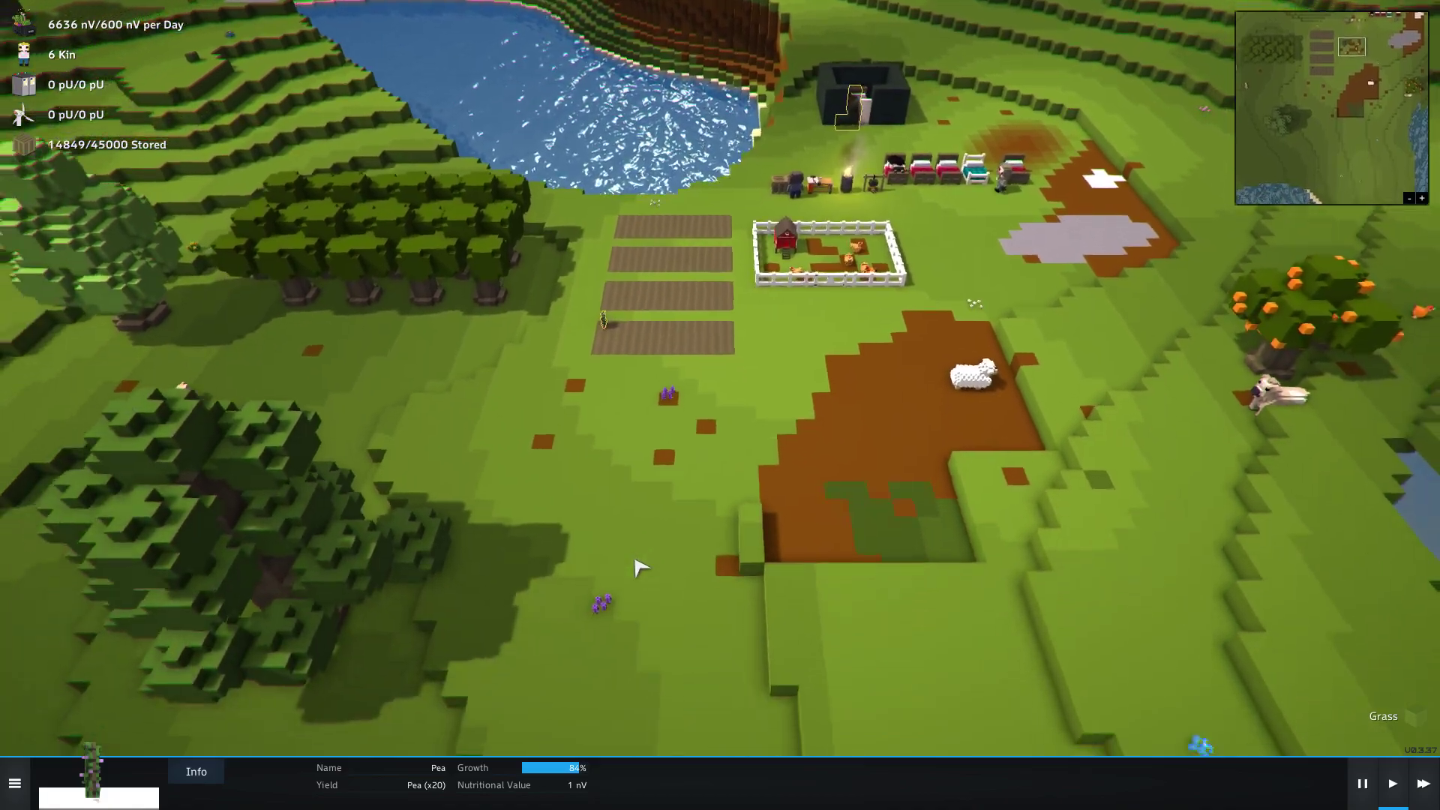
- Inspect the Robinia Tree, then select the fully grown Oak Tree near the village
key("a")
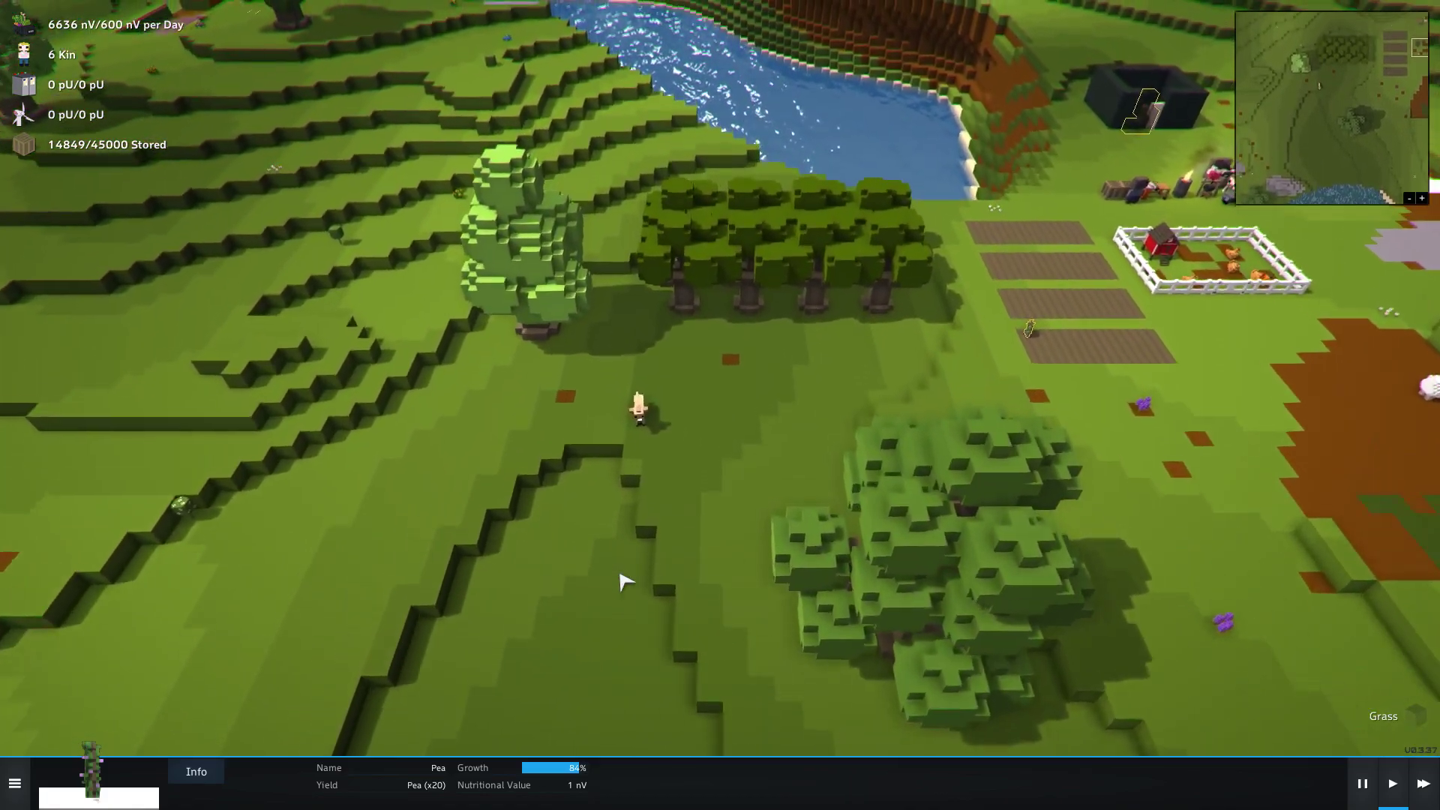
key("w")
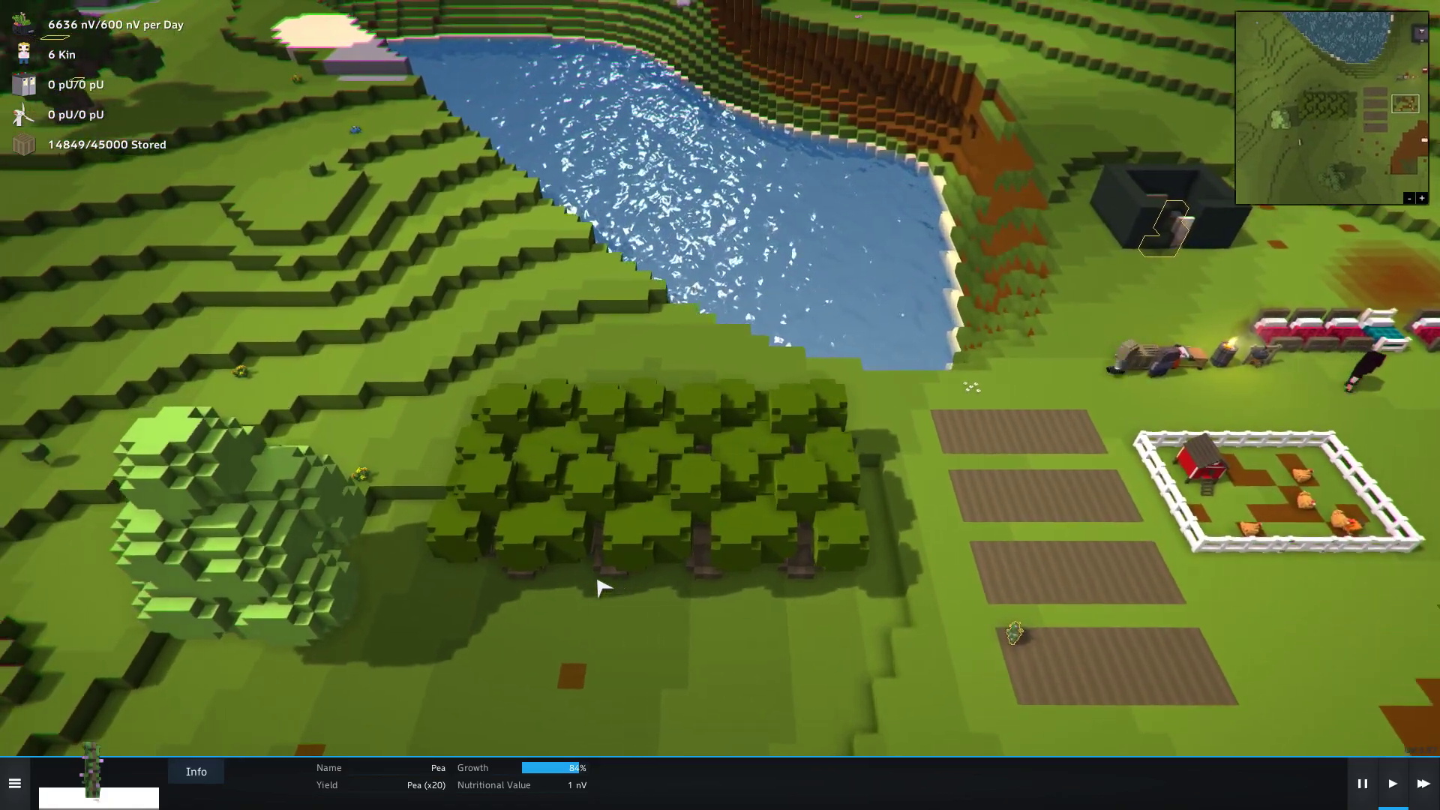
scroll(602, 586, "up", 3)
left_click(470, 560)
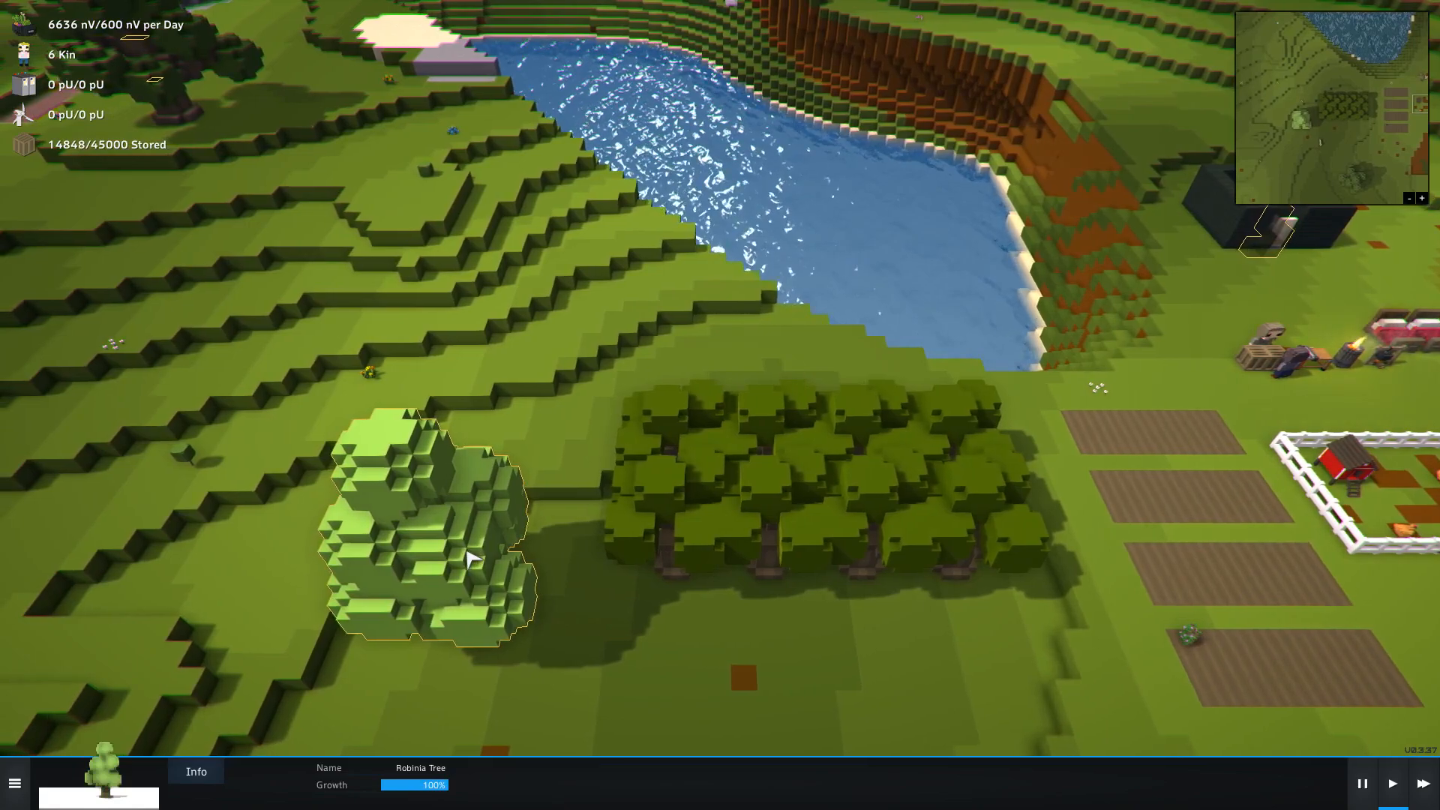
scroll(471, 559, "down", 5)
key("s")
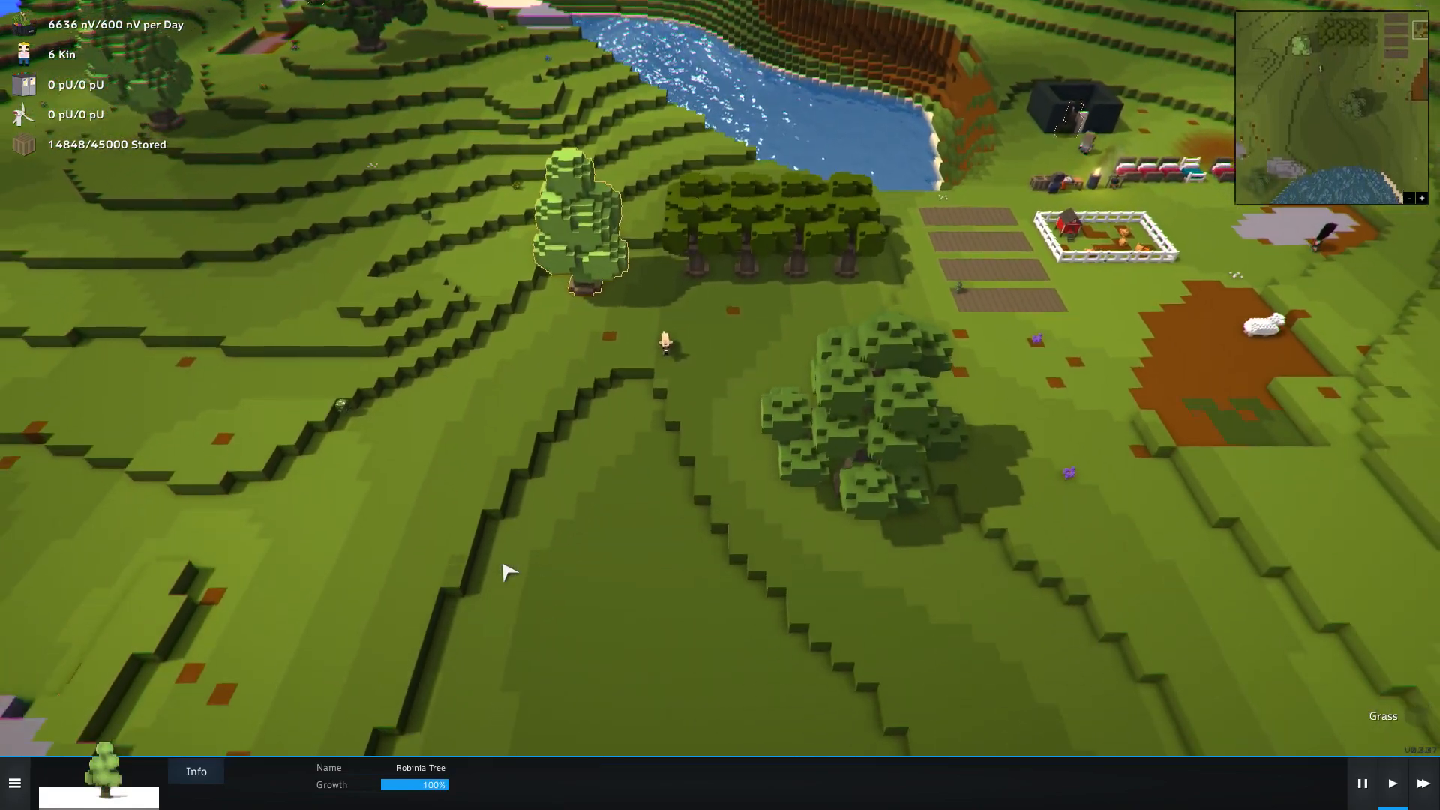
left_click(836, 309)
key("d")
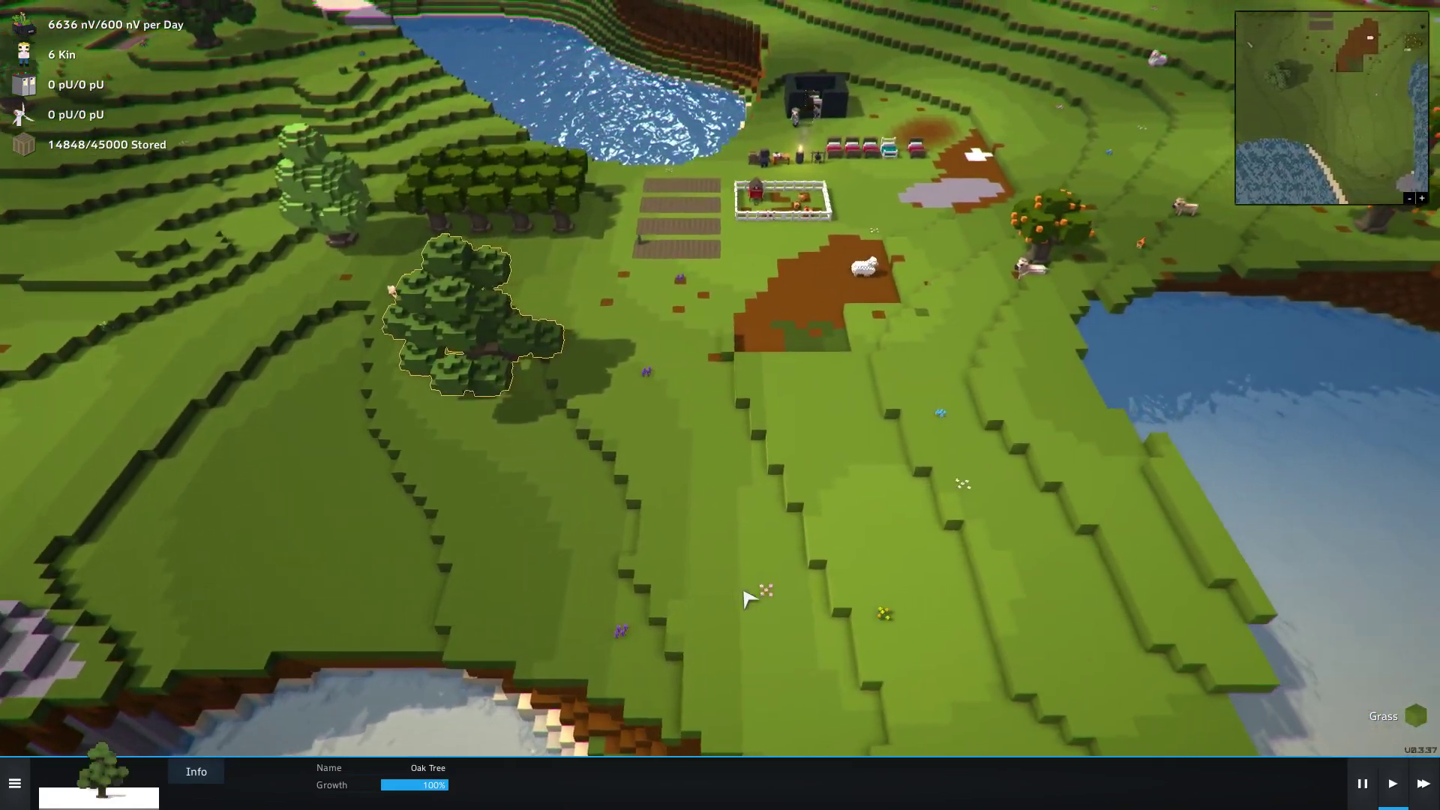
key("w")
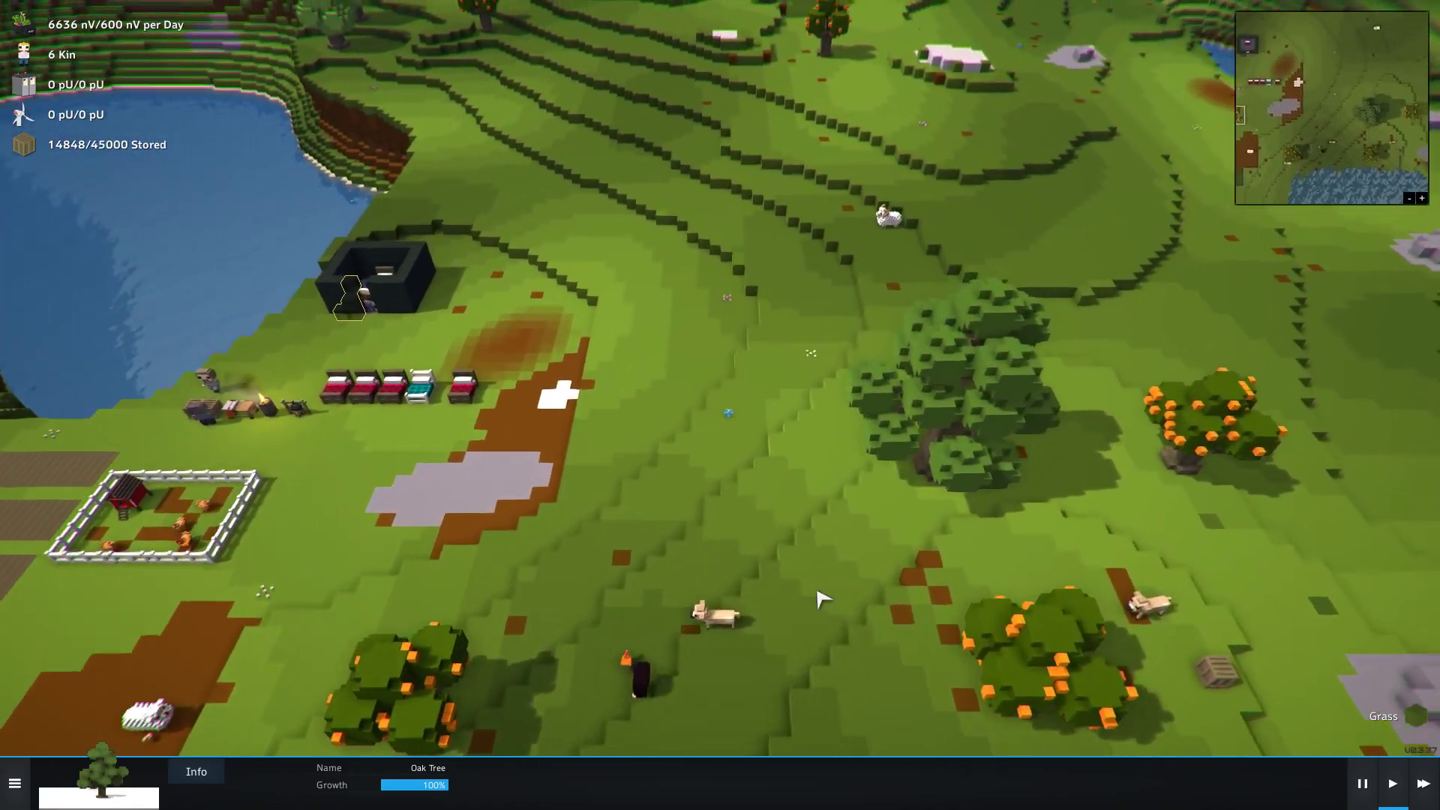
- Show the oak's chop and harvest options, then open the colony inventory (I)
left_click(823, 600)
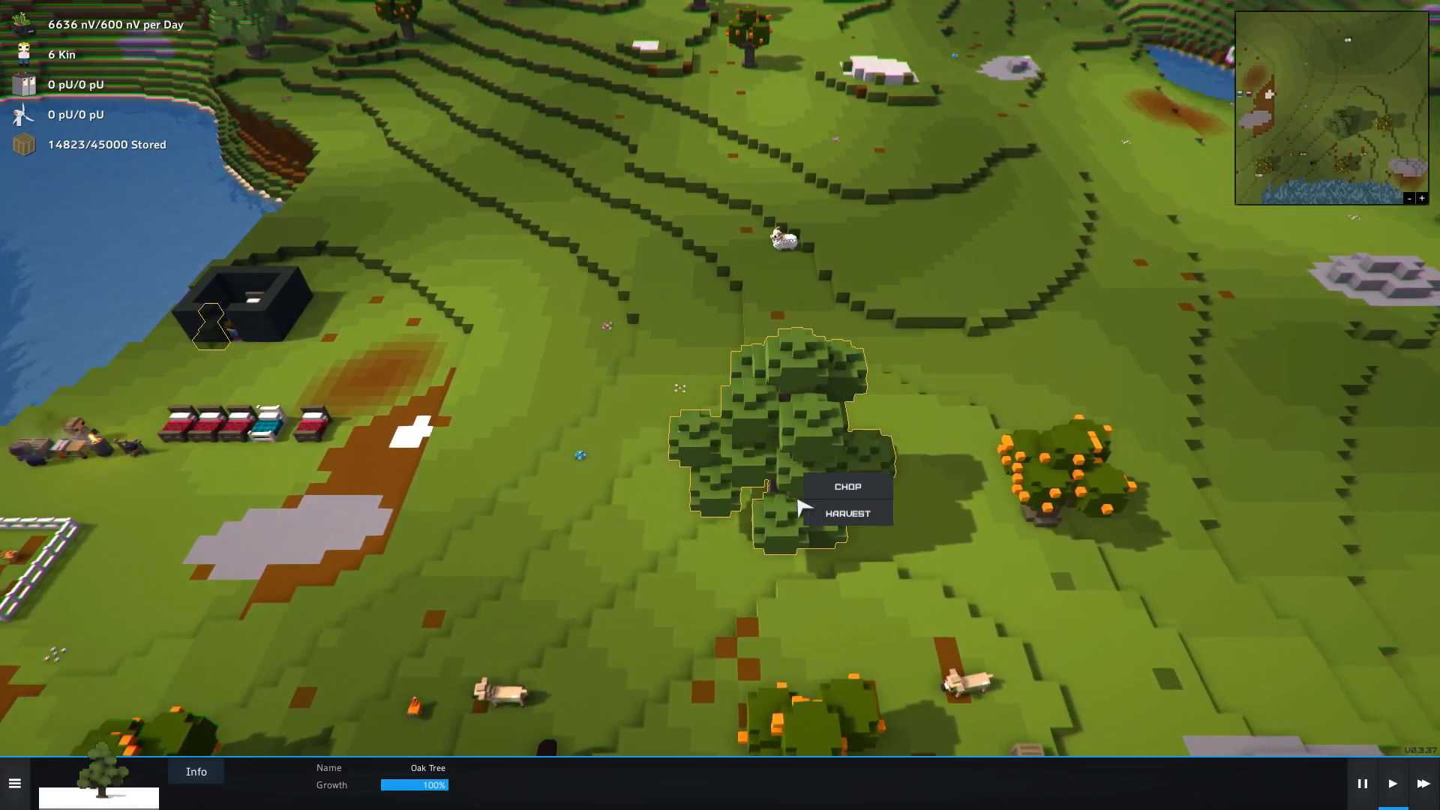
key("d")
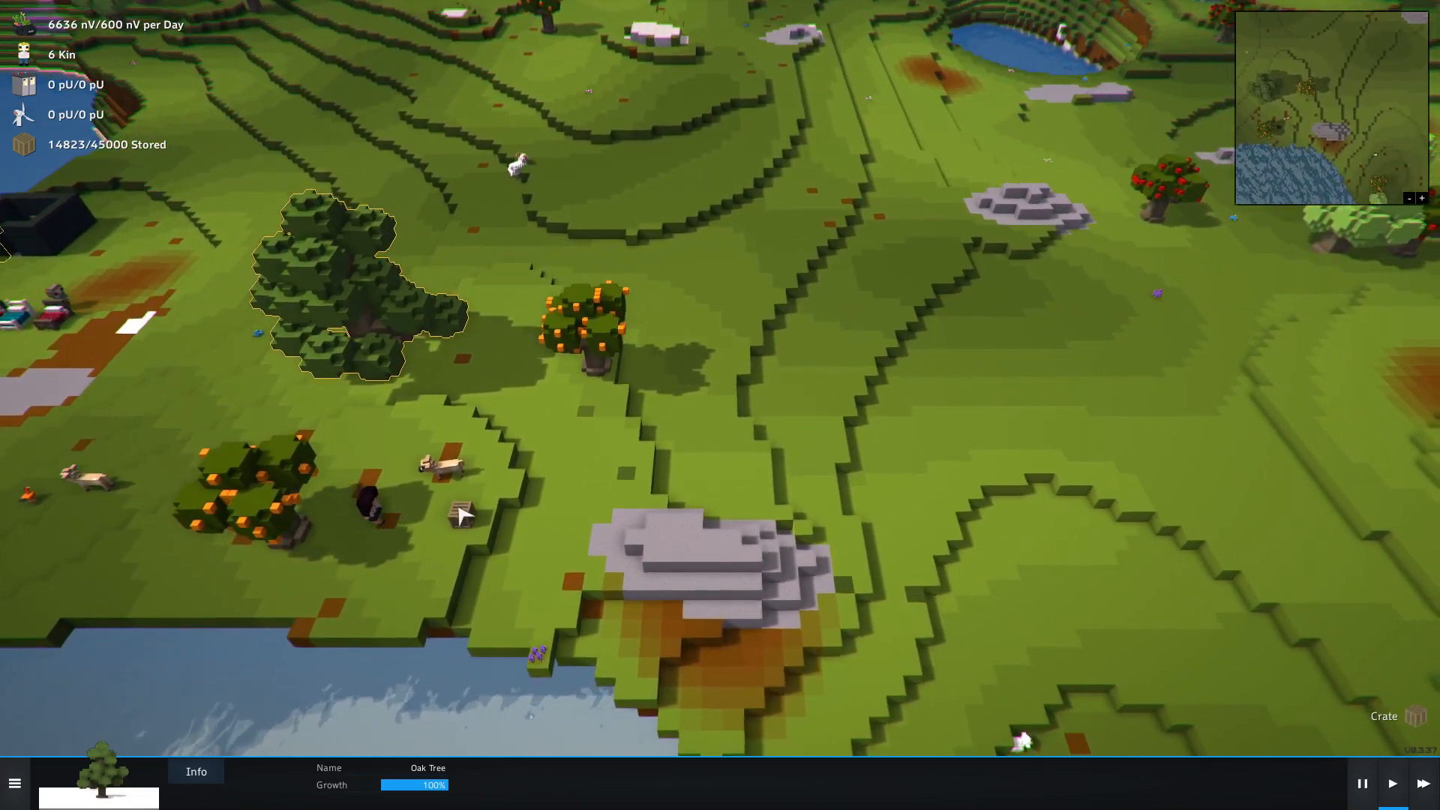
key("i")
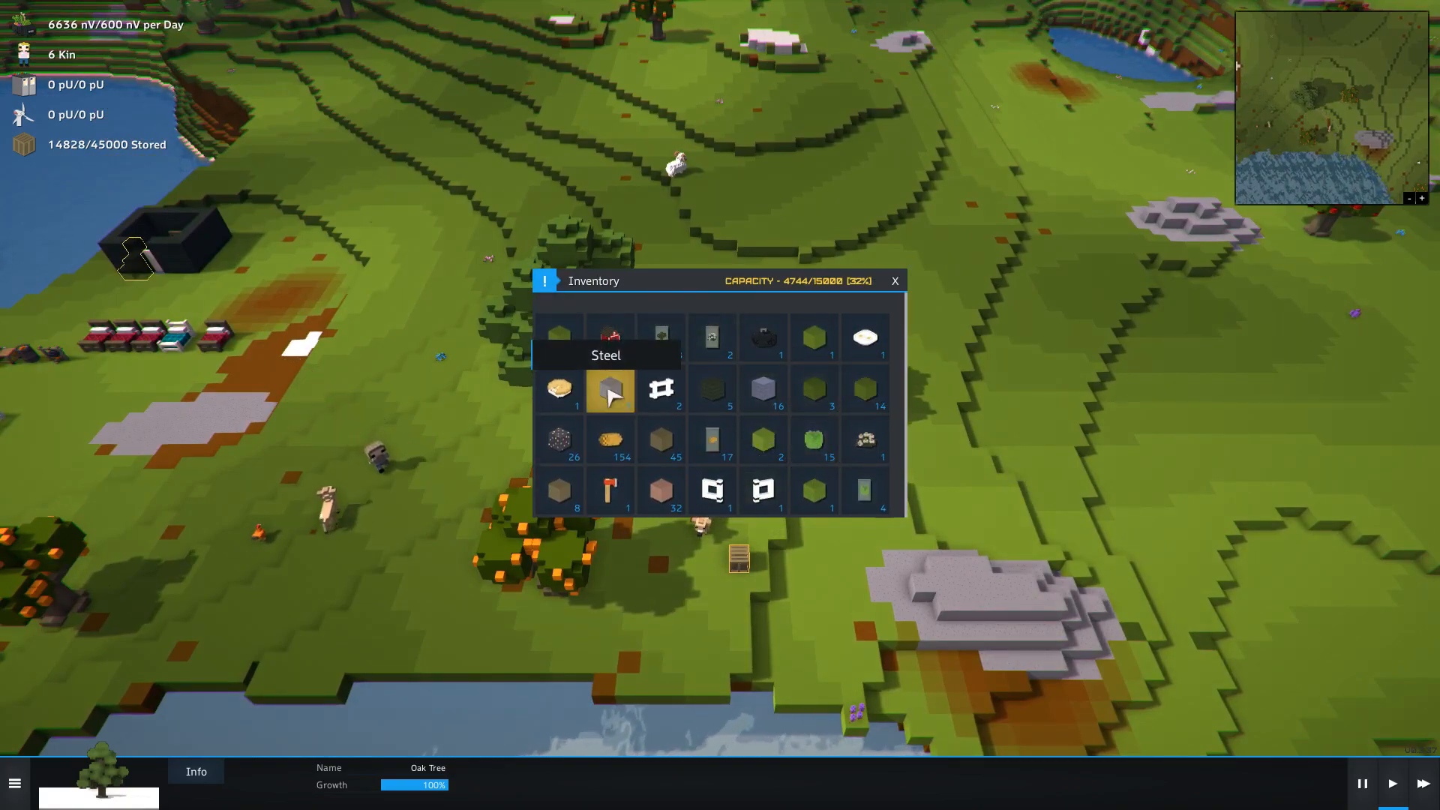
- Close the inventory, browse the slab and wall options and briefly recheck stored goods
key("i")
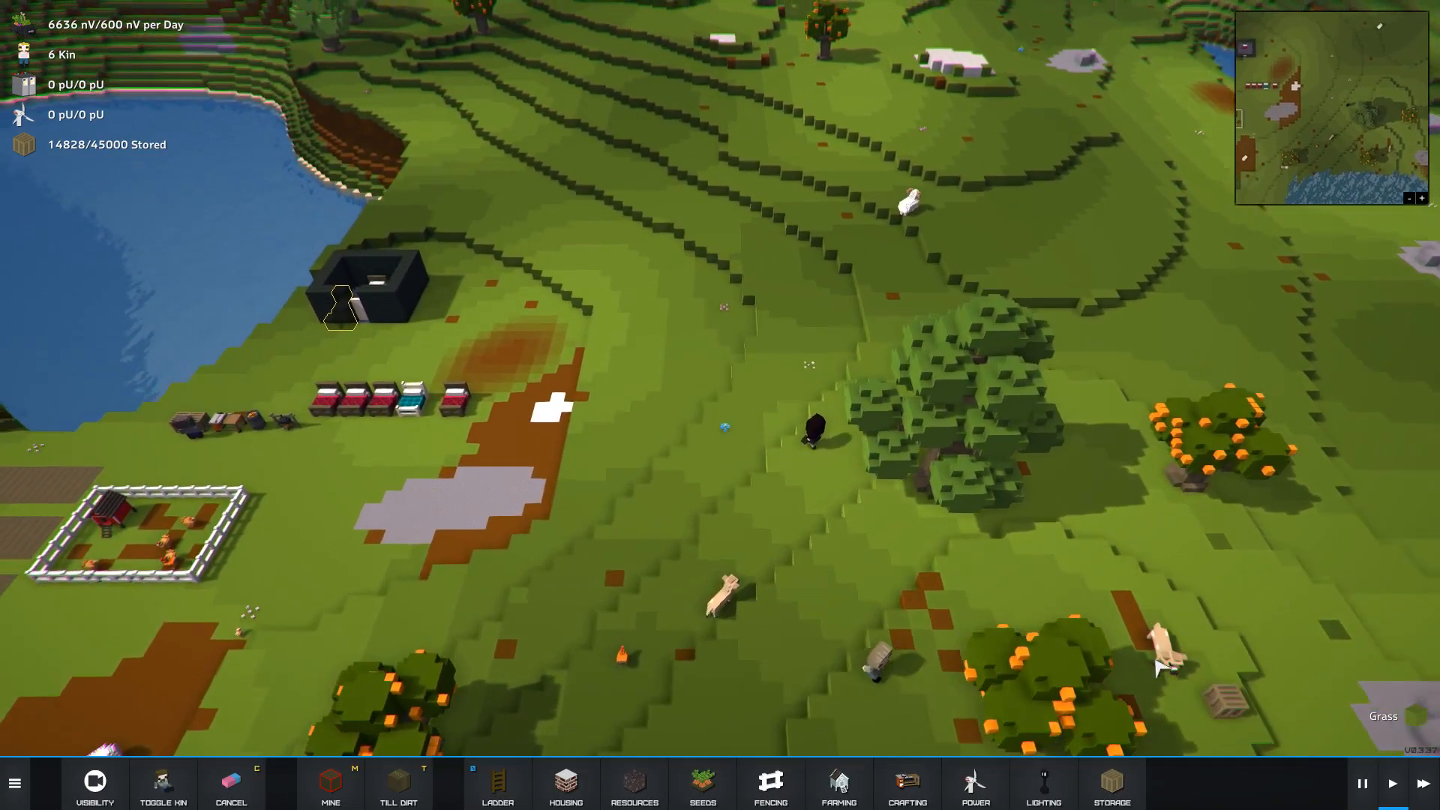
key("a")
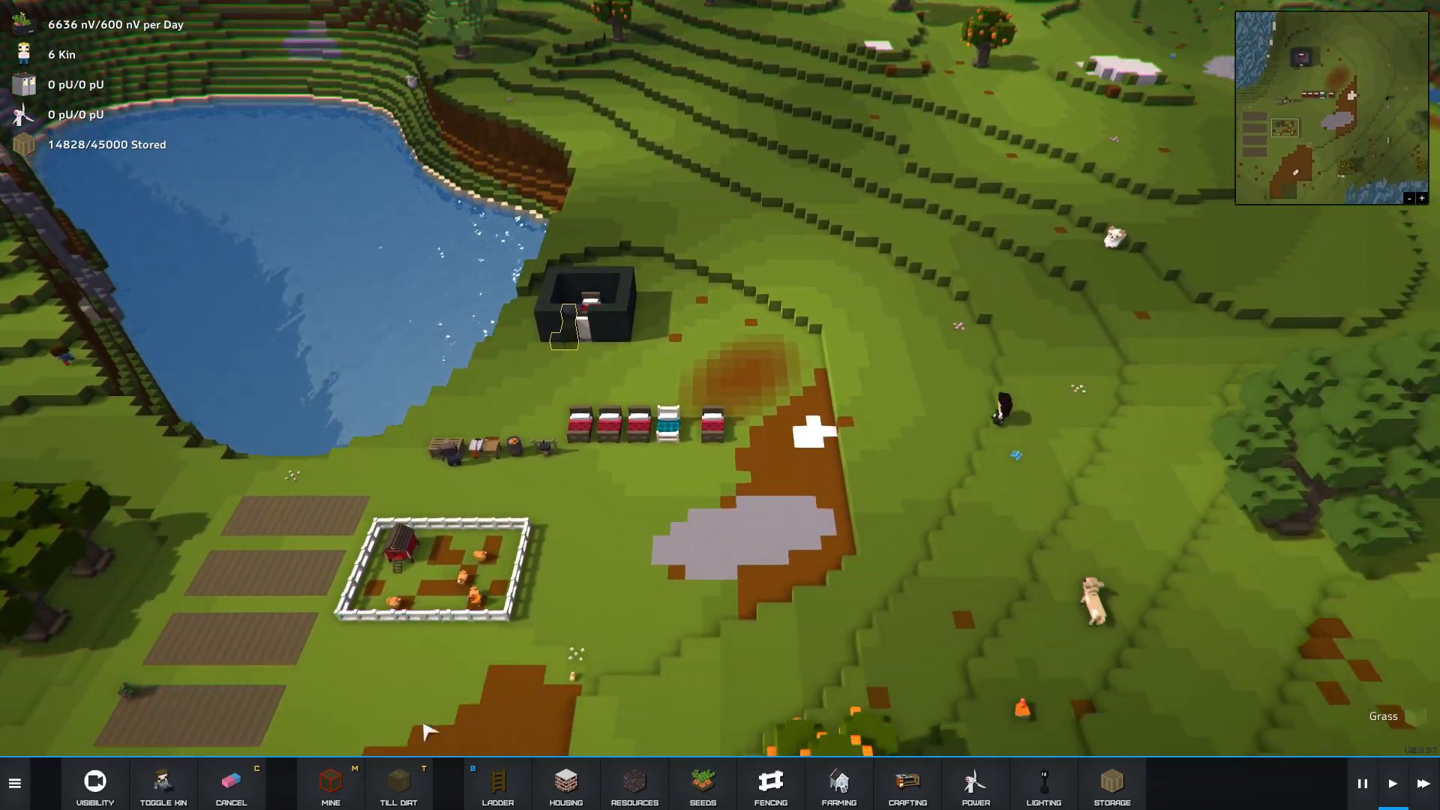
key("d")
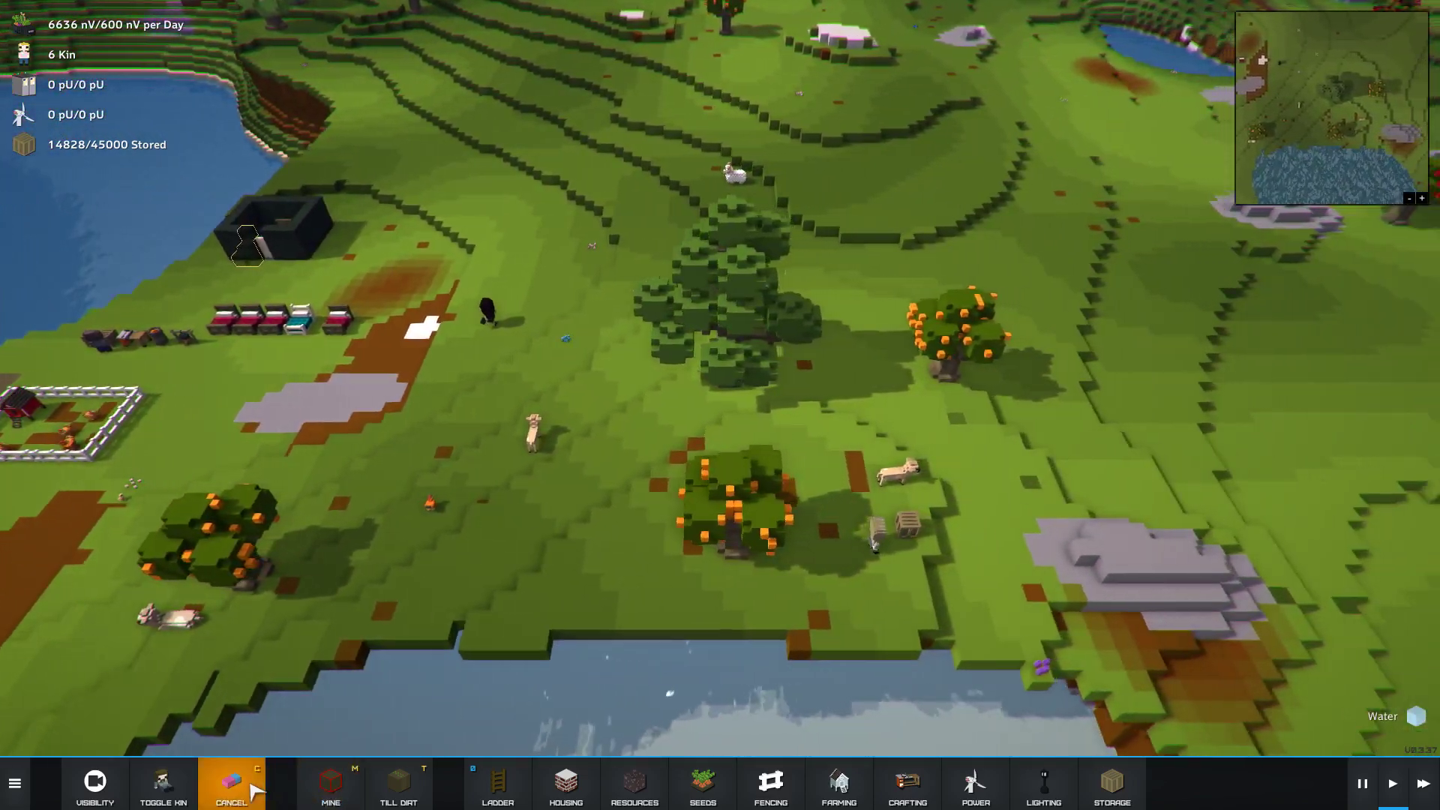
left_click(330, 783)
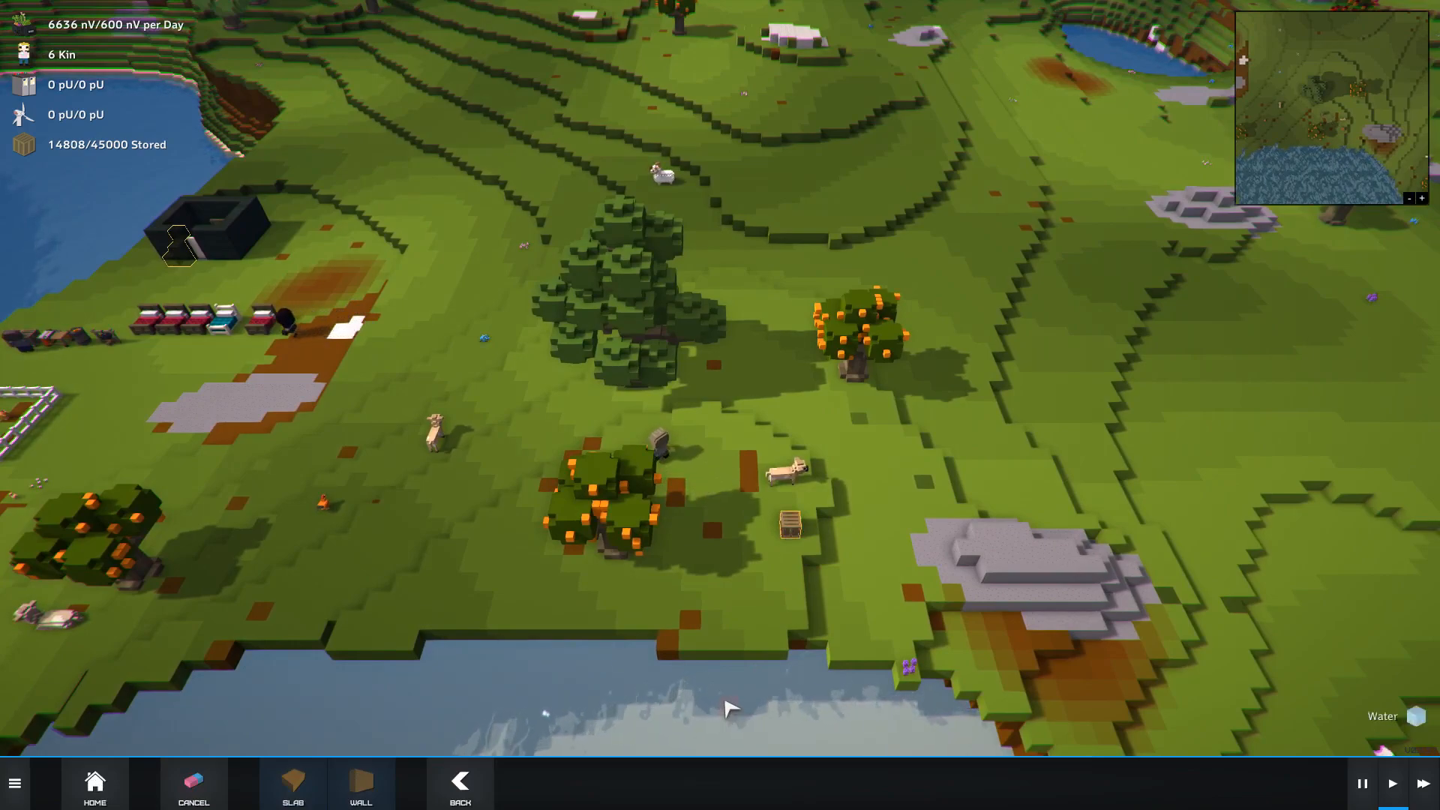
key("Escape")
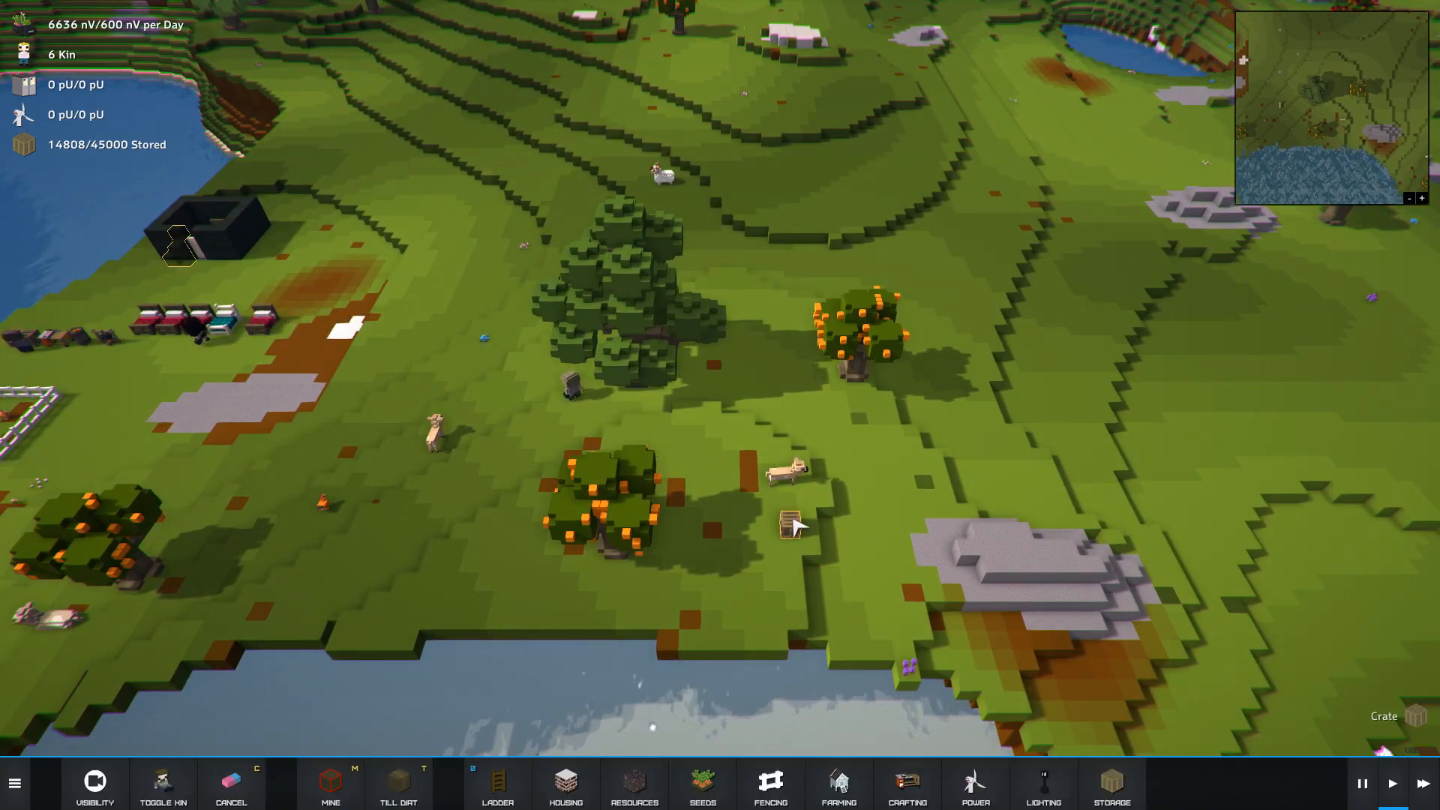
left_click(791, 524)
key("Escape")
scroll(679, 630, "down", 3)
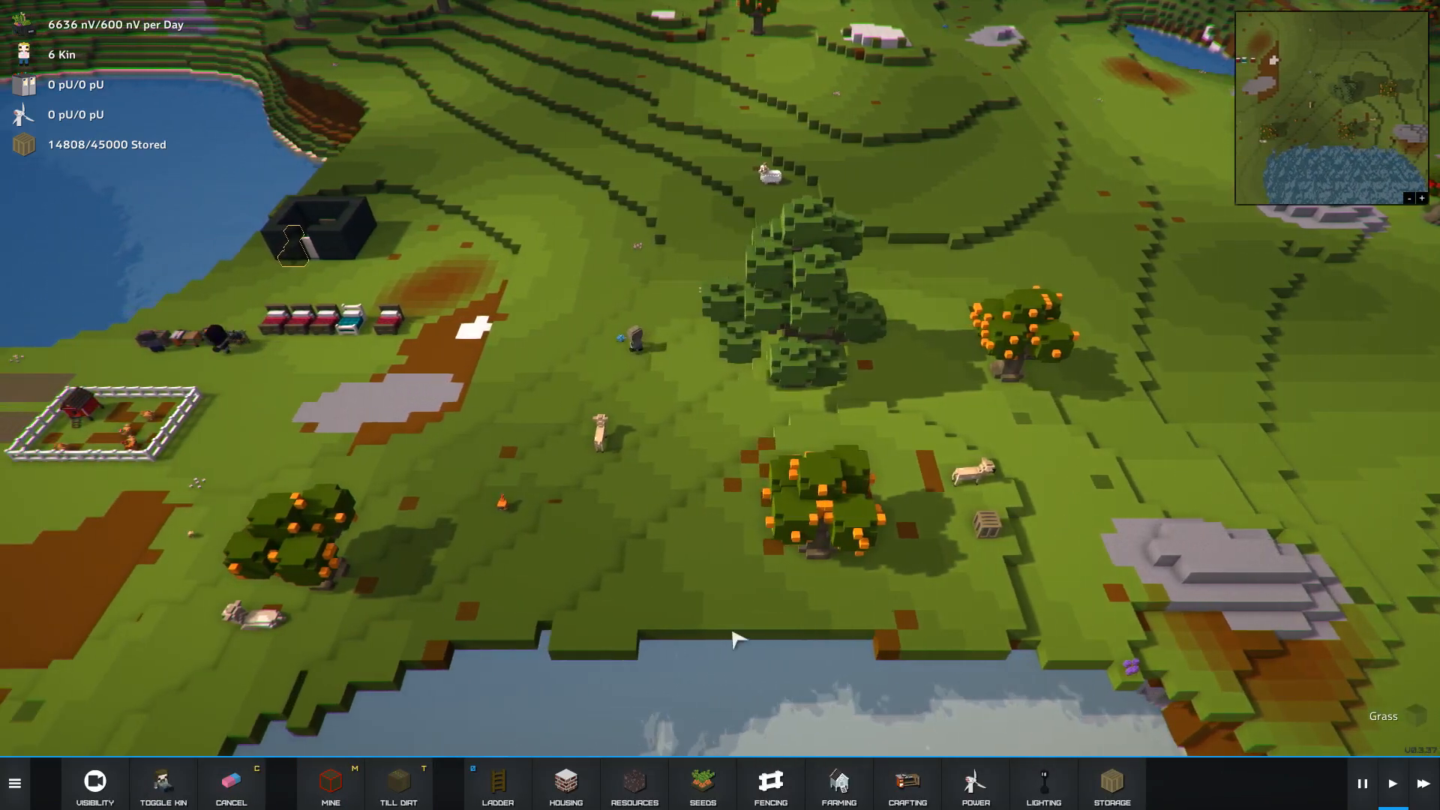
scroll(678, 664, "up", 3)
- Browse the Housing and Mine submenus, return to main categories and pan to the farm
key("b")
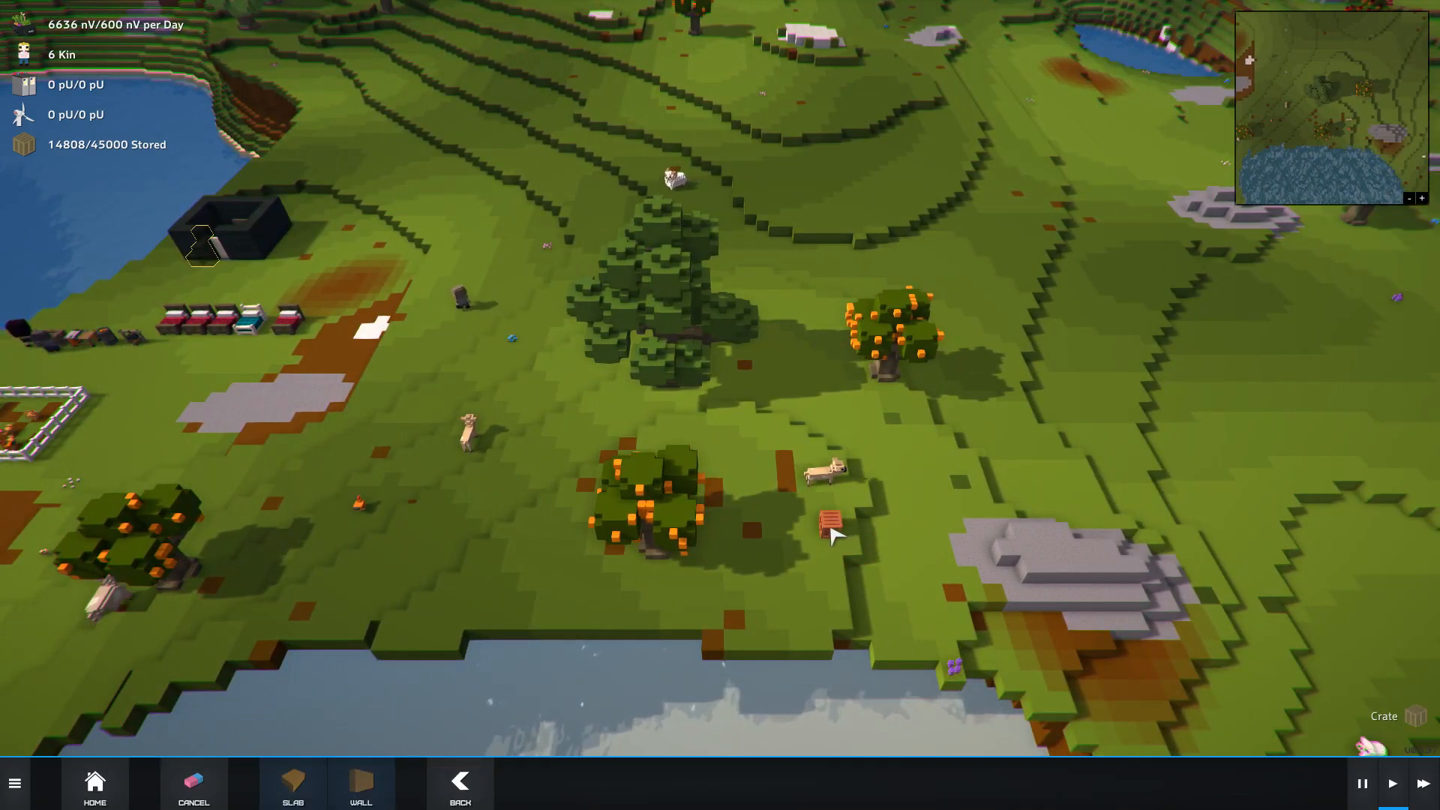
scroll(662, 603, "up", 2)
key("Escape")
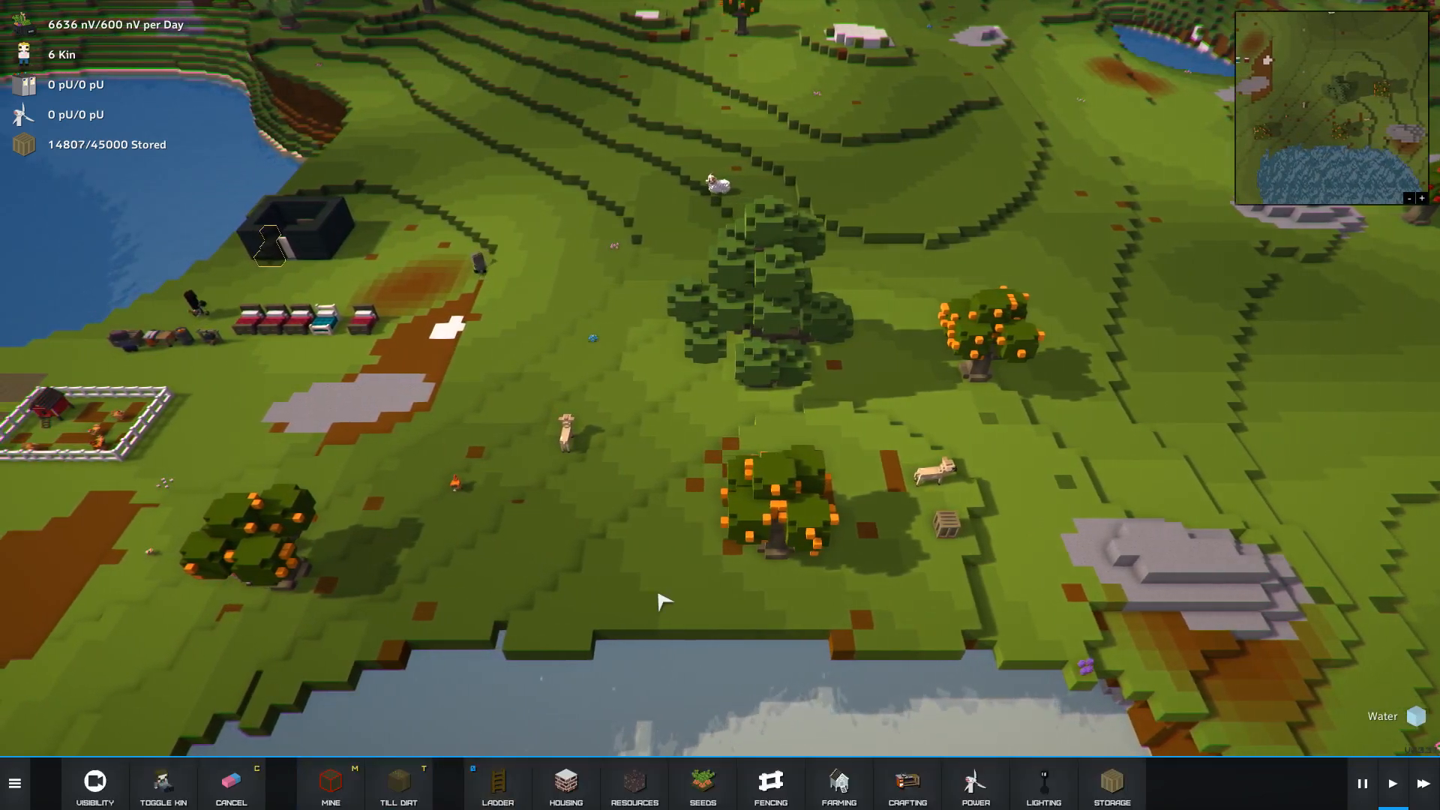
left_click(332, 785)
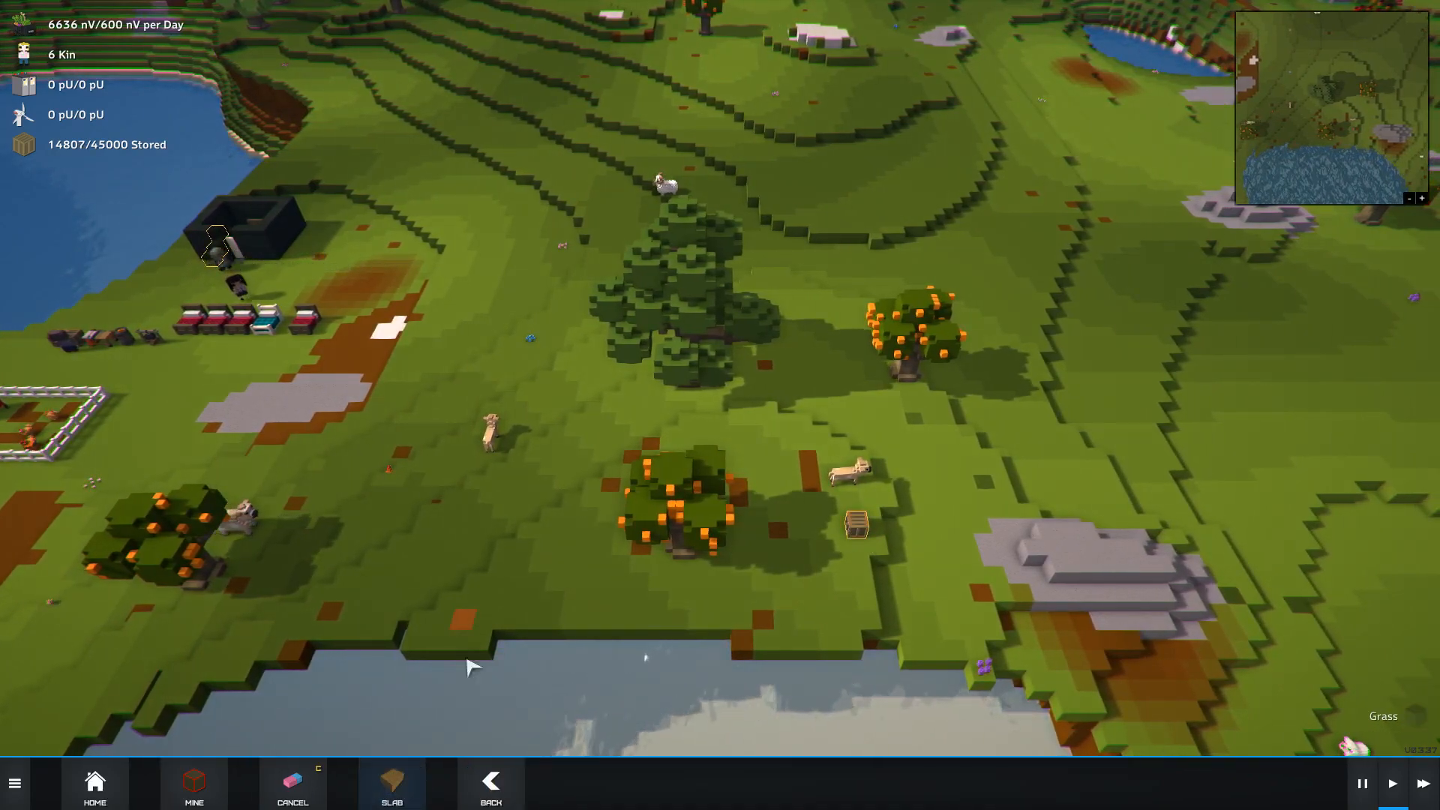
left_click(495, 784)
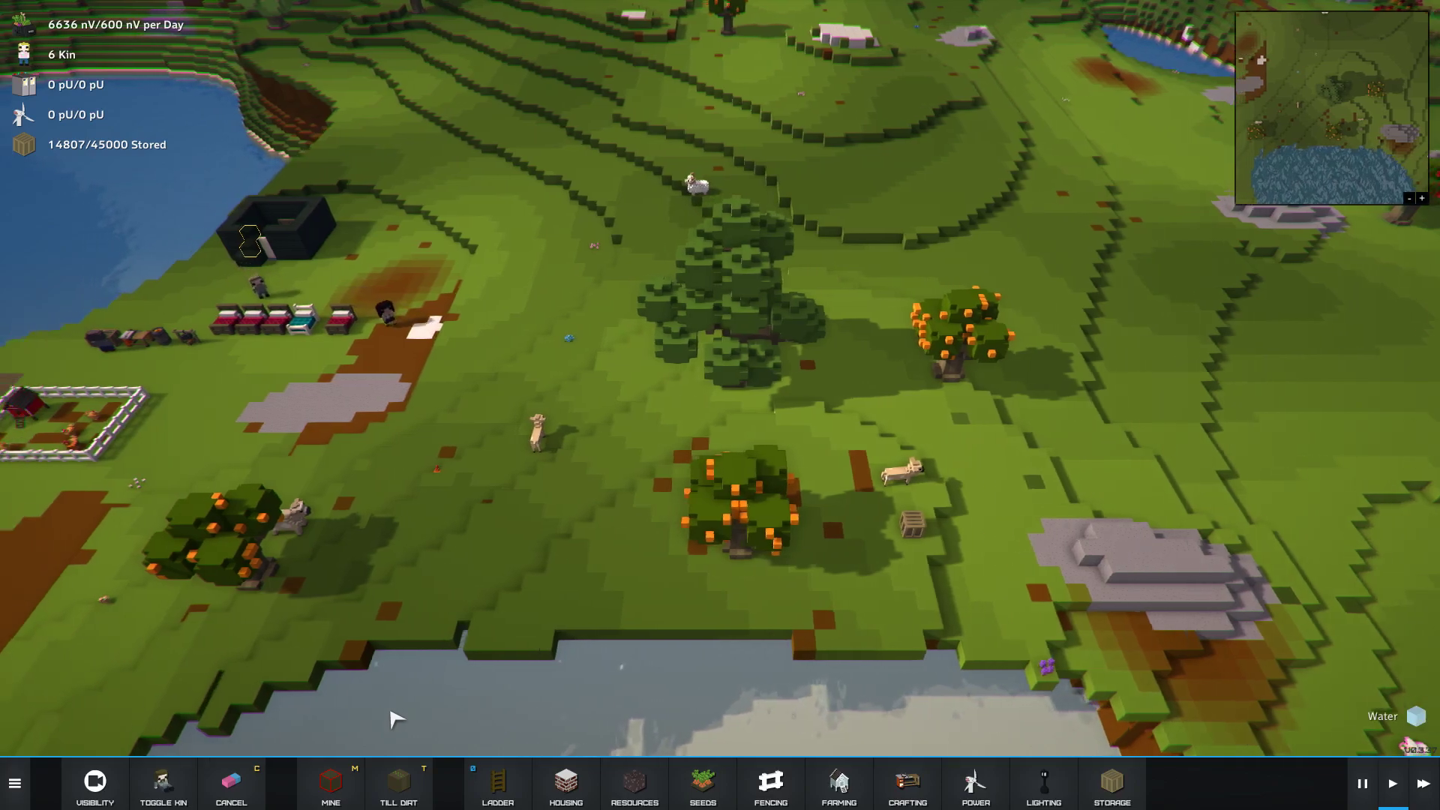
key("a")
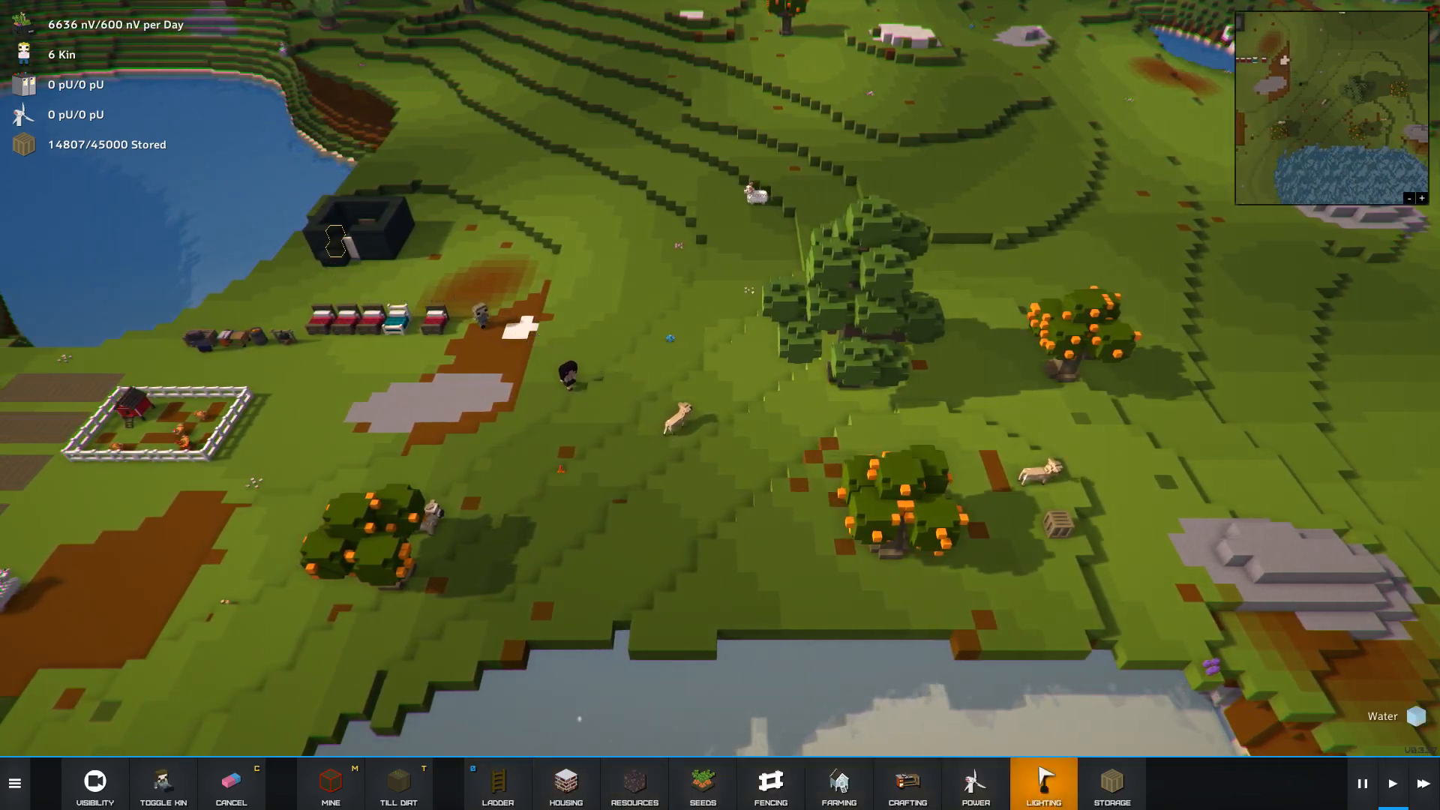
scroll(721, 450, "up", 3)
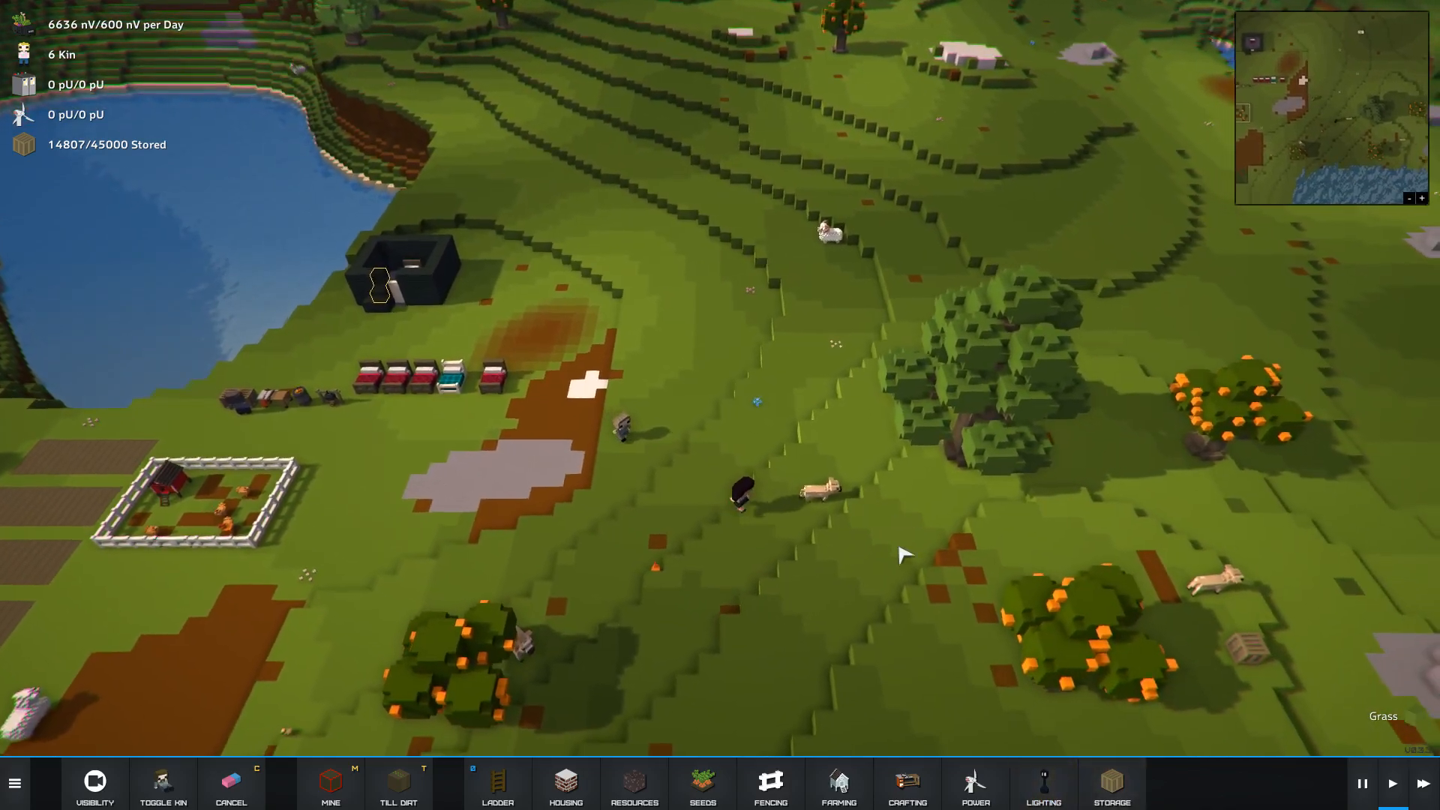
key("a")
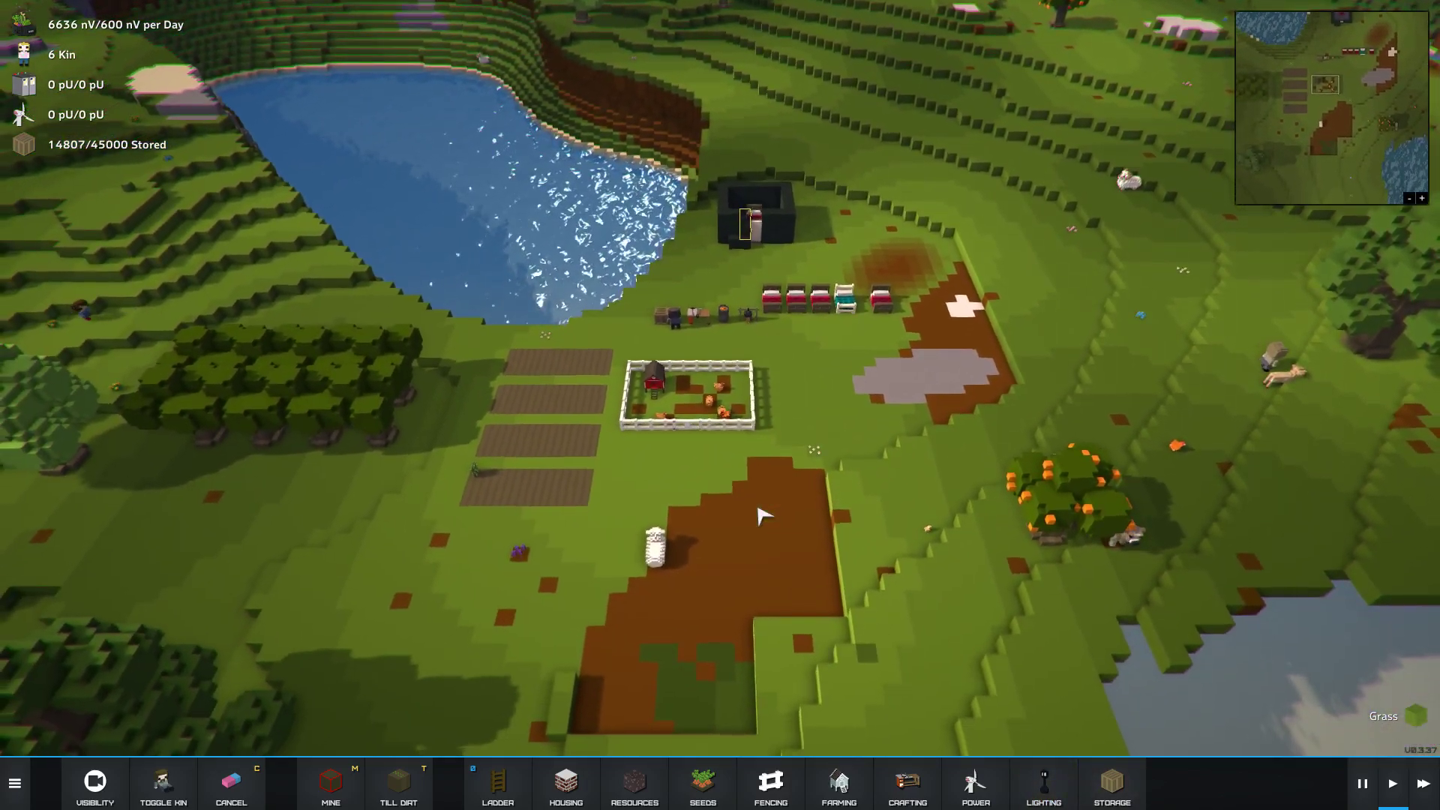
scroll(762, 518, "up", 2)
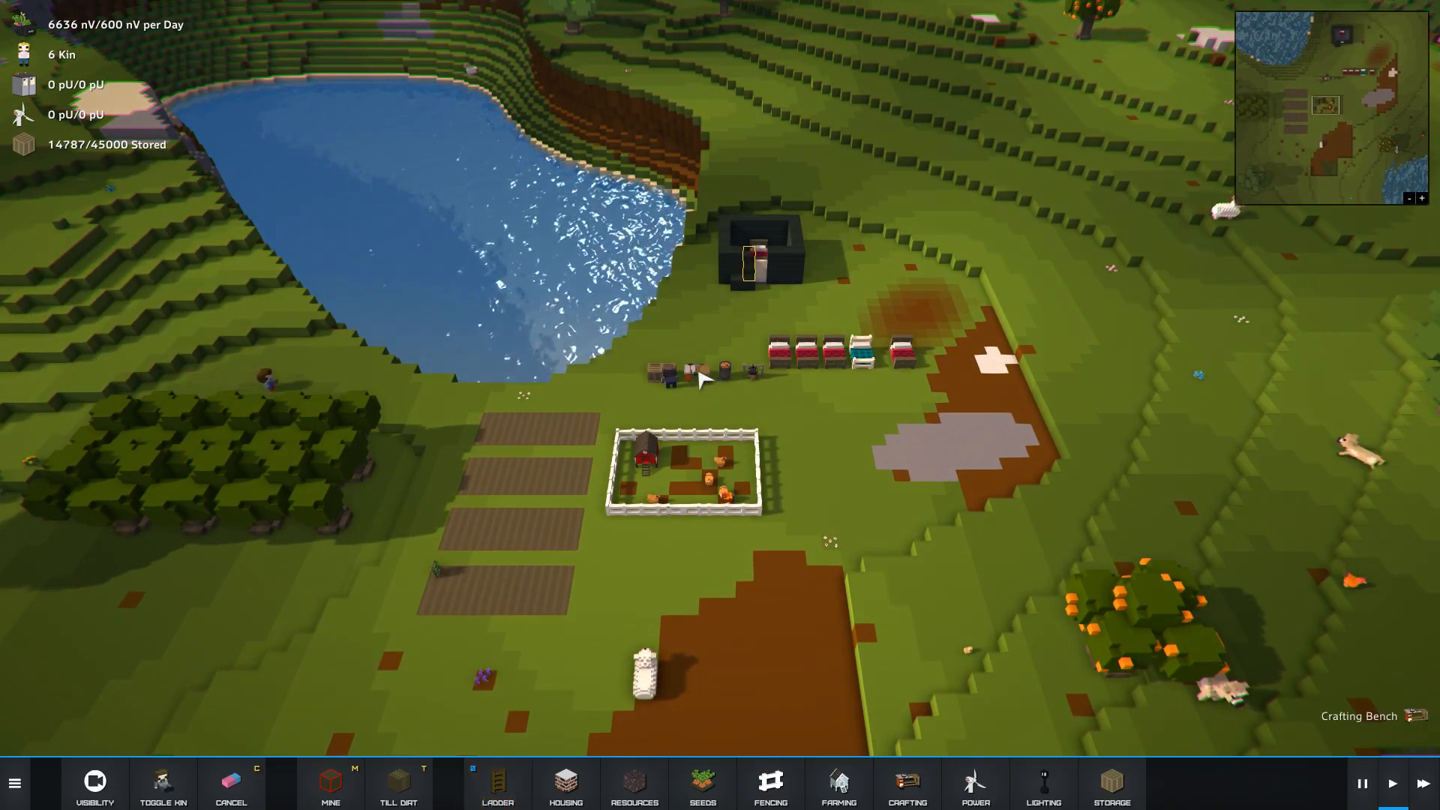
left_click(699, 376)
left_click(740, 784)
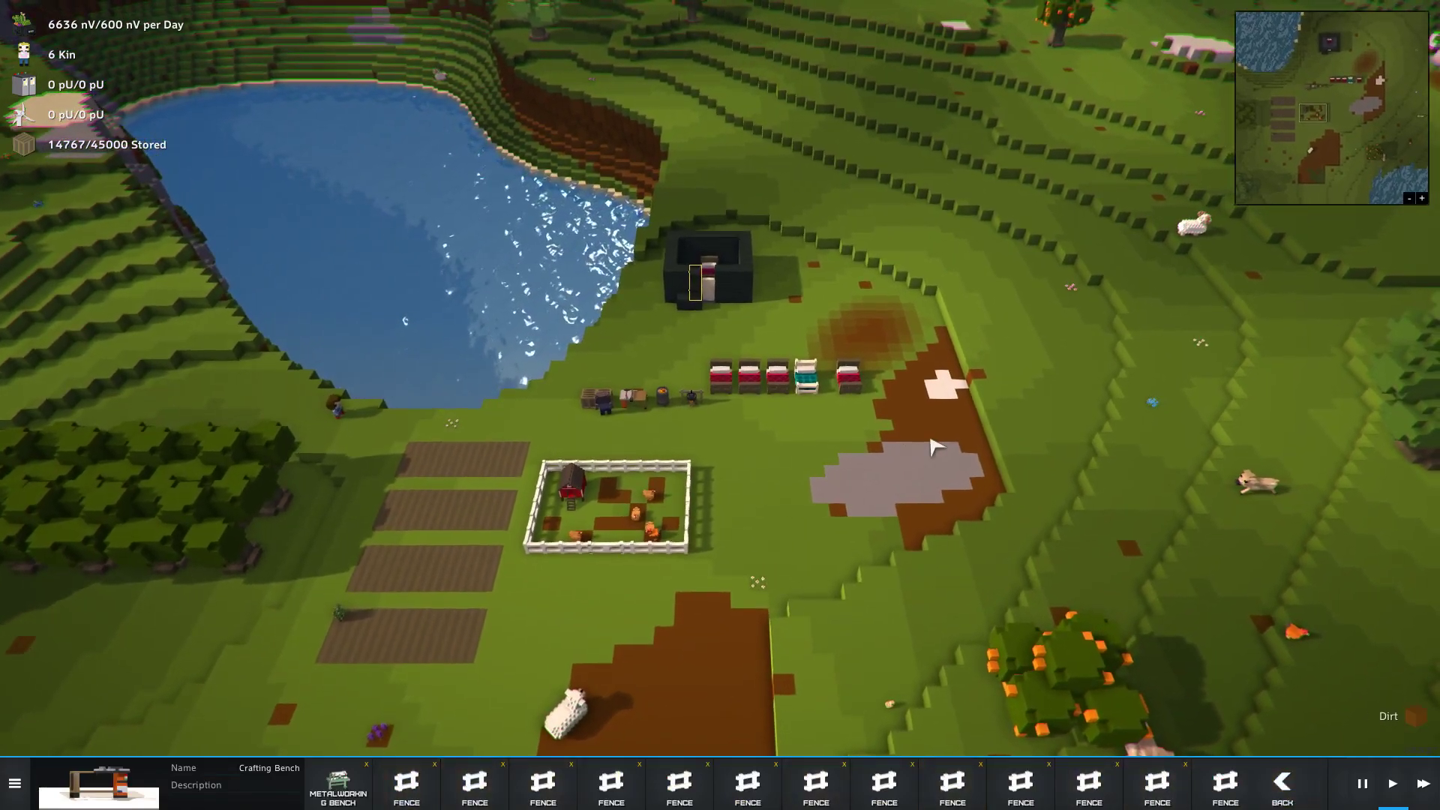
right_click(933, 446)
scroll(795, 562, "up", 3)
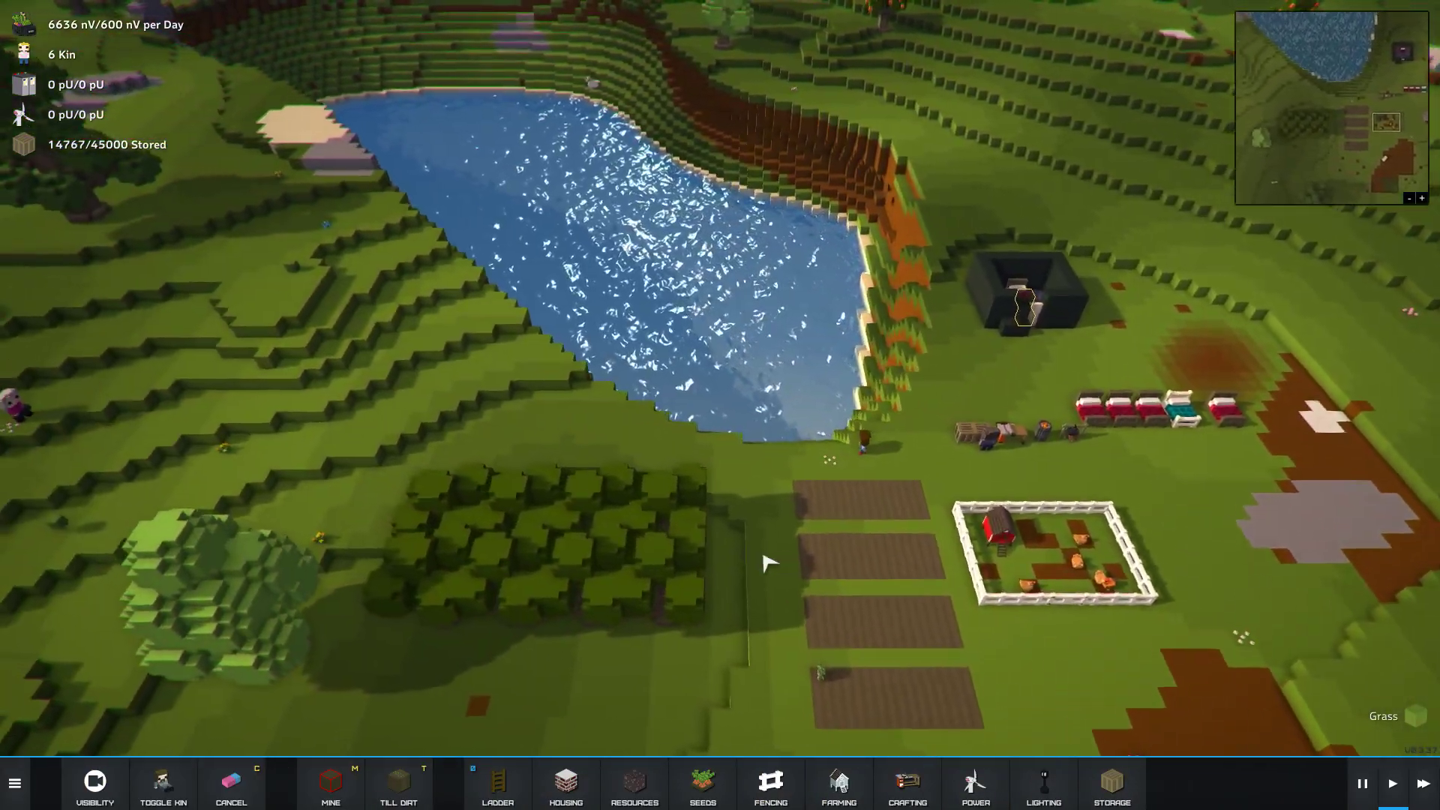
left_click_drag(794, 563, 1107, 473)
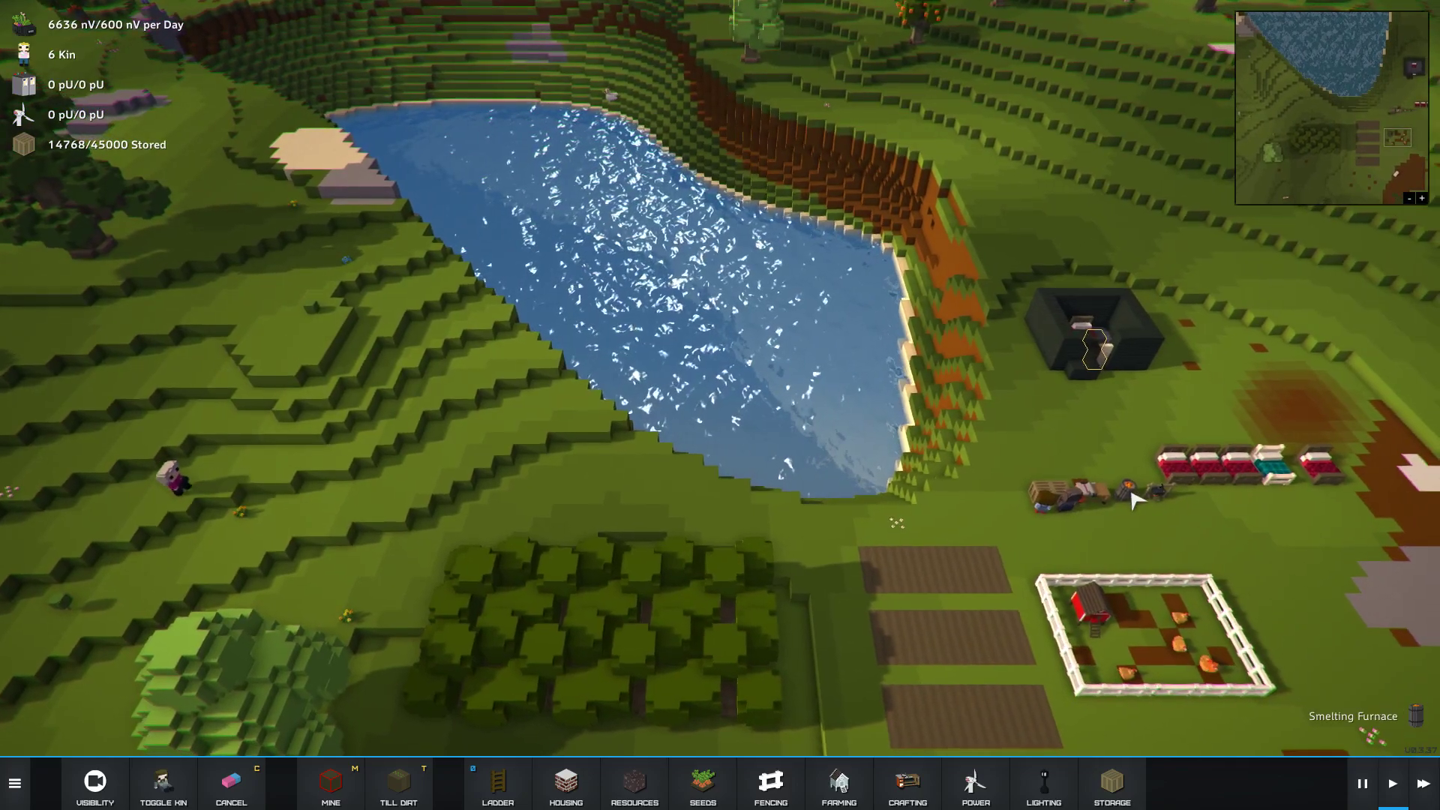
left_click(1129, 495)
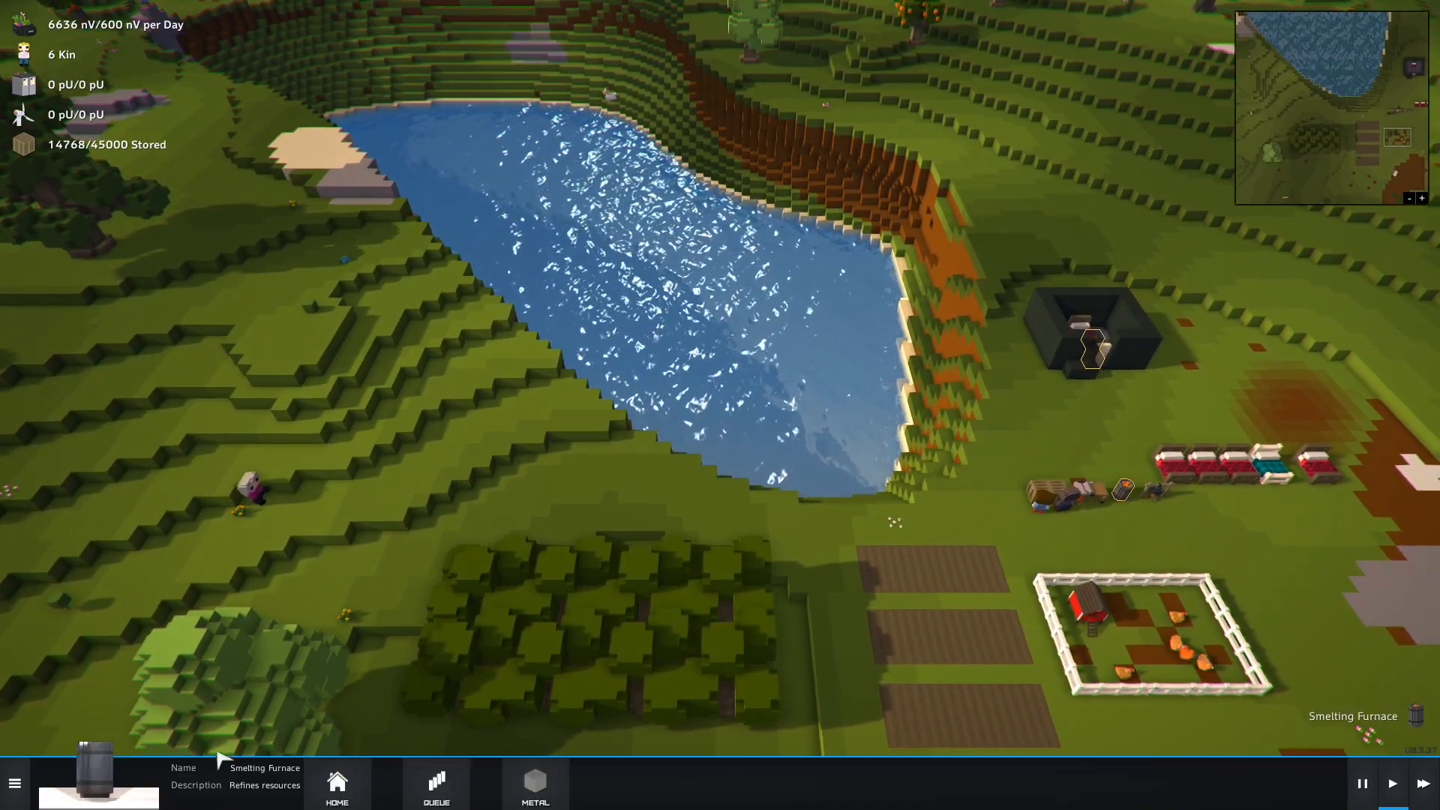
left_click_drag(720, 450, 630, 416)
left_click(536, 783)
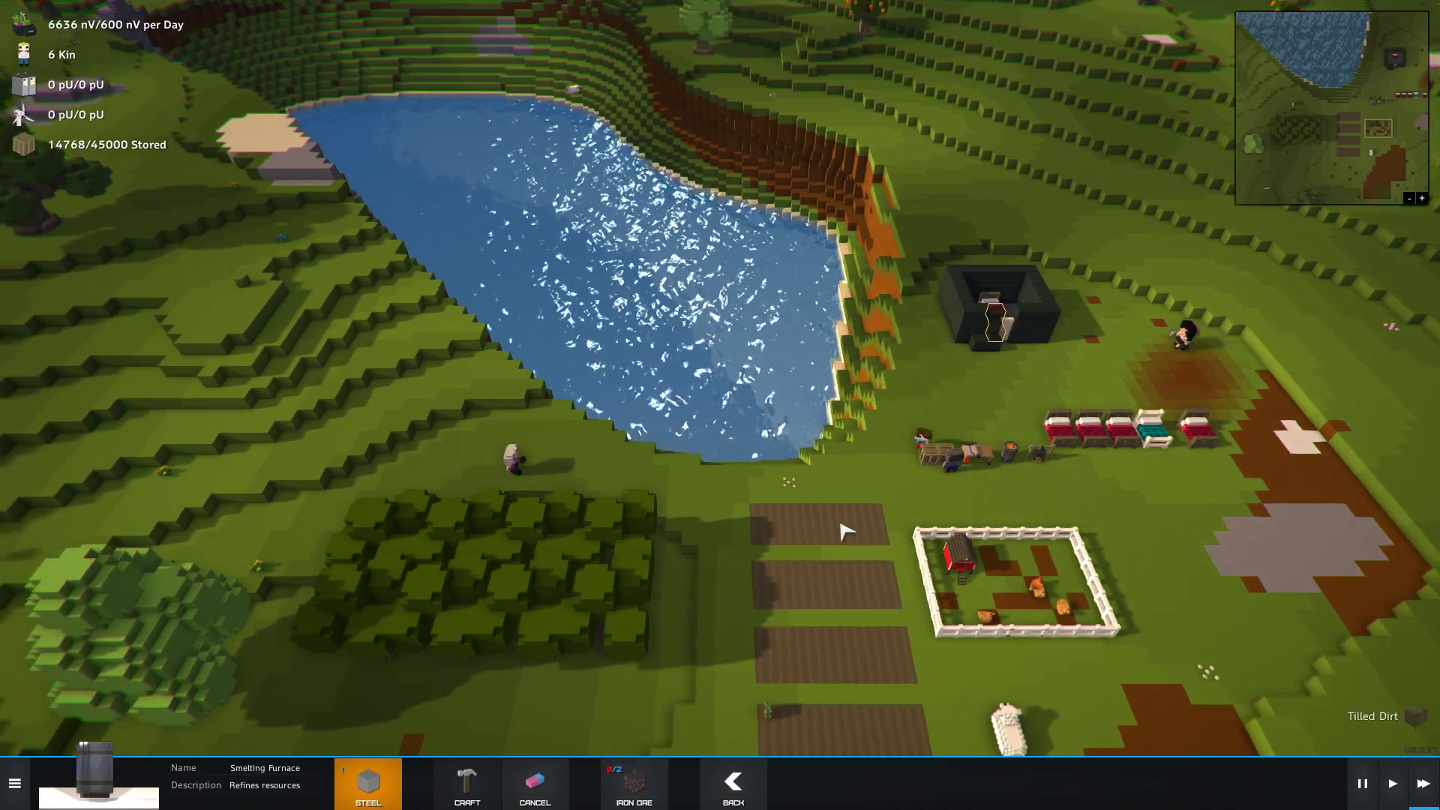
mouse_move(856, 517)
left_mouse_down()
mouse_move(517, 487)
mouse_move(586, 517)
left_mouse_up()
- Mark the mining pit's top edge and side wall for digging
left_click(332, 784)
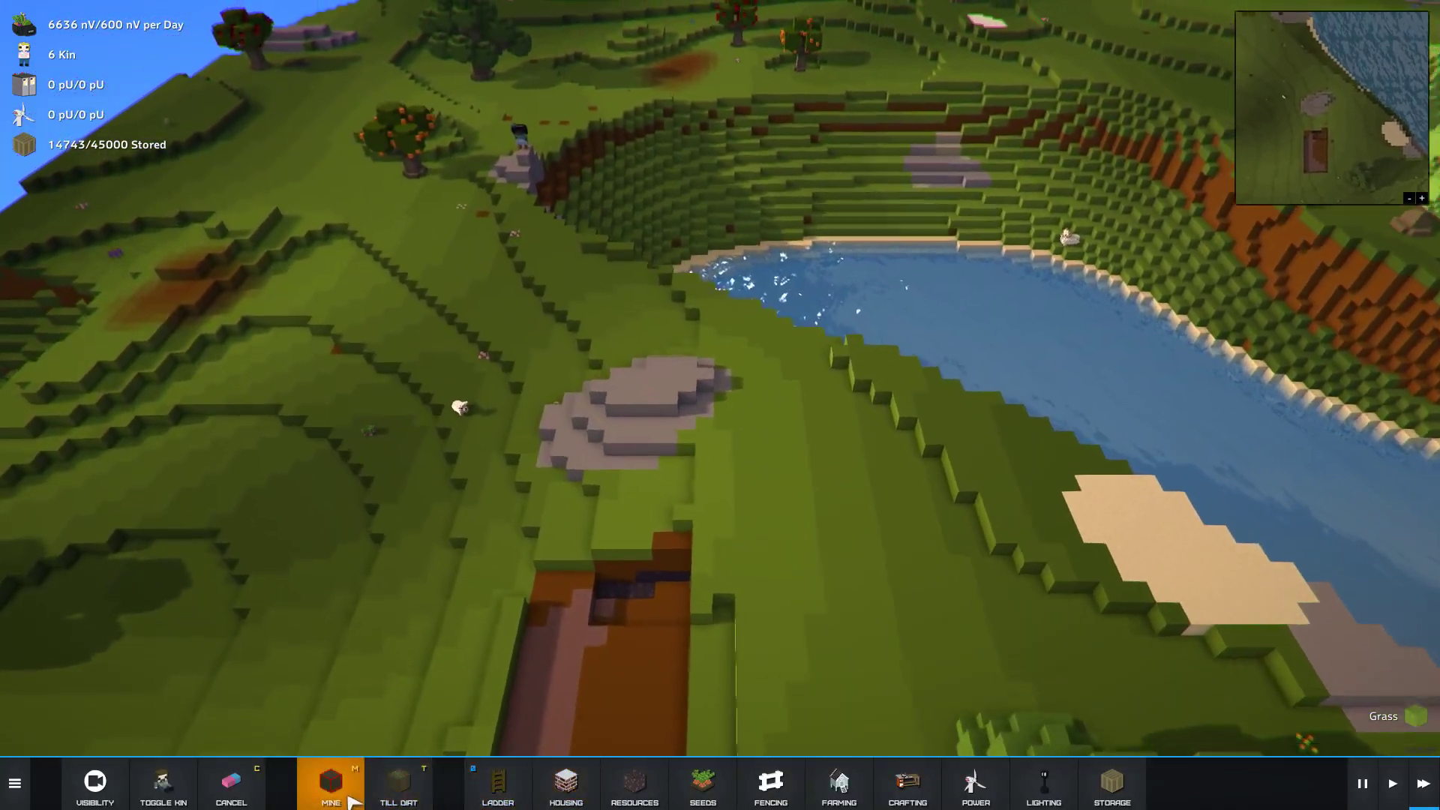
left_click_drag(765, 528, 662, 544)
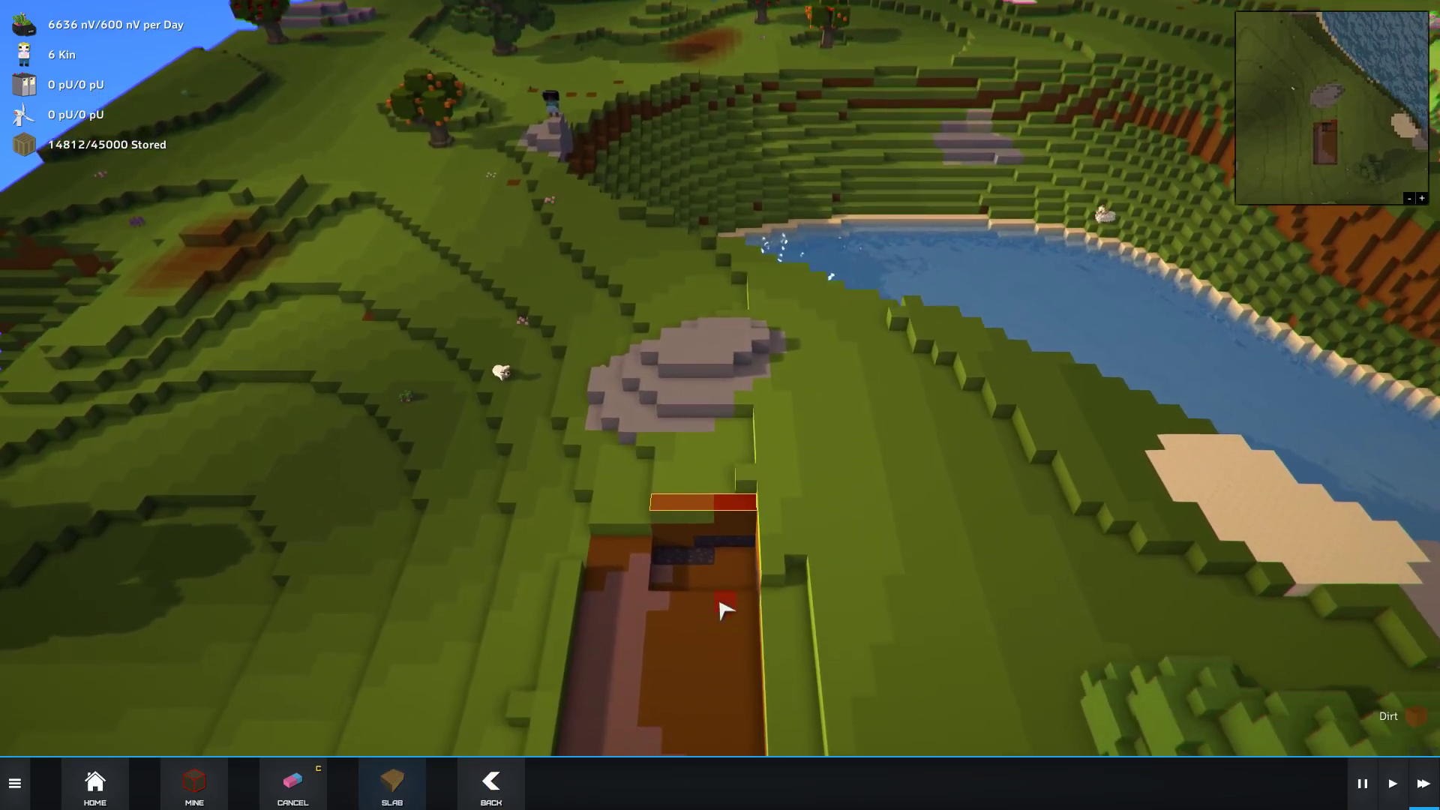
left_click_drag(743, 600, 882, 646)
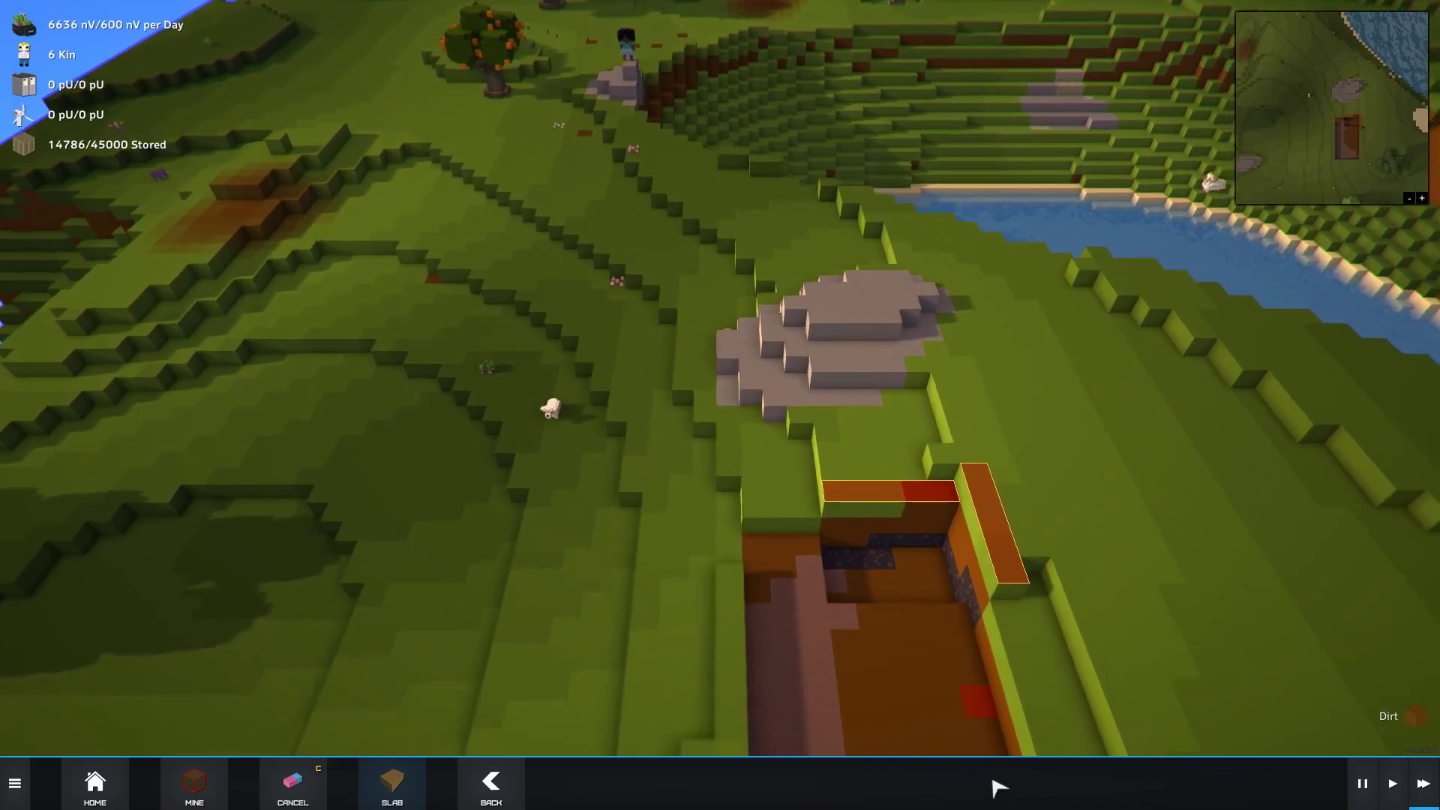
left_click_drag(1047, 638, 920, 672)
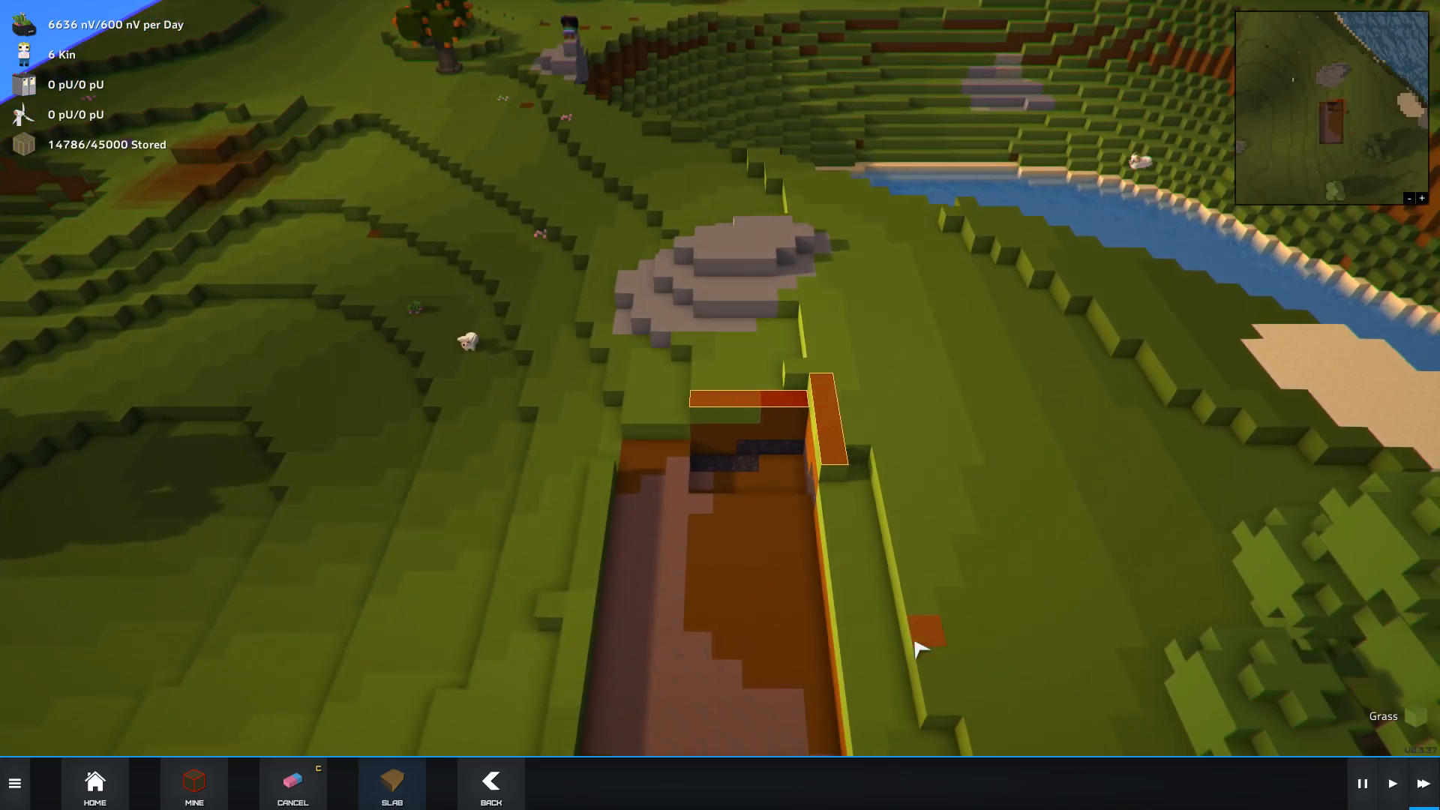
left_click(490, 785)
left_click_drag(1080, 409, 854, 503)
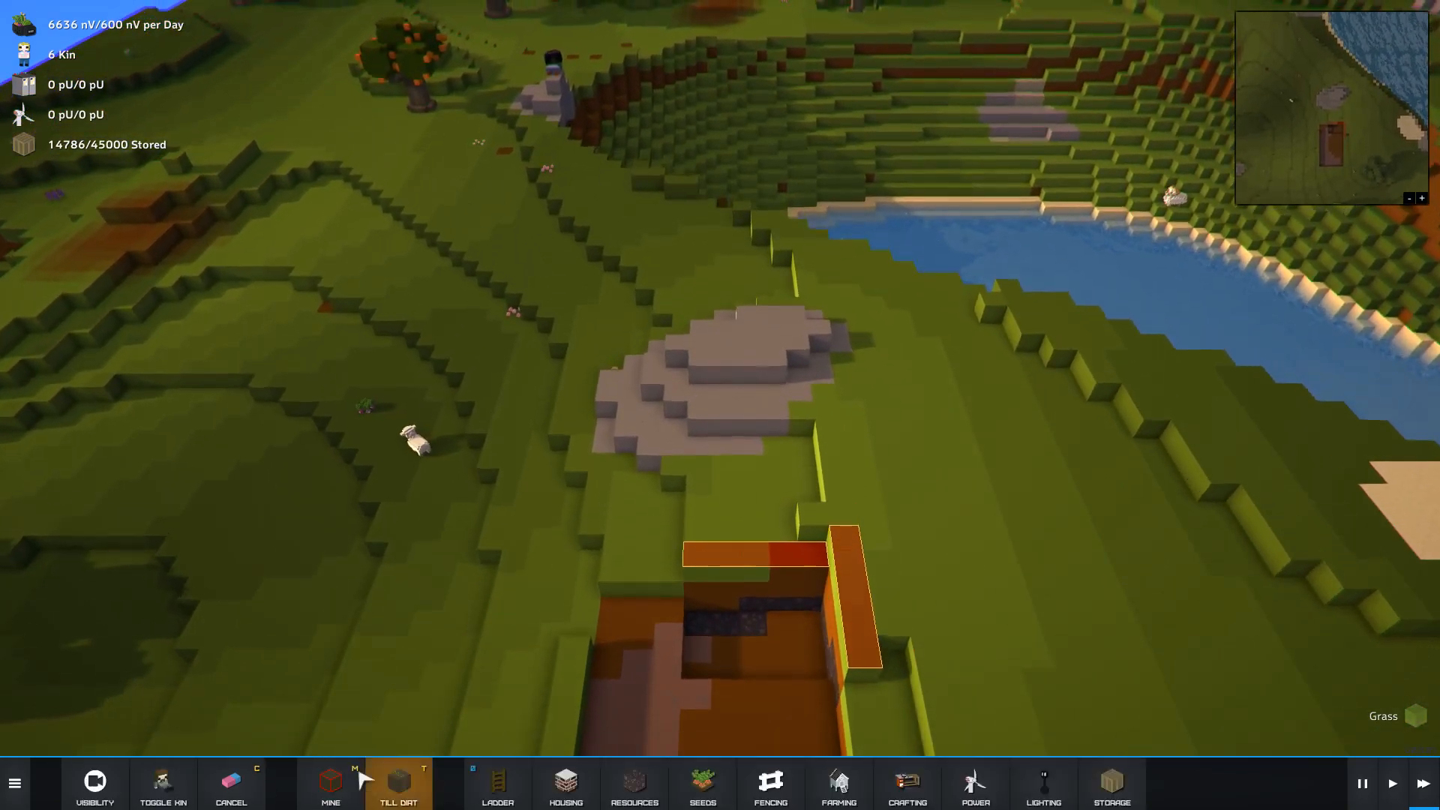
left_click(333, 784)
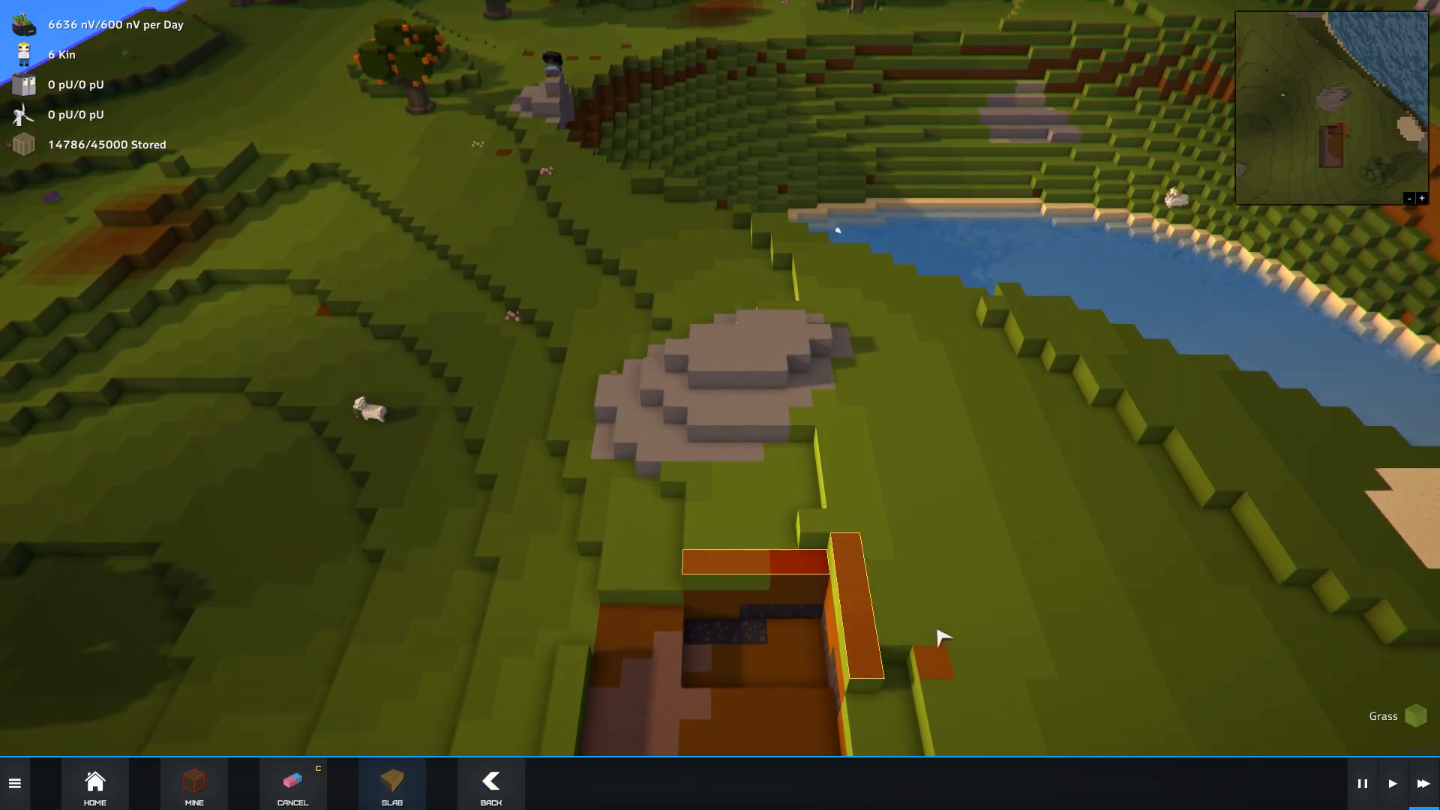
- Pan around the pit to the grass field and cancel slab placement
left_click_drag(941, 631, 945, 597)
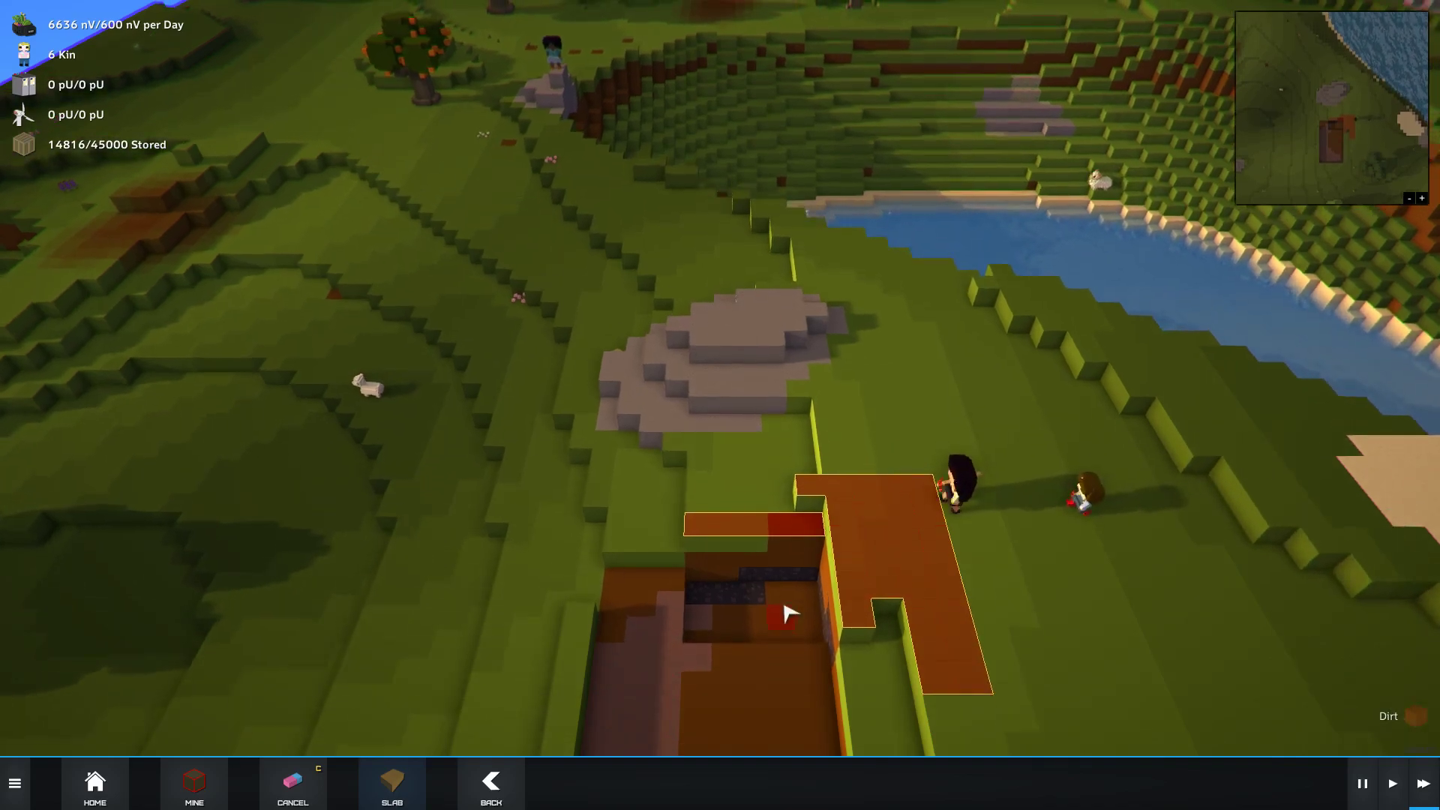
left_click_drag(861, 455, 756, 596)
scroll(734, 599, "down", 2)
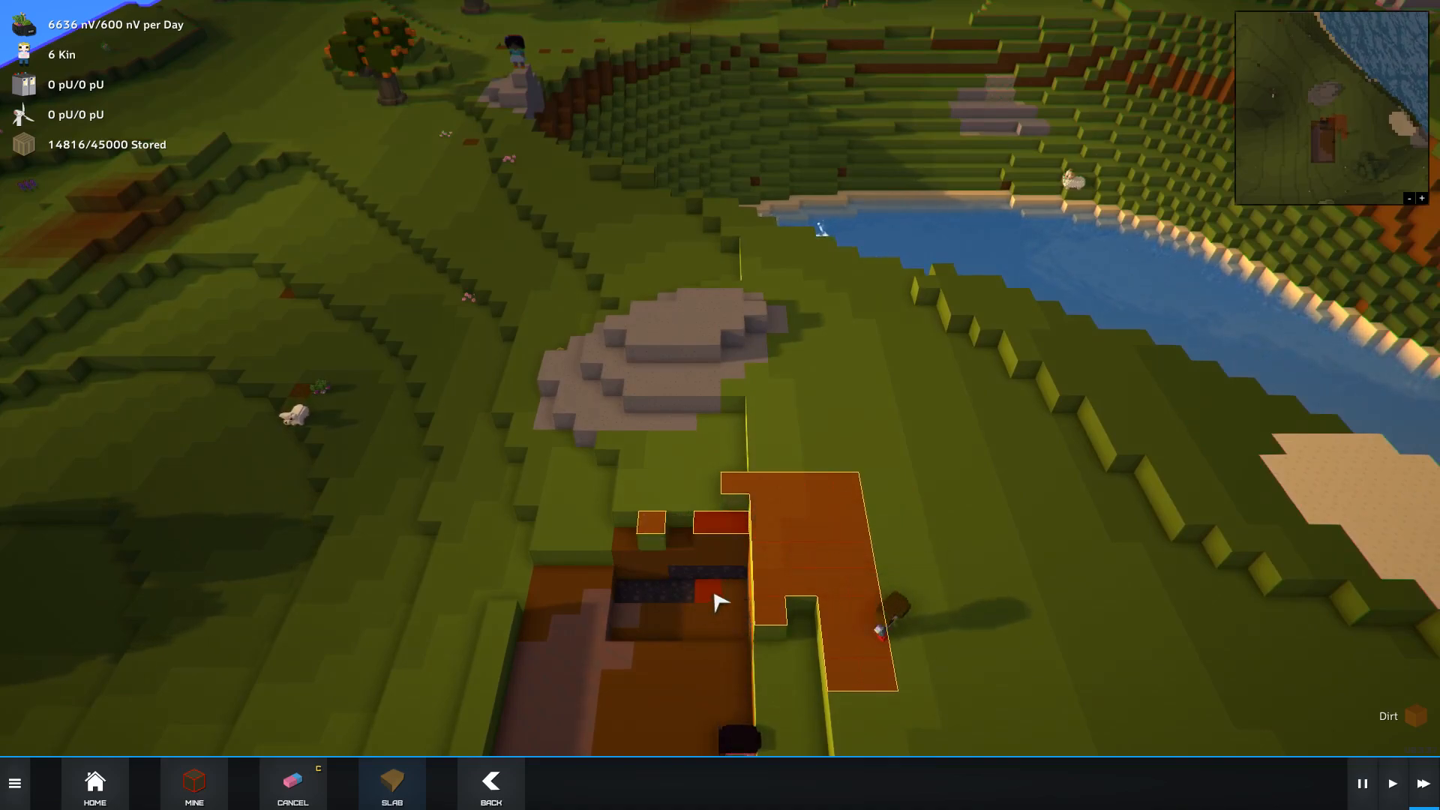
left_click_drag(721, 602, 971, 578)
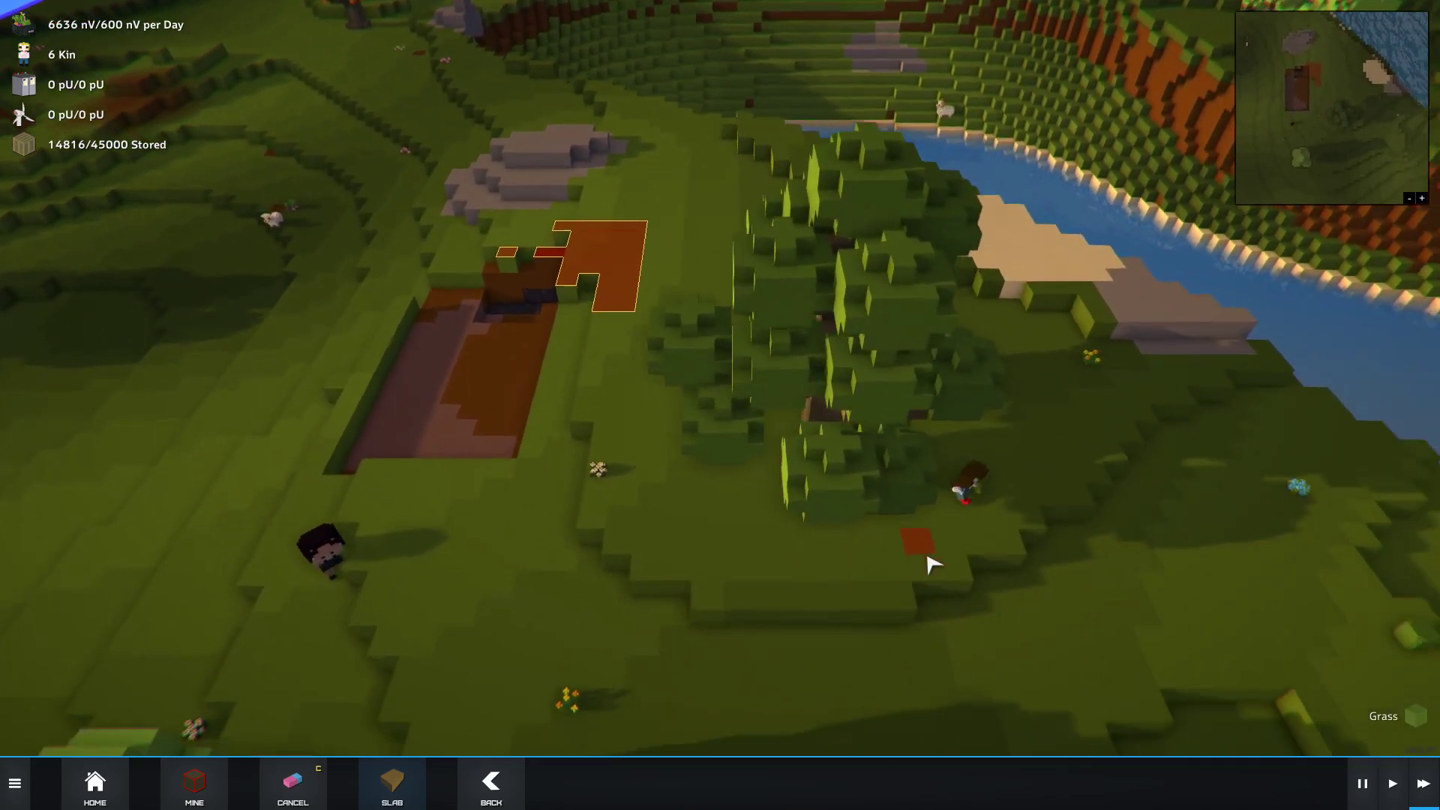
mouse_move(971, 577)
left_mouse_down()
mouse_move(1125, 596)
mouse_move(1114, 658)
left_mouse_up()
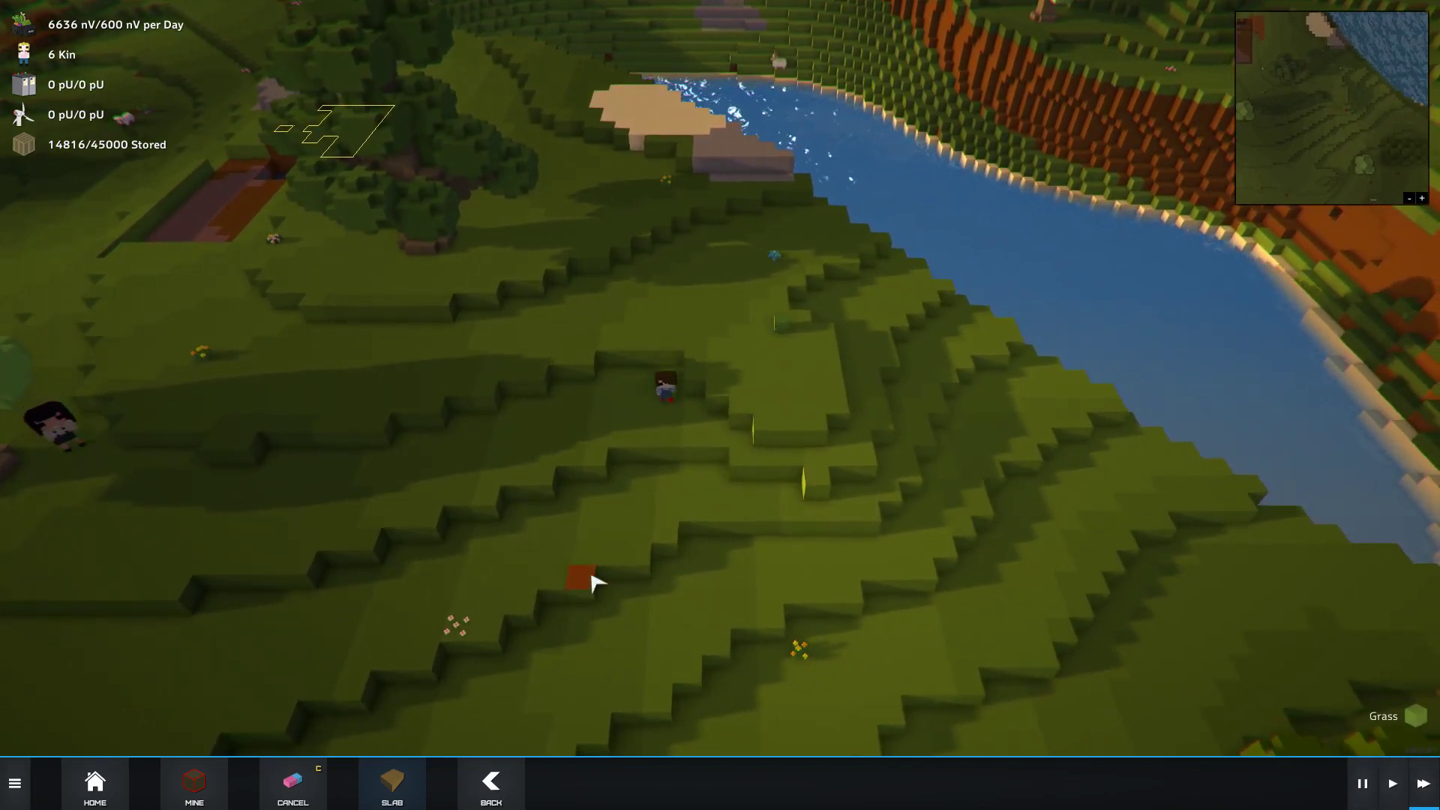
right_click(593, 581)
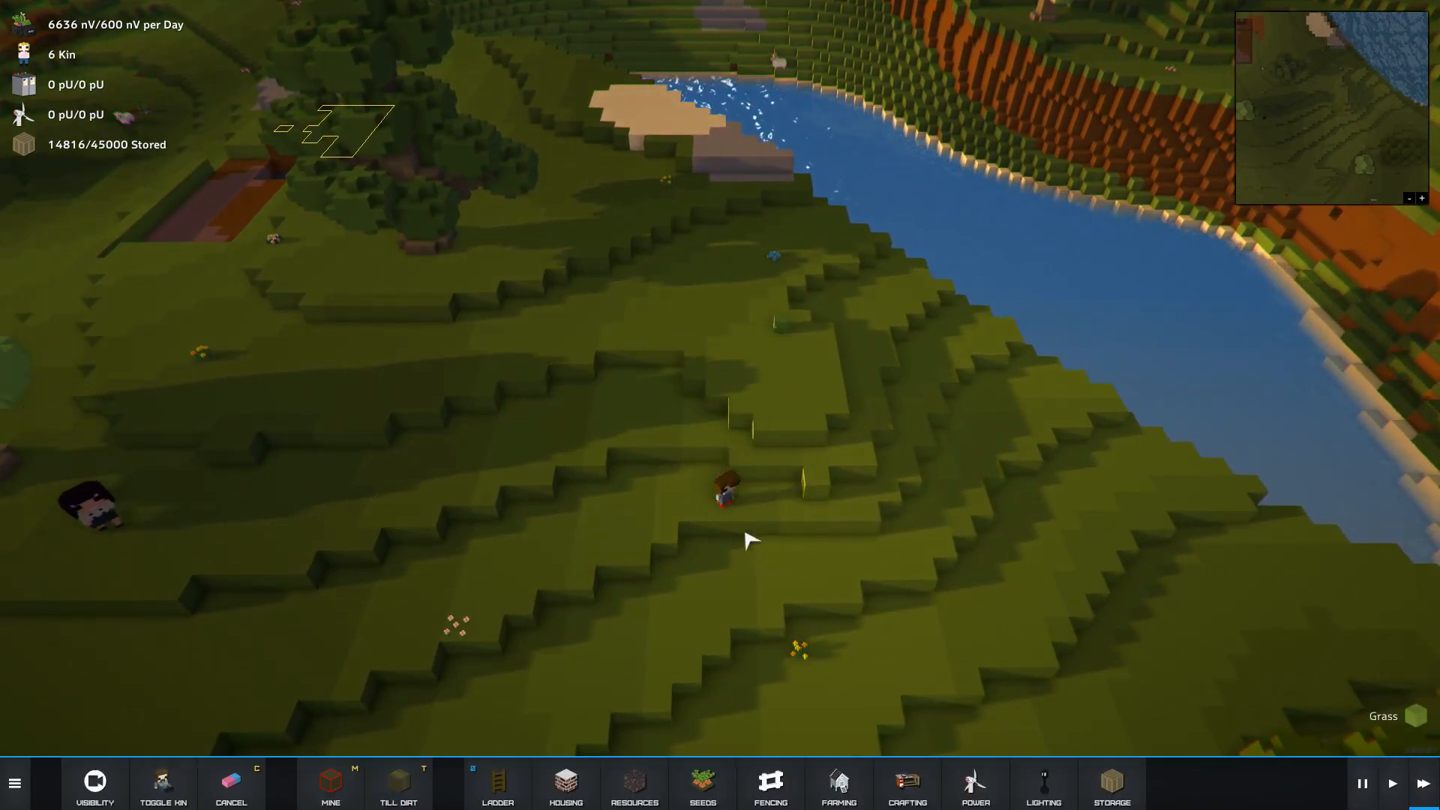
left_click(906, 621)
left_click_drag(933, 643, 951, 760)
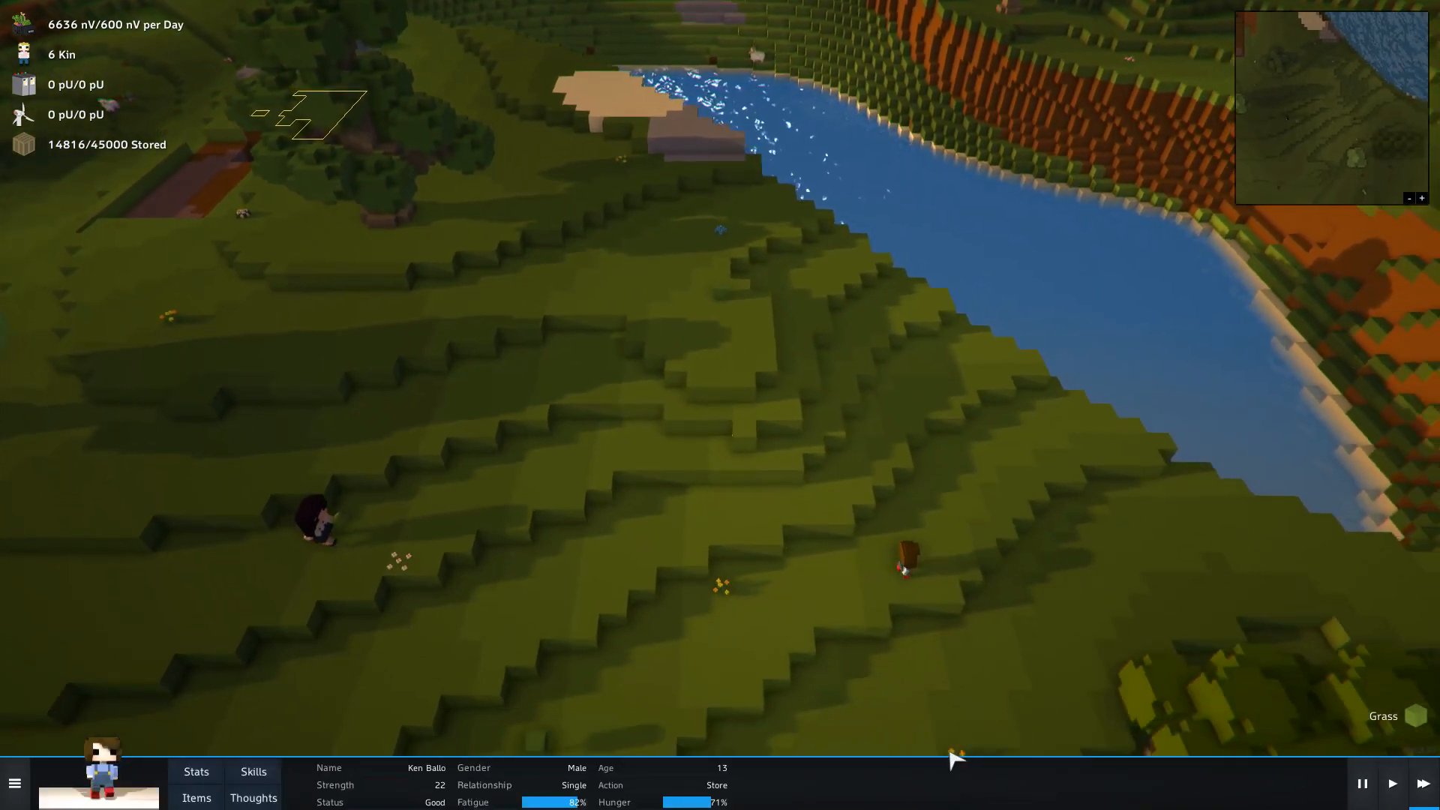
scroll(950, 760, "down", 3)
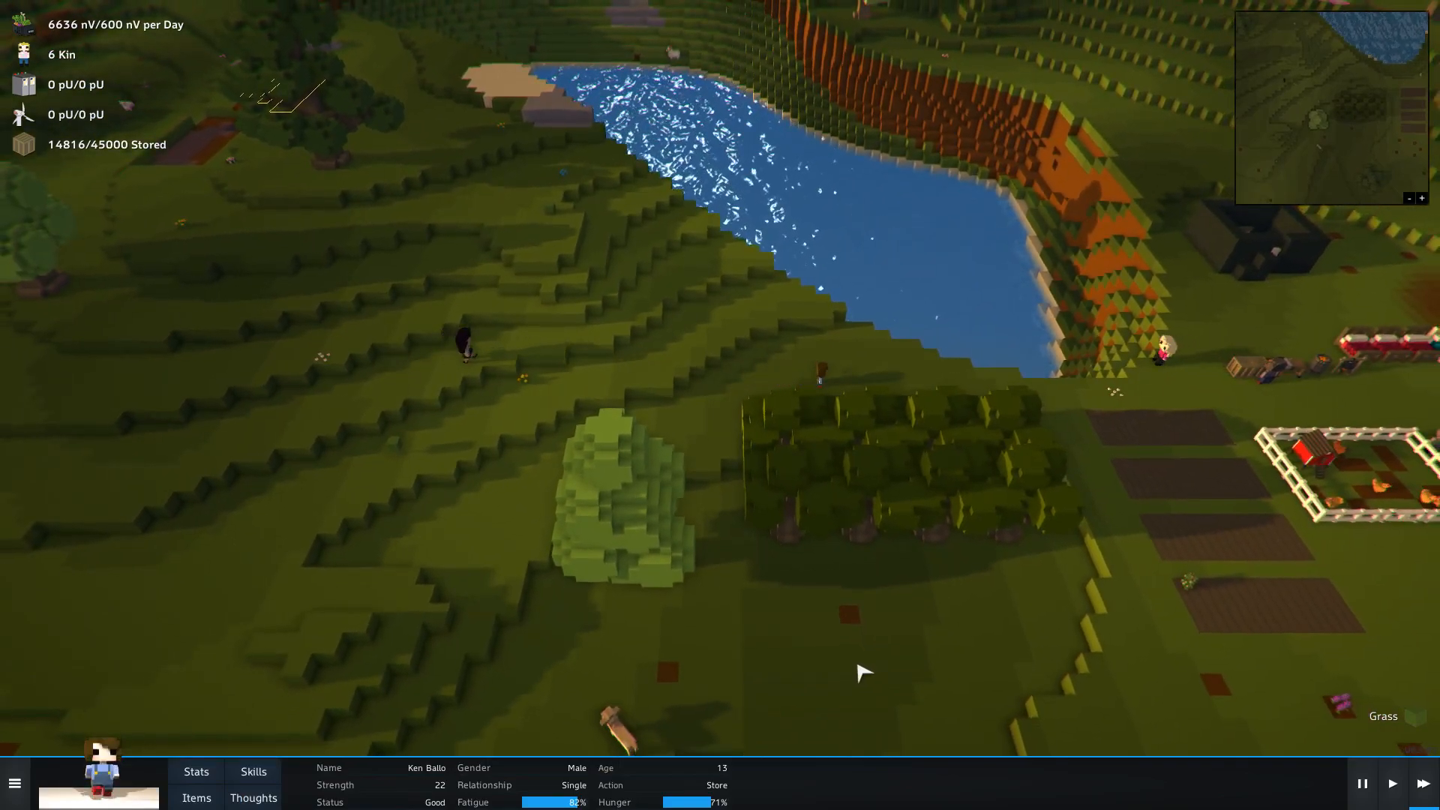
key("d")
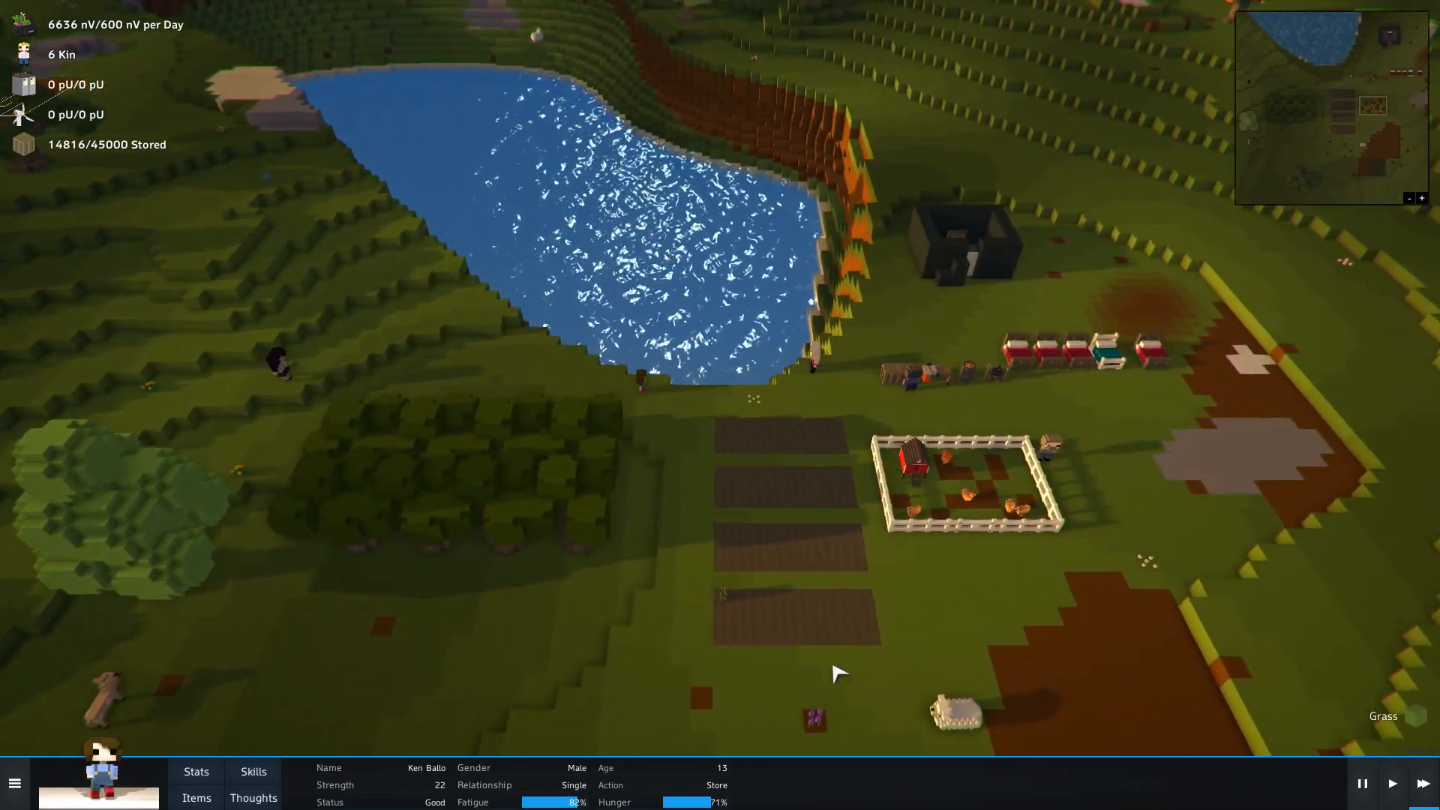
scroll(838, 674, "up", 3)
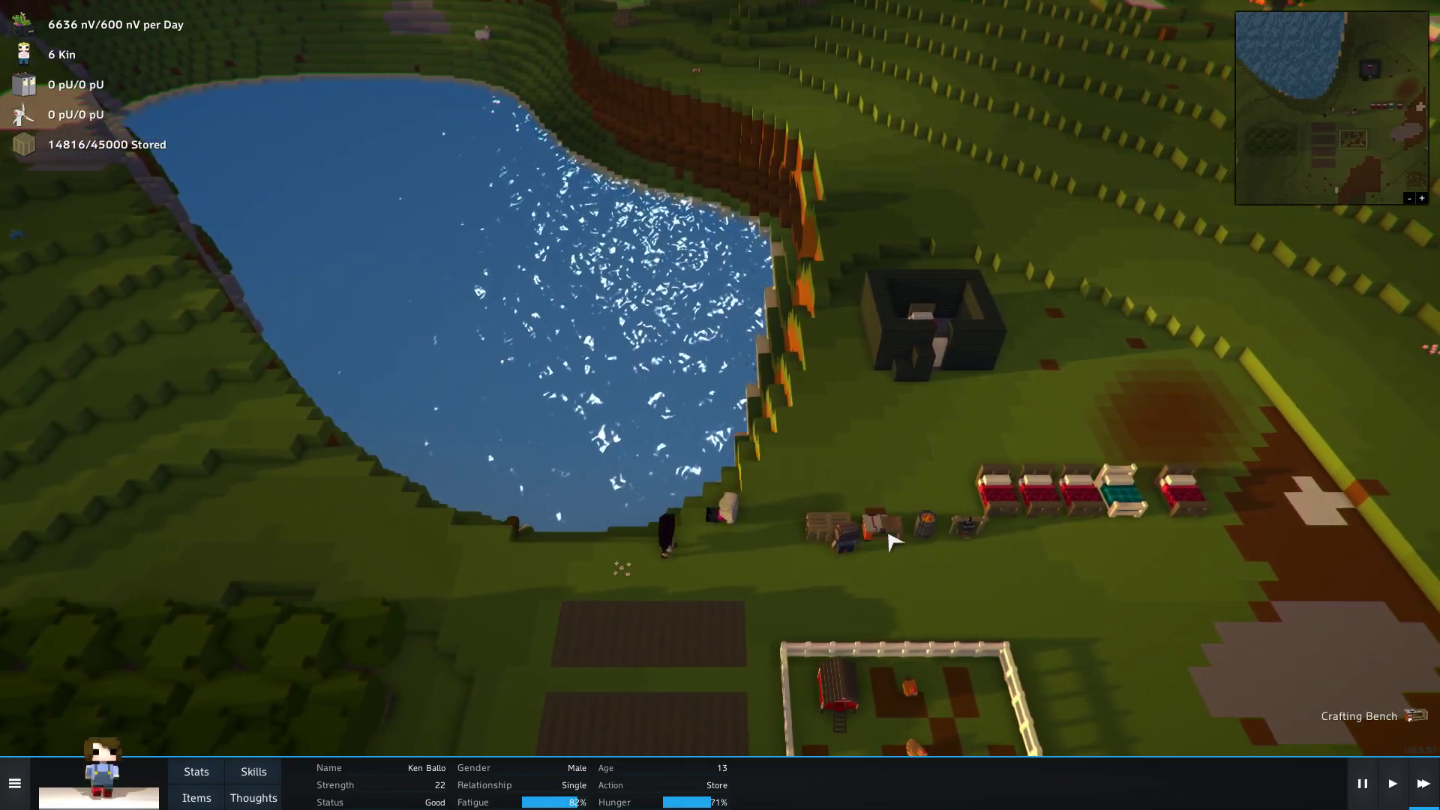
left_click(884, 528)
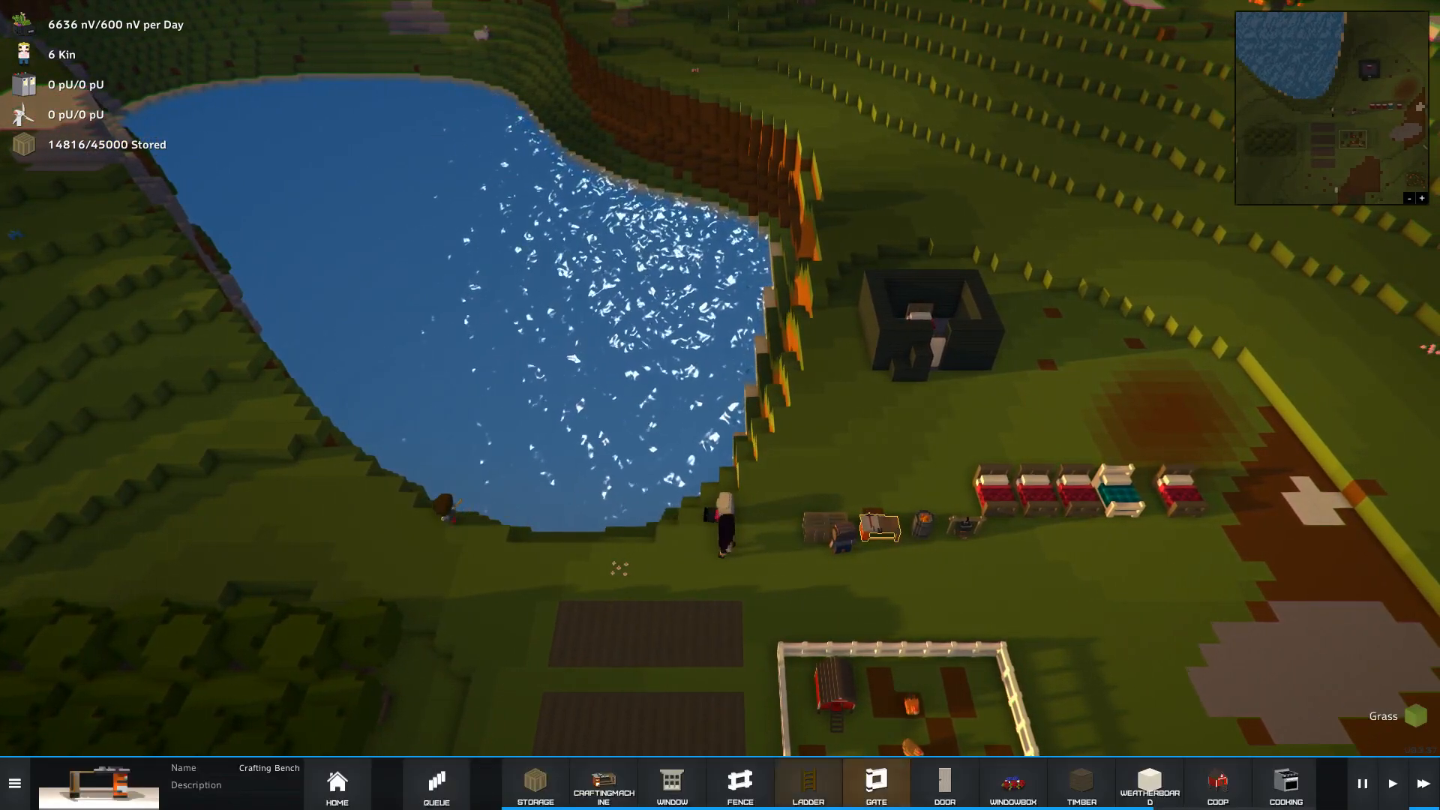
left_click(808, 781)
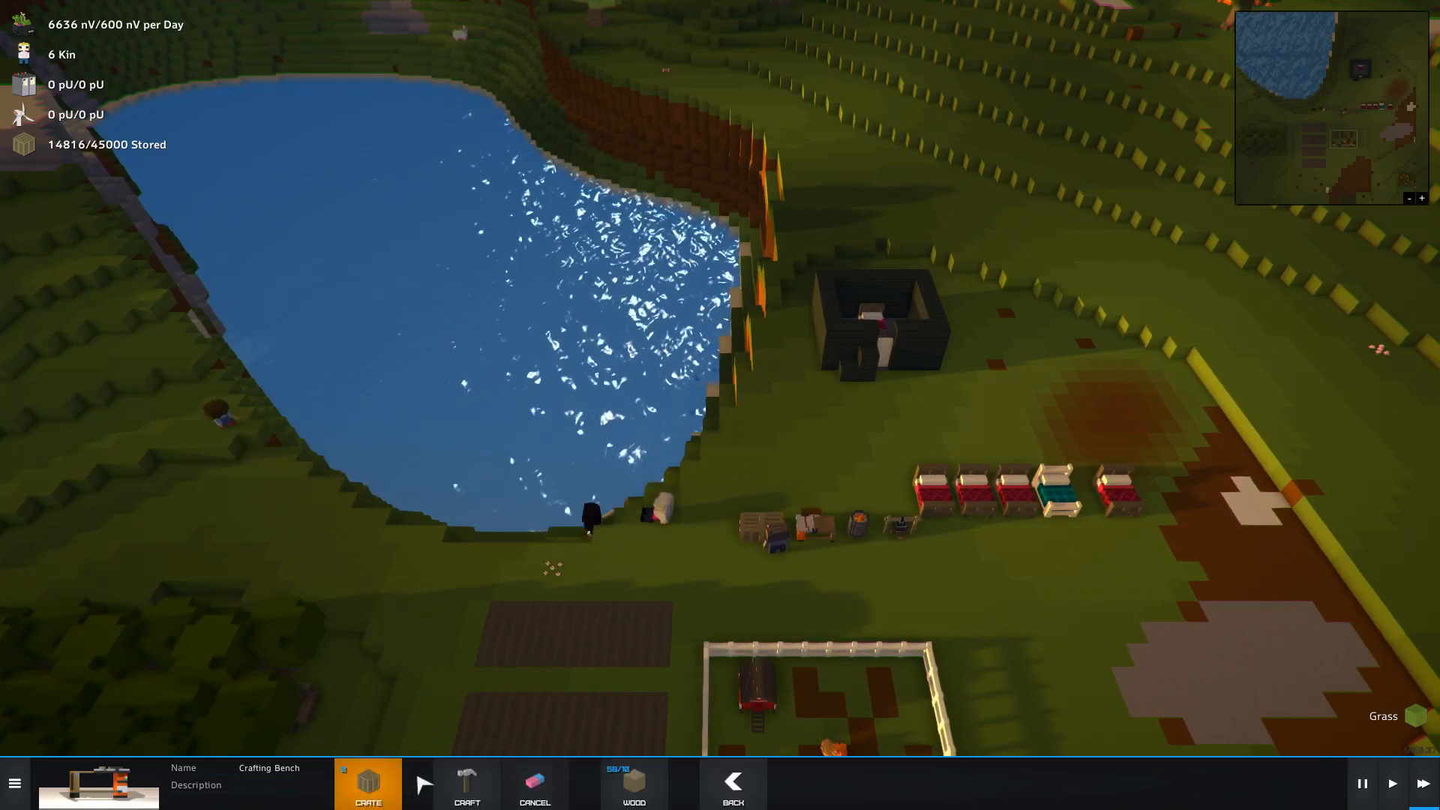
- Orbit back to the mining pit and outline a wider L-shaped slab area beside it
right_click(691, 578)
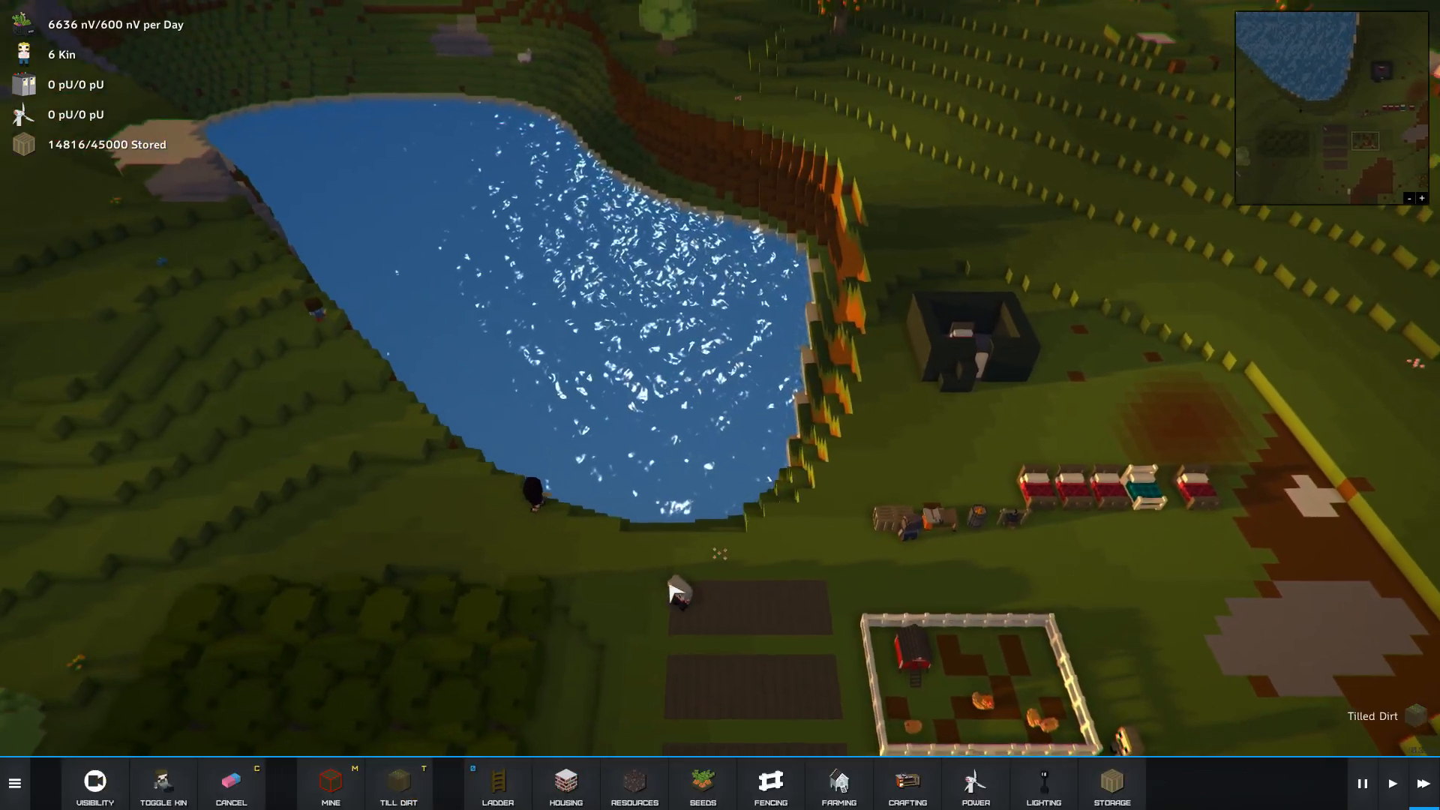
mouse_move(681, 585)
left_mouse_down()
mouse_move(607, 619)
mouse_move(872, 736)
mouse_move(465, 481)
mouse_move(838, 457)
left_mouse_up()
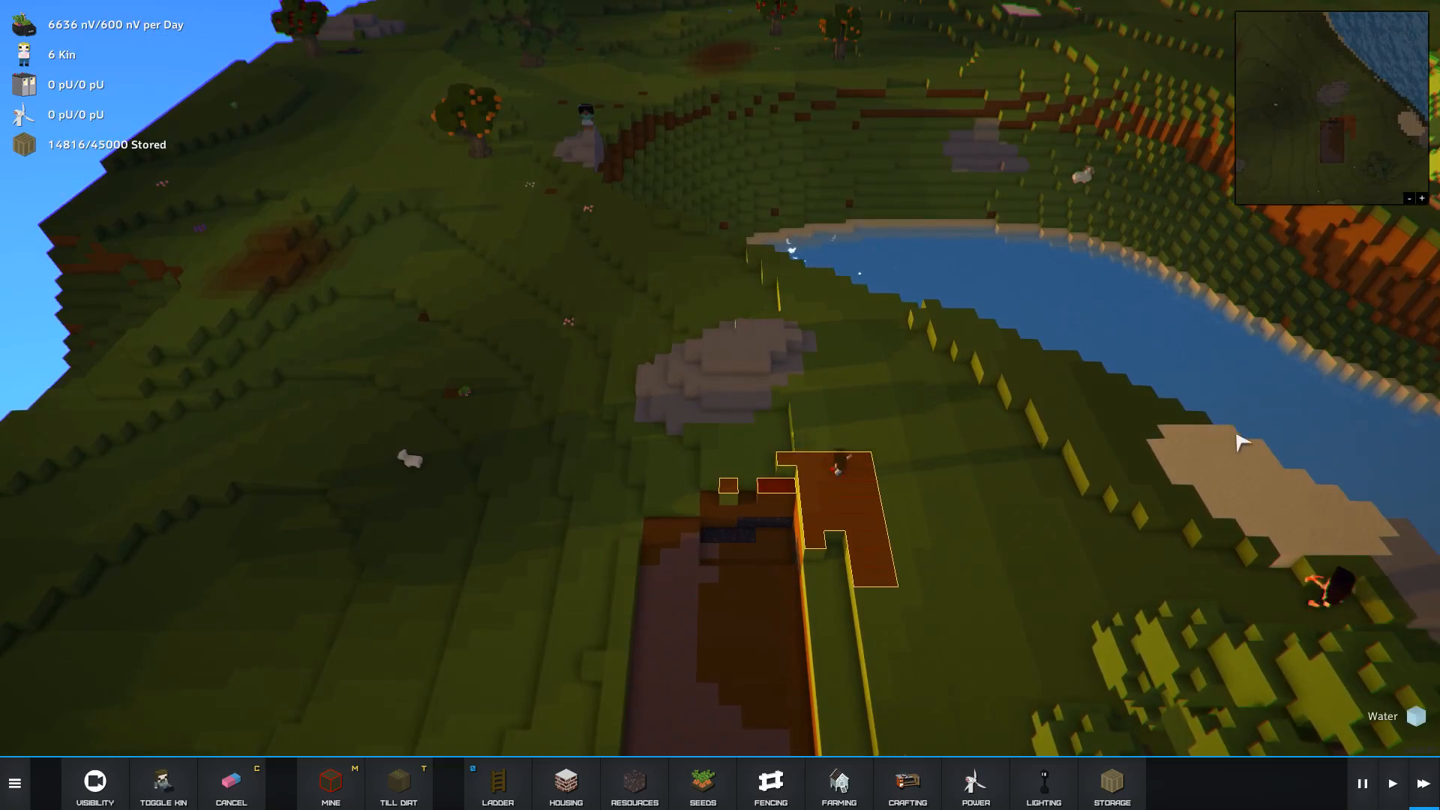
left_click_drag(1226, 481, 976, 569)
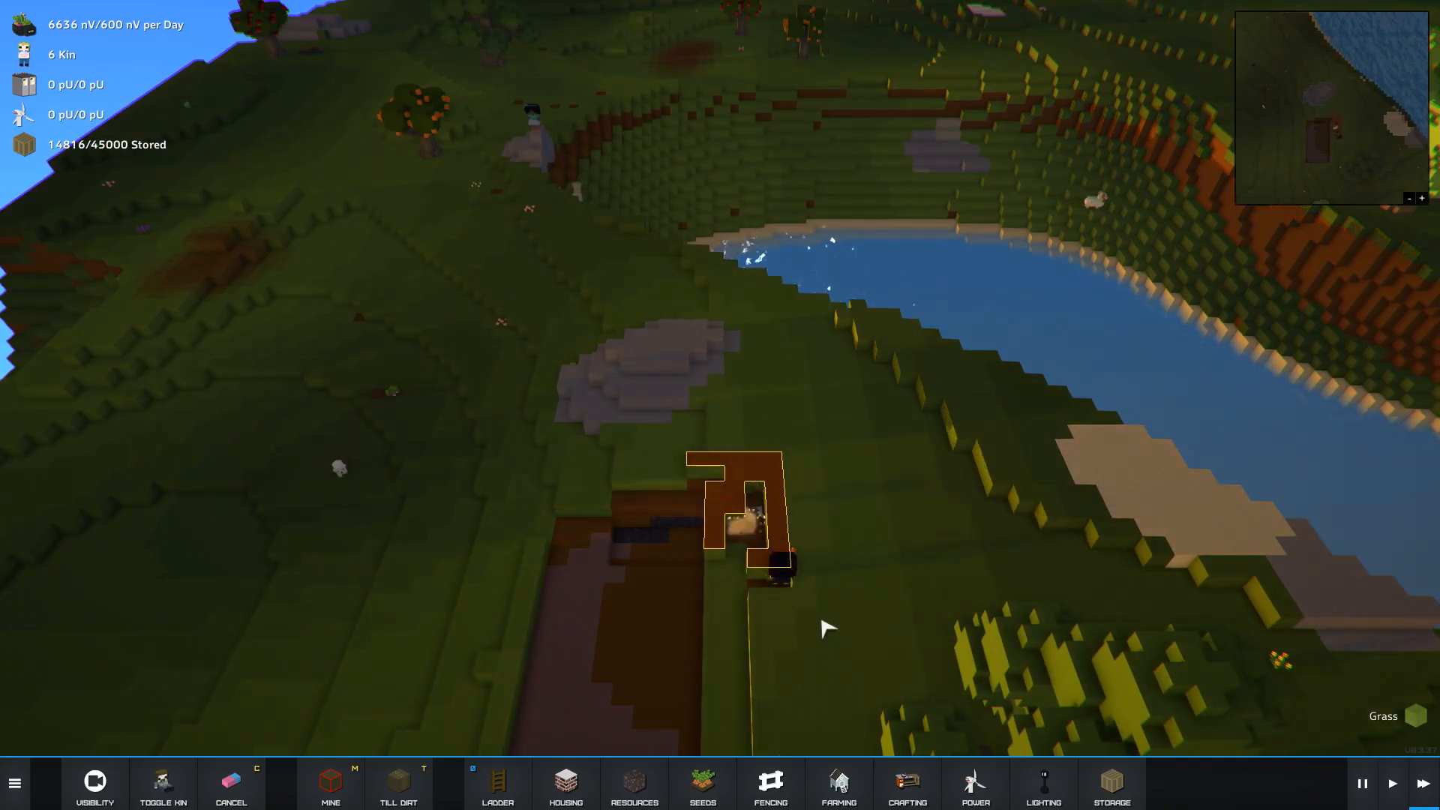
mouse_move(834, 615)
left_mouse_down()
mouse_move(766, 607)
mouse_move(605, 647)
mouse_move(621, 651)
left_mouse_up()
left_click(330, 783)
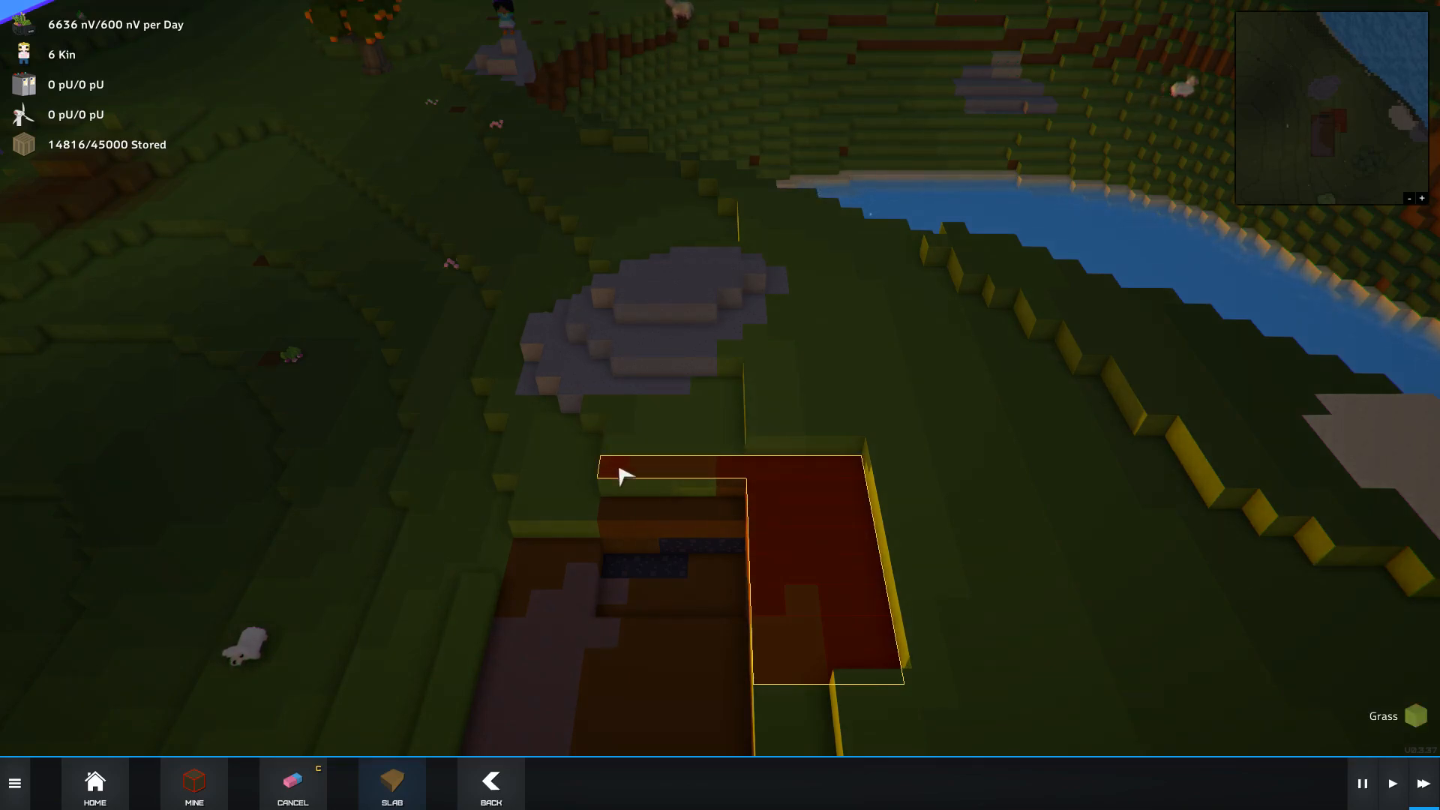
mouse_move(934, 642)
left_mouse_down()
mouse_move(900, 614)
mouse_move(928, 614)
mouse_move(630, 648)
left_mouse_up()
- Leave slab placement and inspect the crop on a tilled field
key("Escape")
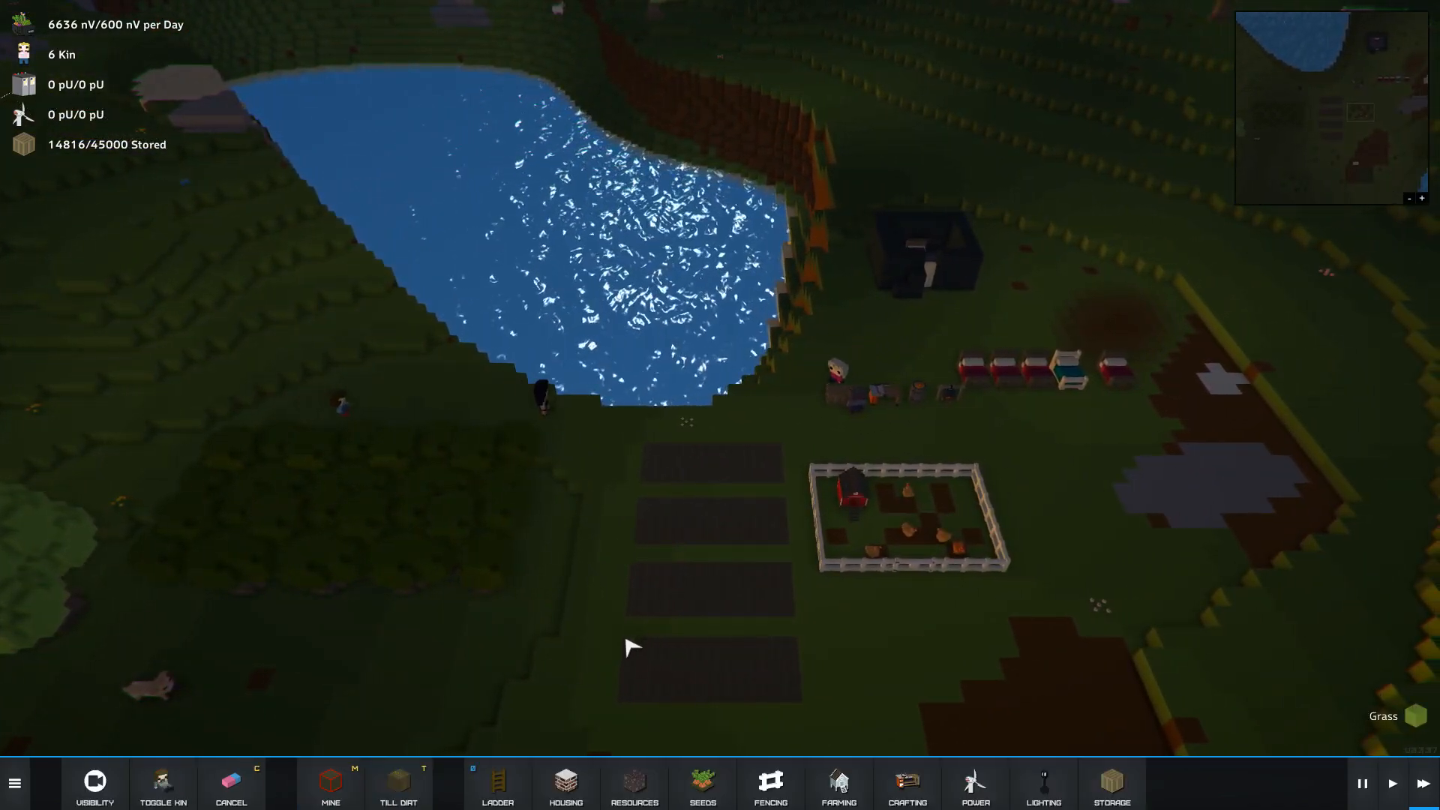
left_click(630, 646)
scroll(563, 574, "down", 2)
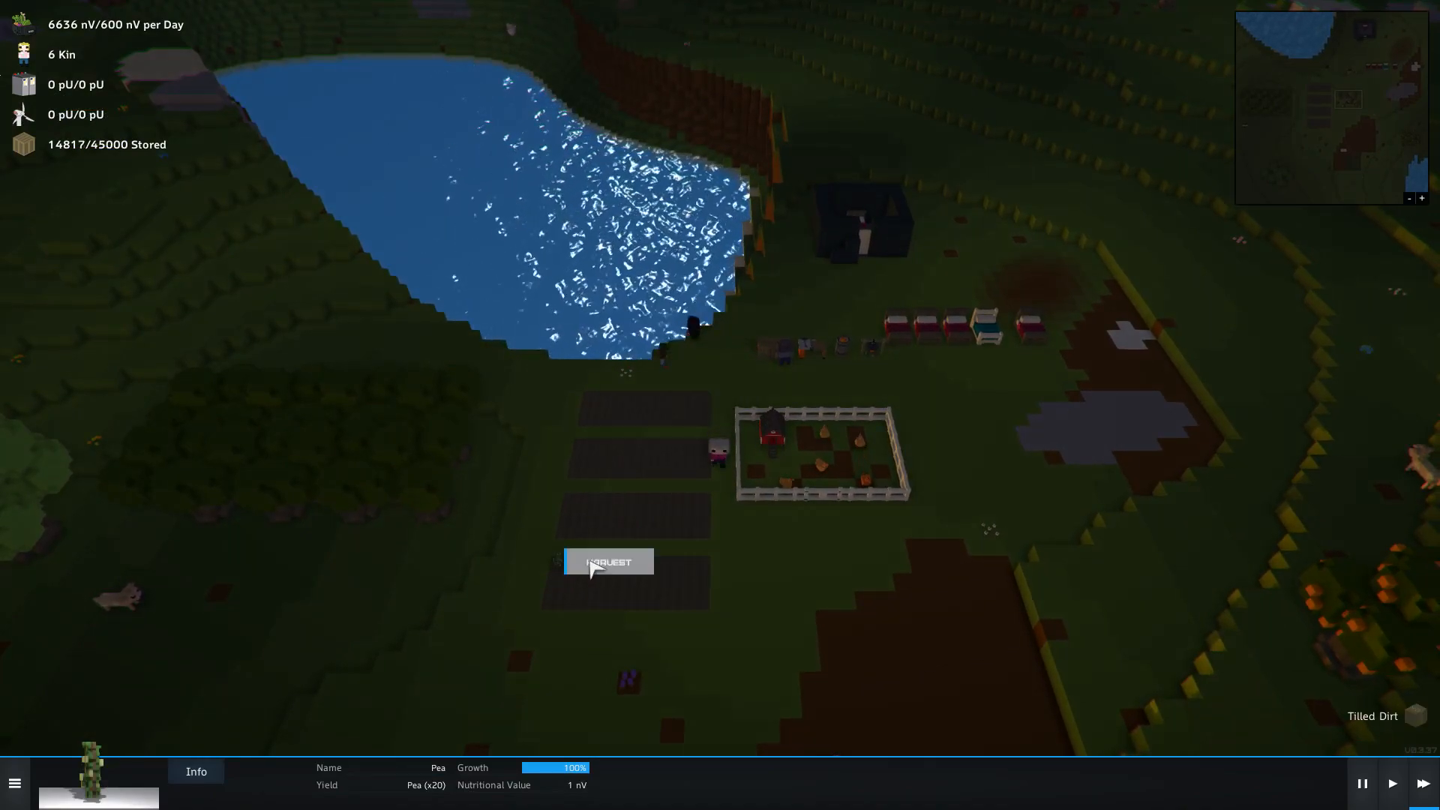
scroll(630, 653, "up", 3)
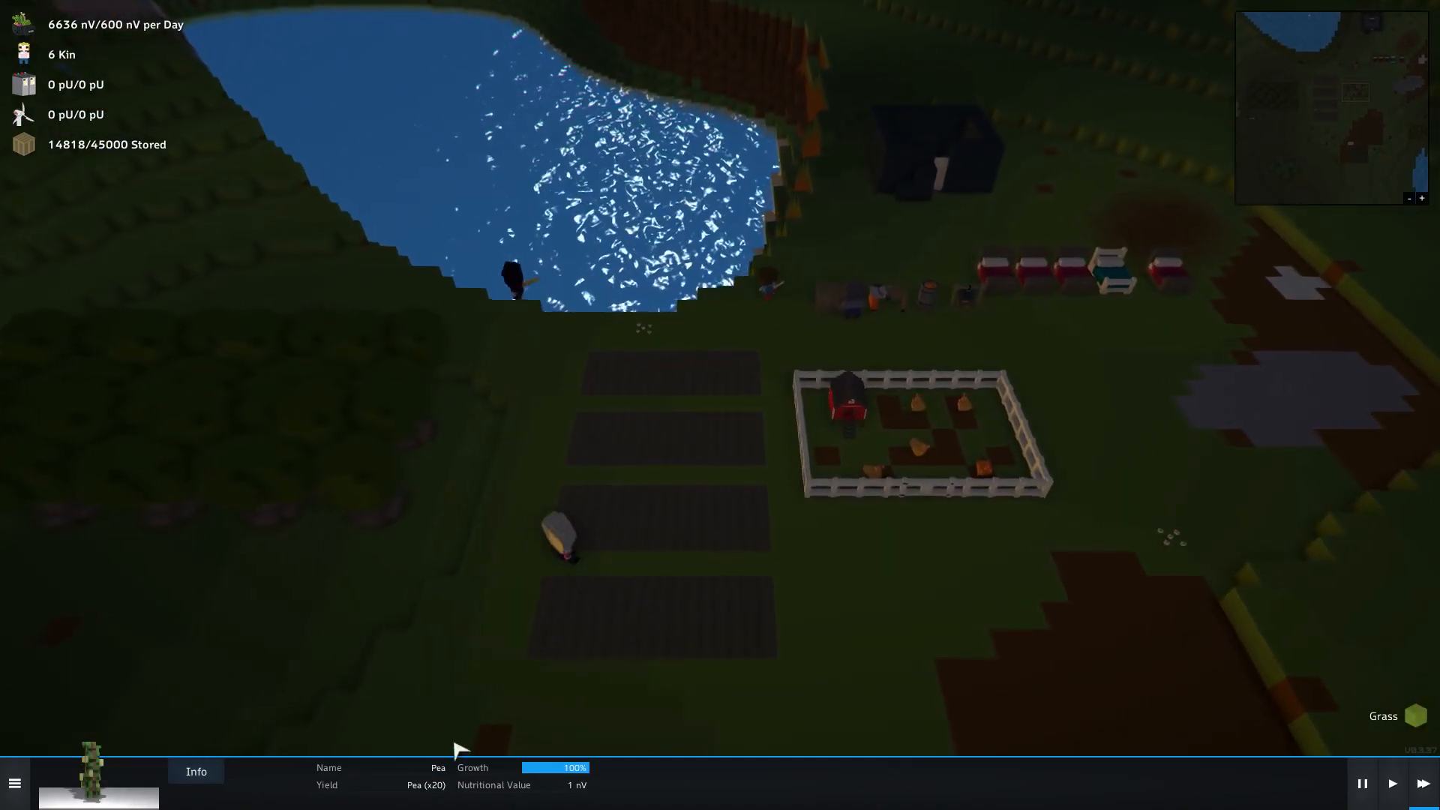
scroll(720, 451, "down", 2)
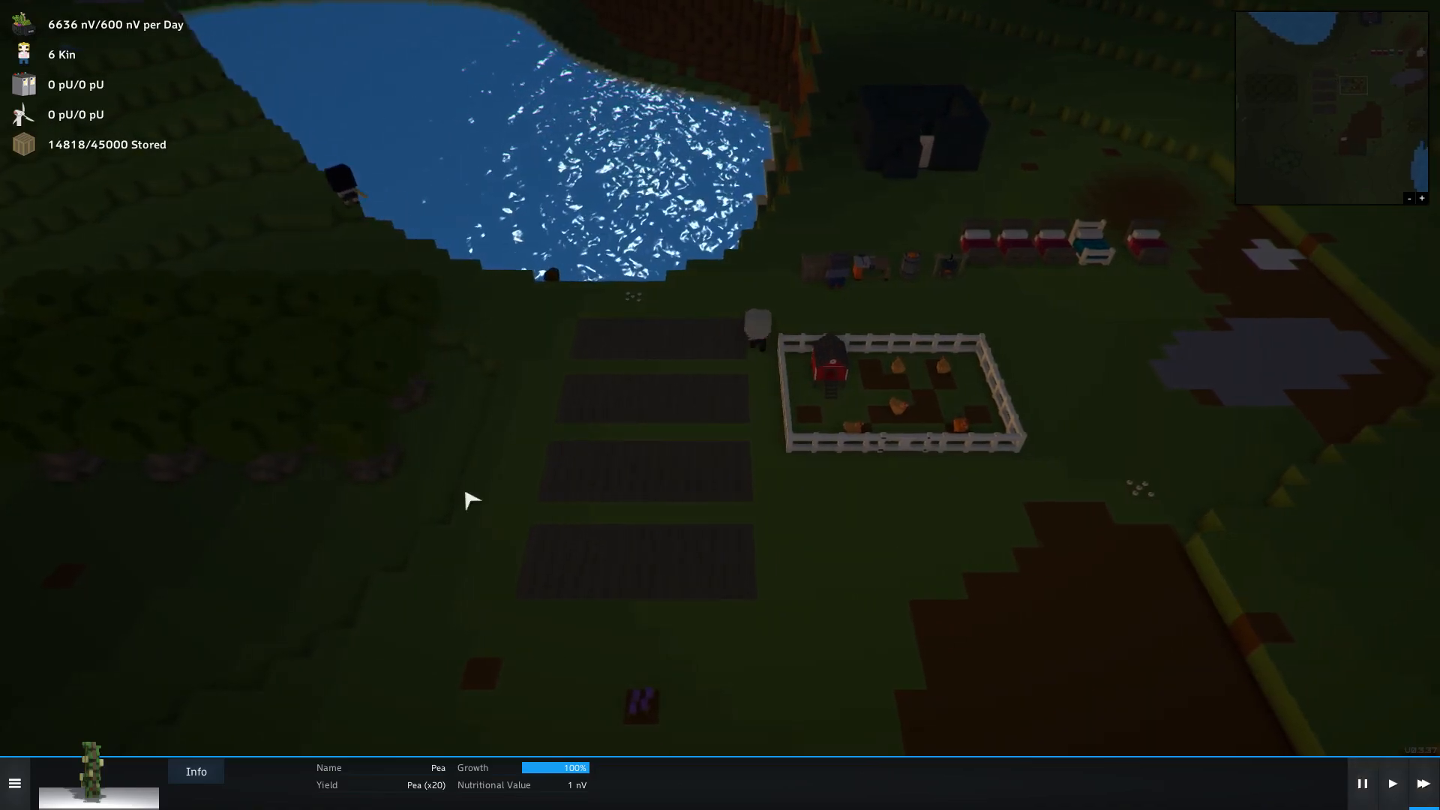
left_click(826, 627)
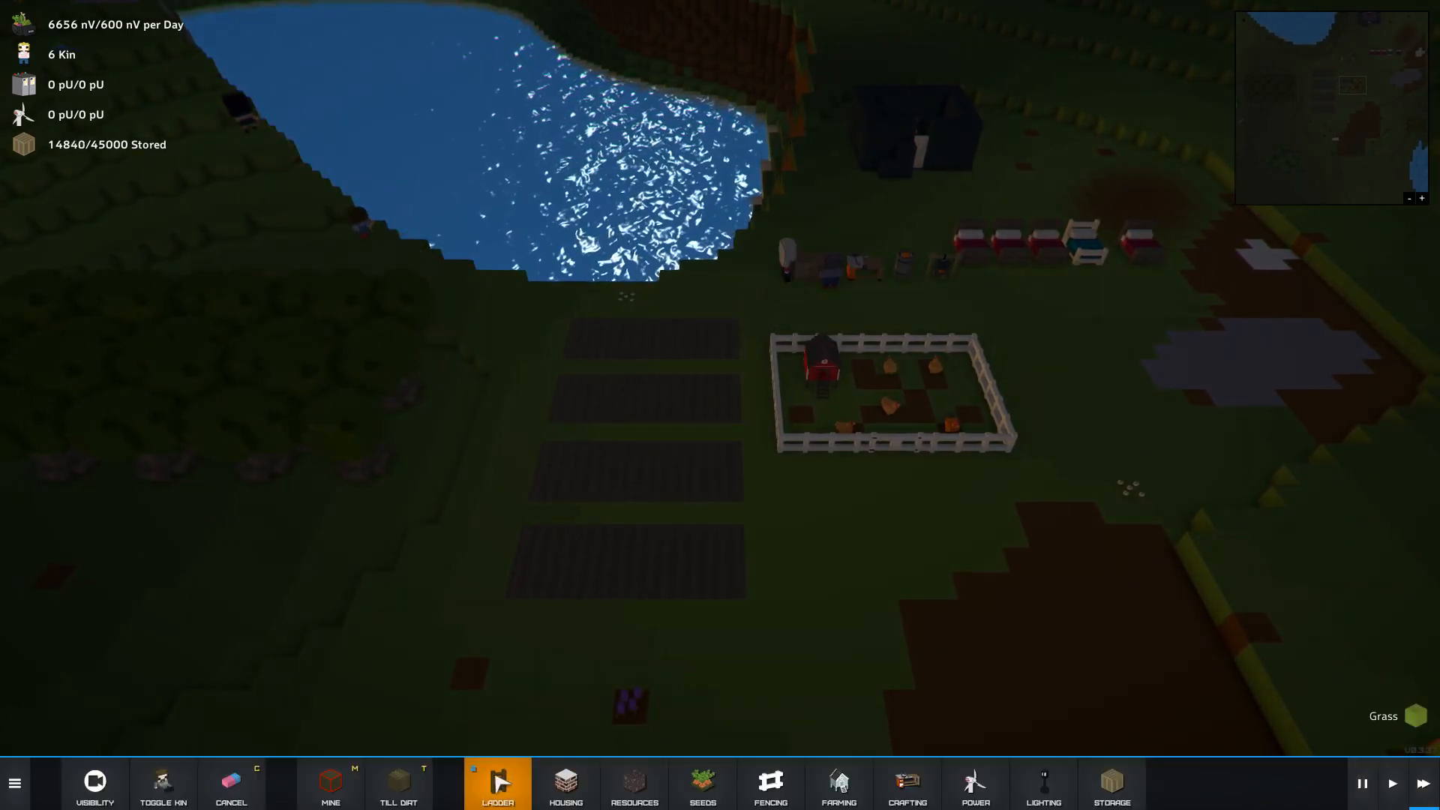
- Mark the last two pea seeds for planting on the lowest field, then stop placing
left_click(710, 788)
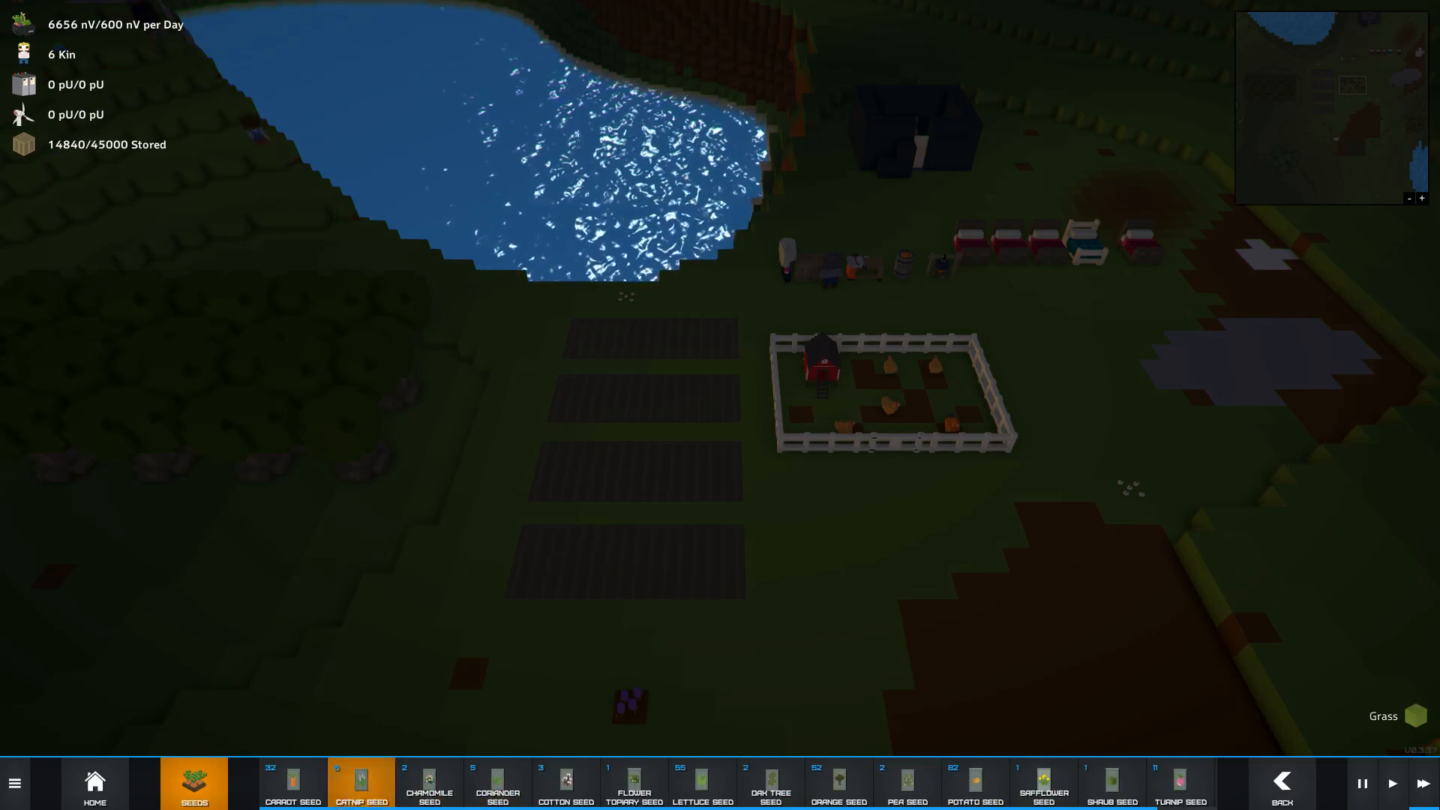
left_click(565, 783)
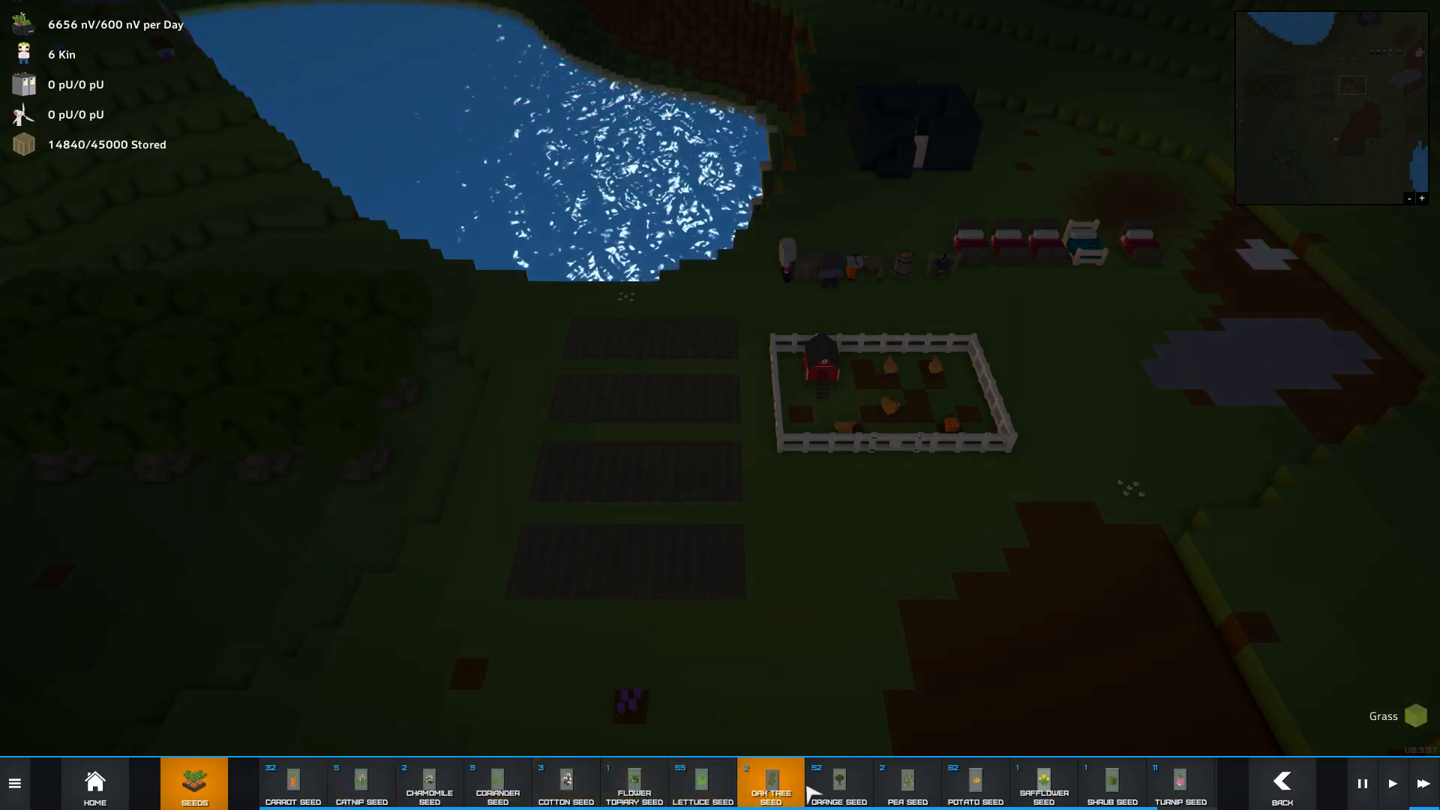
left_click(909, 785)
scroll(787, 619, "up", 3)
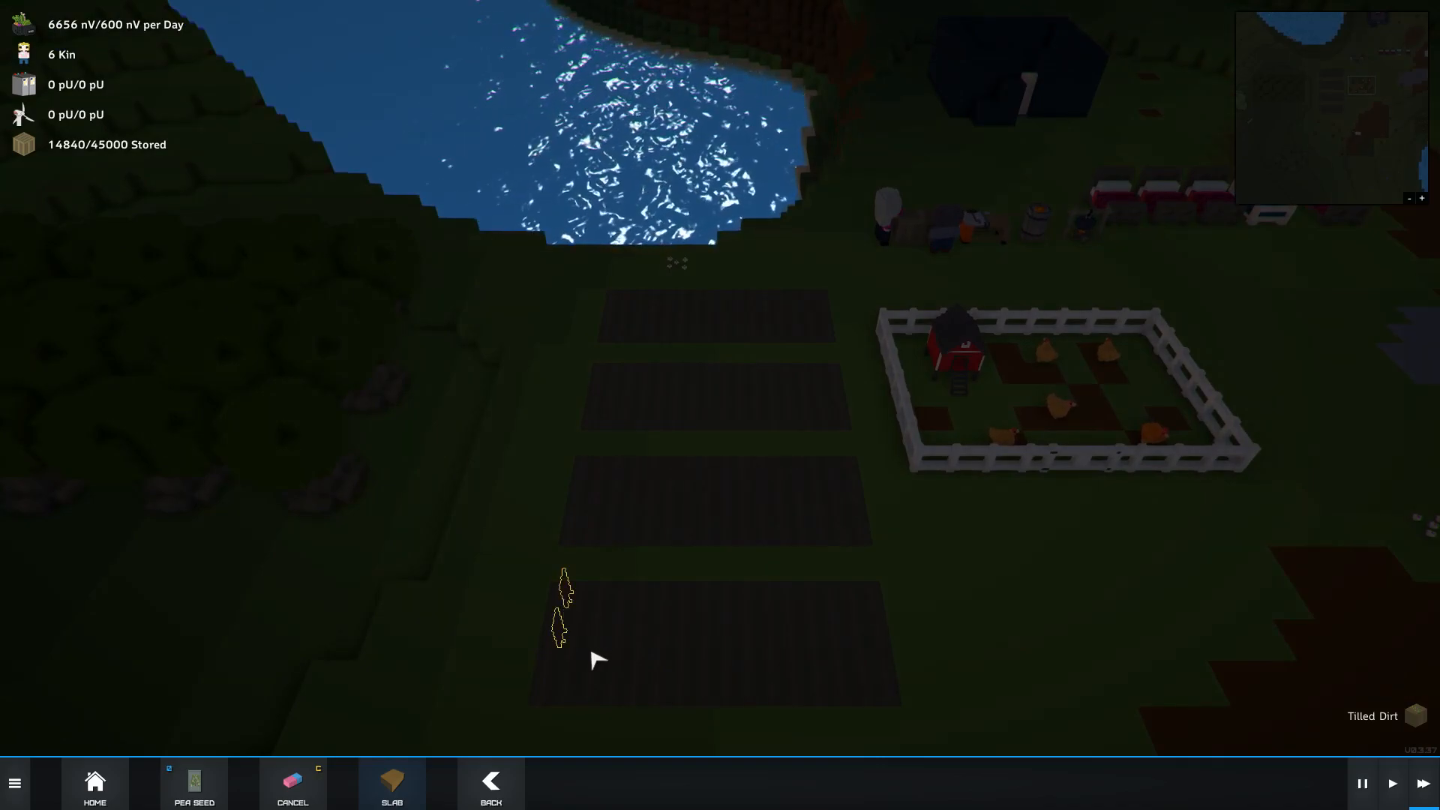
left_click_drag(909, 706, 855, 574)
right_click(841, 552)
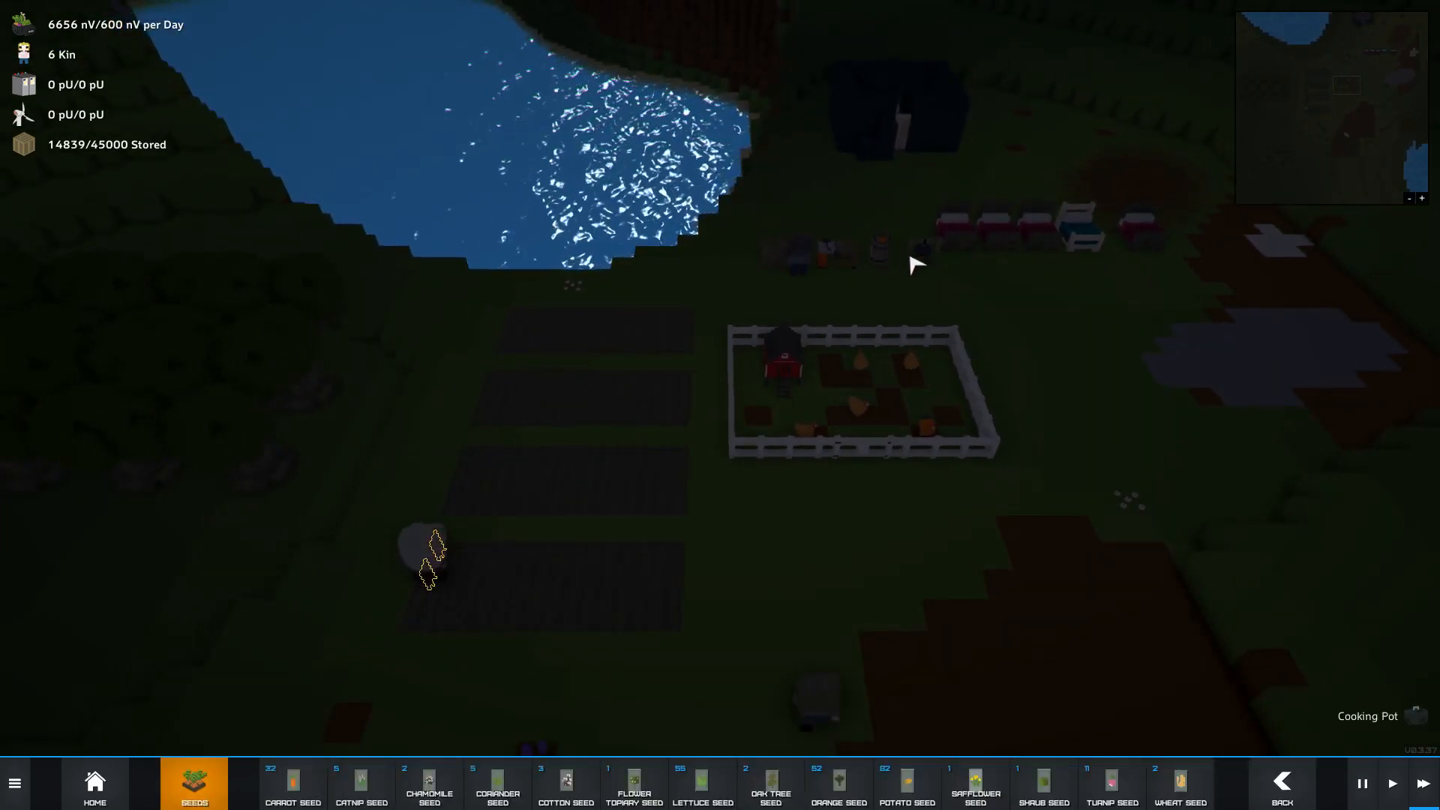
- Review the cooking pot's Vegetable Soup and Fried Egg recipes in its meal list
left_click(914, 264)
left_click(604, 788)
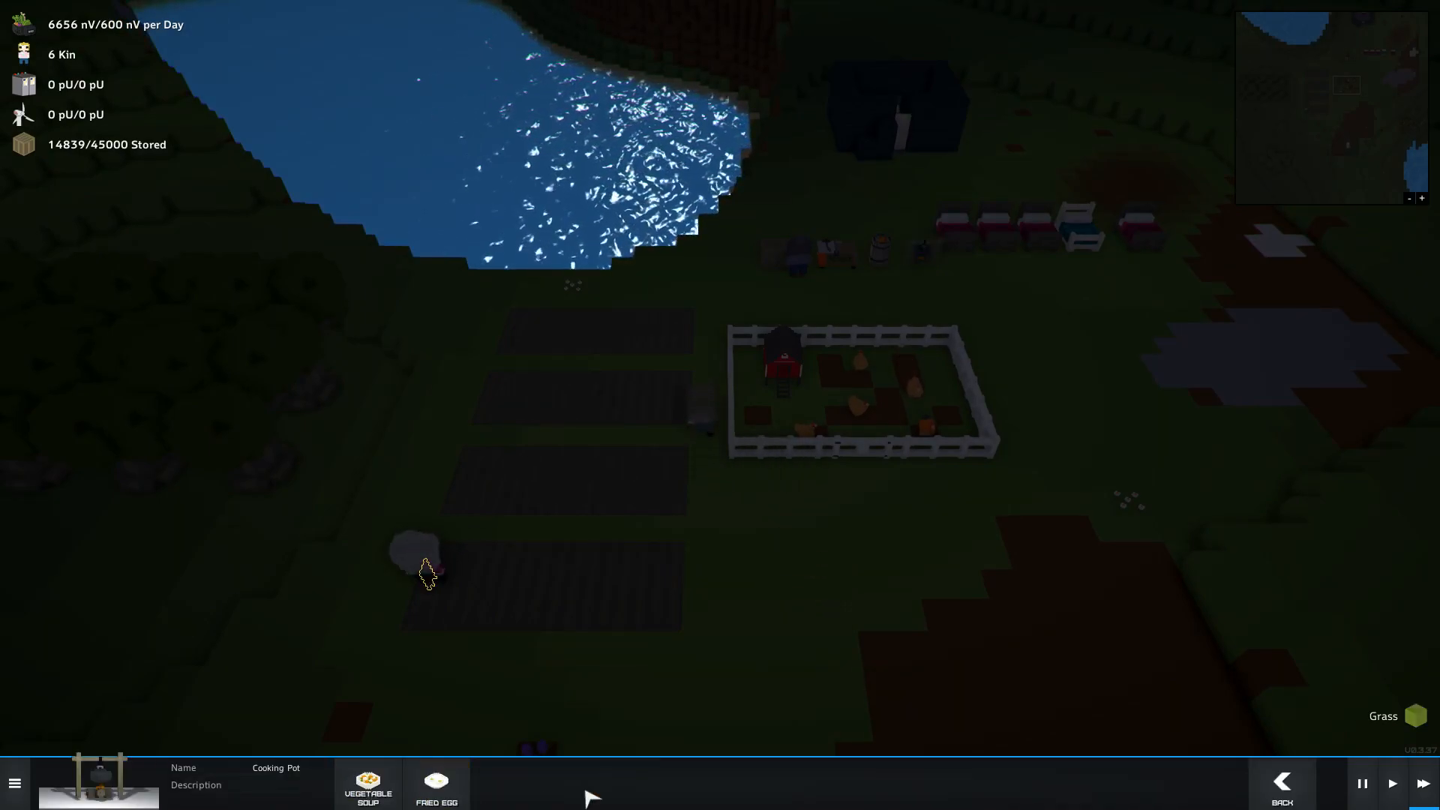
left_click(370, 785)
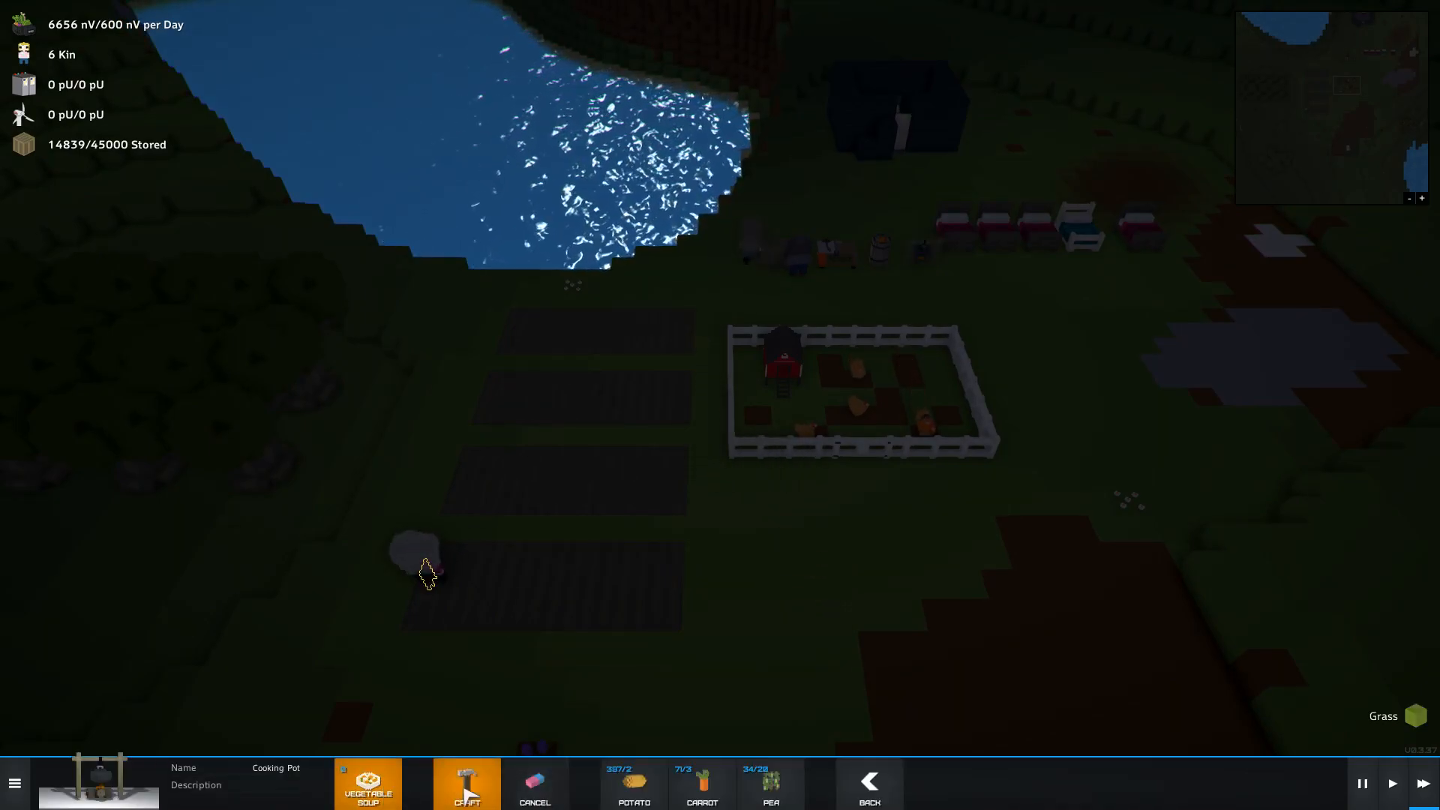
left_click(877, 783)
left_click(369, 785)
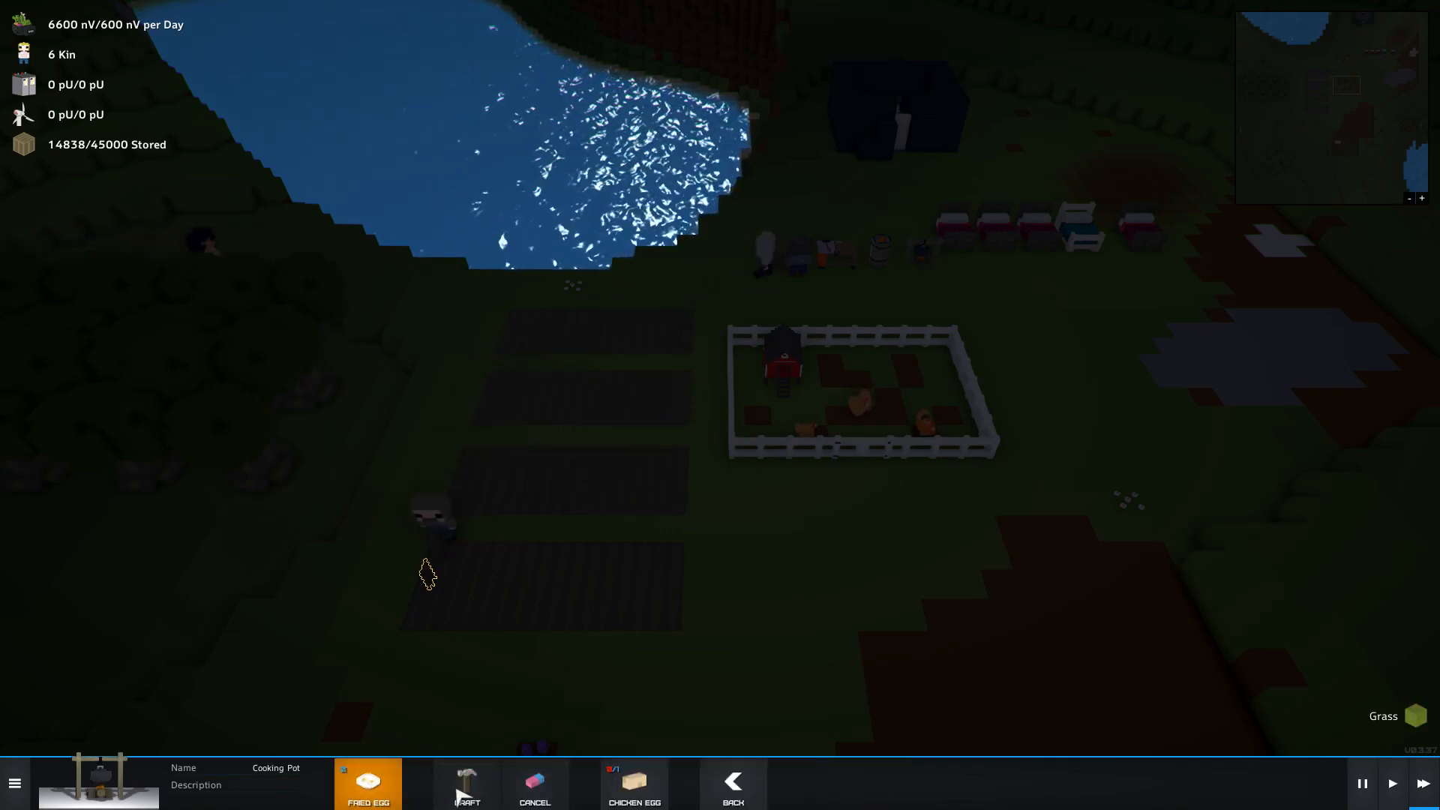
- Check the chicken coop's egg count, then queue a Fried Egg at the cooking pot
left_click(782, 371)
right_click(782, 372)
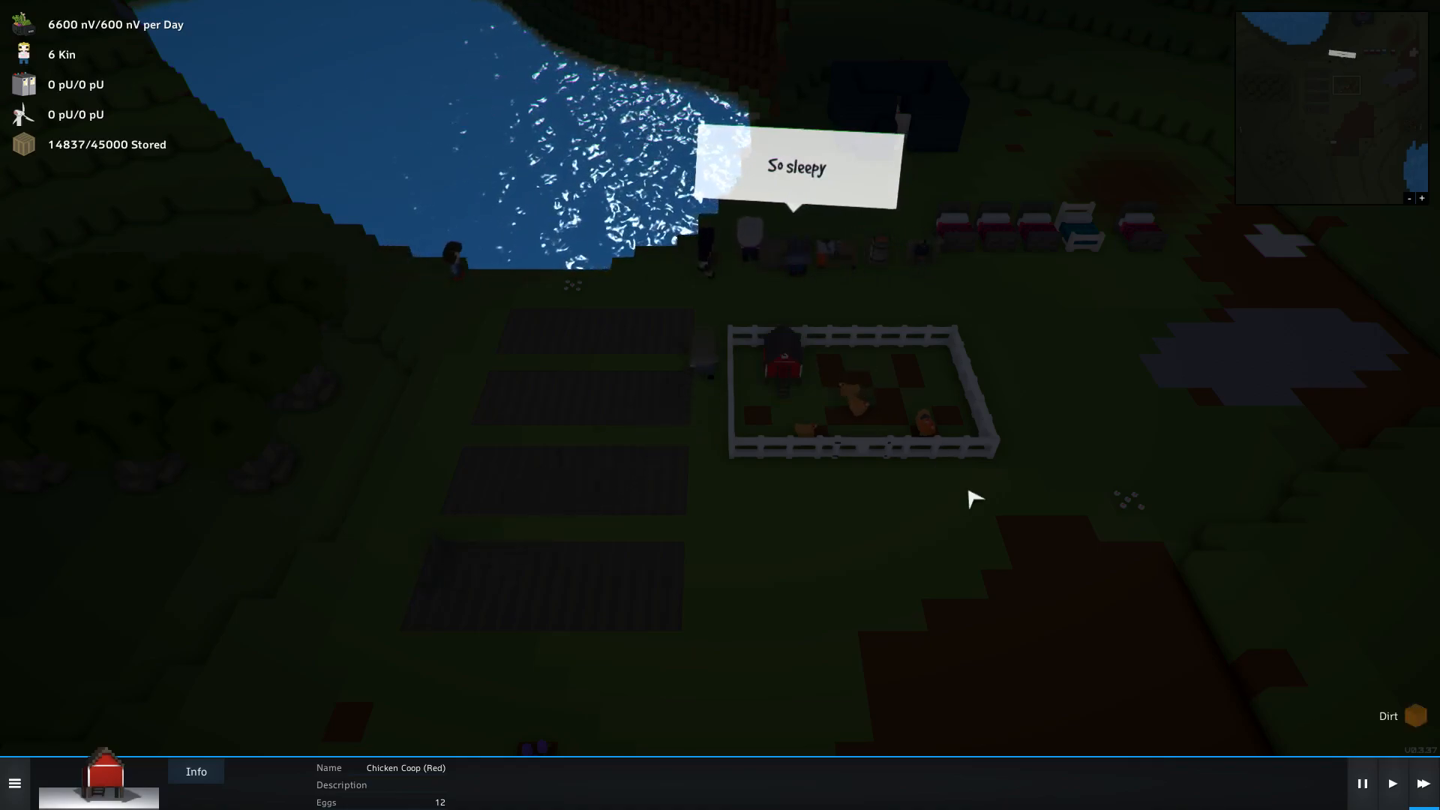
scroll(975, 506, "up", 4)
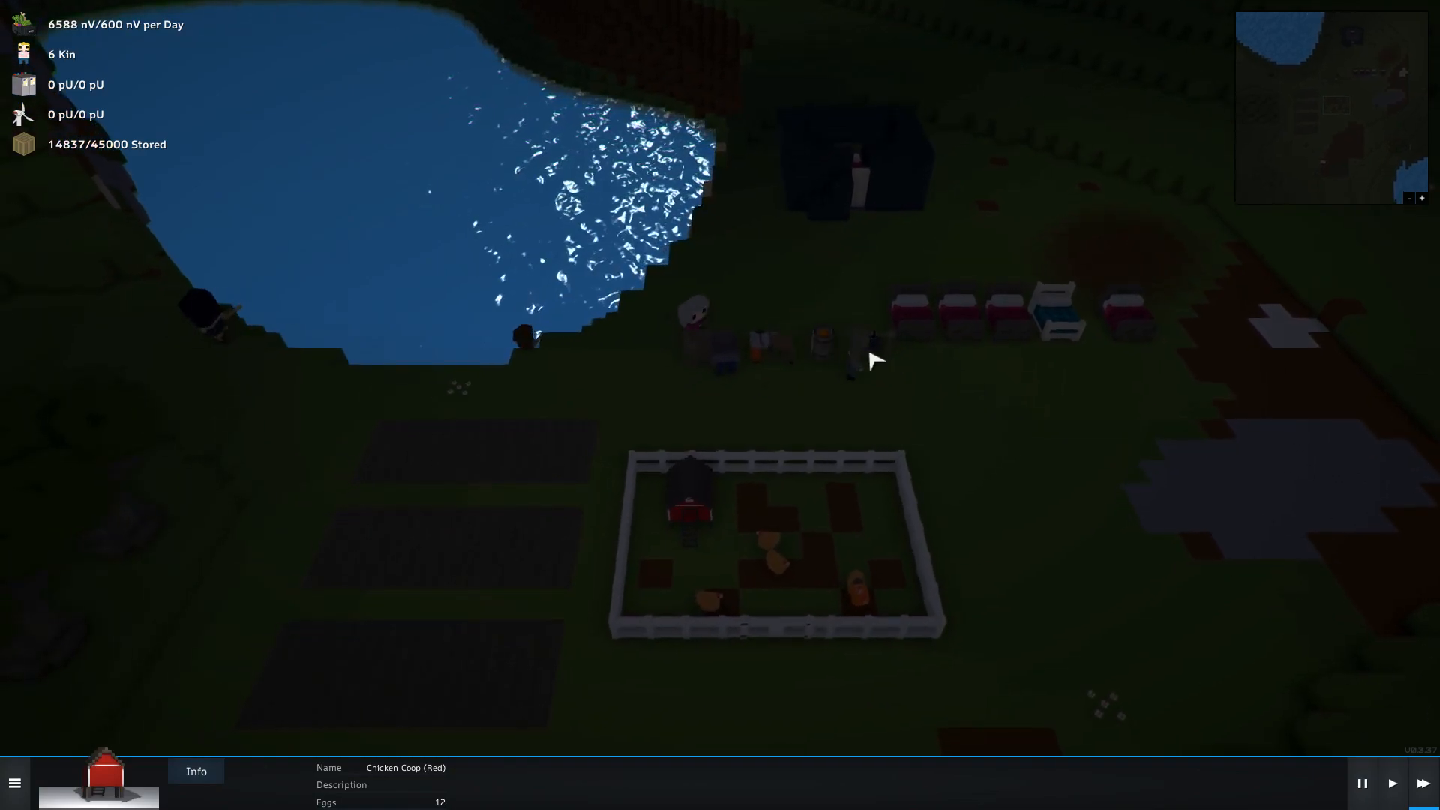
key("Escape")
left_click(876, 344)
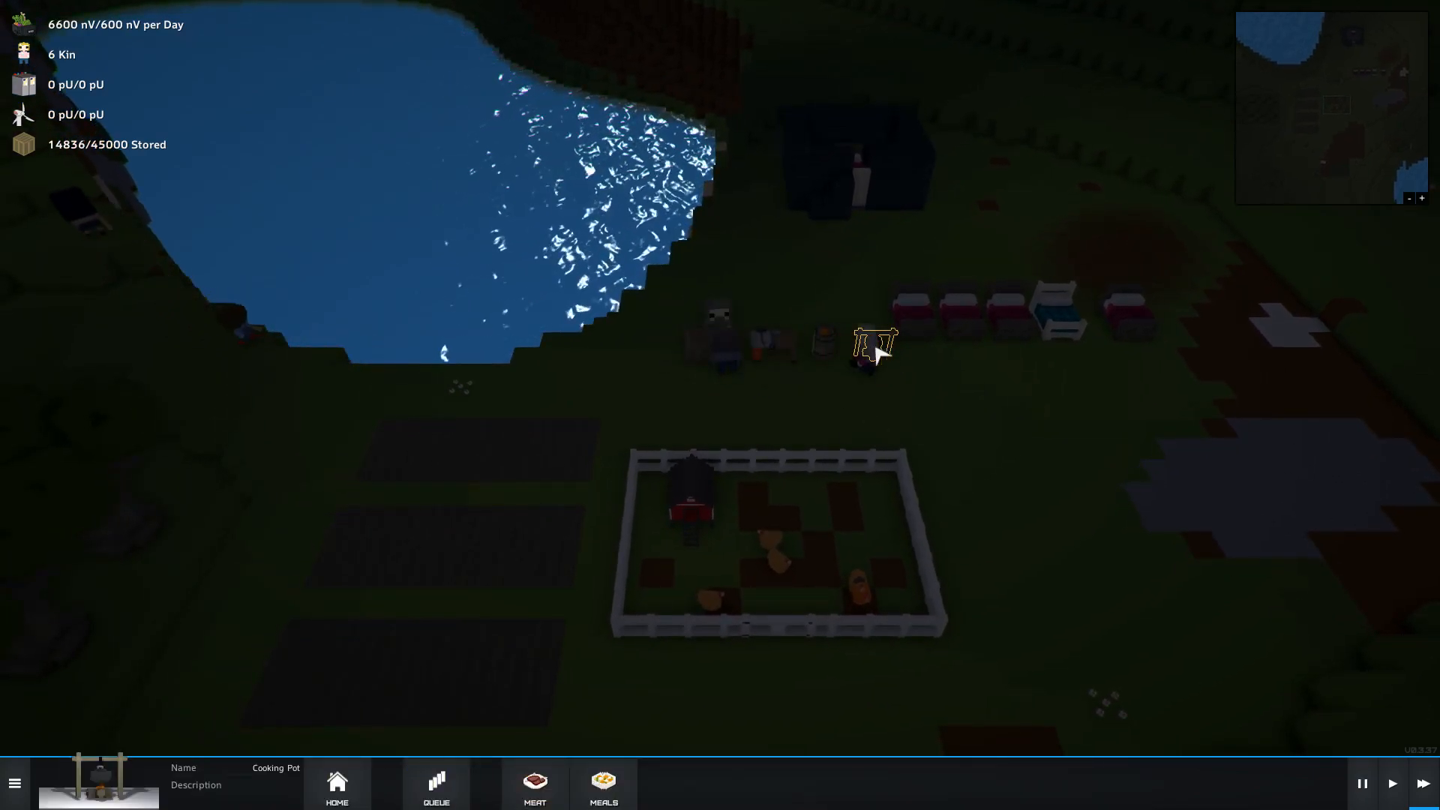
left_click(538, 785)
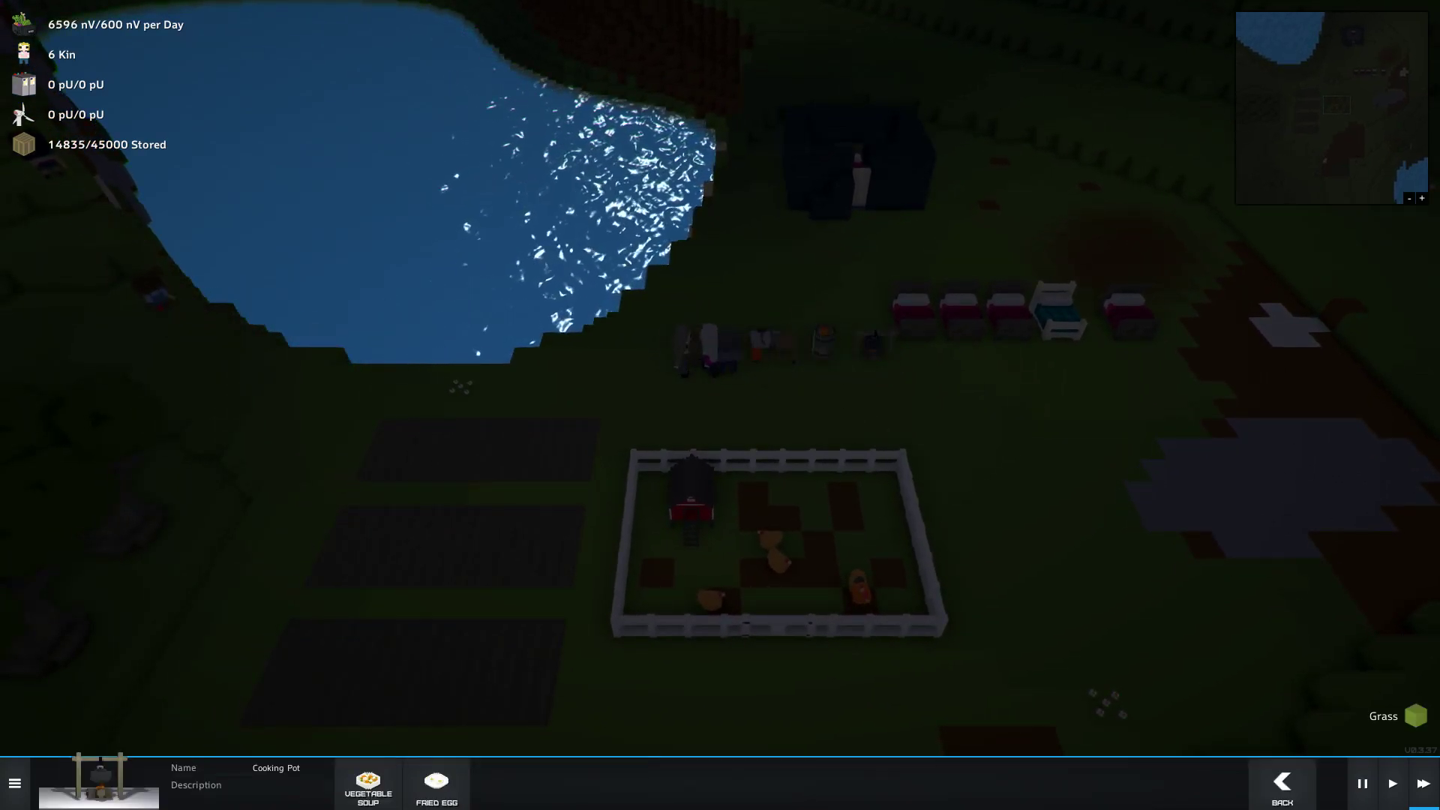
left_click(456, 788)
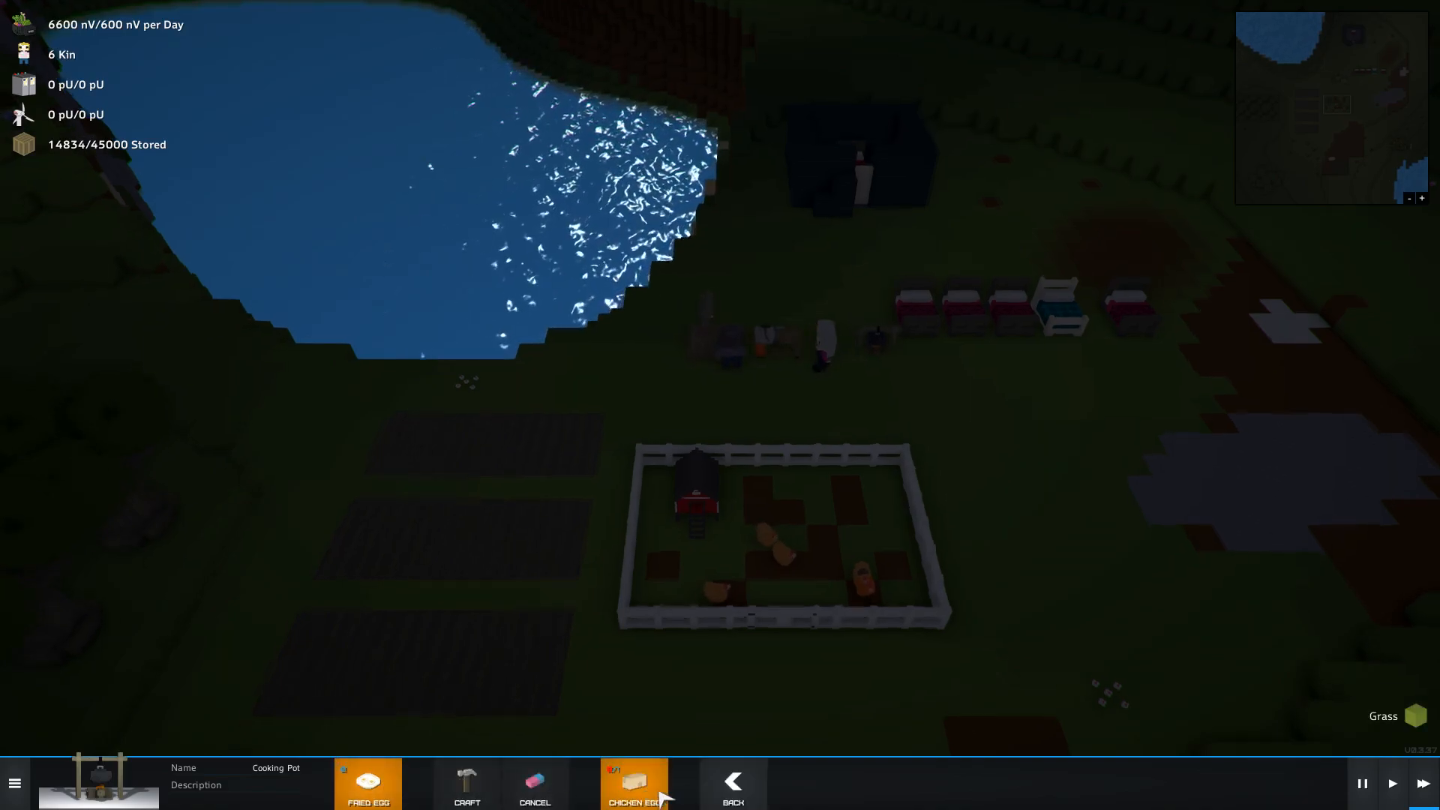
scroll(720, 450, "down", 3)
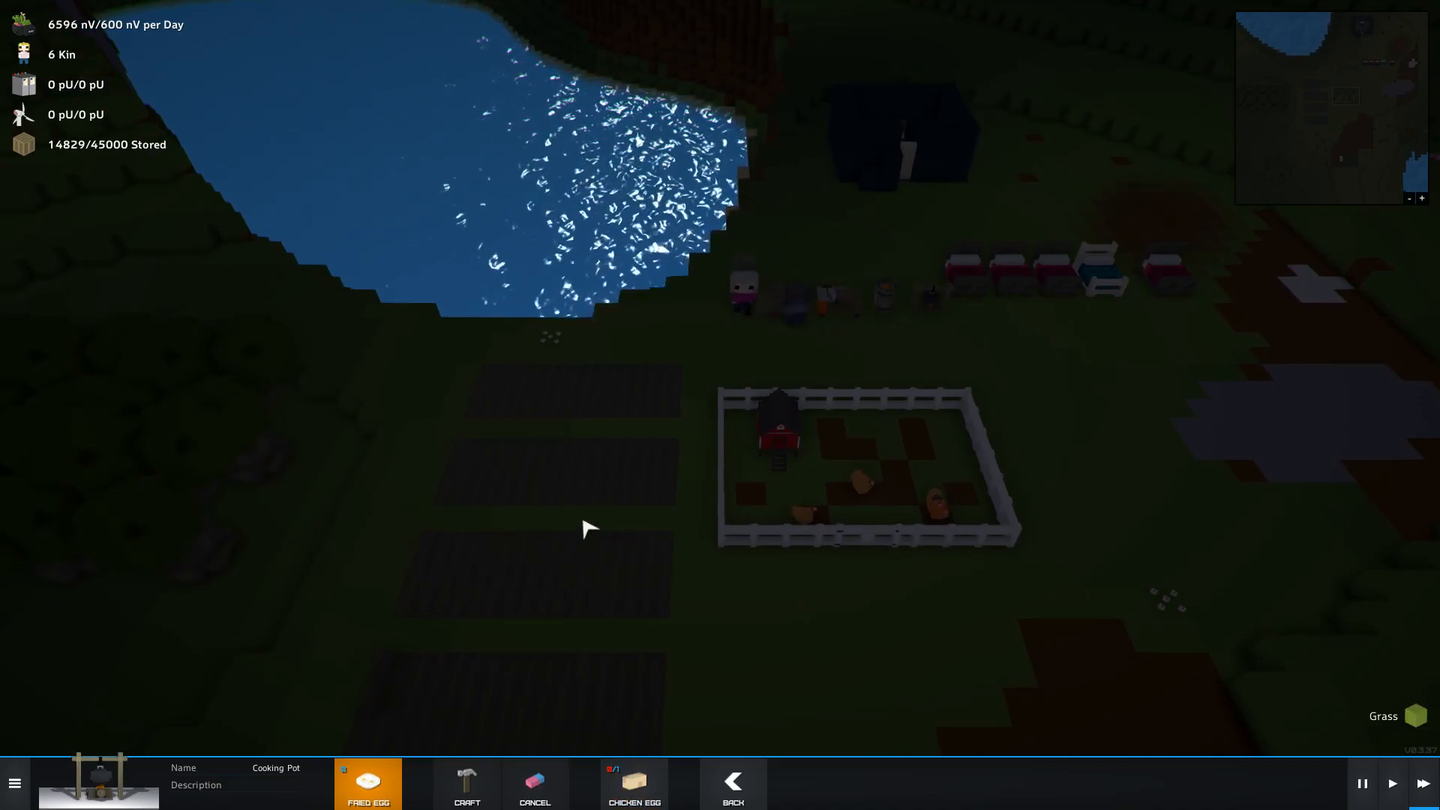
scroll(587, 528, "down", 1)
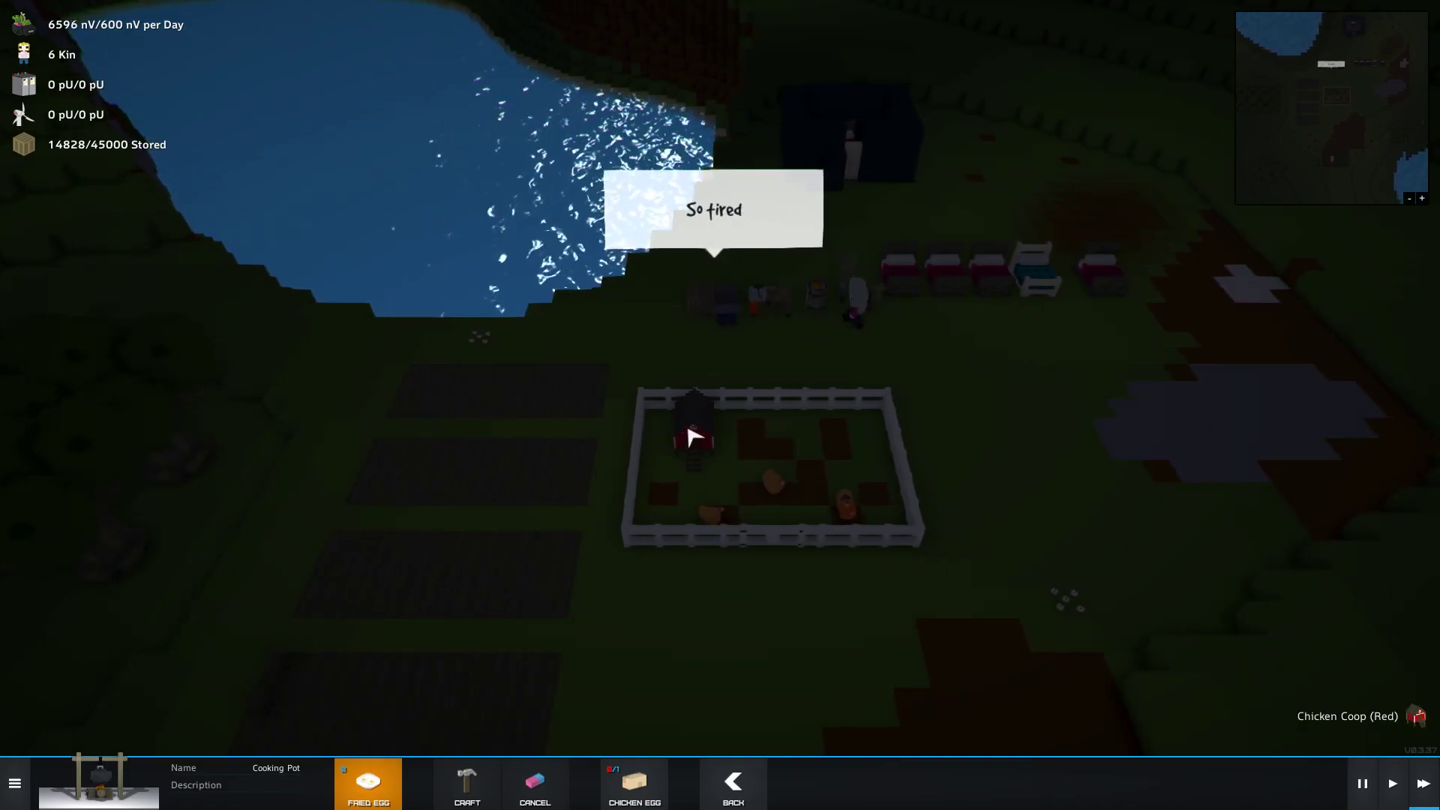
- Inspect the chicken coop while viewing the quarry outline, then switch to the Mine tool
left_click(693, 438)
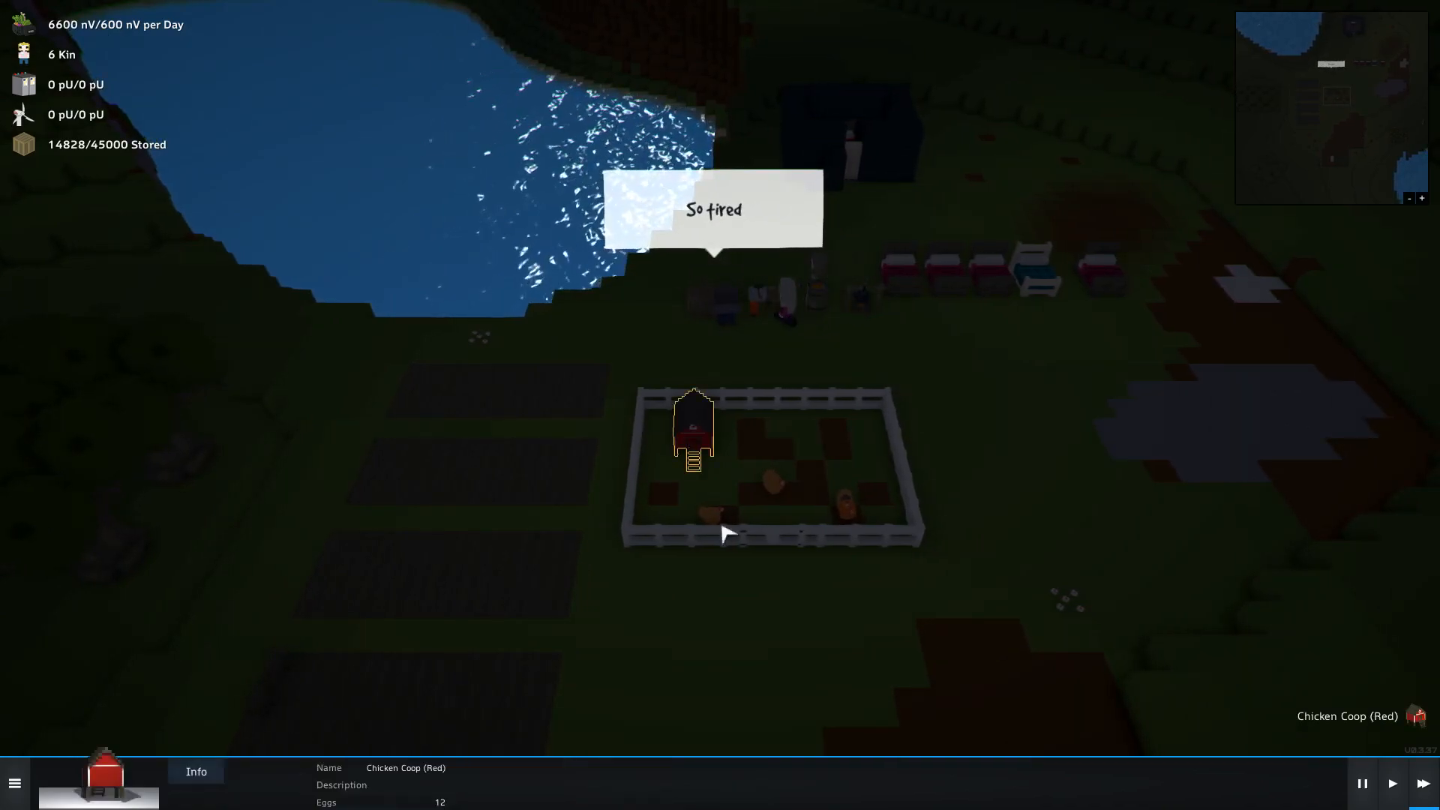
key("a")
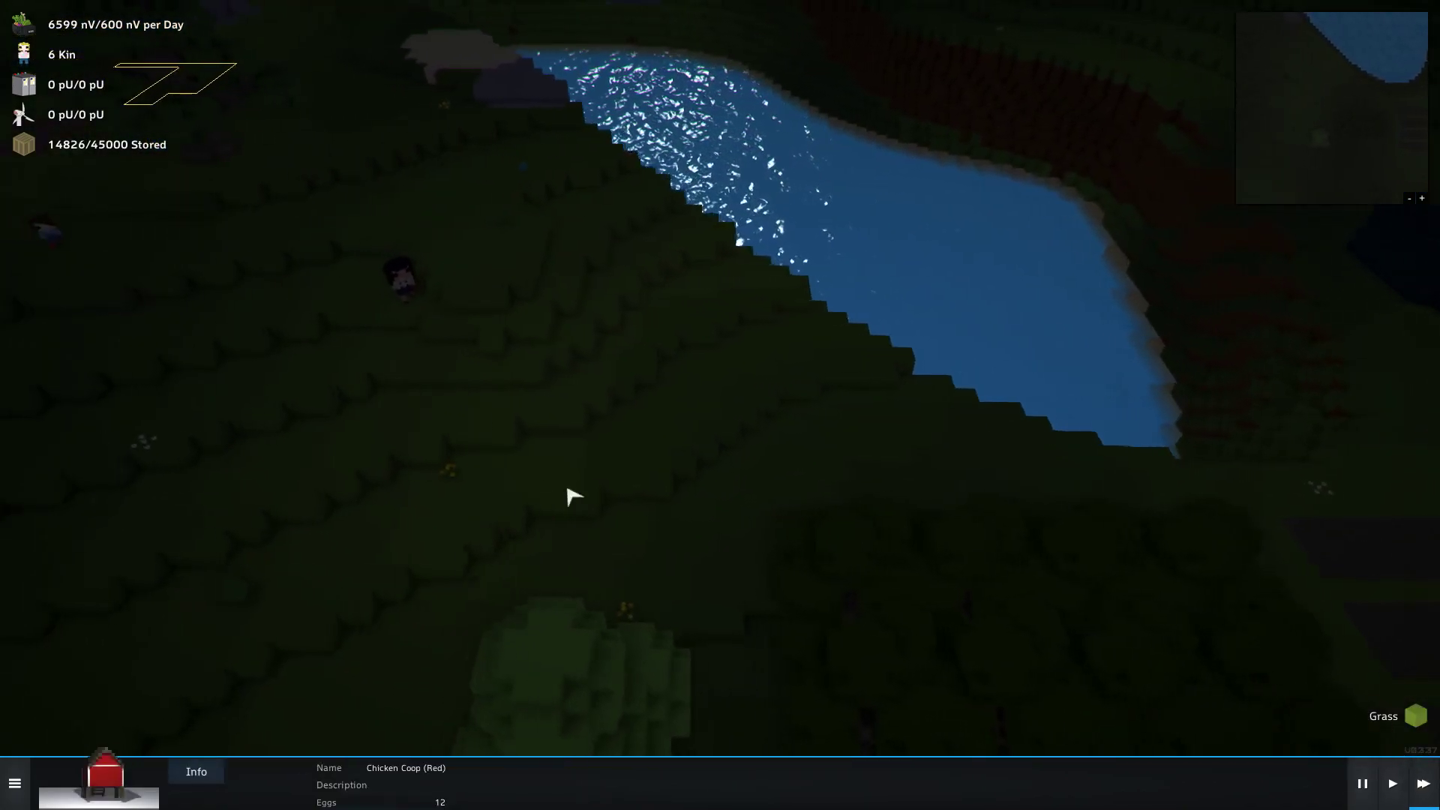
key("e")
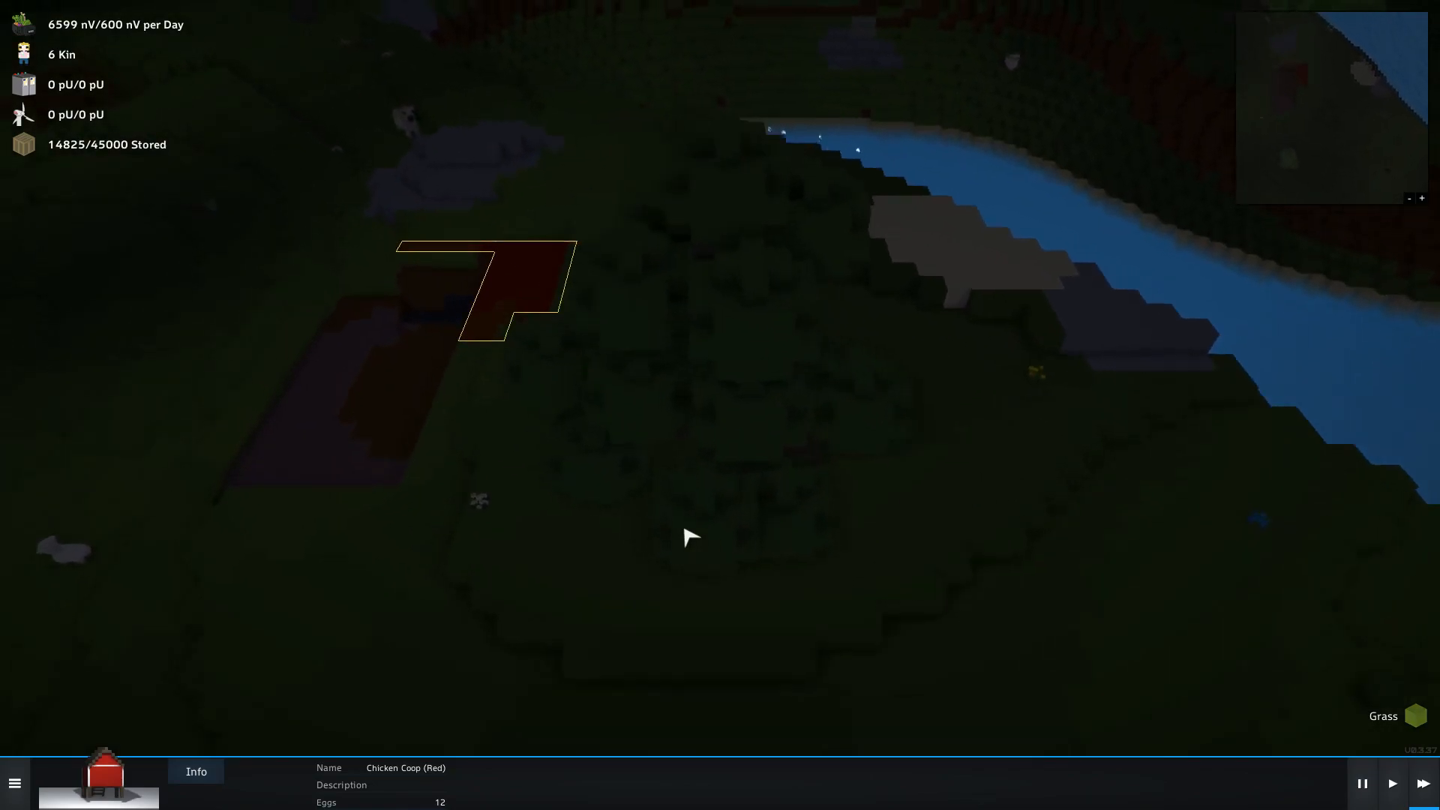
key("e")
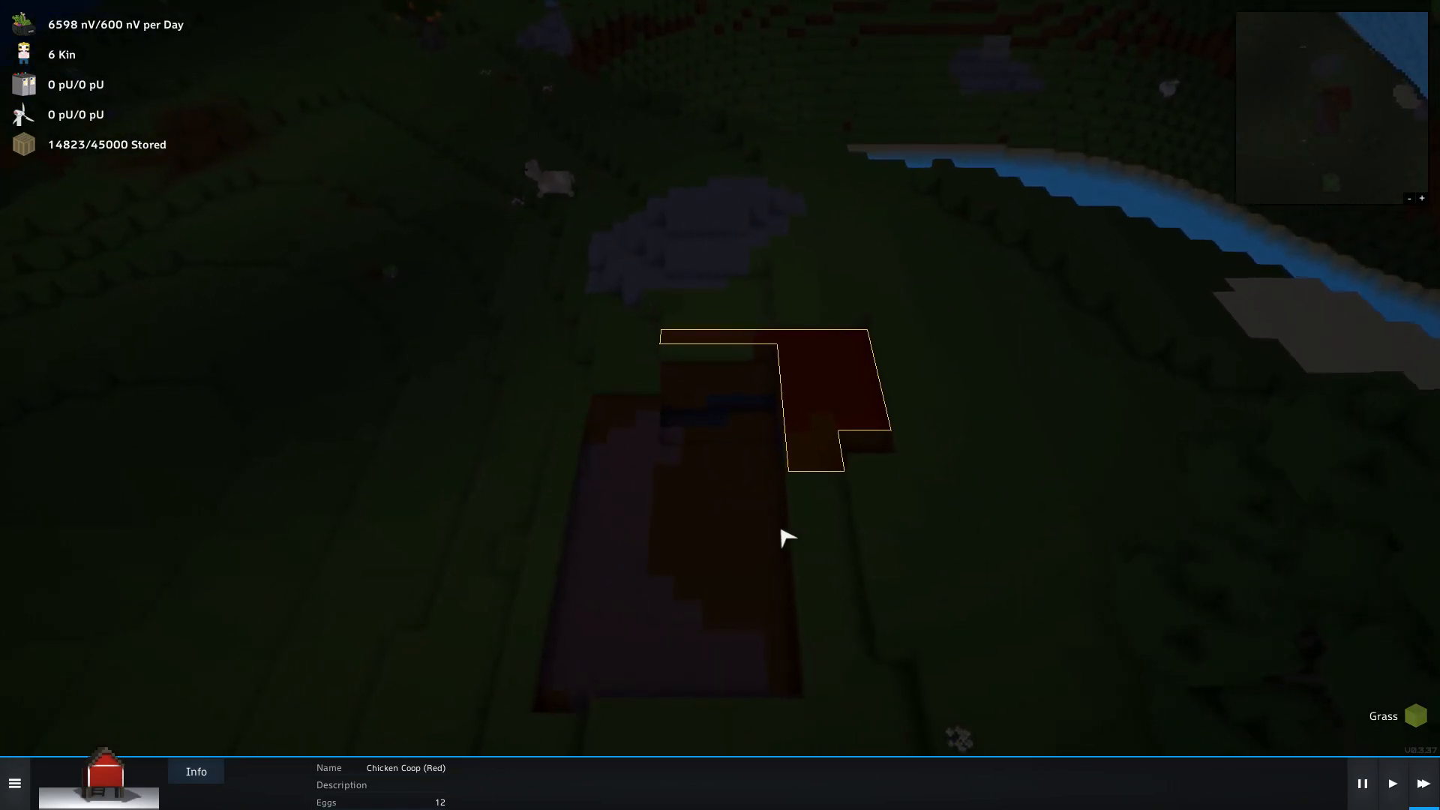
key("w")
key("s")
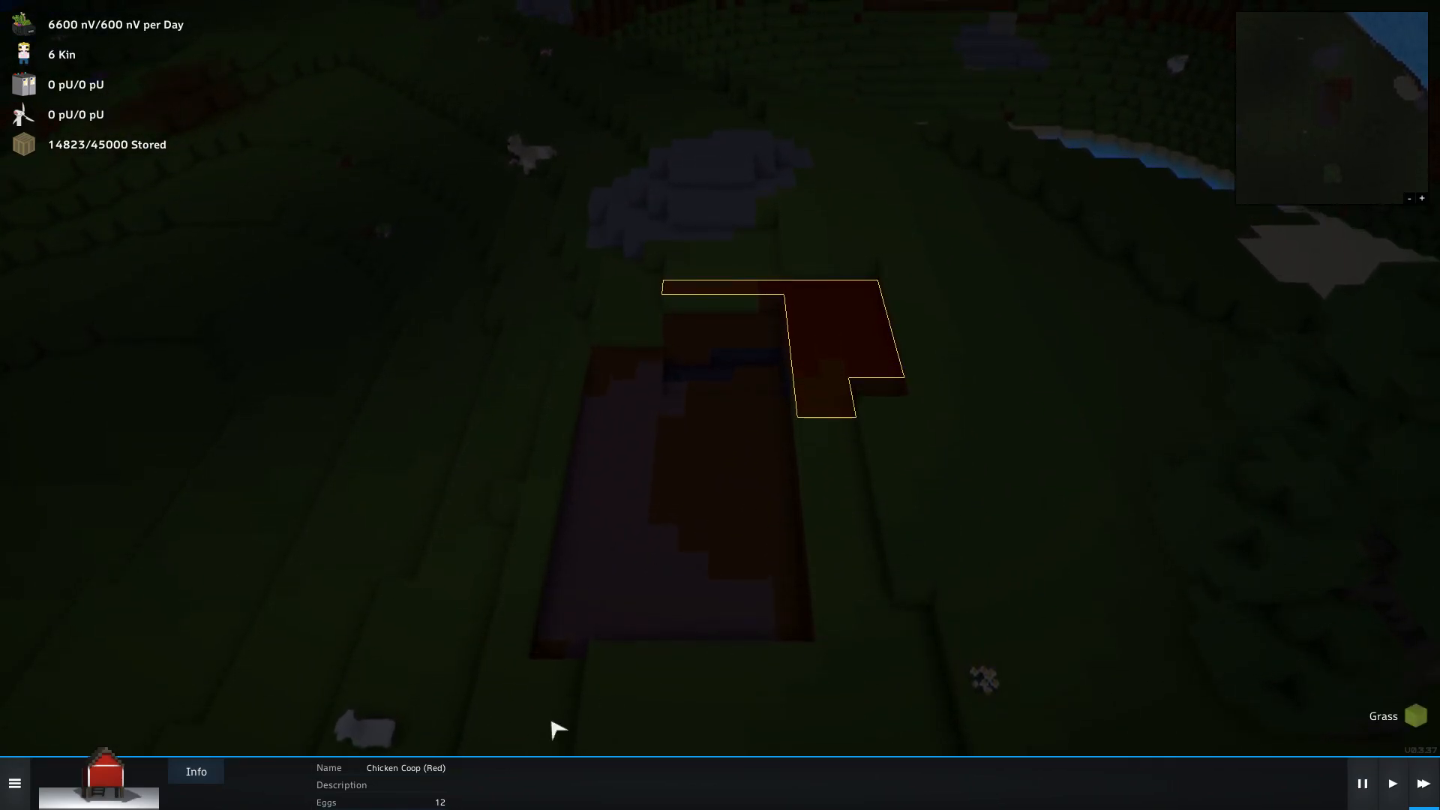
right_click(789, 559)
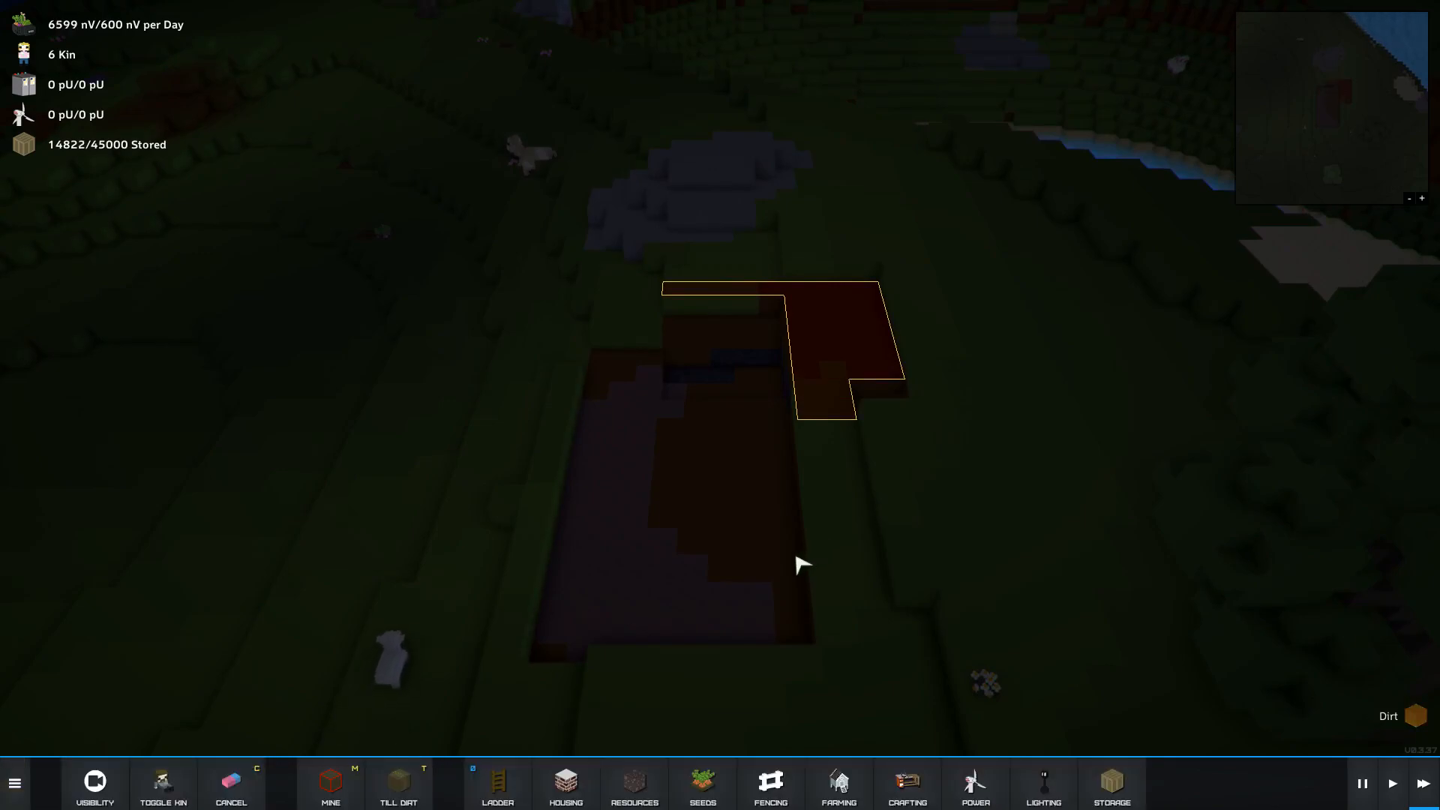
left_click(330, 782)
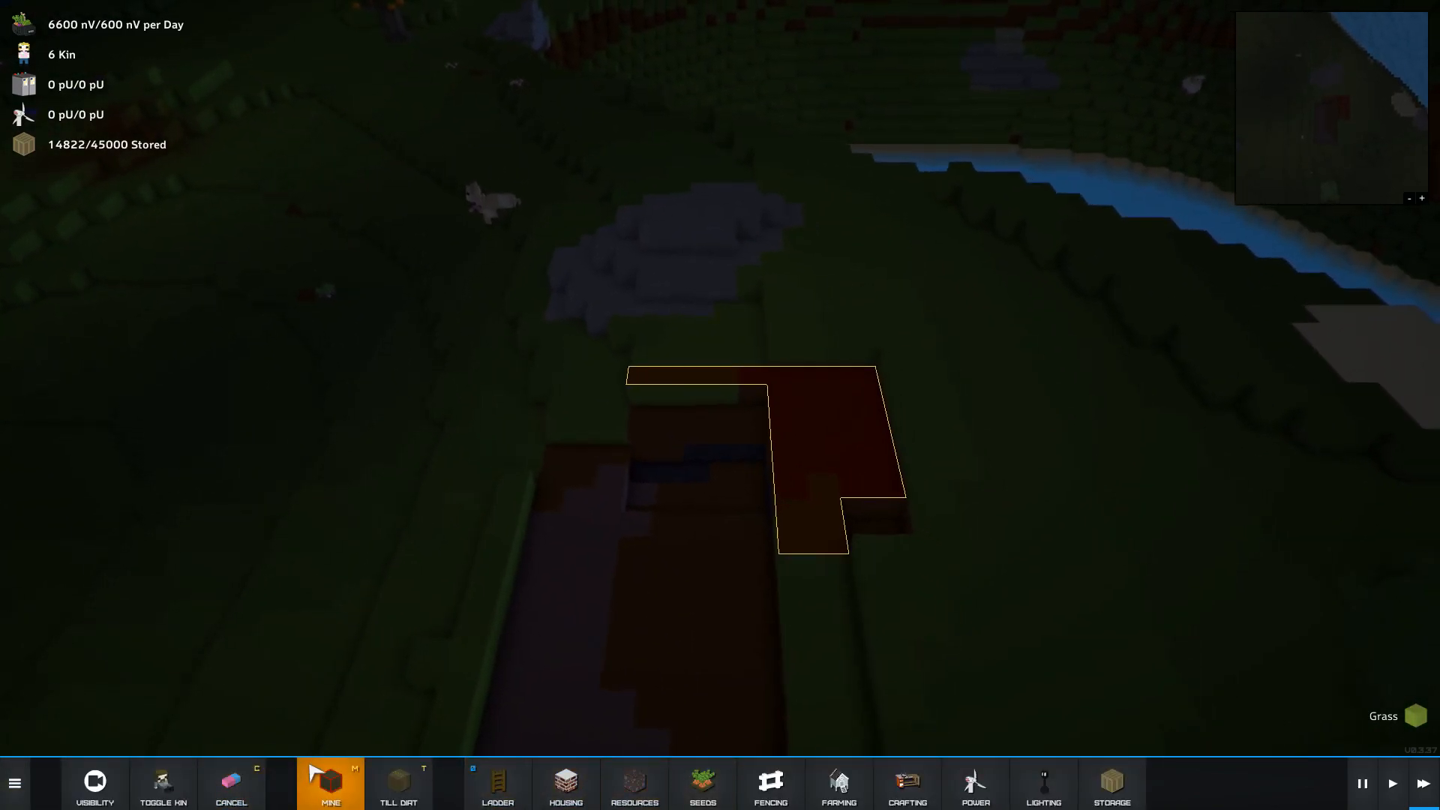
scroll(720, 405, "down", 4)
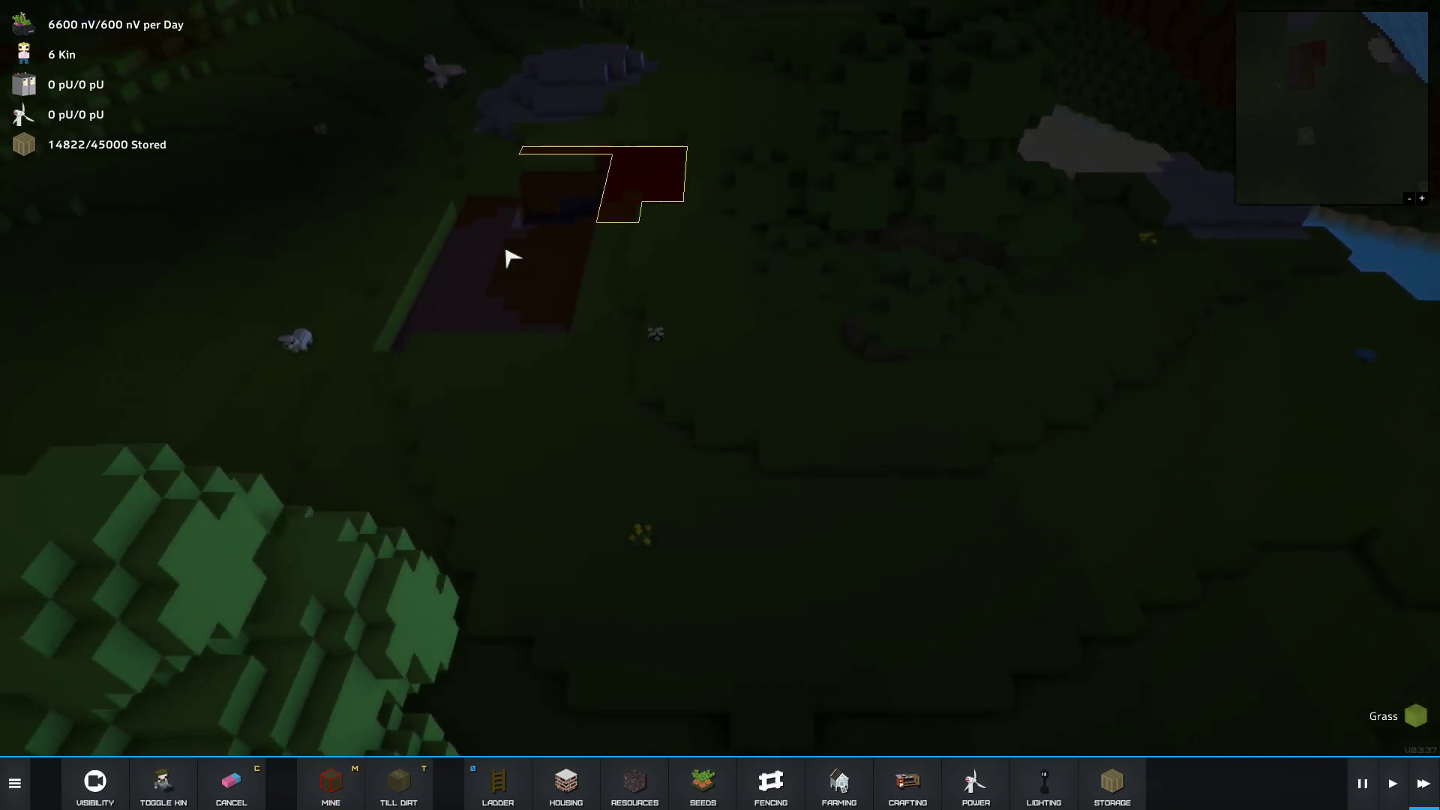
- Inspect a cow near the quarry, review its hunt, shepherd and milking actions, then dismiss them
key("q")
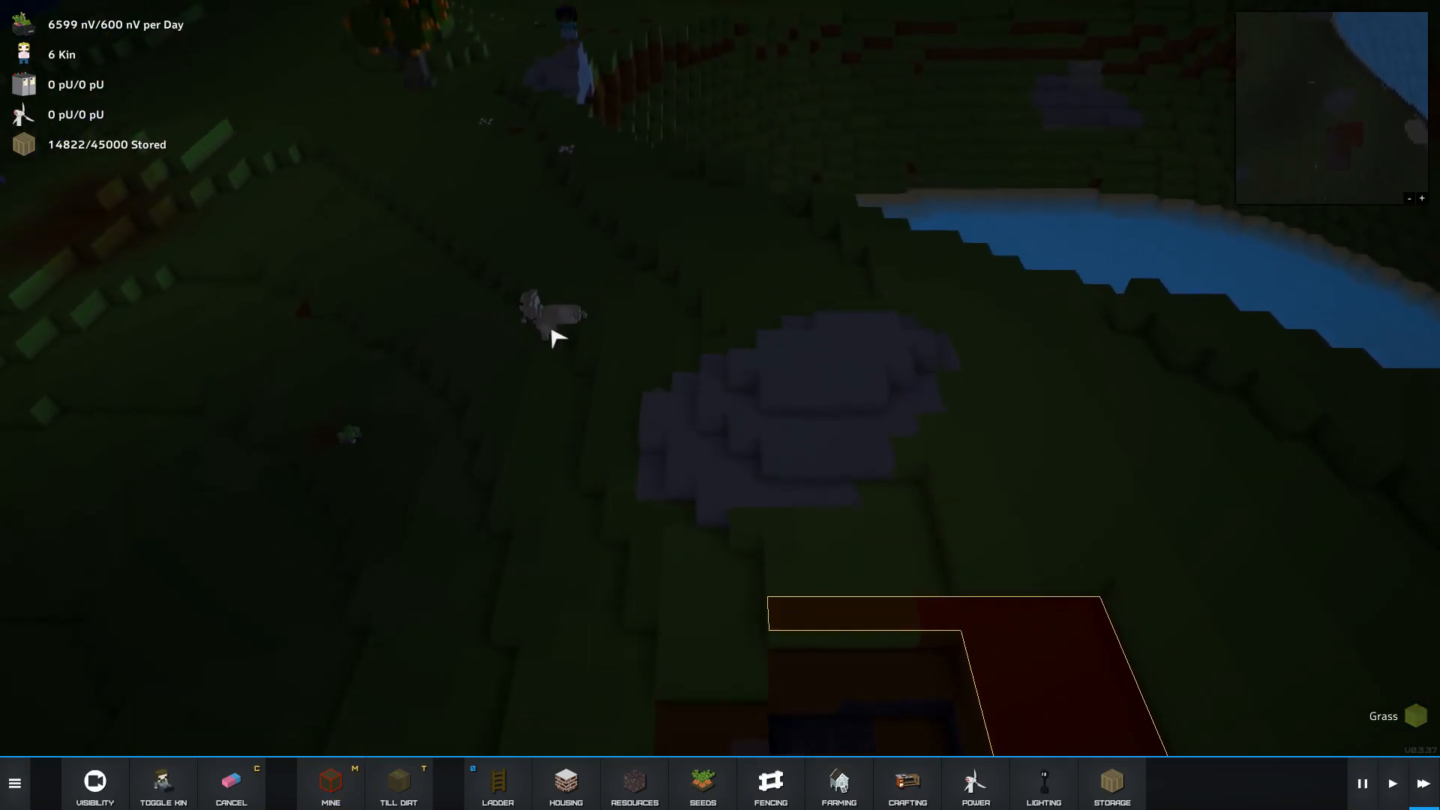
left_click(541, 386)
key("s")
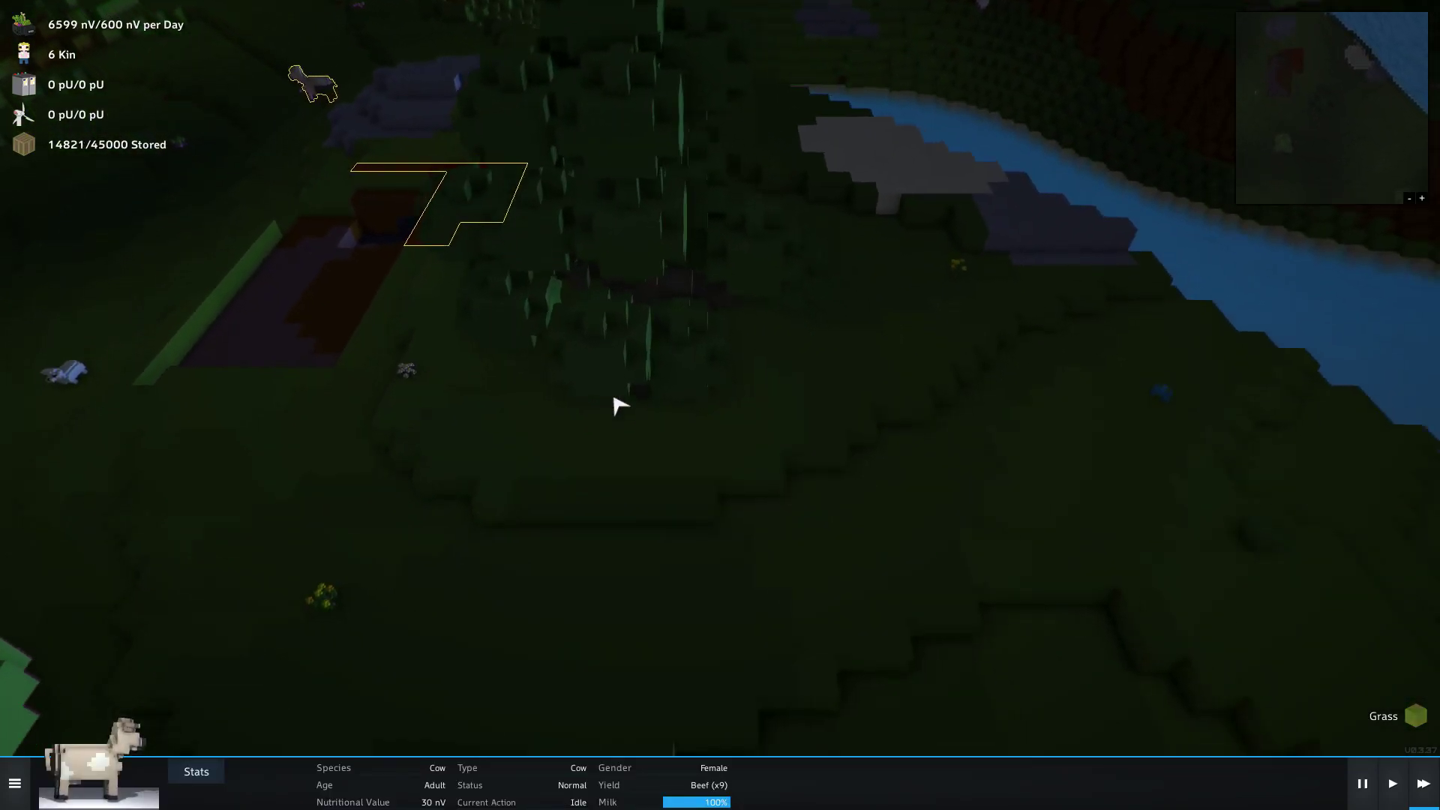
key("e")
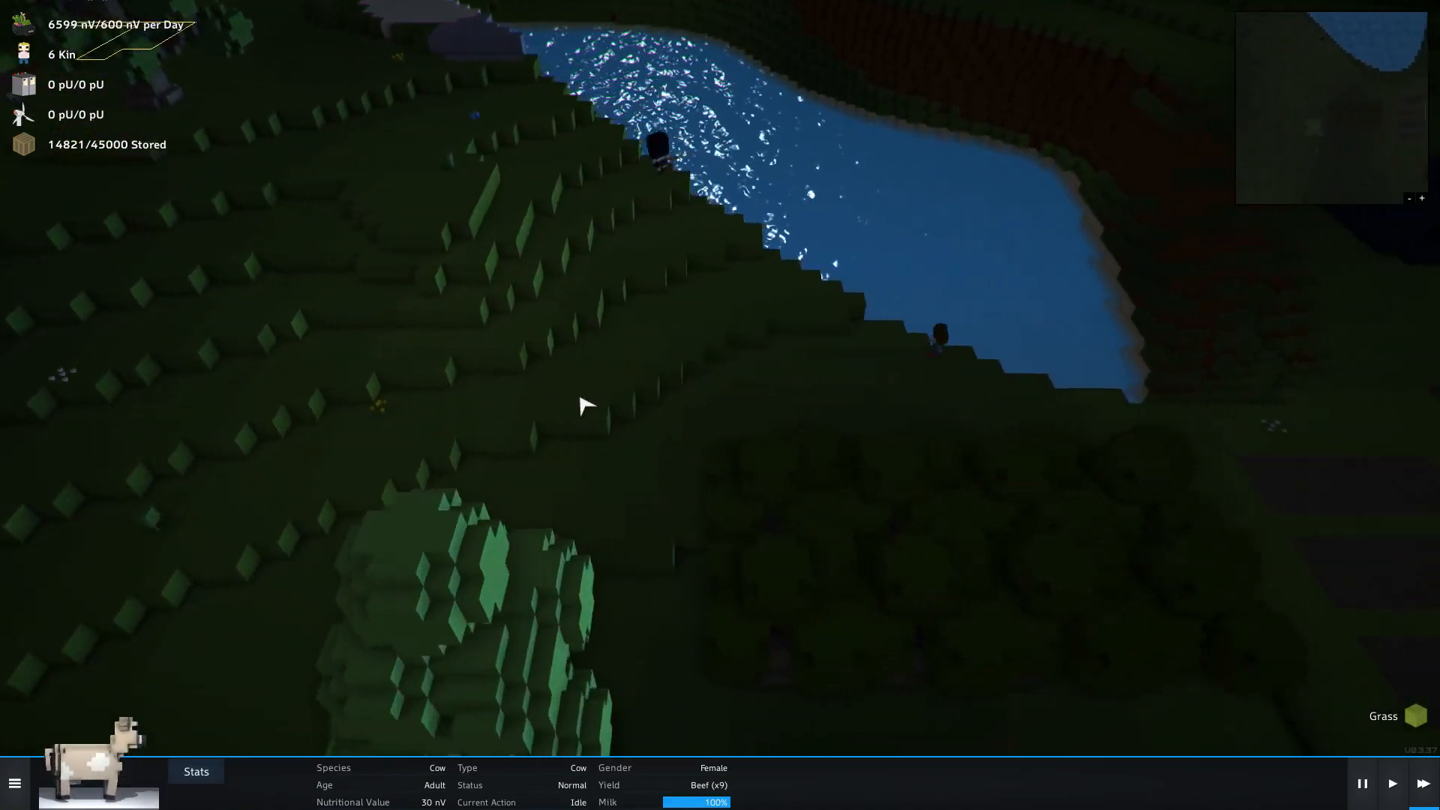
scroll(585, 405, "down", 3)
key("w")
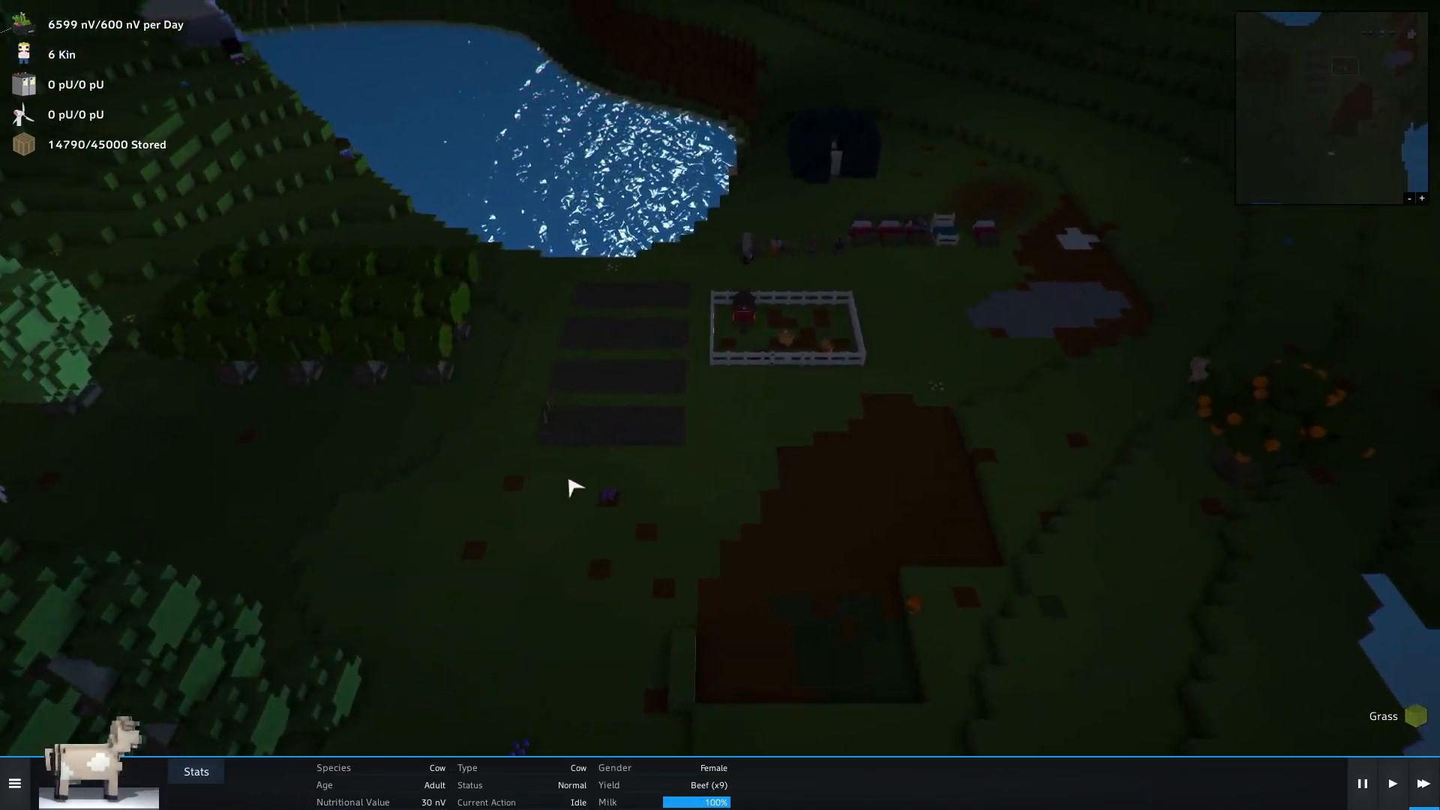
key("w")
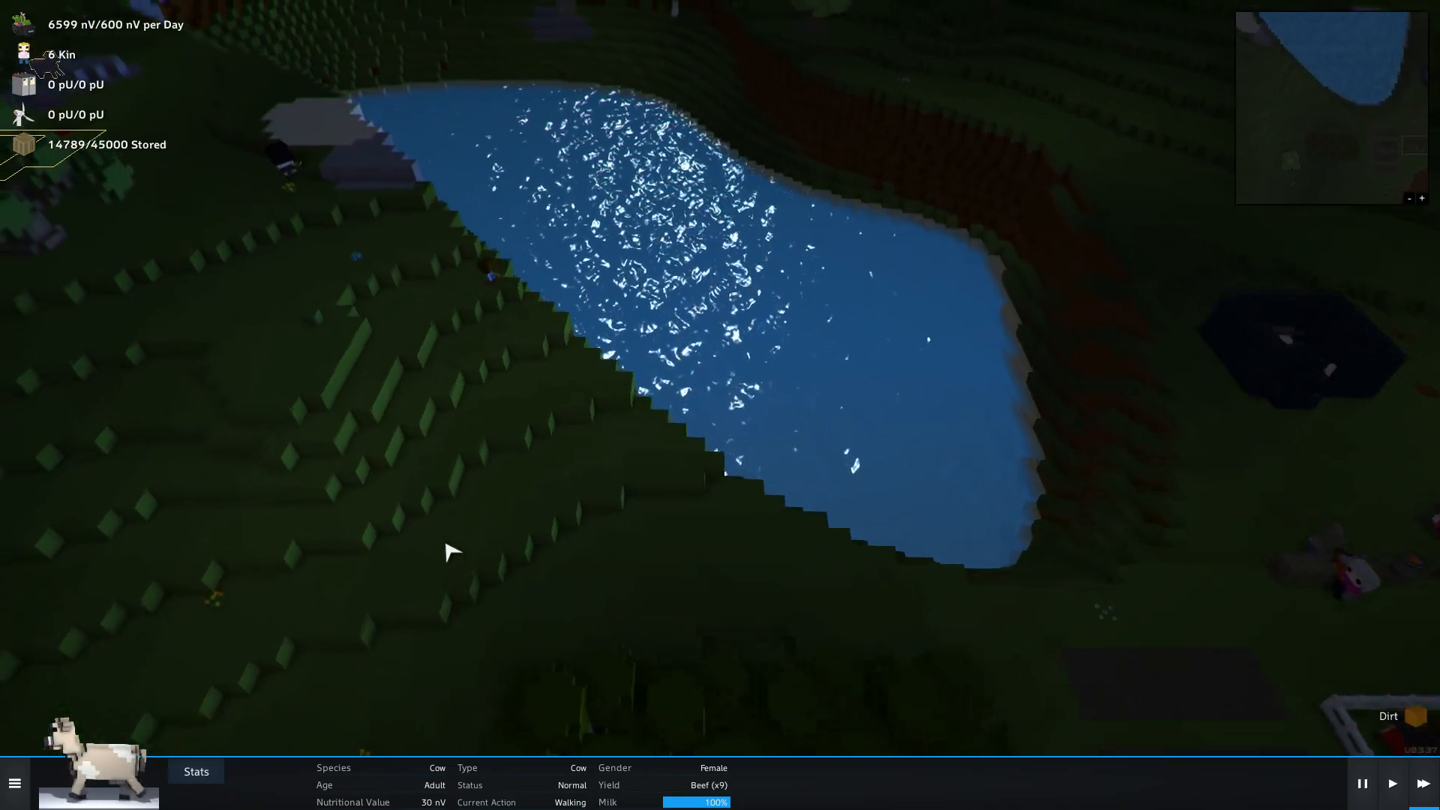
key("q")
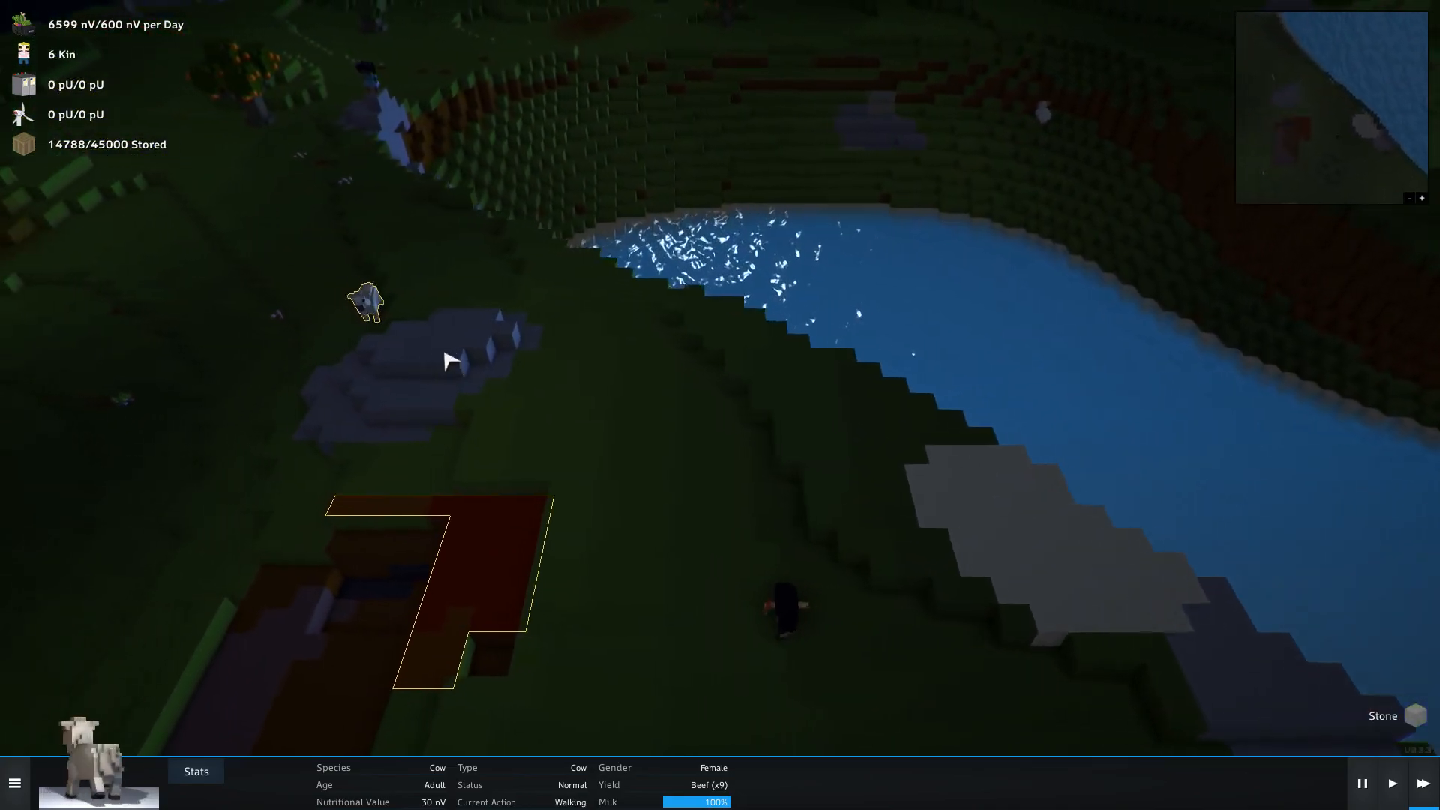
key("w")
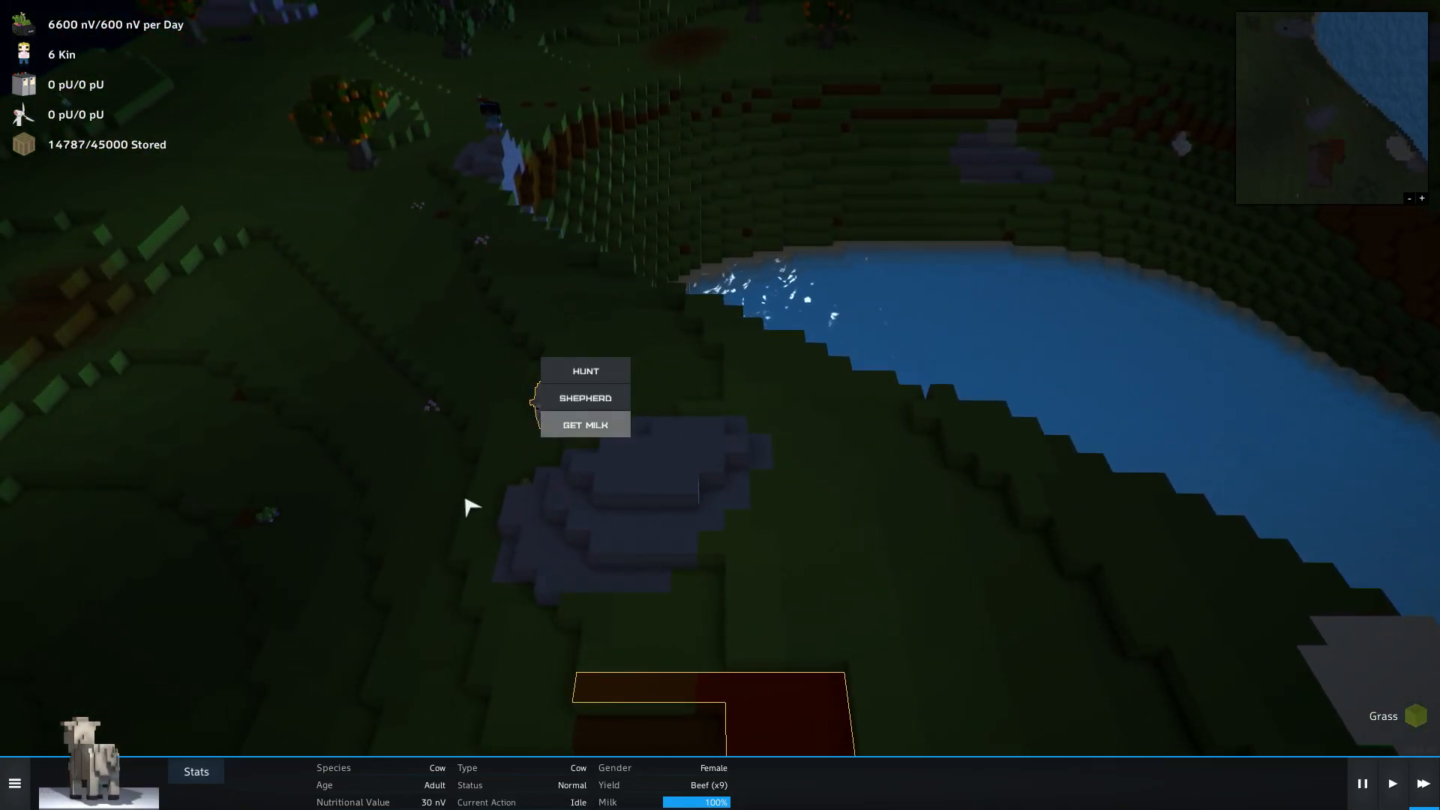
left_click(433, 534)
scroll(439, 518, "down", 5)
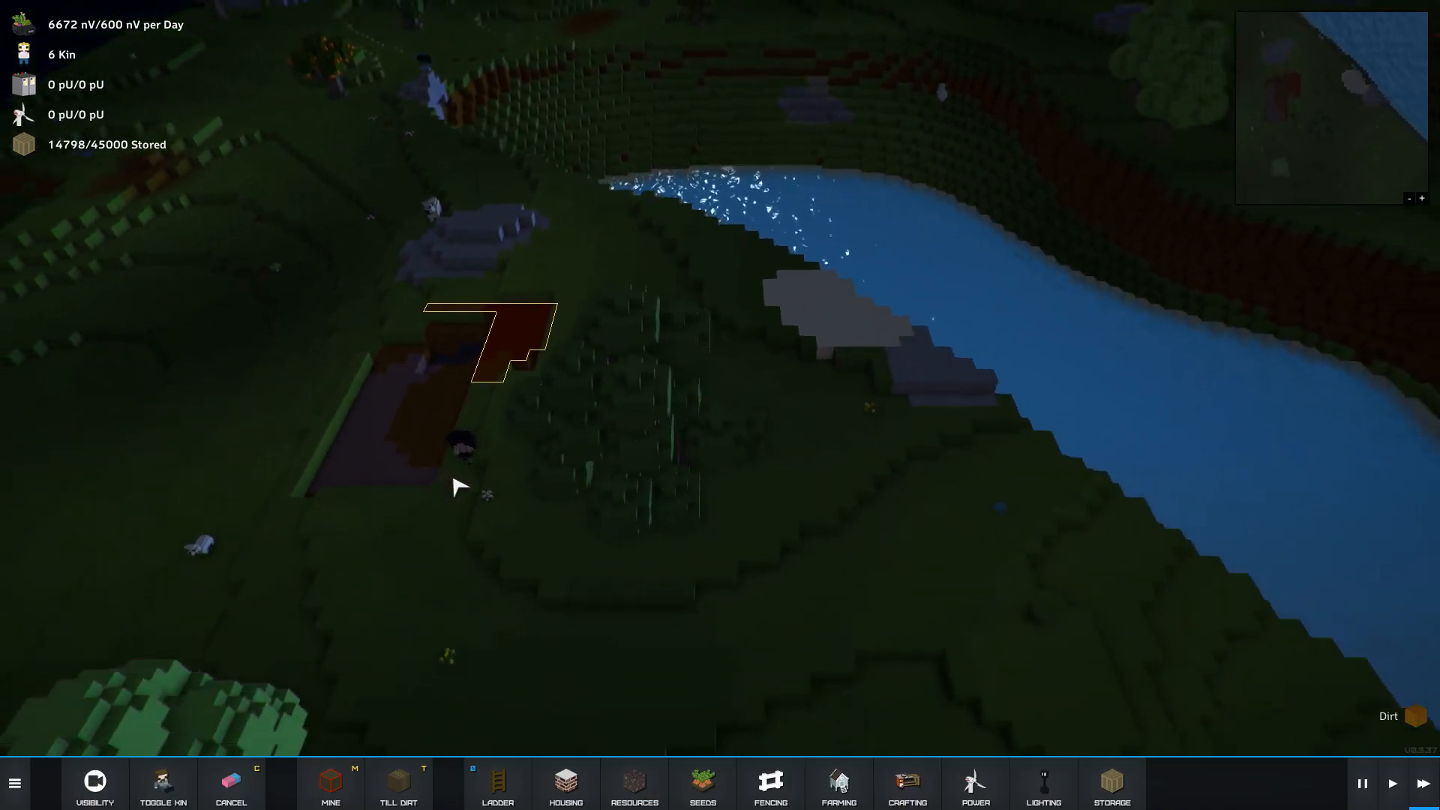
left_click(257, 475)
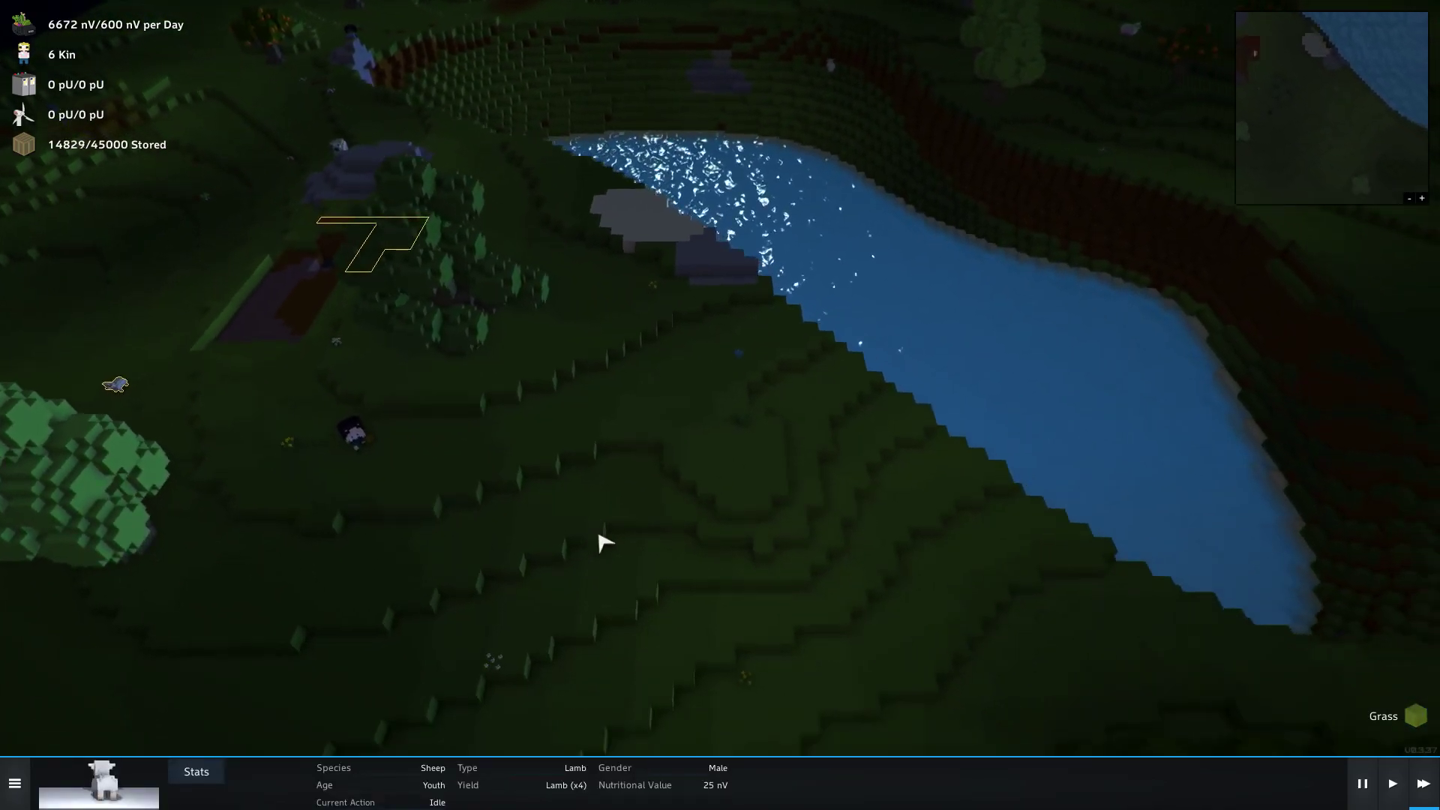
key("q")
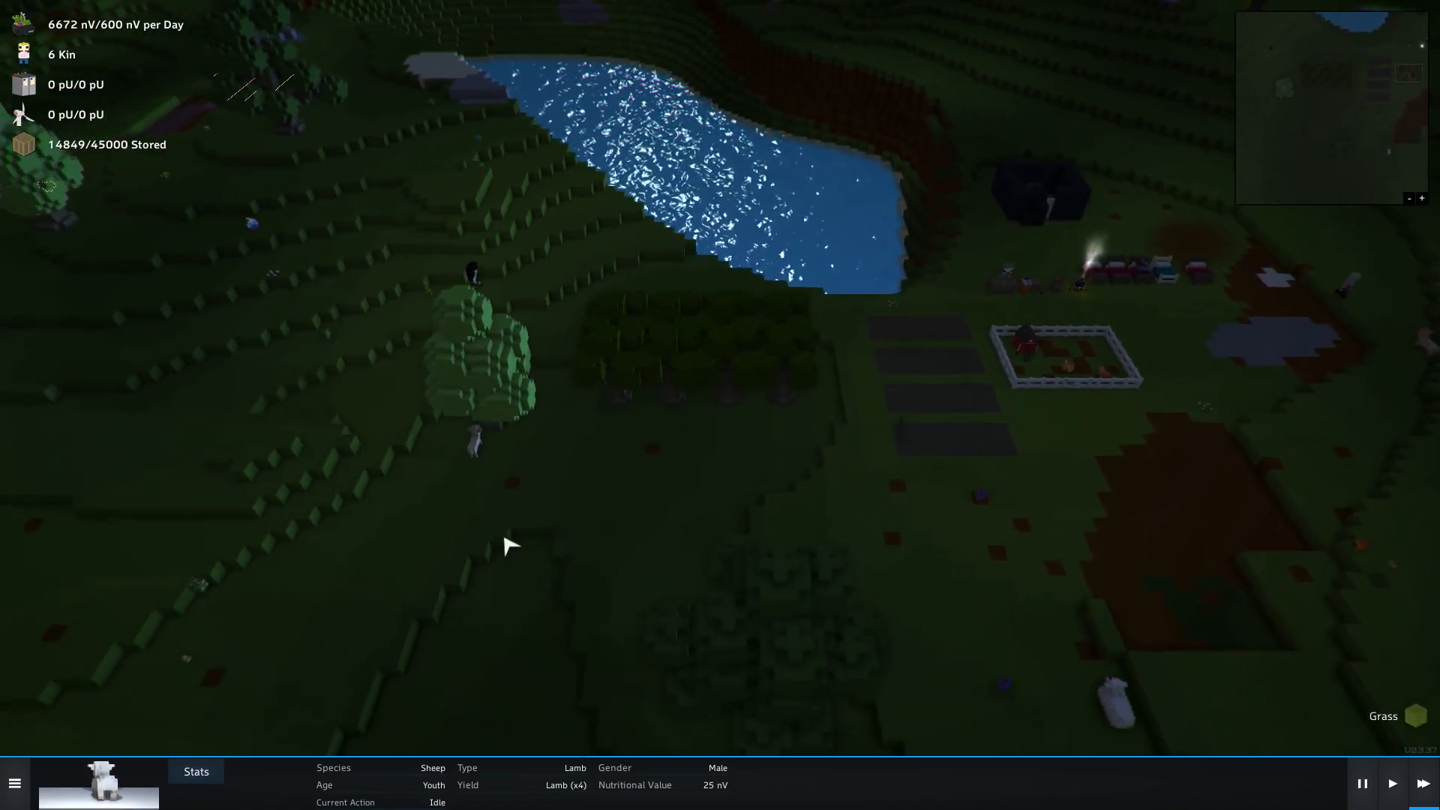
scroll(513, 515, "up", 3)
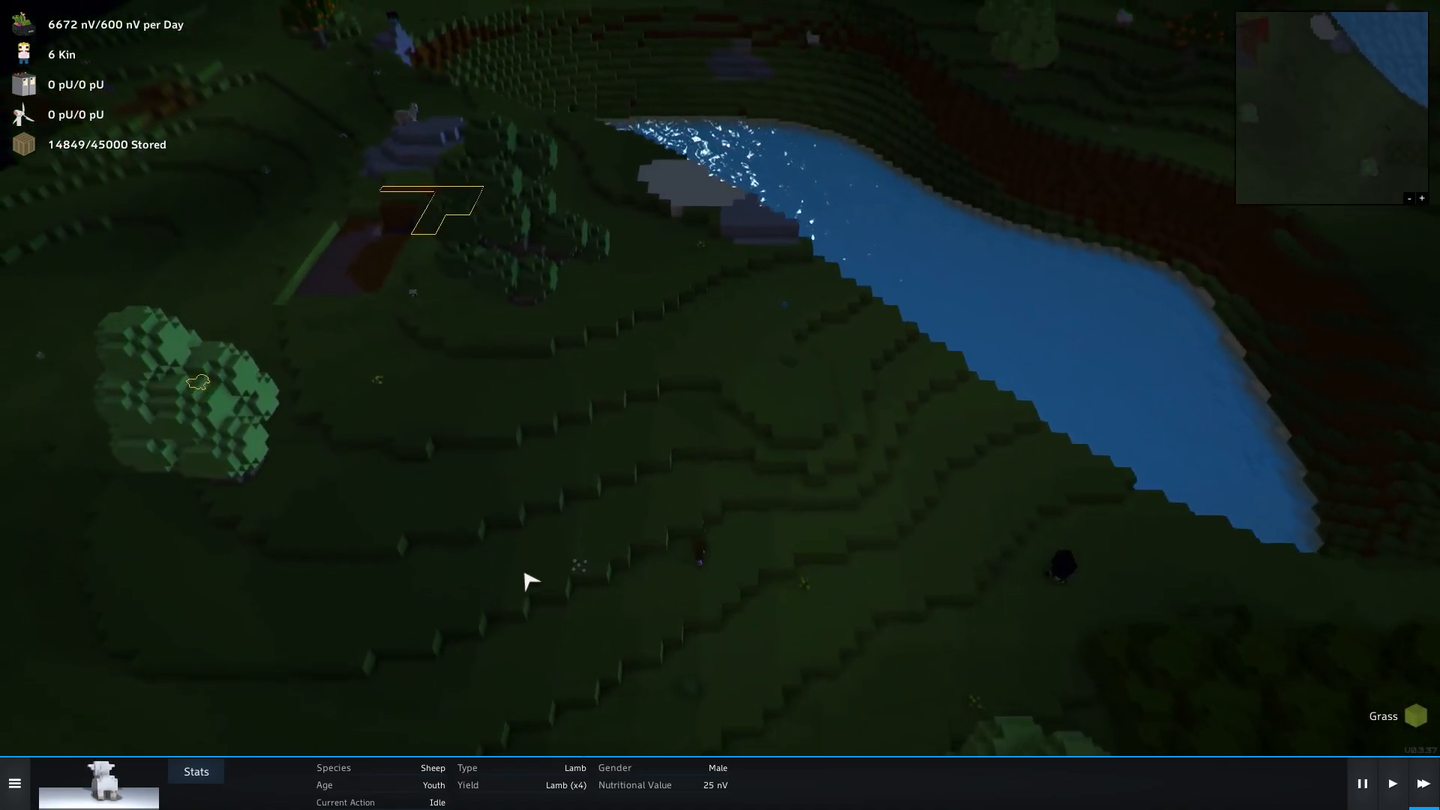
key("w")
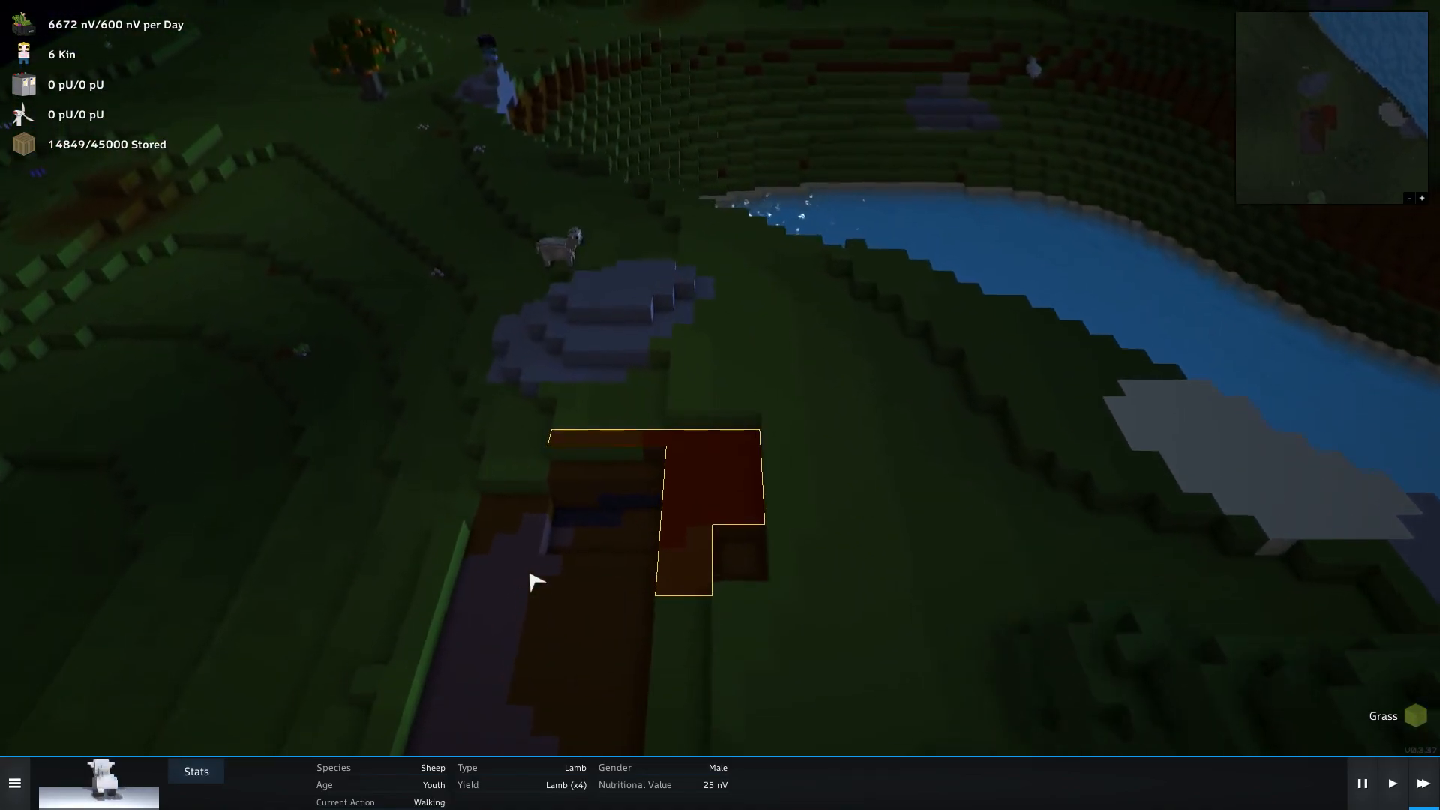
key("s")
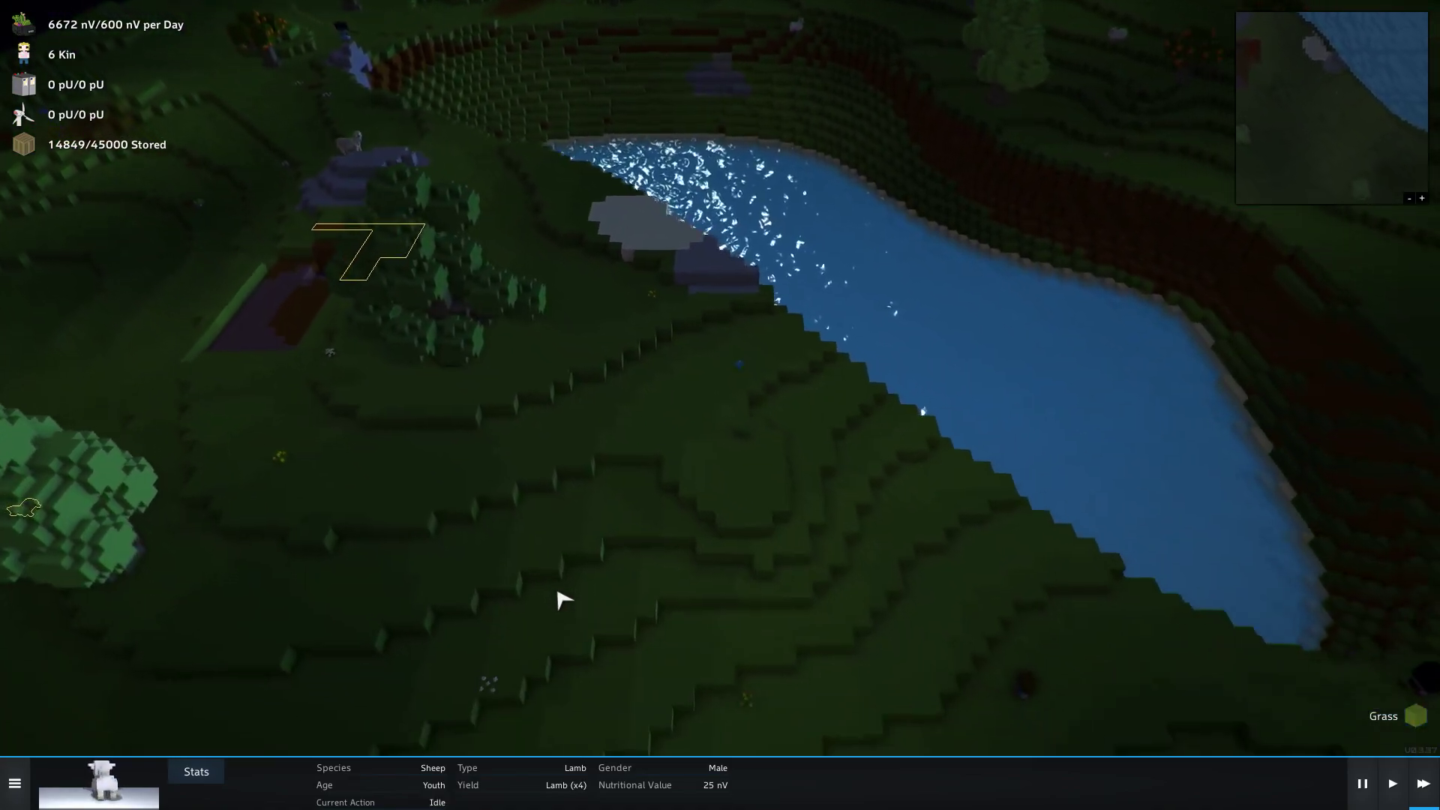
key("d")
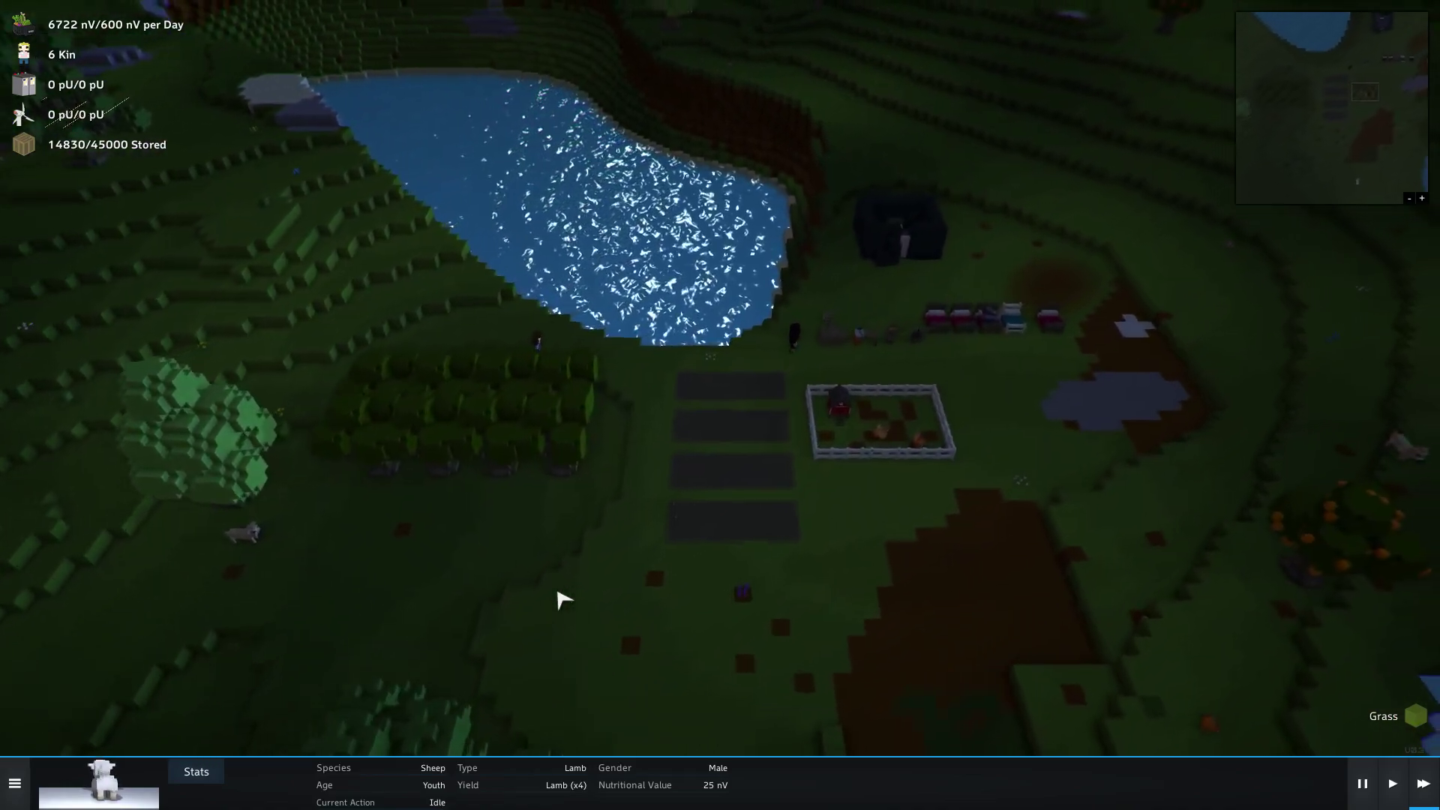
key("a")
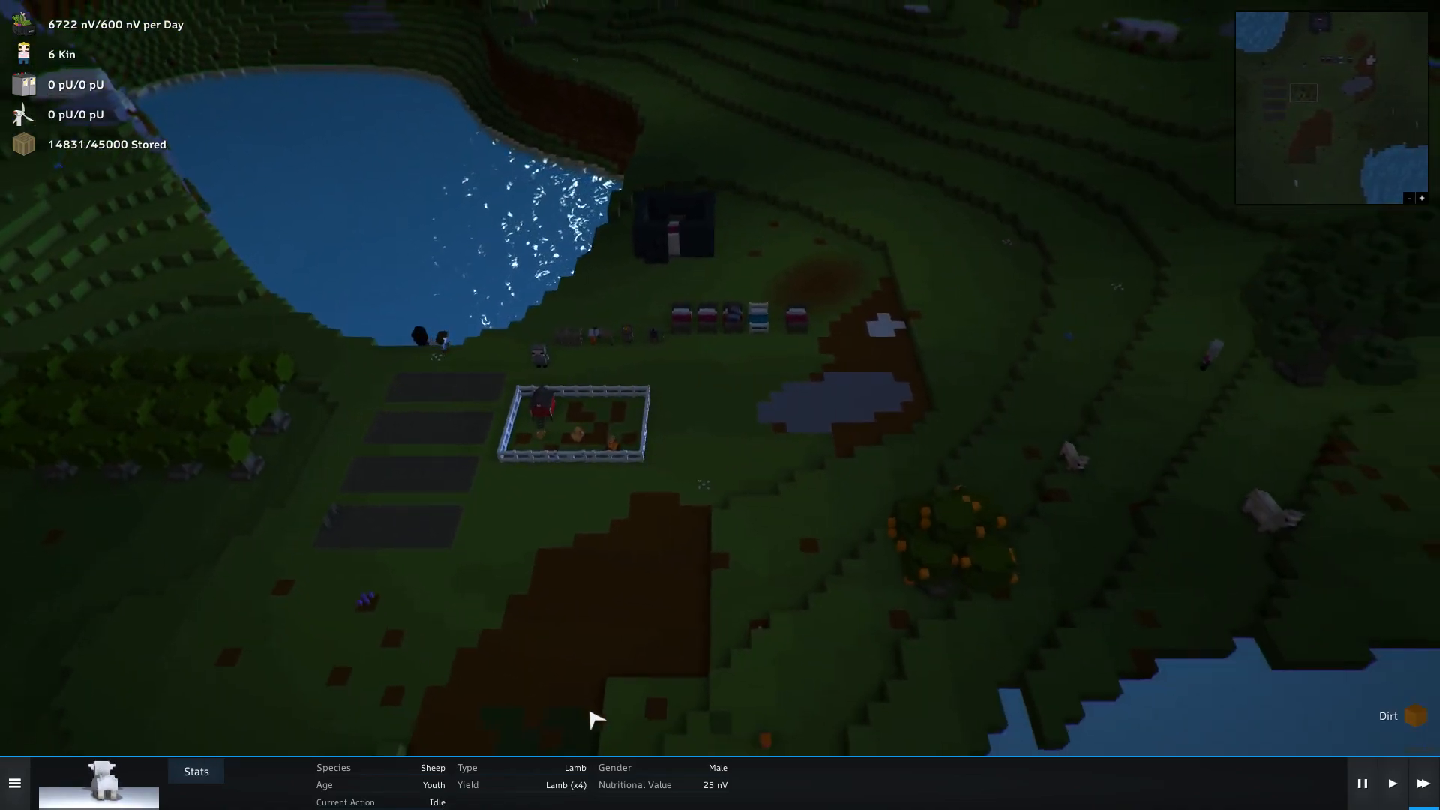
key("w")
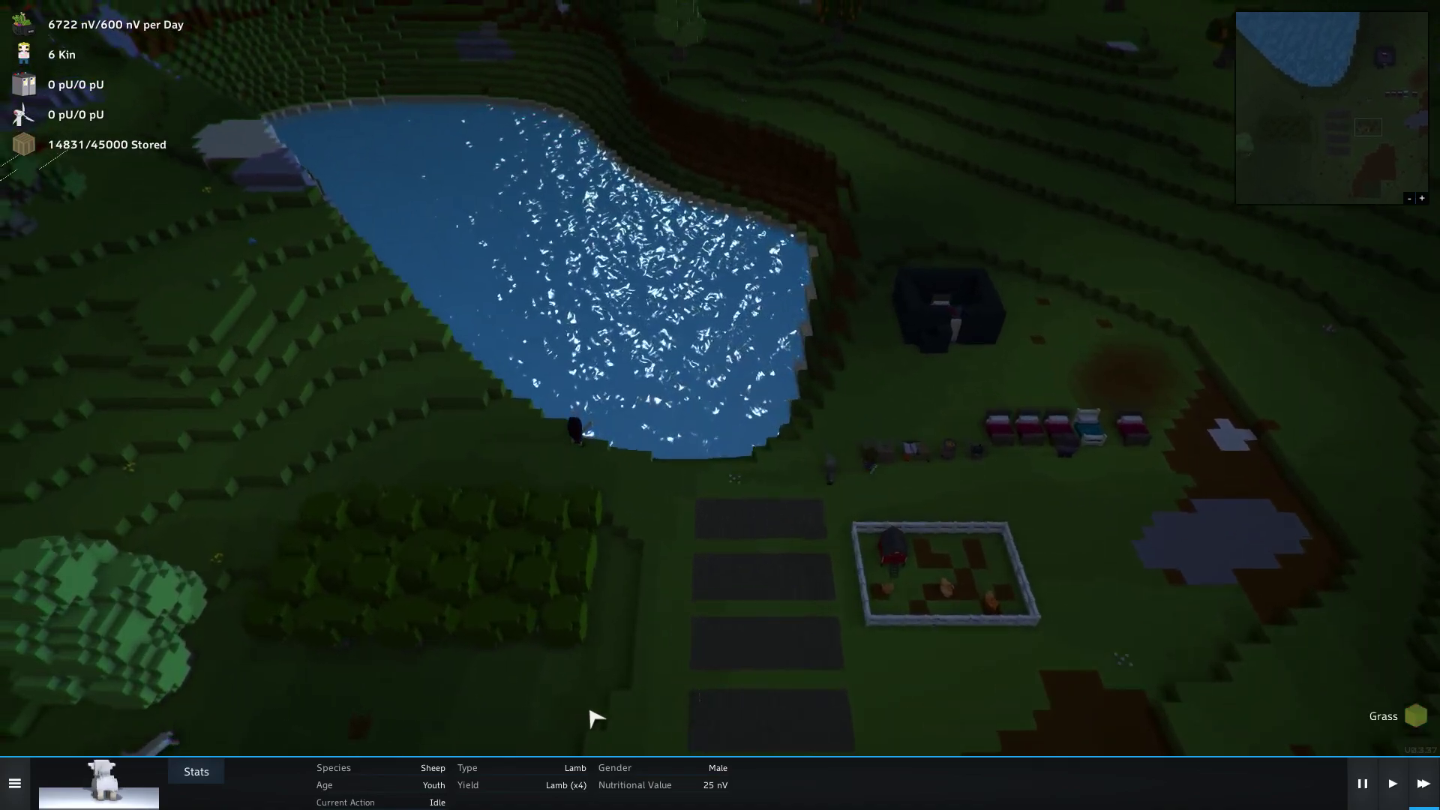
key("q")
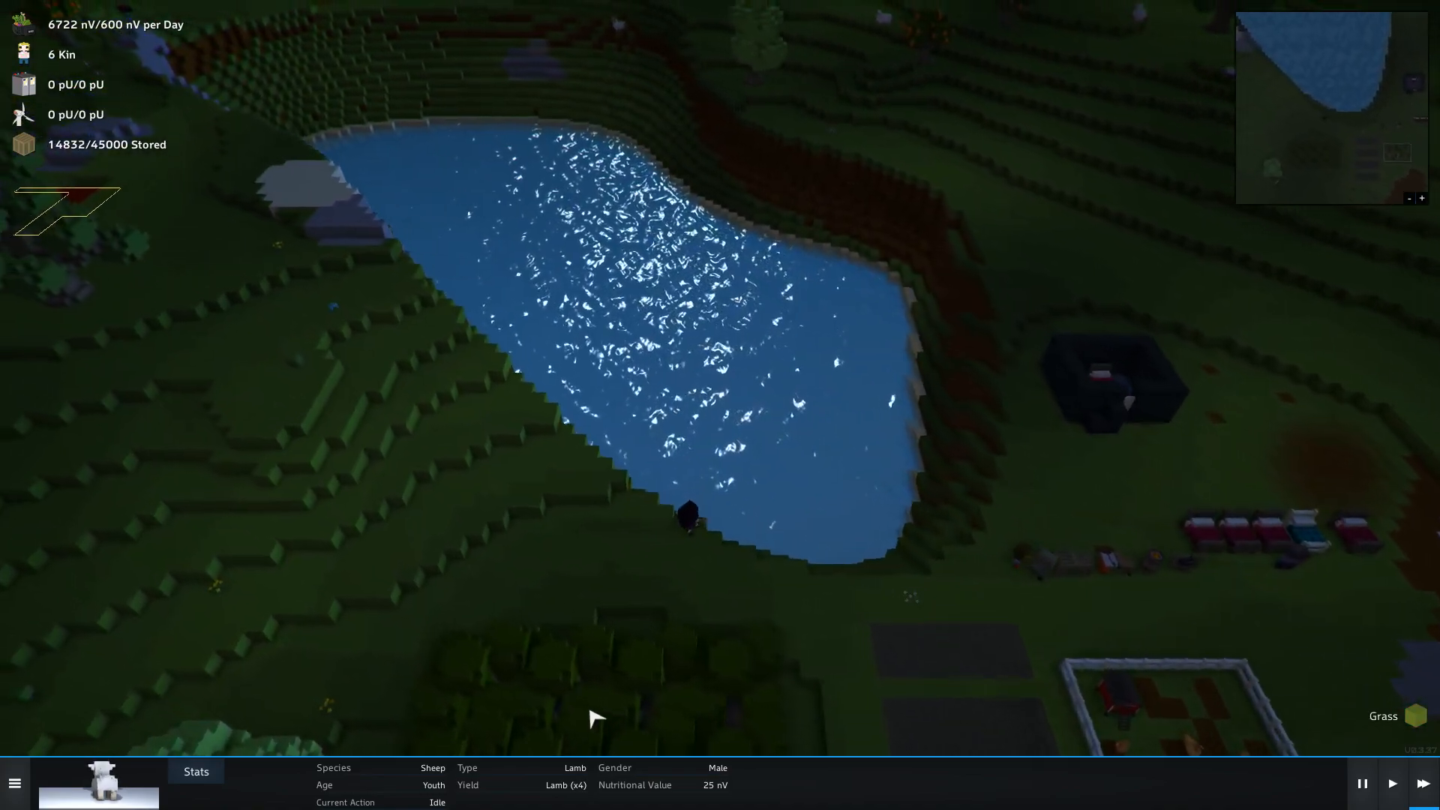
key("q")
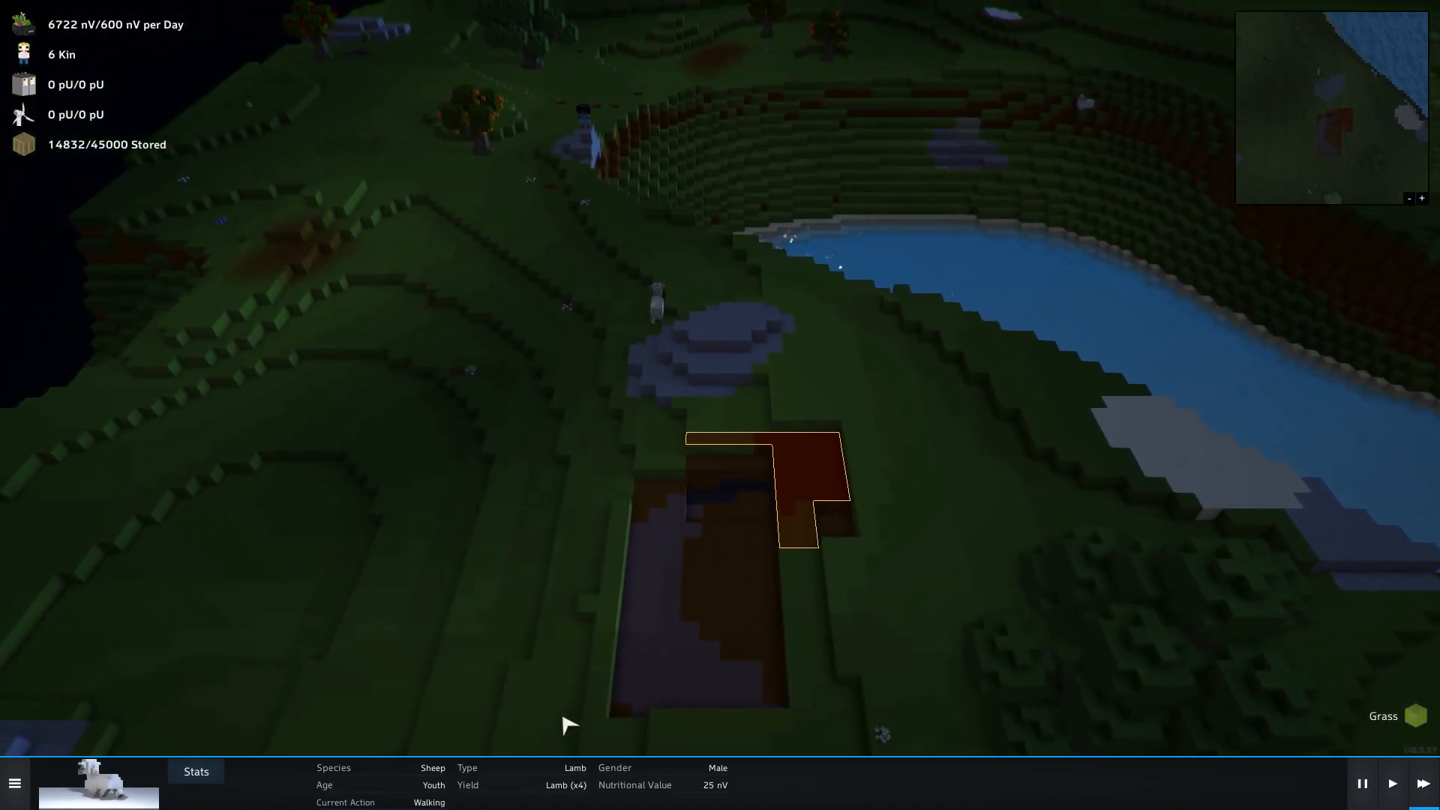
key("q")
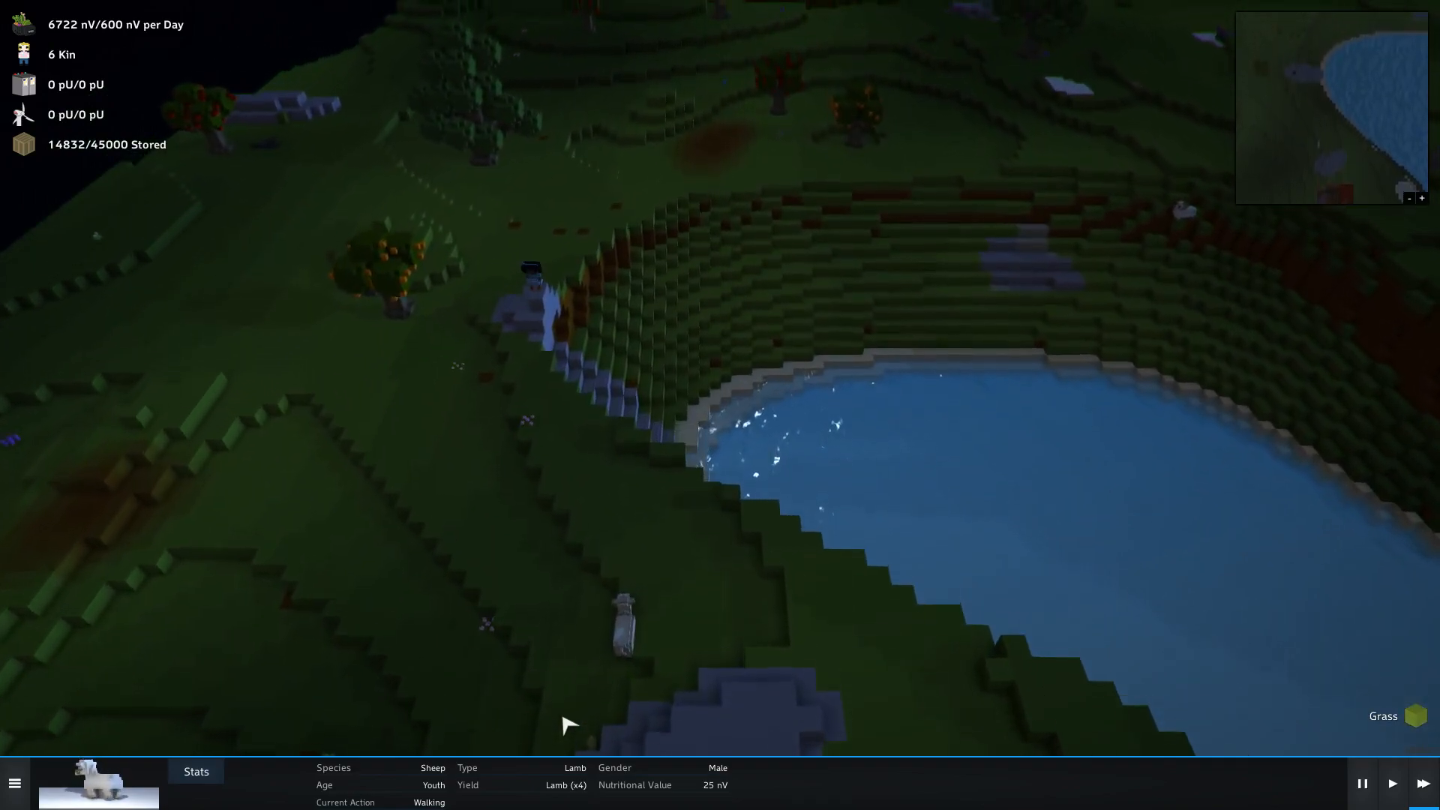
key("w")
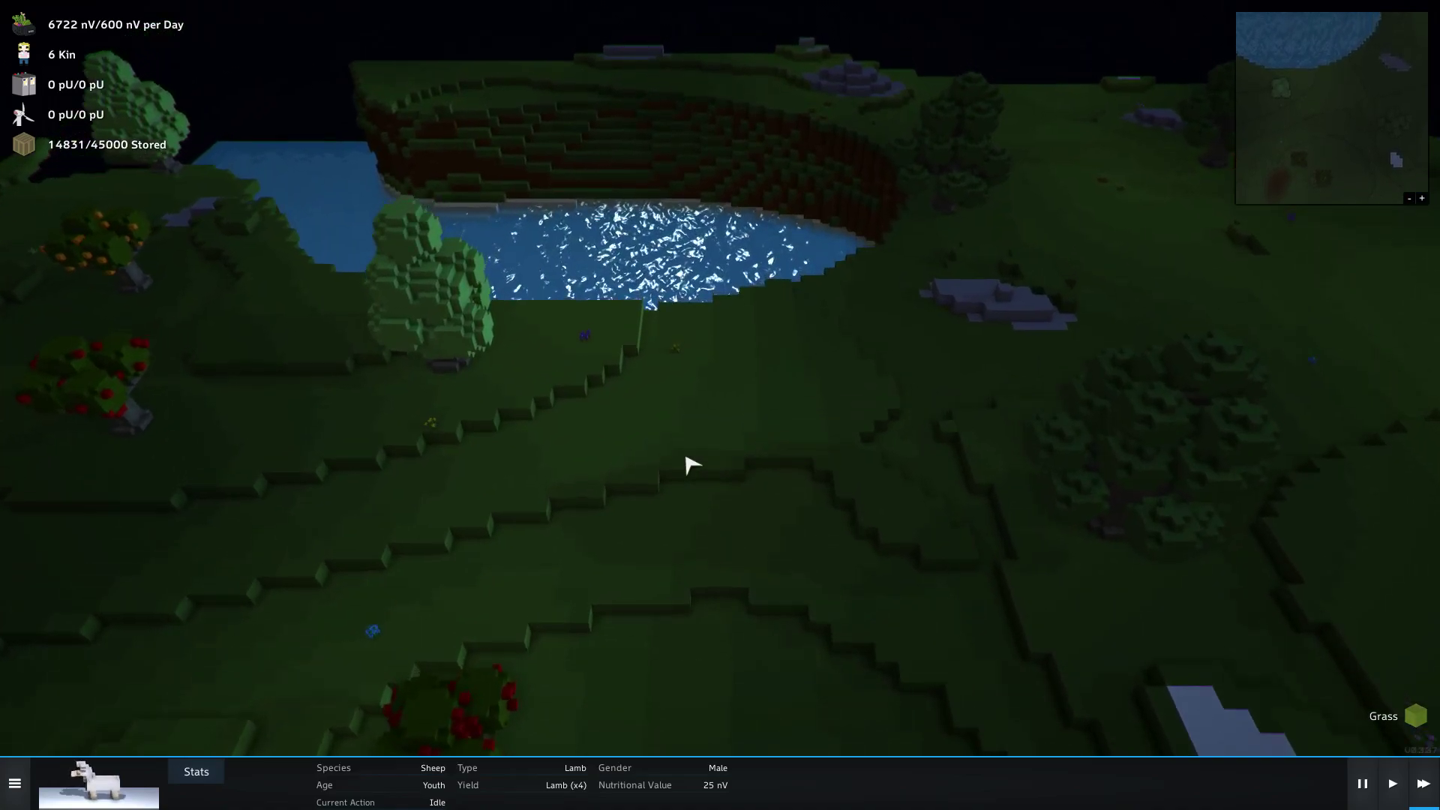
key("e")
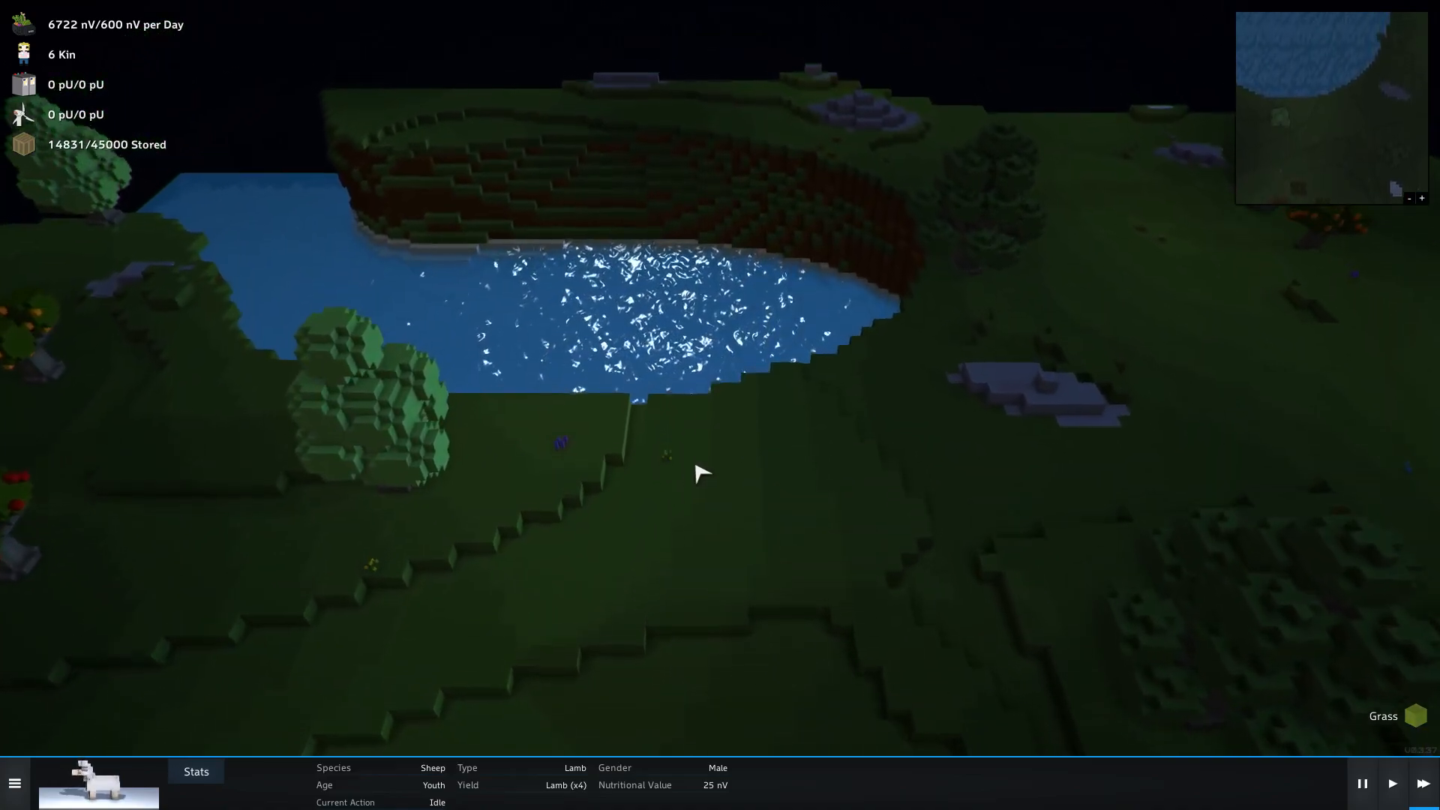
key("q")
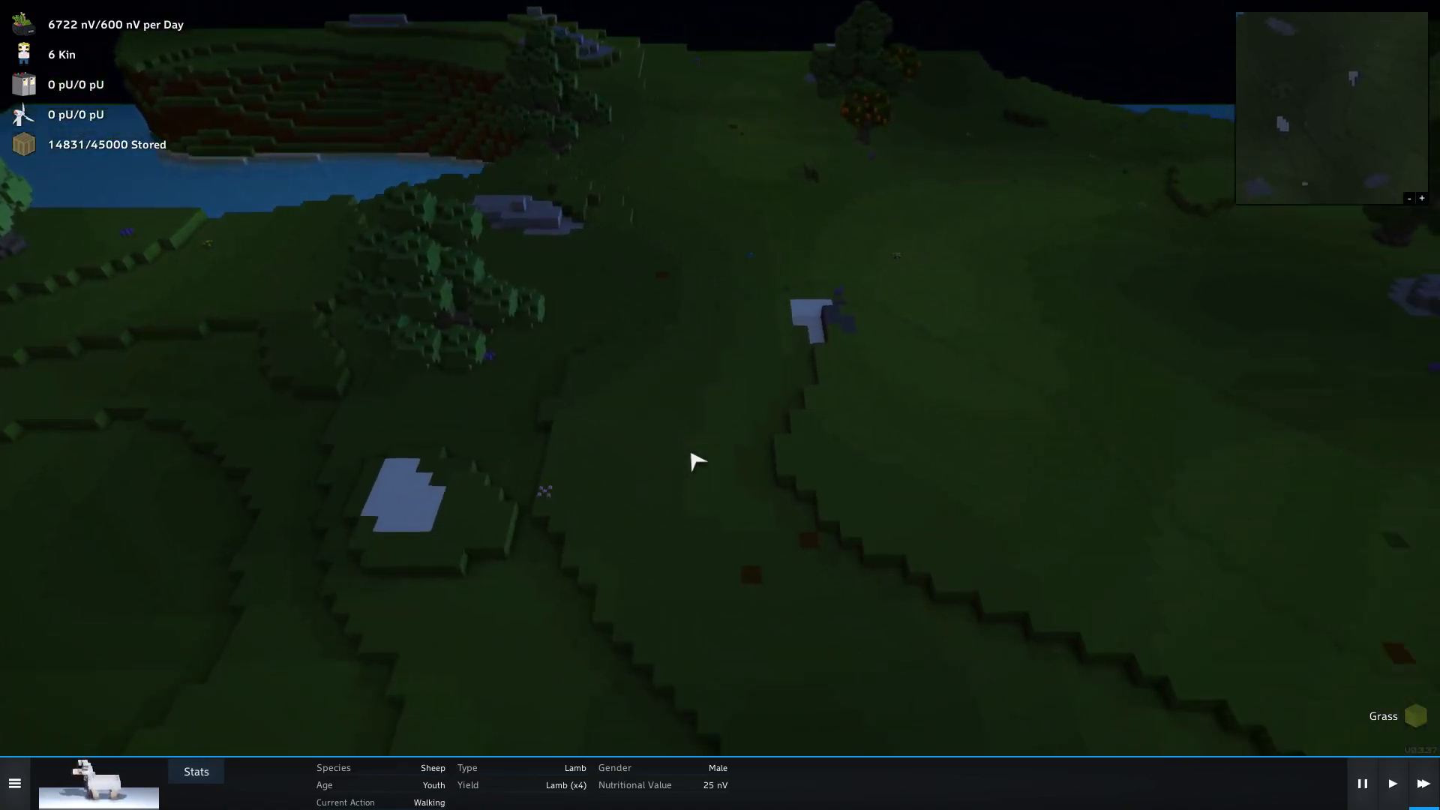
key("w")
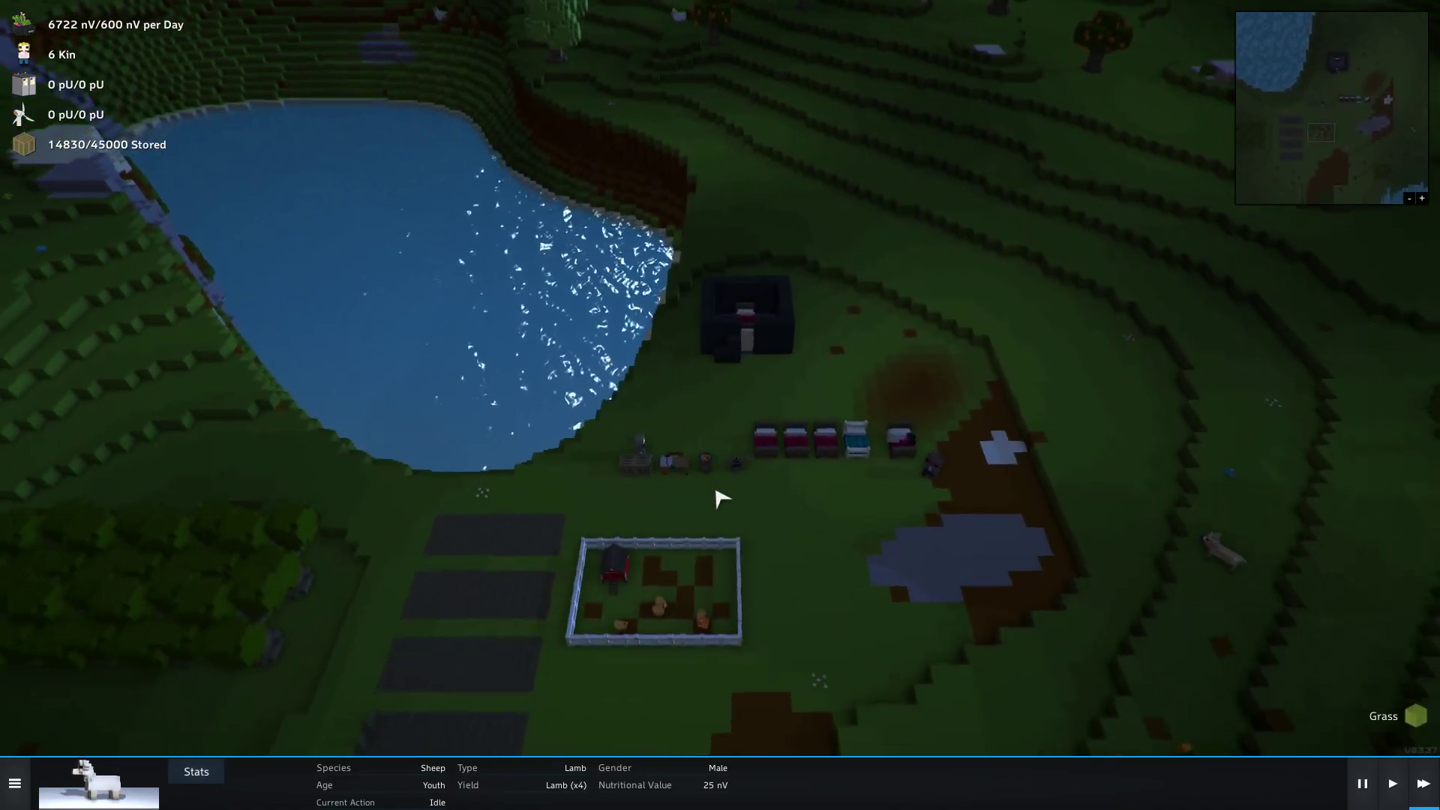
scroll(721, 498, "up", 4)
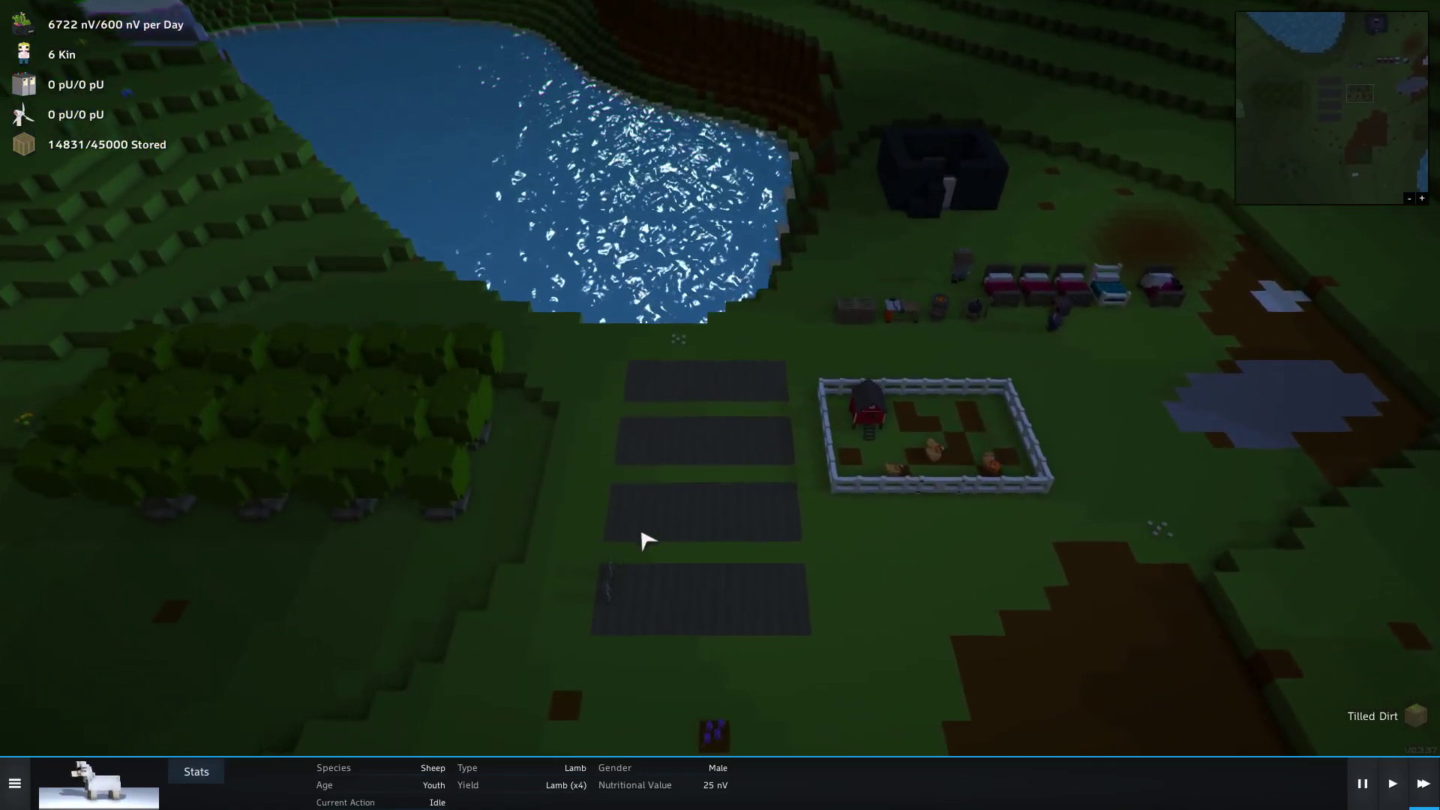
- Close the sheep's details and check the cooking pot's Vegetable Soup recipe of potato, carrot and pea
left_click(603, 614)
key("a")
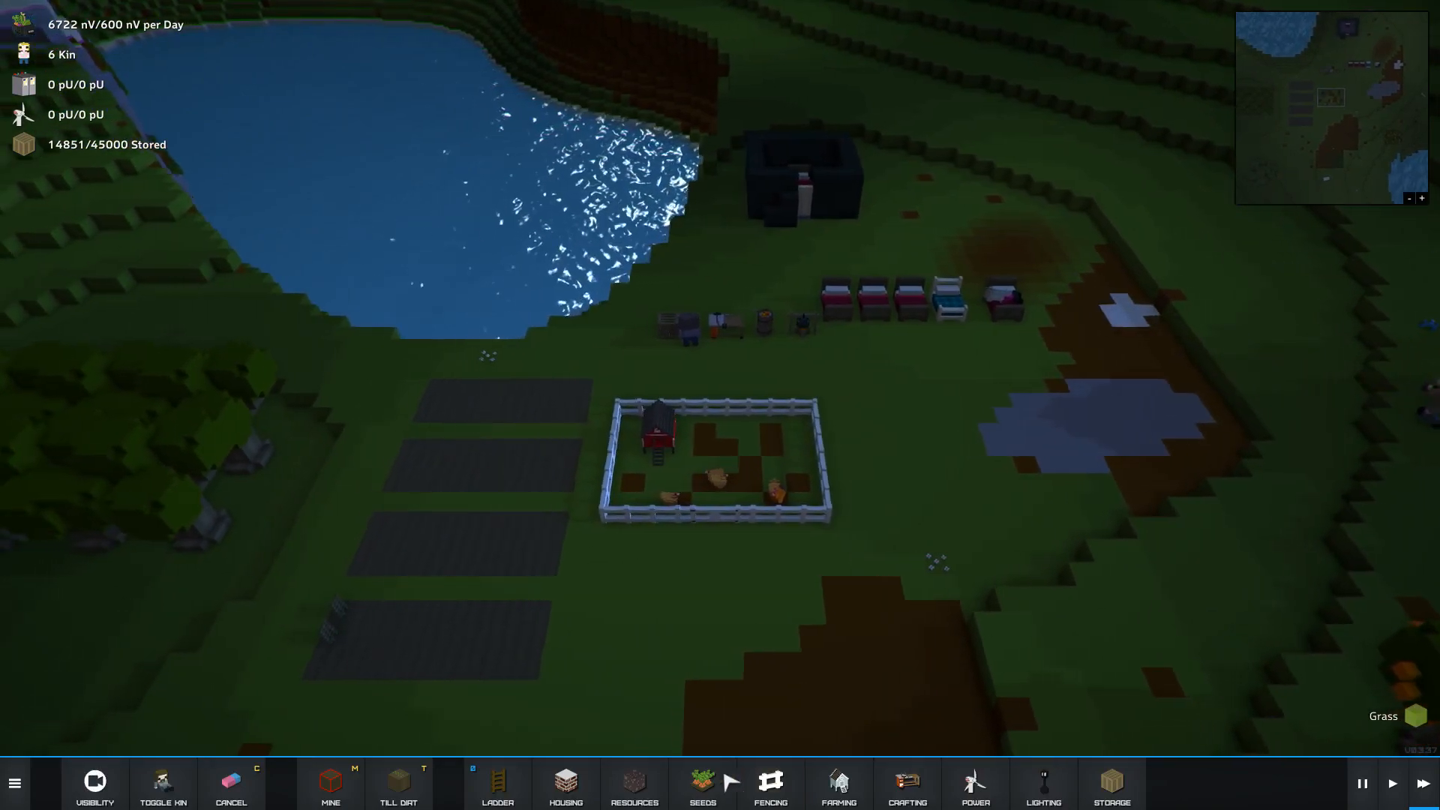
scroll(784, 582, "up", 3)
left_click(790, 370)
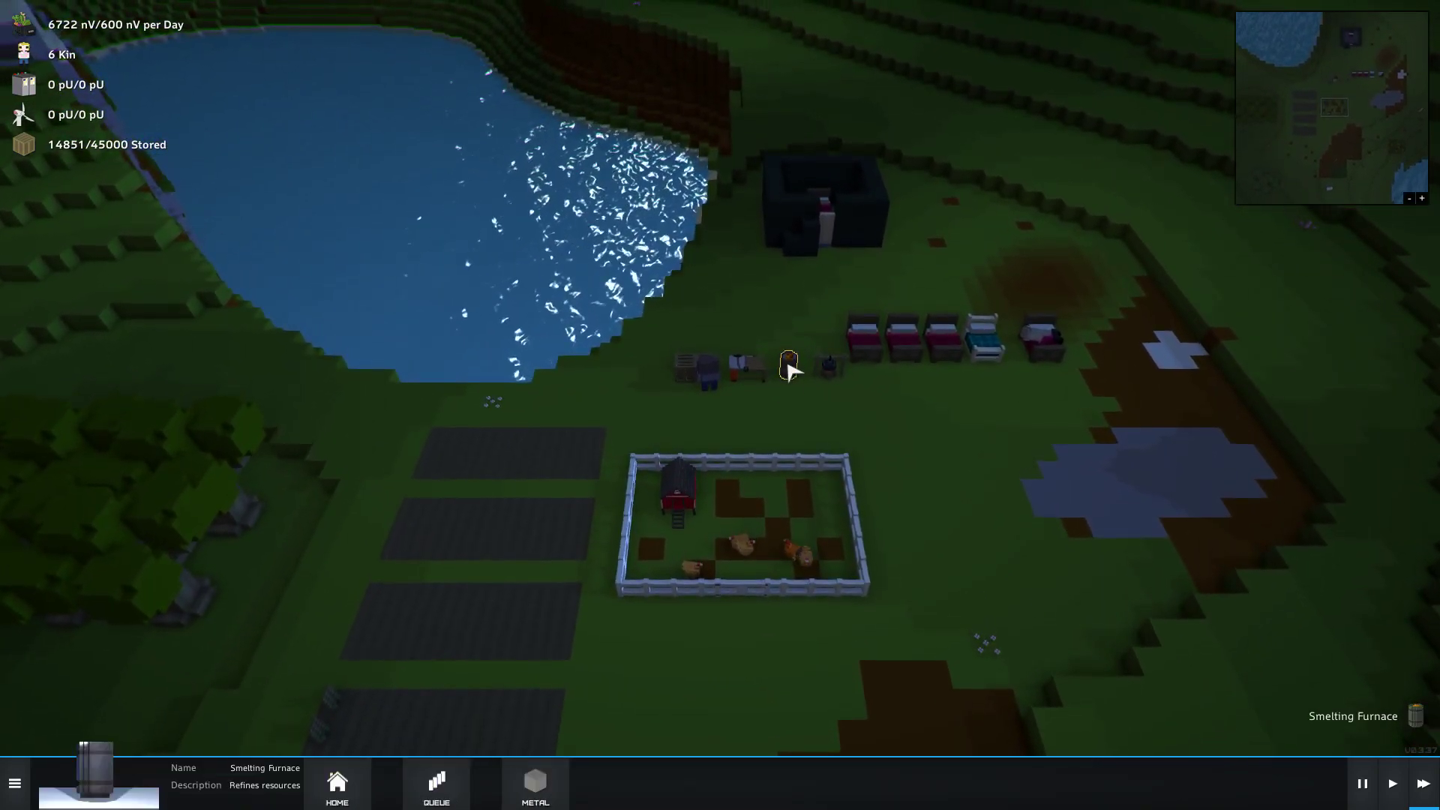
left_click(830, 367)
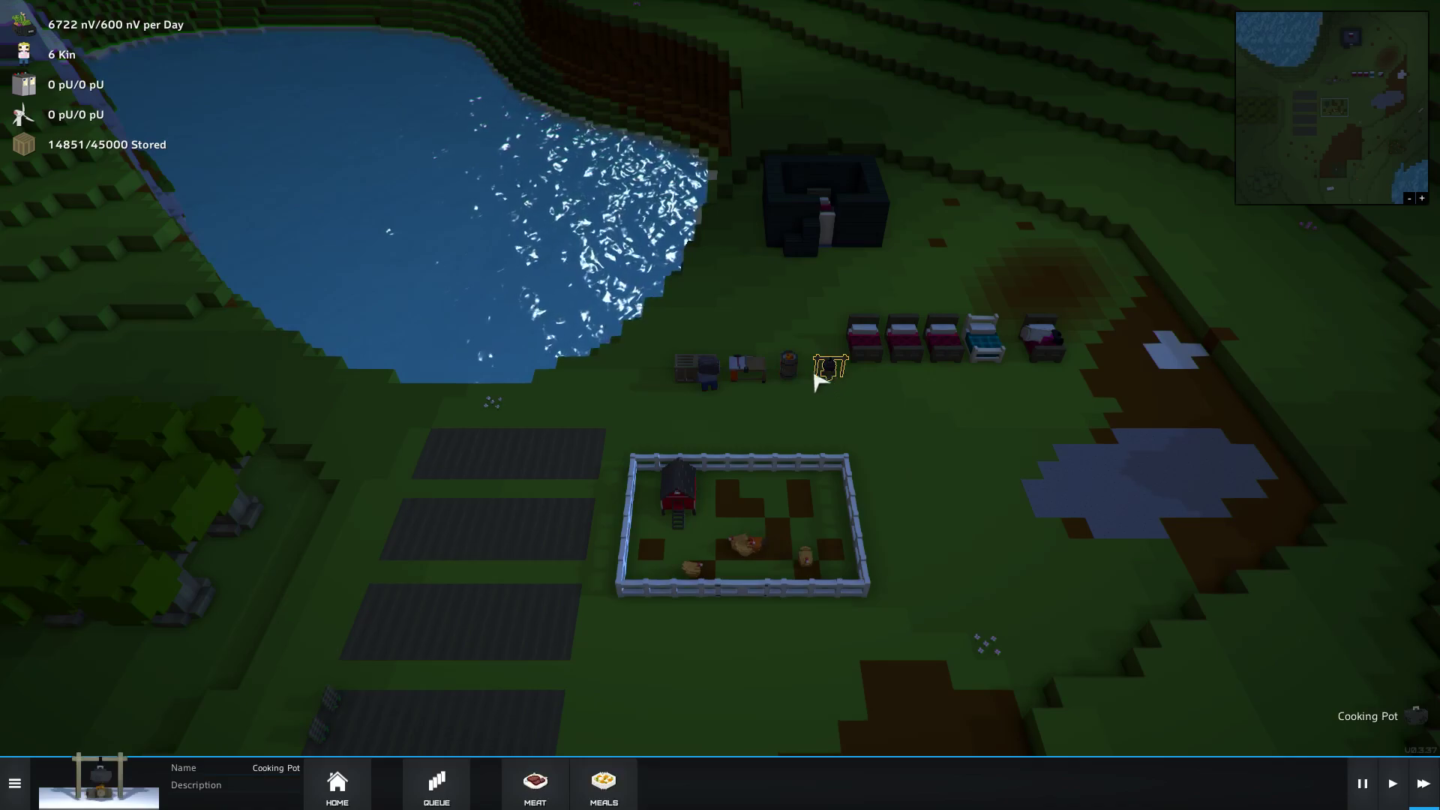
left_click(605, 785)
left_click(367, 785)
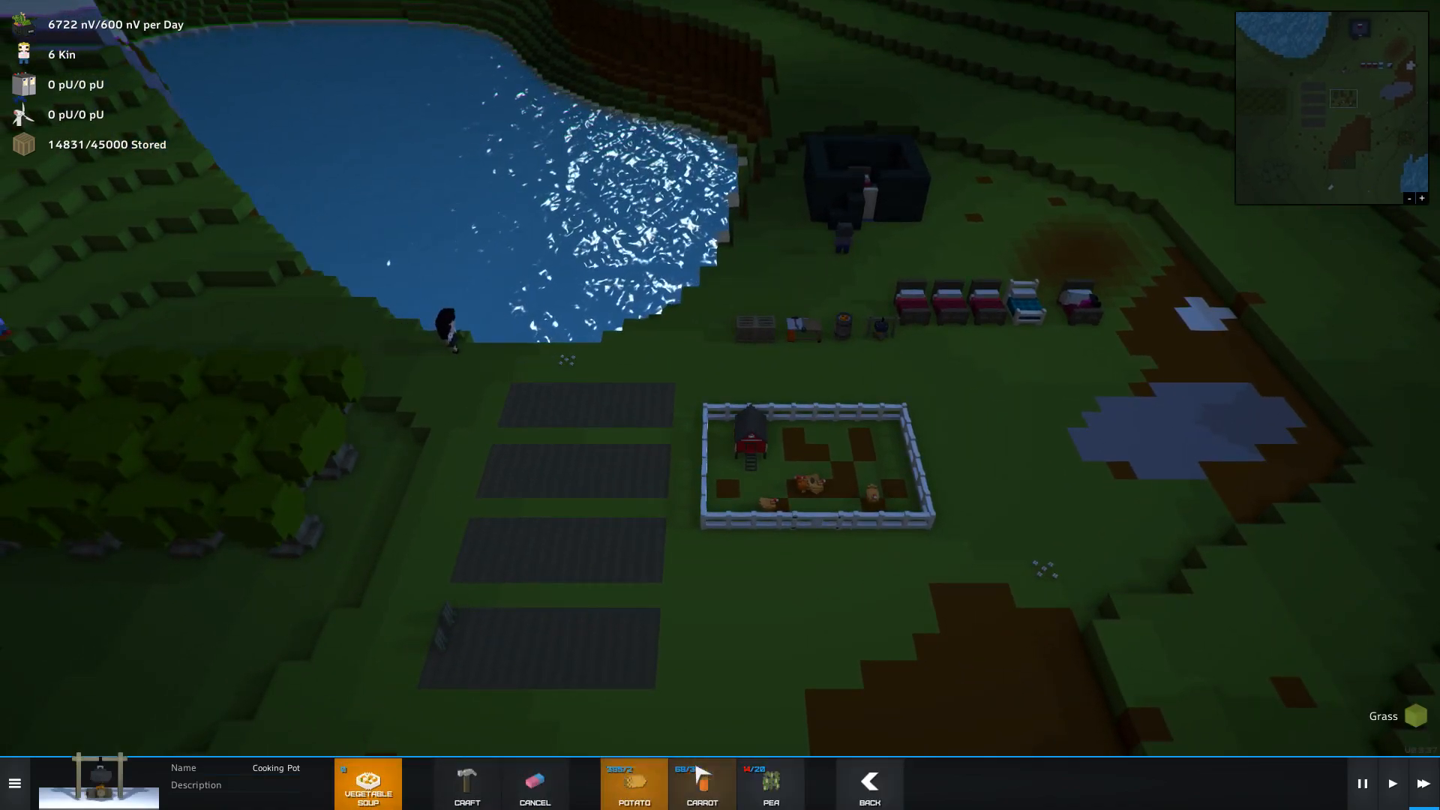
- Sow carrot seeds in rows across the third tilled plot and return to the seed list
key("Escape")
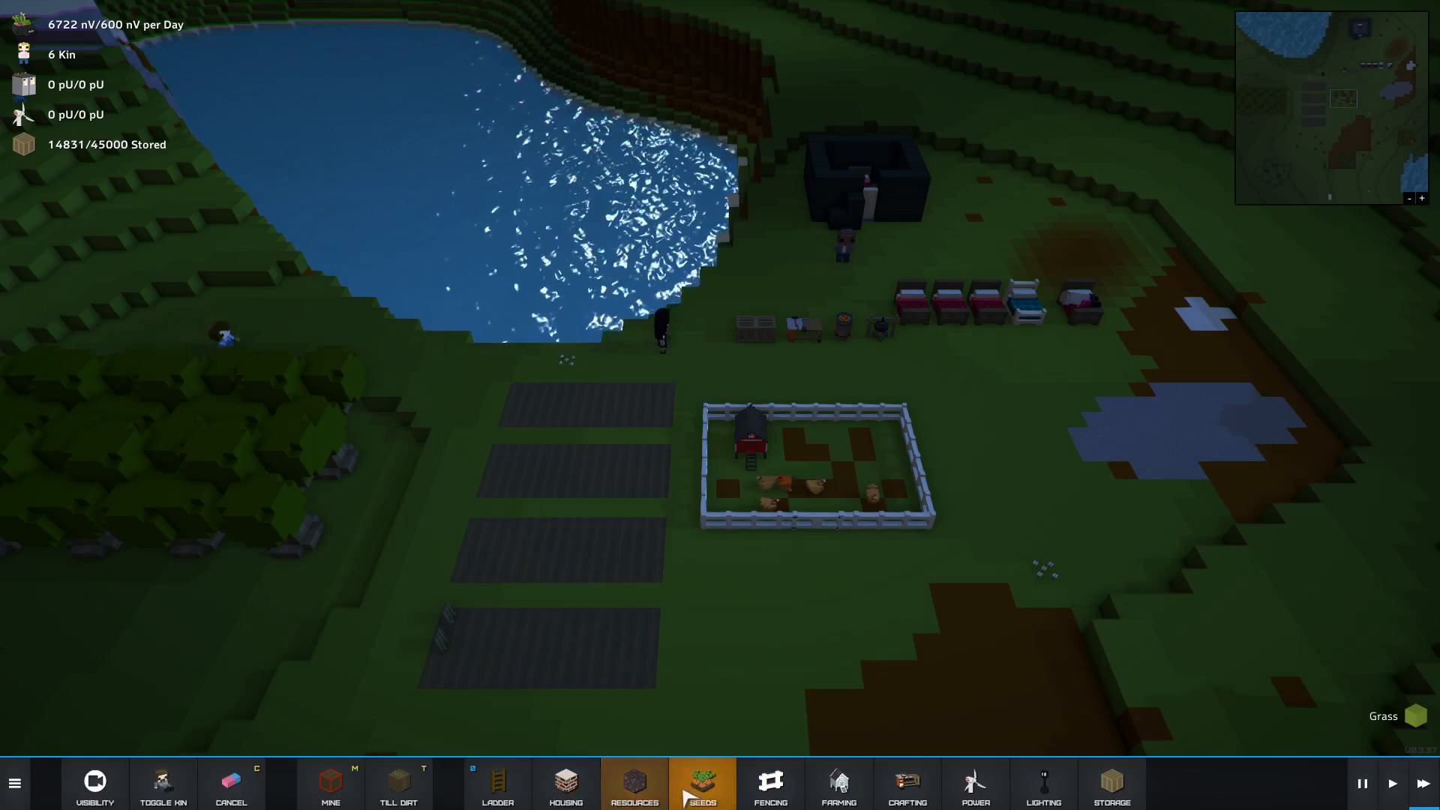
left_click(700, 784)
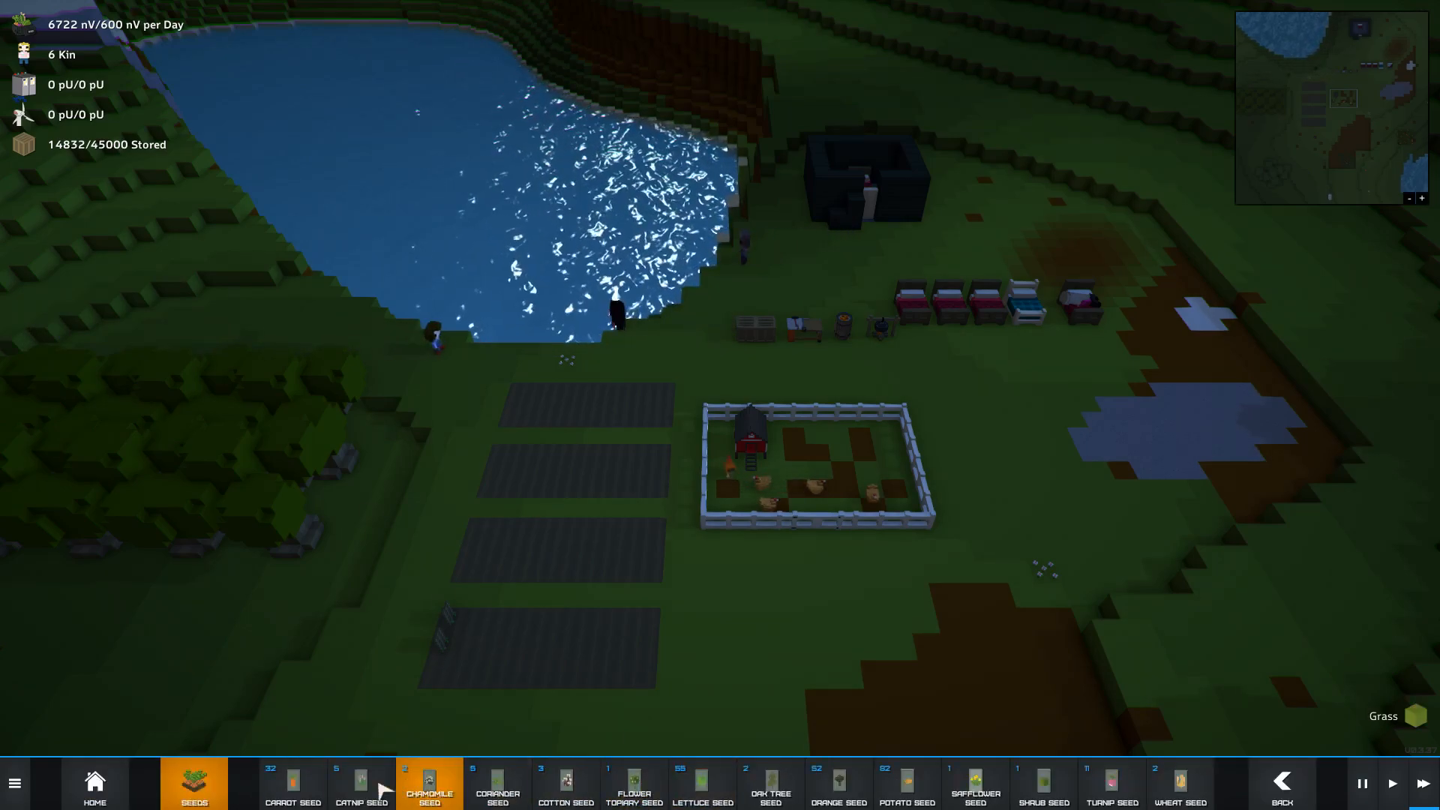
left_click(292, 784)
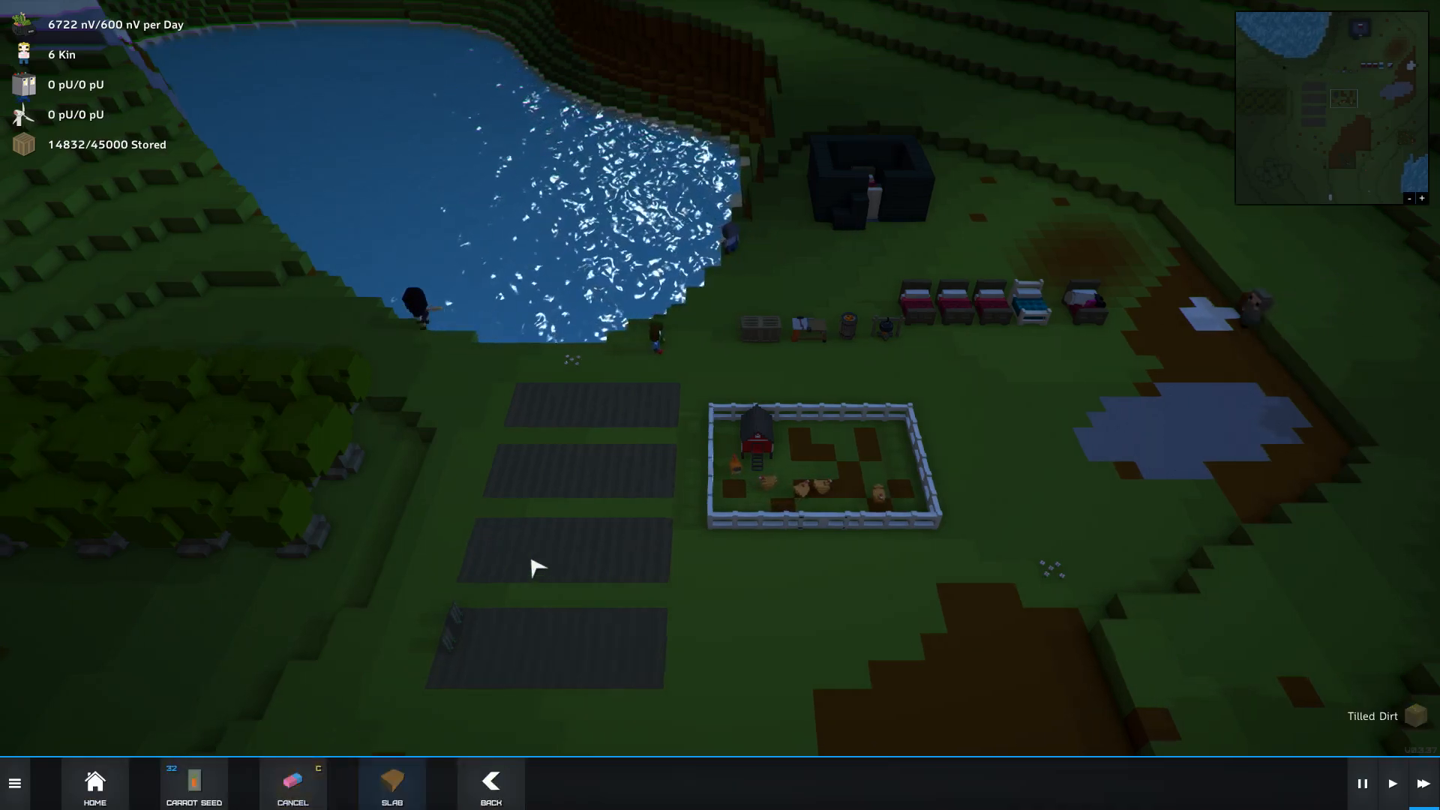
scroll(475, 540, "up", 3)
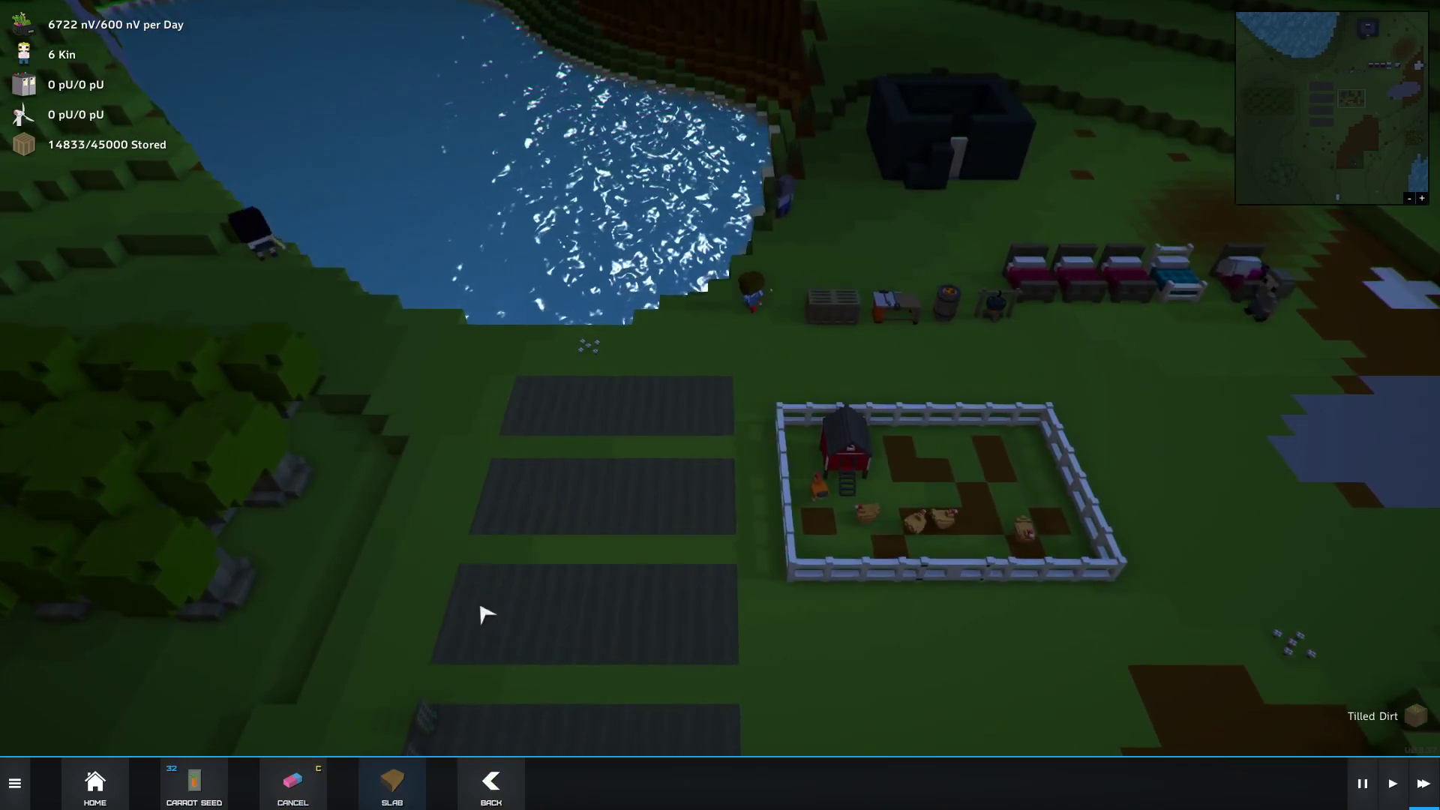
scroll(481, 613, "down", 2)
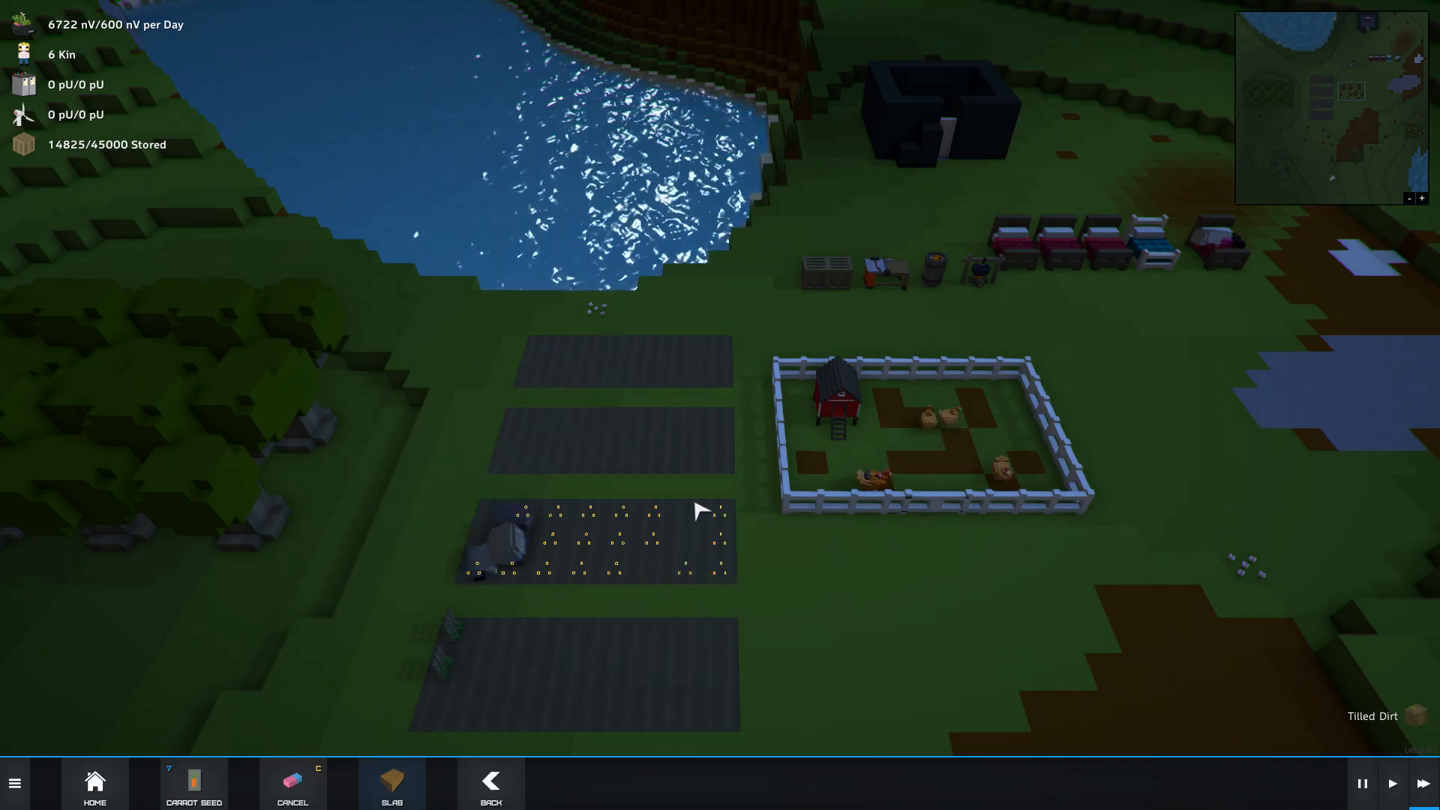
right_click(1014, 620)
left_click_drag(889, 608, 639, 570)
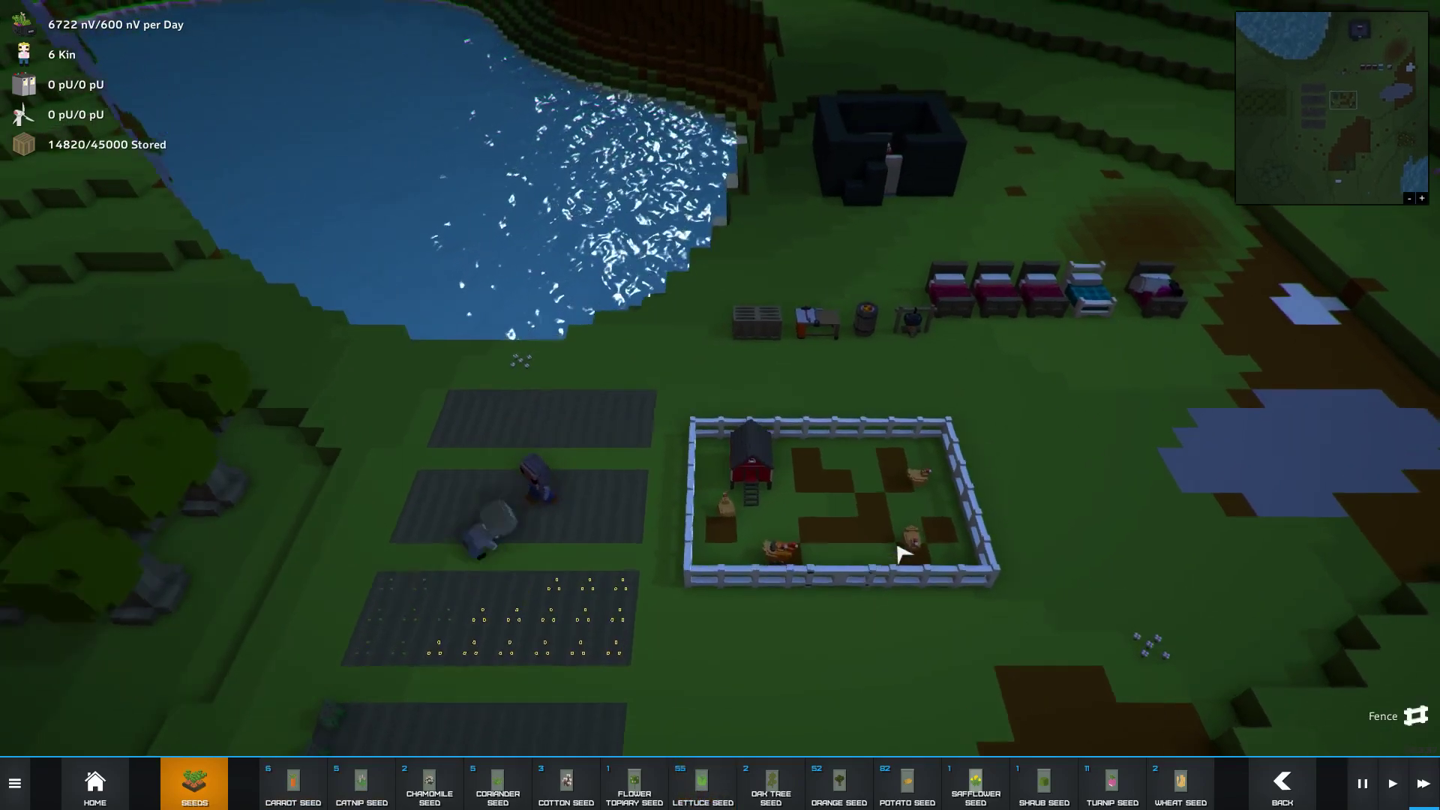
- Browse the crafting bench's fence recipes, then bring up the Crafting build category
left_click_drag(842, 383, 777, 349)
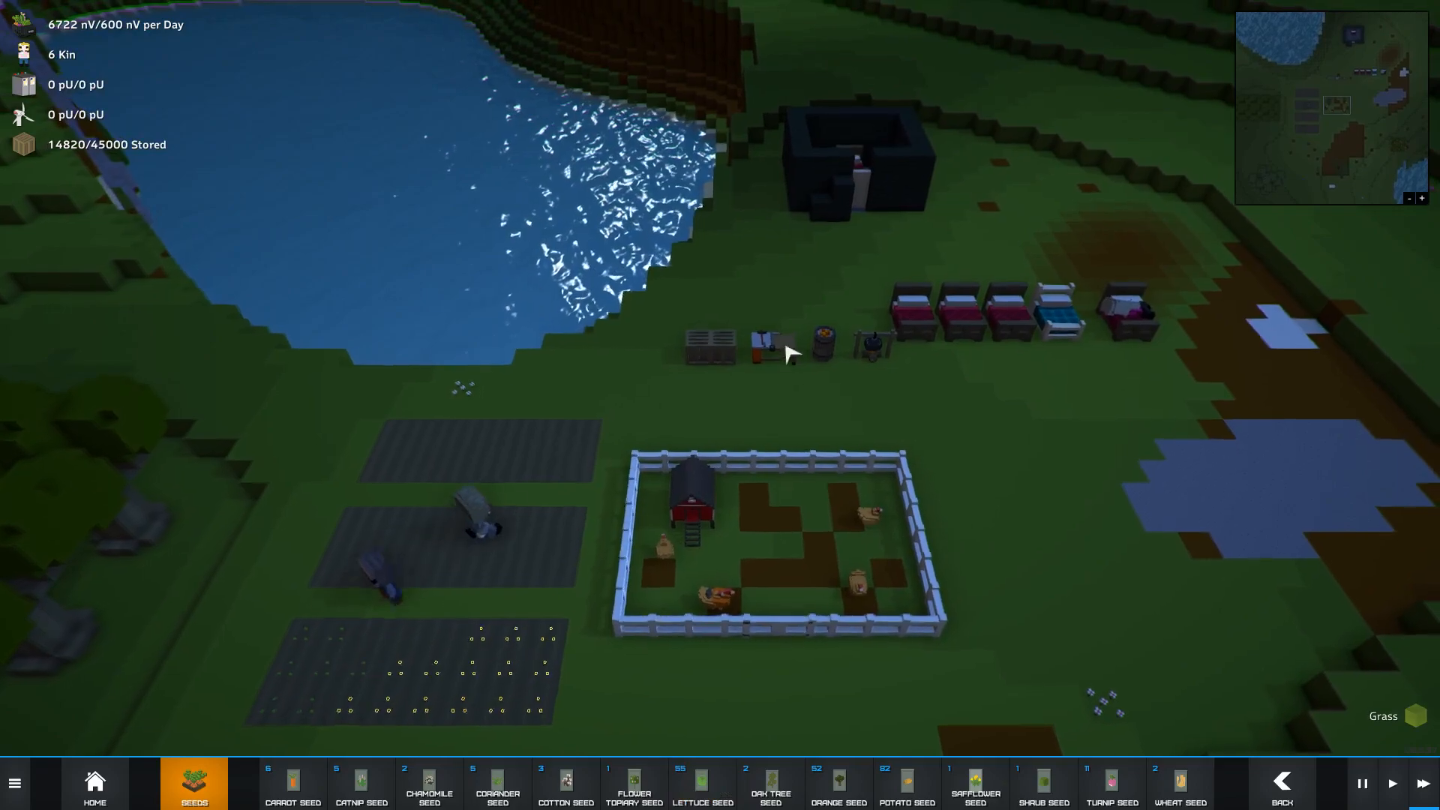
left_click(770, 348)
left_click_drag(649, 680, 585, 742)
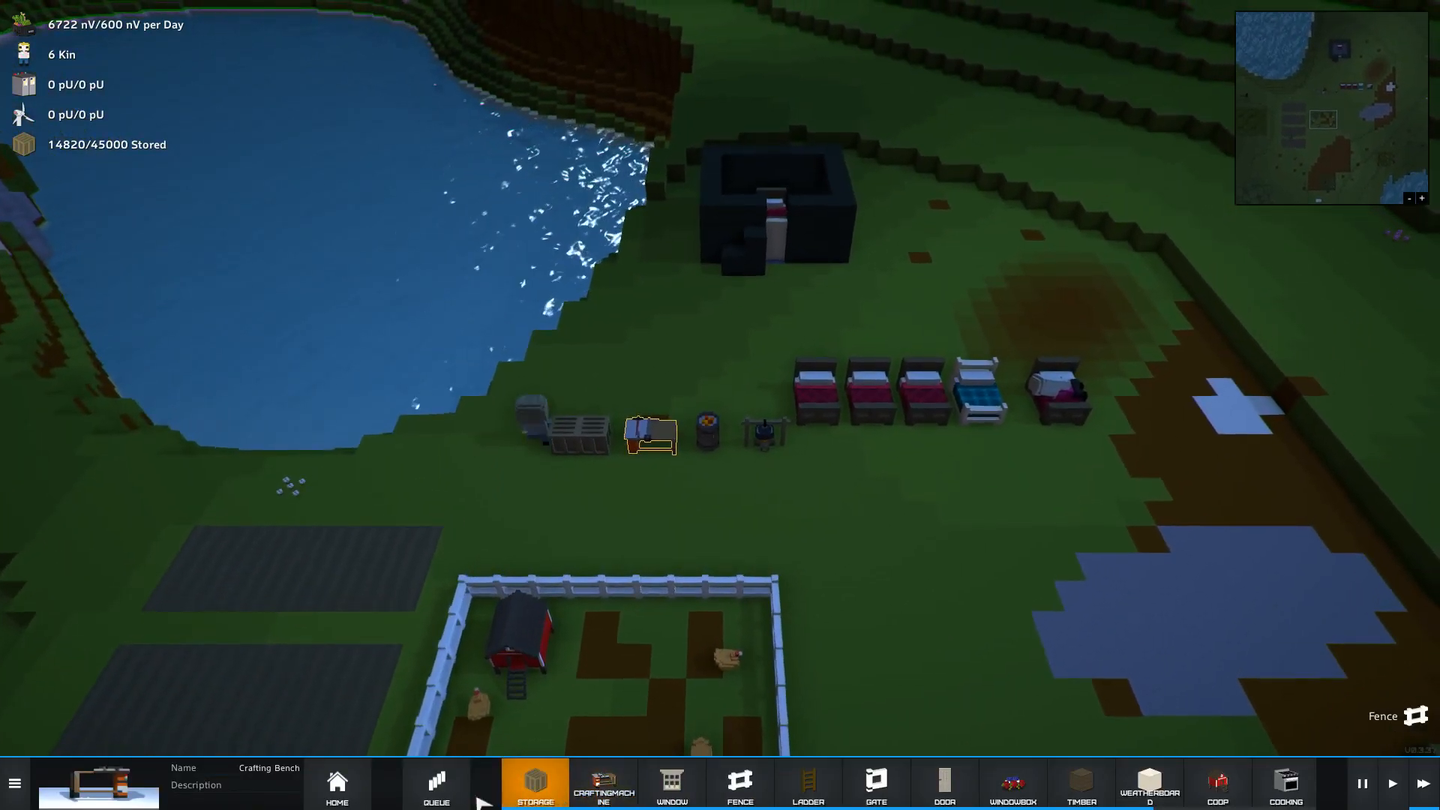
left_click(518, 783)
left_click(406, 787)
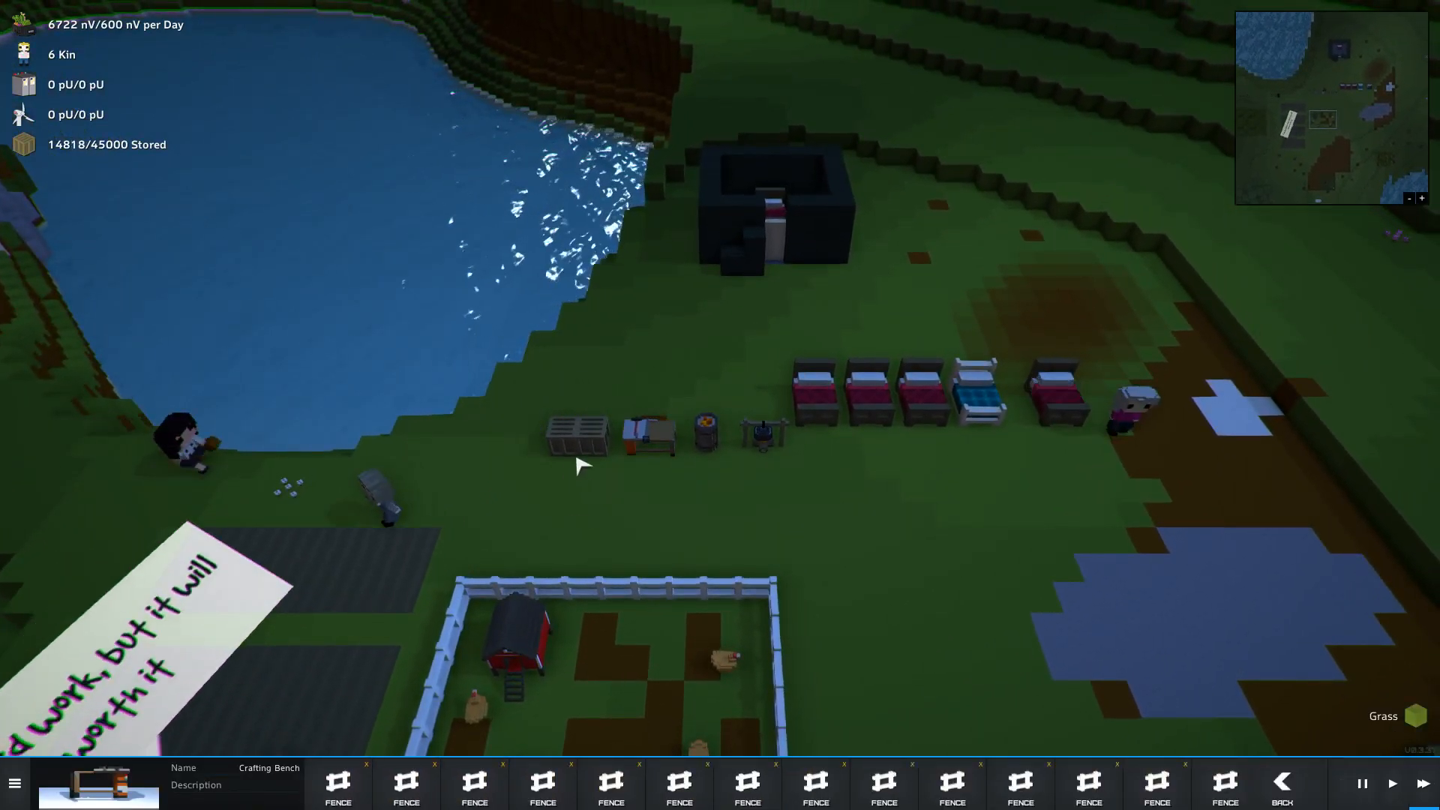
key("Escape")
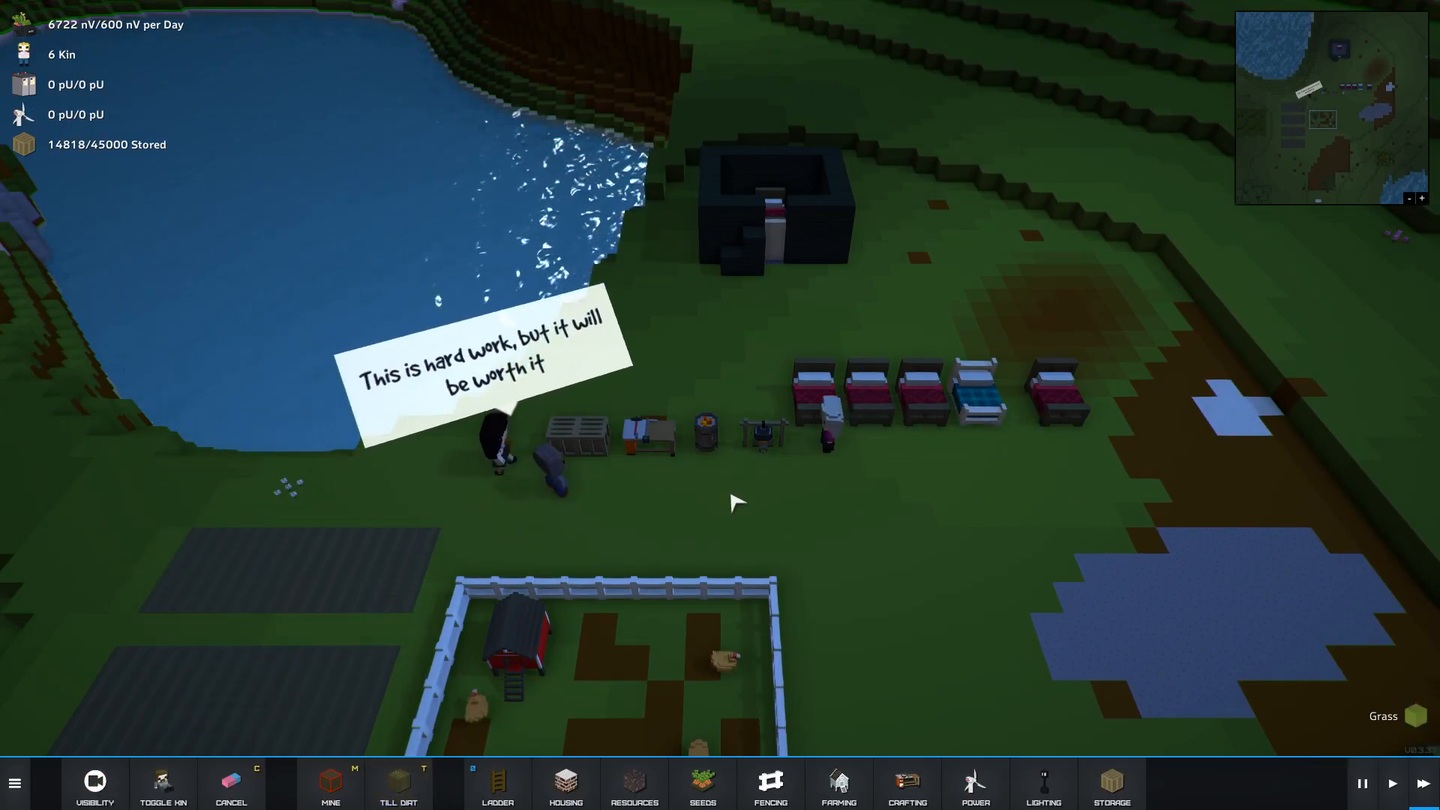
left_click(498, 785)
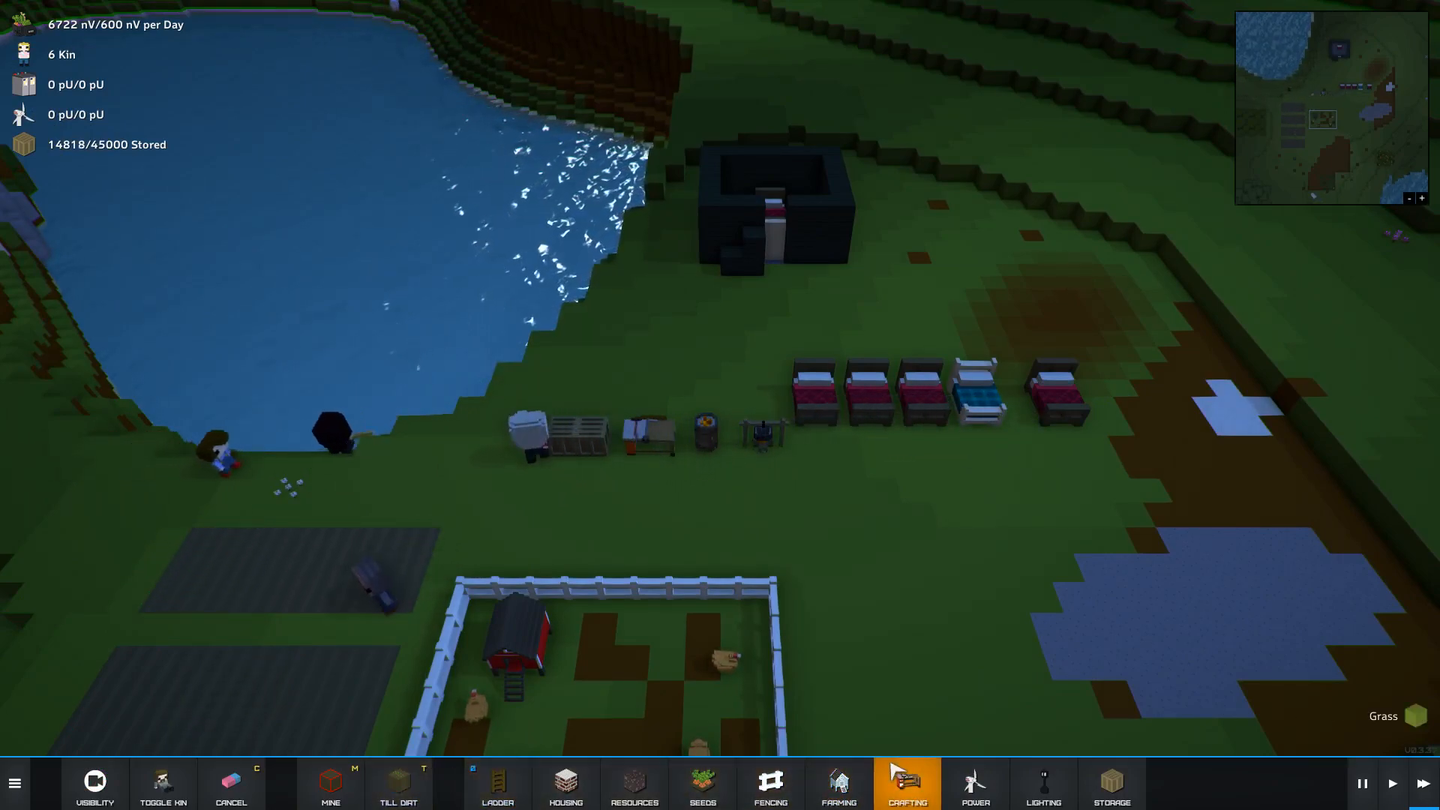
left_click(906, 785)
- Place a Metalworking Bench at the left end of the workbench row near the lake
left_click(362, 786)
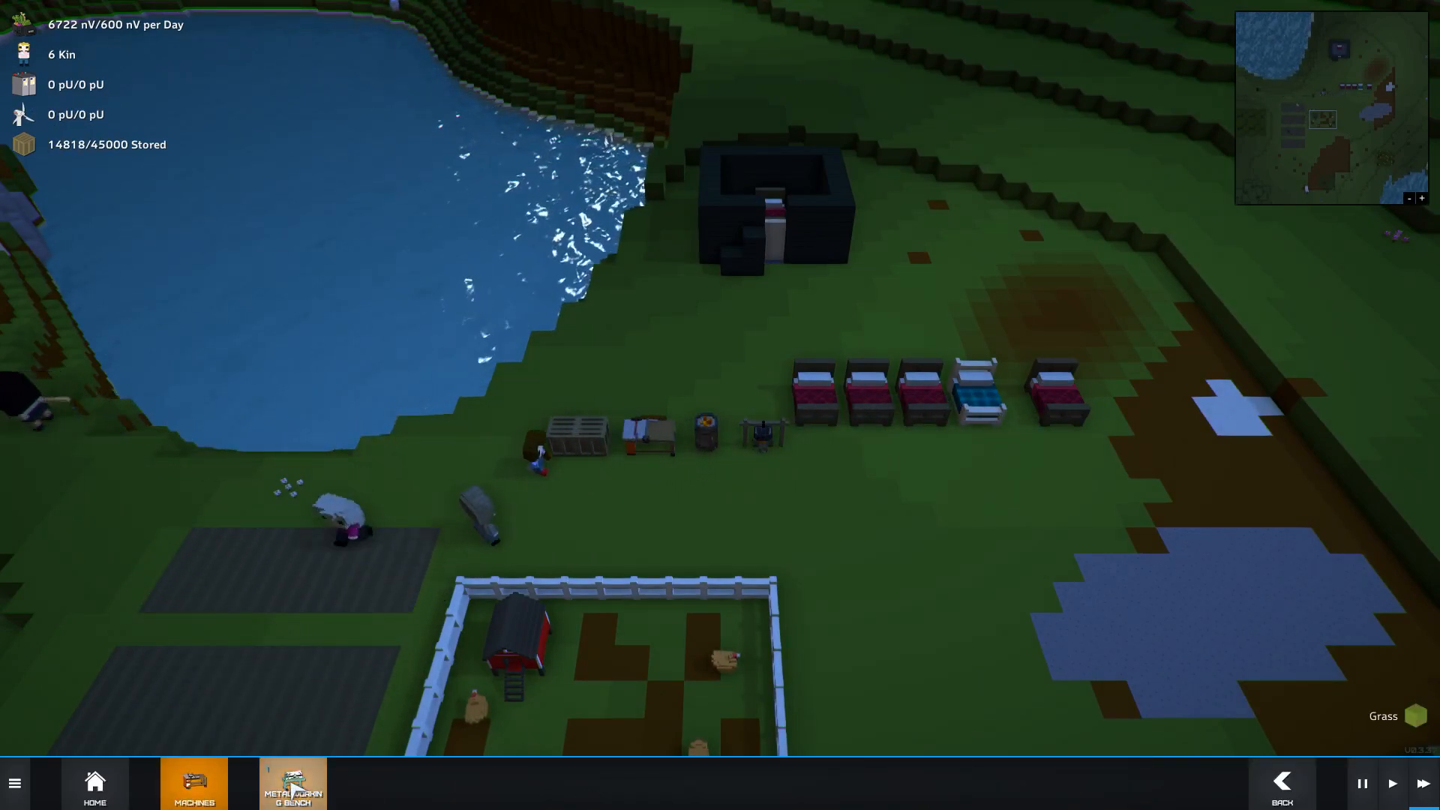
left_click(293, 786)
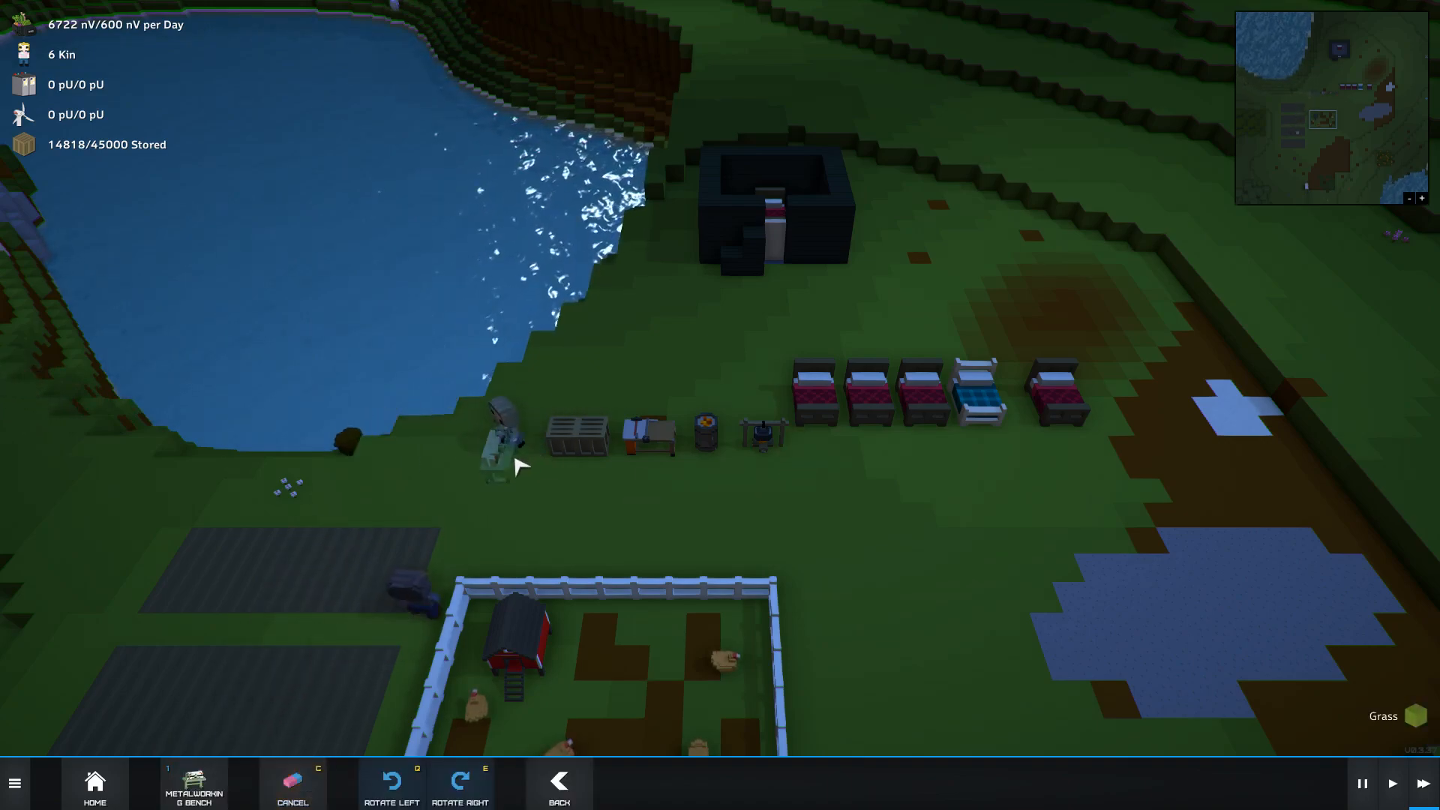
left_click(523, 456)
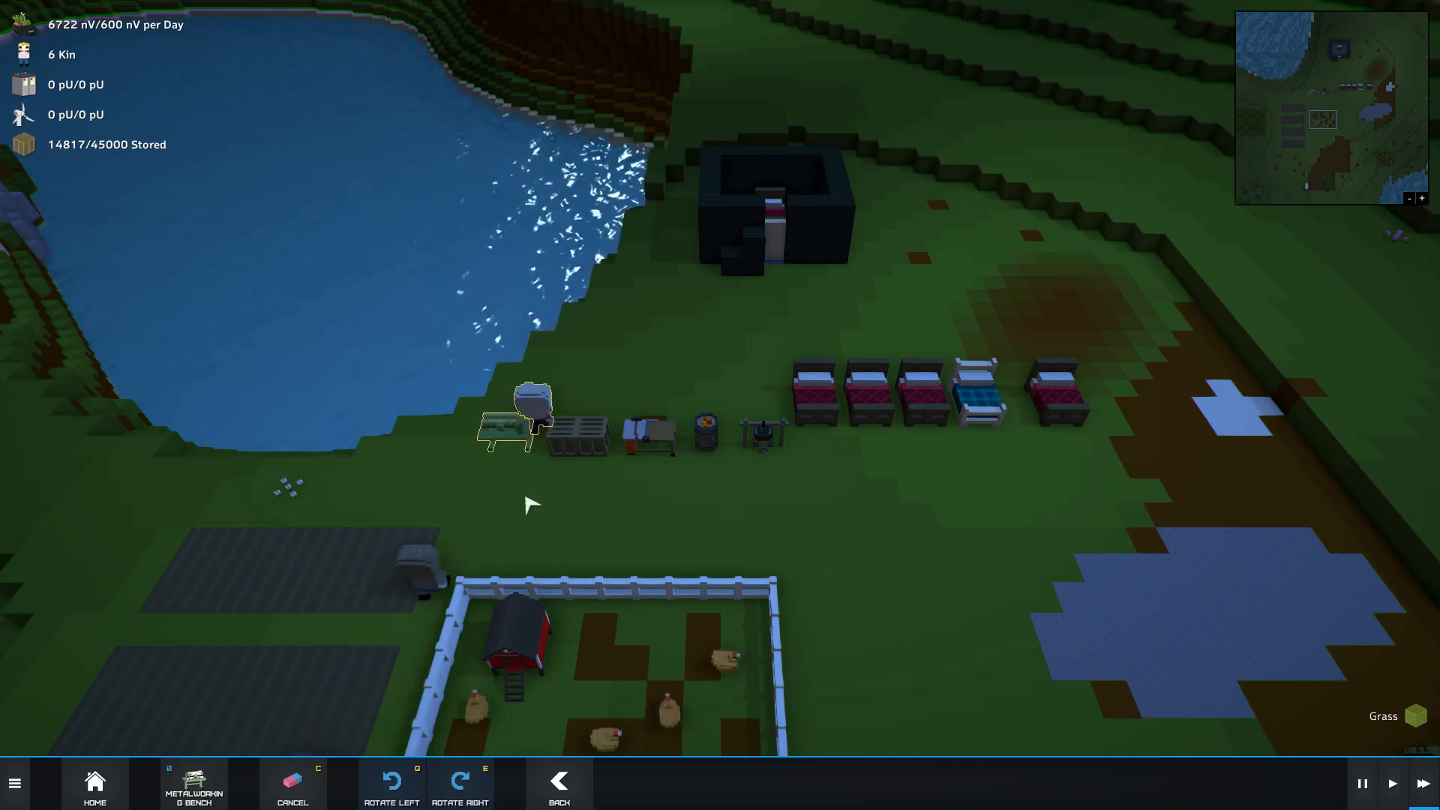
scroll(734, 533, "down", 3)
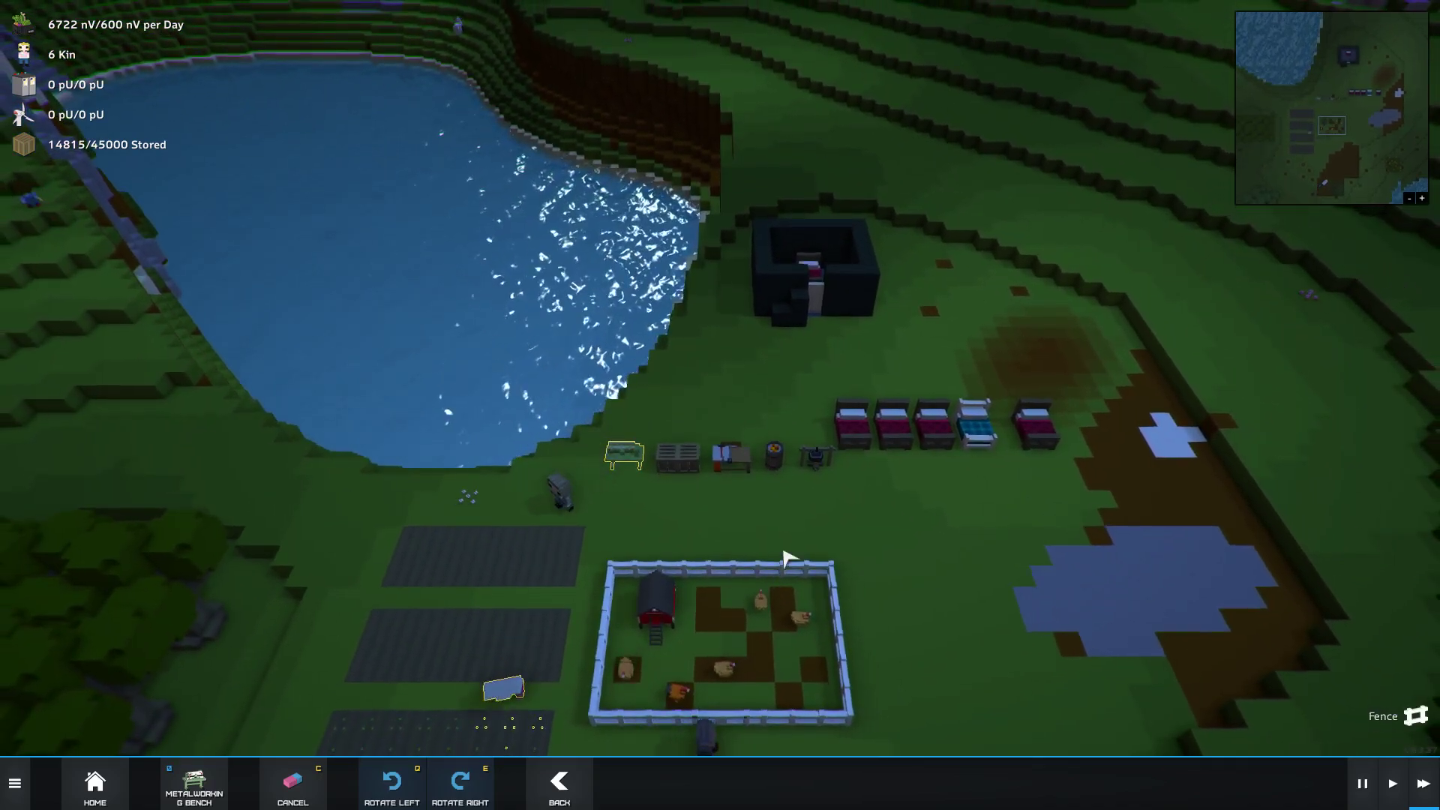
scroll(789, 559, "down", 3)
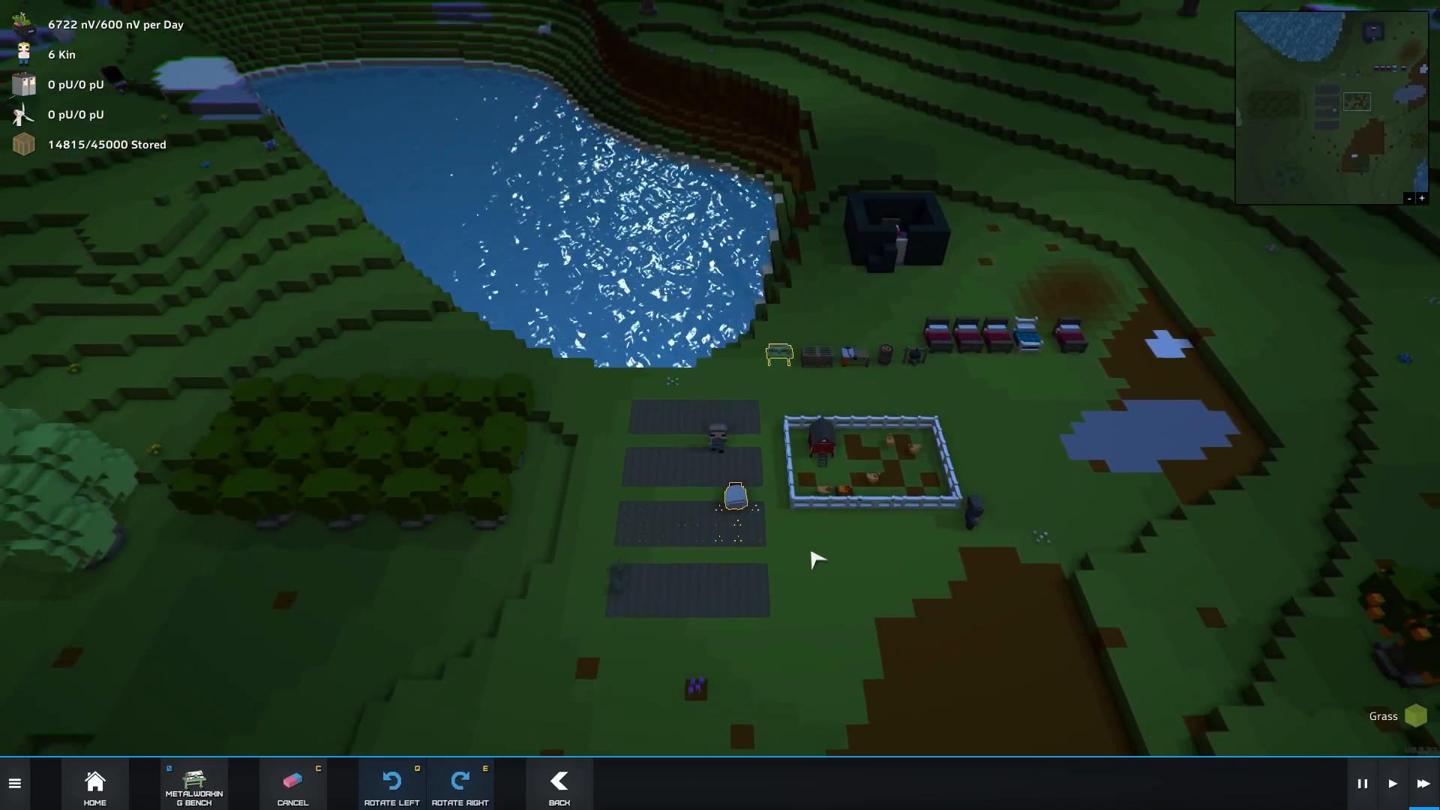
scroll(811, 563, "down", 2)
scroll(817, 566, "up", 2)
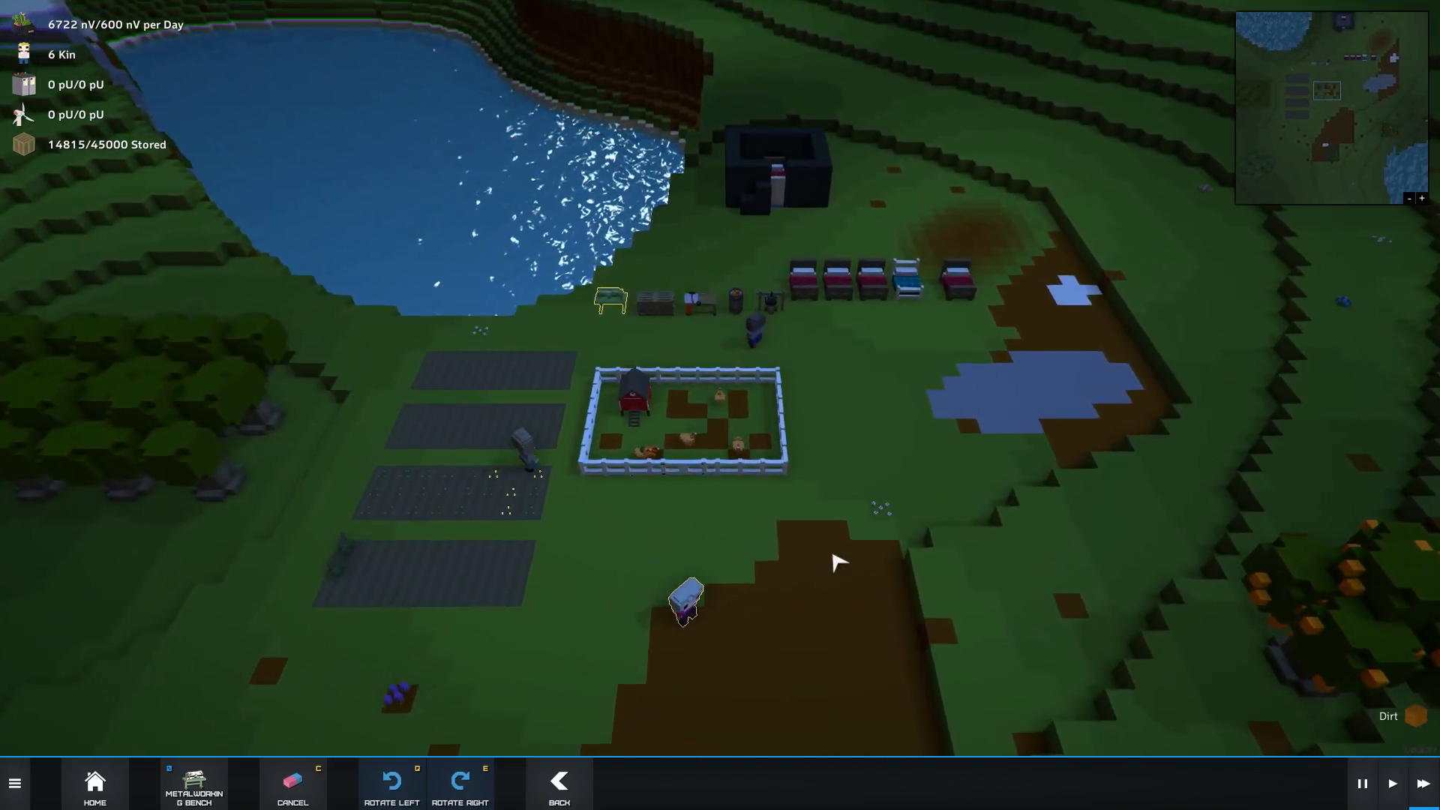
scroll(788, 630, "up", 3)
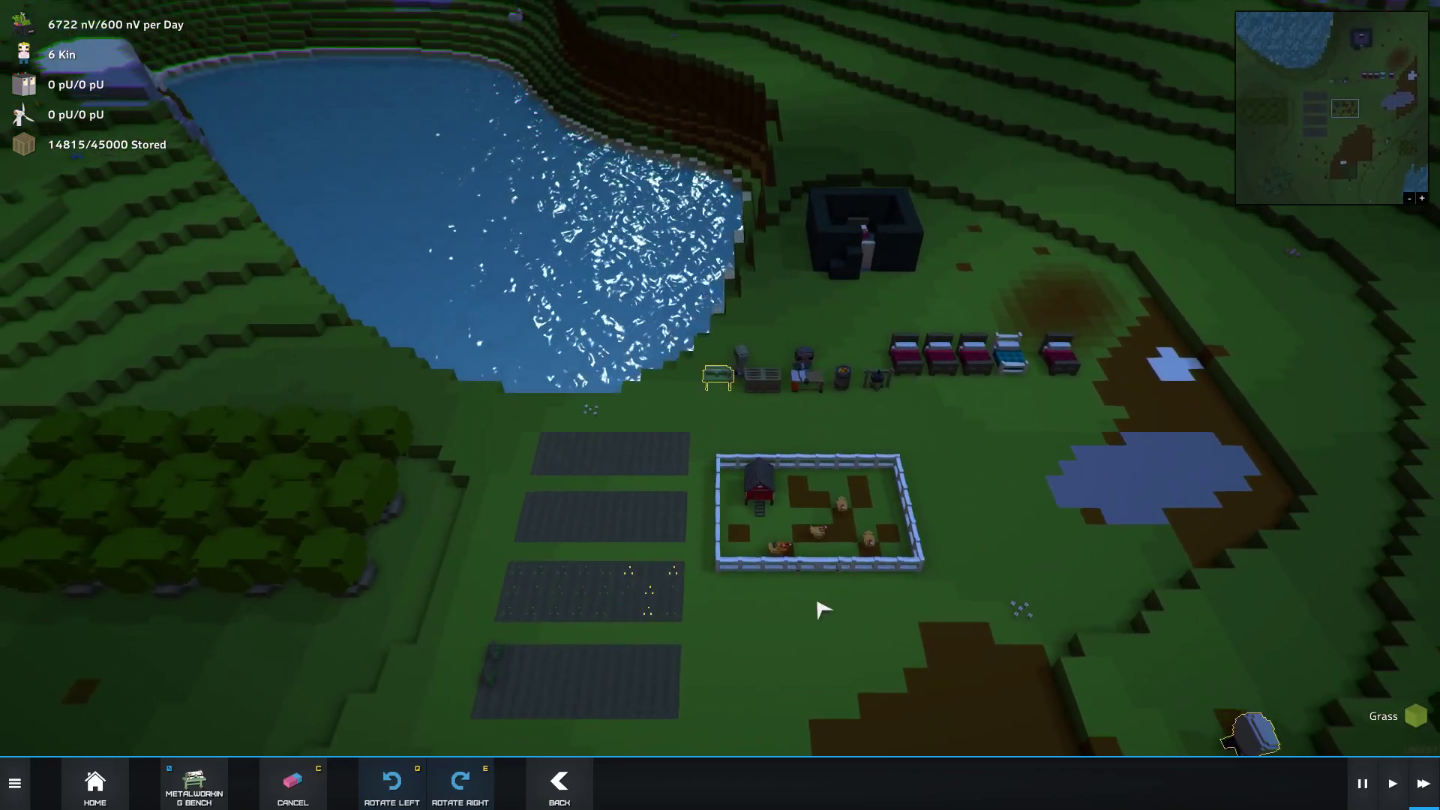
mouse_move(761, 662)
left_mouse_down()
mouse_move(811, 603)
mouse_move(786, 577)
mouse_move(882, 569)
mouse_move(888, 523)
mouse_move(799, 647)
mouse_move(945, 495)
mouse_move(1052, 439)
left_mouse_up()
key("Escape")
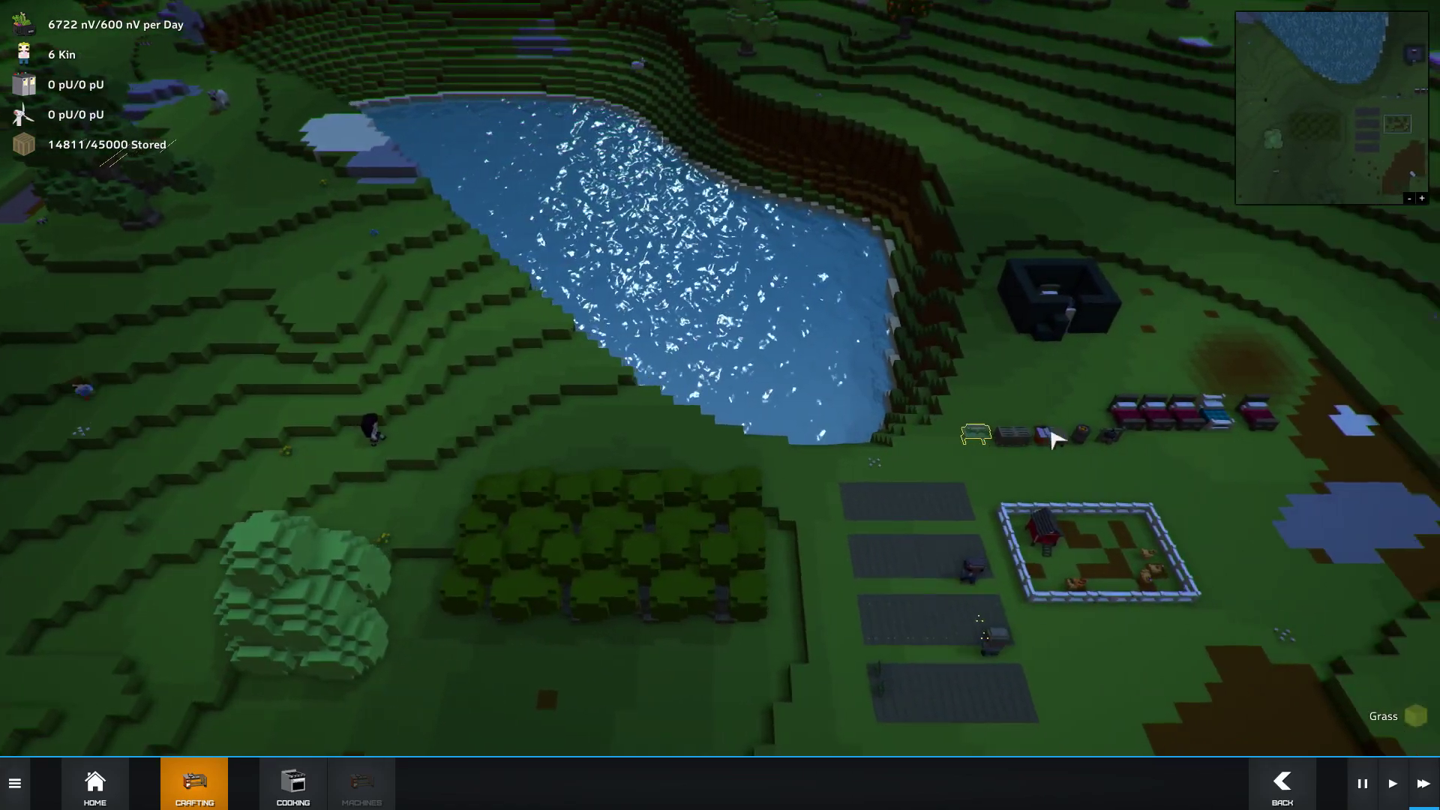
- Place a fence line from the chicken pen's lower-right corner down toward the dirt patch
left_click(1035, 435)
left_click_drag(777, 631, 507, 596)
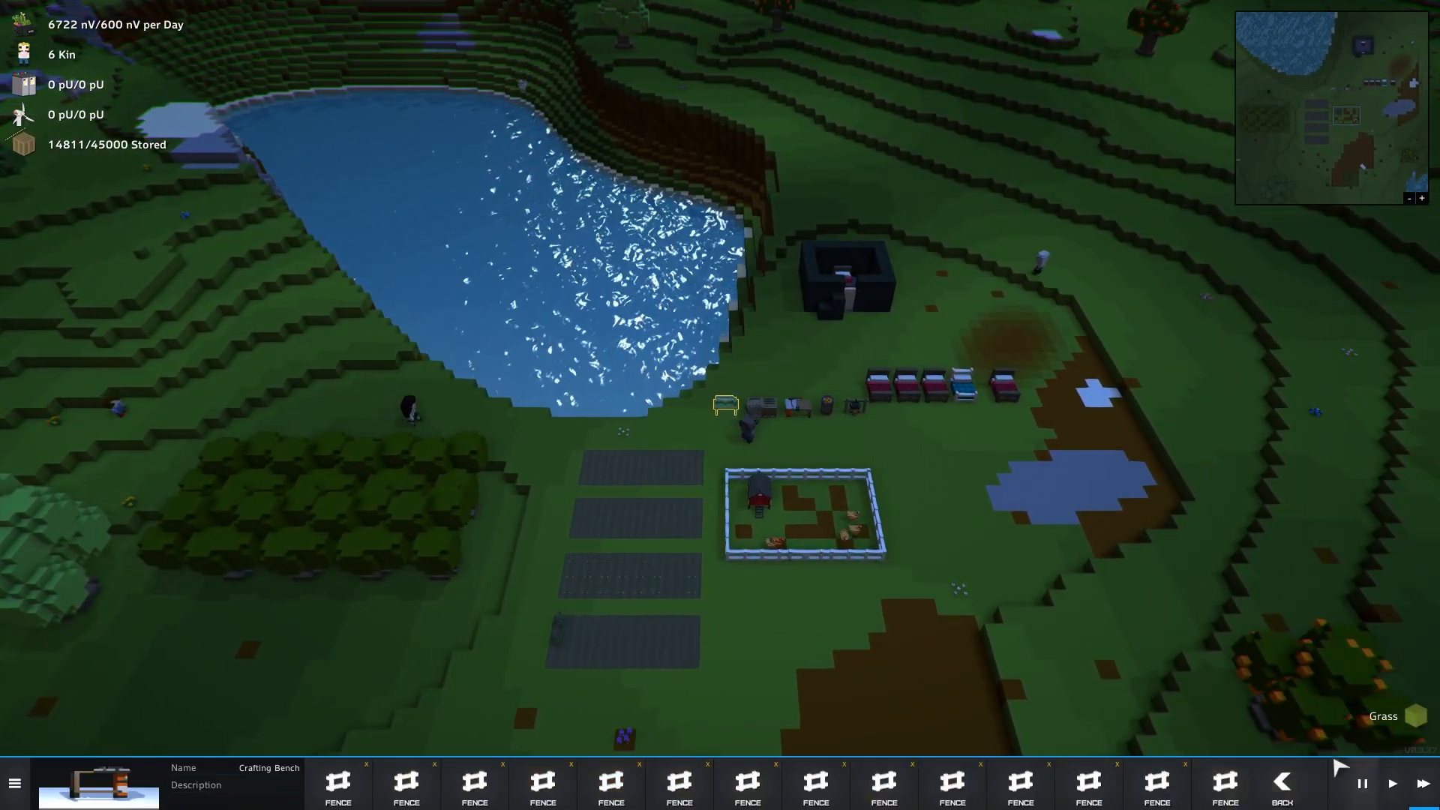
left_click(1283, 782)
left_click_drag(980, 484, 923, 518)
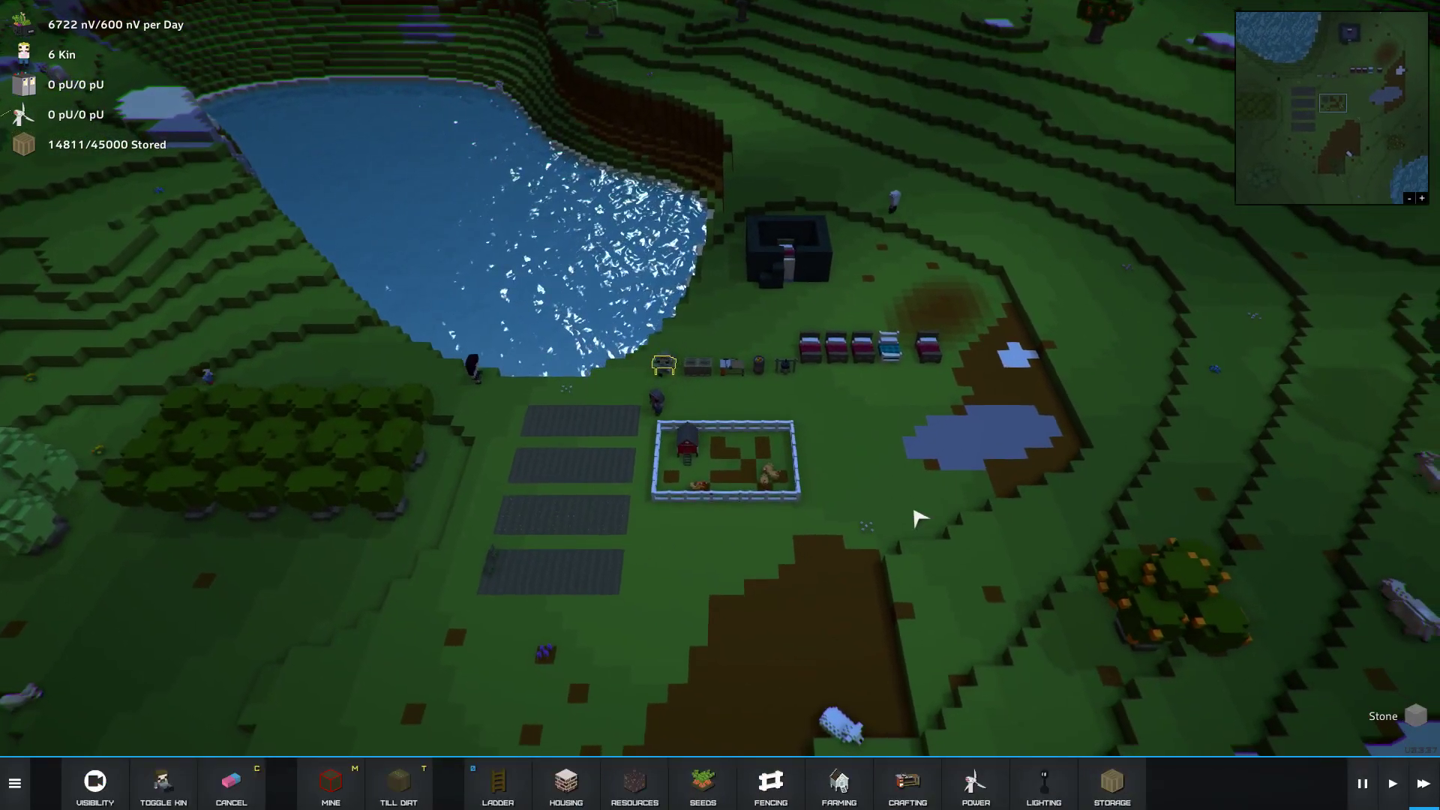
left_click(769, 787)
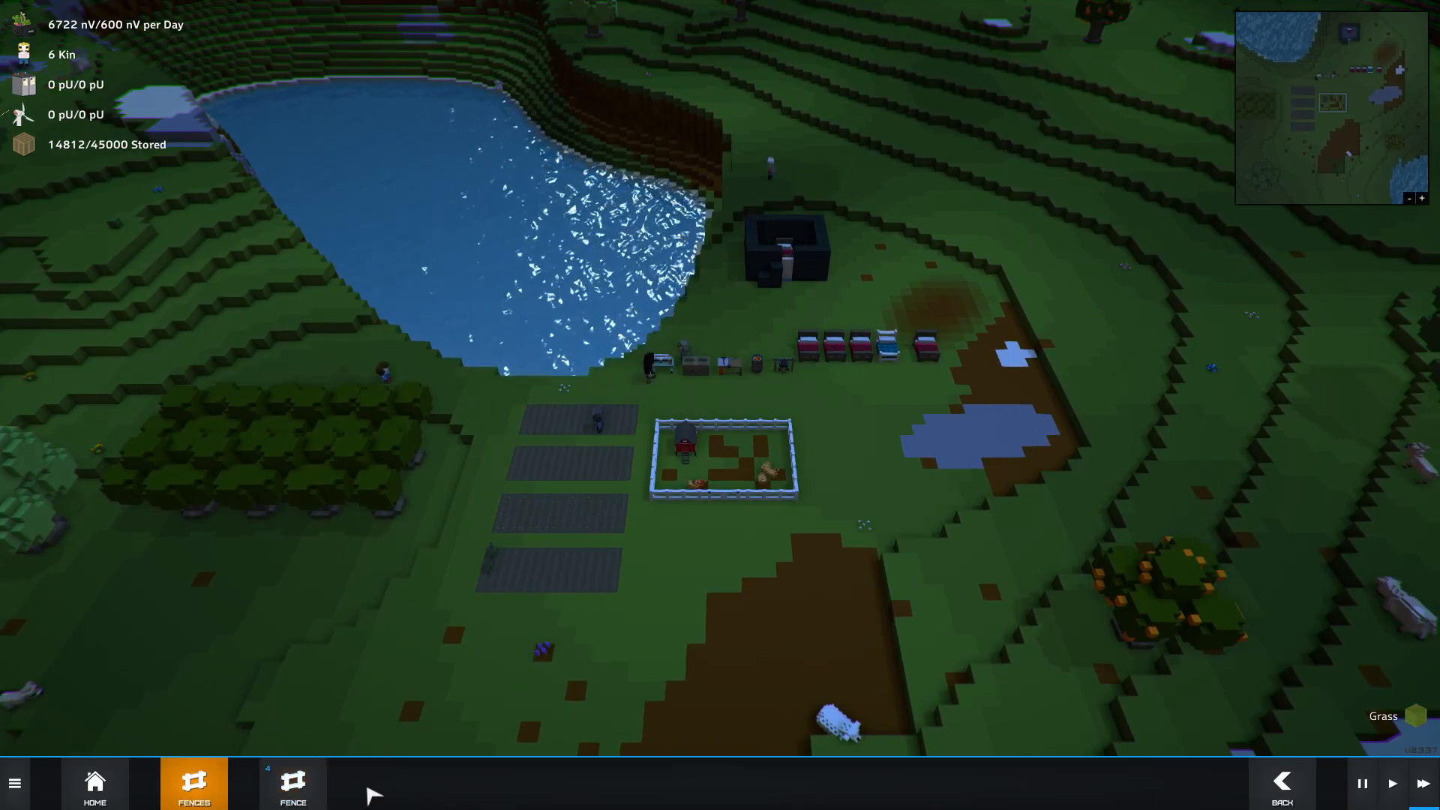
left_click(292, 781)
scroll(812, 534, "up", 2)
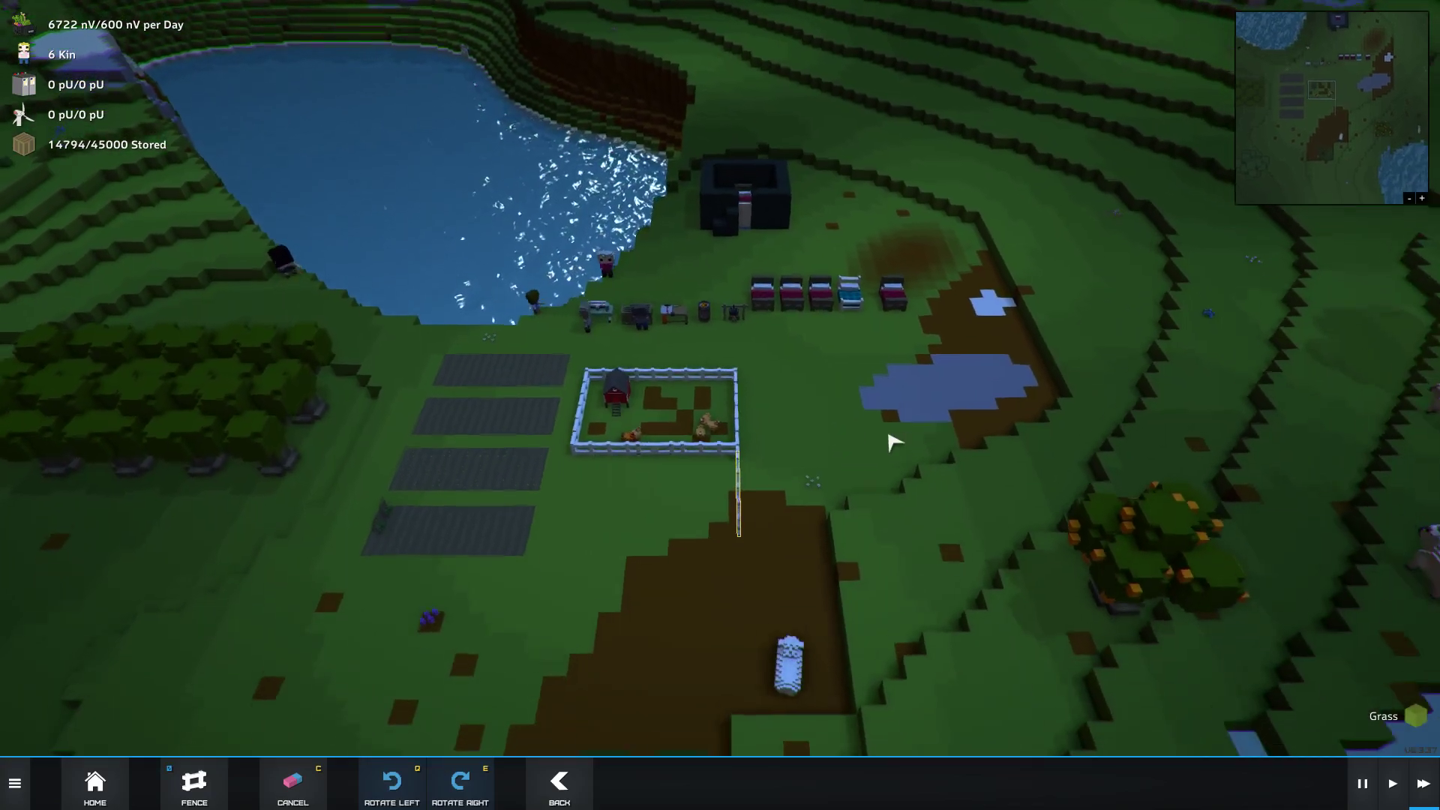
scroll(900, 485, "down", 2)
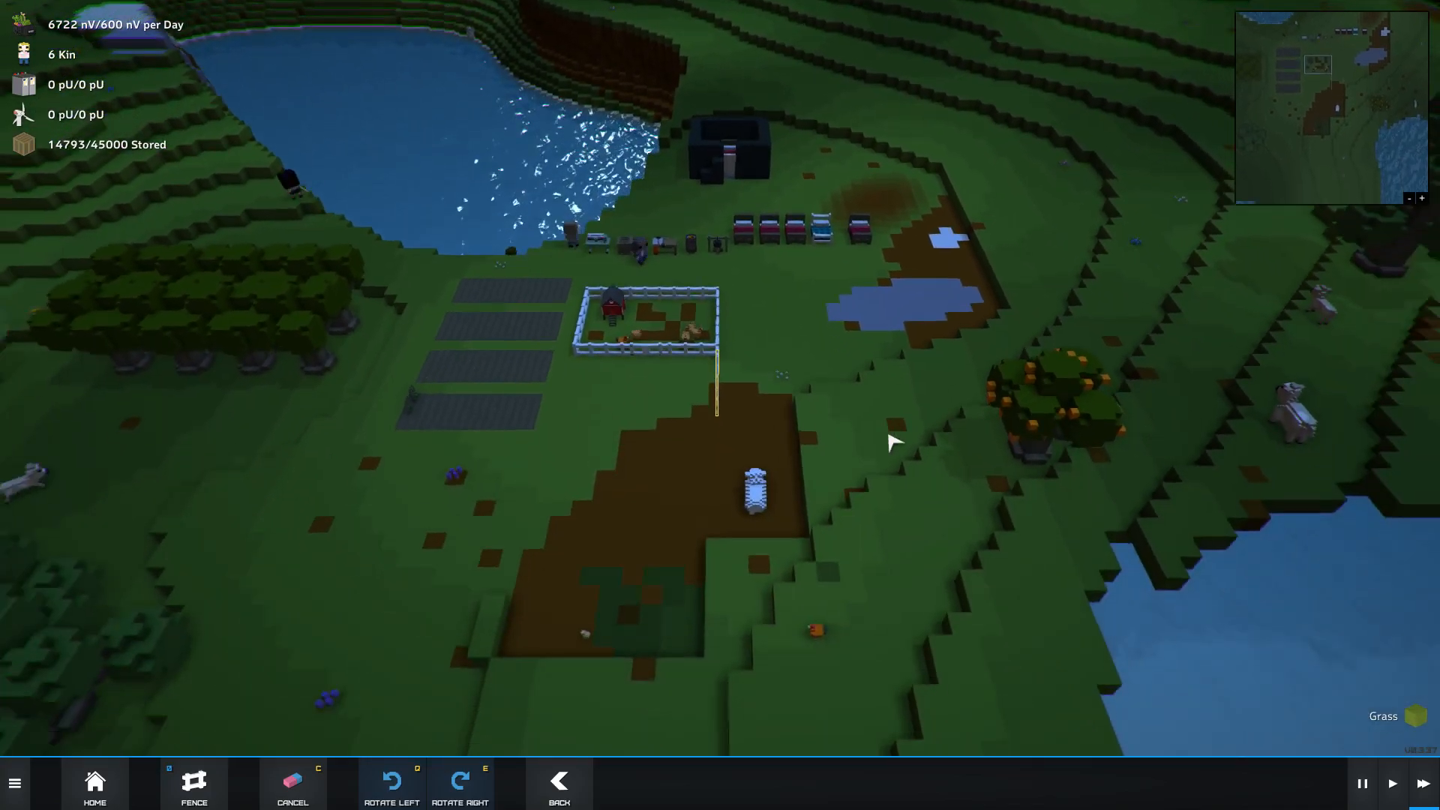
scroll(855, 529, "up", 2)
scroll(841, 559, "up", 1)
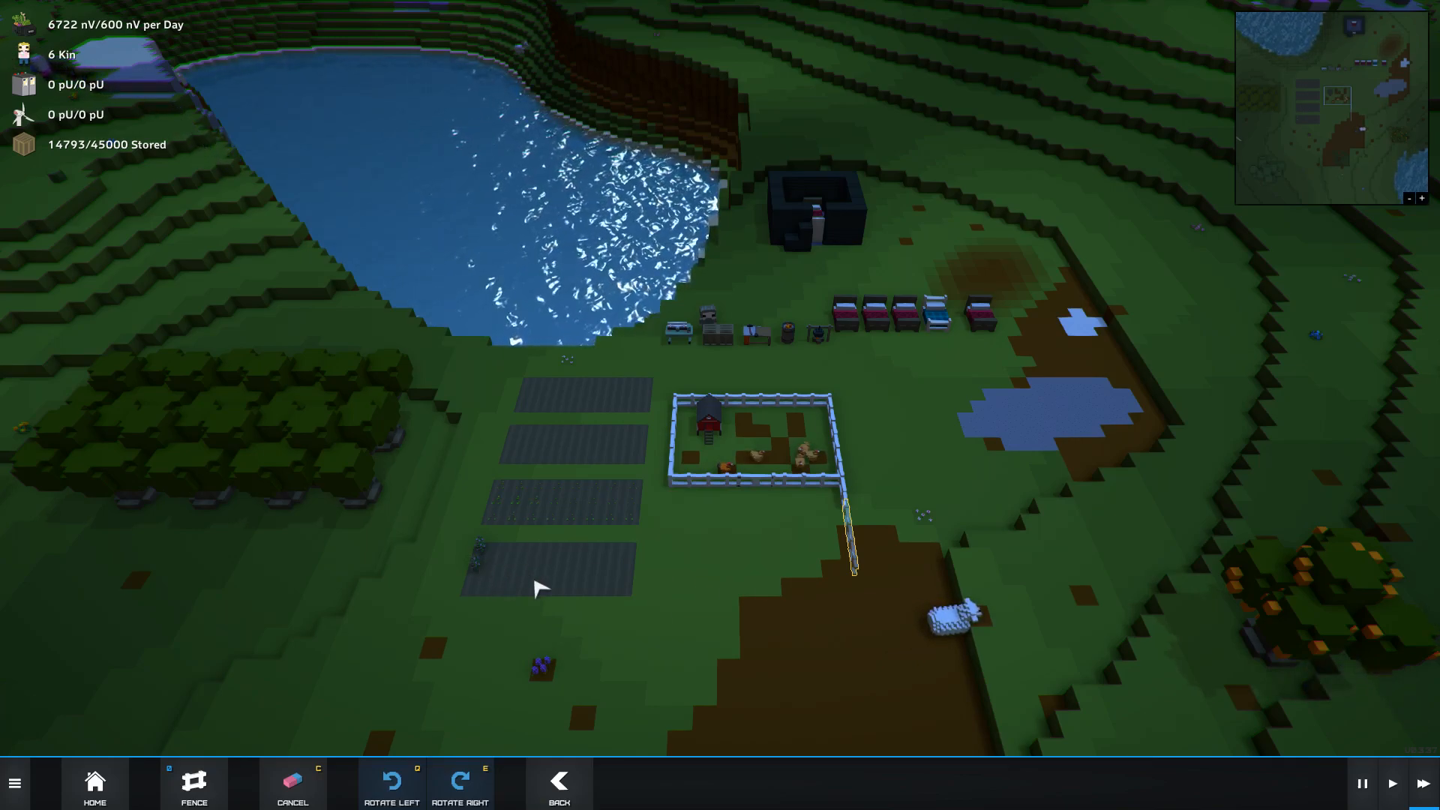
key("Escape")
key("Escape")
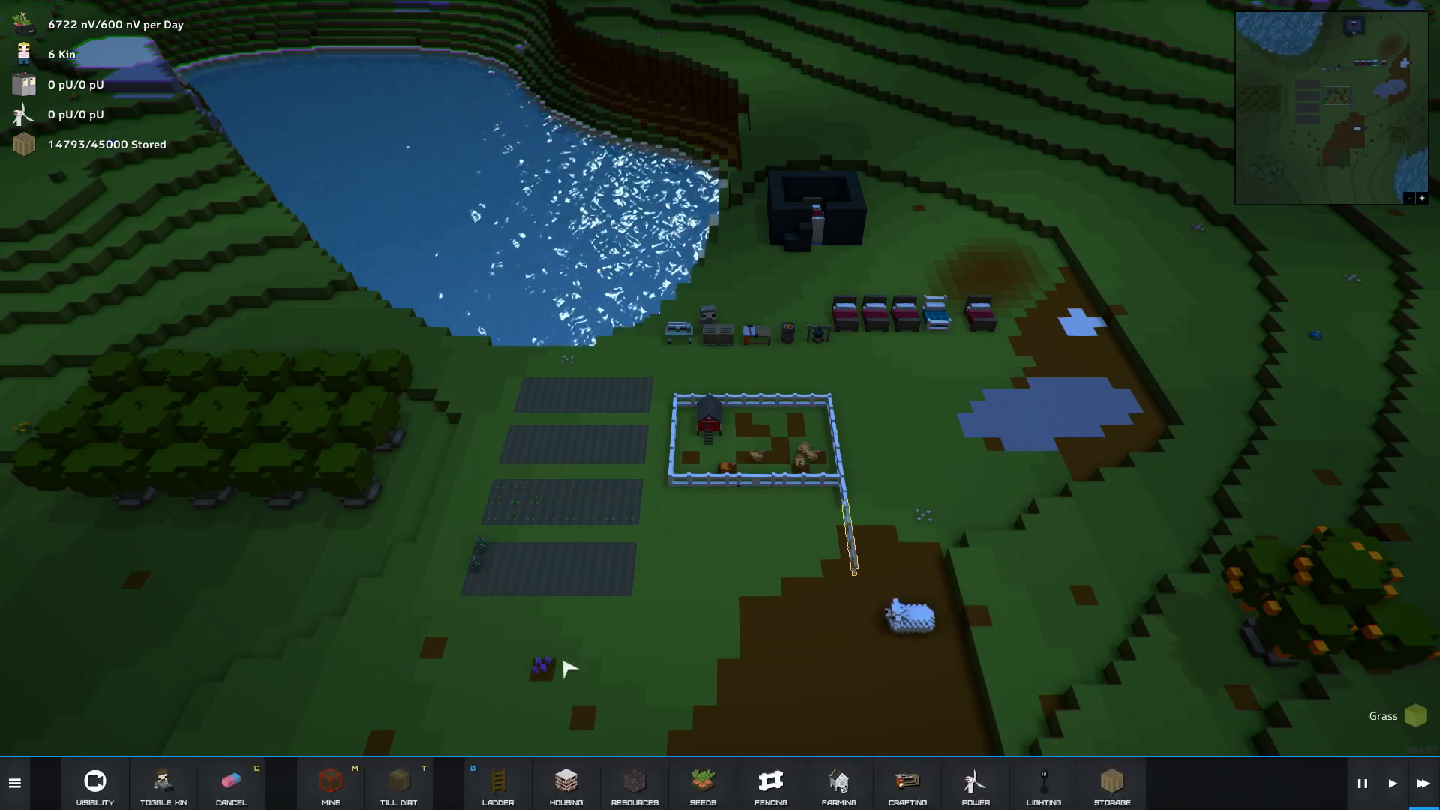
- Check a pea plant's growth, then select the planned Metalworking Bench
left_click(482, 576)
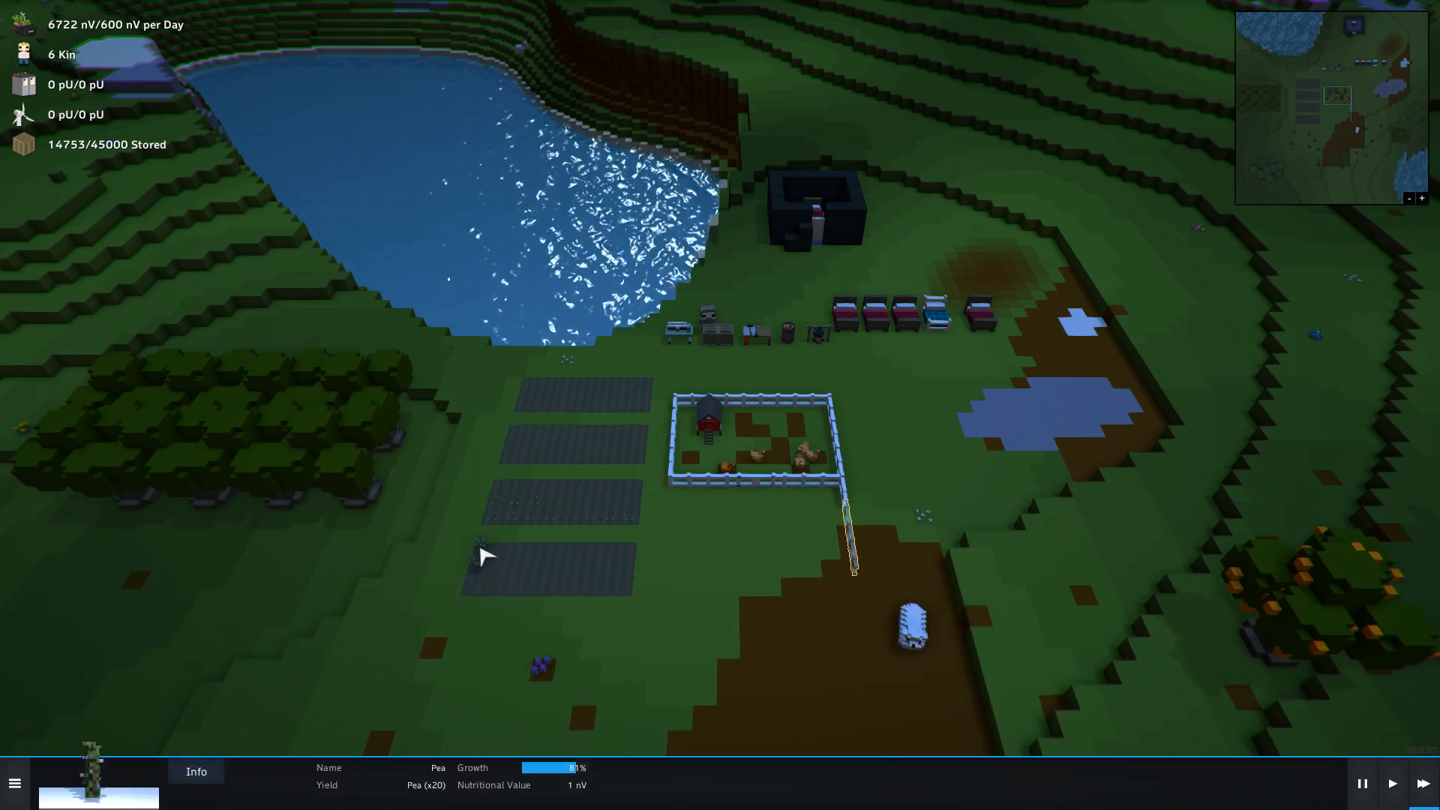
key("w")
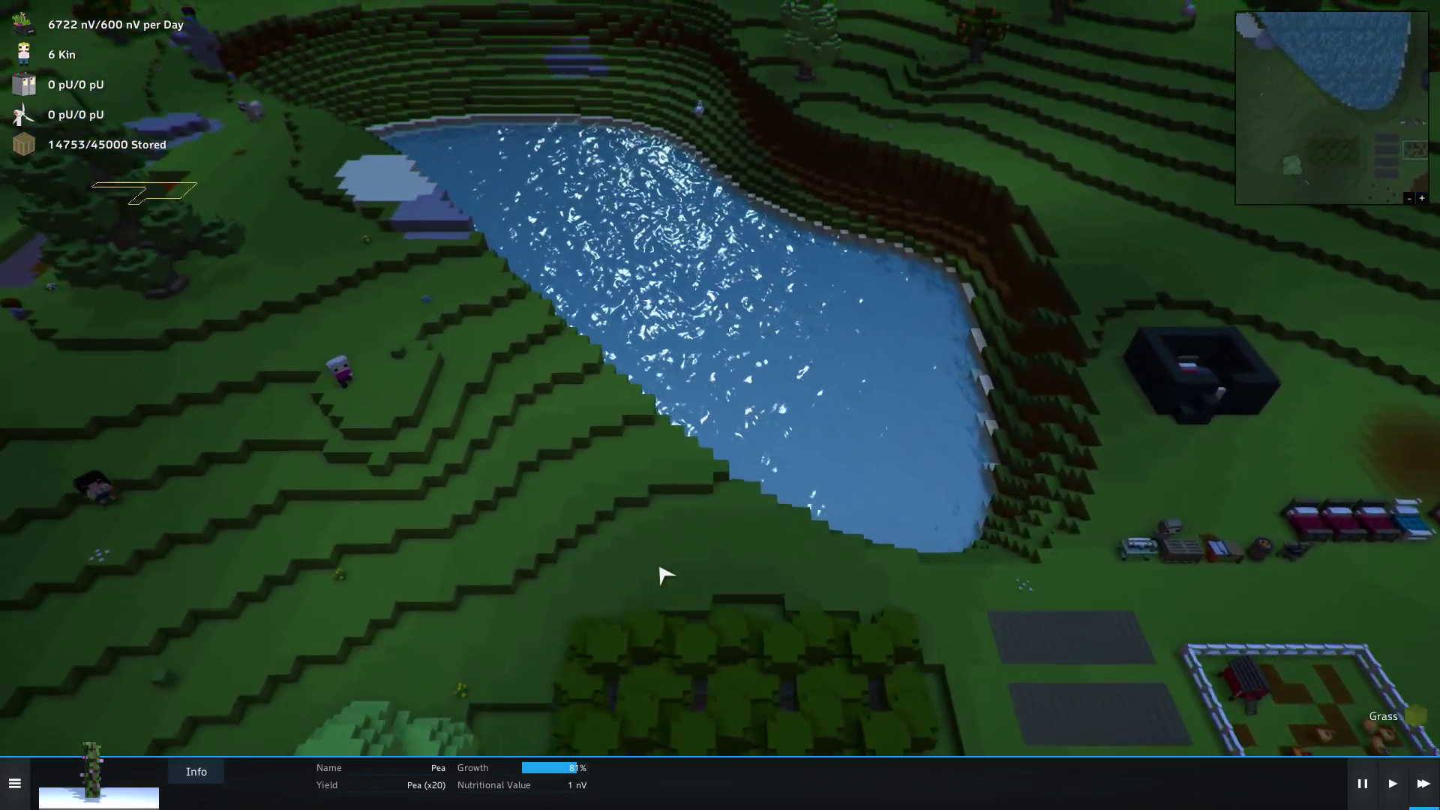
key("q")
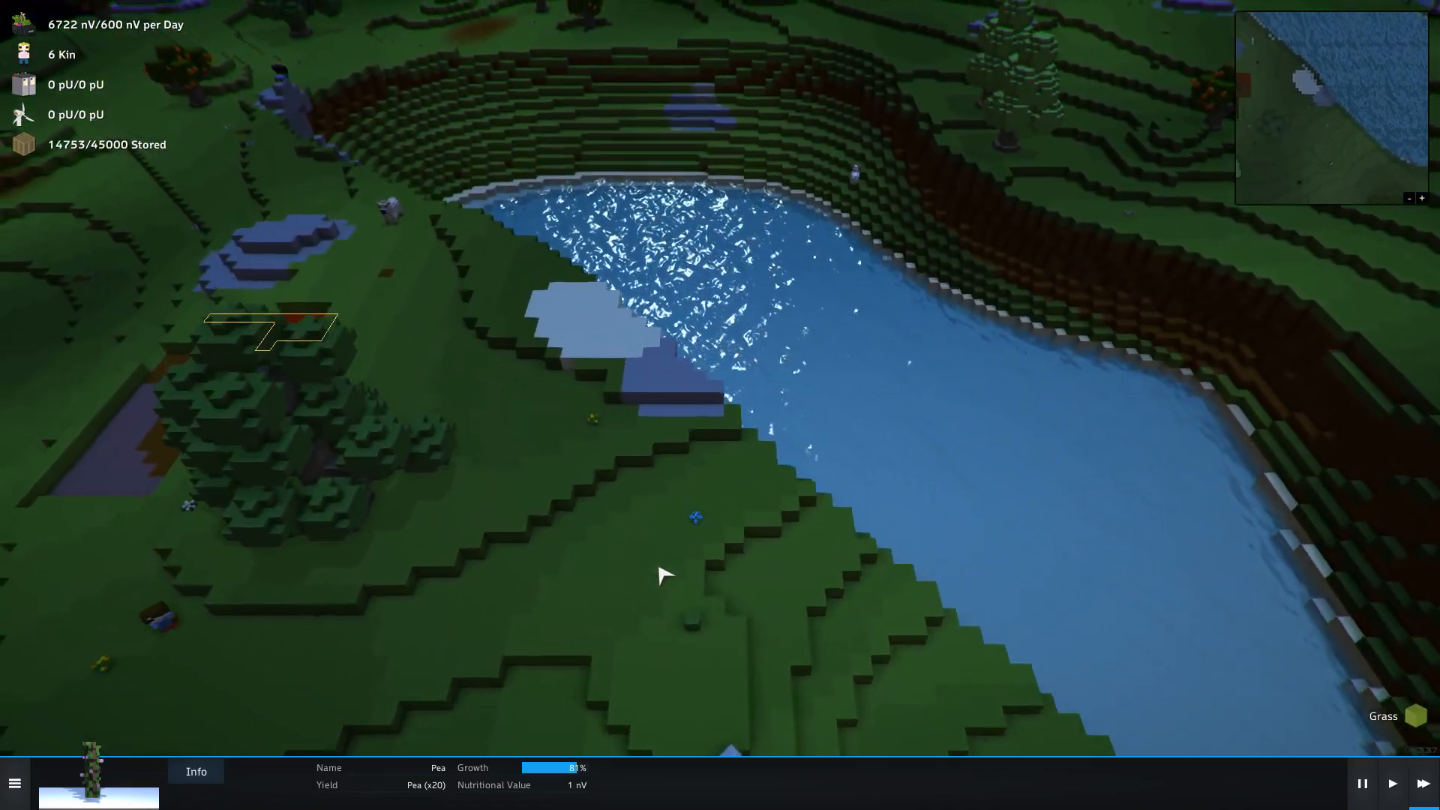
key("q")
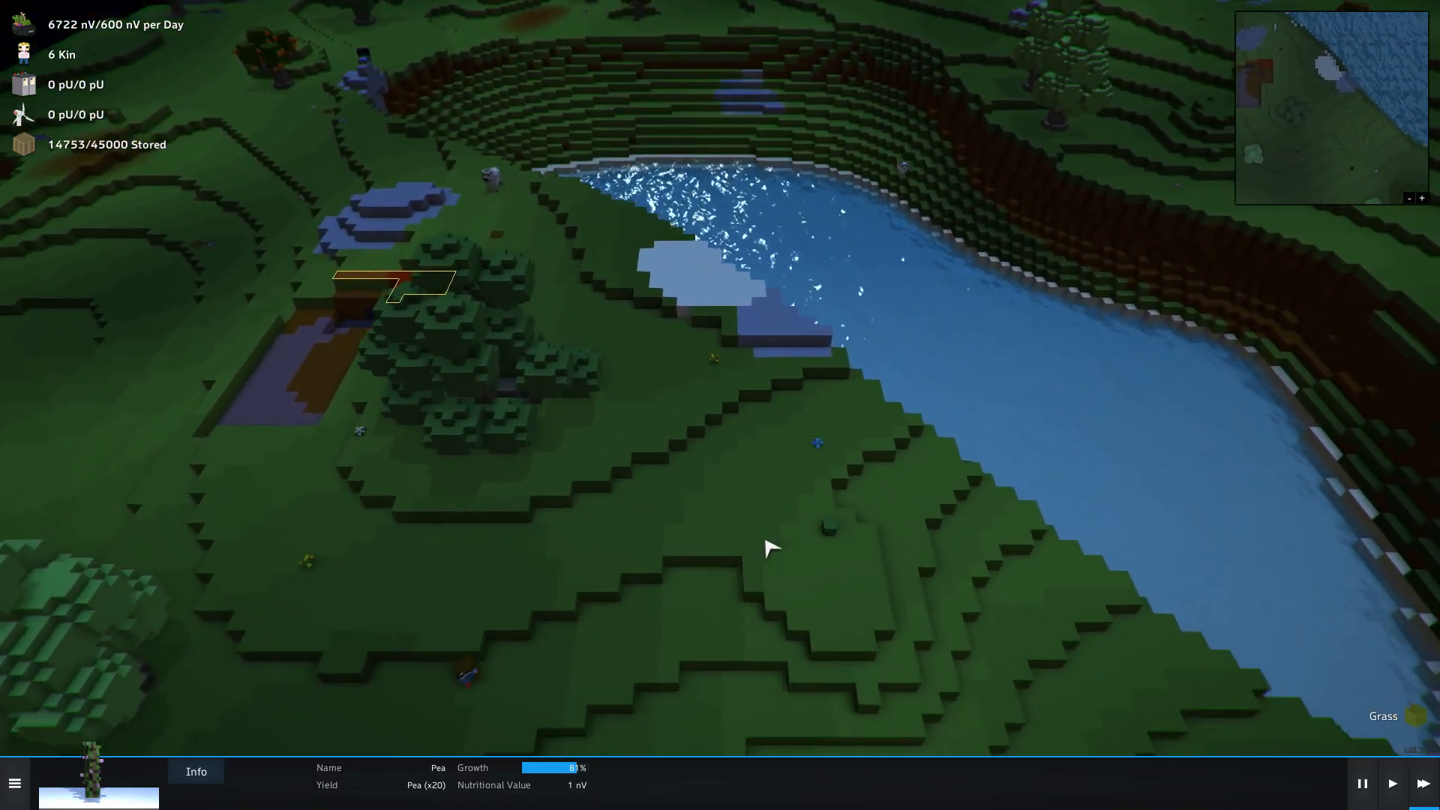
key("d")
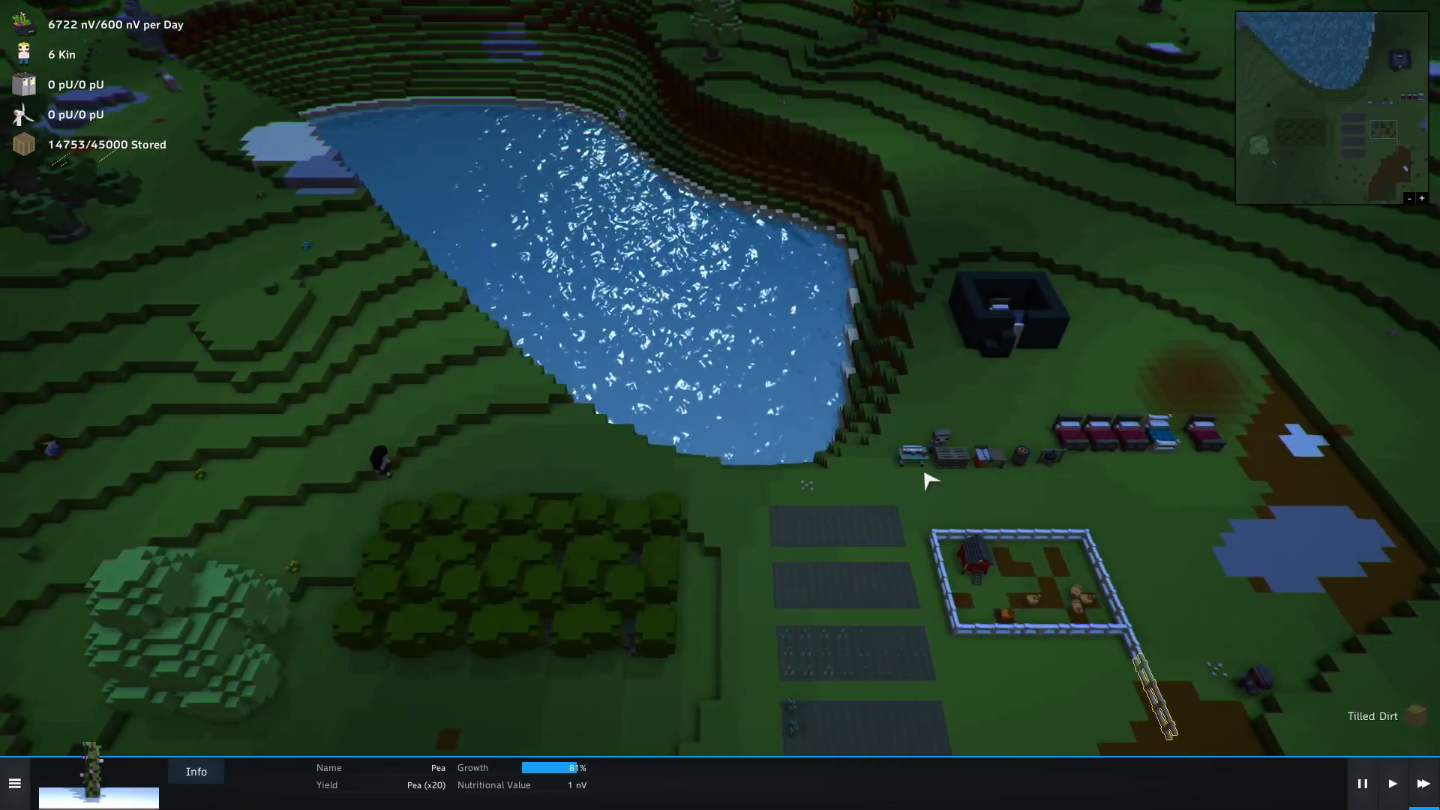
left_click(883, 454)
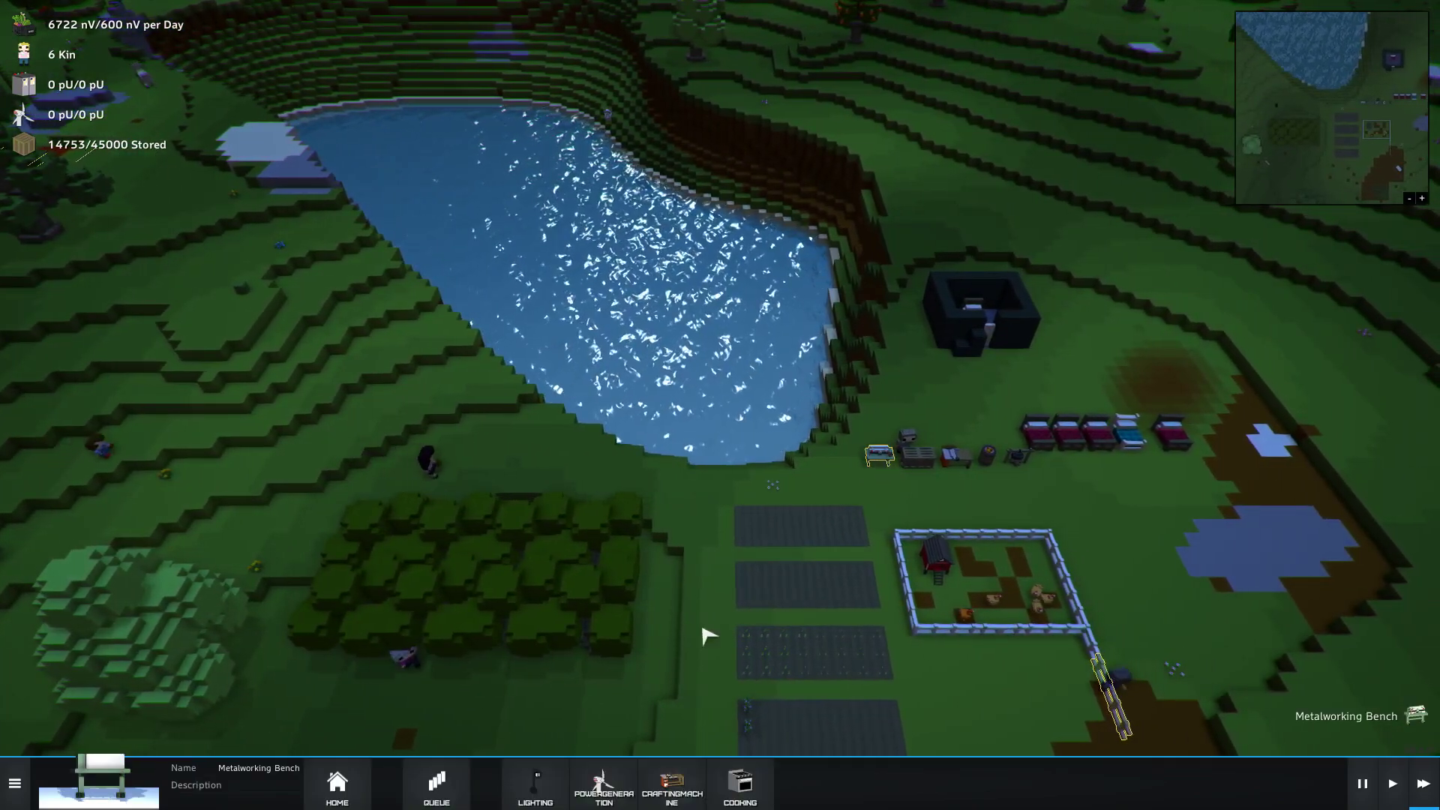
- Review the bench's Kiln and Concrete Mixer crafting machine recipes
key("d")
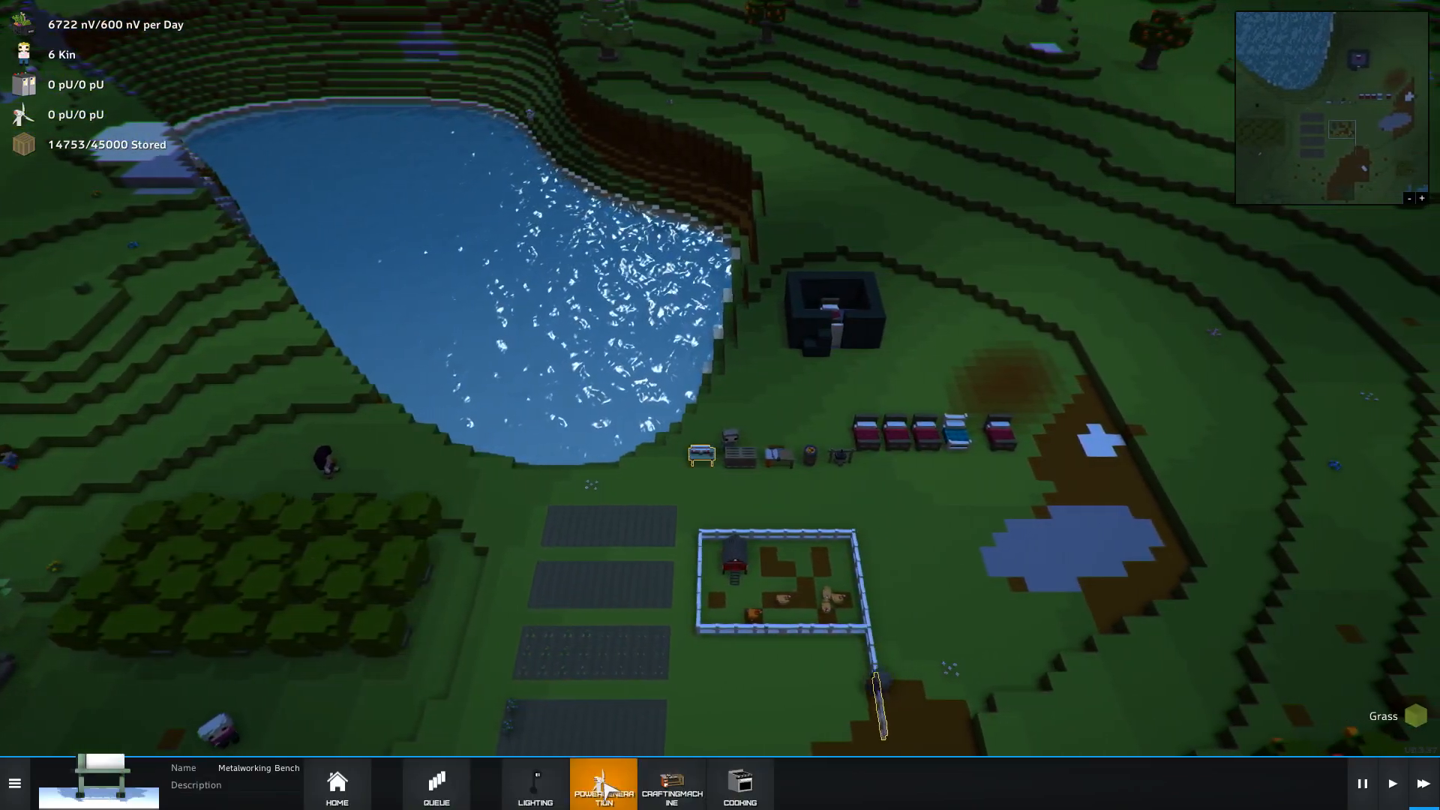
left_click(672, 784)
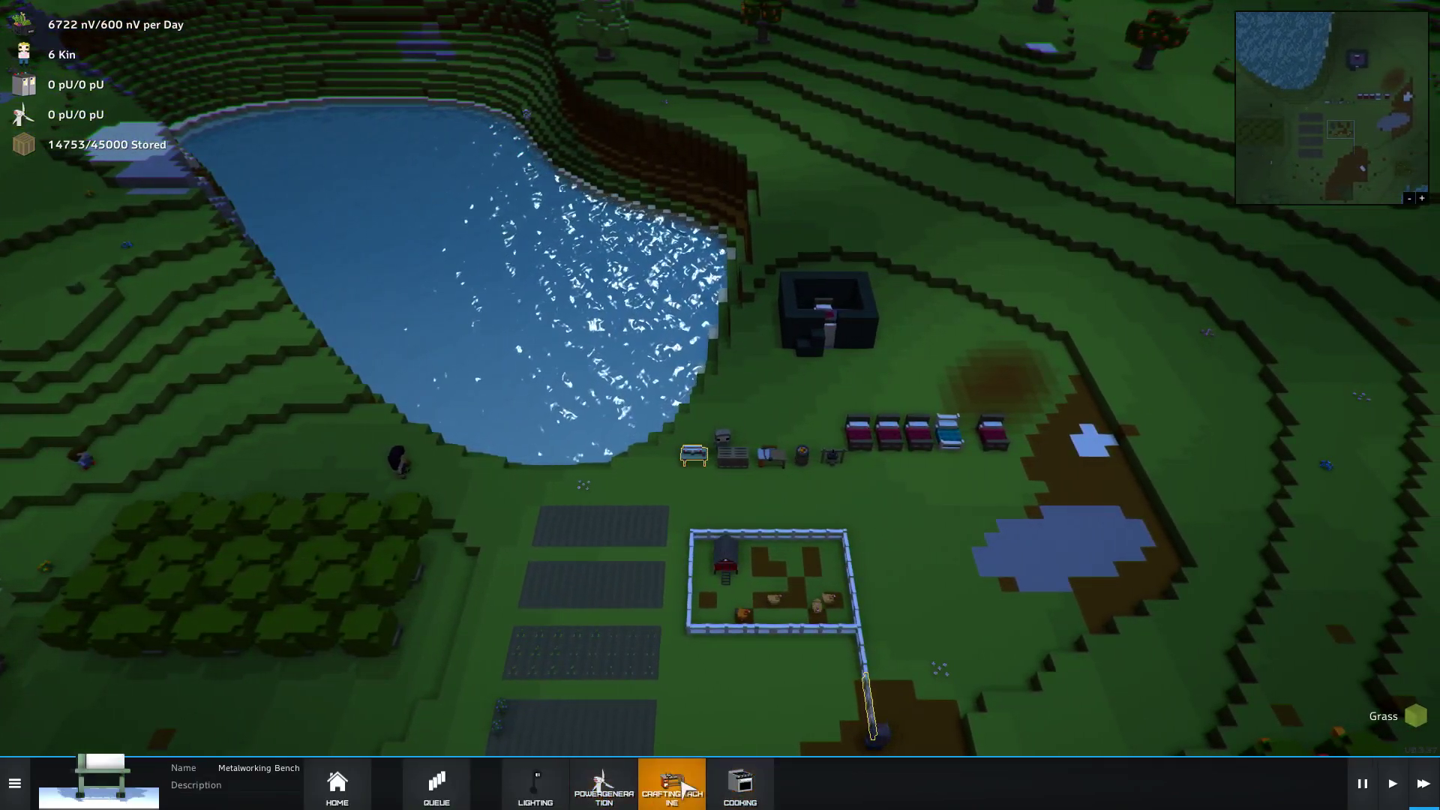
left_click(683, 788)
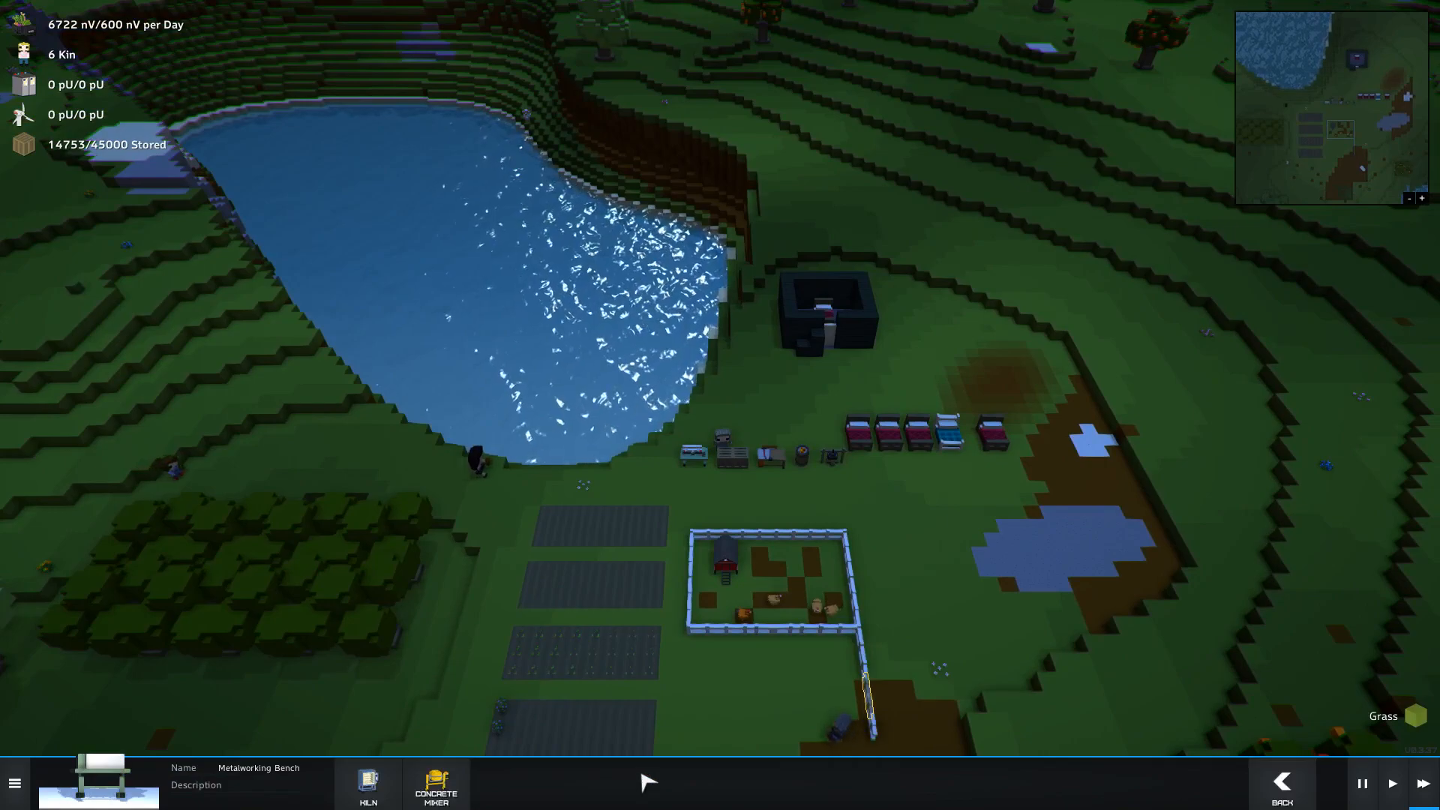
left_click(377, 791)
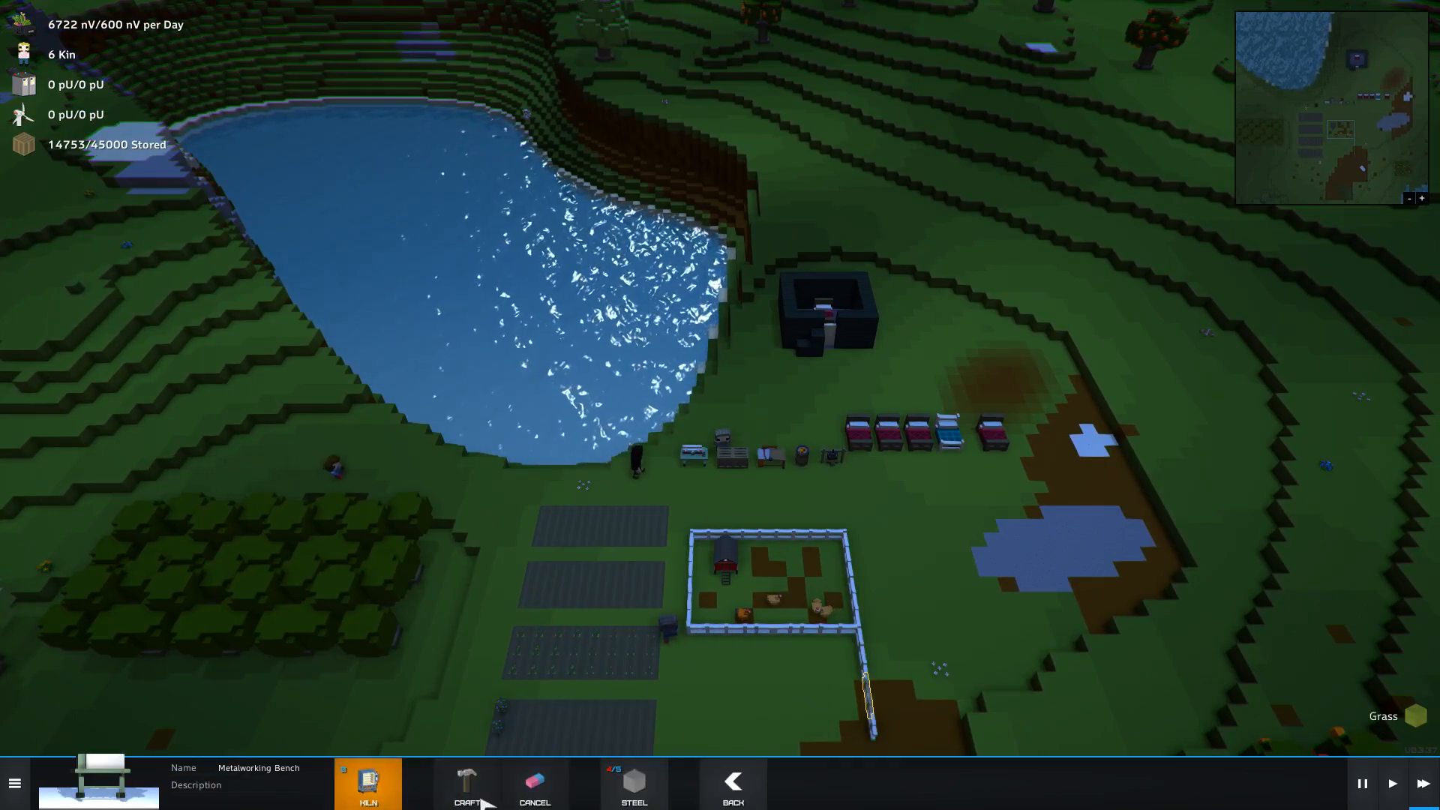
right_click(564, 785)
left_click(437, 788)
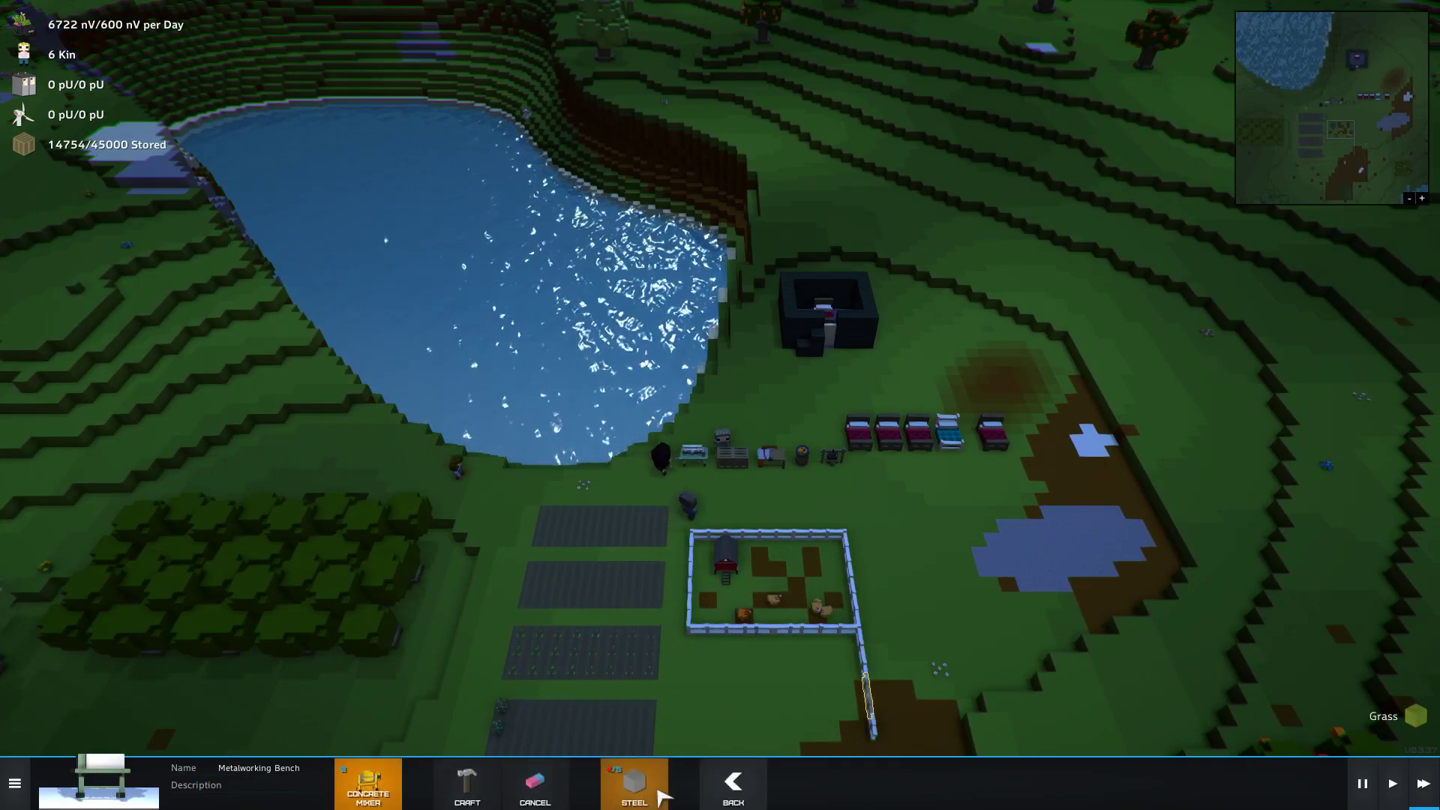
left_click(733, 784)
left_click(1281, 784)
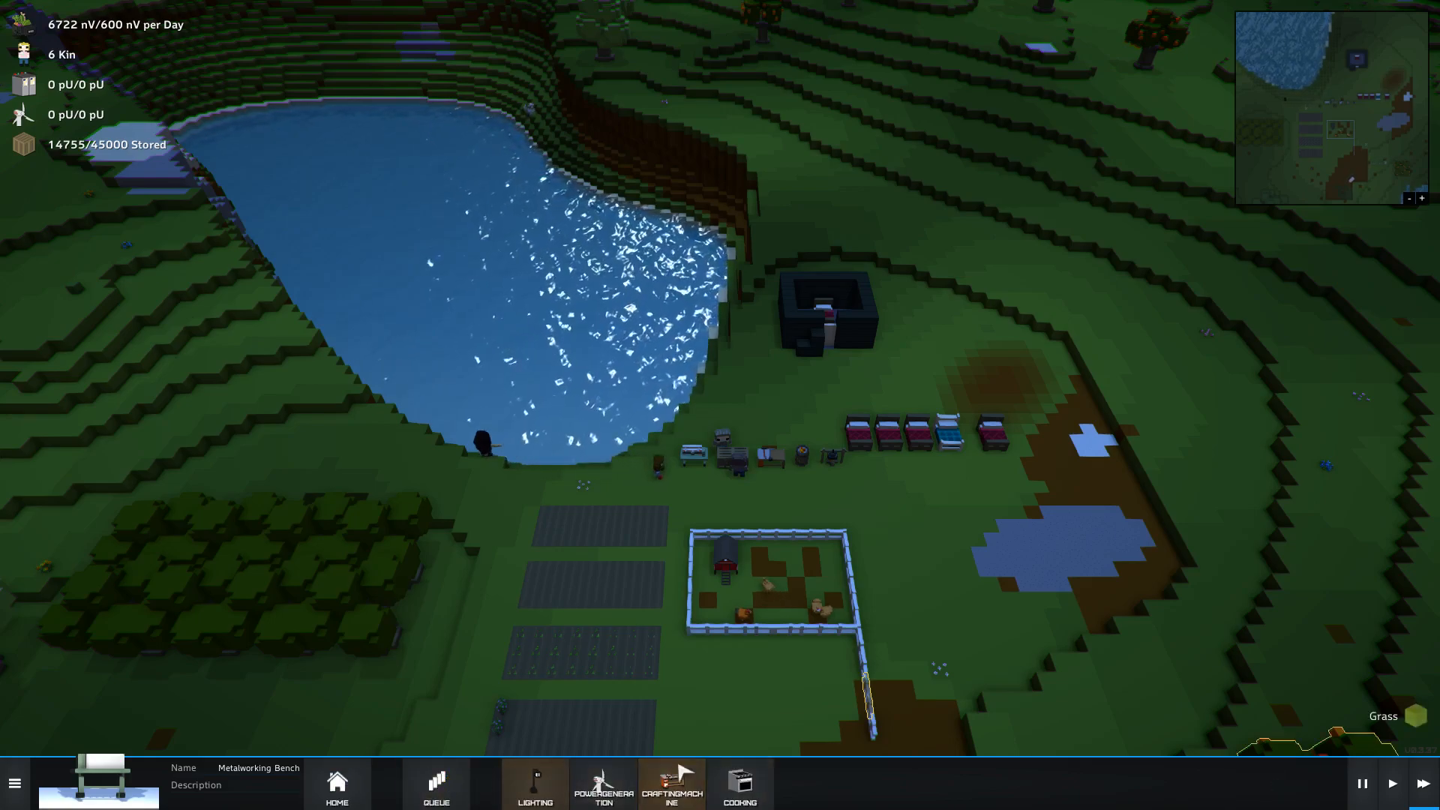
- Review the Dairy Machine and Processor recipes
left_click(697, 785)
left_click(367, 788)
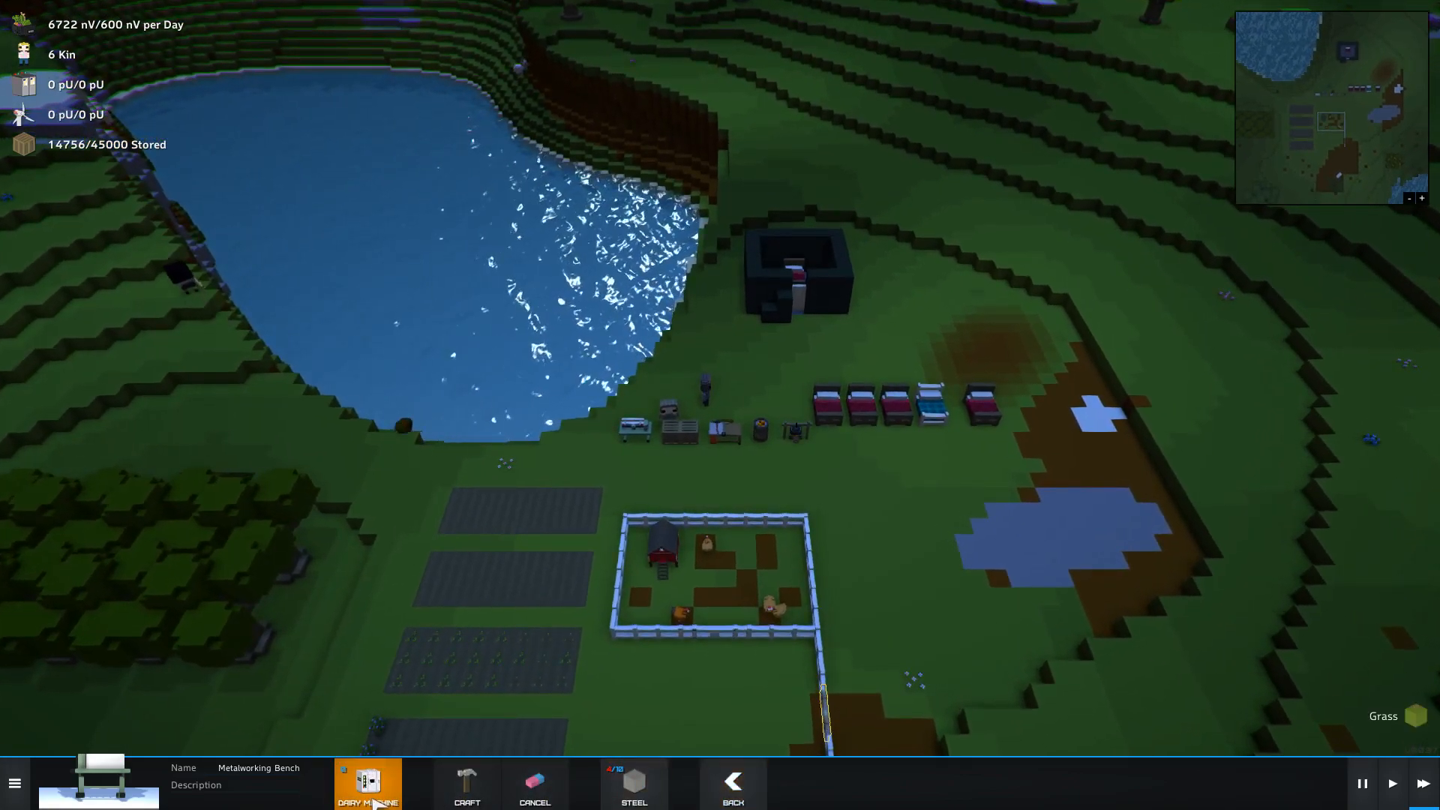
left_click(732, 784)
left_click(439, 784)
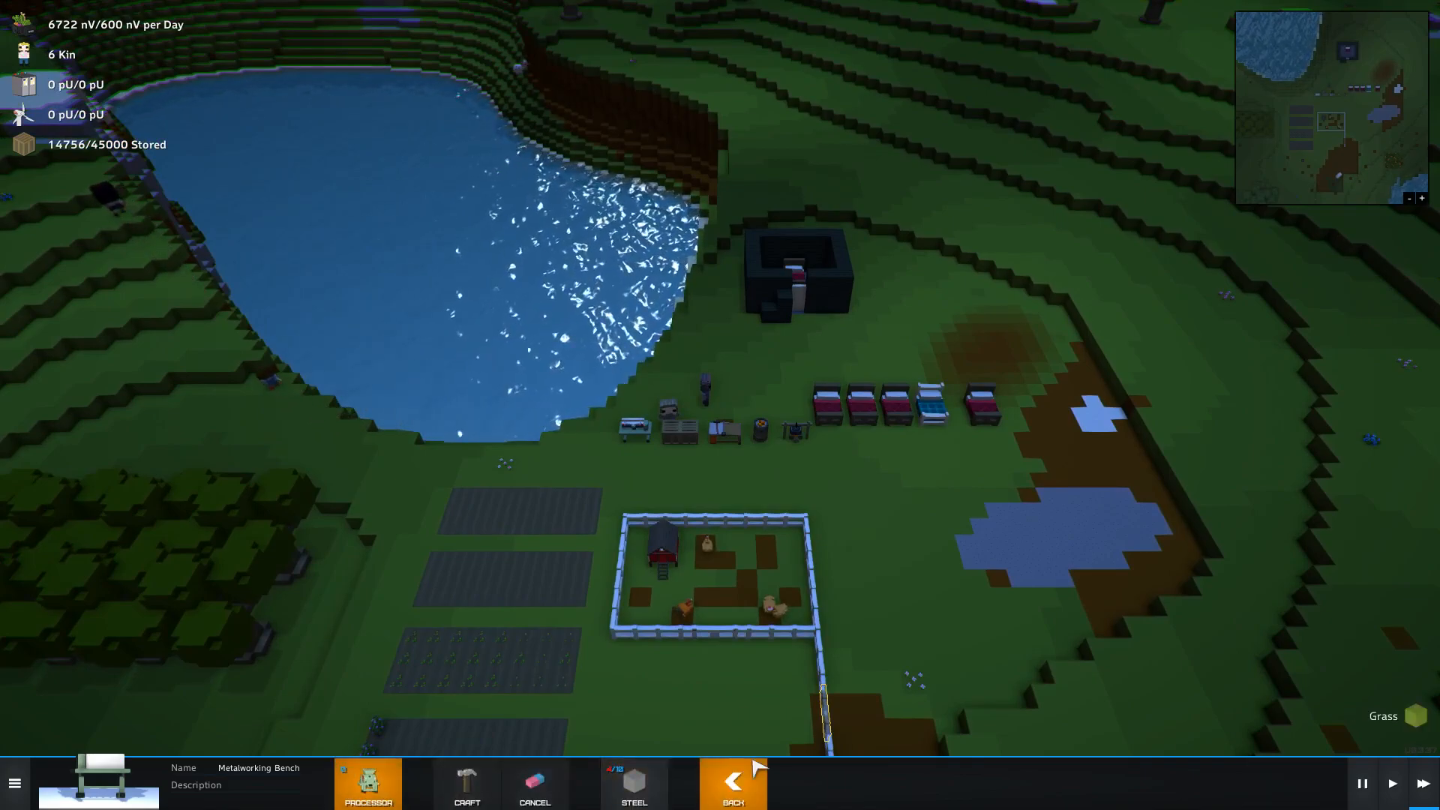
left_click(734, 784)
left_click(1289, 784)
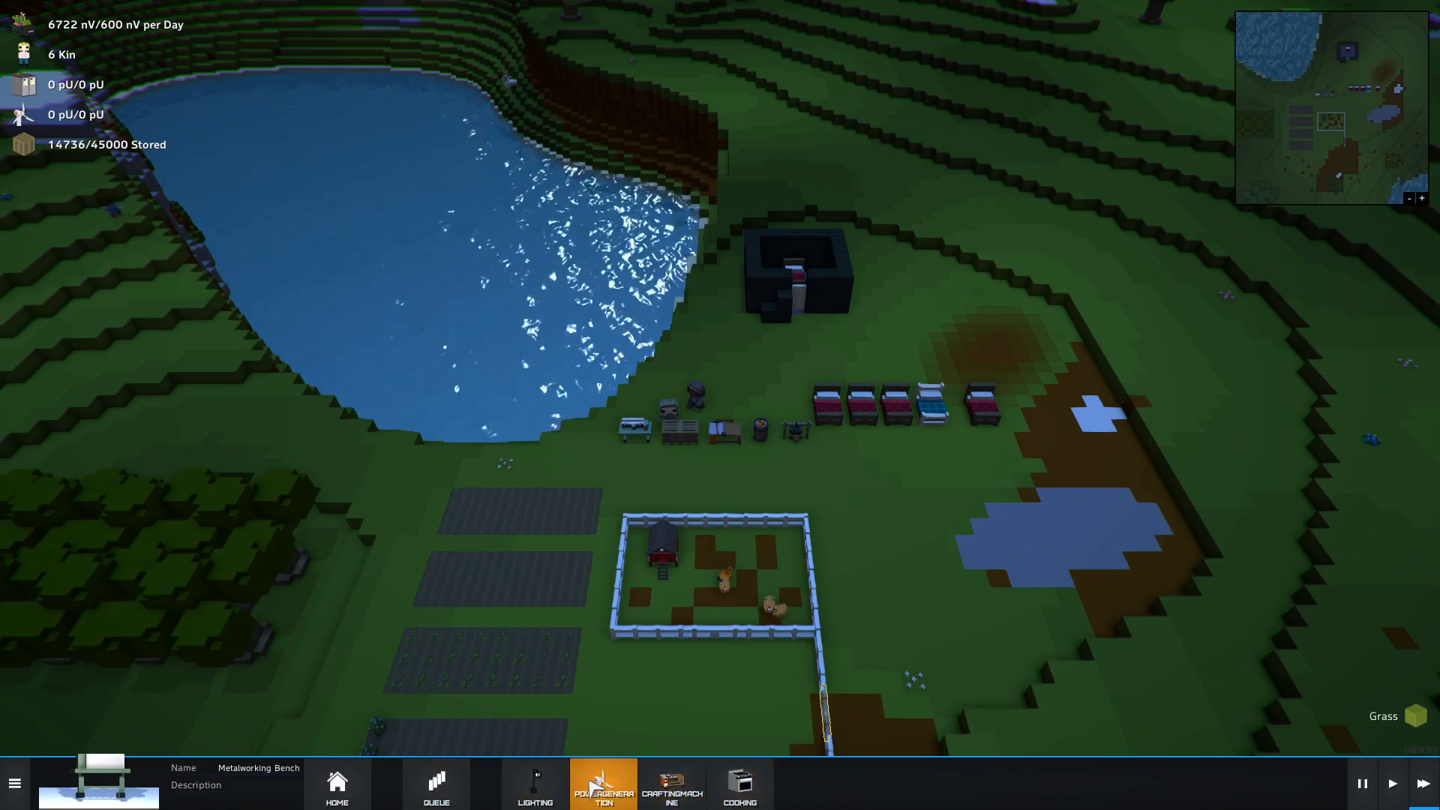
- Review the power generation recipes: Battery, Wind Turbine and Electrical Cable
left_click(603, 784)
left_click(504, 785)
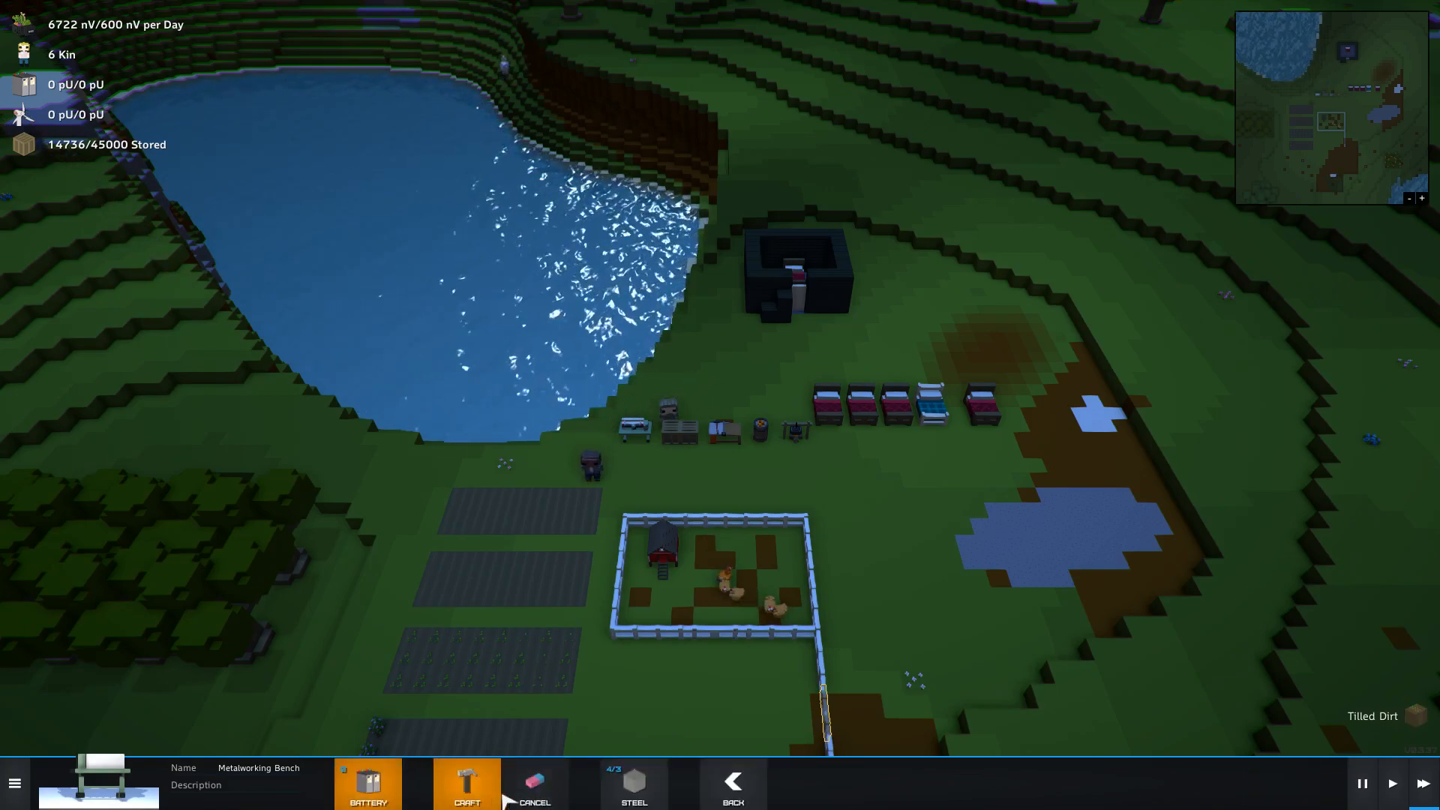
left_click(734, 785)
left_click(427, 785)
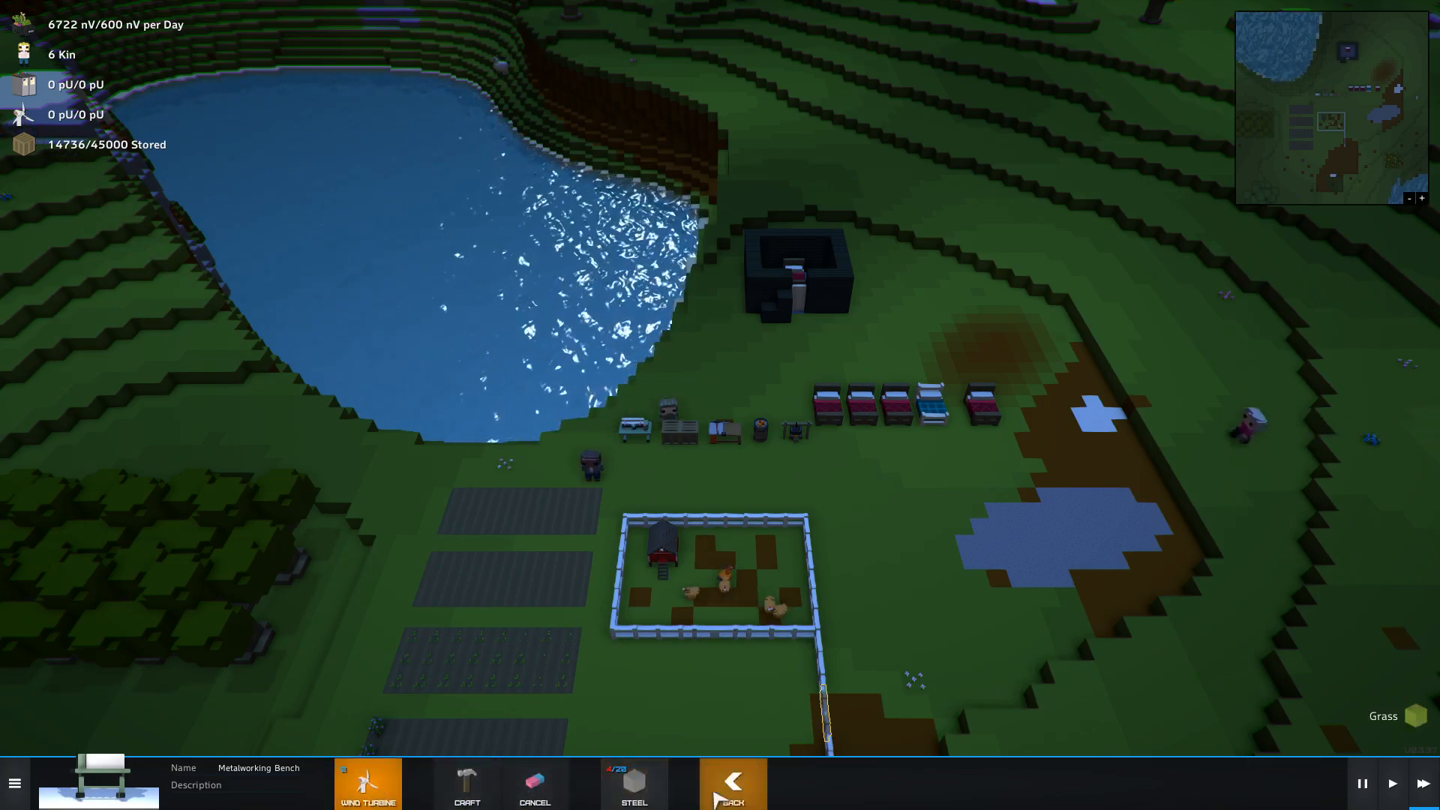
left_click(735, 787)
left_click(371, 785)
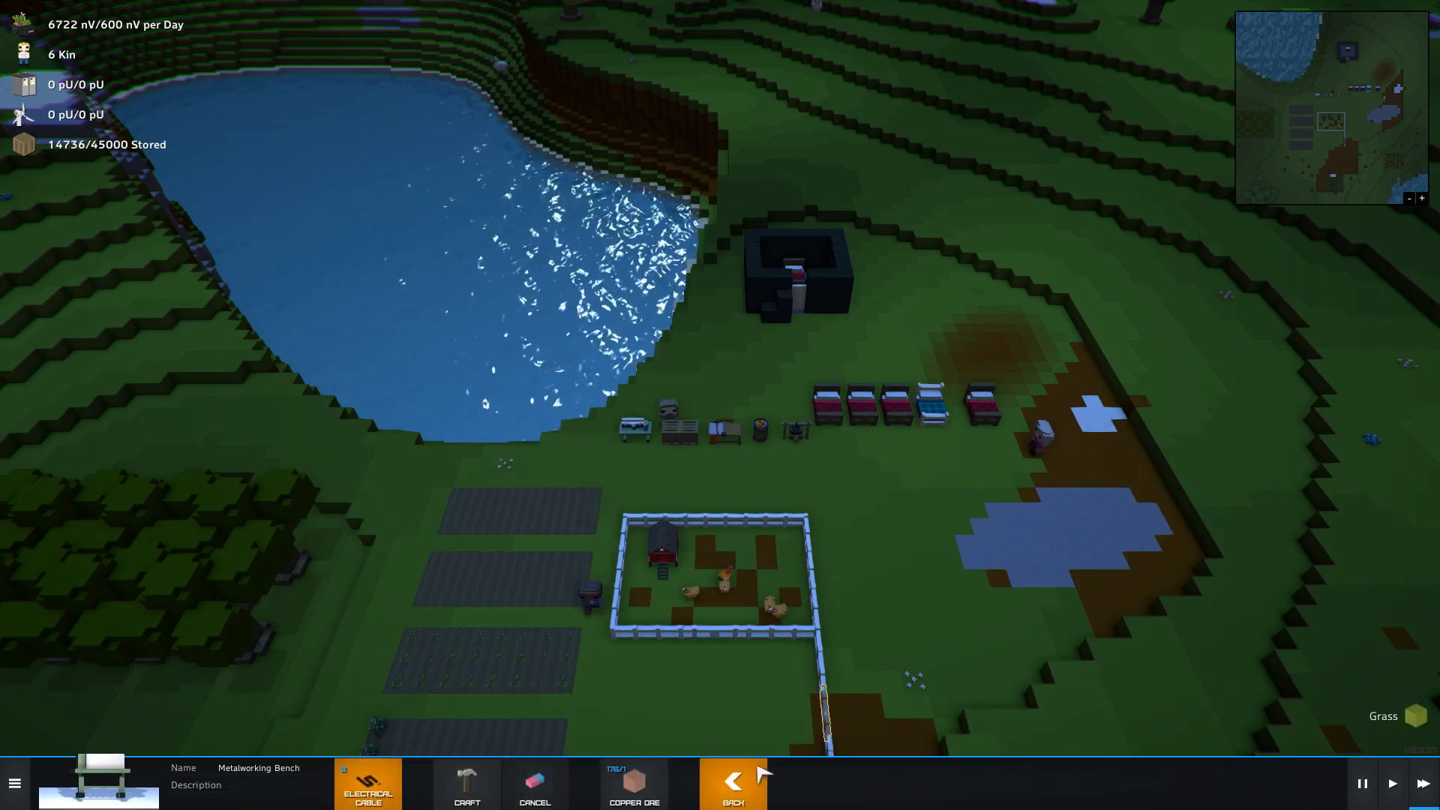
left_click(735, 784)
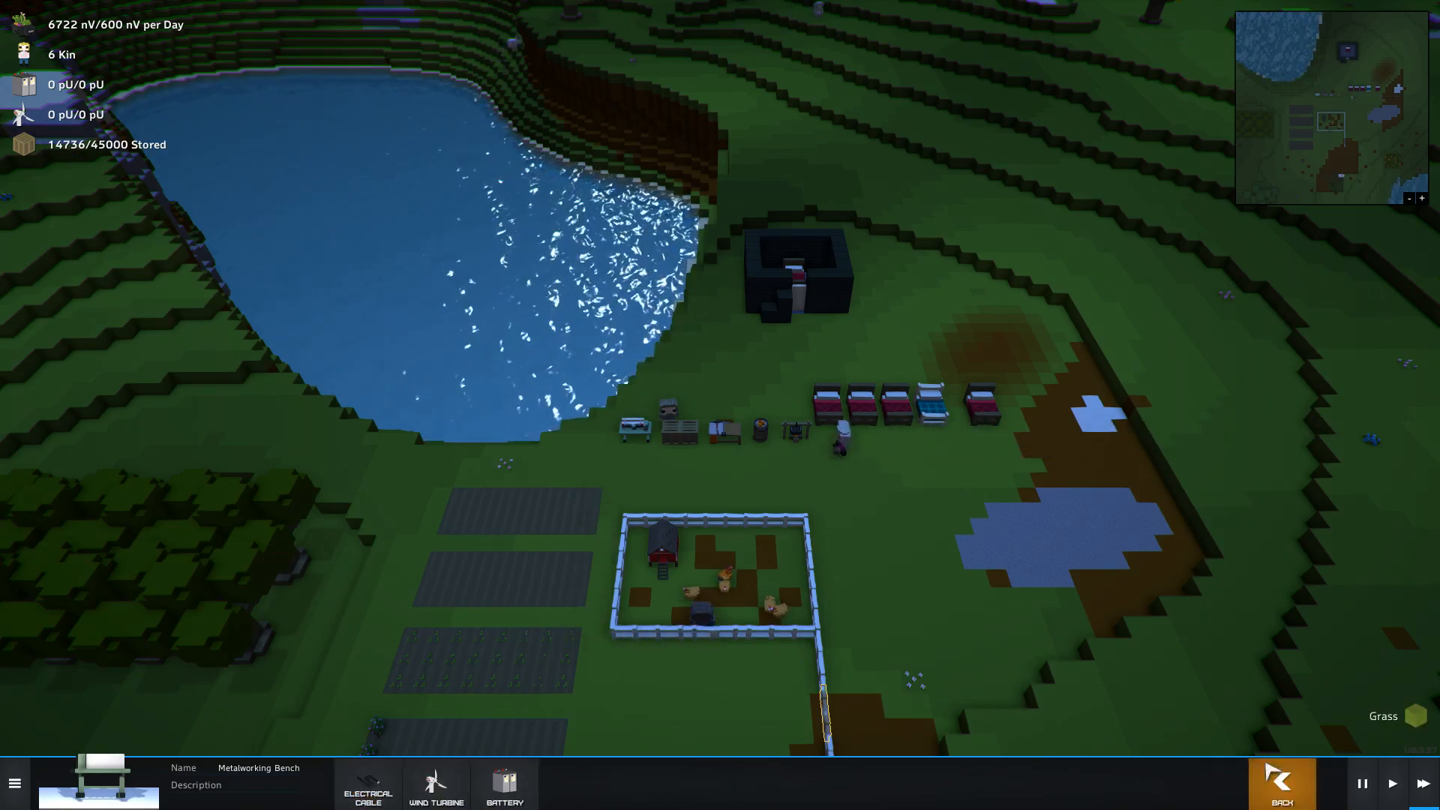
left_click(1277, 775)
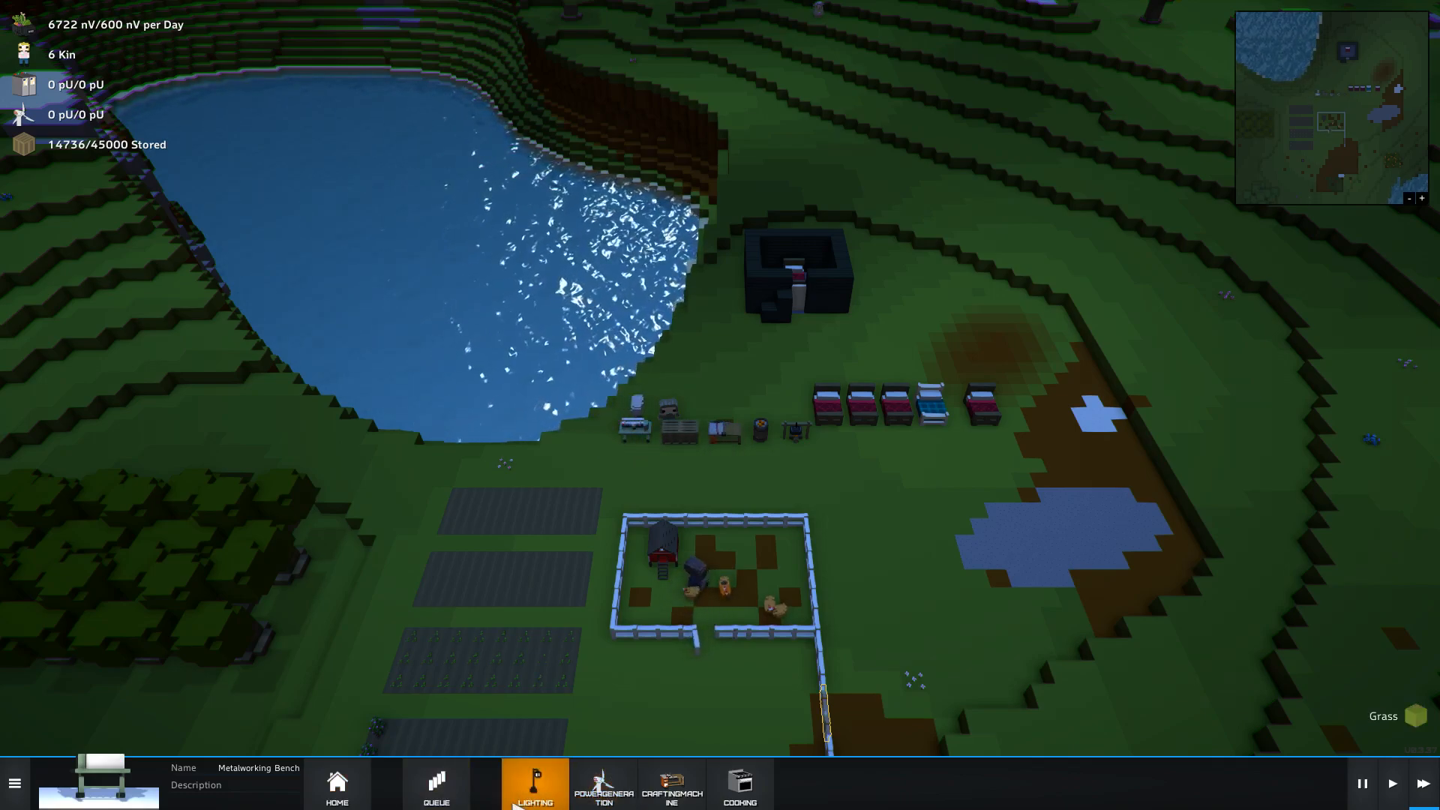
- Review the Doublelight recipe under the bench's lighting options
left_click(520, 788)
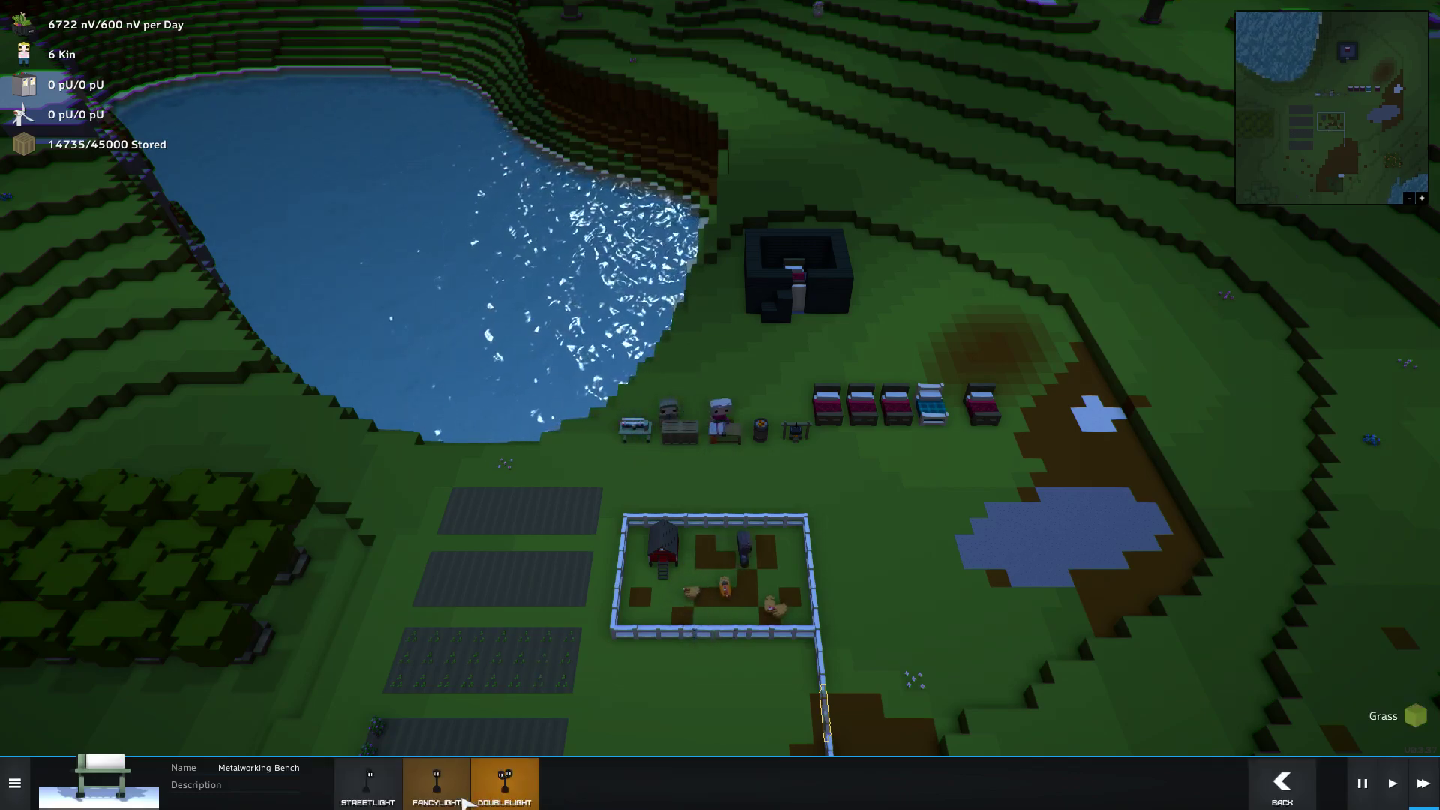
left_click(504, 782)
left_click(734, 782)
left_click(504, 782)
left_click(734, 782)
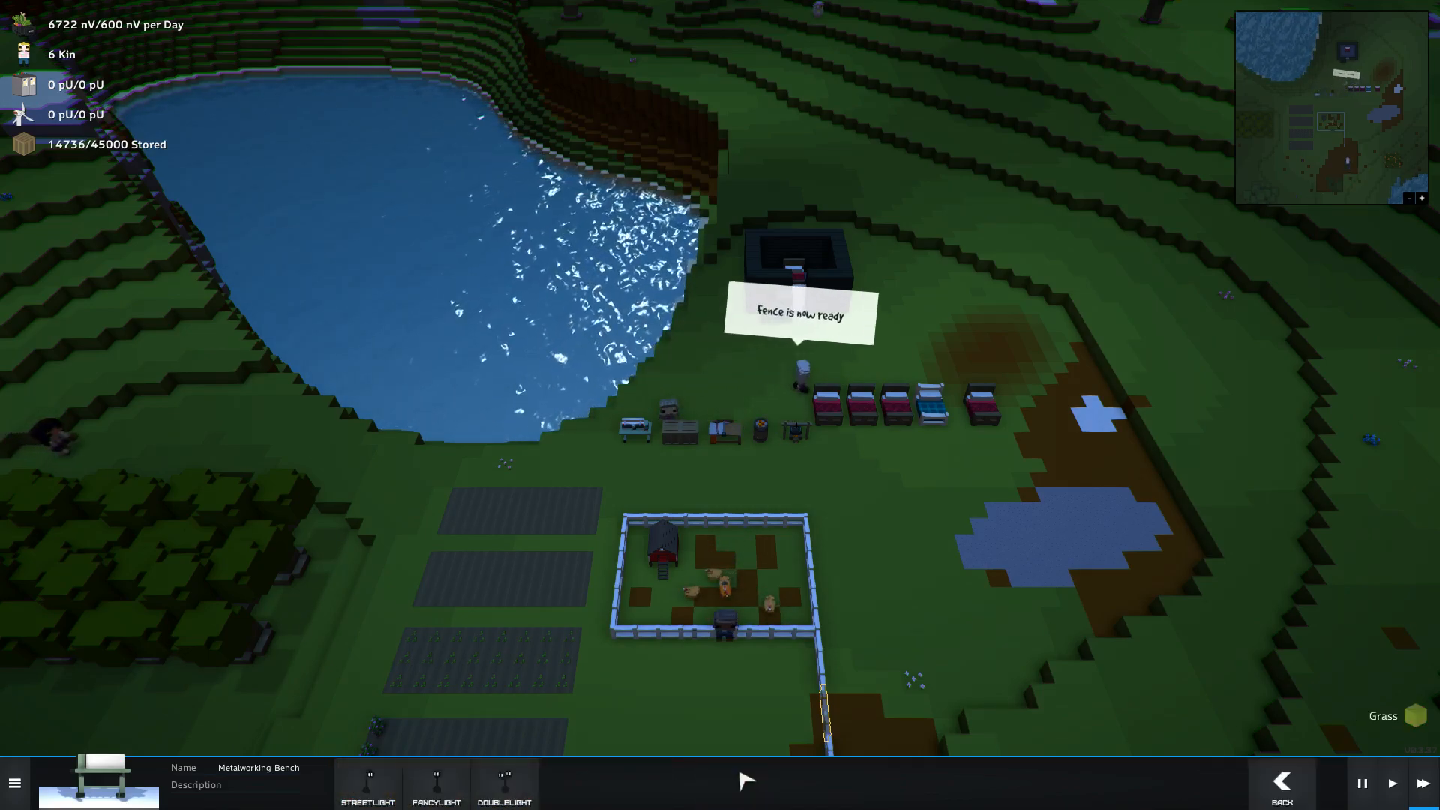
left_click(1282, 784)
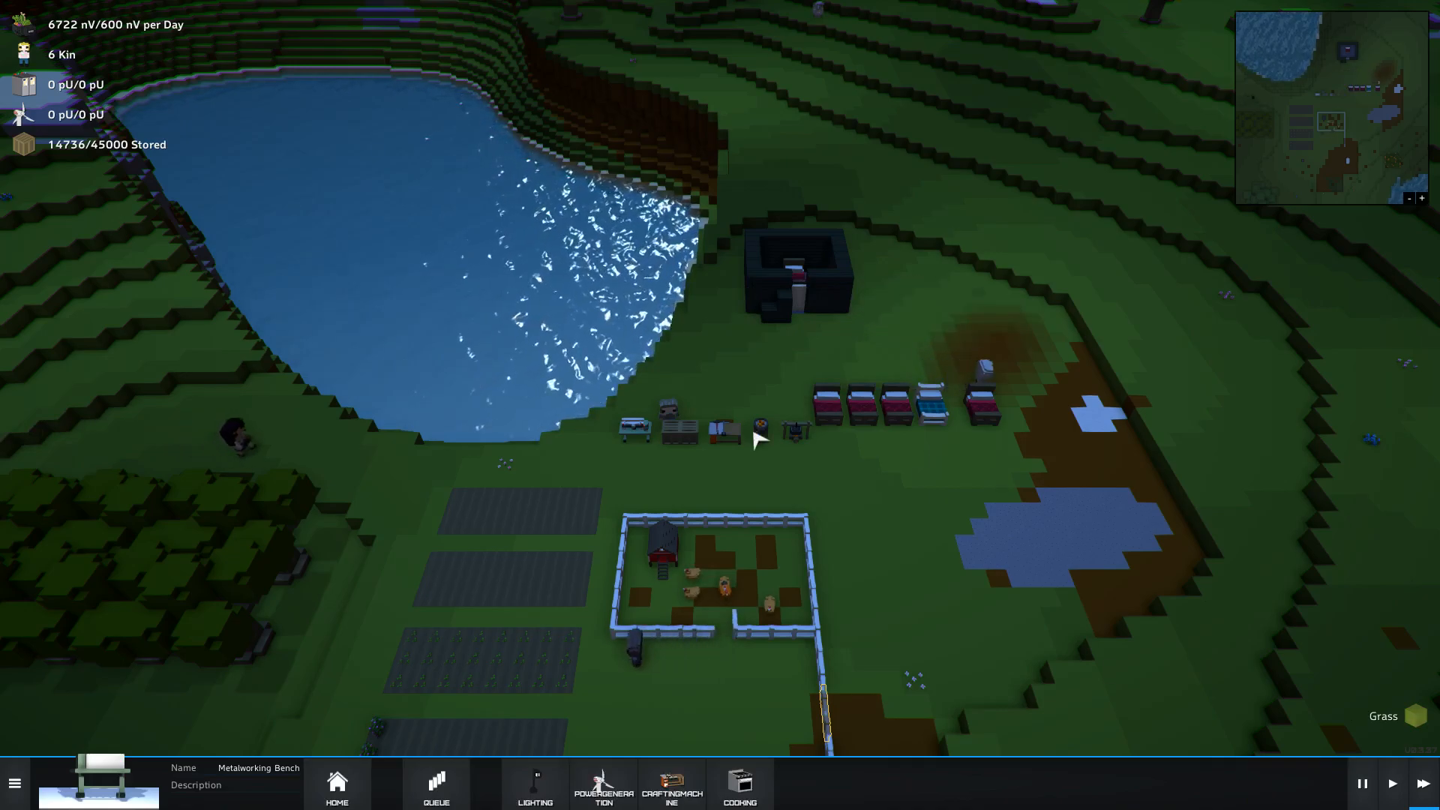
scroll(763, 432, "up", 3)
- Revisit the Kiln recipe while bringing the mining zone and colony into view
key("q")
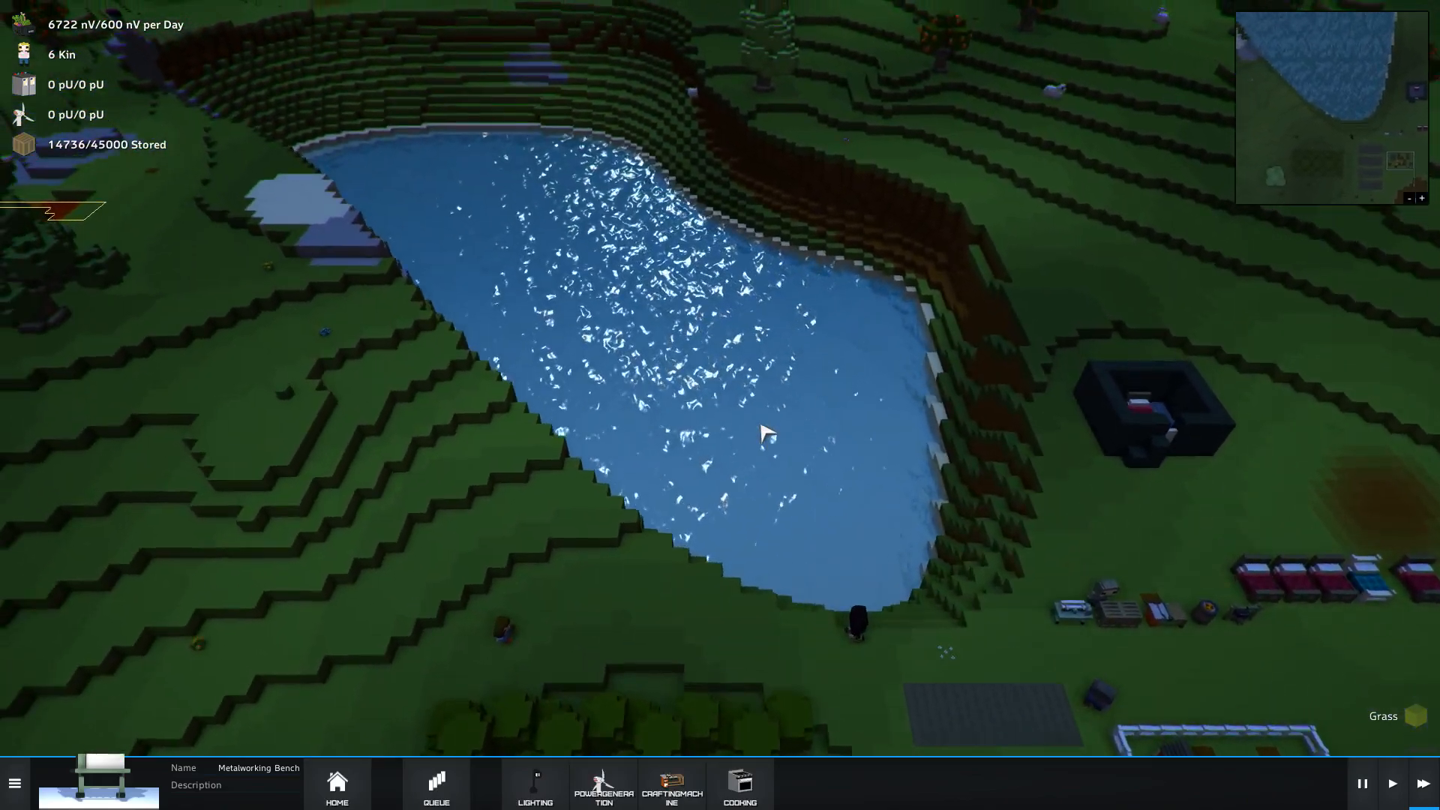
key("a")
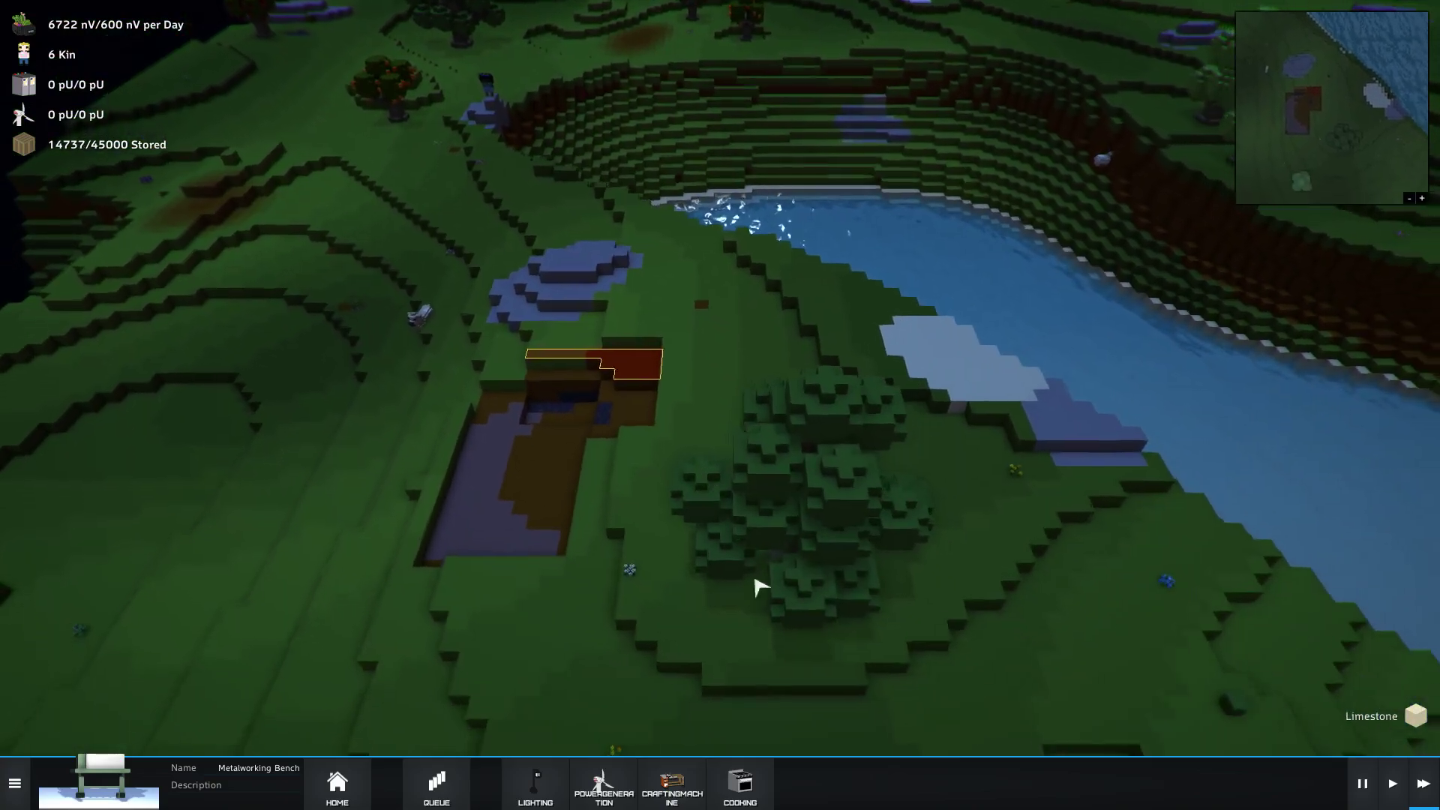
left_click(671, 784)
key("d")
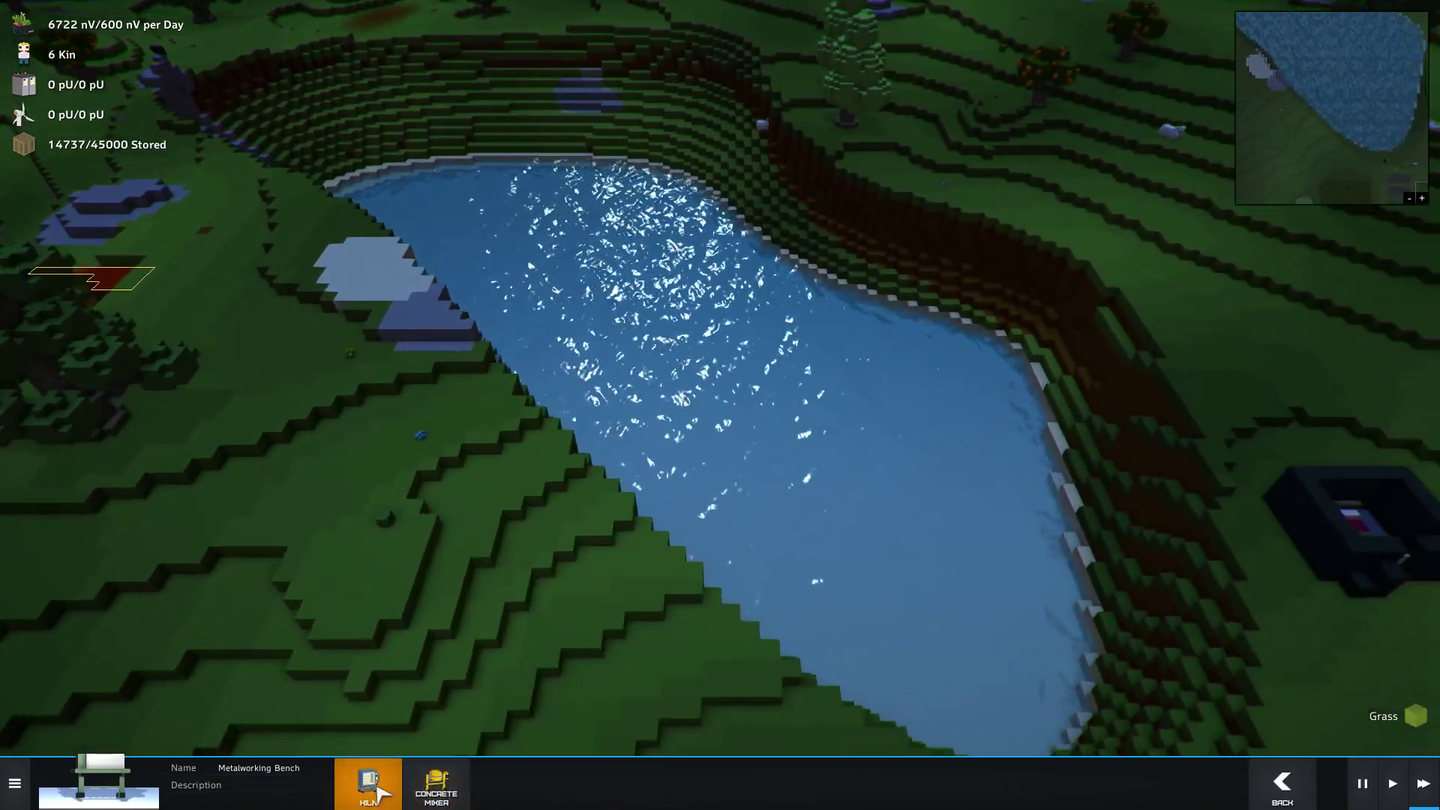
left_click(383, 791)
key("s")
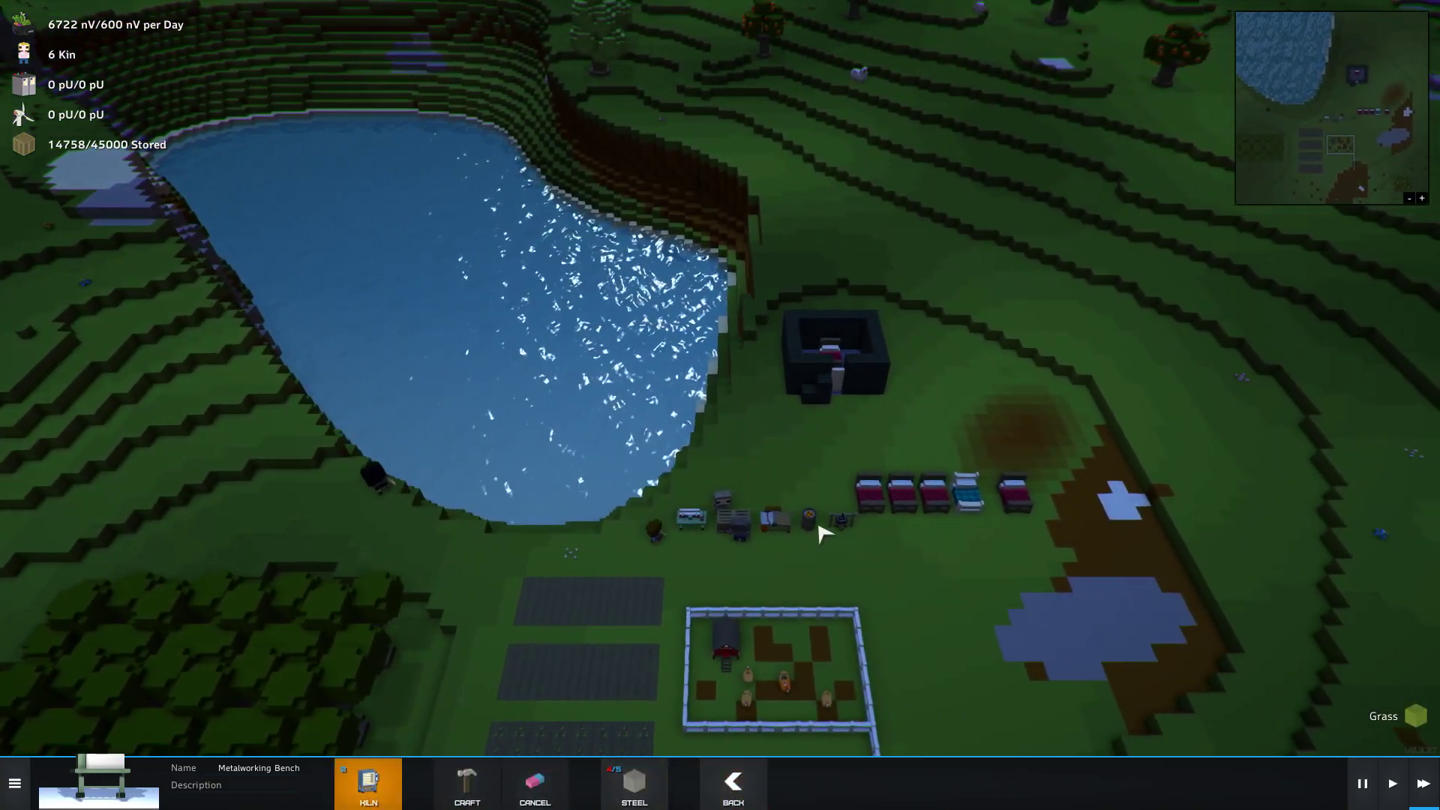
- Set the Smelting Furnace's metal recipe to Steel
left_click(819, 533)
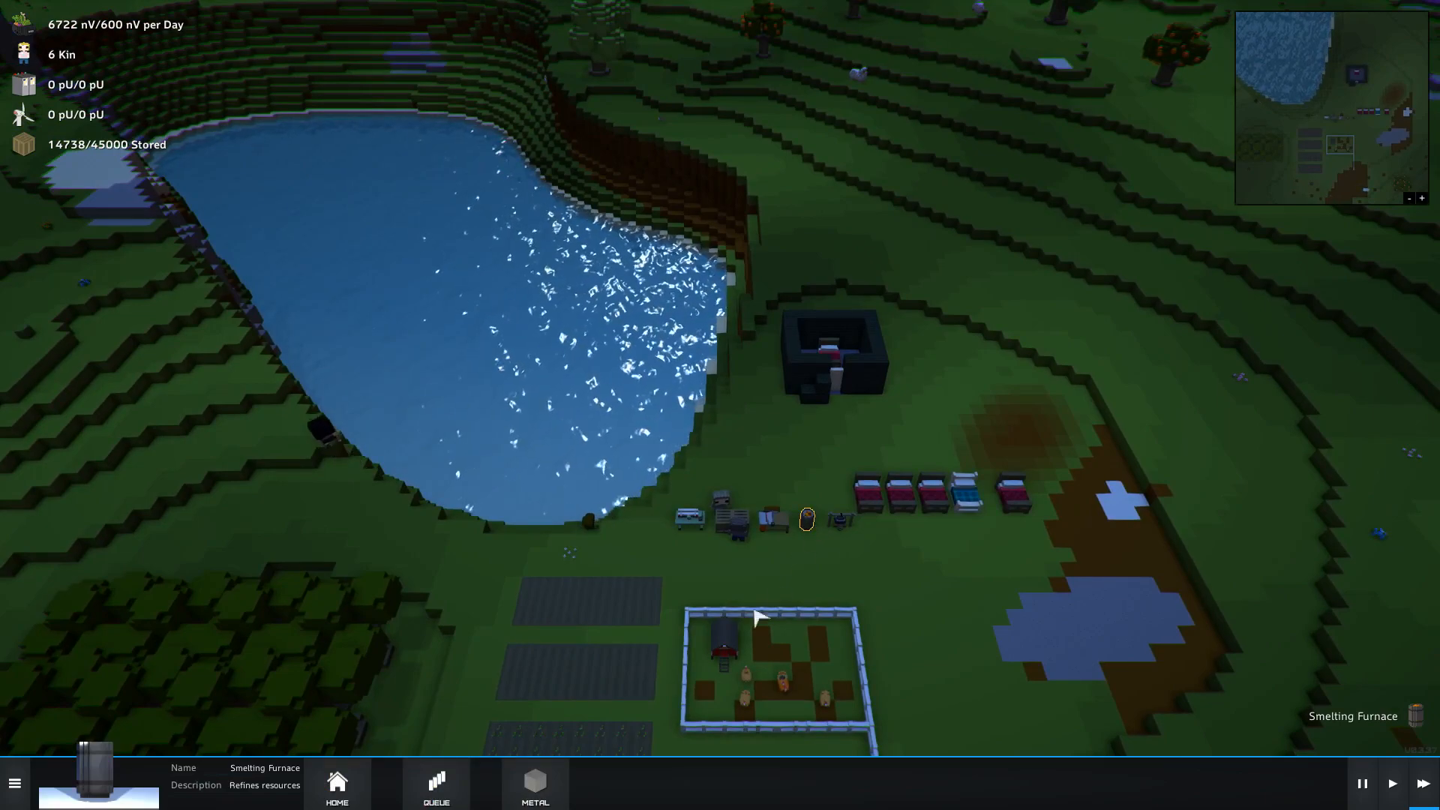
left_click(529, 787)
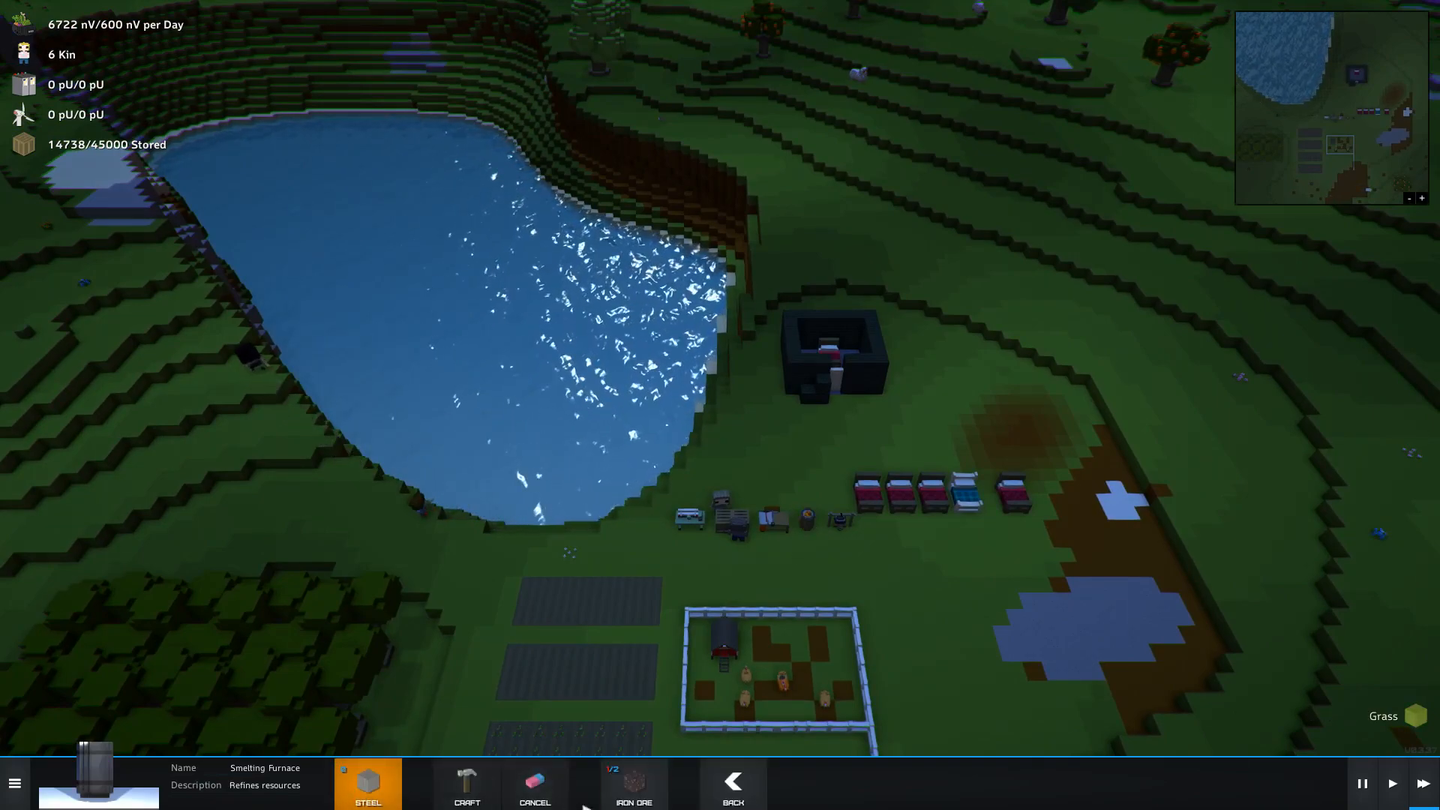
left_click(368, 782)
scroll(676, 563, "up", 5)
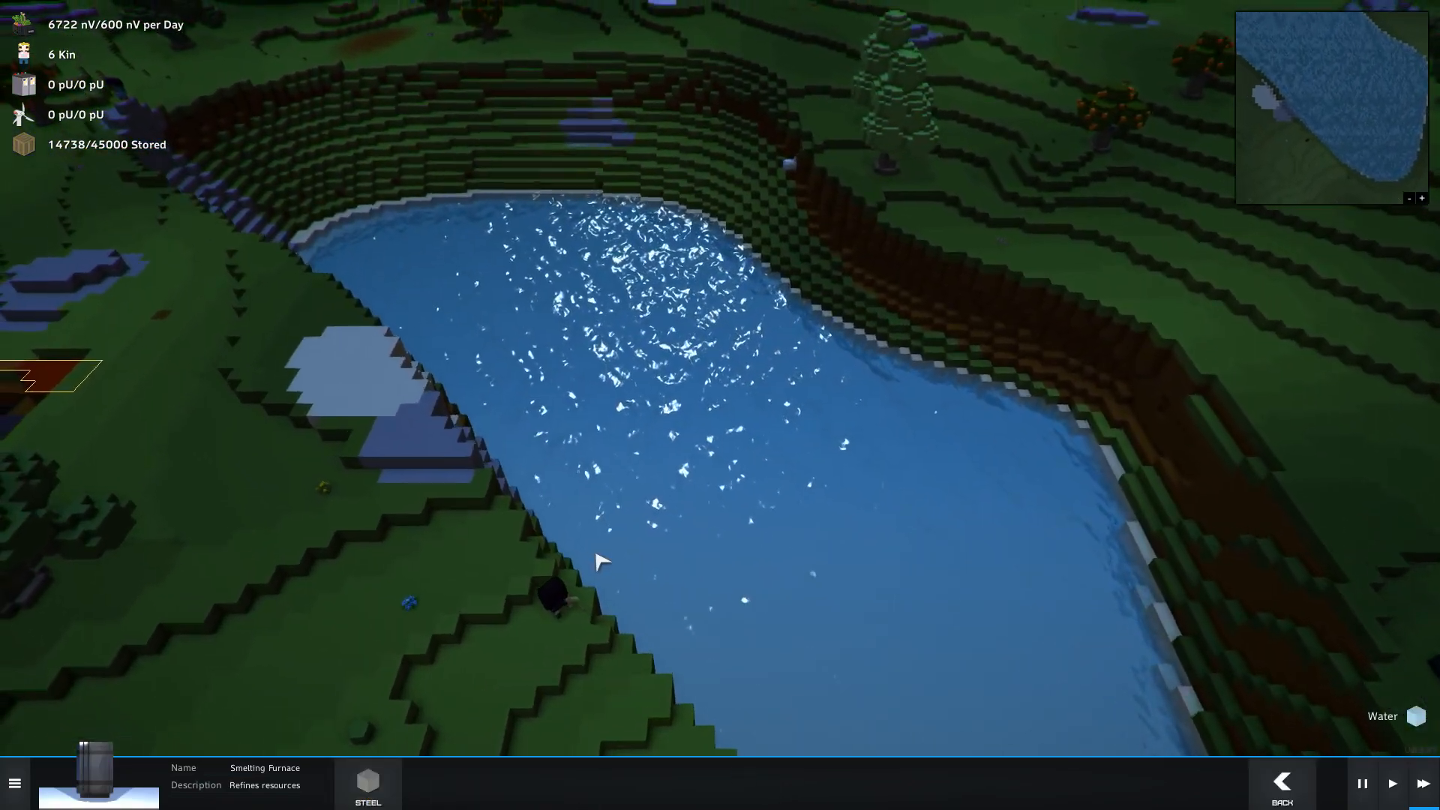
- Revisit the quarry's marked dig area with the Mine tool, cancel it and return to the settlement
key("m")
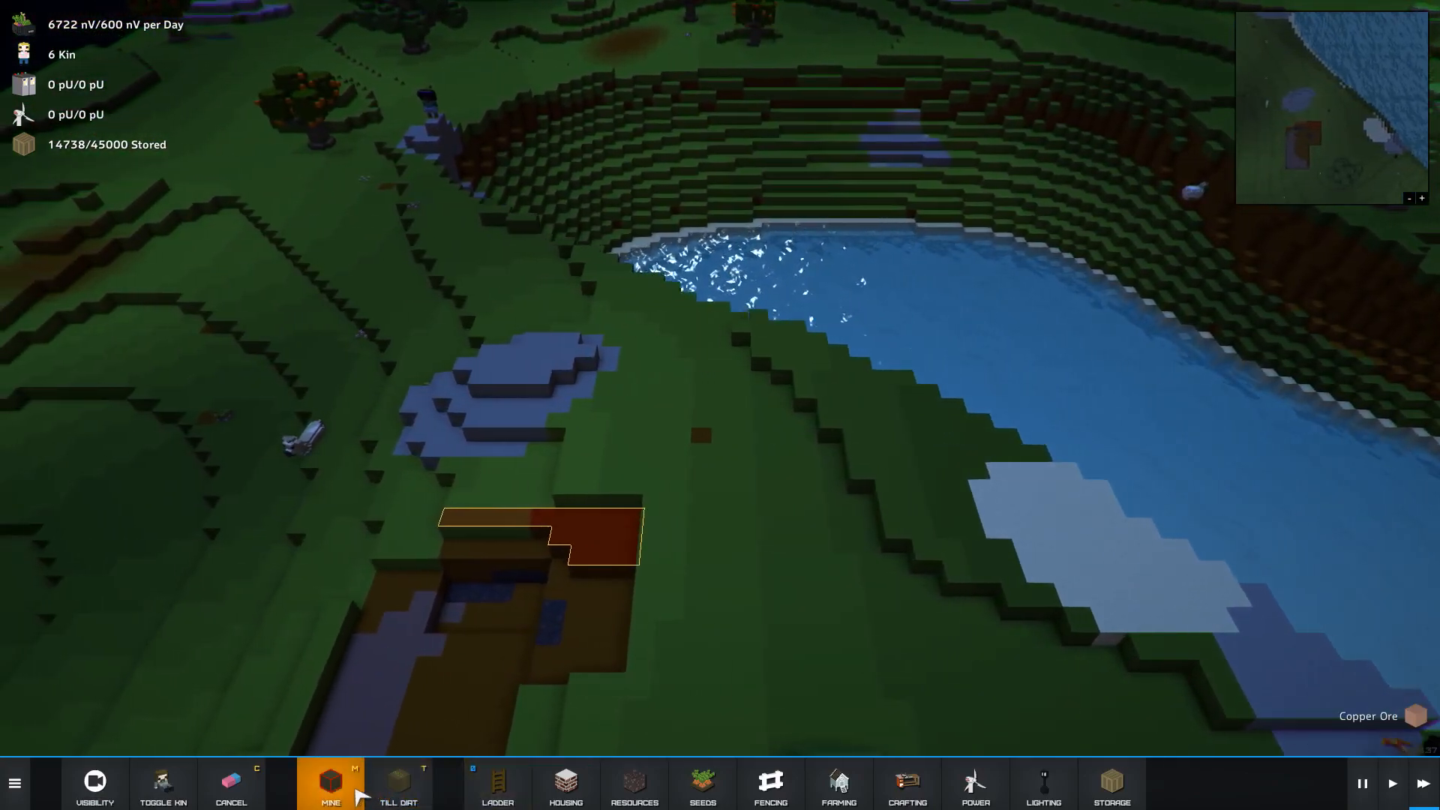
left_click(333, 784)
scroll(803, 564, "up", 3)
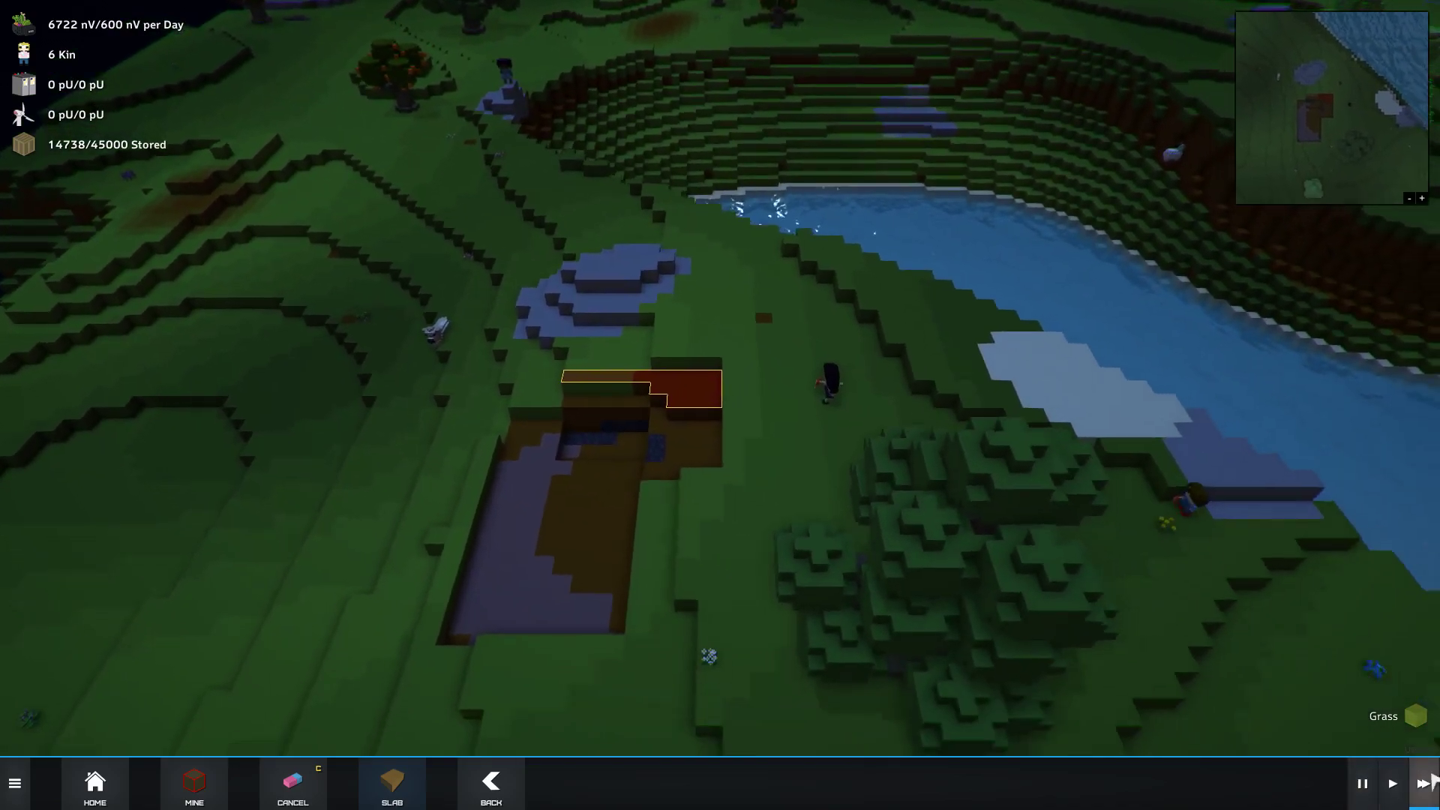
right_click(1170, 553)
key("d")
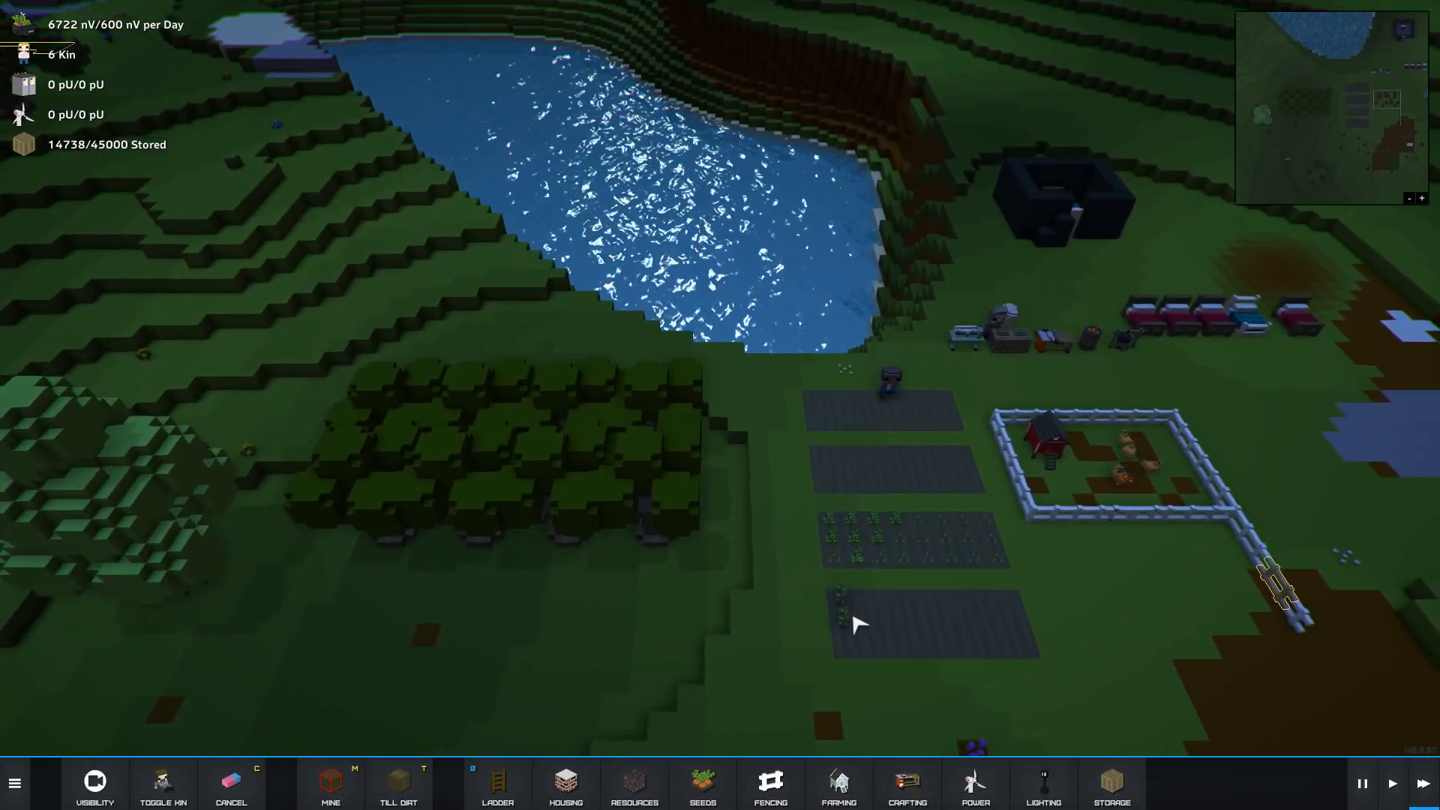
- Inspect pea plants in the crop plot to confirm their growth
left_click(844, 617)
right_click(842, 597)
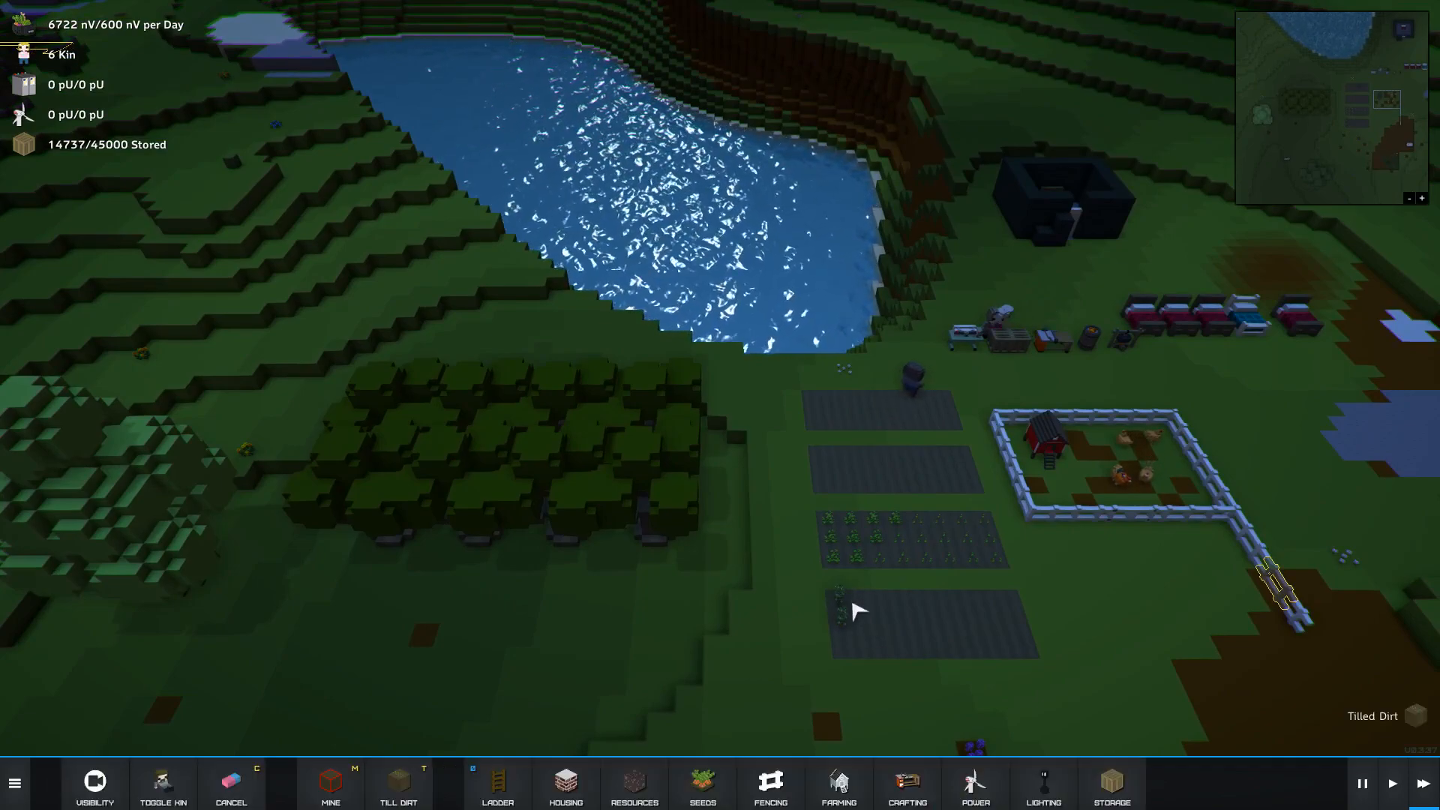
left_click(842, 602)
right_click(881, 646)
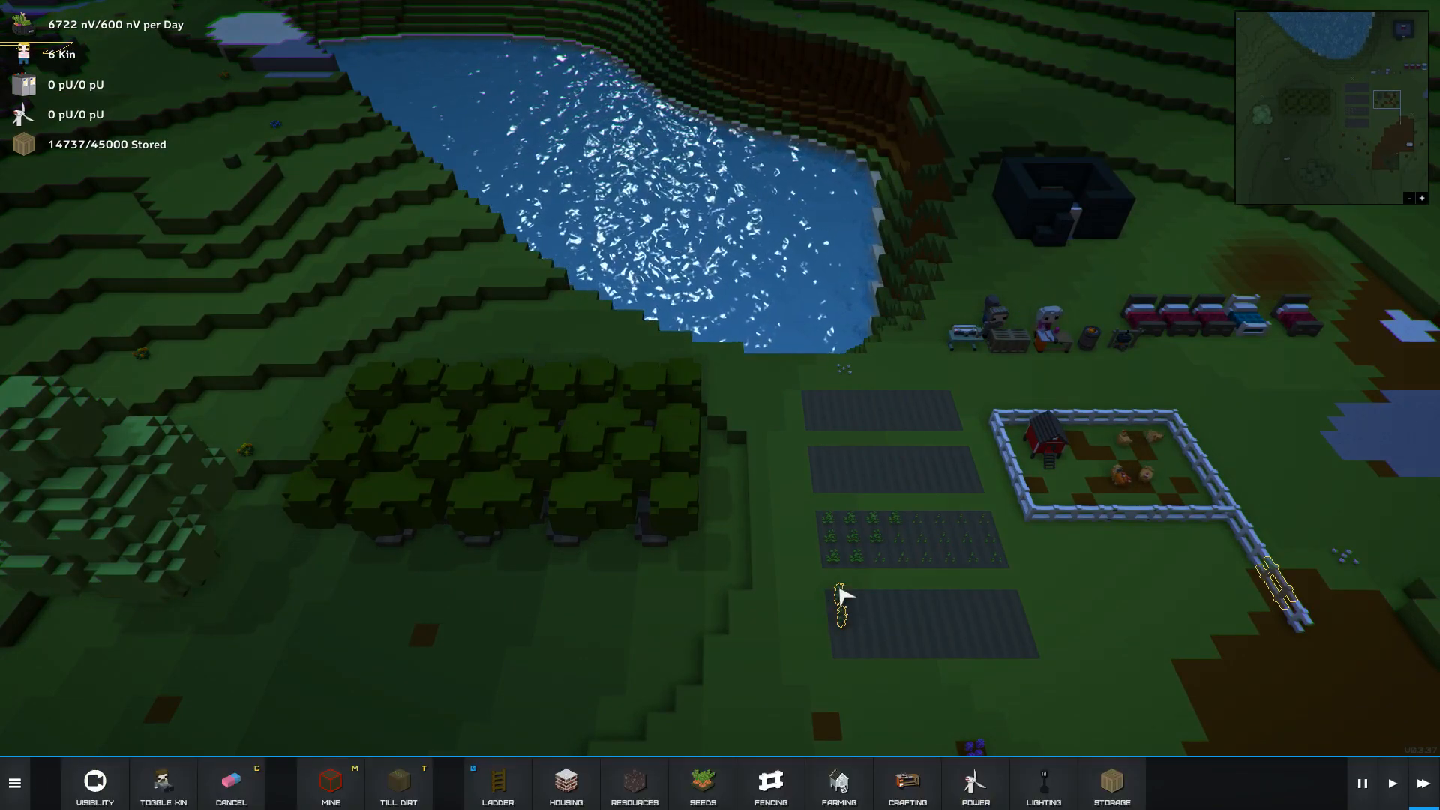
left_click_drag(886, 599, 856, 624)
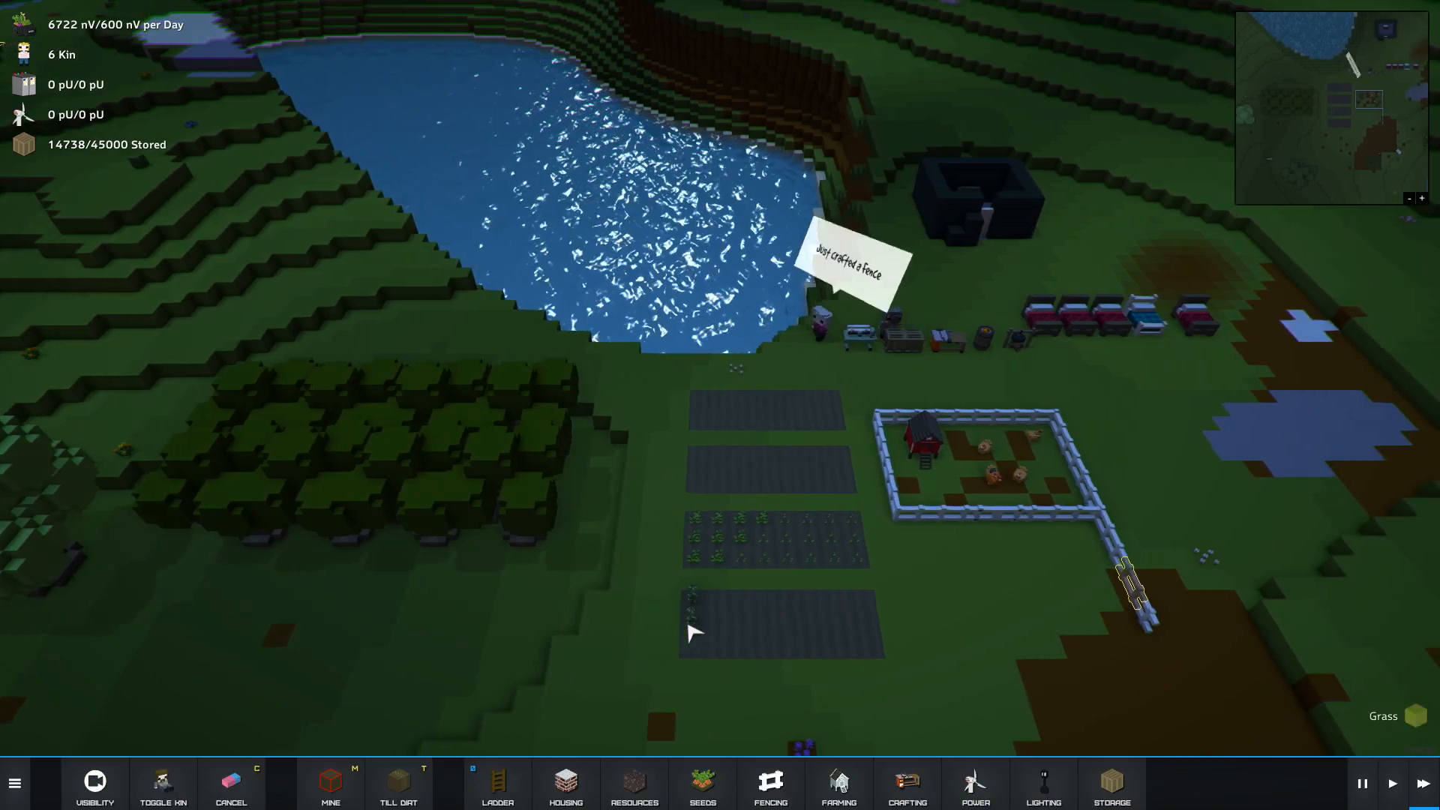
left_click(737, 609)
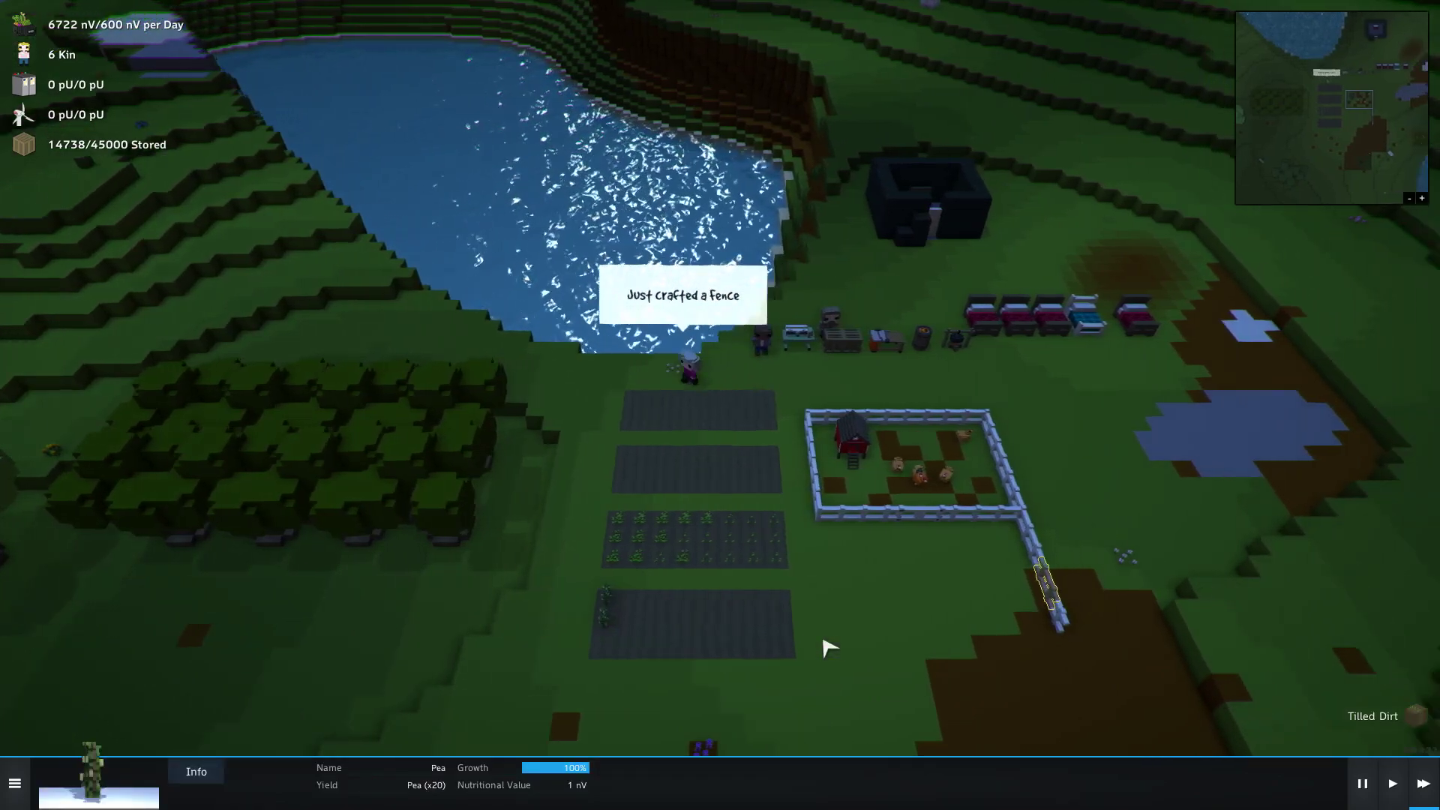
scroll(825, 648, "down", 2)
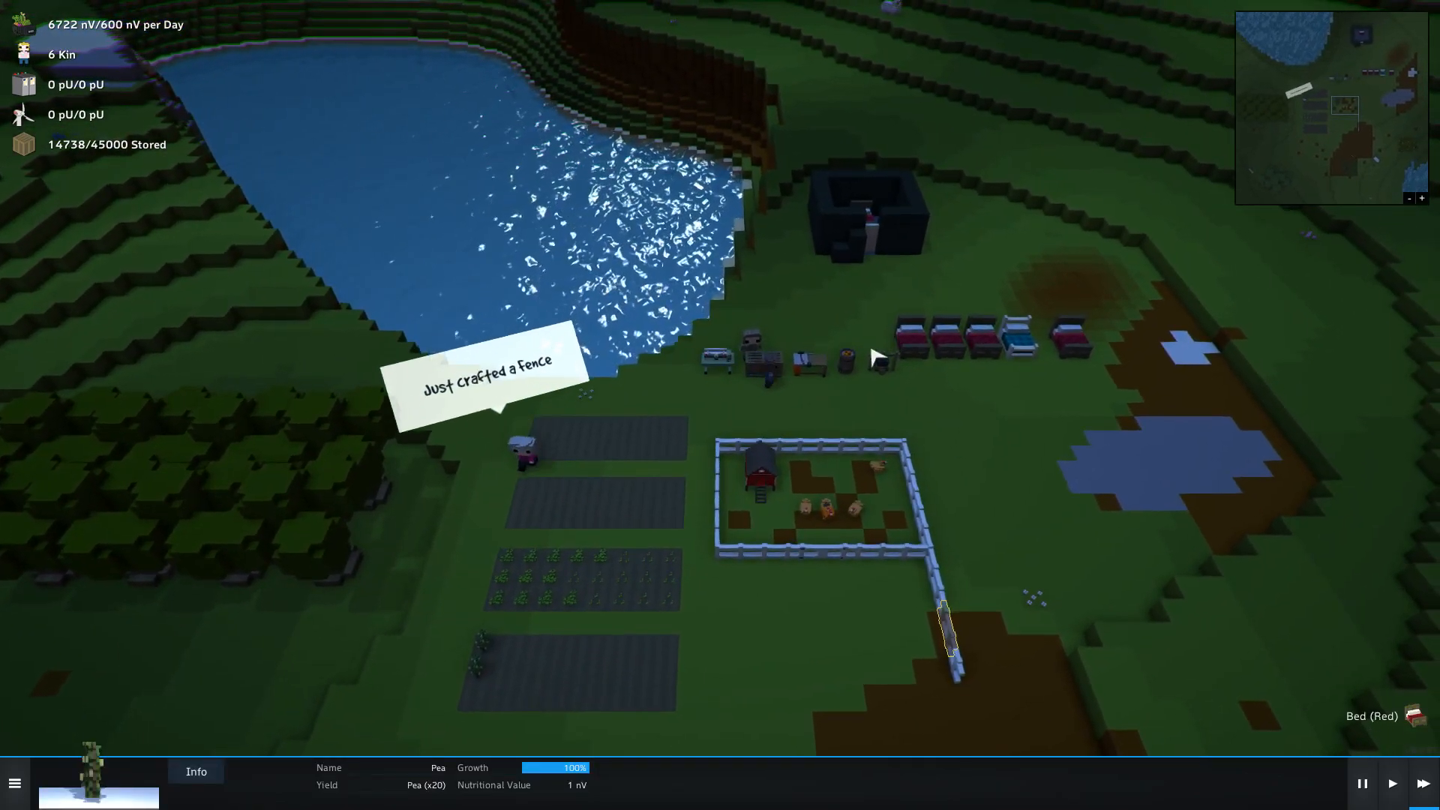
- Select the cooking pot near the workbenches to show its details
left_click(868, 215)
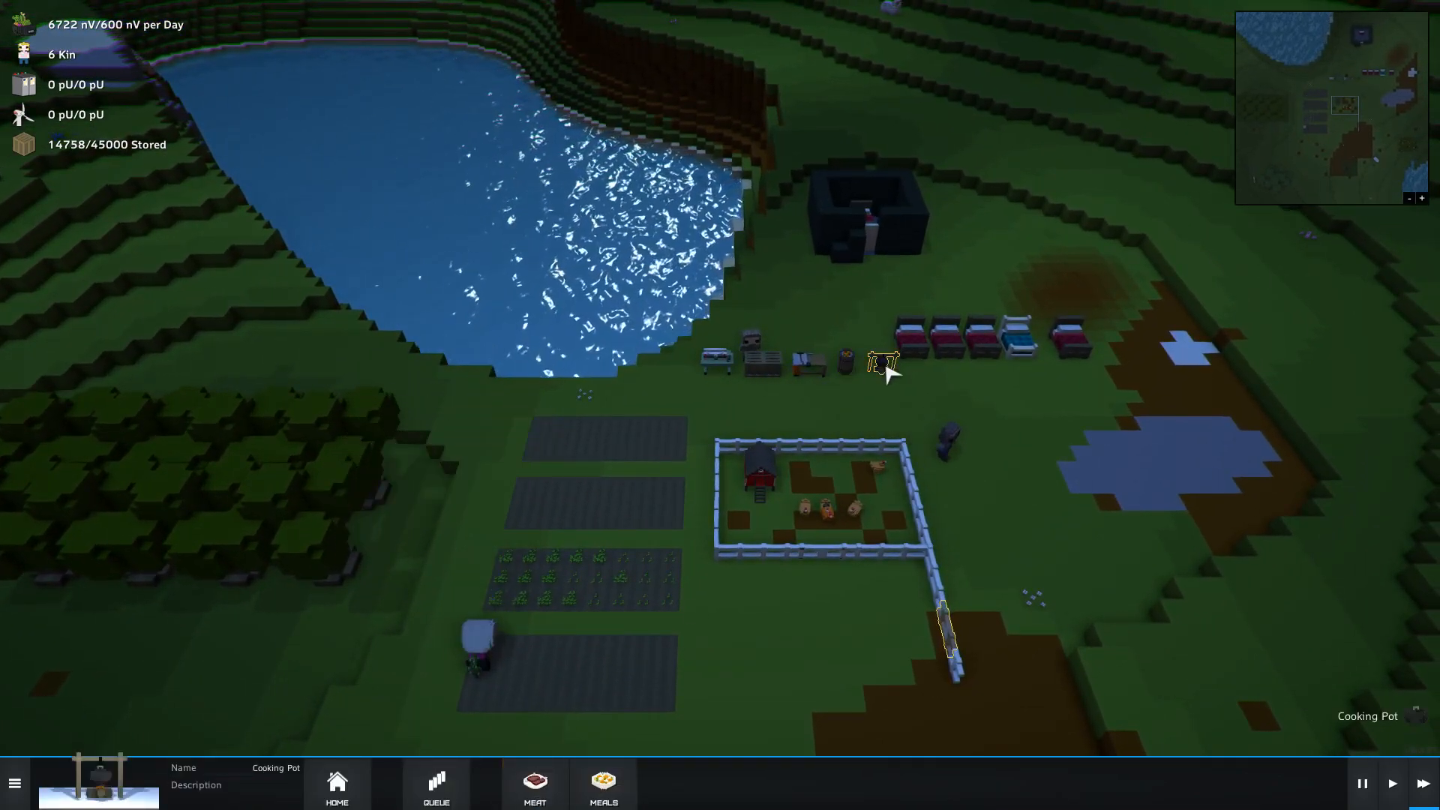
- Order one Vegetable Soup from the cooking pot's Meals list
left_click(538, 788)
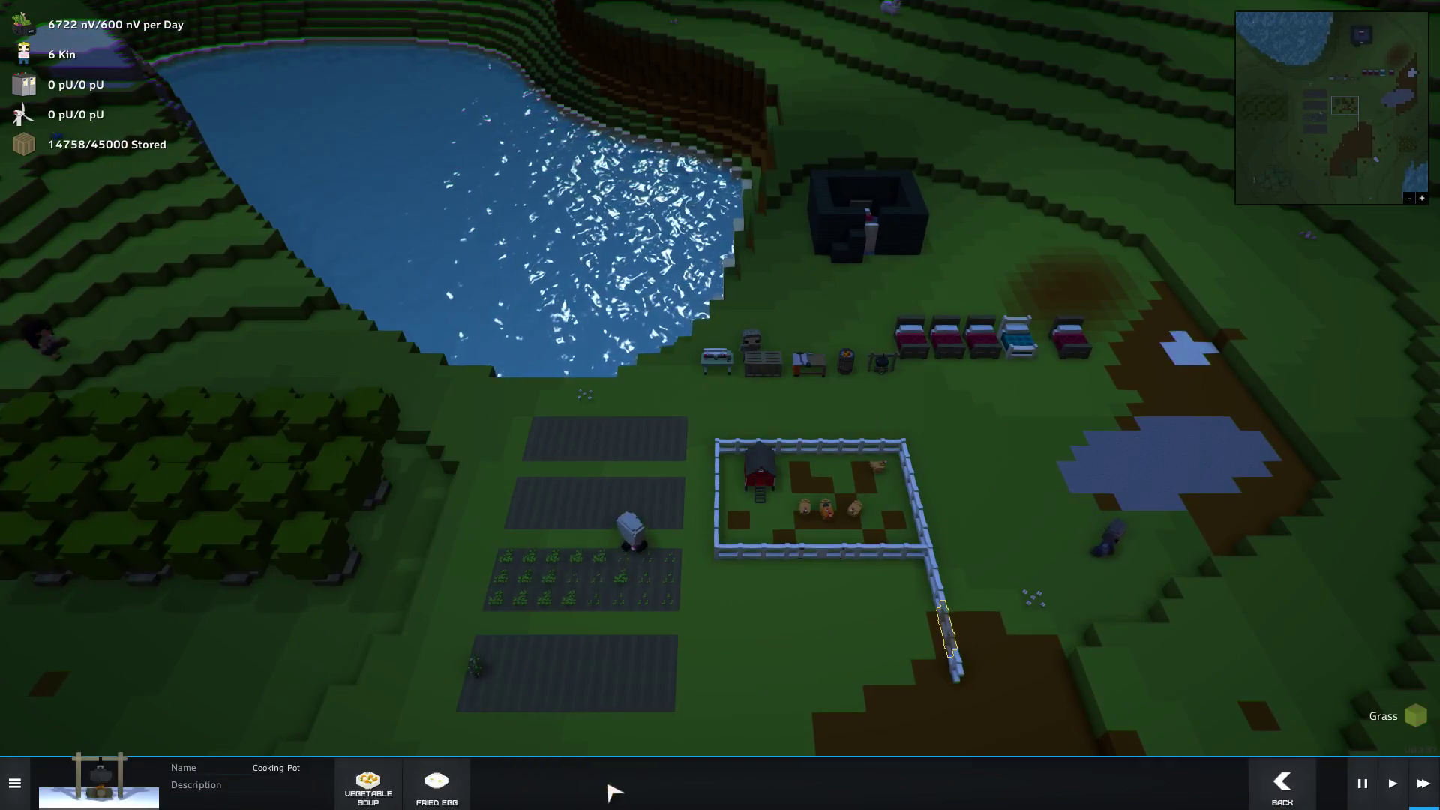
left_click(366, 788)
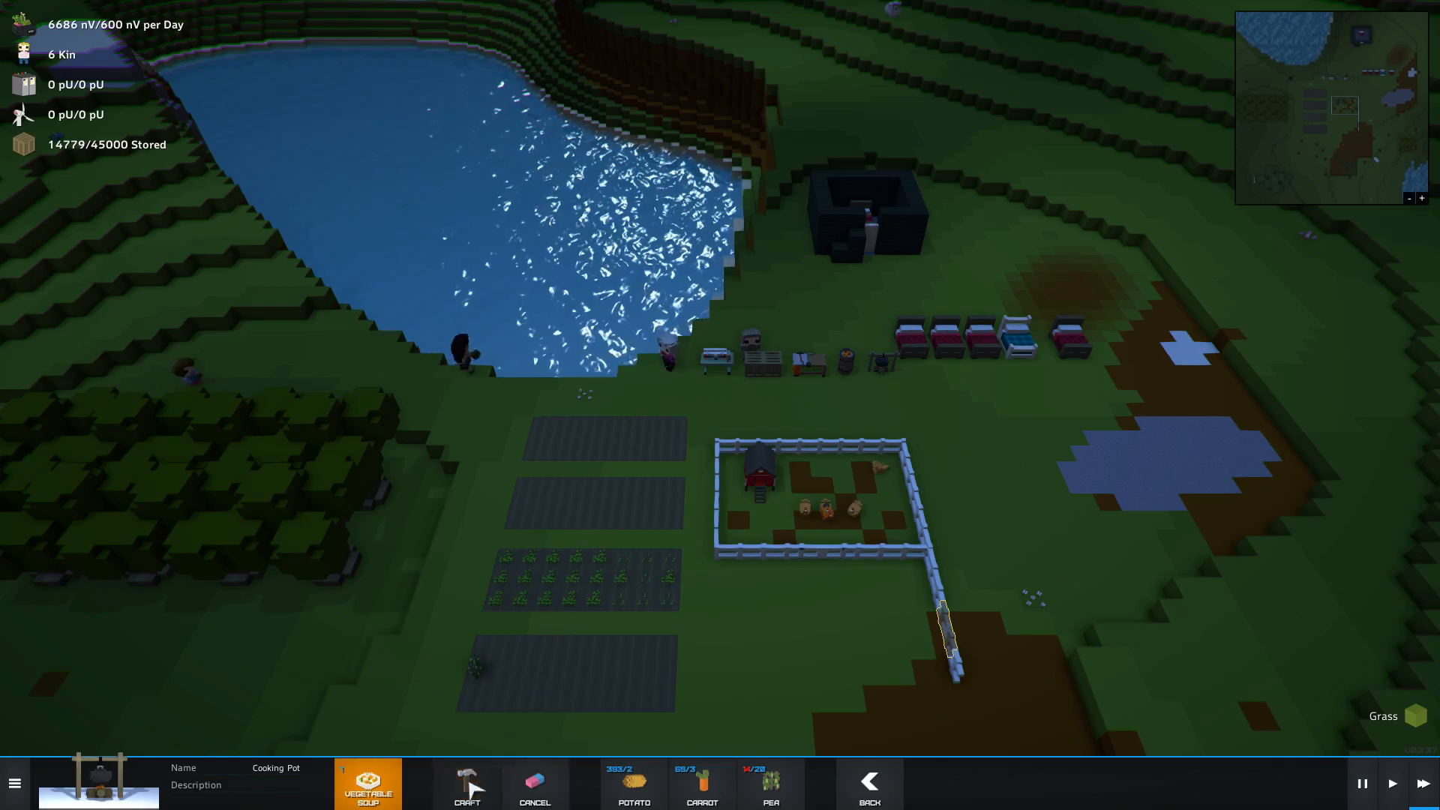
left_click_drag(586, 616, 699, 615)
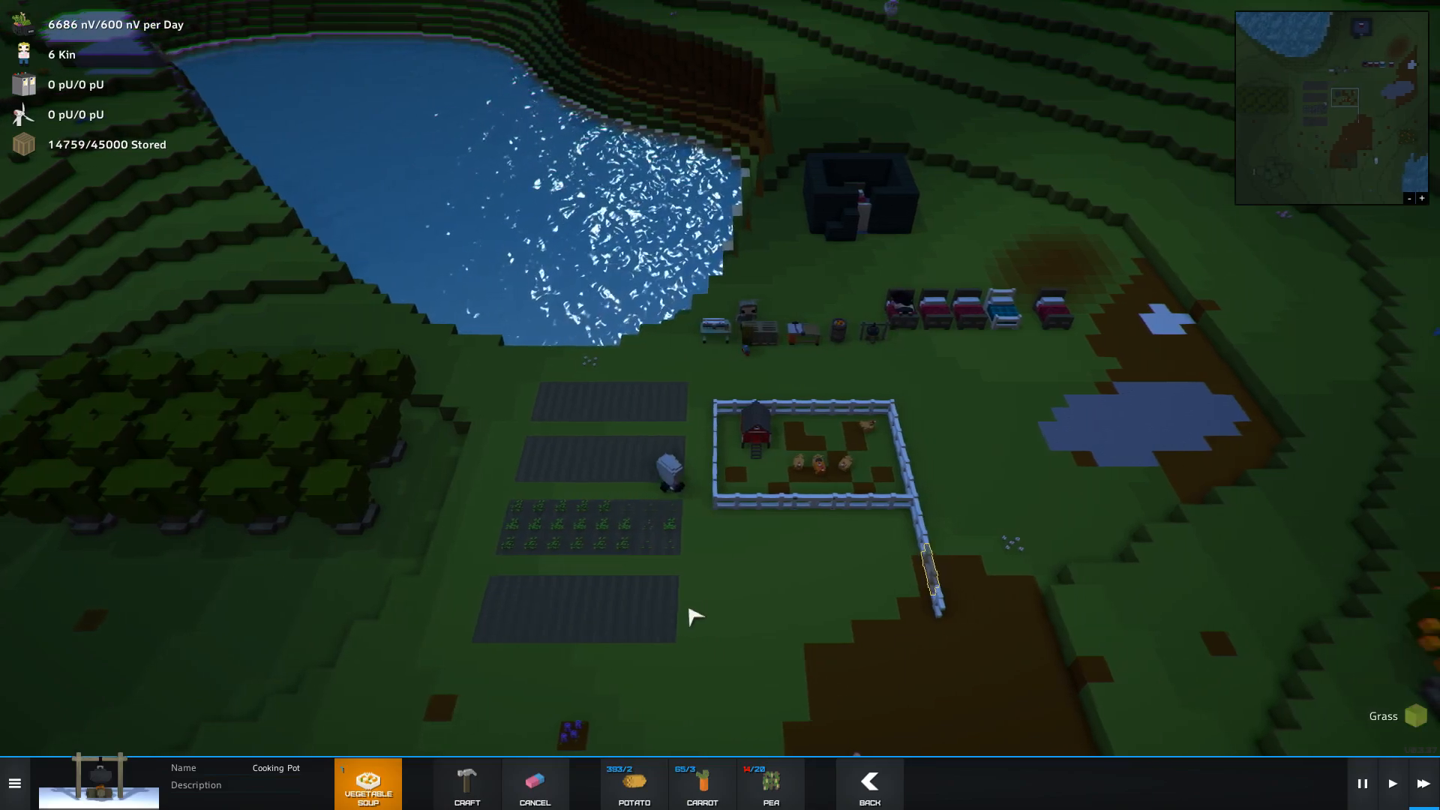
left_click_drag(698, 614, 596, 483)
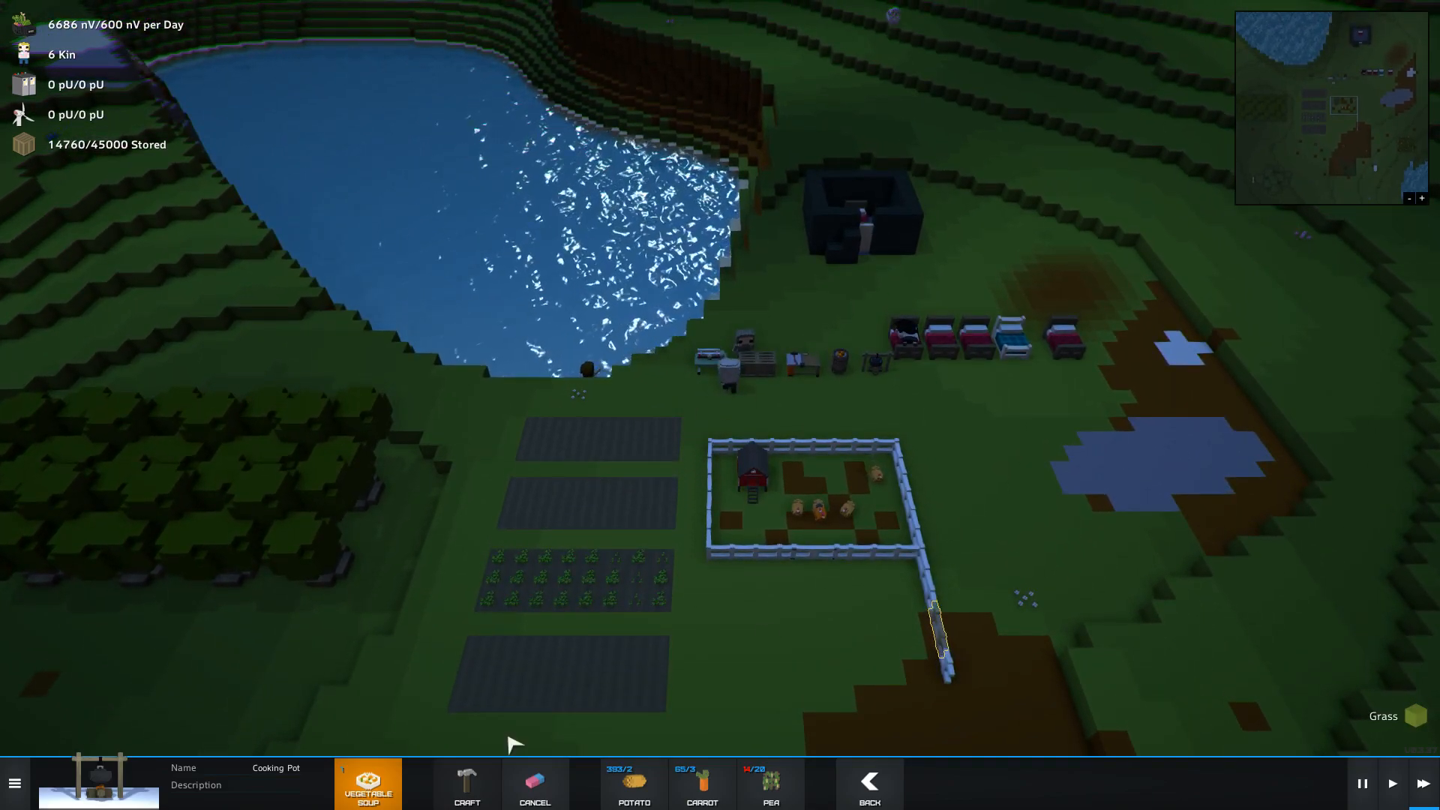
left_click(467, 785)
key("Escape")
- Reselect the cooking pot and order one Fried Egg
mouse_move(728, 497)
left_mouse_down()
mouse_move(723, 554)
mouse_move(795, 390)
left_mouse_up()
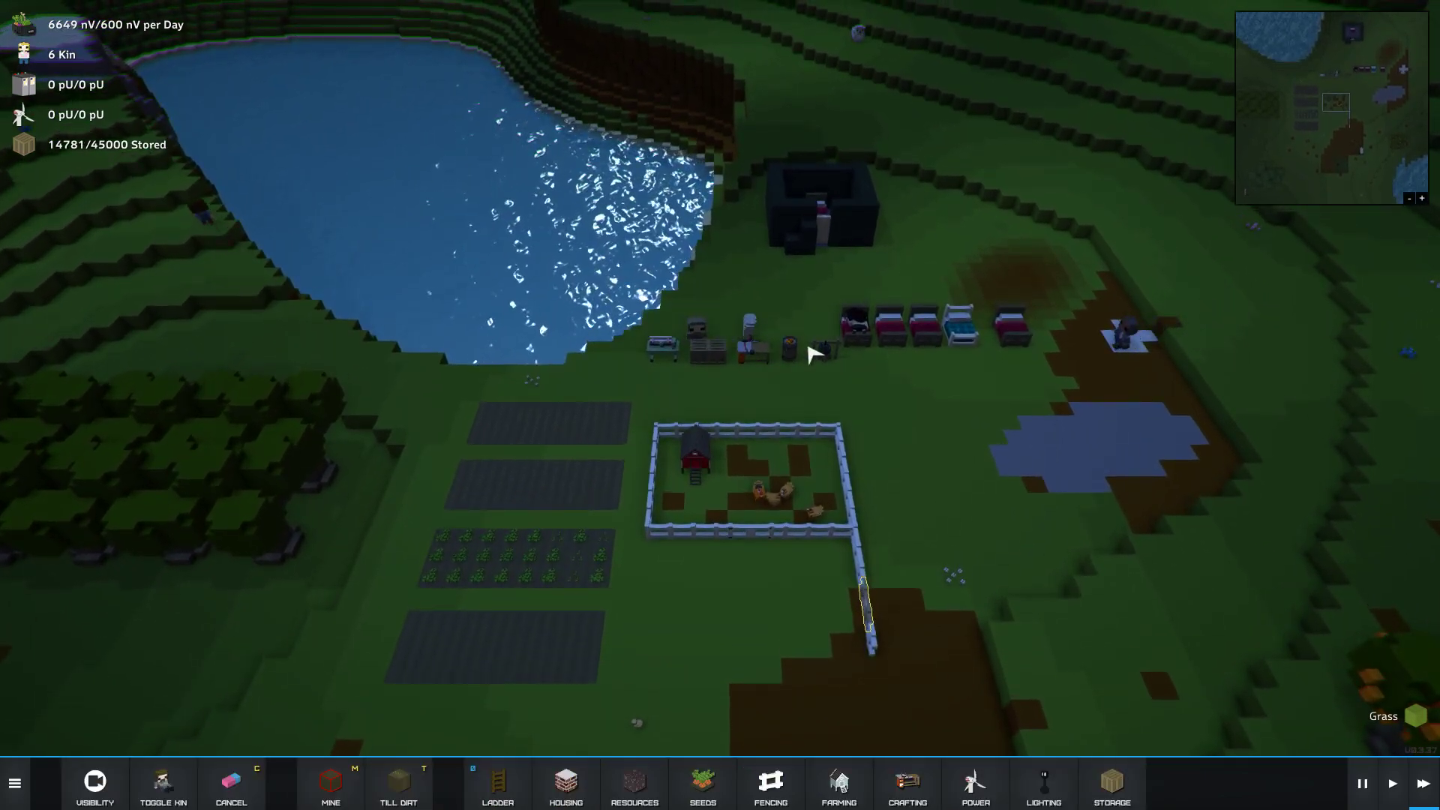
left_click(824, 352)
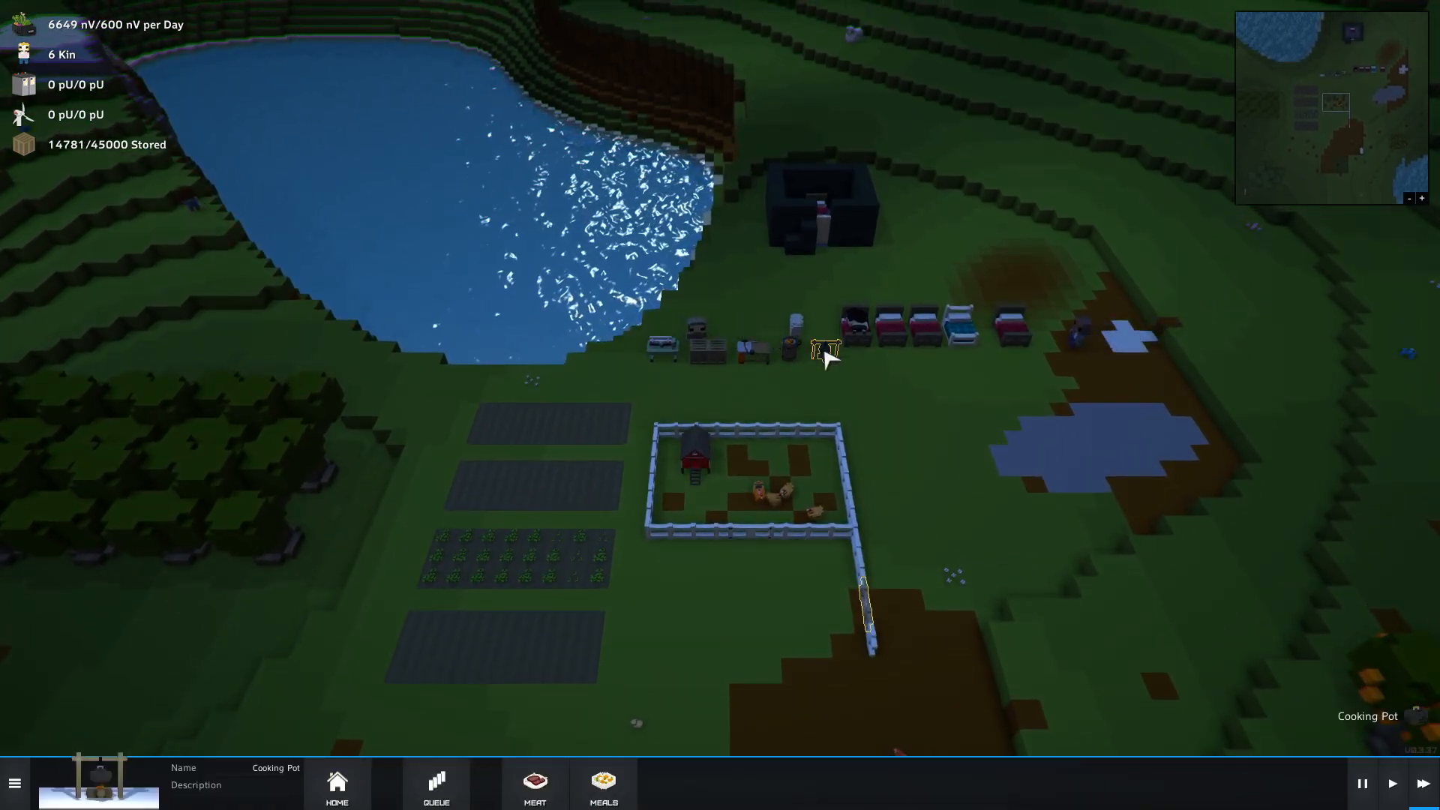
left_click(605, 784)
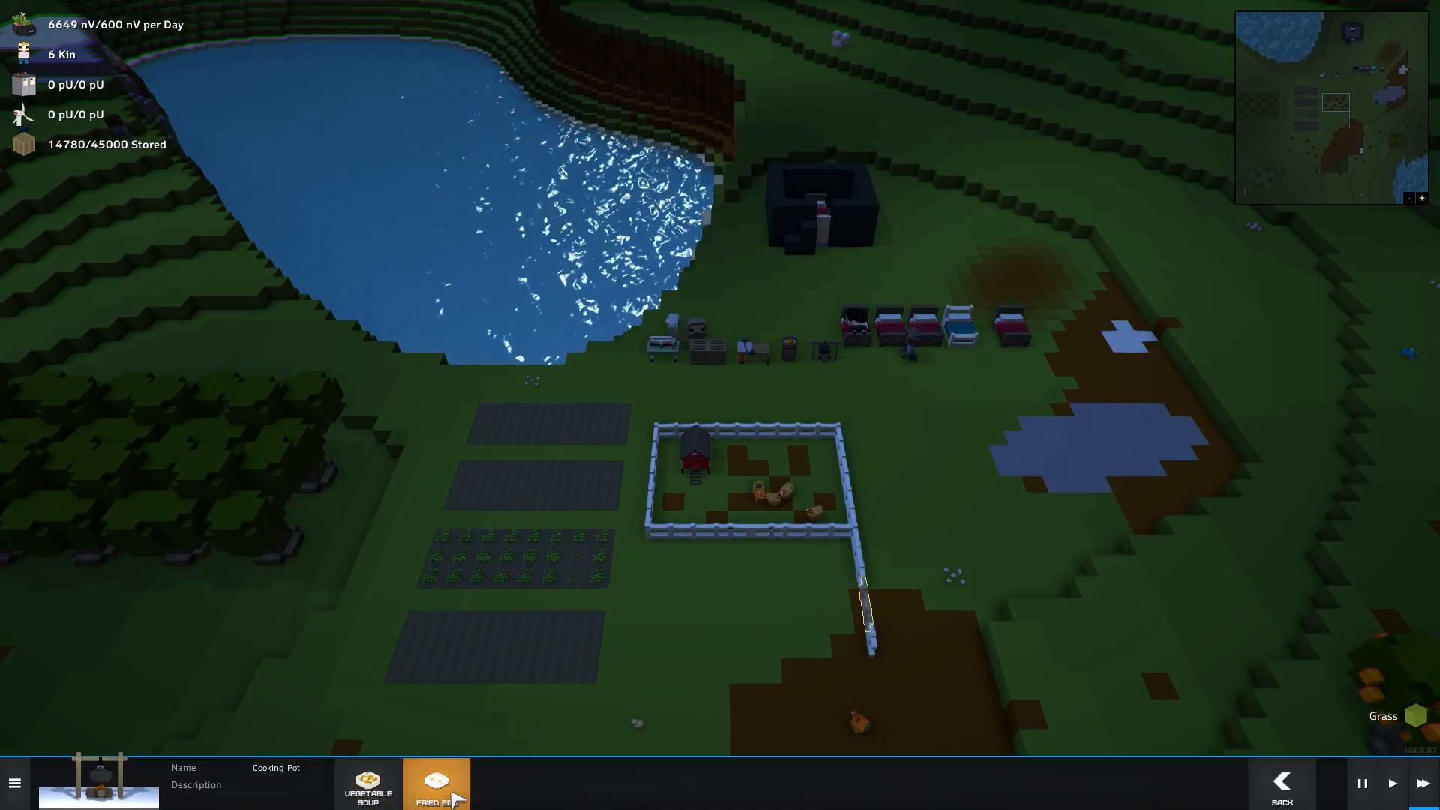
left_click(450, 789)
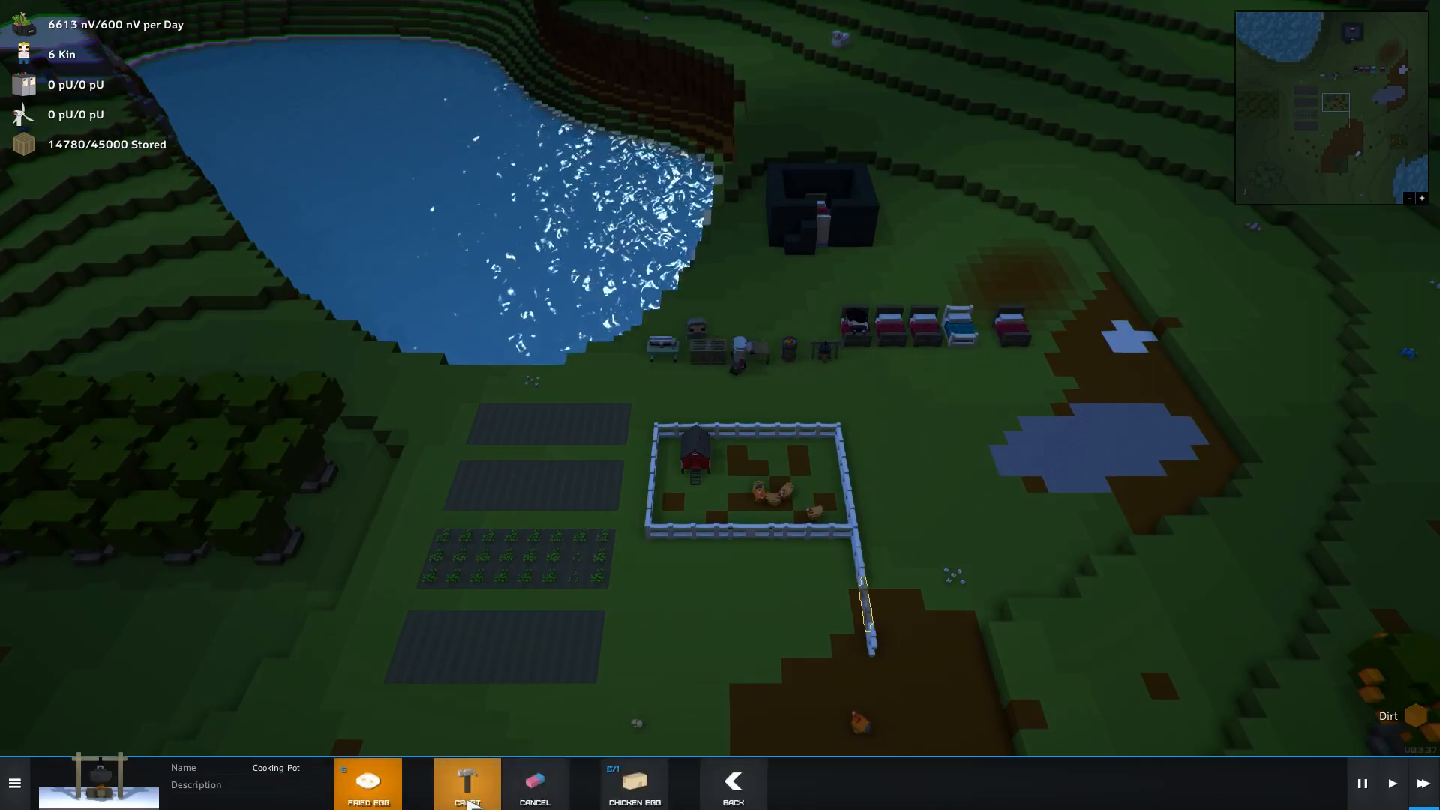
left_click(769, 635)
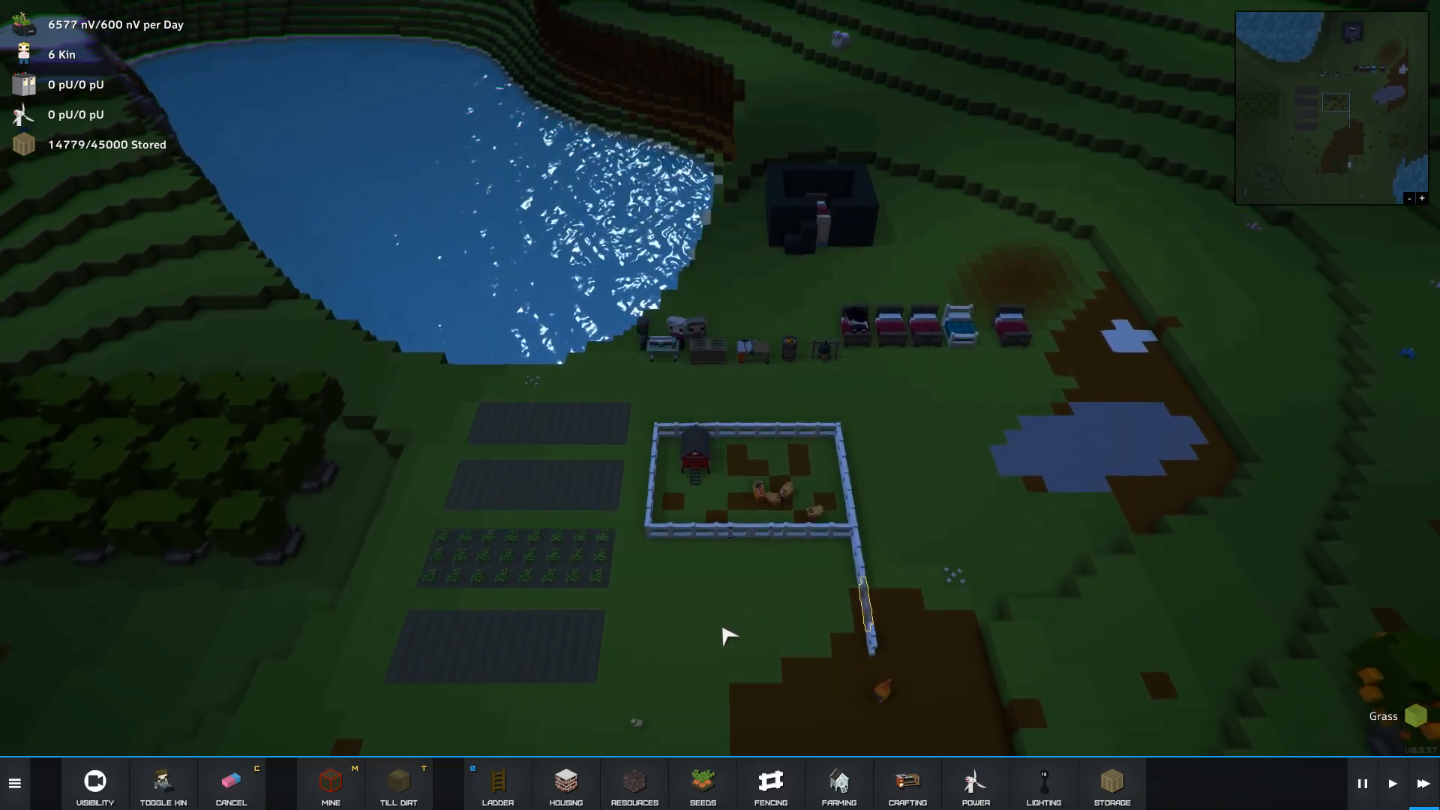
- Place a single Fence section at the corner of the fence lane's lower end, then return to building
left_click(771, 784)
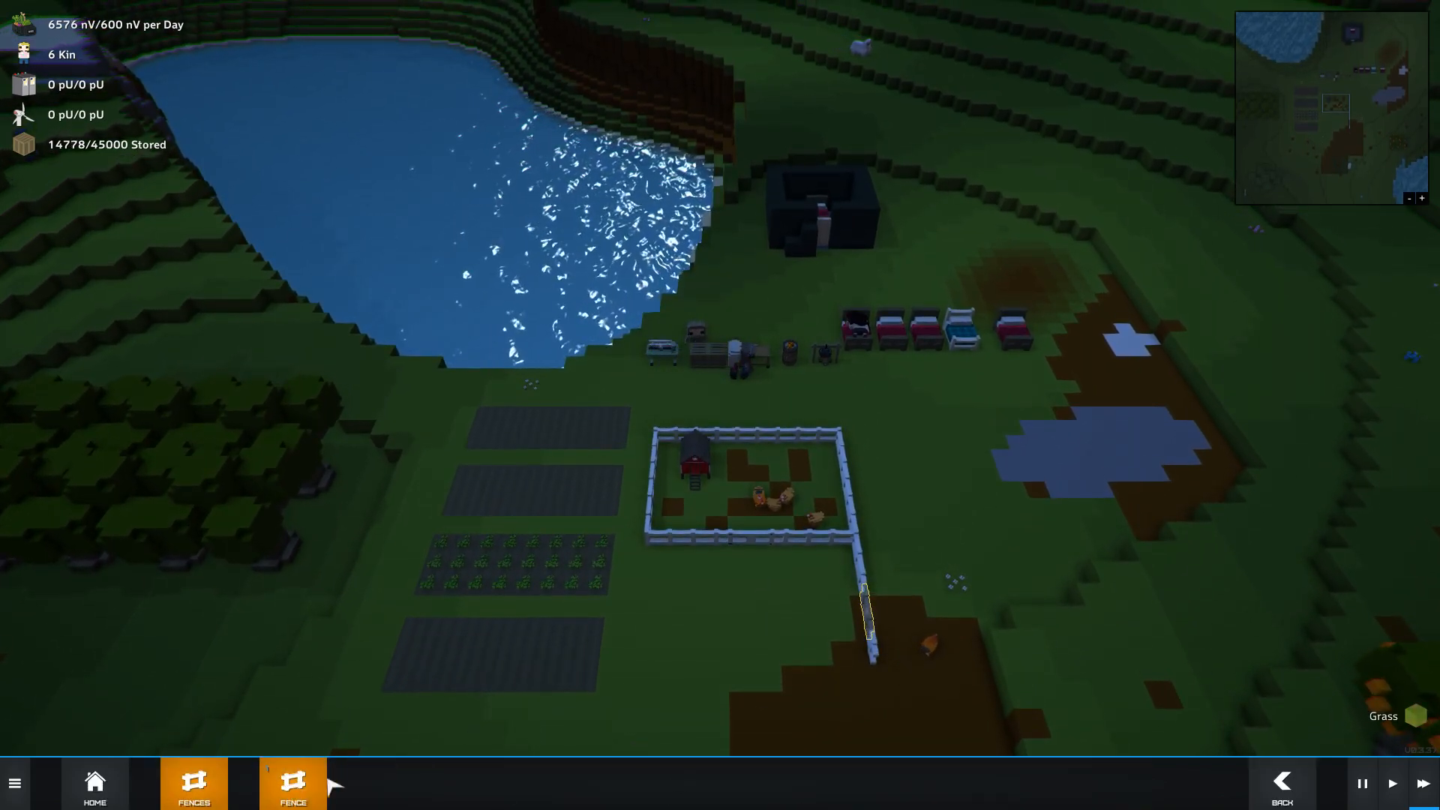
left_click(299, 784)
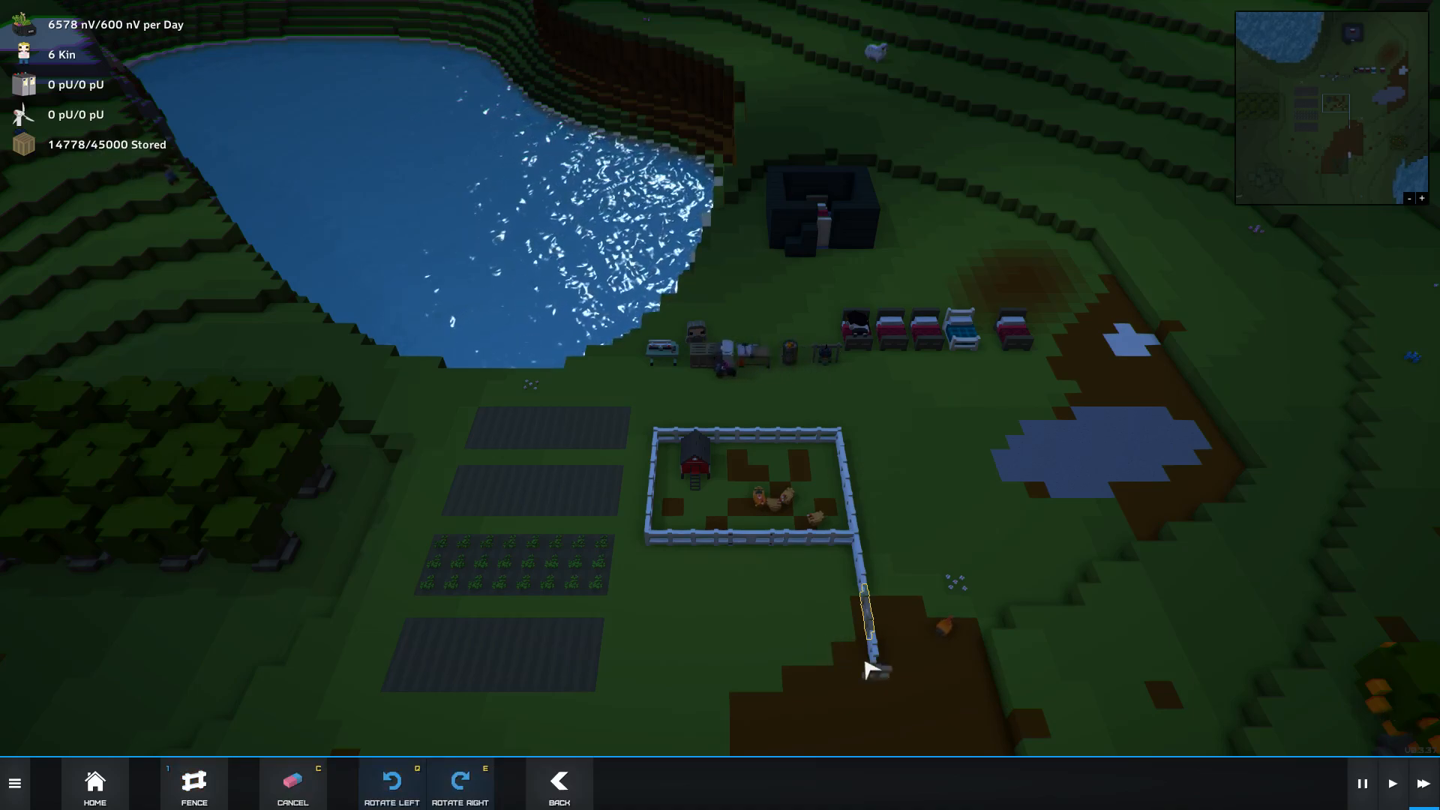
scroll(996, 464, "down", 3)
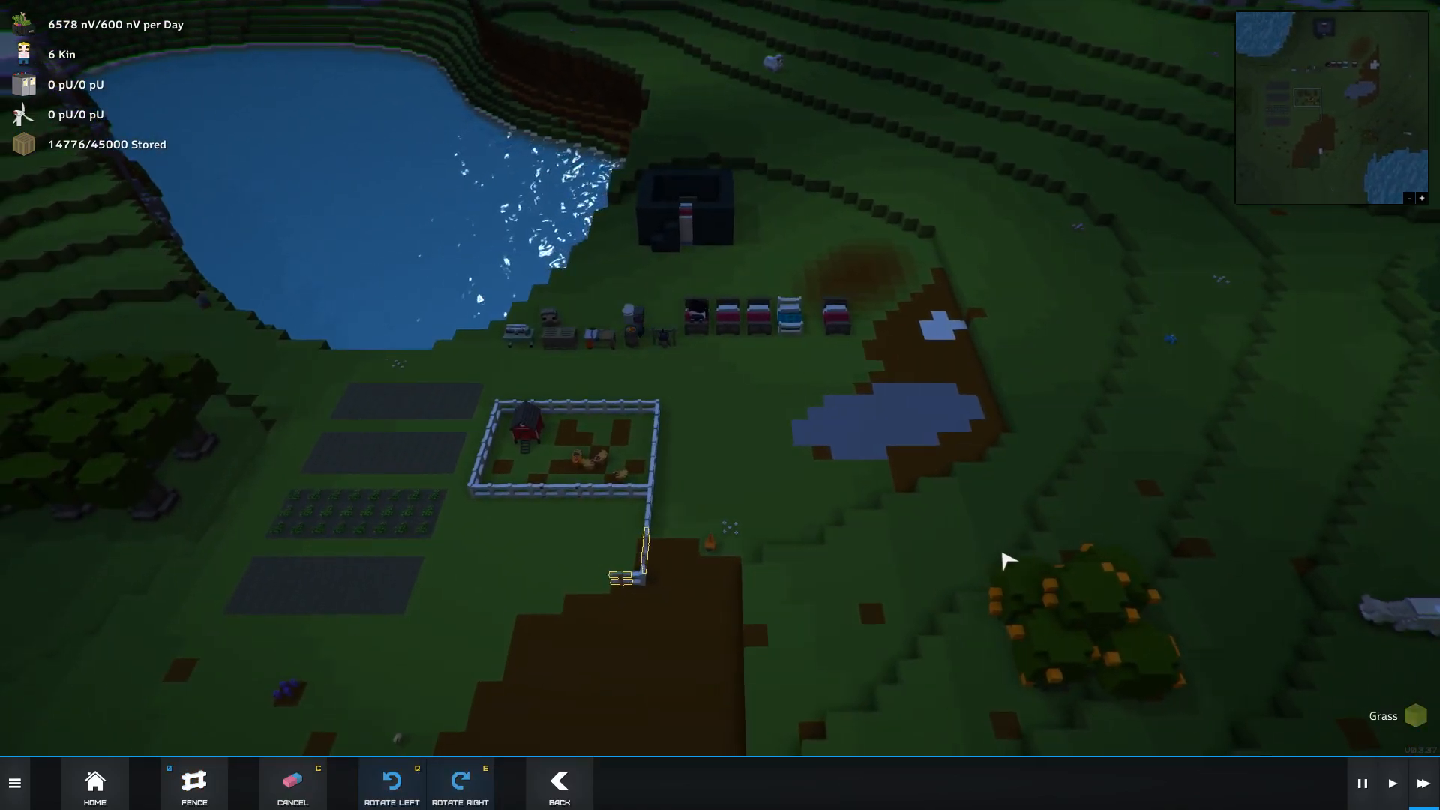
left_click_drag(953, 498, 617, 545)
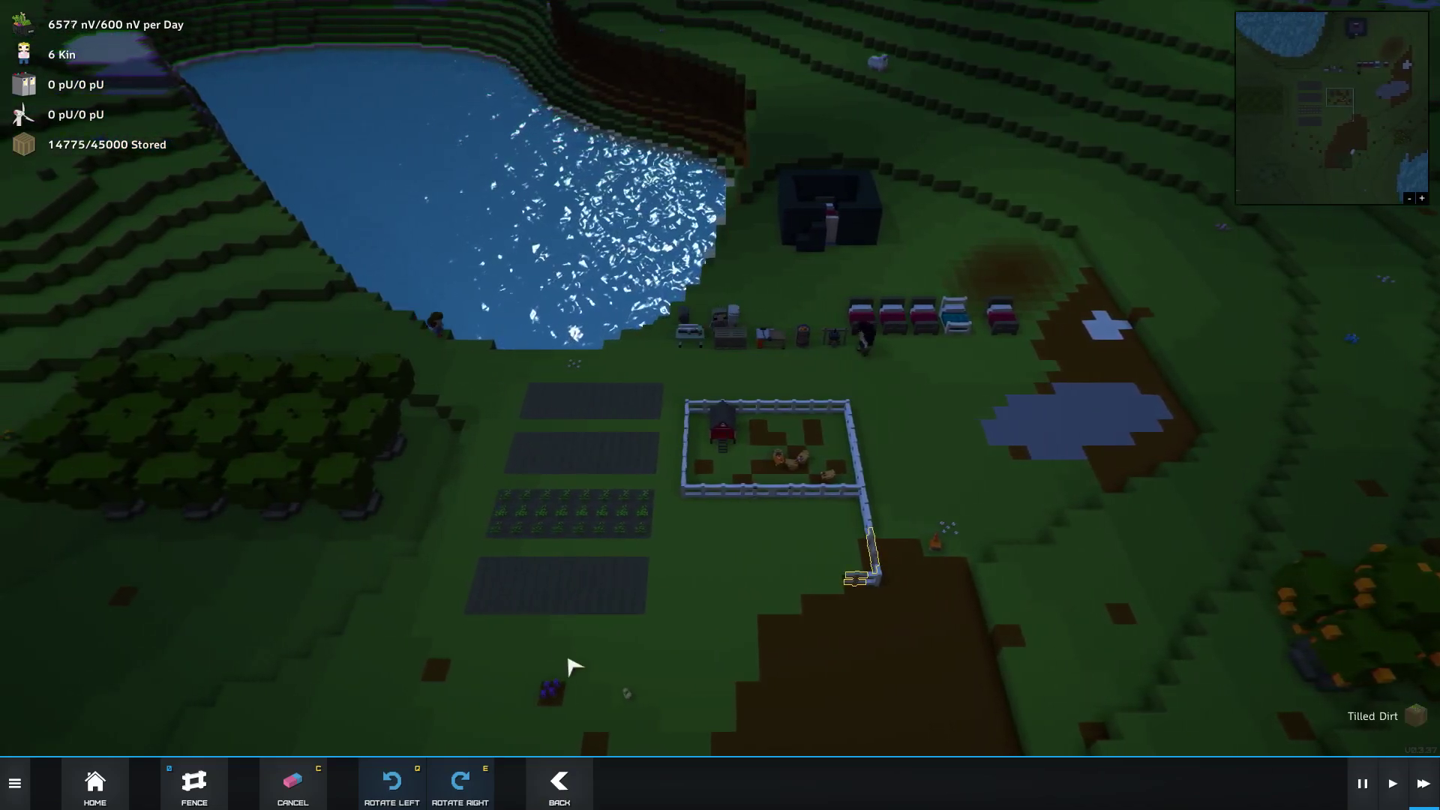
scroll(571, 667, "up", 3)
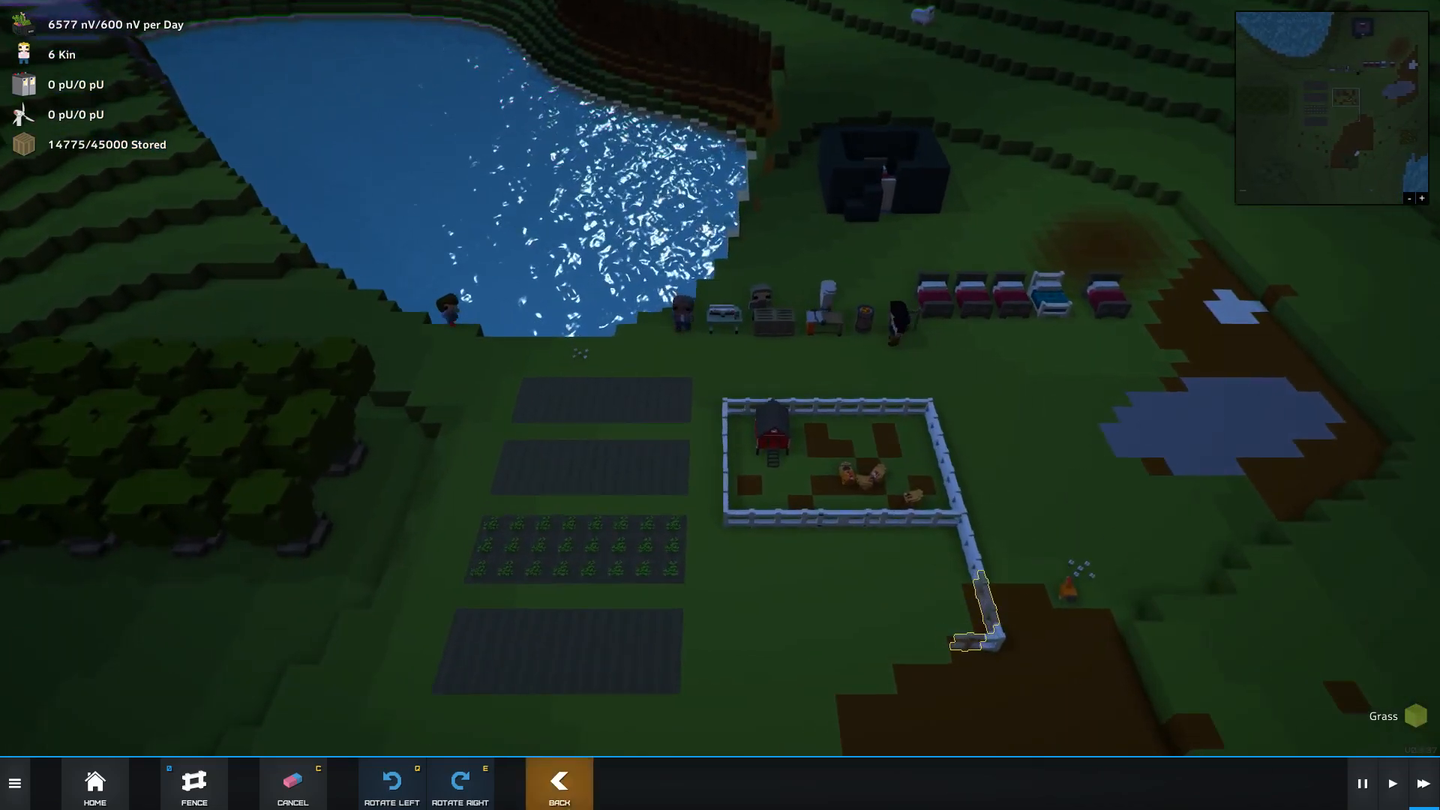
left_click(194, 785)
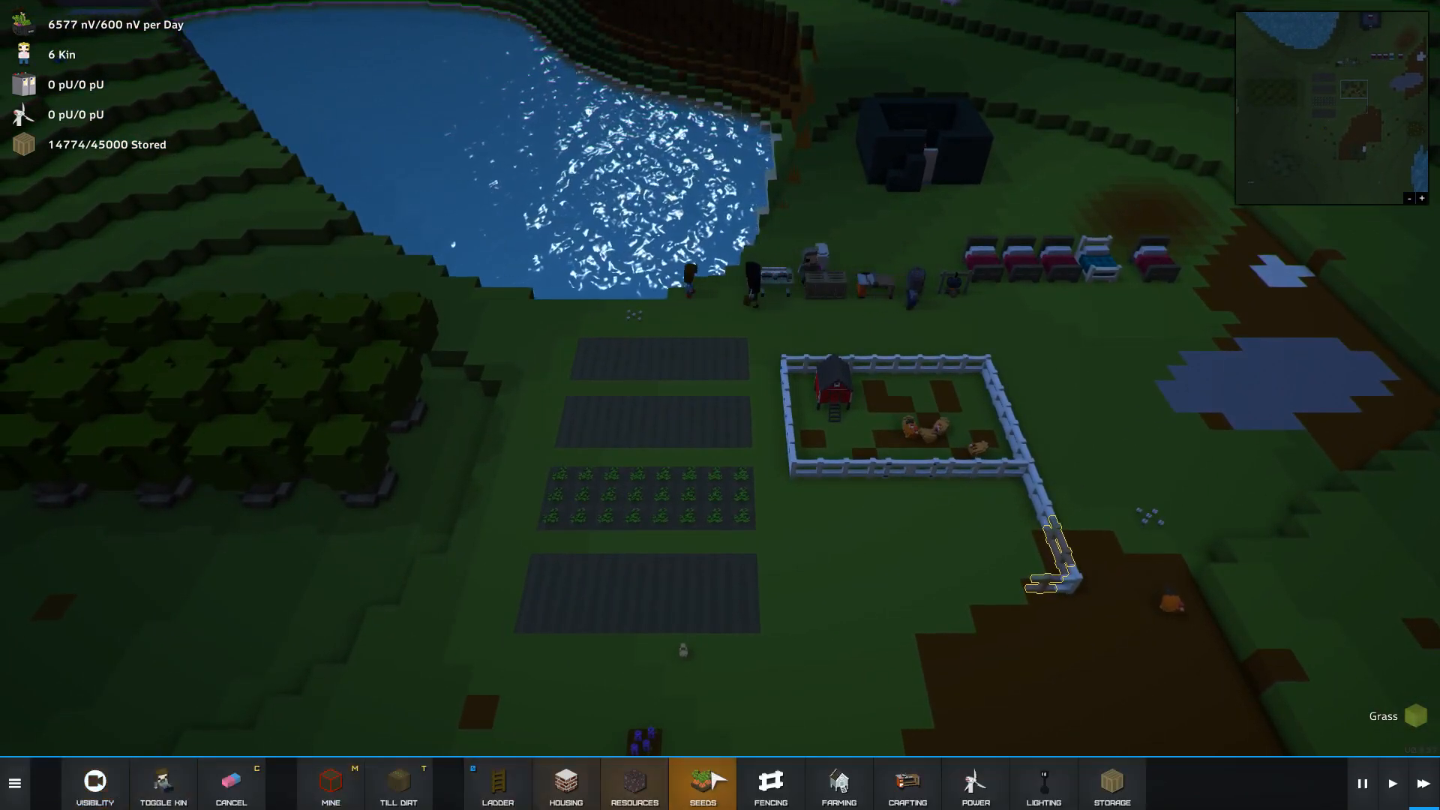
- Mark Pea Seeds for planting in the corner of the empty bottom field plot
left_click(695, 784)
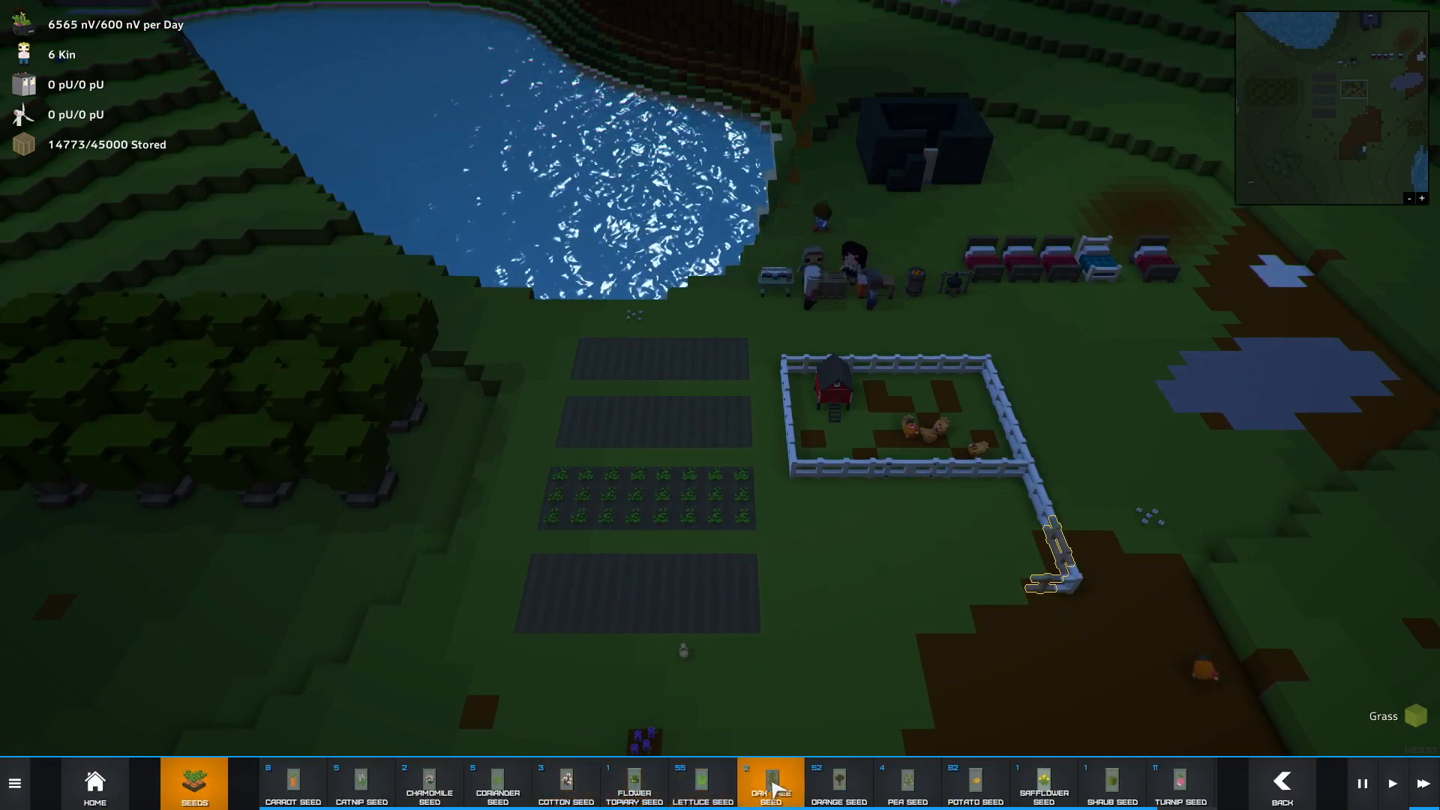
left_click(911, 783)
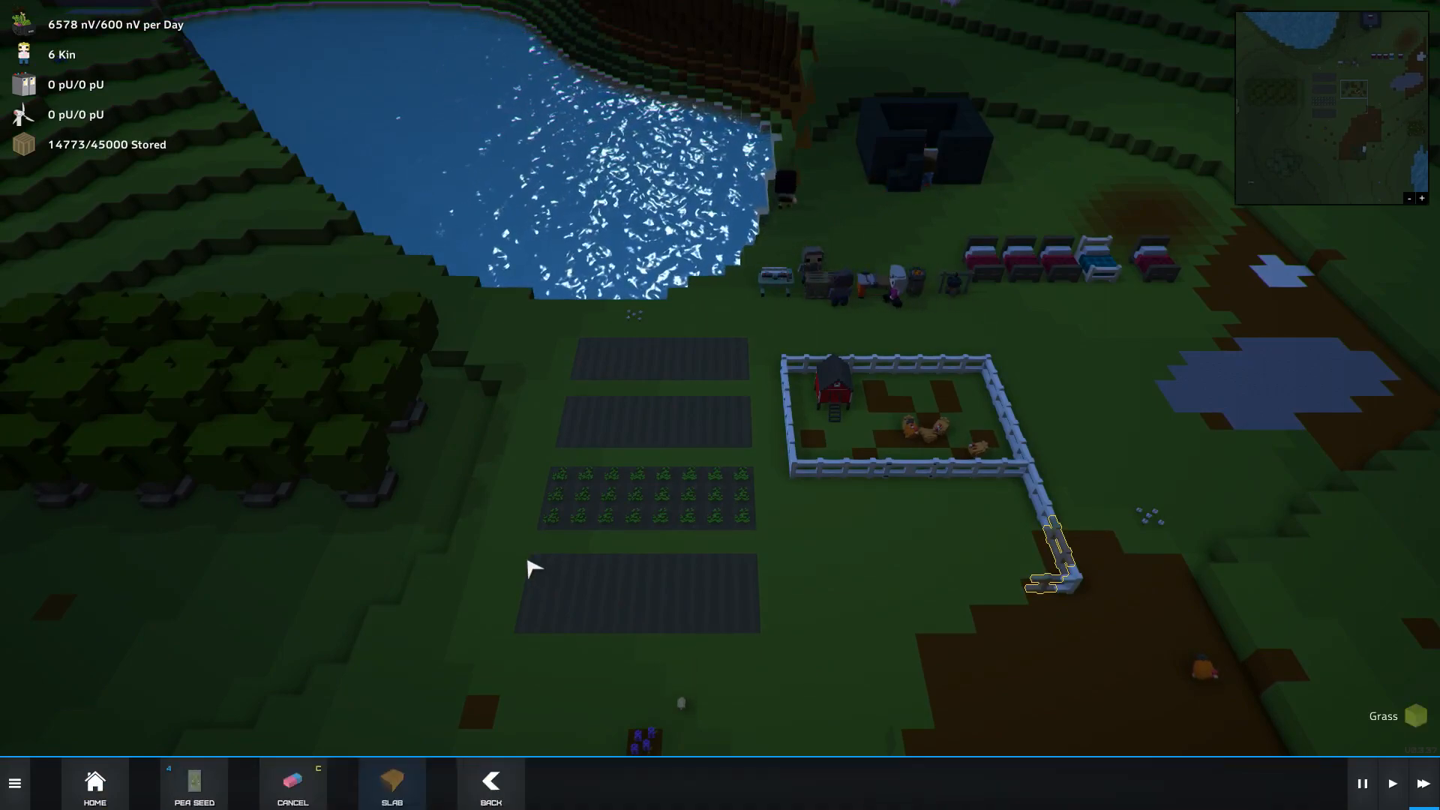
scroll(569, 654, "up", 2)
scroll(563, 630, "up", 2)
scroll(561, 597, "up", 2)
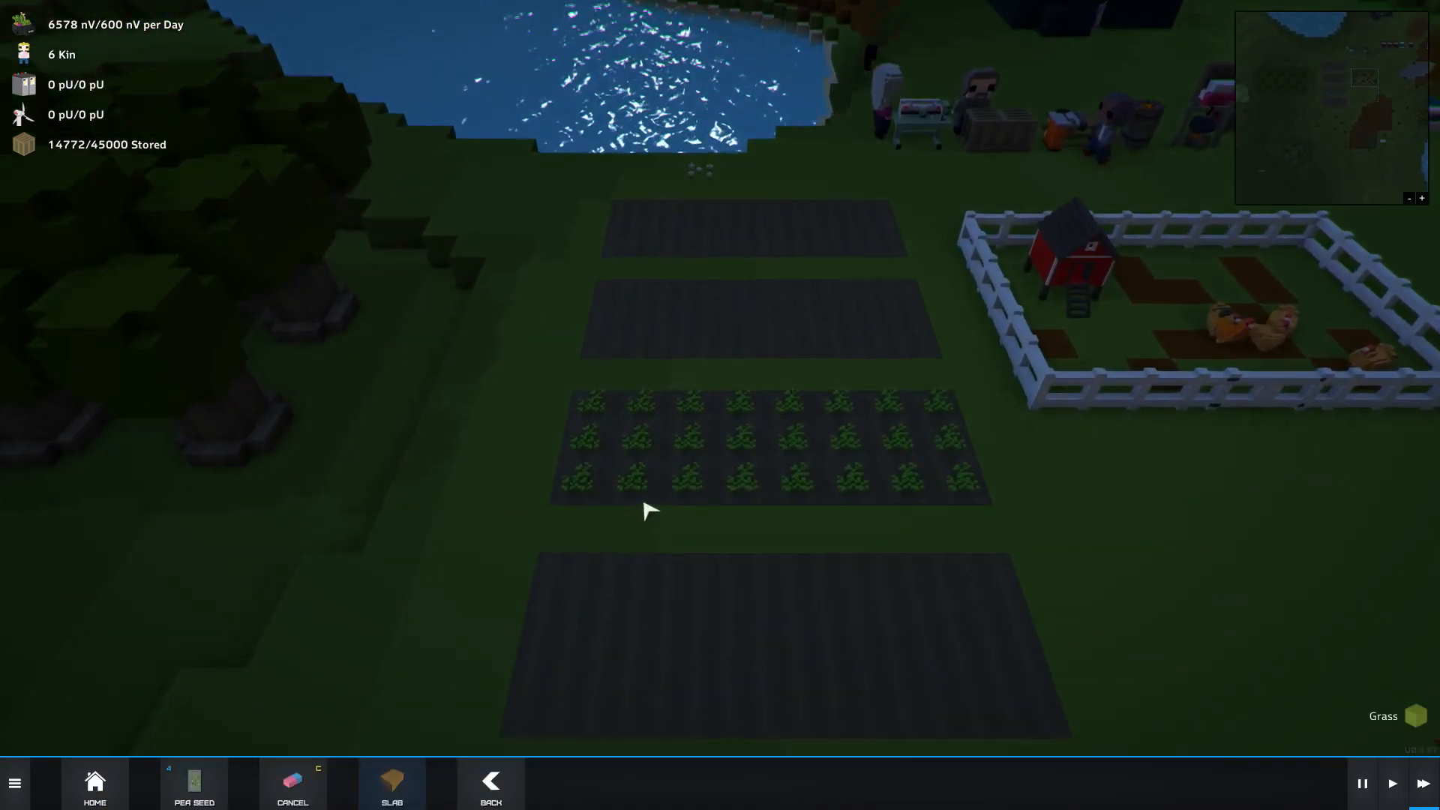
scroll(655, 695, "up", 2)
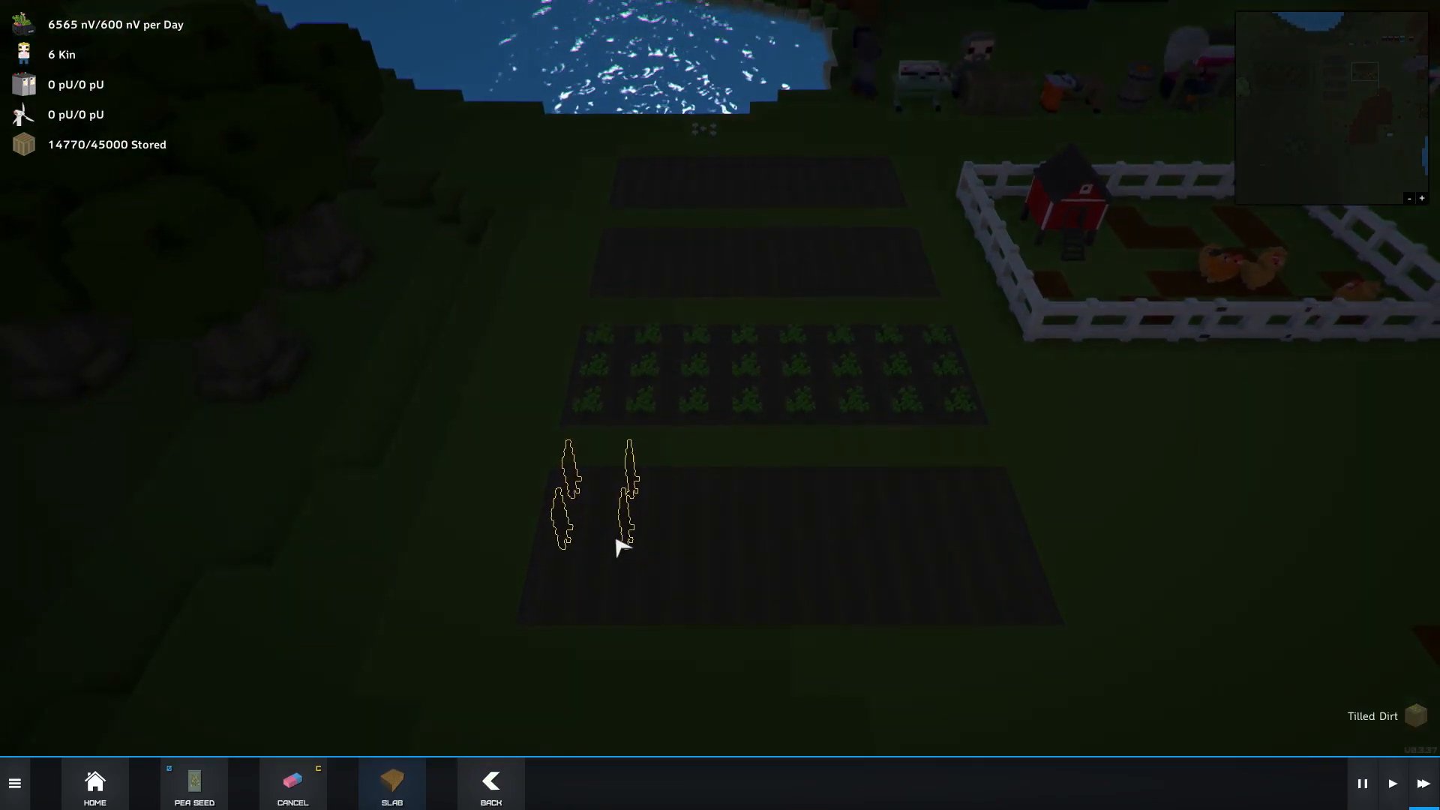
right_click(1121, 585)
scroll(1122, 585, "down", 3)
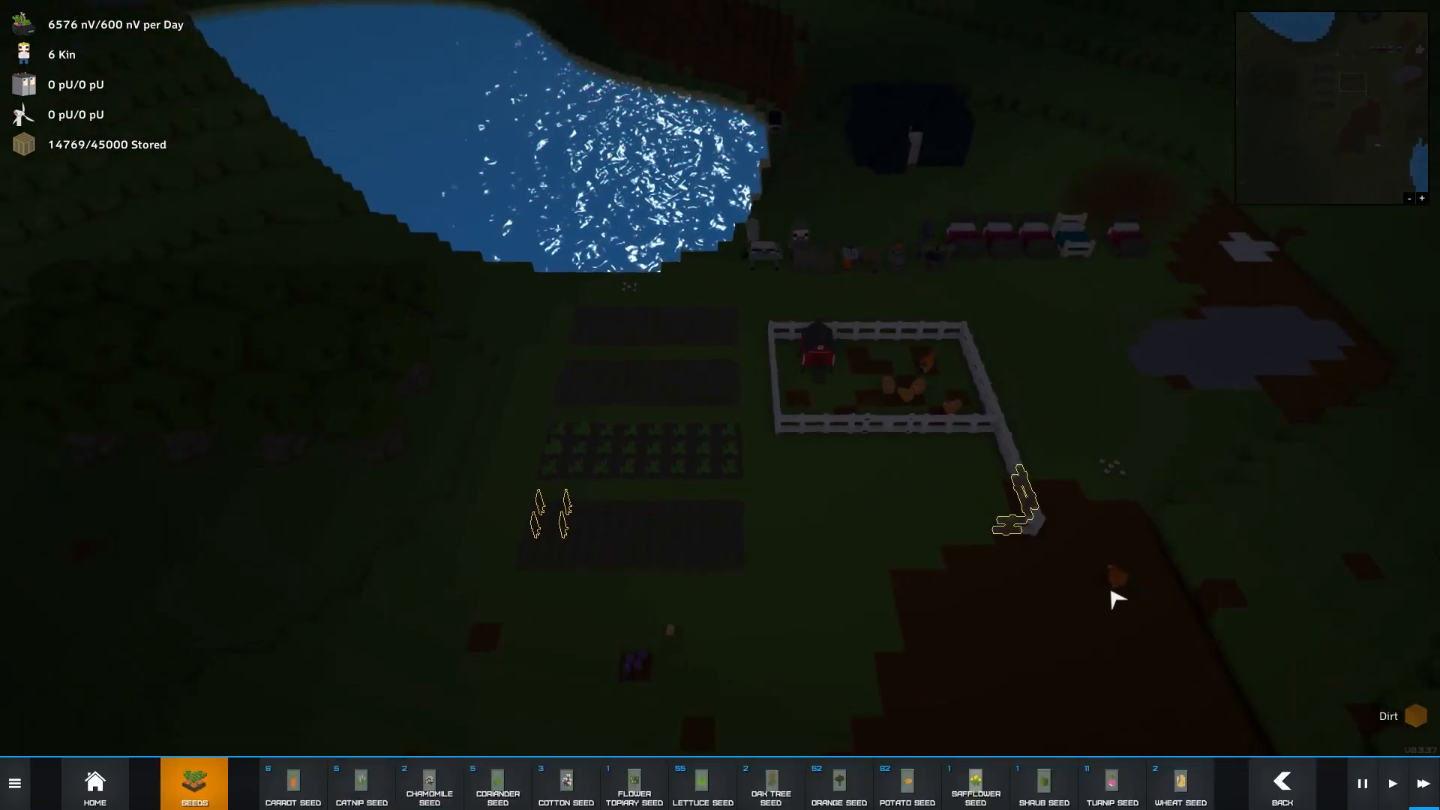
scroll(1109, 597, "down", 3)
scroll(1069, 613, "down", 2)
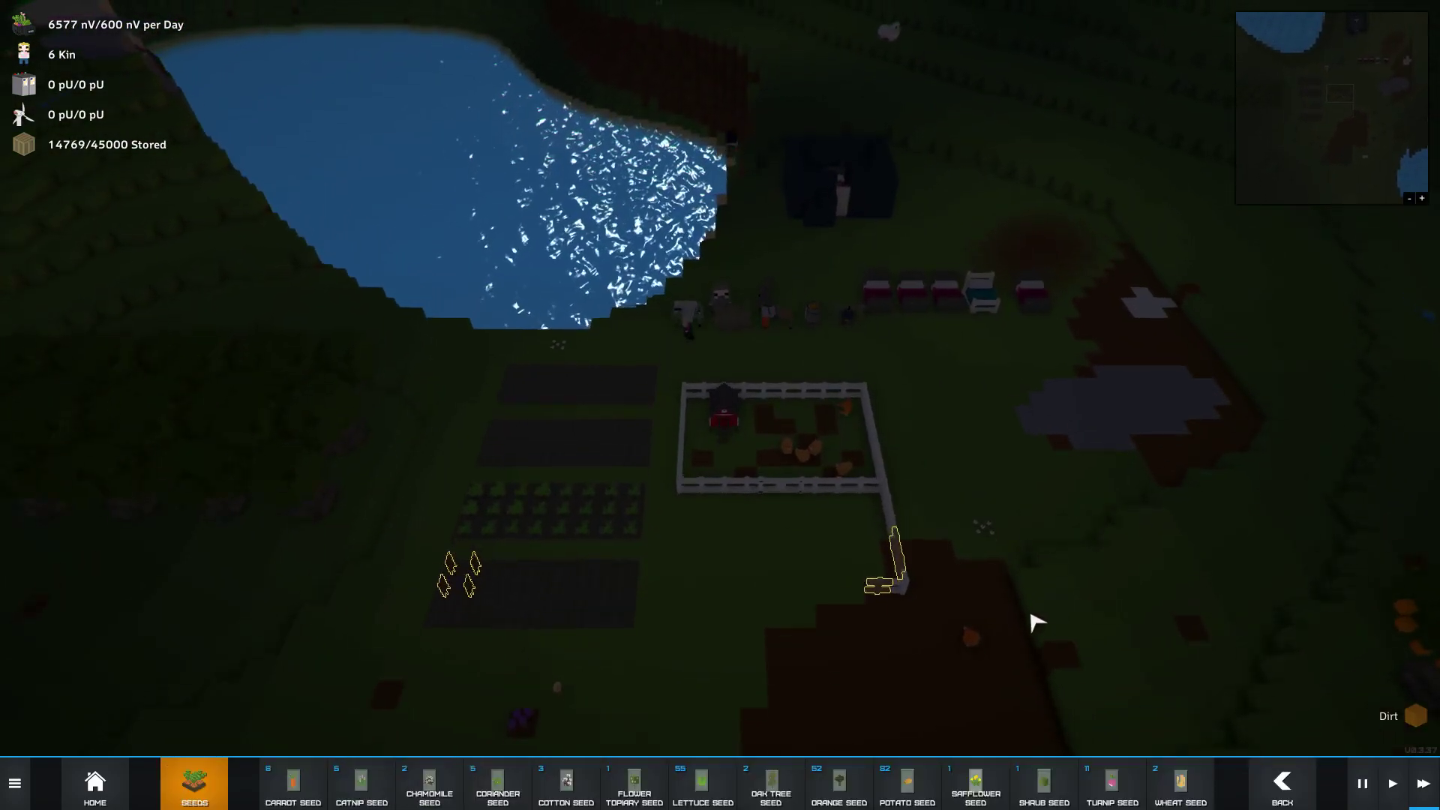
scroll(1036, 622, "down", 1)
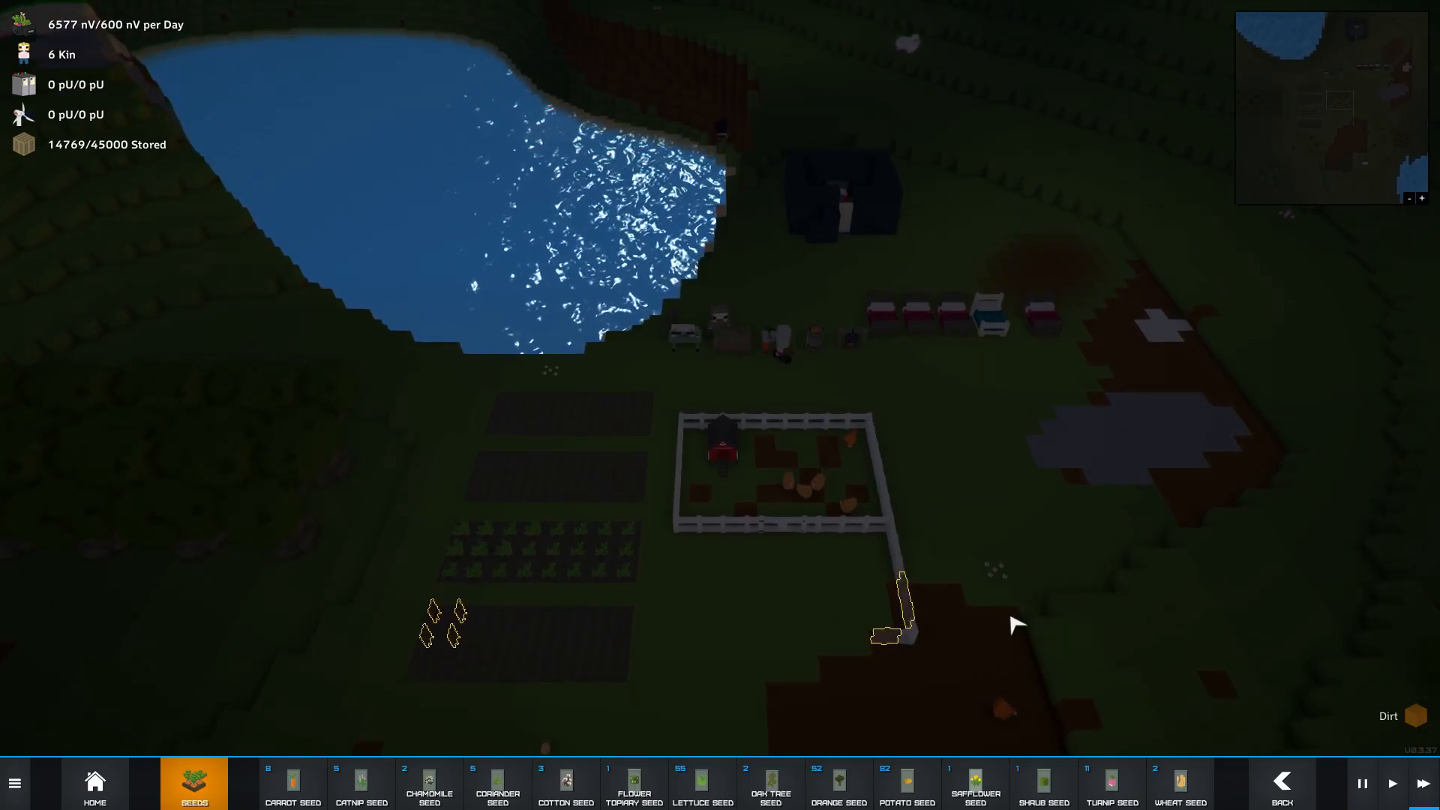
- Check a carrot plant's growth, then rotate the view around the colony
left_click(534, 531)
right_click(743, 603)
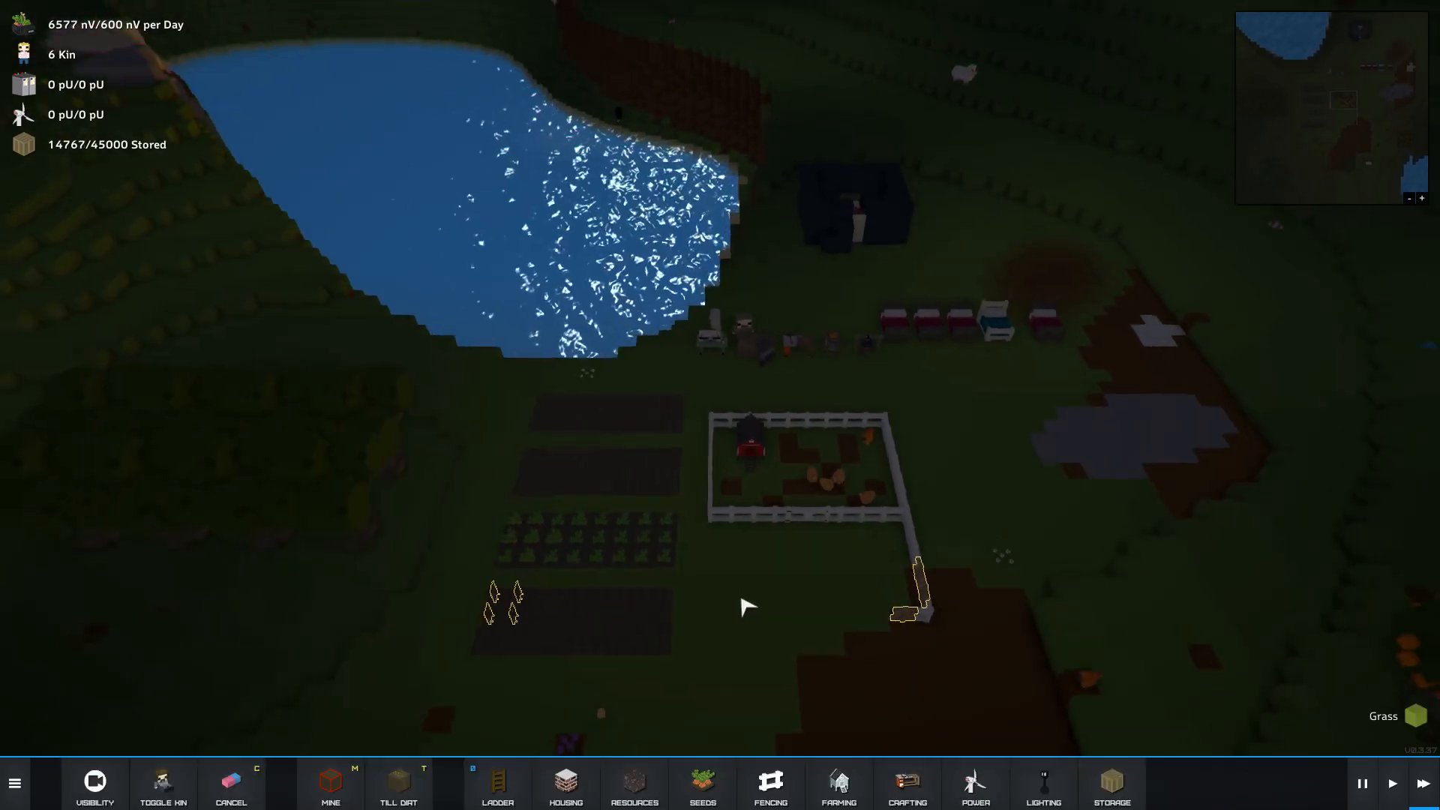
left_click_drag(742, 601, 752, 608)
key("e")
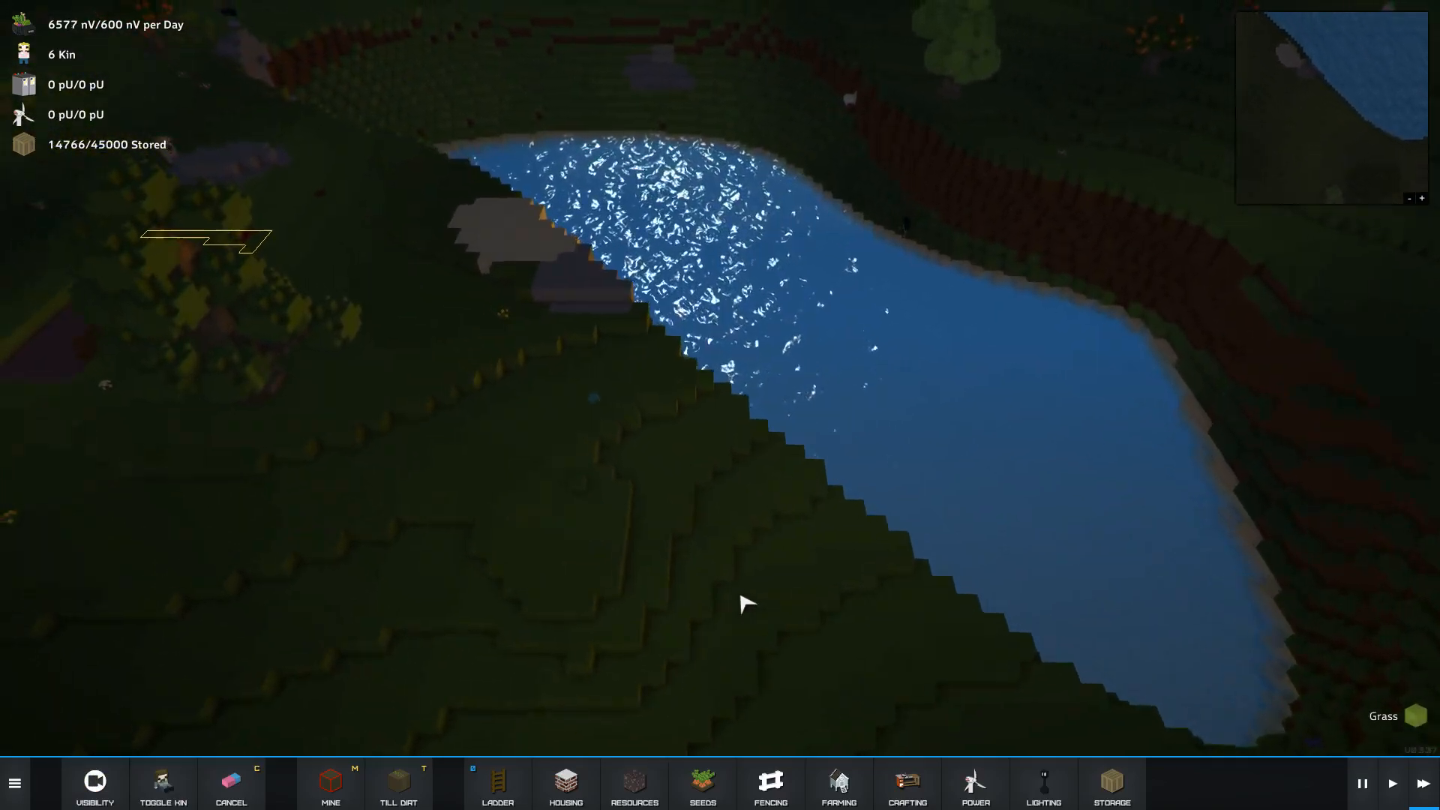
key("e")
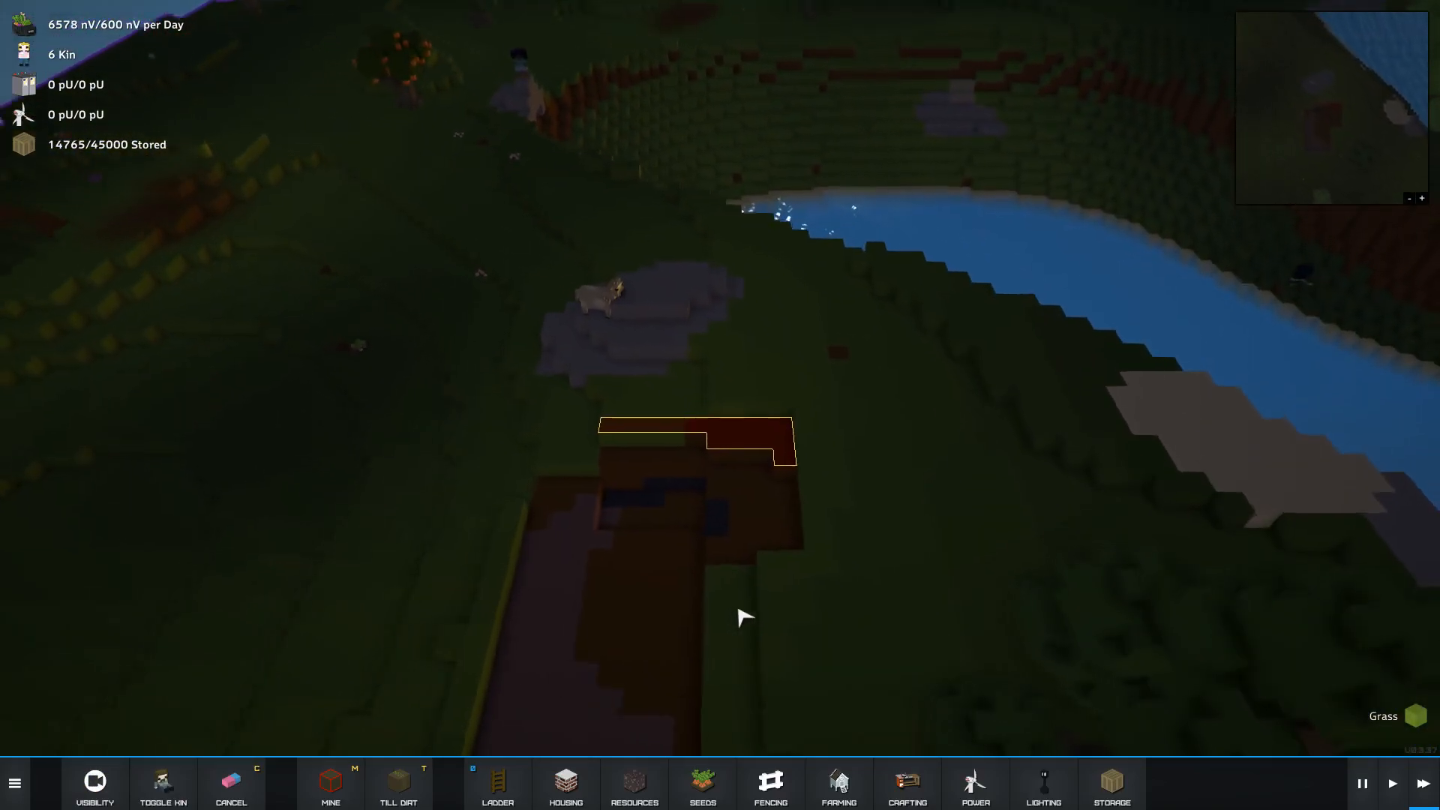
key("w")
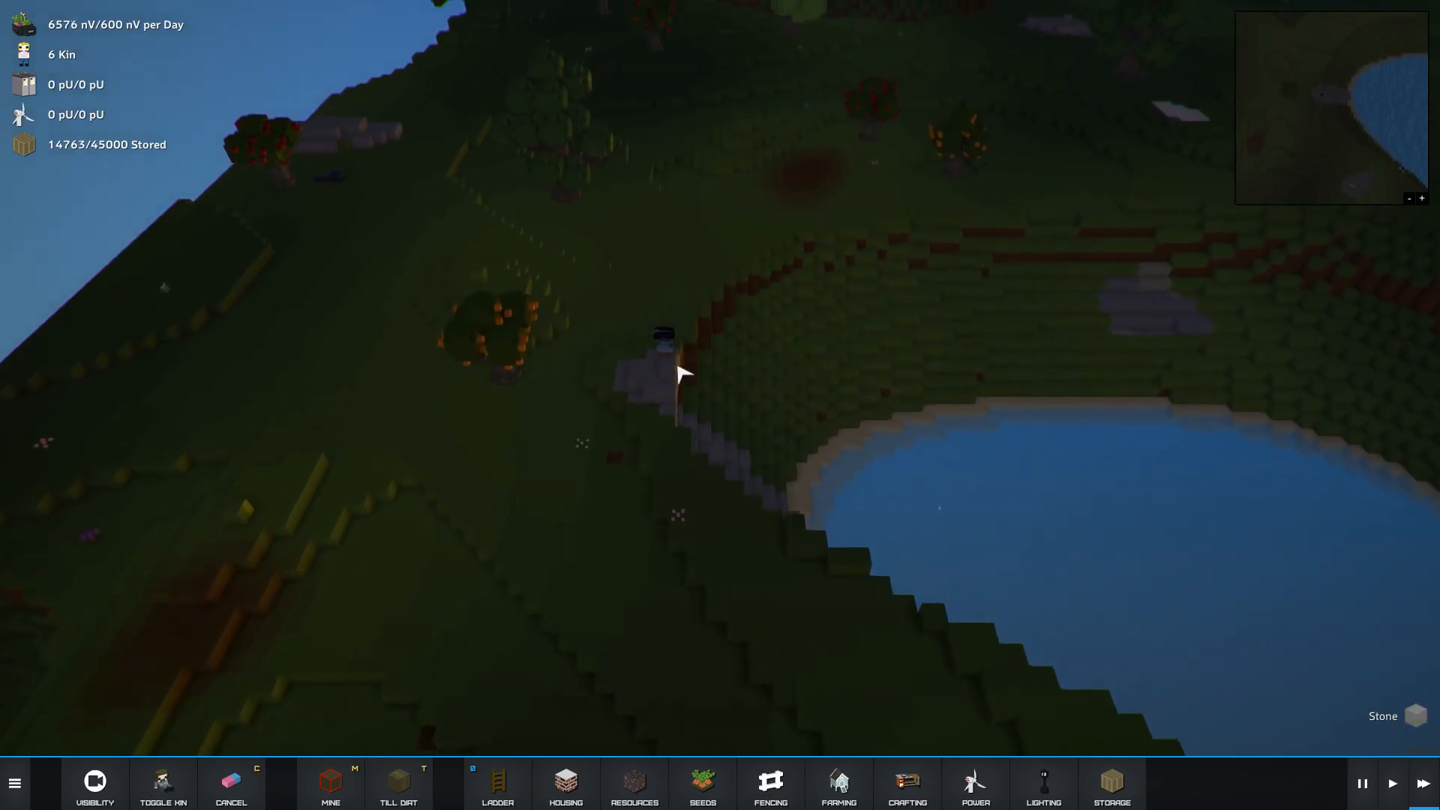
left_click(668, 359)
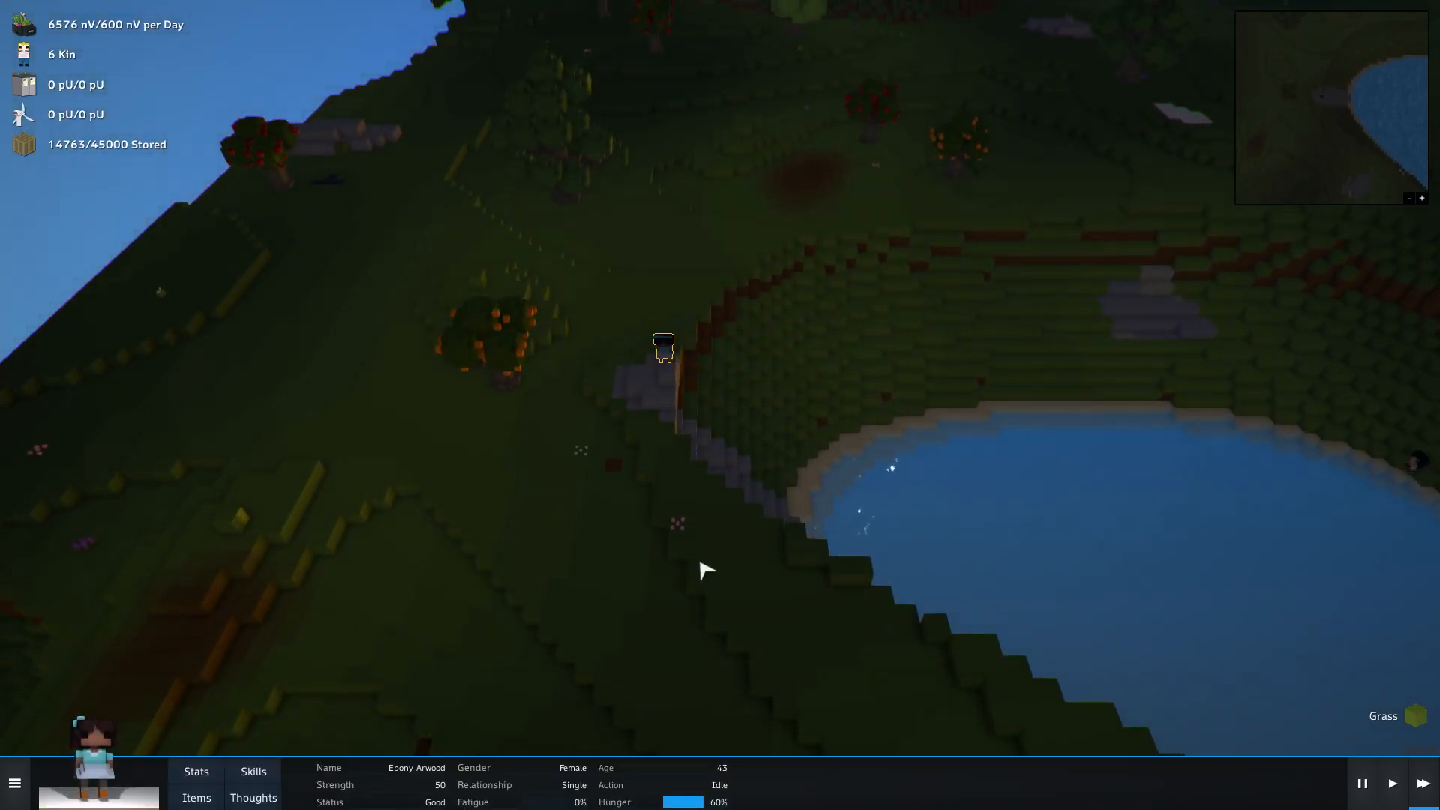
key("s")
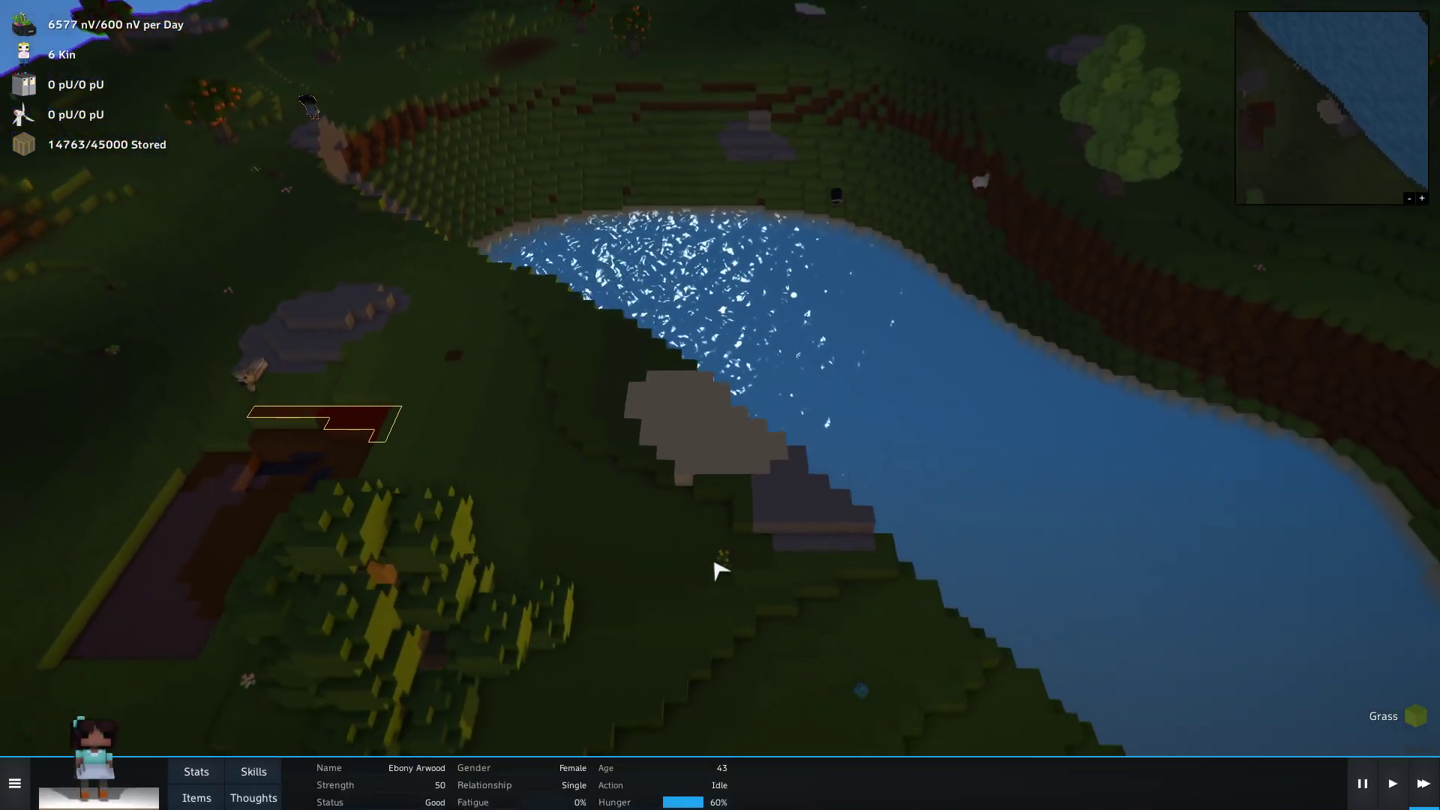
key("e")
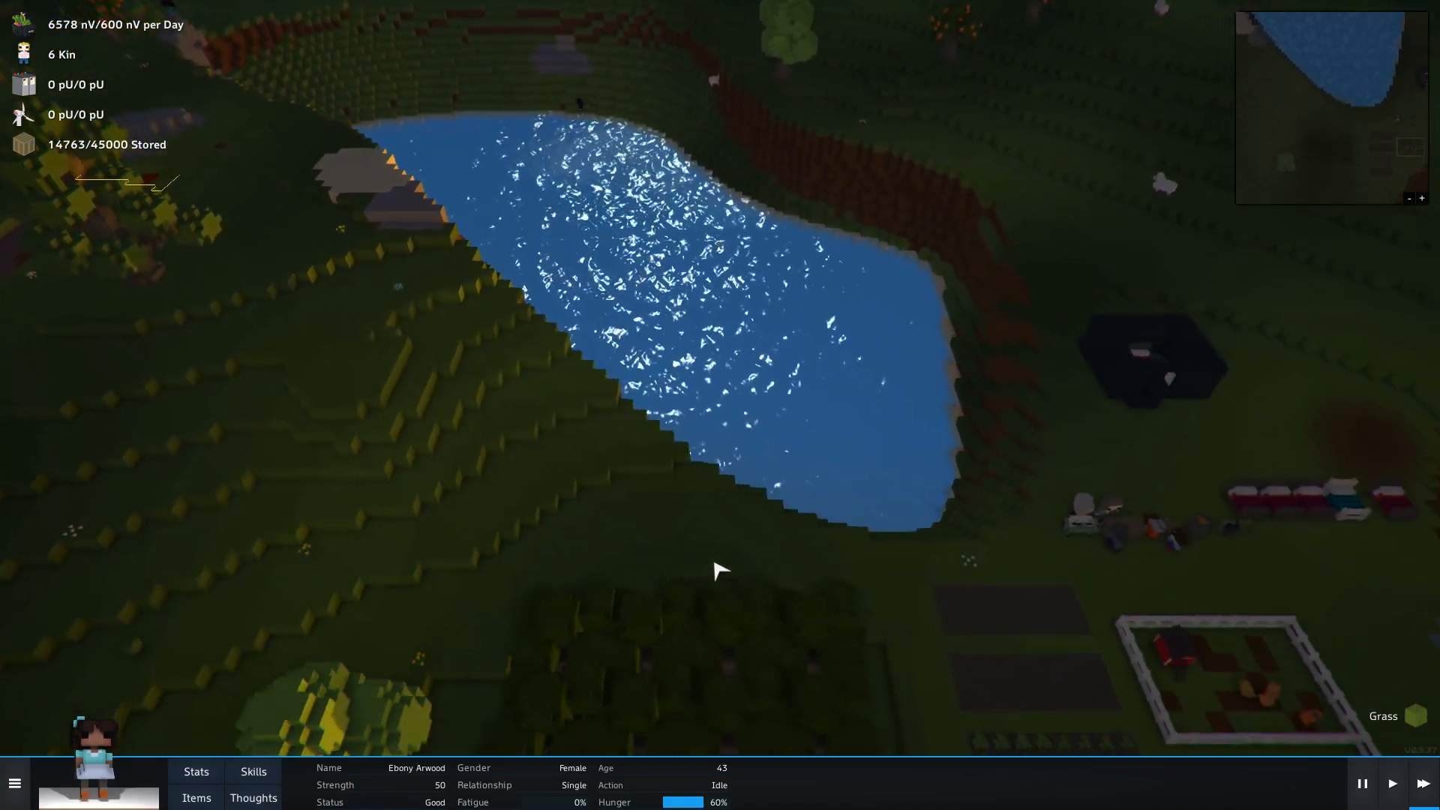
key("e")
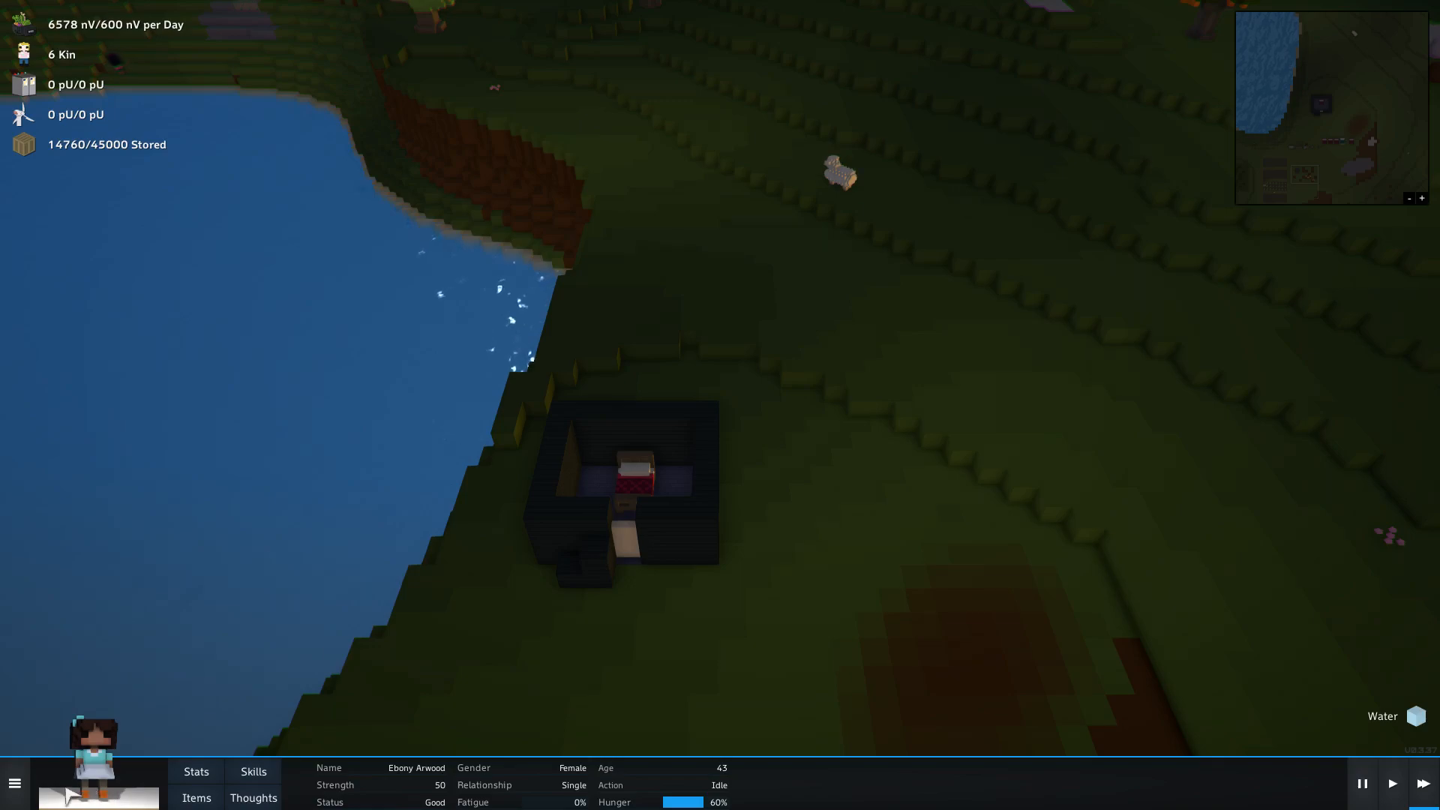
- Dismiss the colonist's details and back out of the Mine orders
left_click(874, 654)
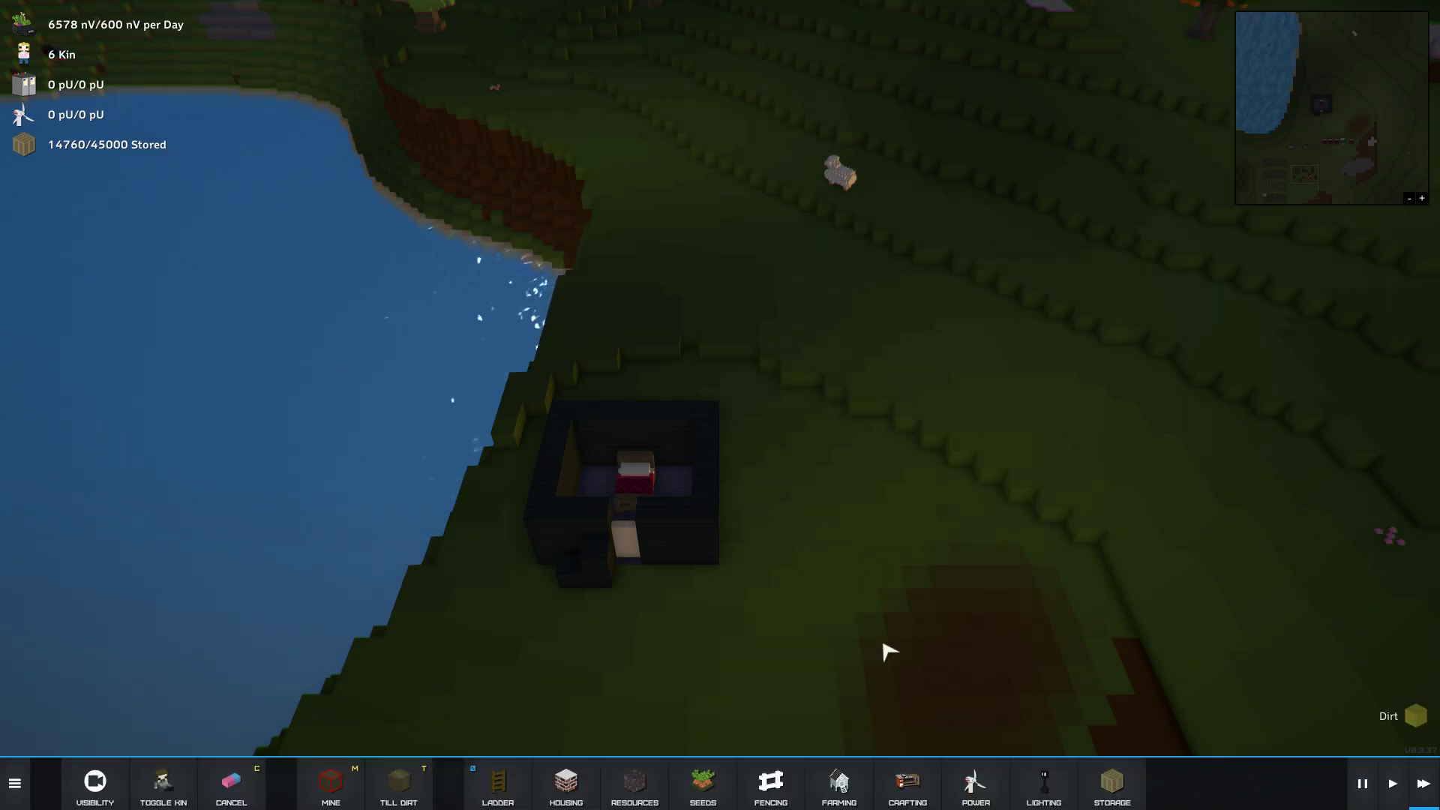
left_click(331, 784)
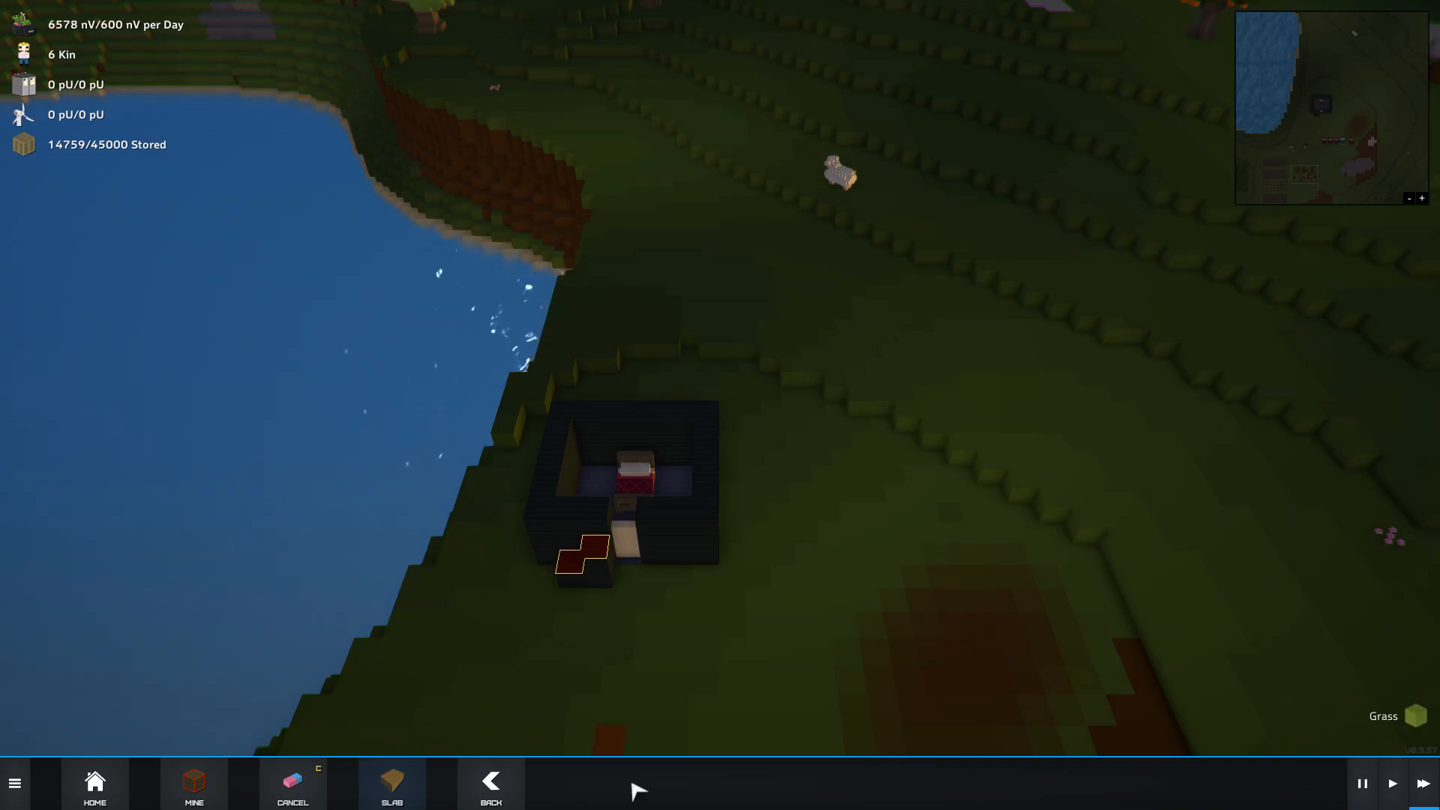
scroll(720, 450, "down", 5)
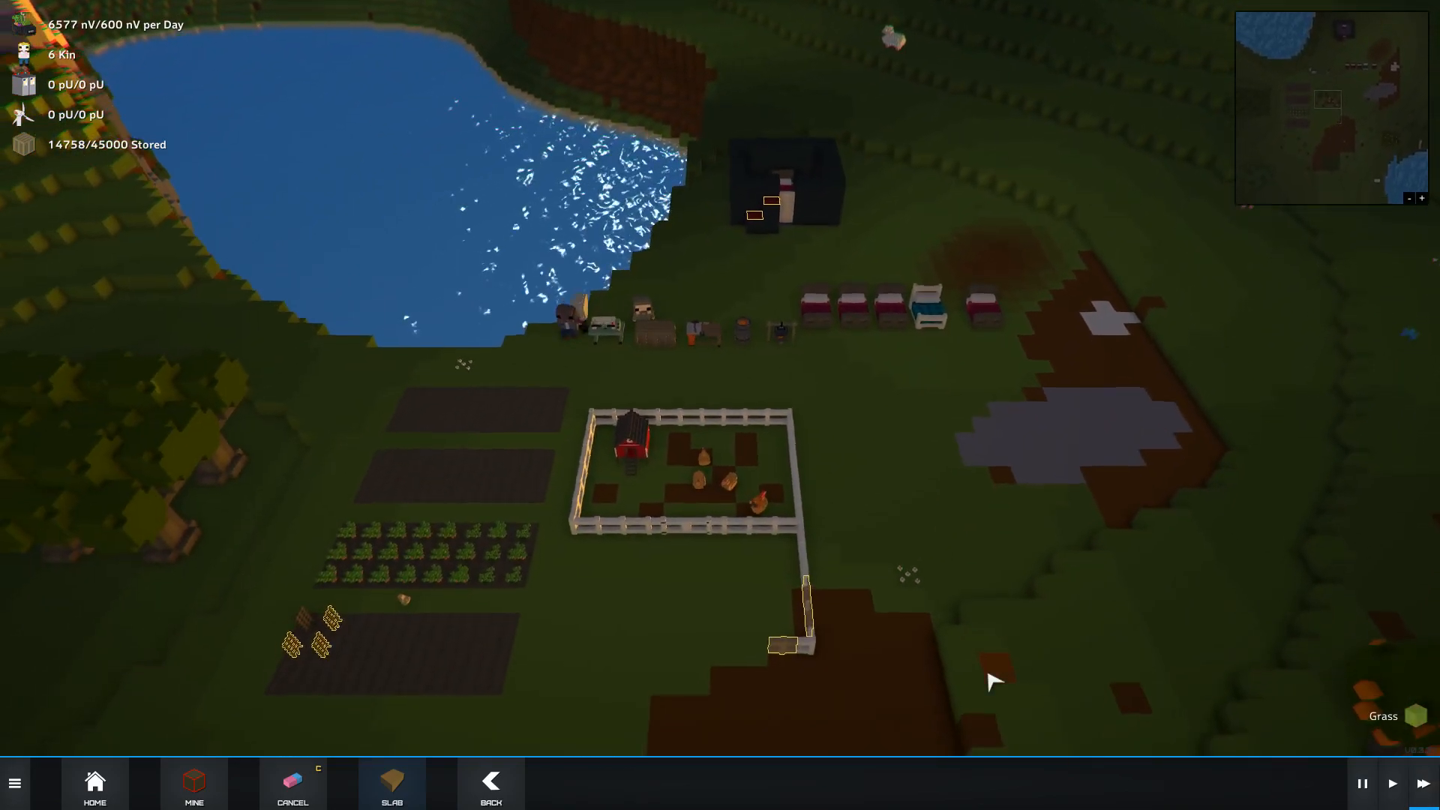
scroll(993, 681, "up", 1)
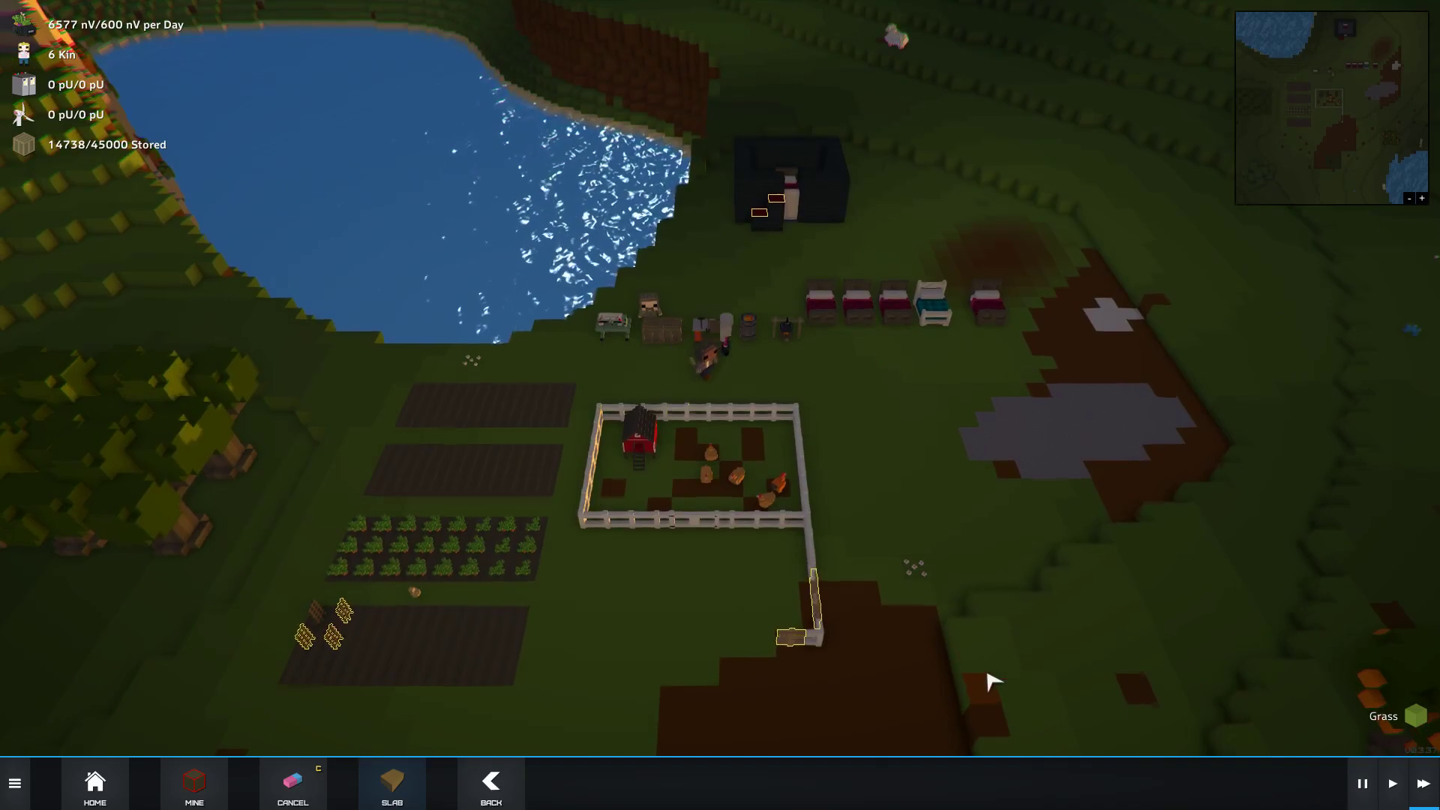
scroll(993, 562, "up", 2)
key("Escape")
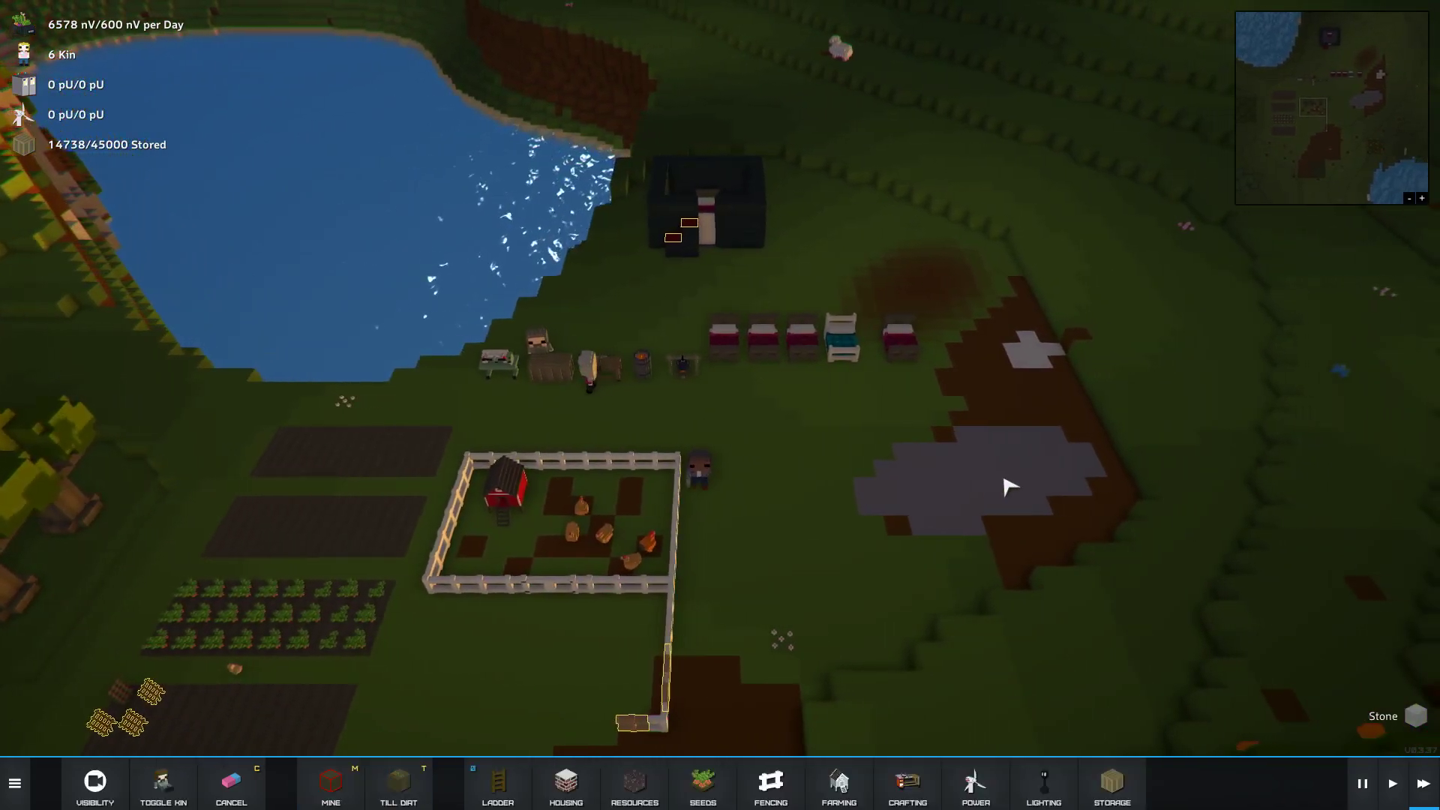
- Pan north over the grassland and orbit to bring the lakeside quarry pit into view
key("w")
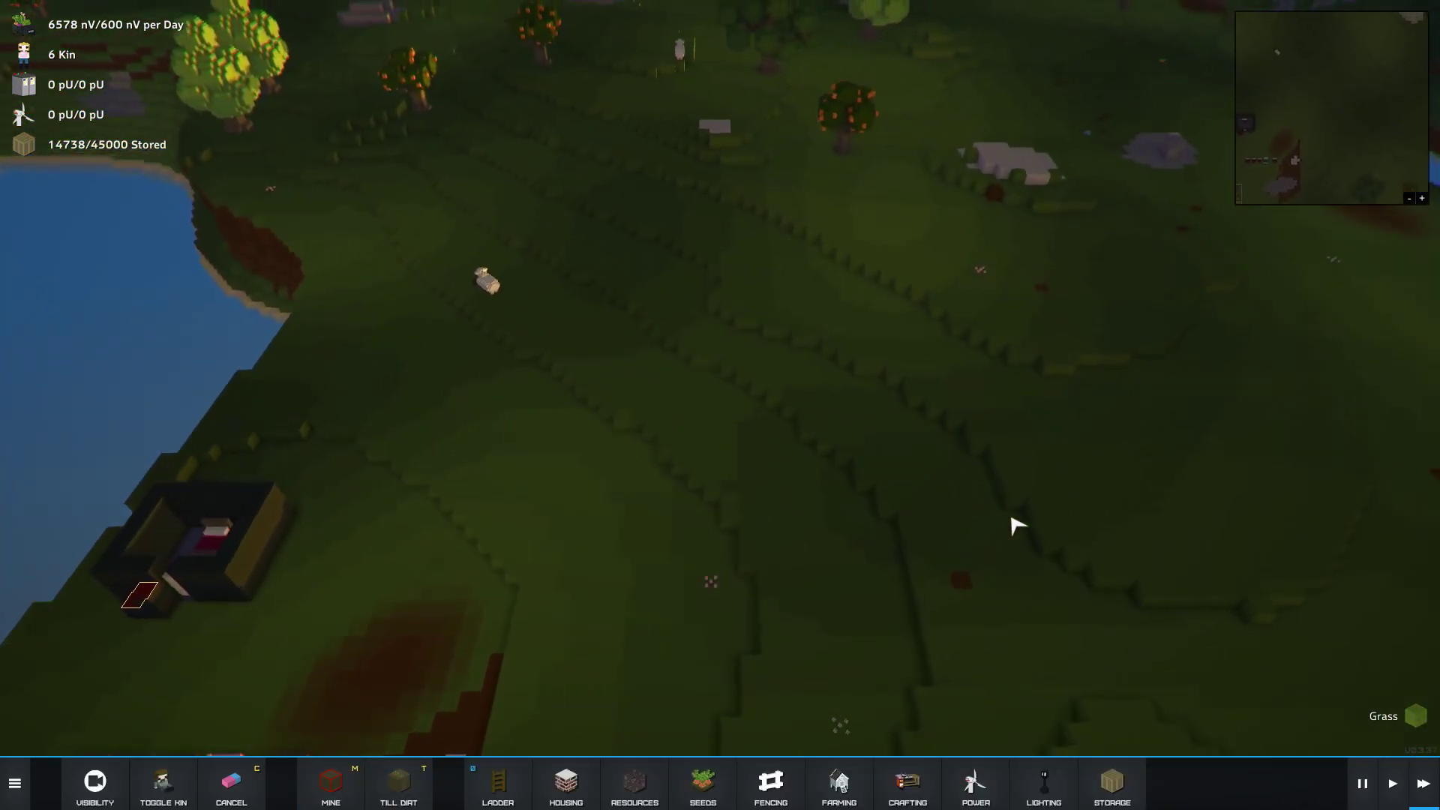
key("w")
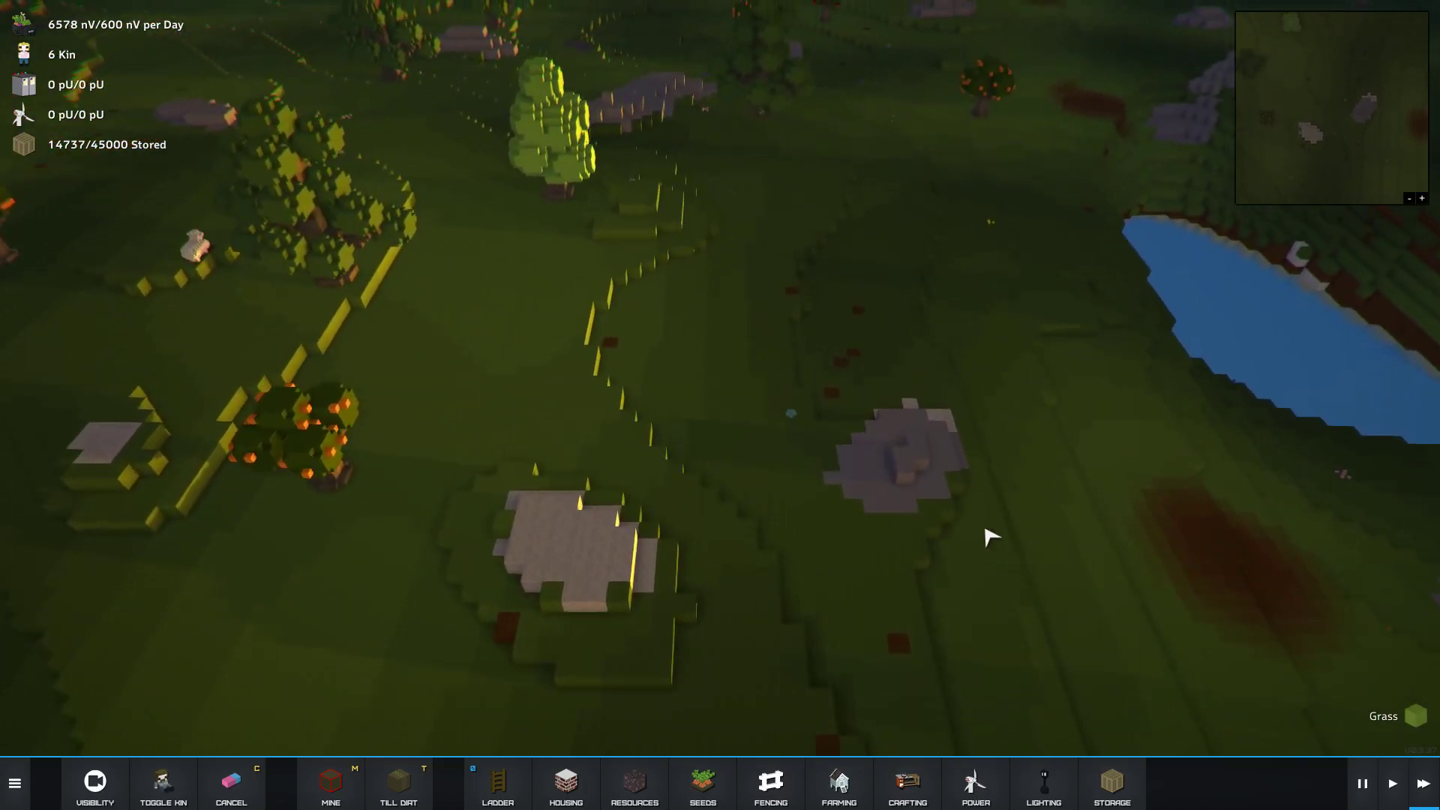
key("w")
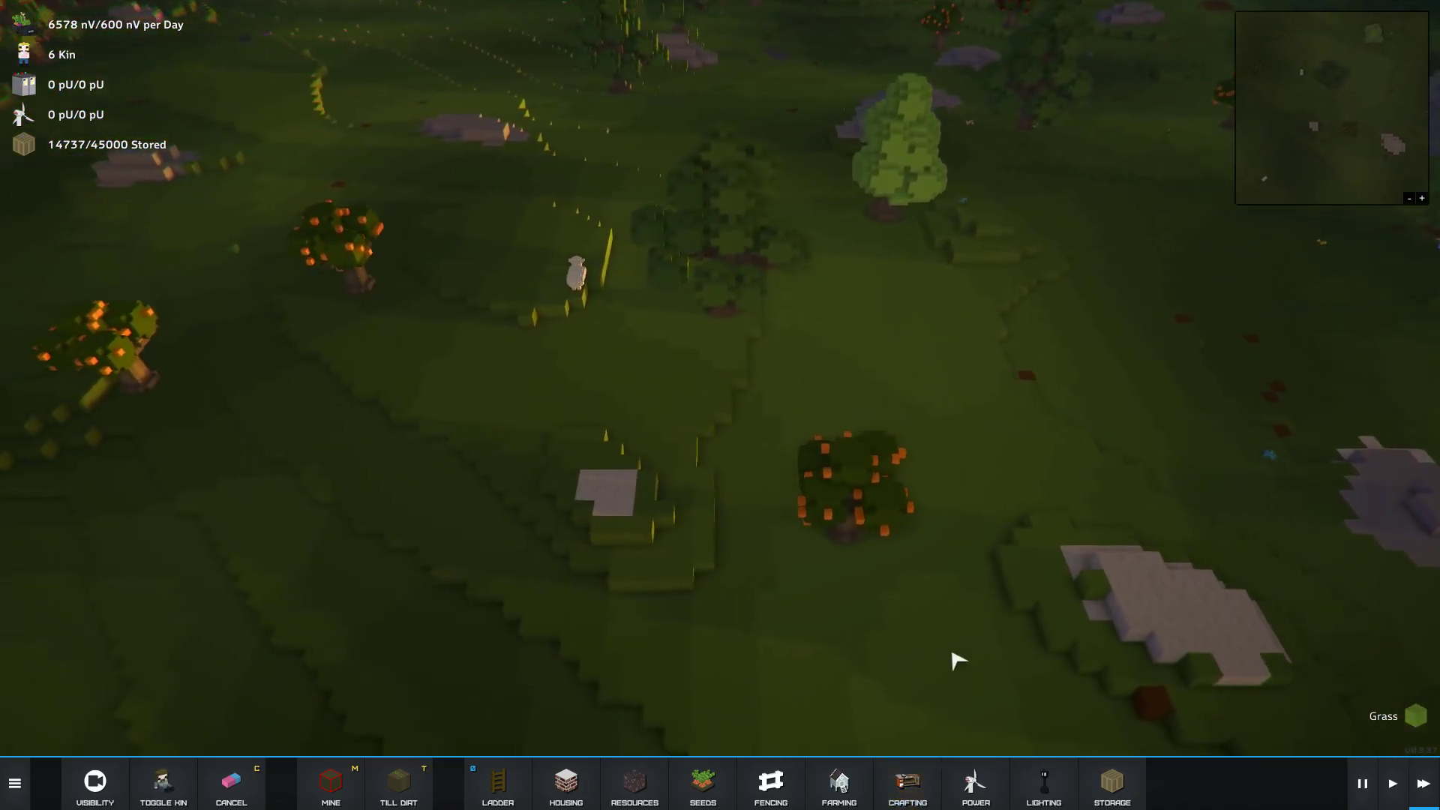
key("a")
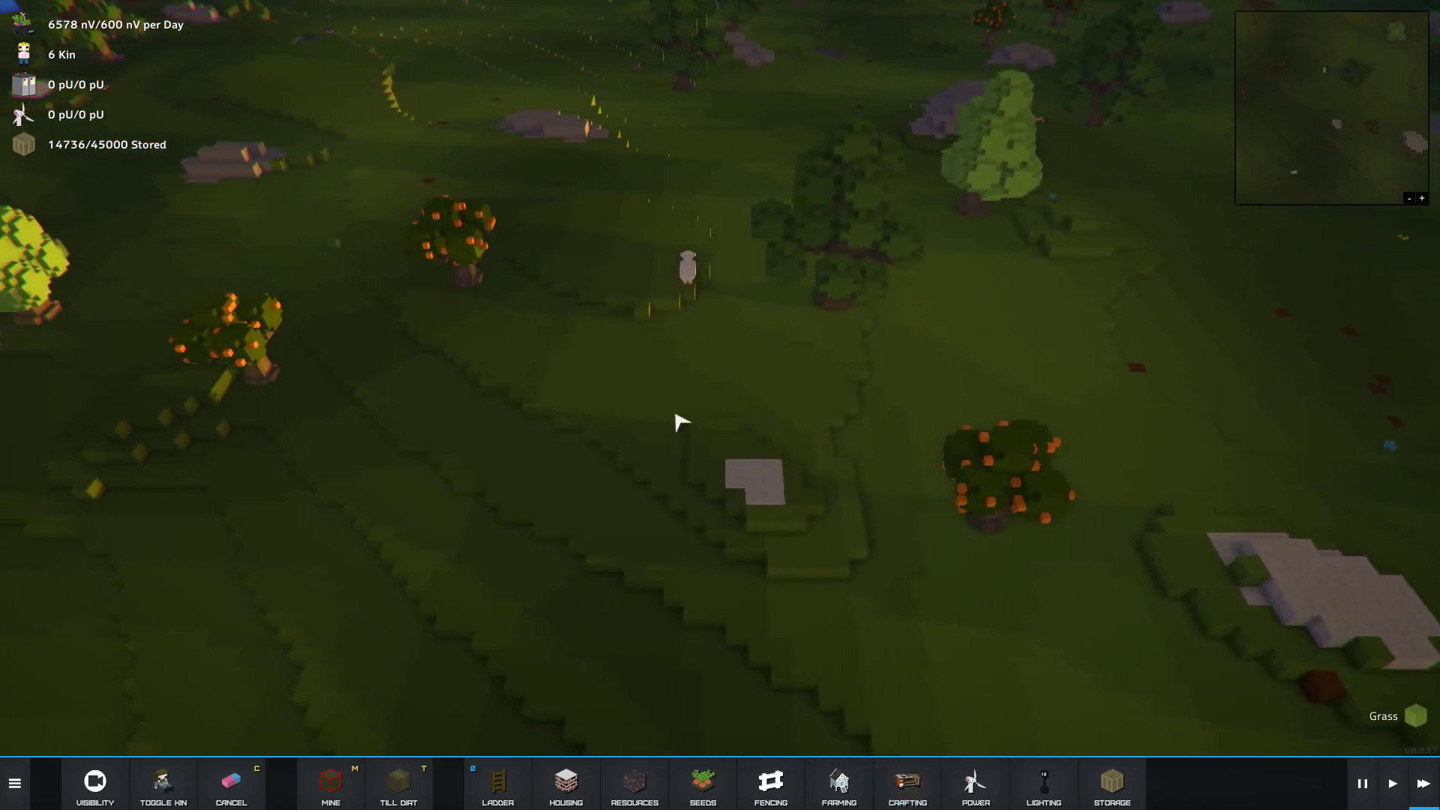
key("a")
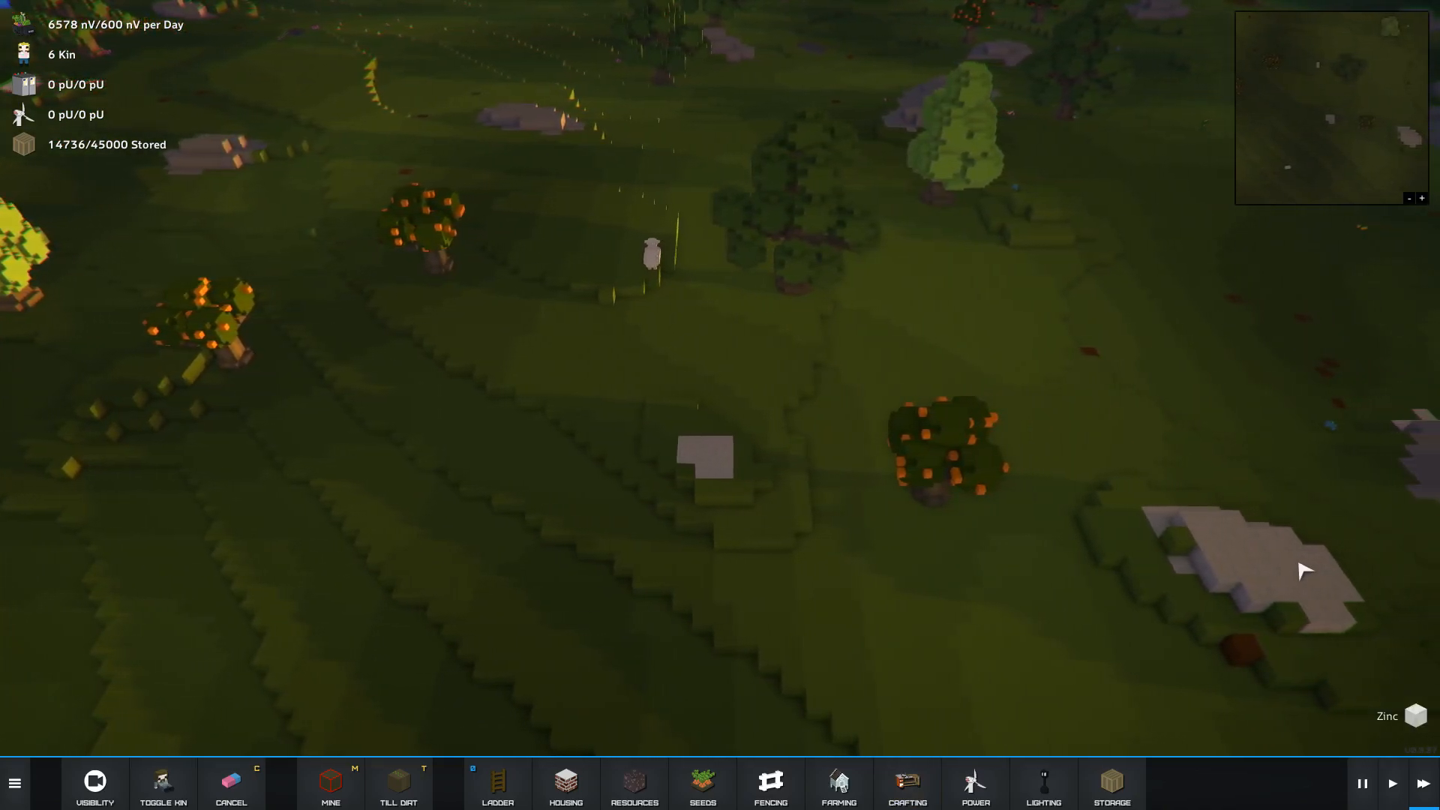
key("d")
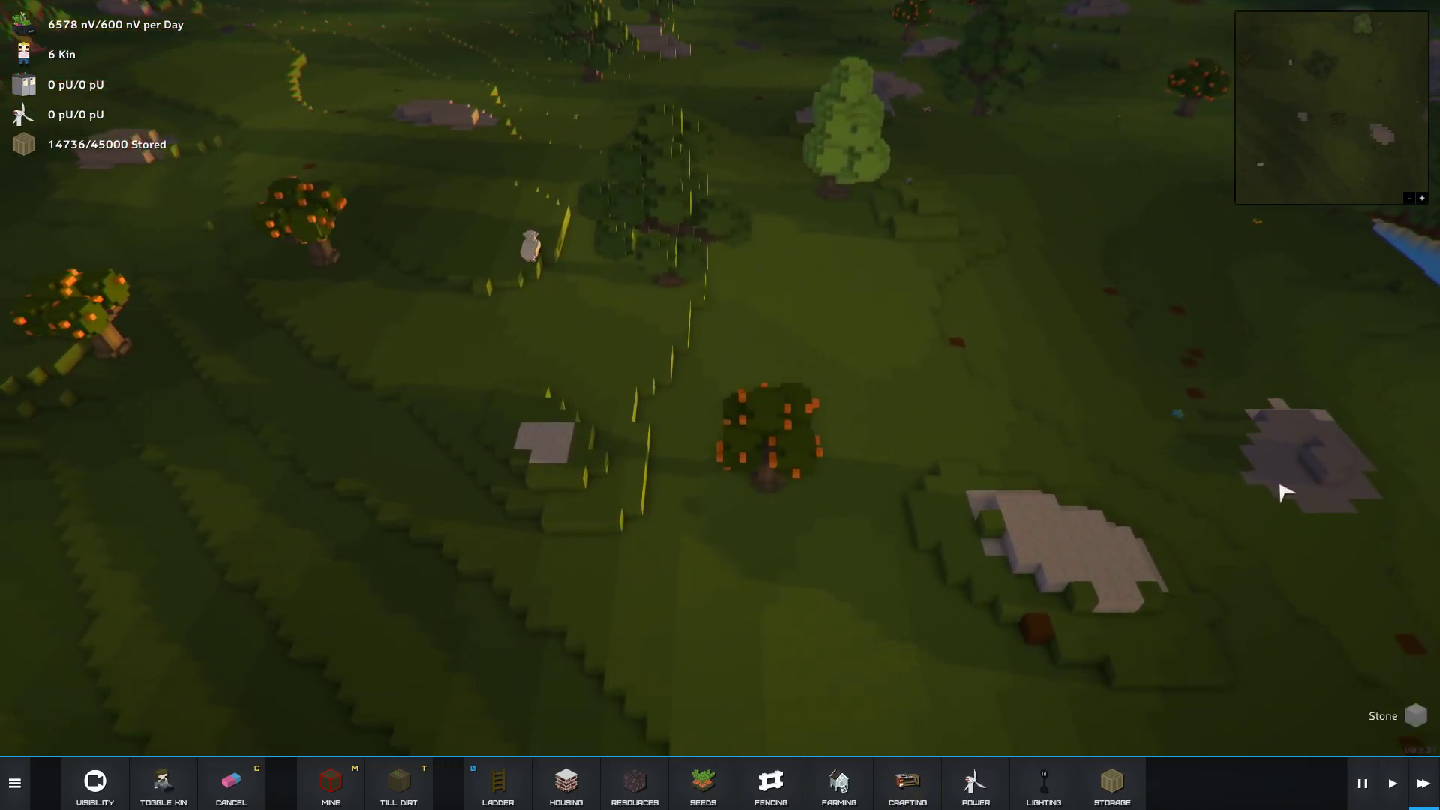
key("a")
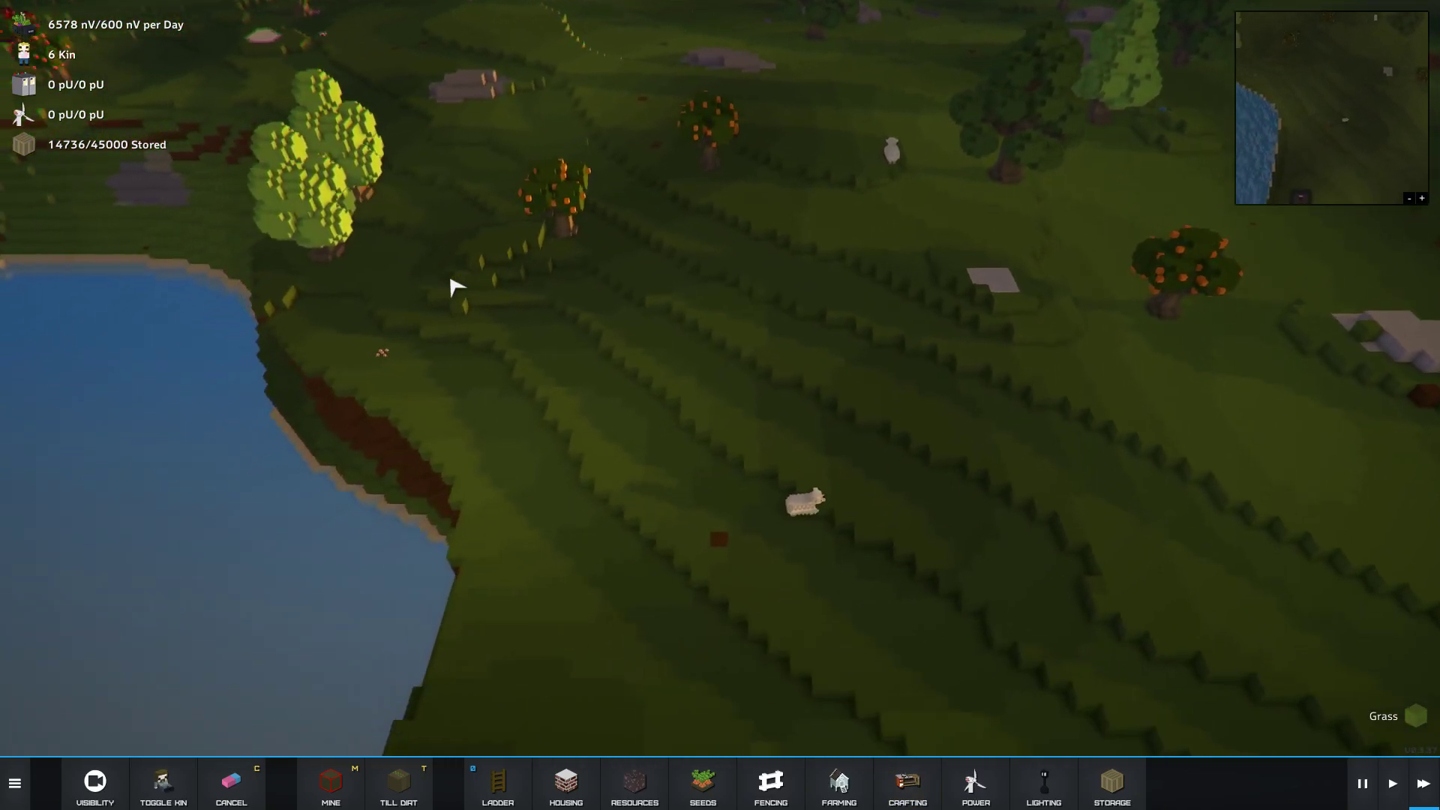
key("q")
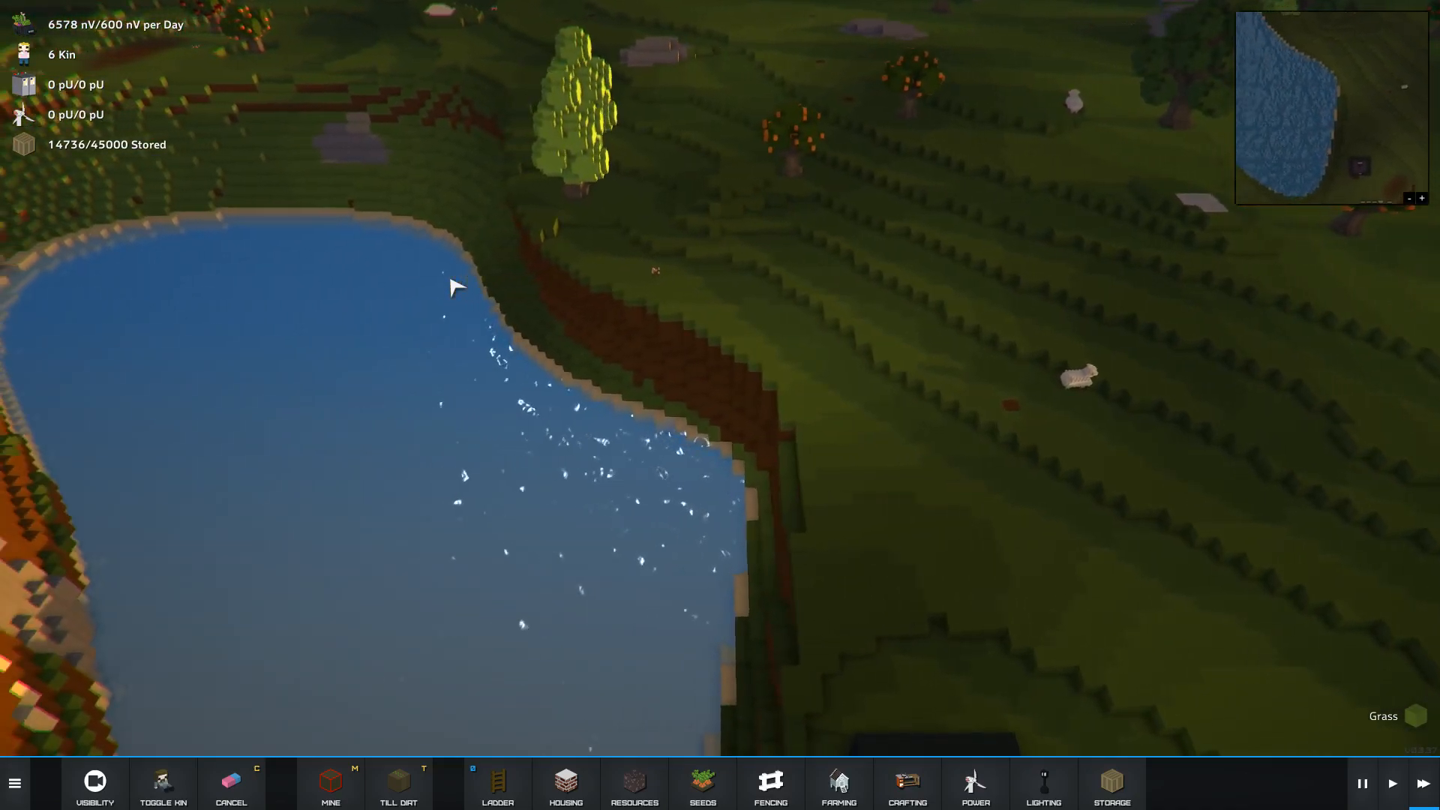
key("e")
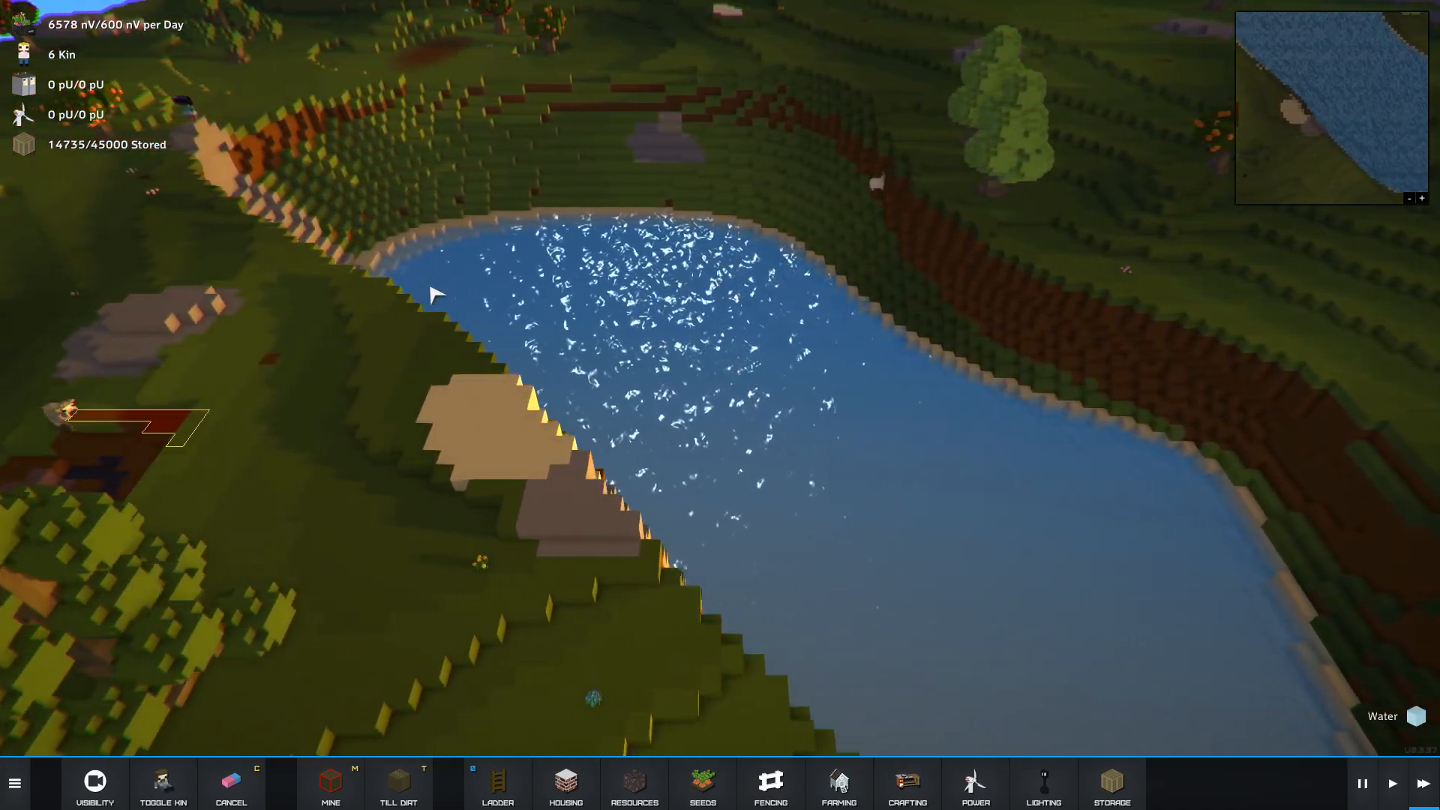
scroll(677, 405, "up", 4)
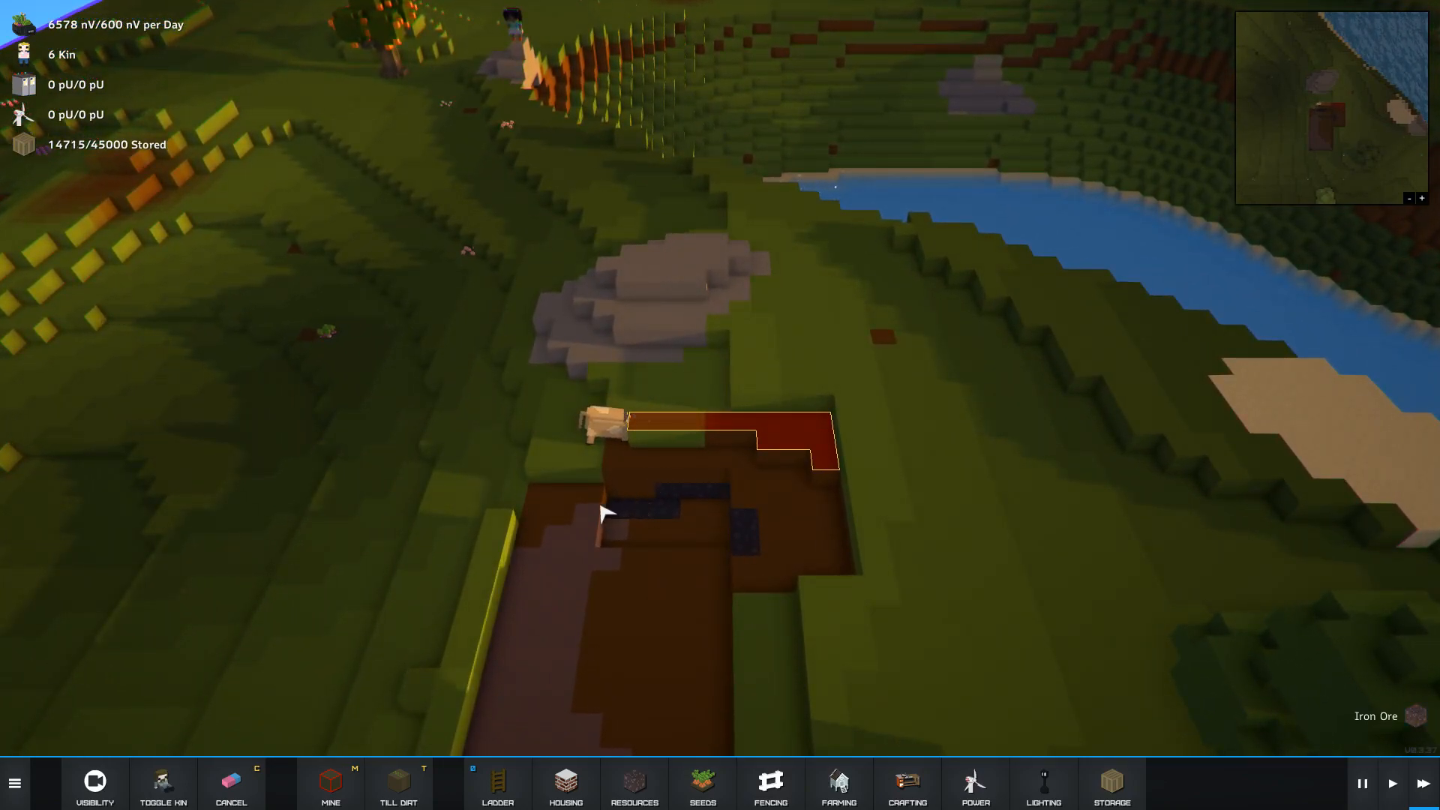
- Mark the square at the left edge of the quarry pit for mining
left_click(363, 793)
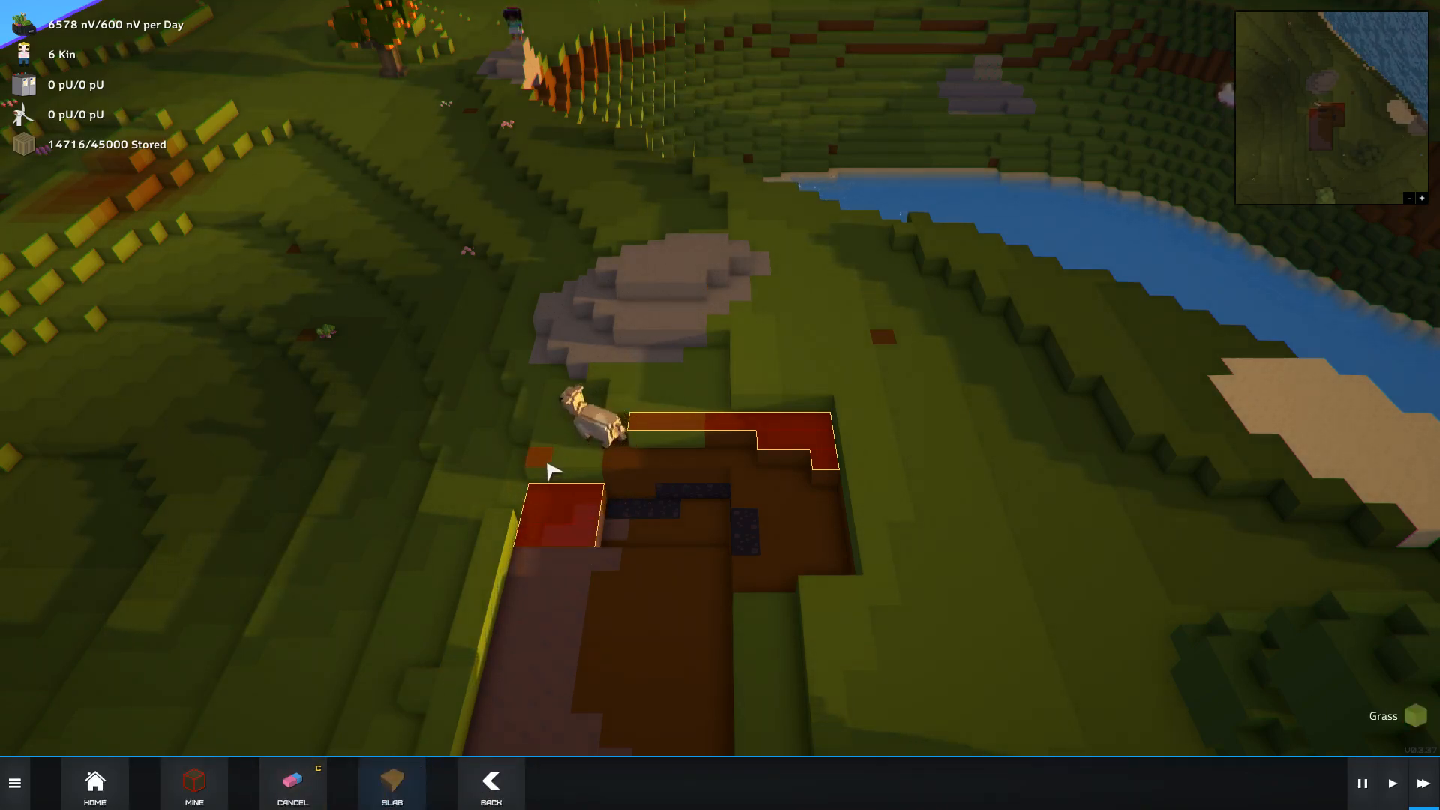
mouse_move(549, 470)
left_mouse_down()
mouse_move(725, 739)
mouse_move(848, 482)
mouse_move(726, 566)
mouse_move(810, 554)
left_mouse_up()
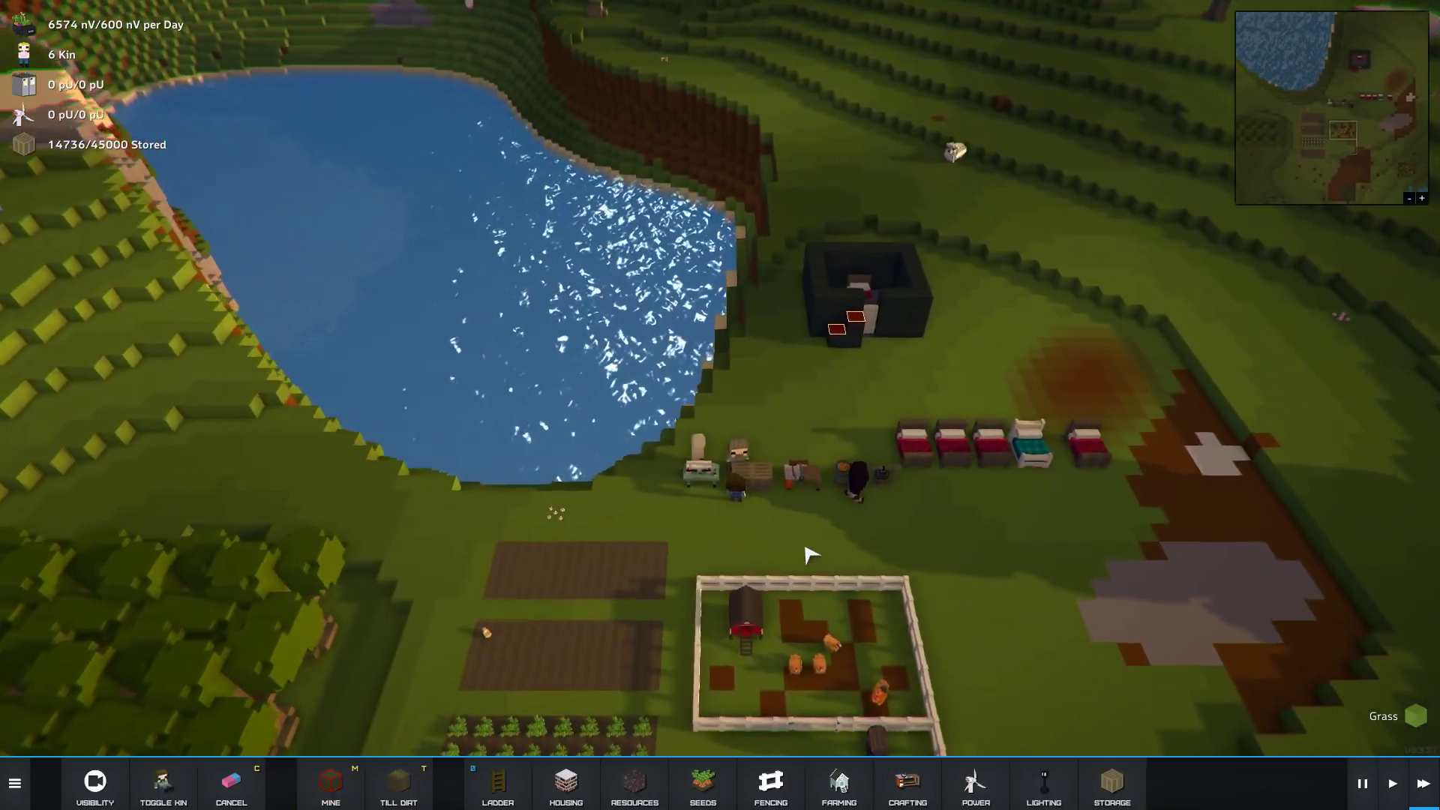
scroll(810, 554, "up", 2)
- Inspect the crafting bench and its queue of fences, then close it
left_click(752, 509)
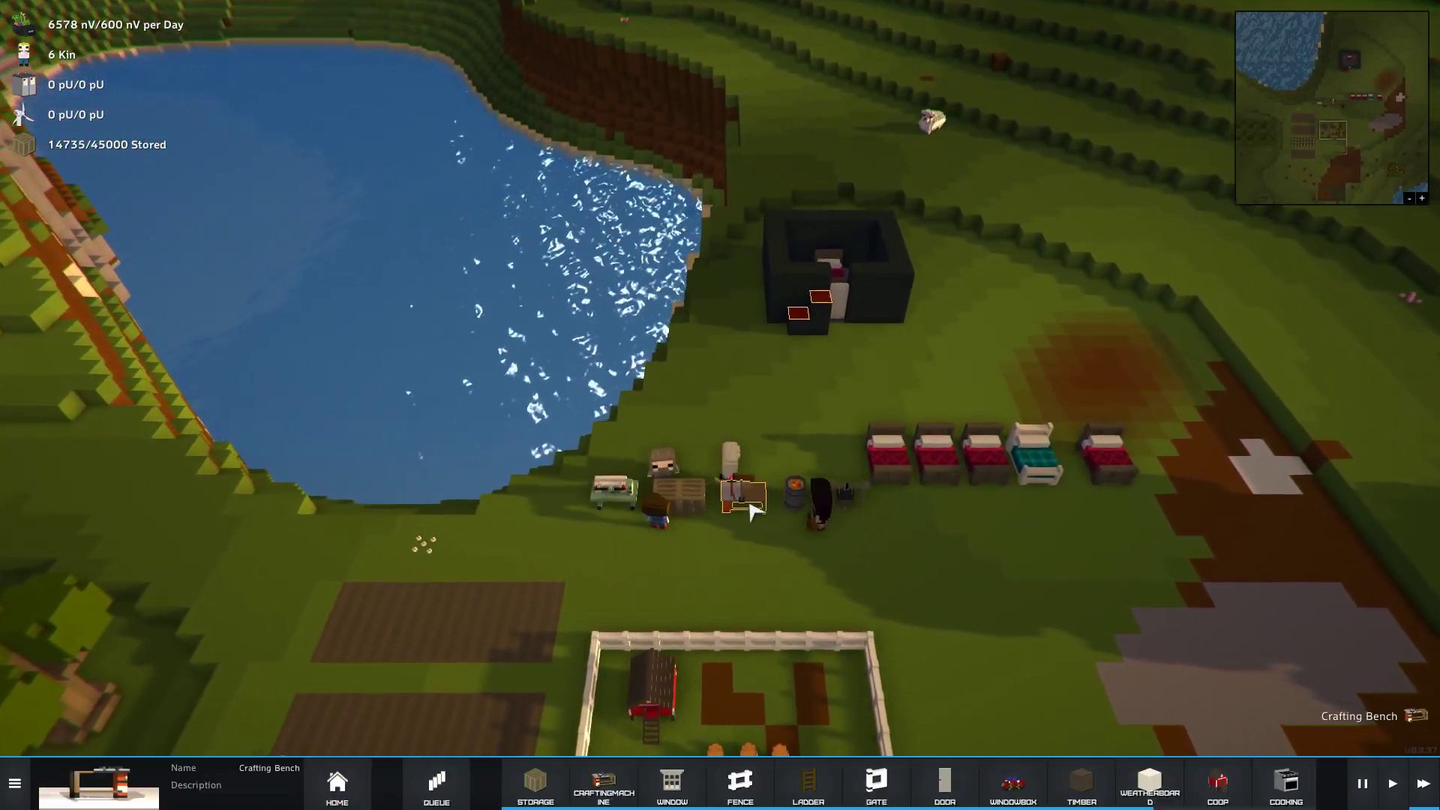
right_click(982, 604)
scroll(968, 586, "down", 3)
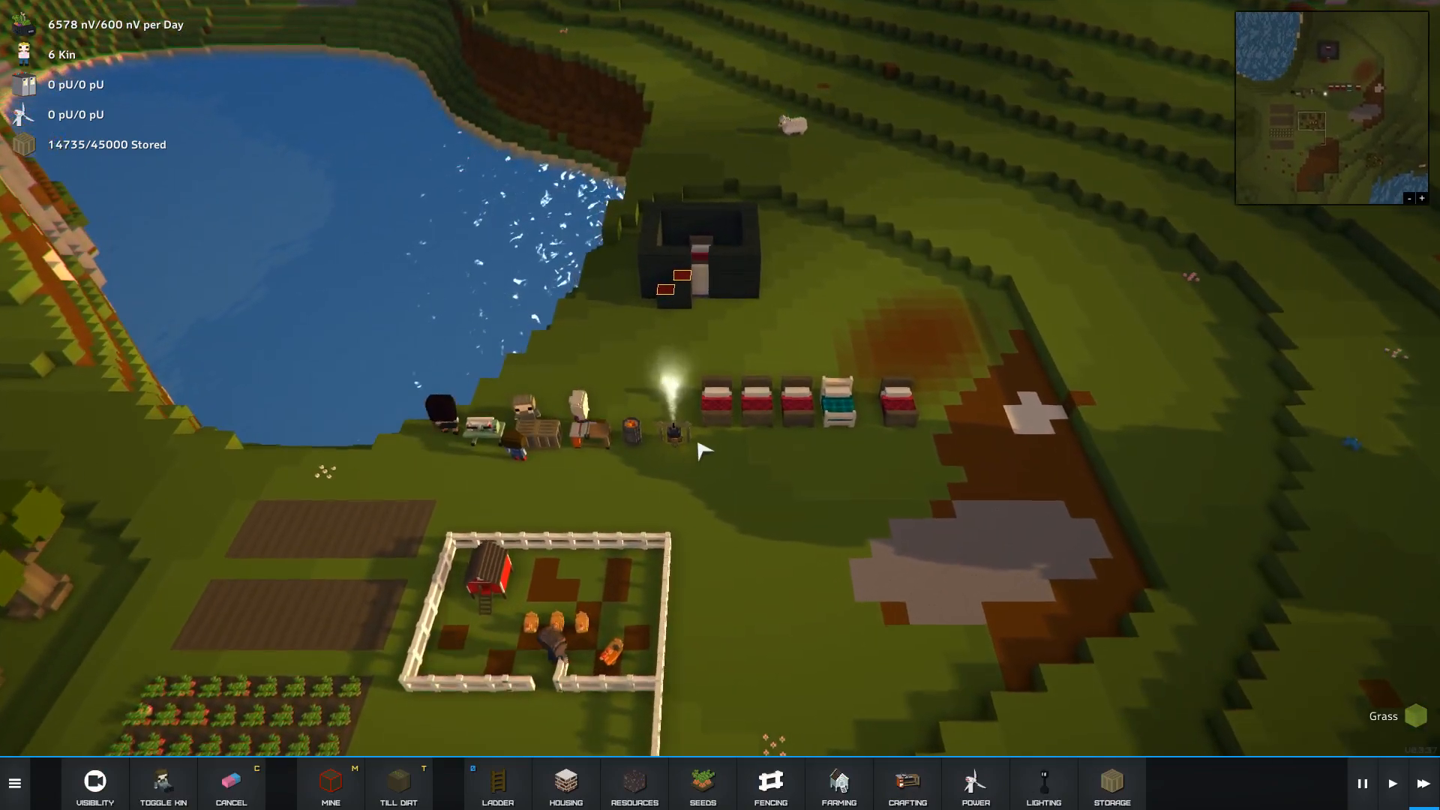
left_click(604, 445)
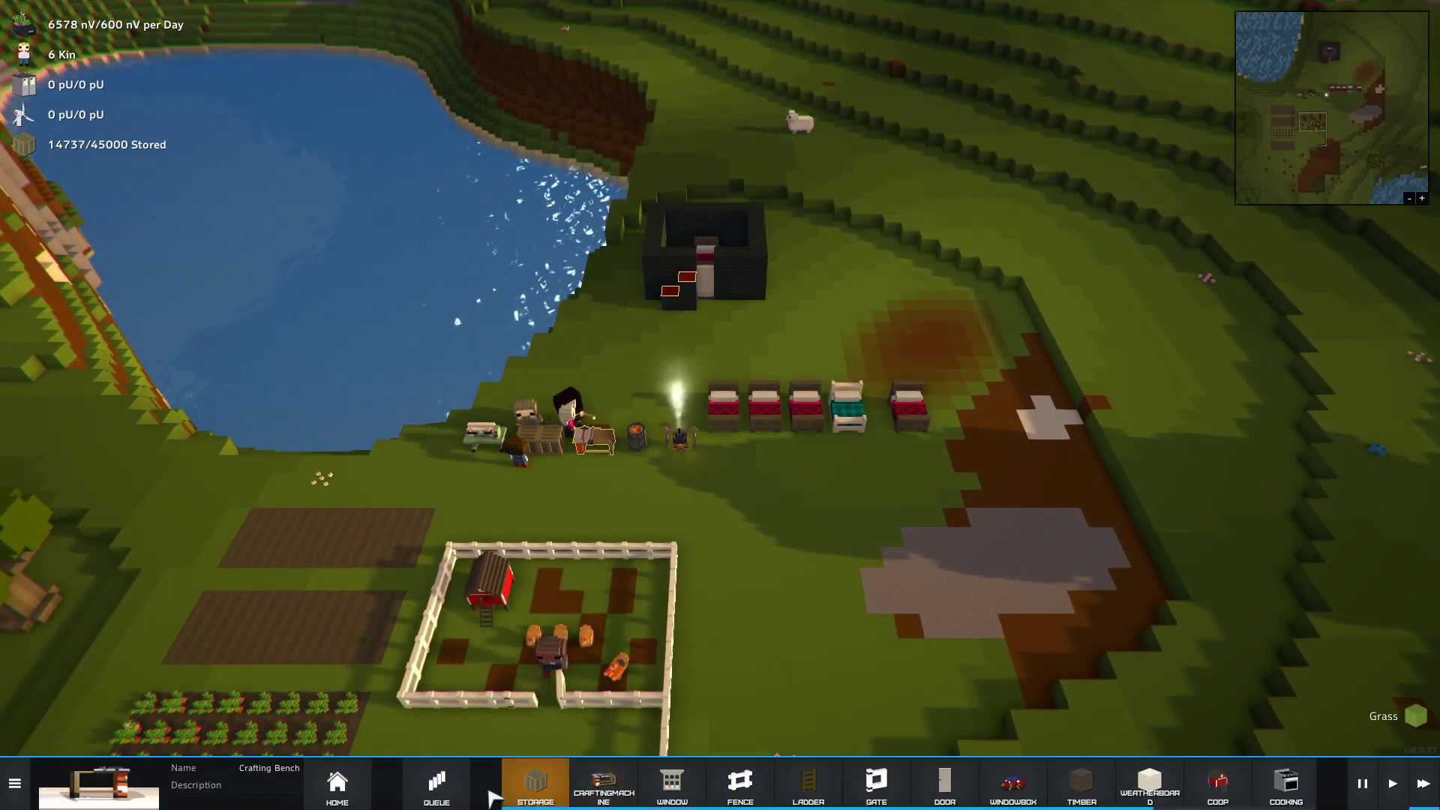
left_click(437, 785)
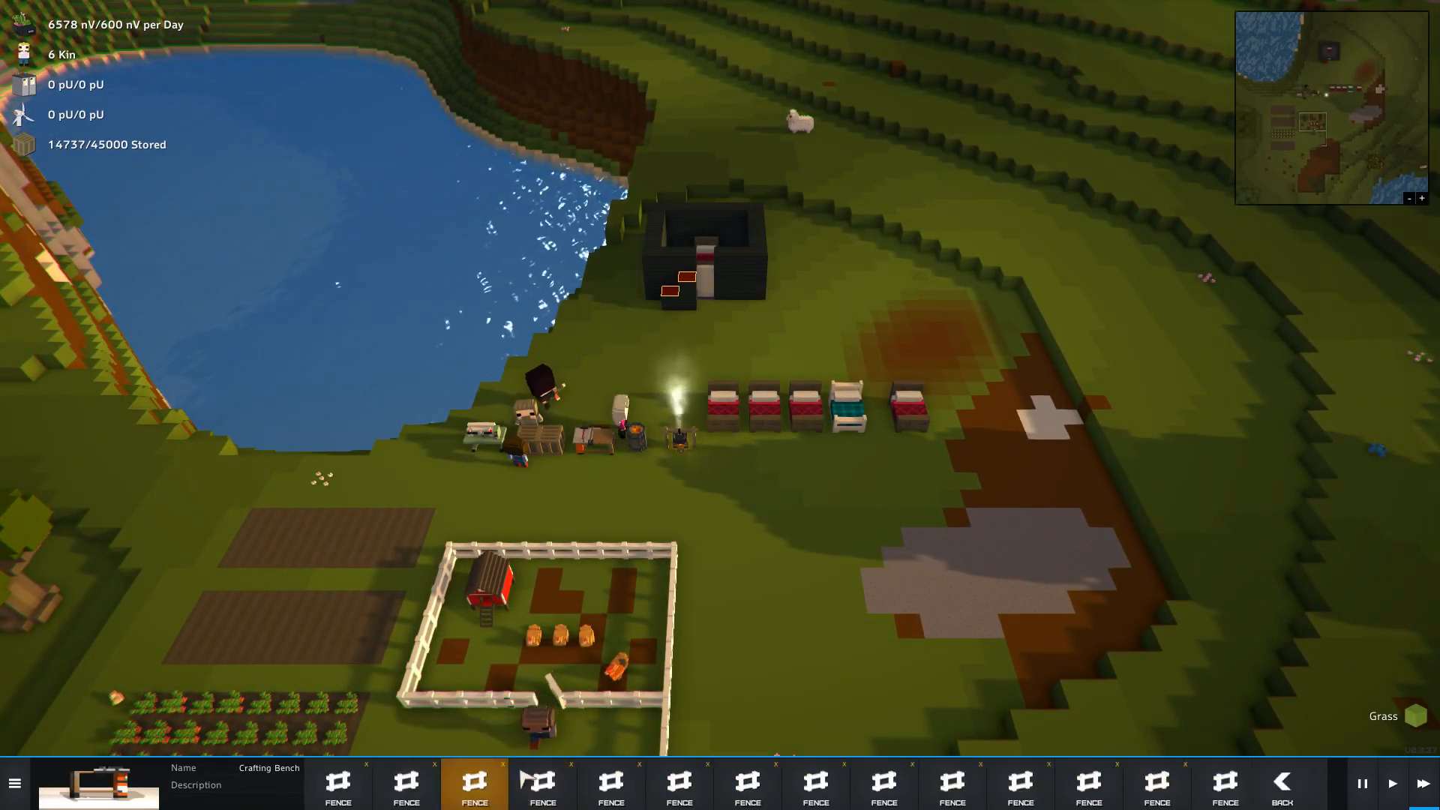
right_click(905, 525)
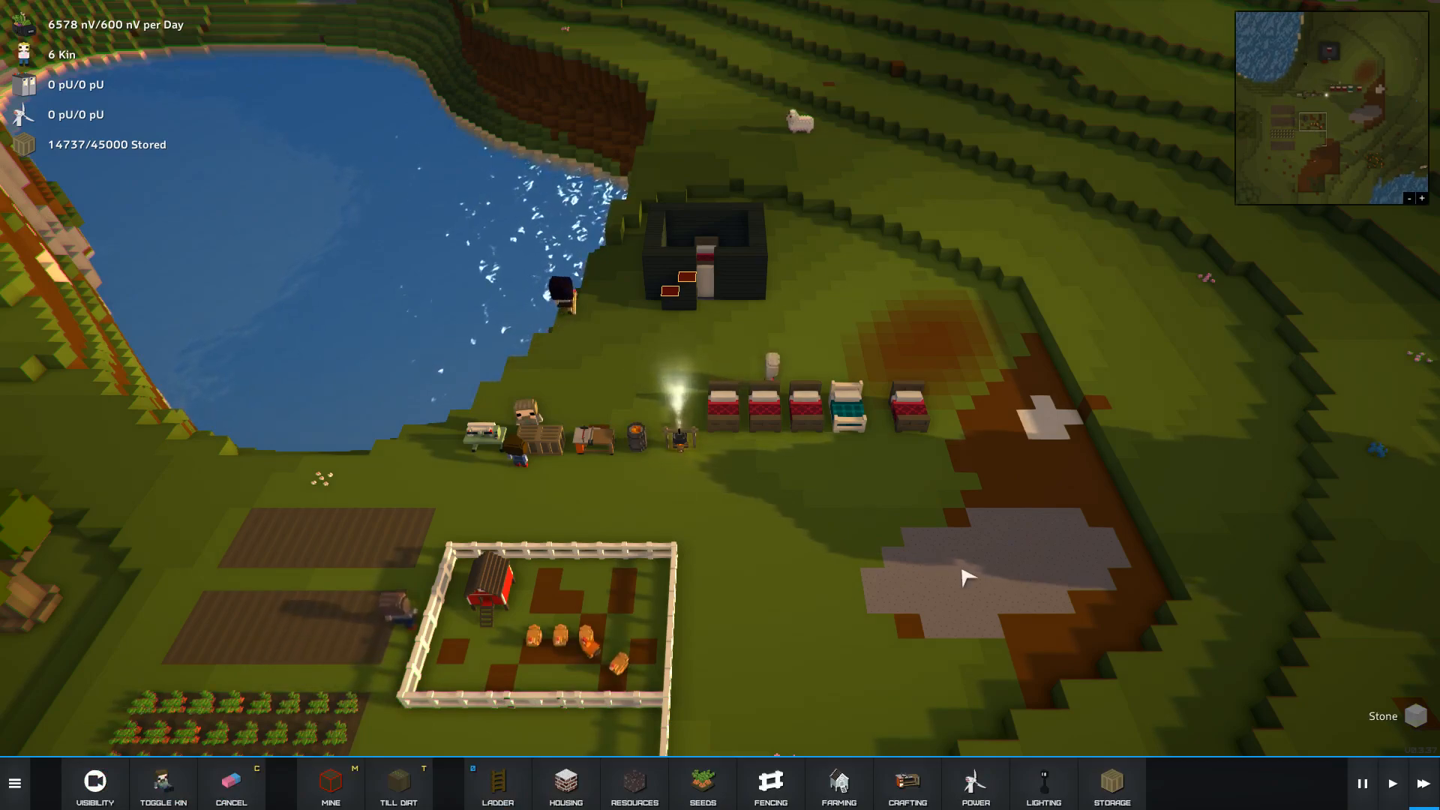
scroll(1088, 367, "down", 3)
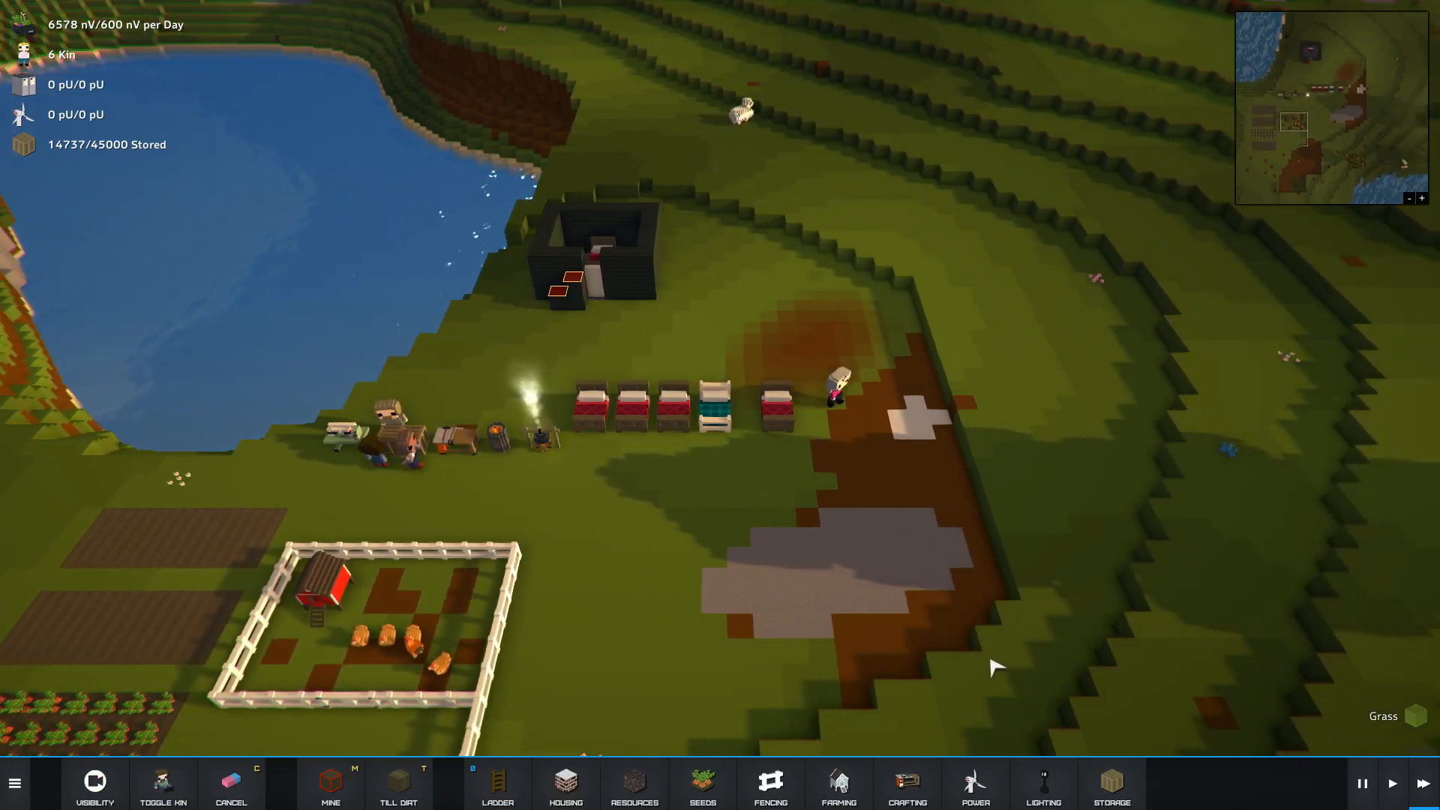
scroll(1013, 506, "down", 3)
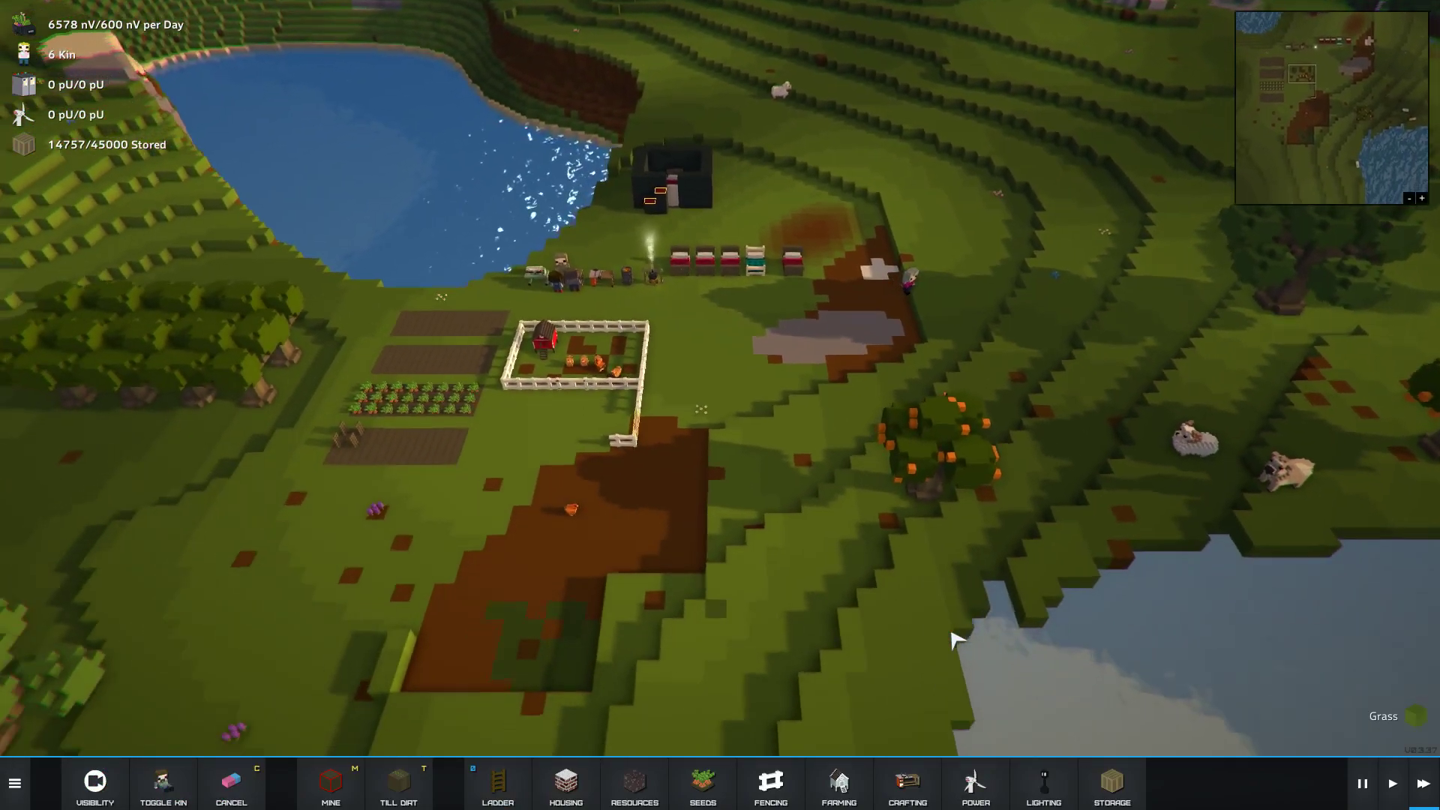
- Orbit over the settlement and select the rooster on the dirt field to show its stats
left_click_drag(954, 642, 916, 594)
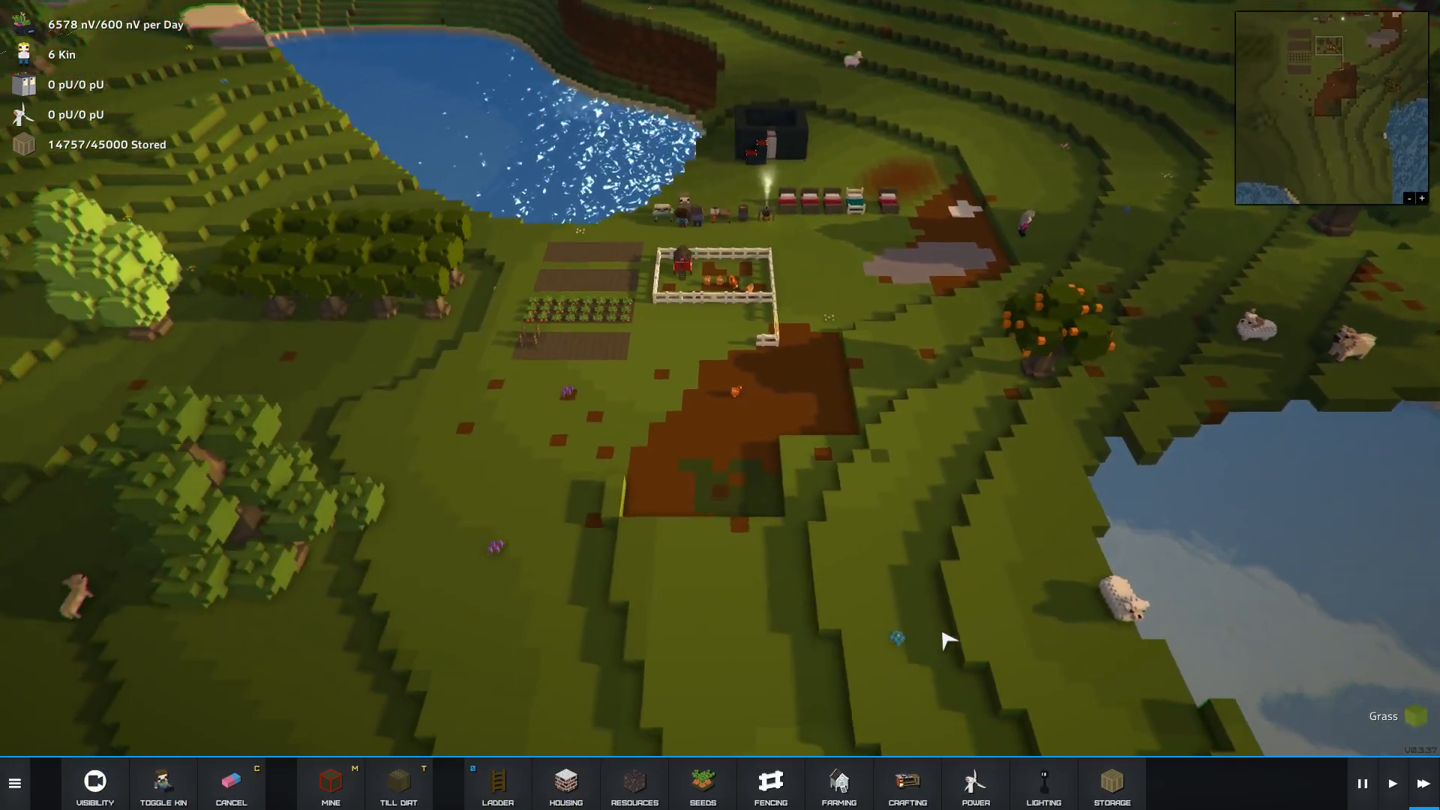
scroll(917, 594, "up", 3)
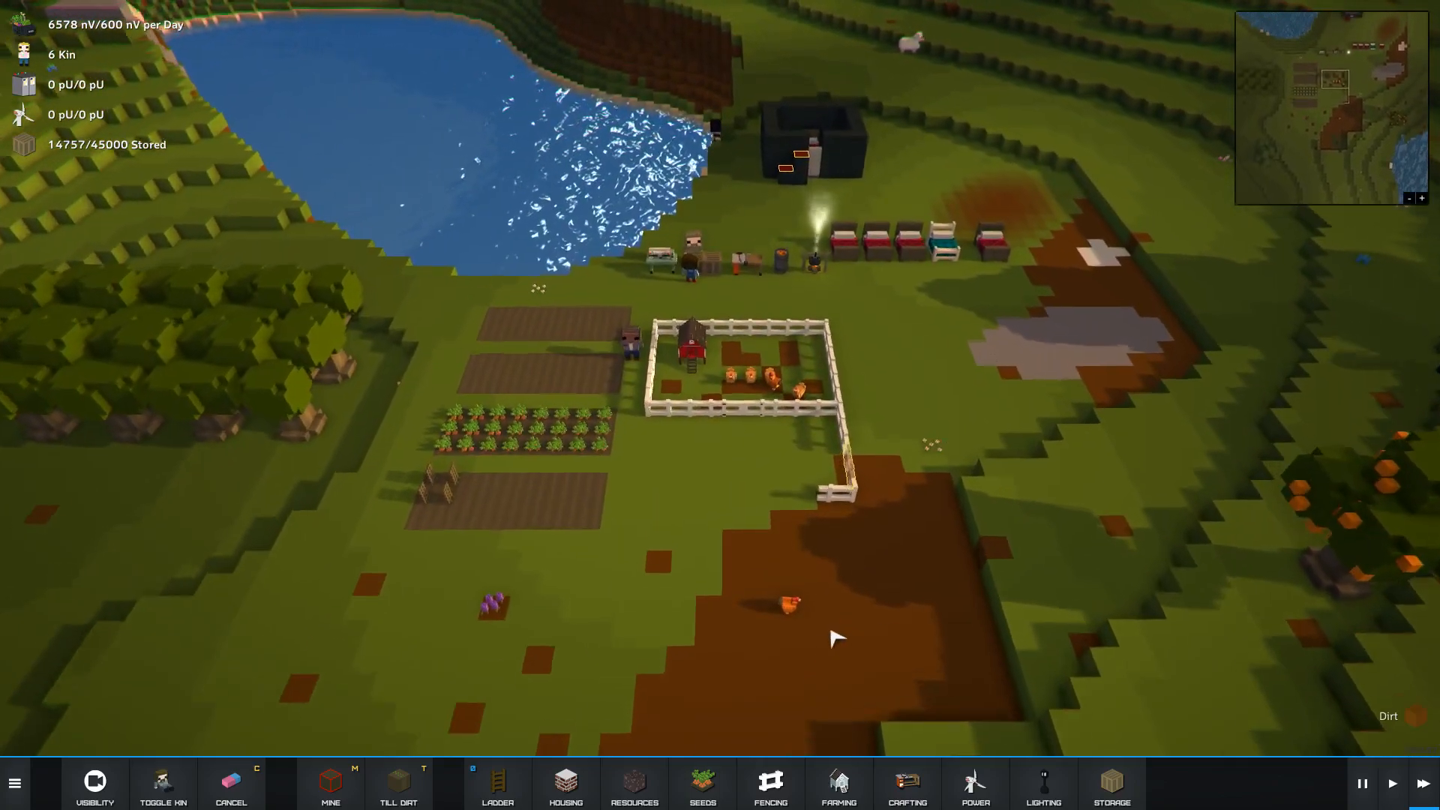
left_click(795, 661)
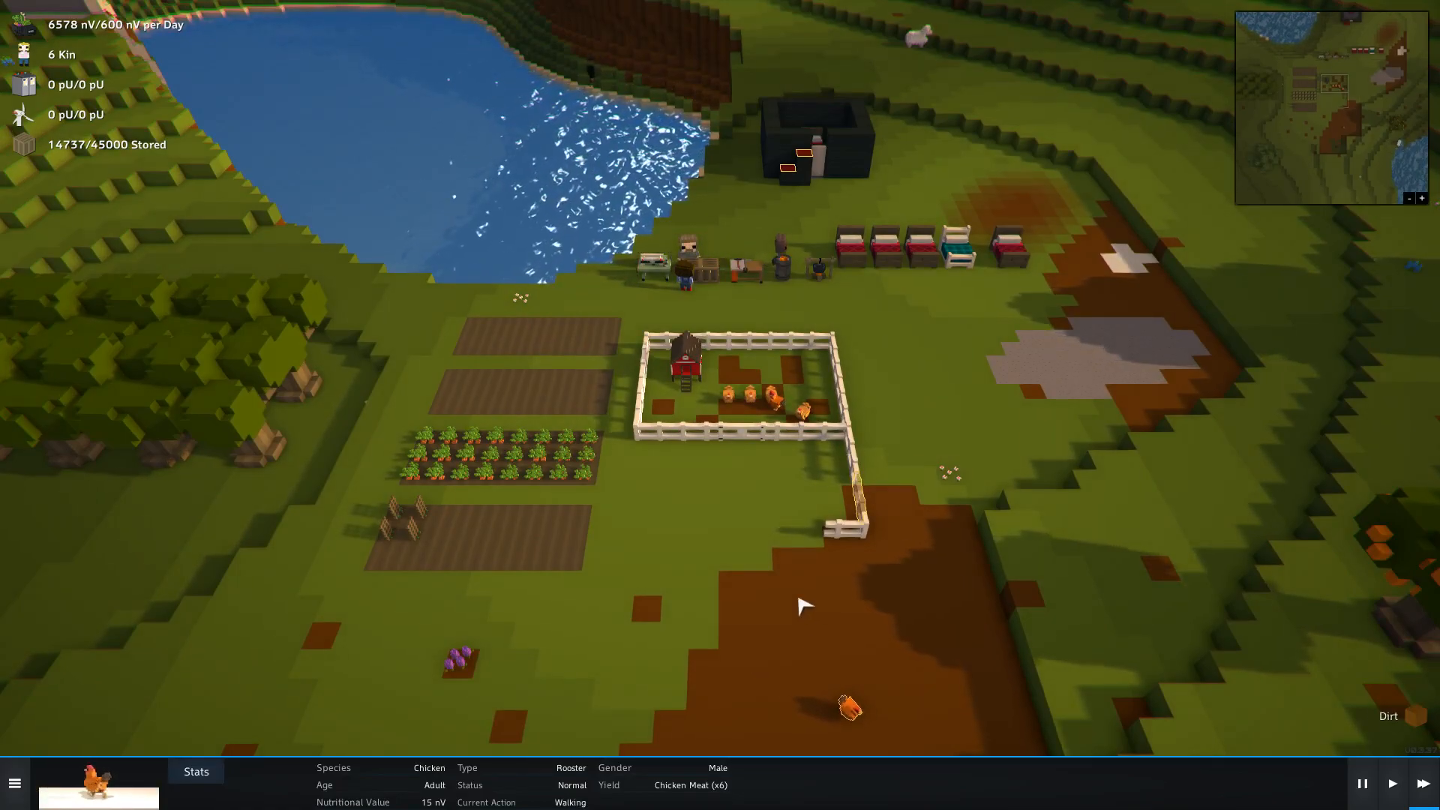
mouse_move(804, 606)
left_mouse_down()
mouse_move(834, 592)
mouse_move(840, 553)
mouse_move(801, 600)
mouse_move(896, 498)
left_mouse_up()
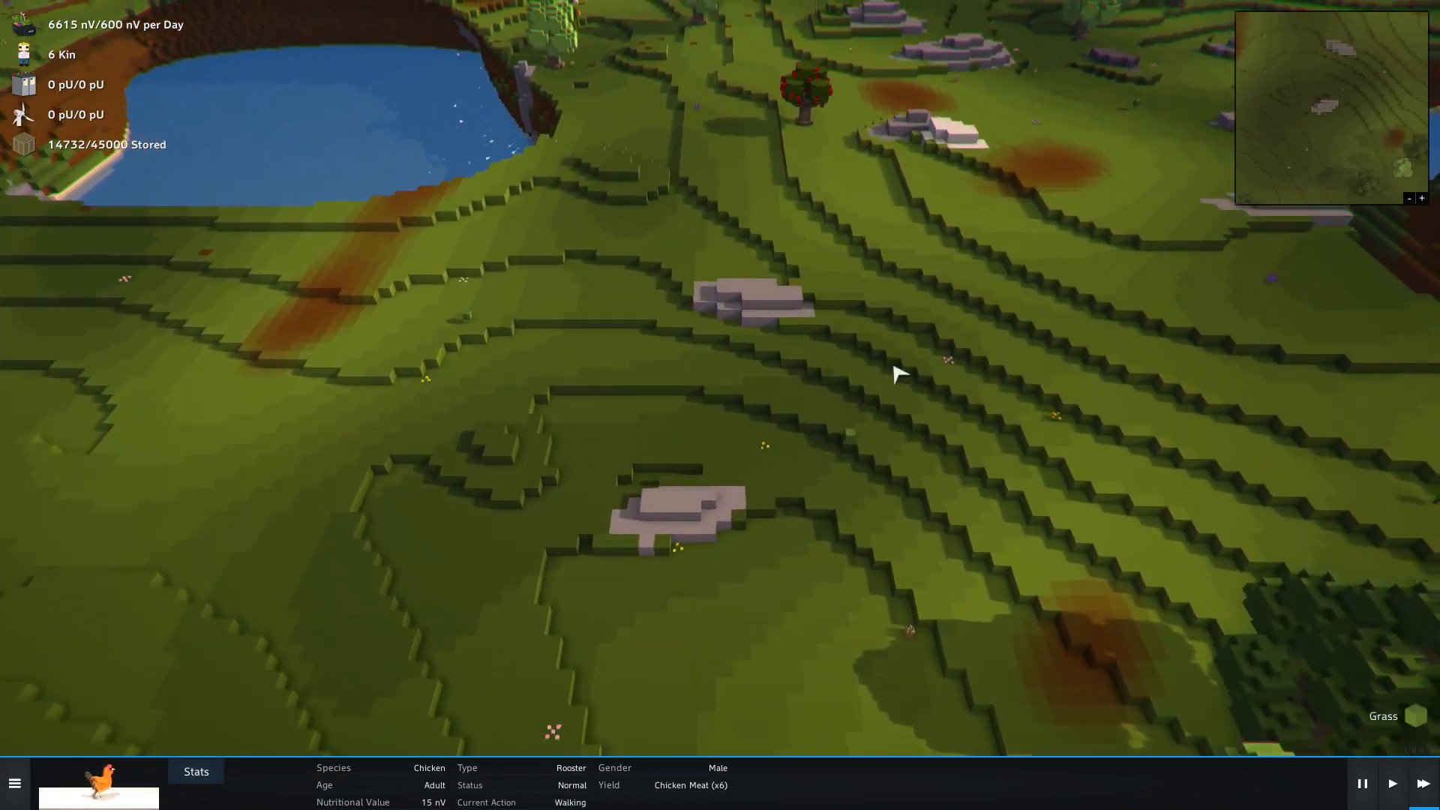
mouse_move(886, 382)
left_mouse_down()
mouse_move(652, 472)
mouse_move(596, 338)
mouse_move(572, 338)
mouse_move(833, 434)
left_mouse_up()
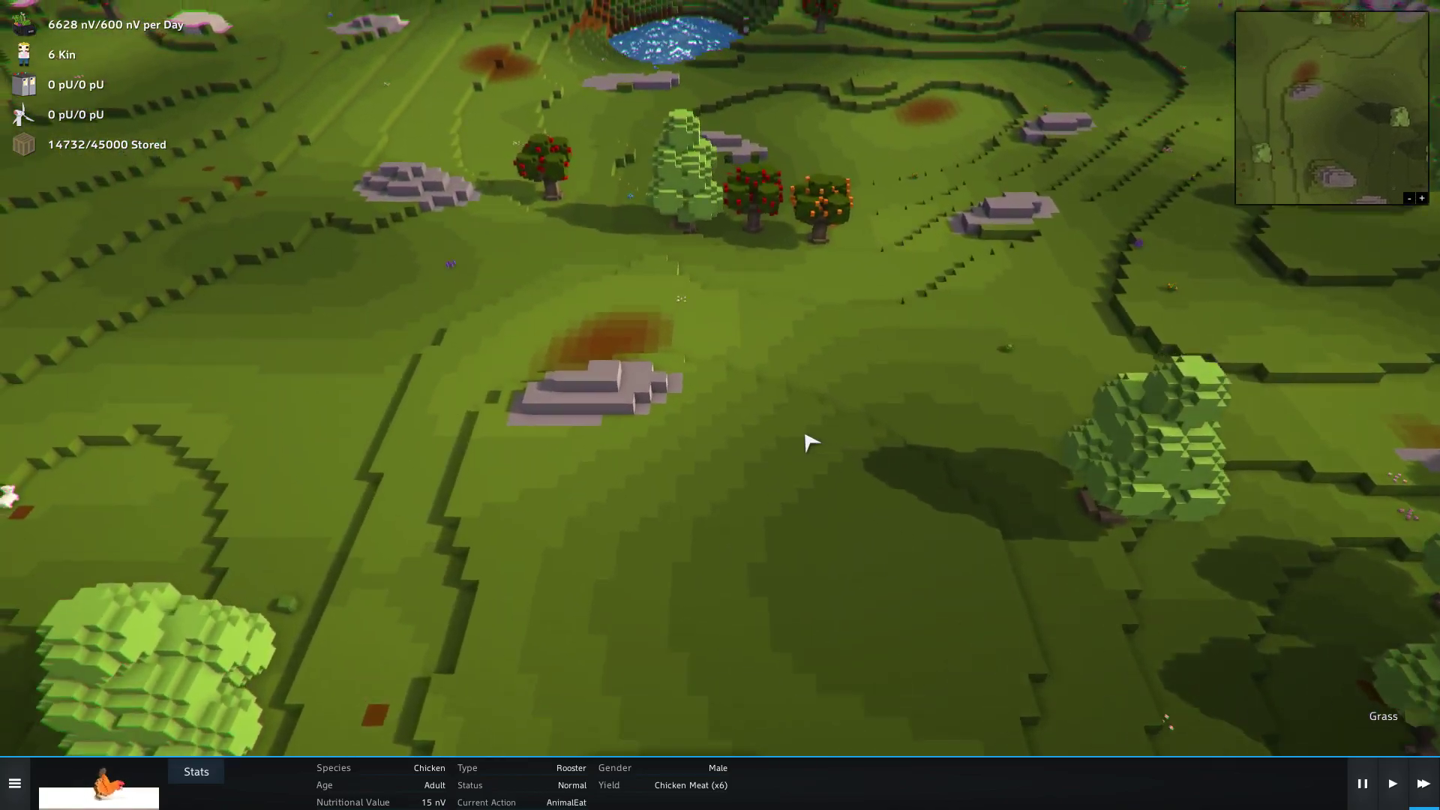
mouse_move(808, 442)
left_mouse_down()
mouse_move(763, 447)
mouse_move(567, 364)
mouse_move(1121, 579)
left_mouse_up()
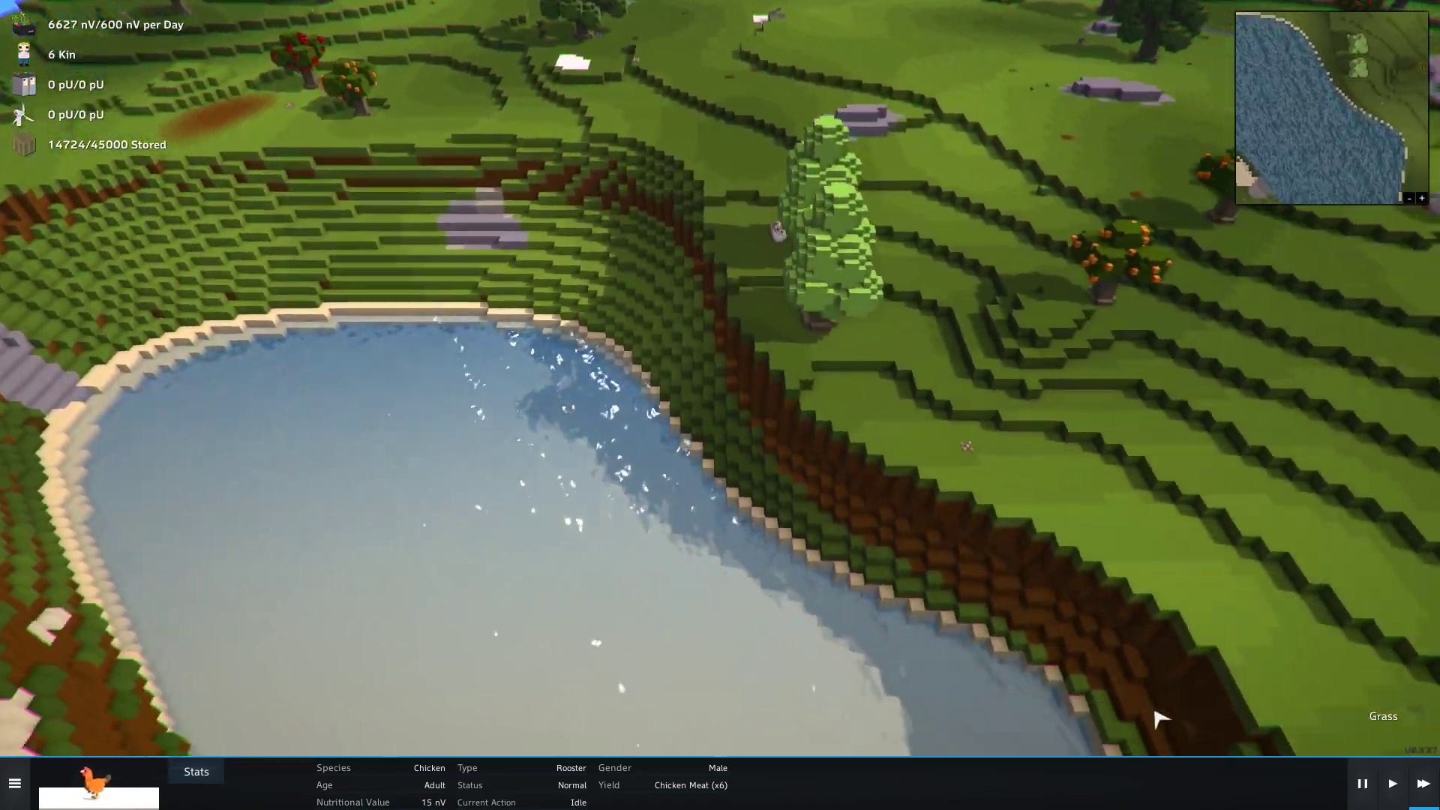
- Dismiss the rooster's details and pan from the mining pit across to the settlement
mouse_move(1159, 717)
left_mouse_down()
mouse_move(1024, 709)
mouse_move(787, 586)
mouse_move(579, 383)
mouse_move(661, 420)
mouse_move(743, 596)
mouse_move(726, 632)
left_mouse_up()
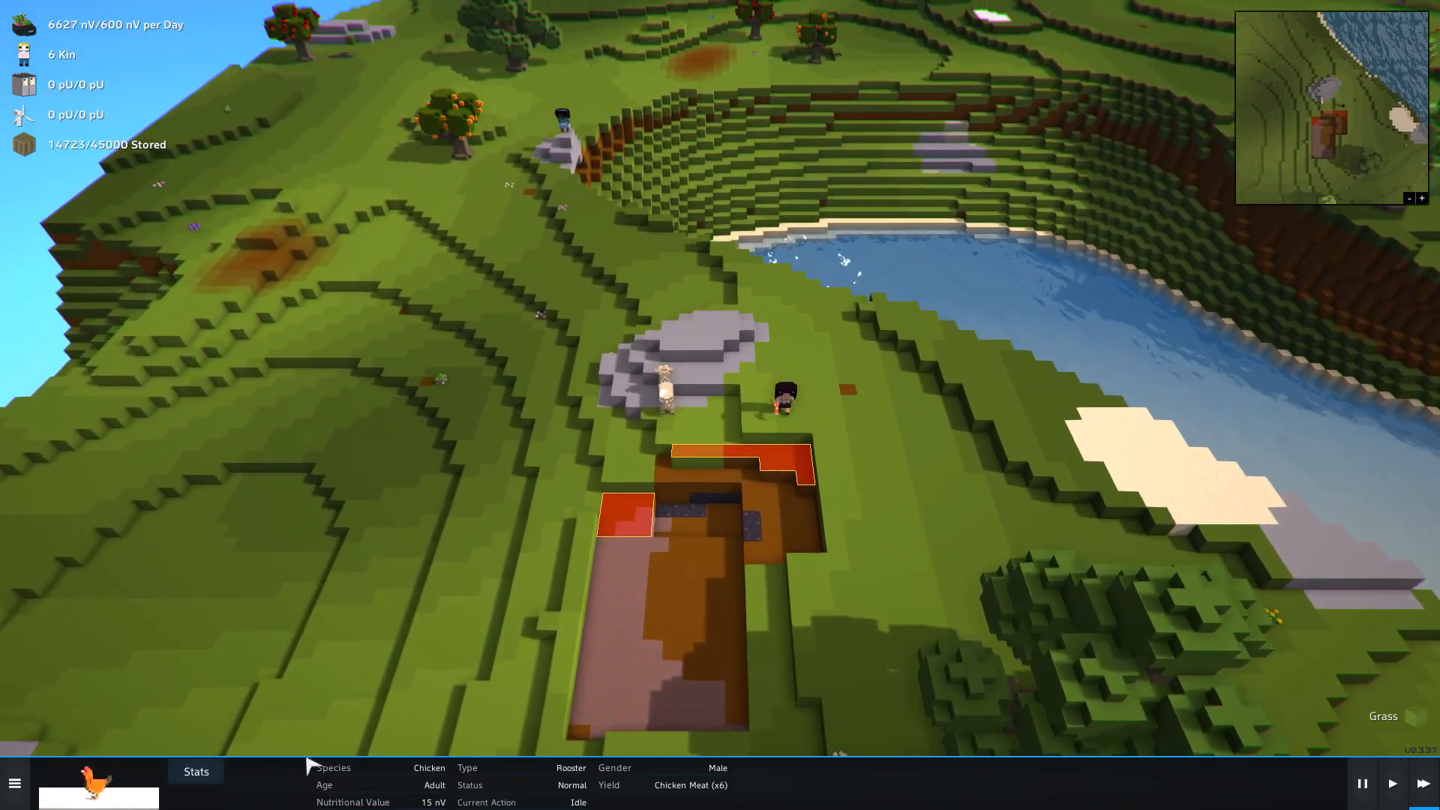
left_click(833, 492)
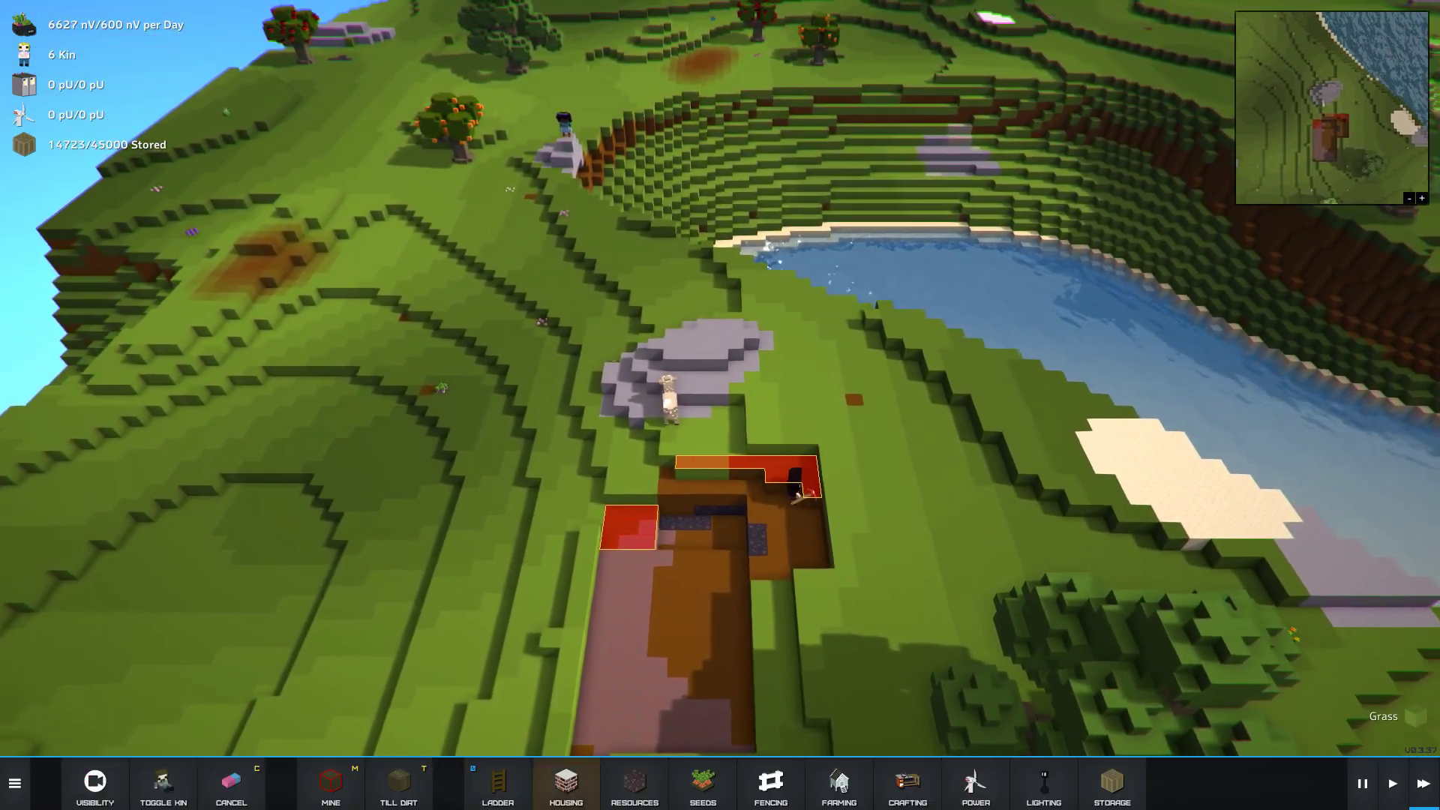
left_click_drag(803, 492, 1319, 776)
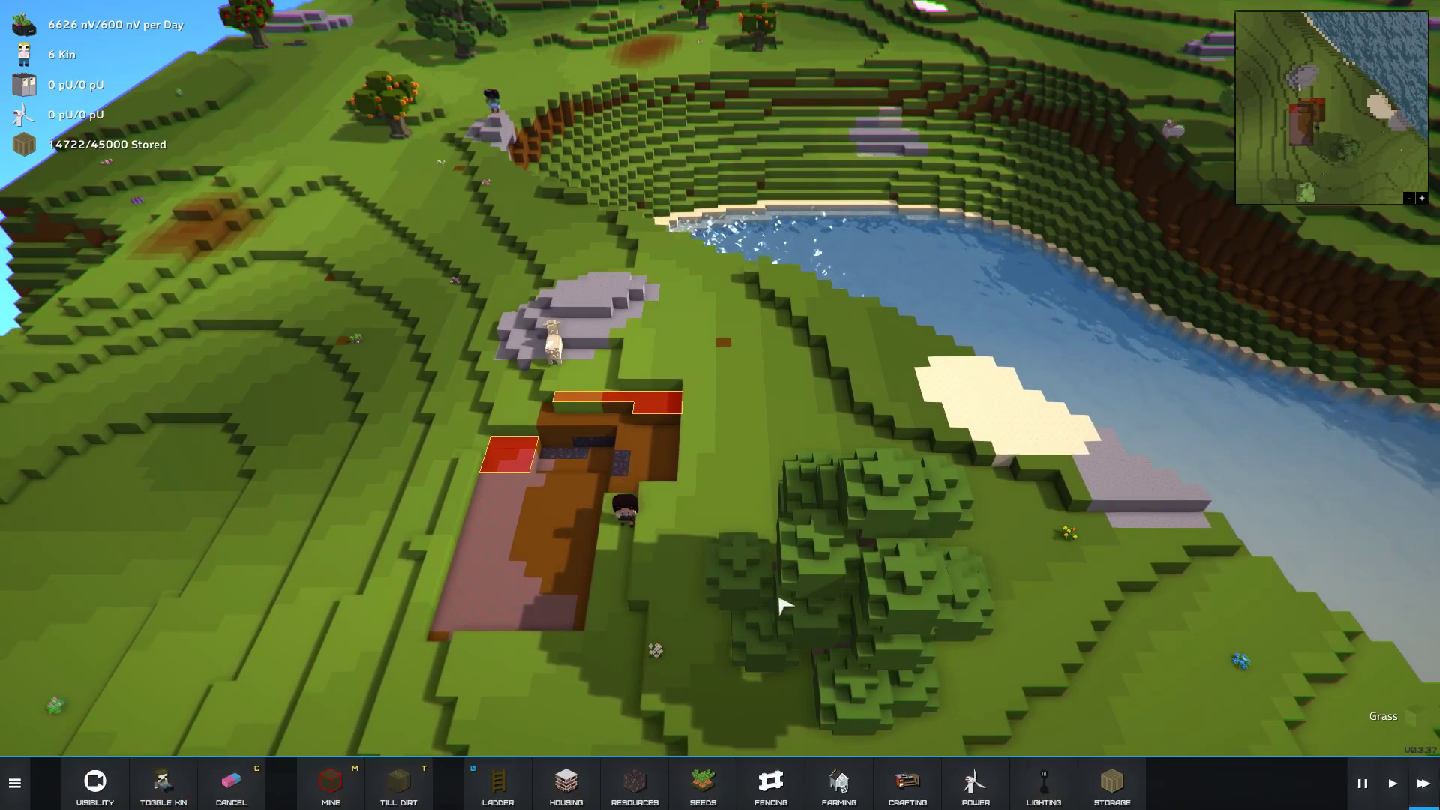
left_click_drag(785, 607, 668, 612)
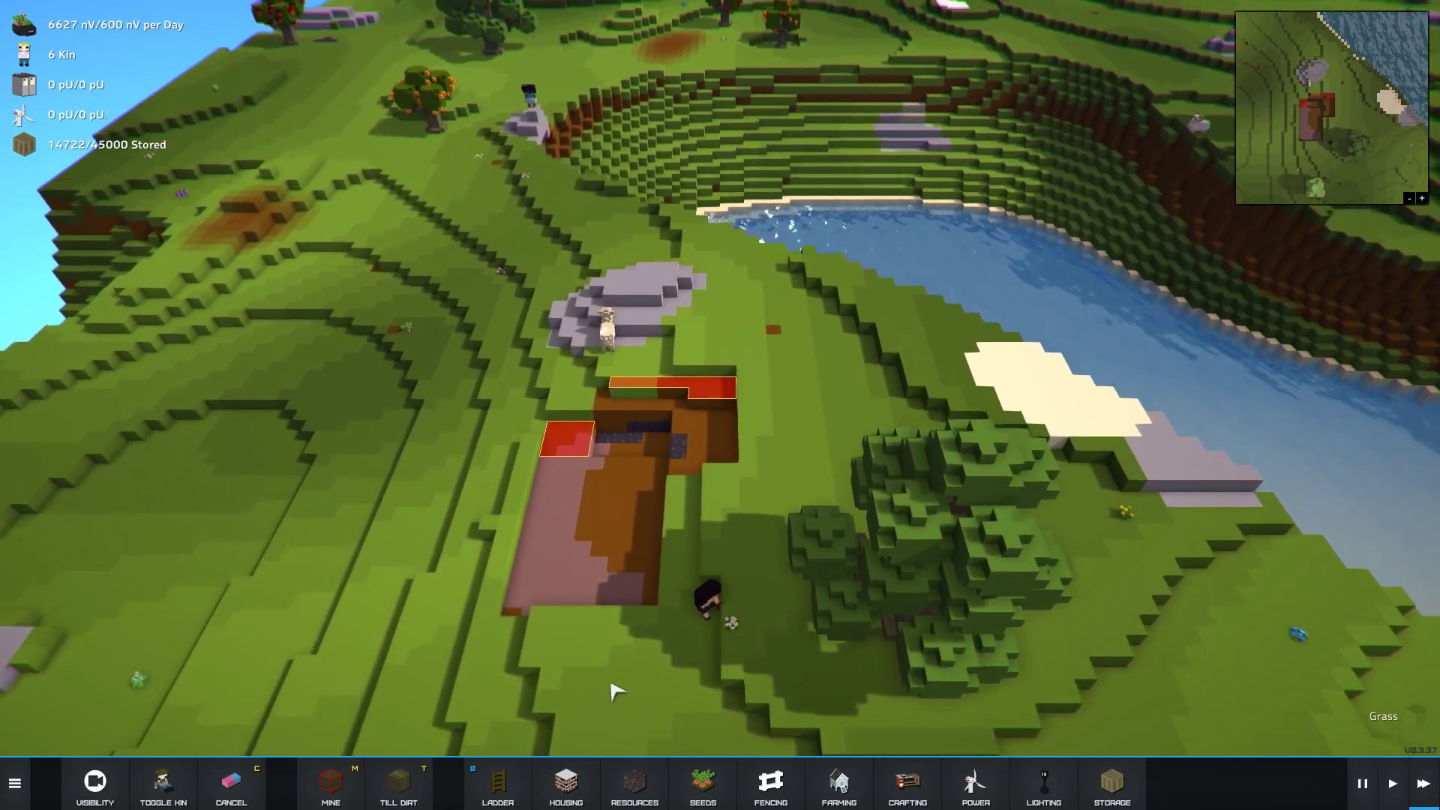
scroll(616, 692, "up", 3)
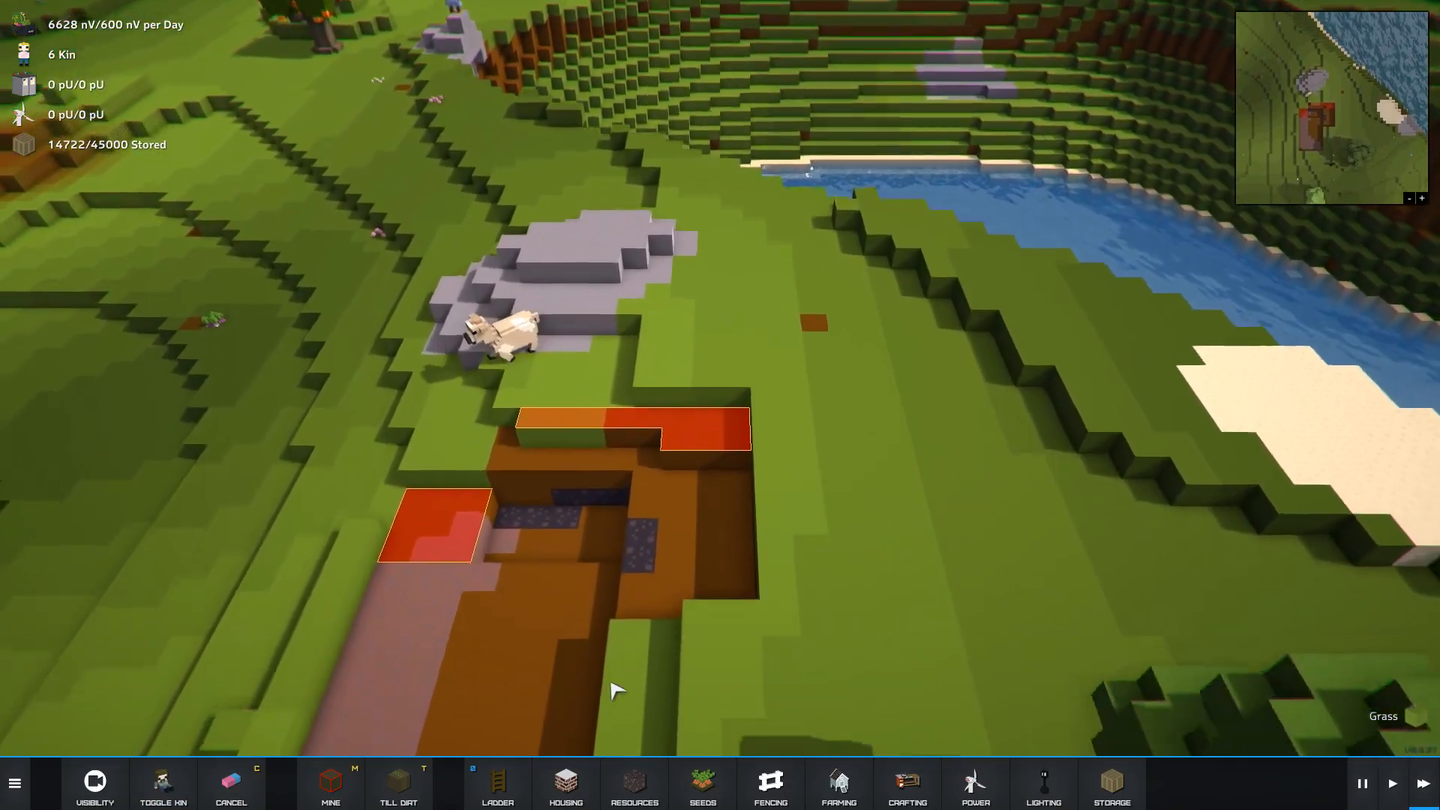
scroll(615, 692, "down", 3)
scroll(615, 691, "down", 3)
scroll(615, 691, "down", 3)
scroll(616, 691, "down", 2)
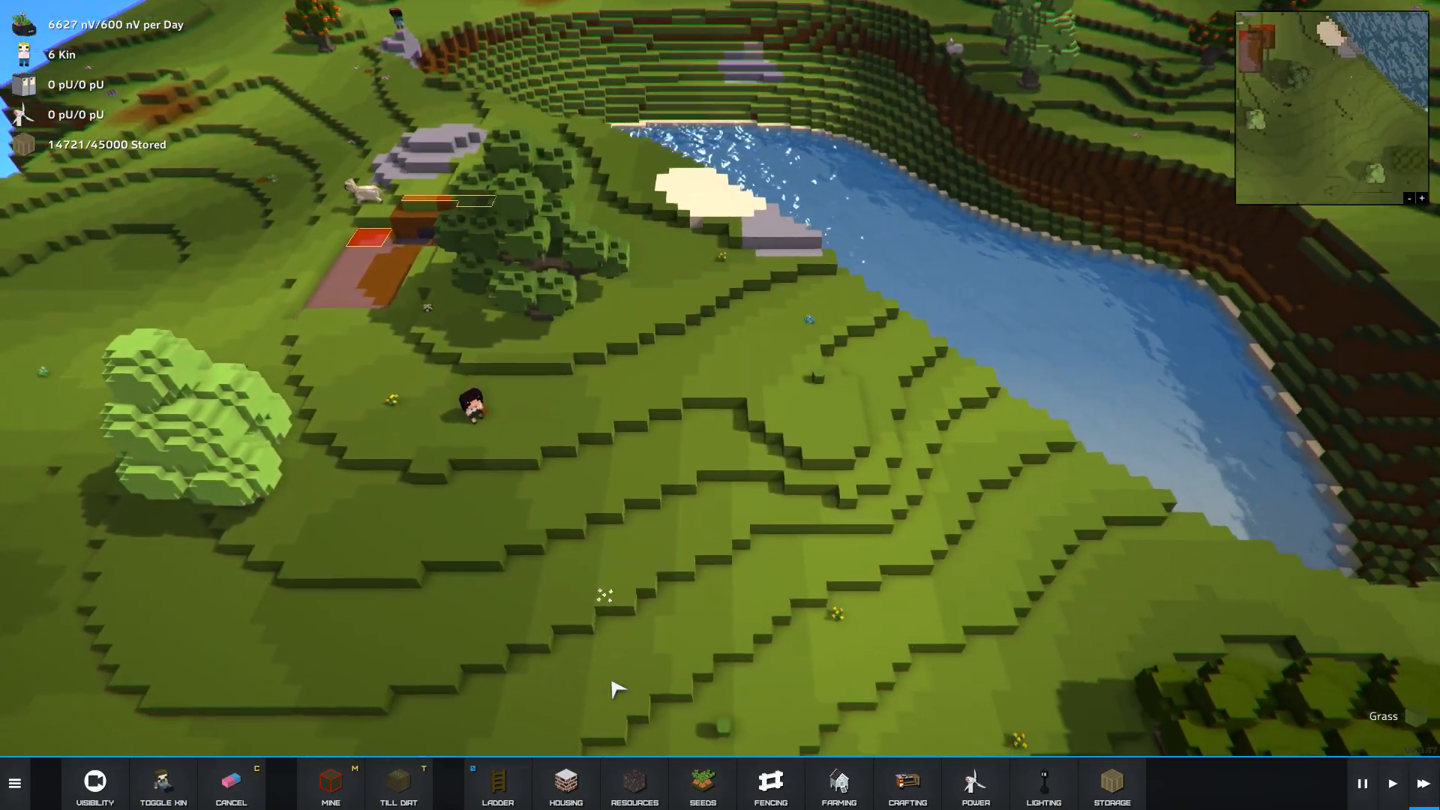
left_click_drag(615, 691, 662, 672)
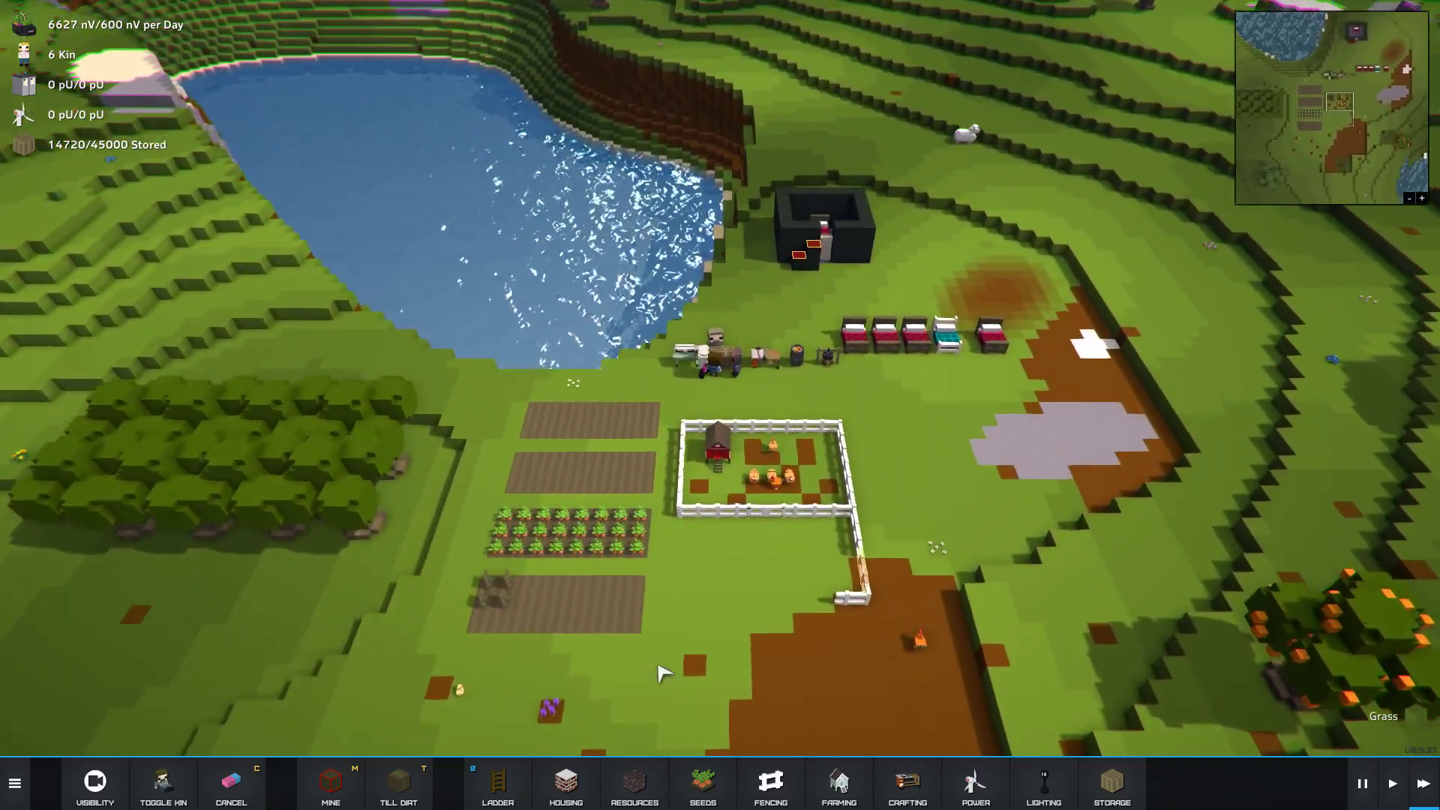
scroll(662, 672, "up", 3)
scroll(662, 672, "up", 2)
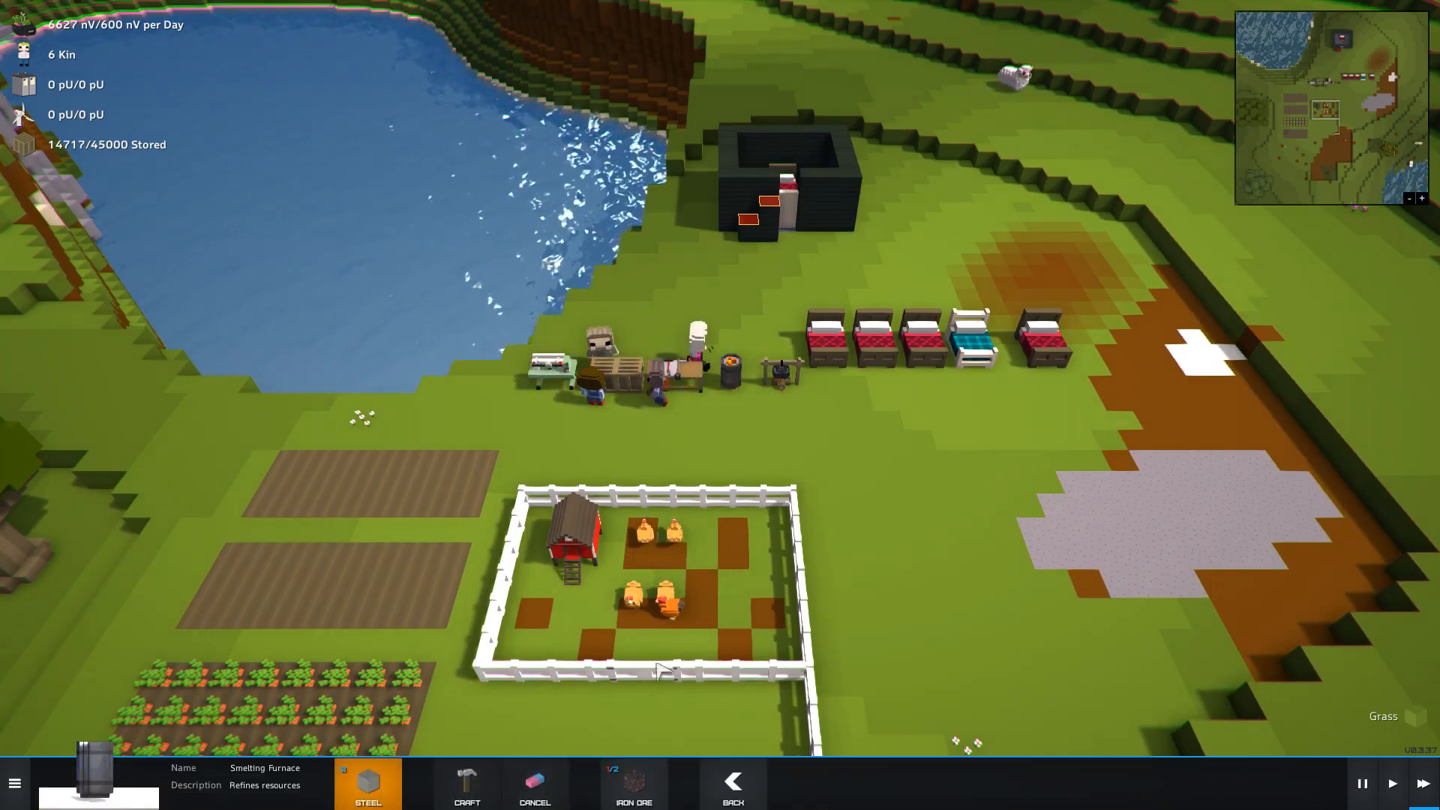
- Mark more ground along the right side of the iron ore pit for mining, then pan back over the river
left_click_drag(667, 639, 517, 720)
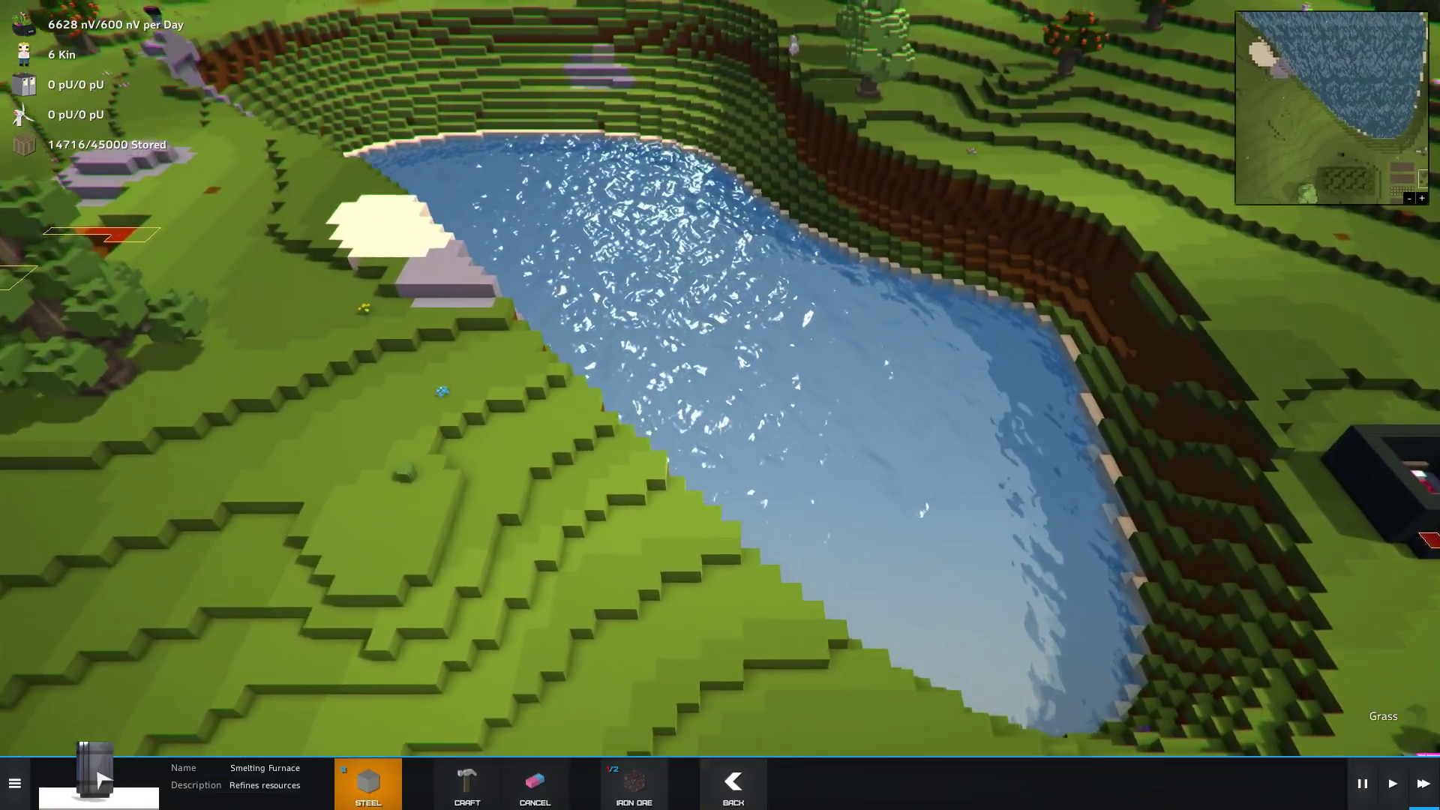
mouse_move(304, 698)
left_mouse_down()
mouse_move(338, 693)
mouse_move(513, 563)
mouse_move(518, 641)
mouse_move(401, 716)
left_mouse_up()
left_click(396, 782)
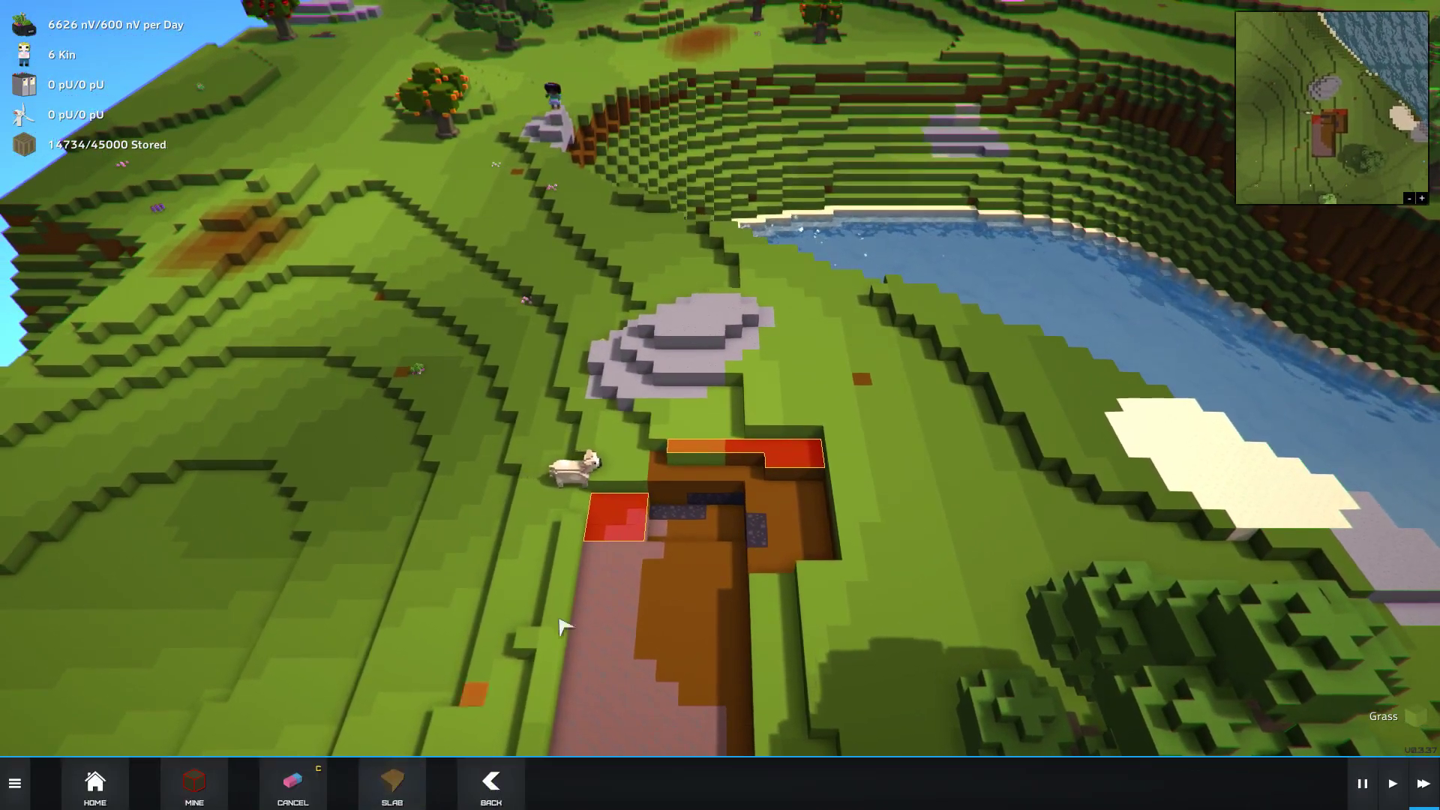
scroll(676, 607, "up", 2)
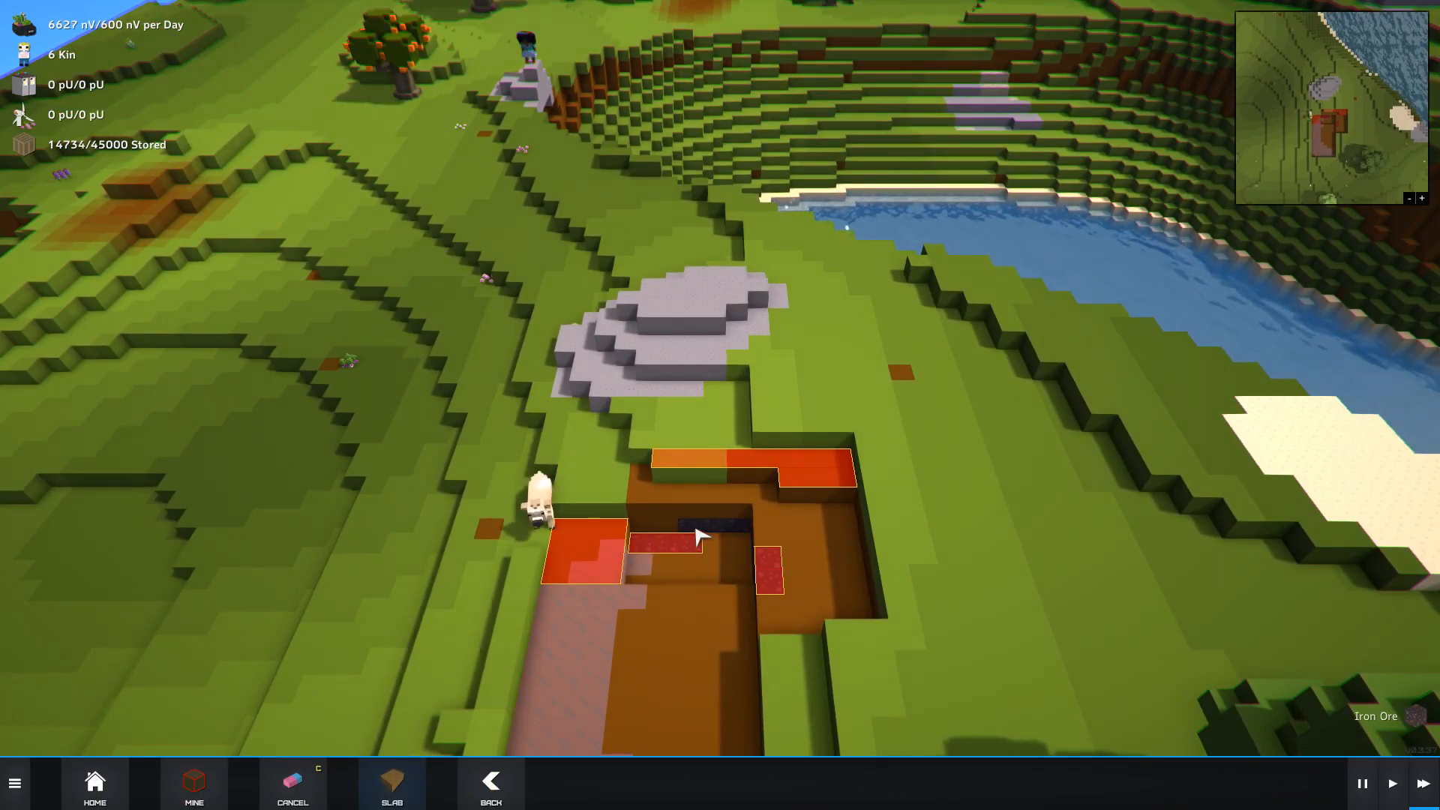
left_click_drag(700, 538, 673, 372)
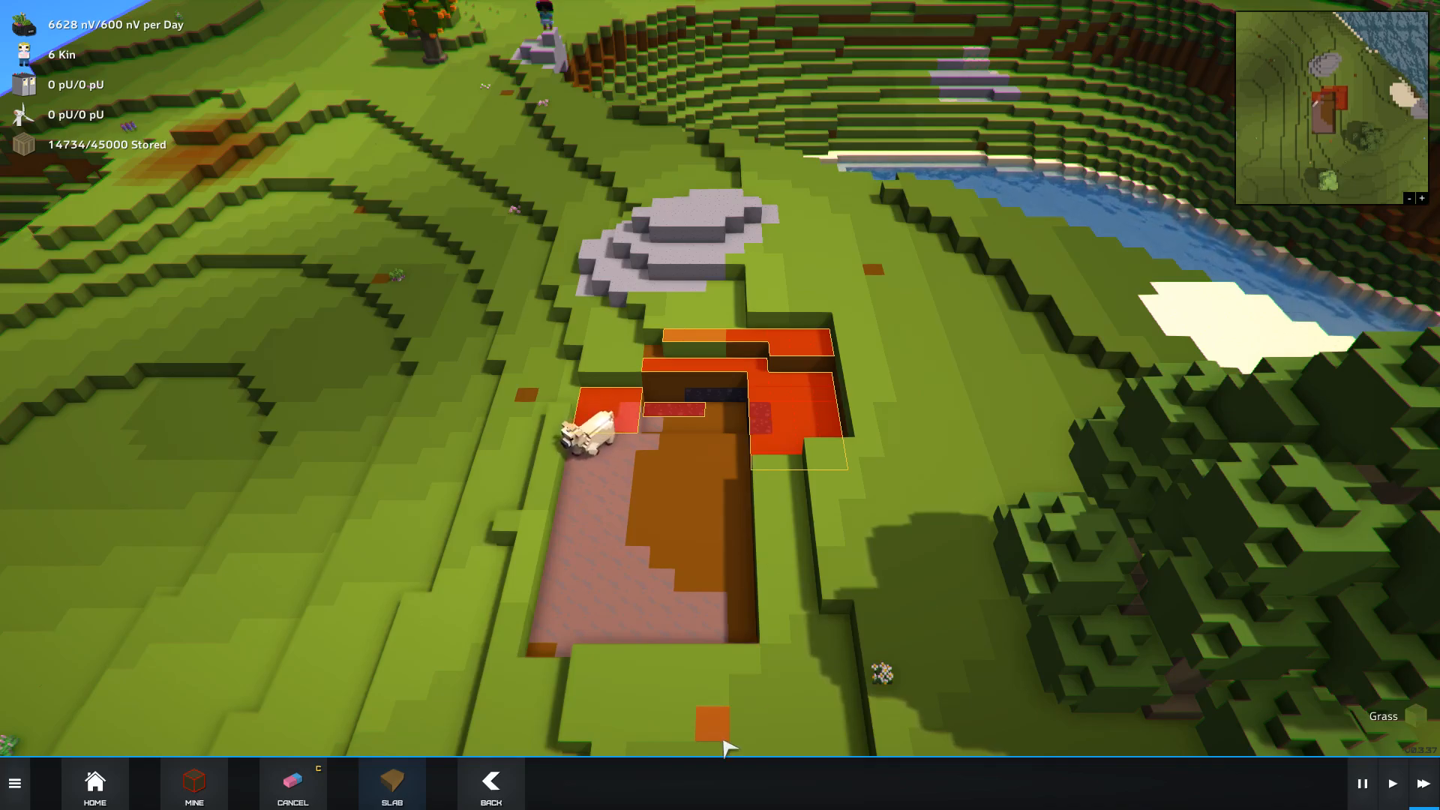
mouse_move(726, 749)
left_mouse_down()
mouse_move(729, 559)
mouse_move(680, 578)
mouse_move(1275, 641)
mouse_move(1420, 777)
left_mouse_up()
key("Escape")
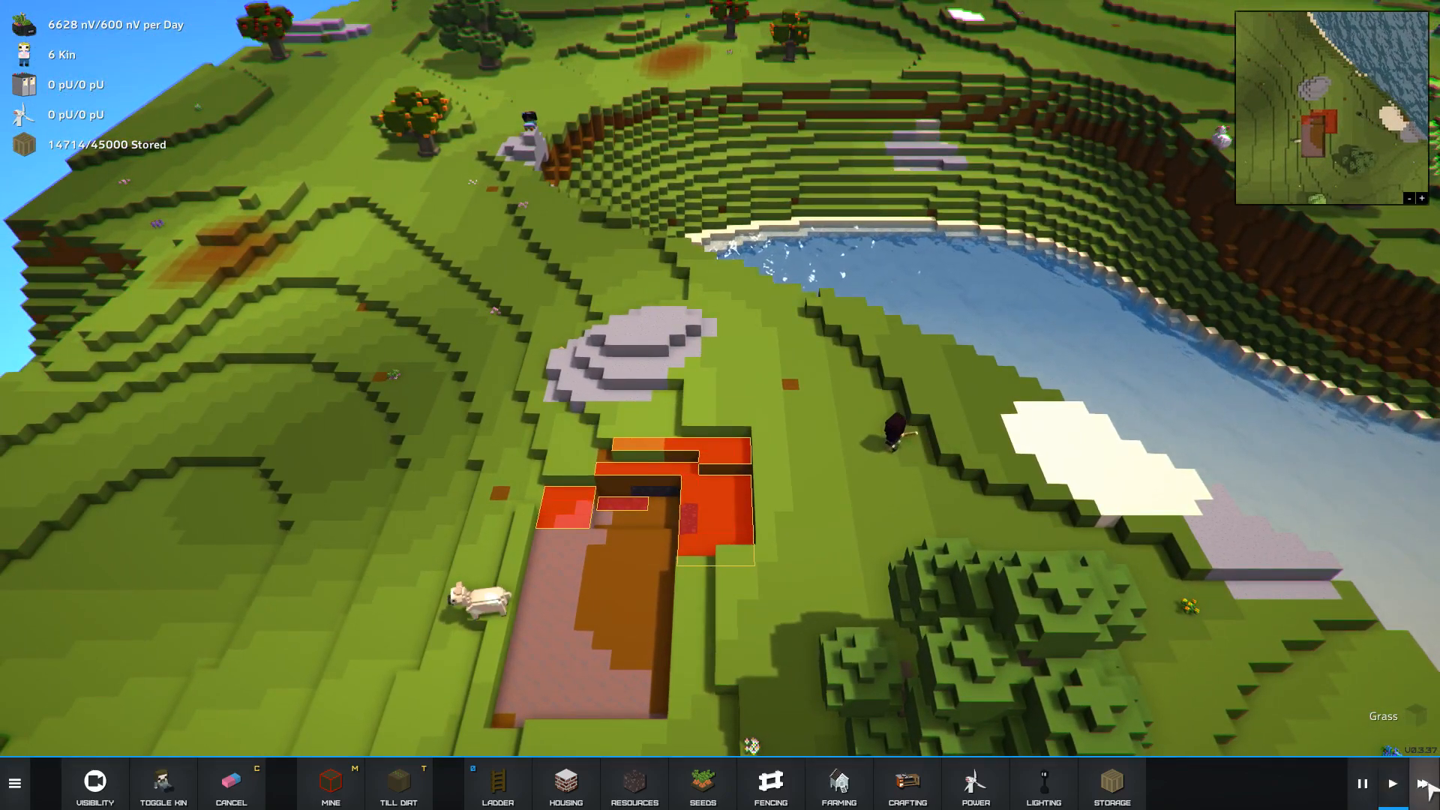
scroll(1268, 716, "up", 3)
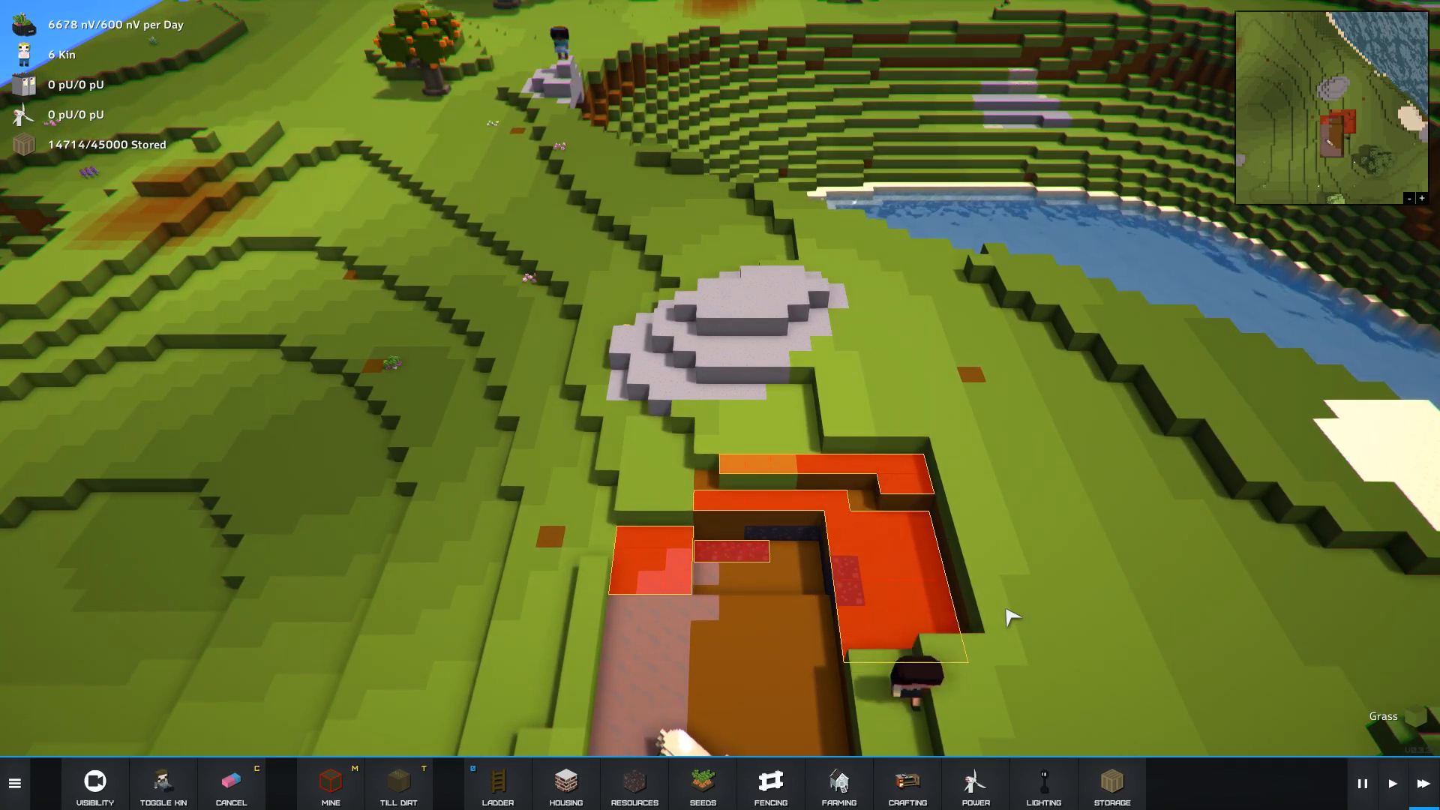
scroll(1010, 616, "down", 3)
left_click_drag(1011, 617, 1004, 660)
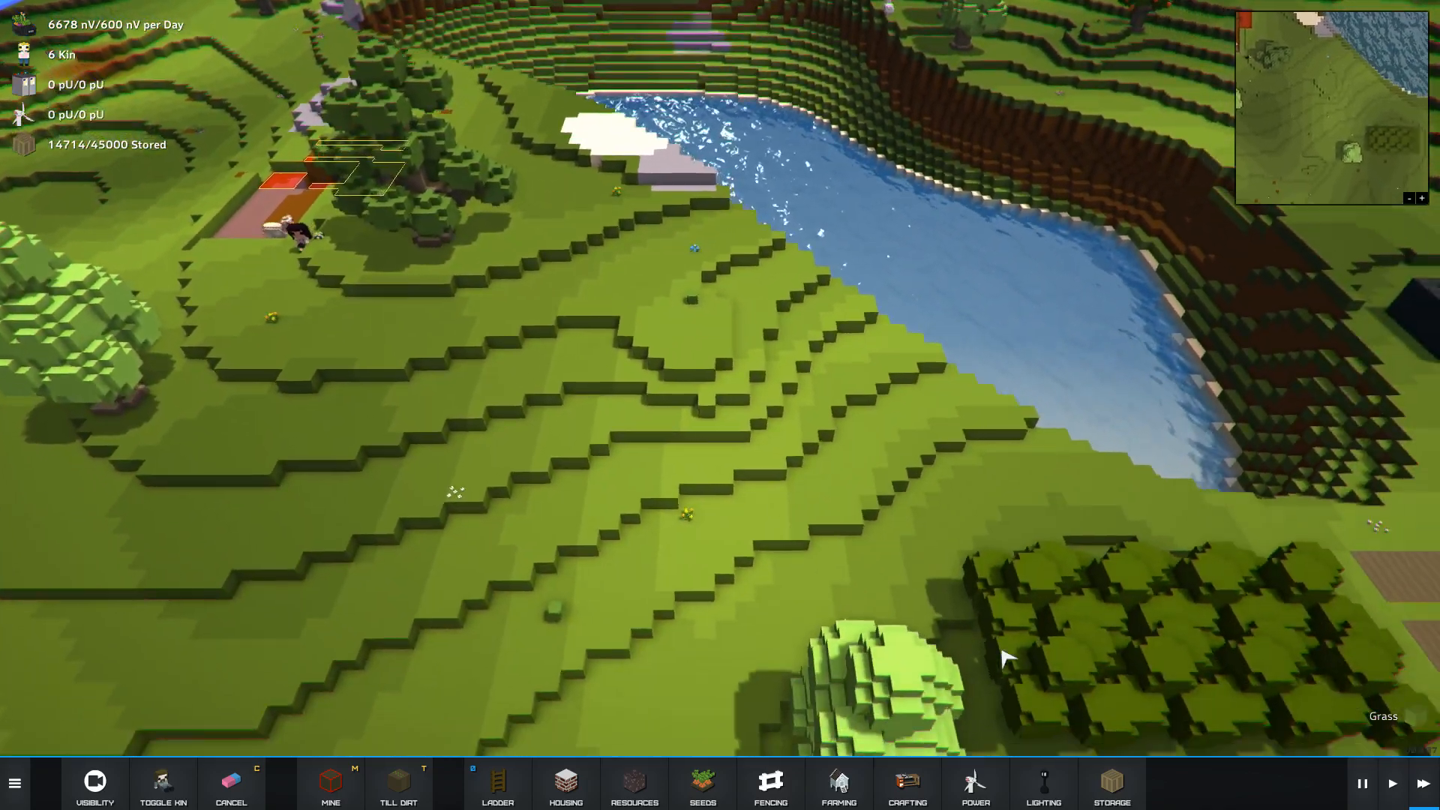
key("d")
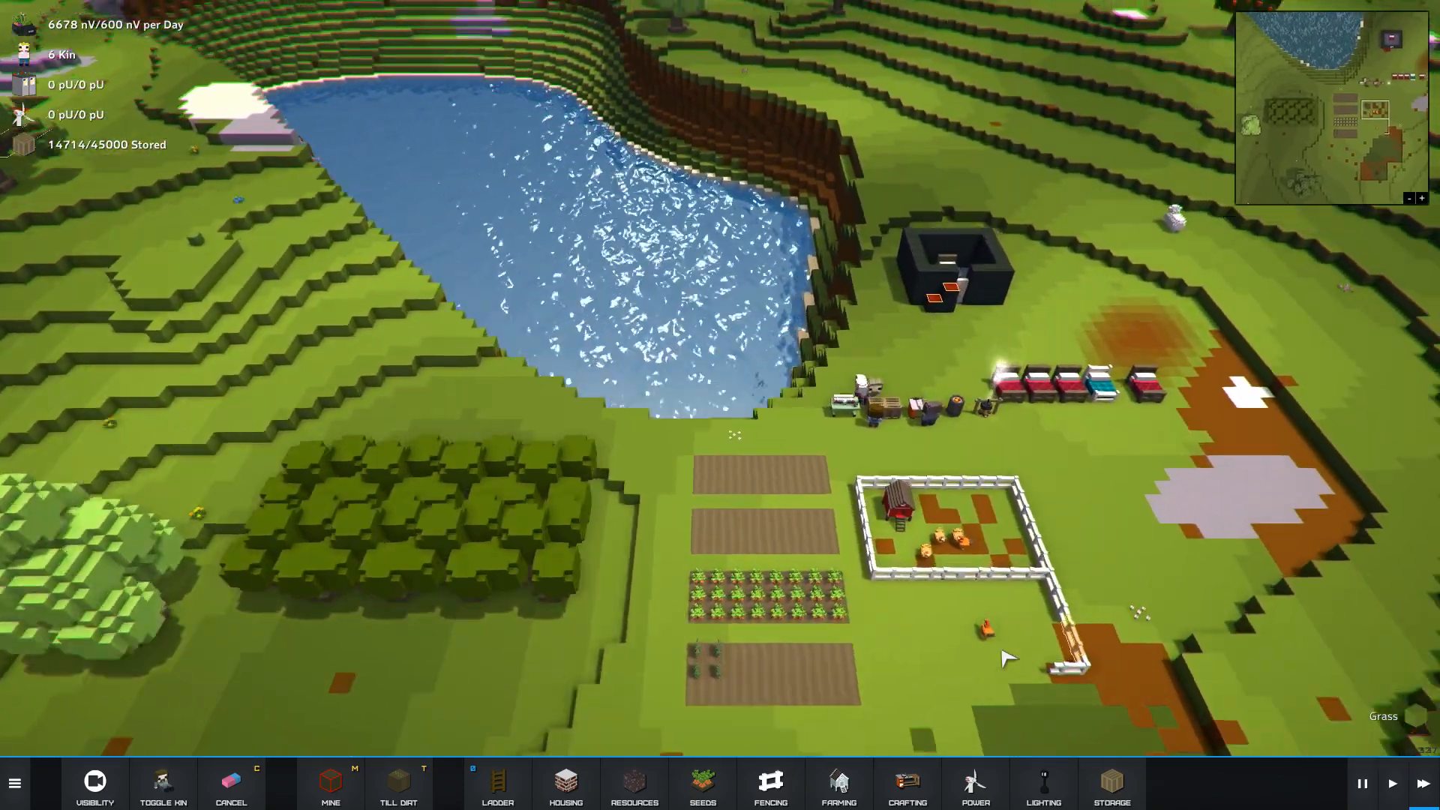
scroll(1007, 659, "up", 3)
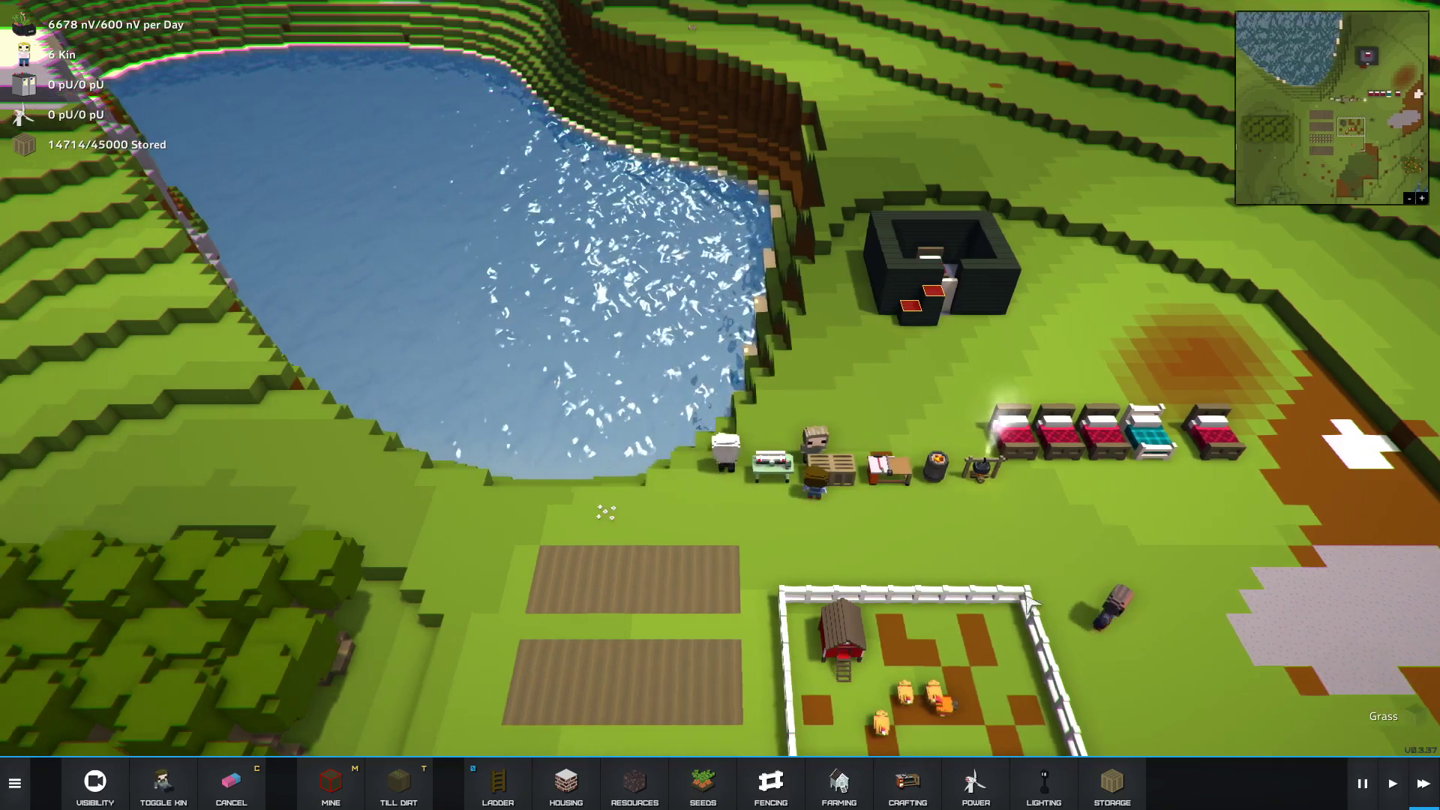
left_click_drag(1054, 566, 517, 762)
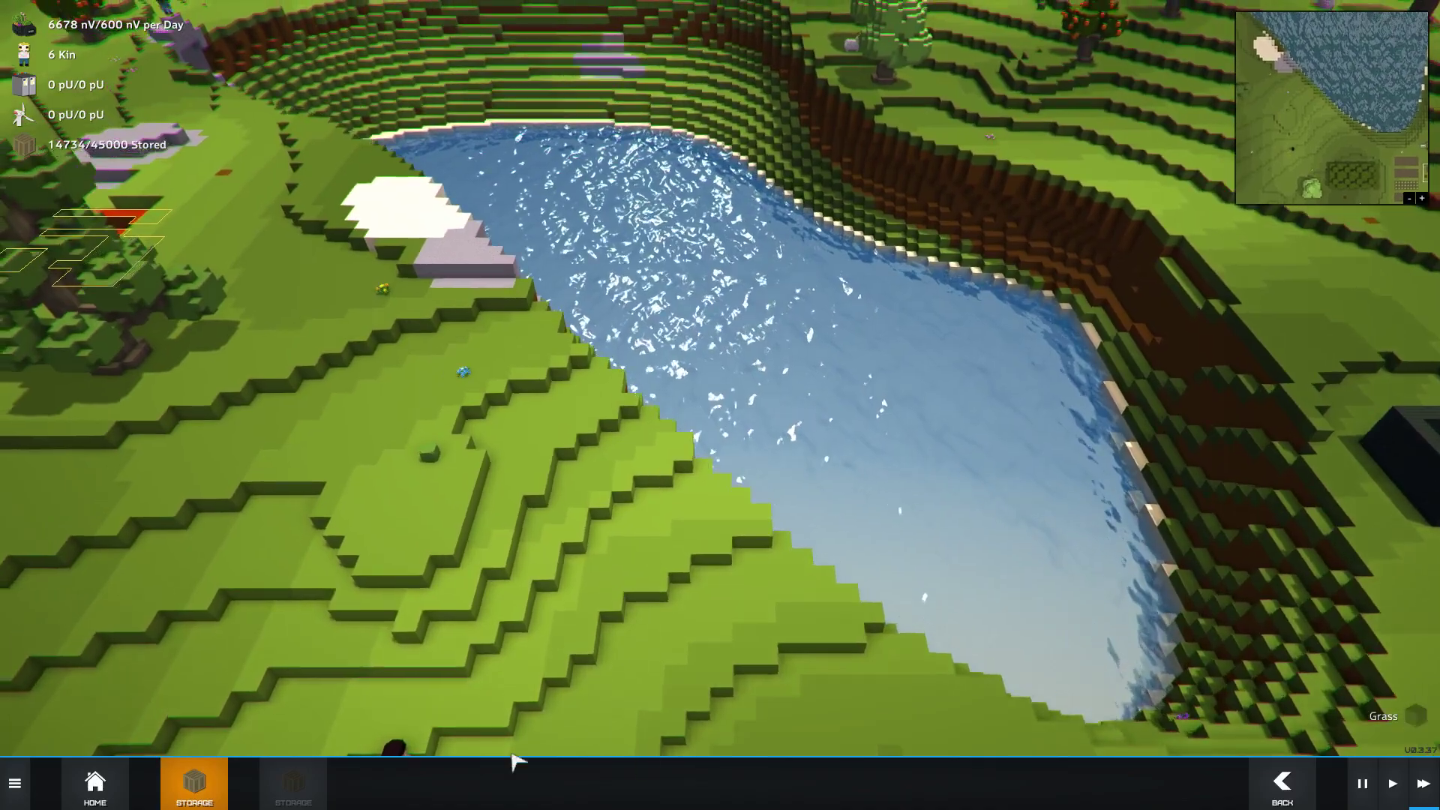
key("a")
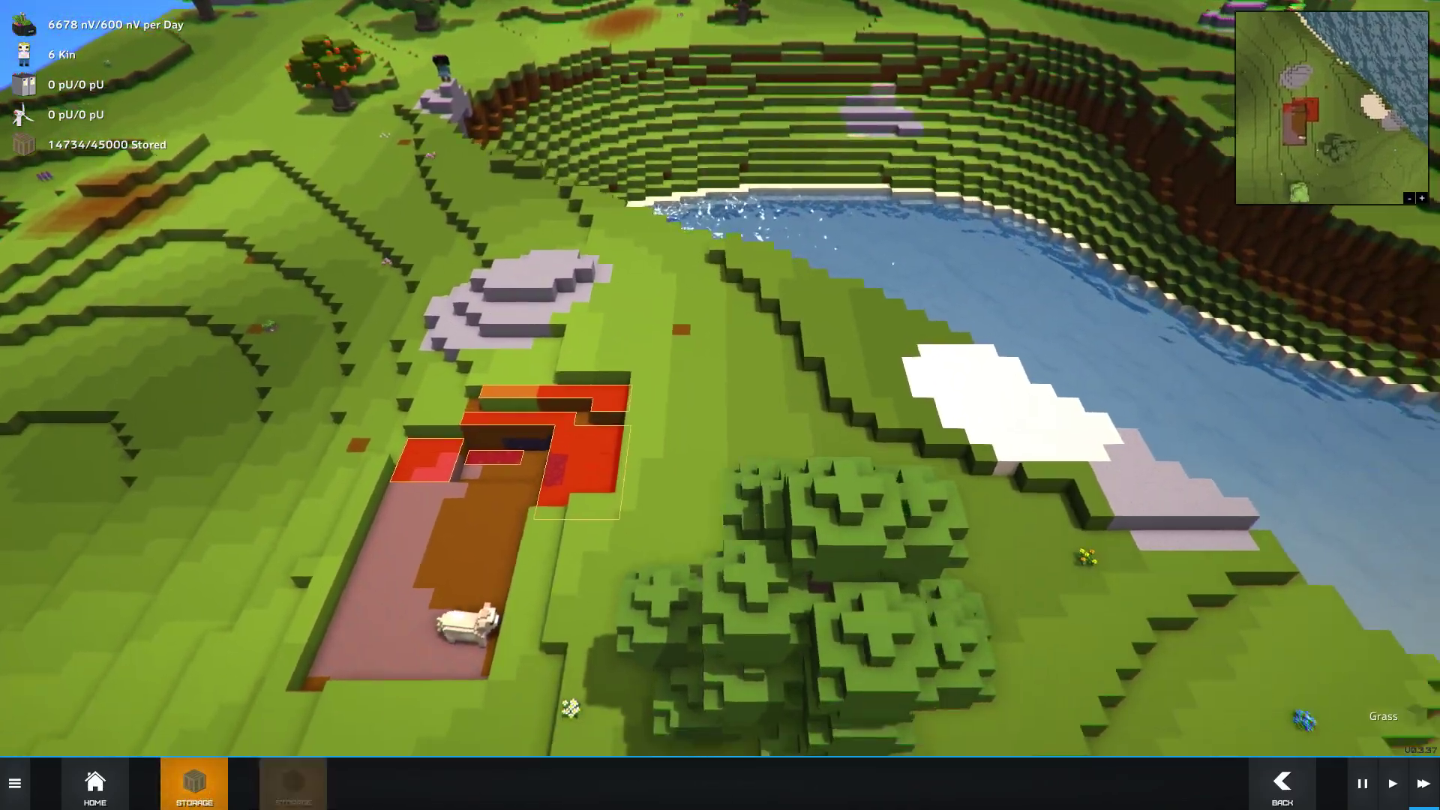
mouse_move(290, 731)
left_mouse_down()
mouse_move(1306, 359)
mouse_move(837, 392)
left_mouse_up()
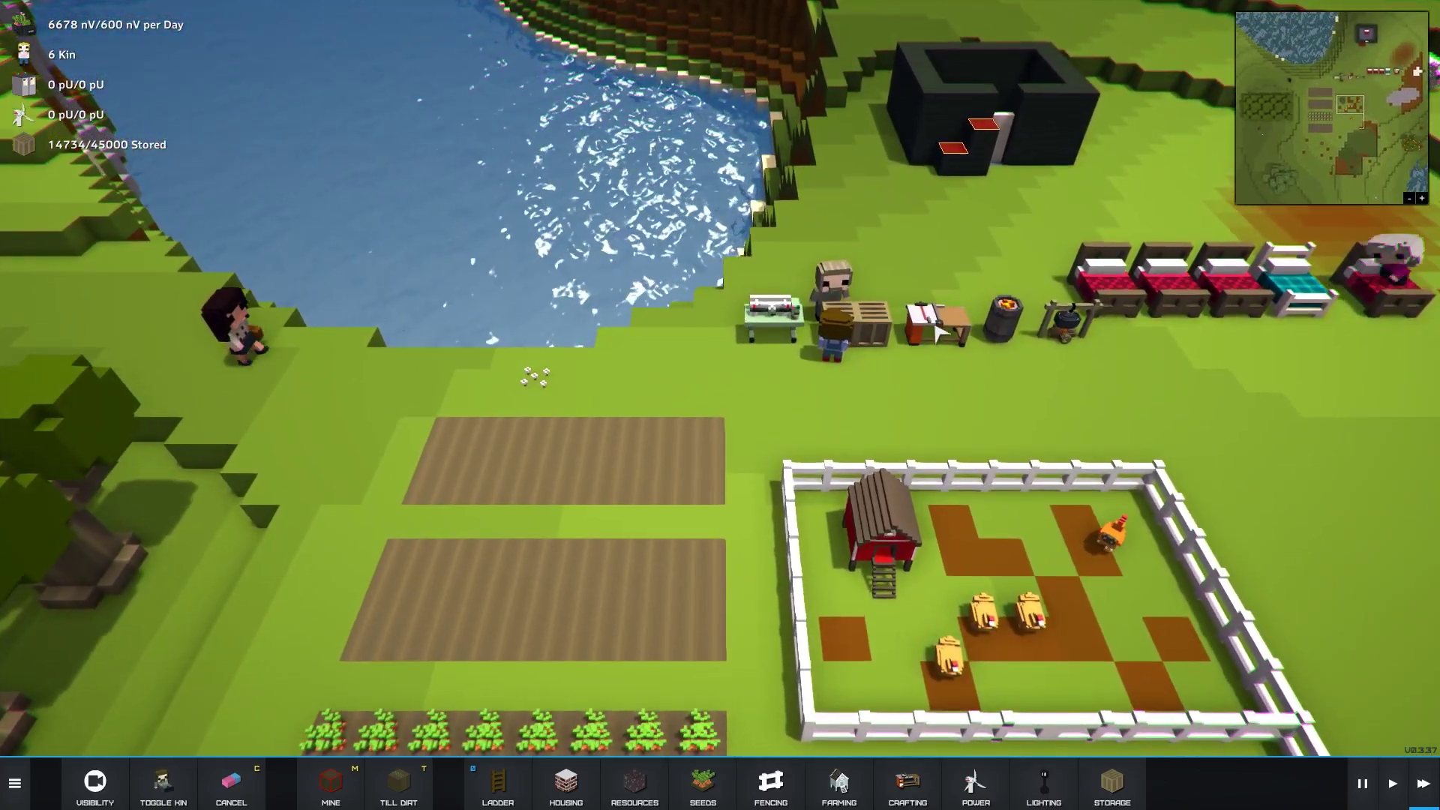
- Back out of Fencing, close the smelting furnace details, and inspect a pea plant's growth
left_click(771, 781)
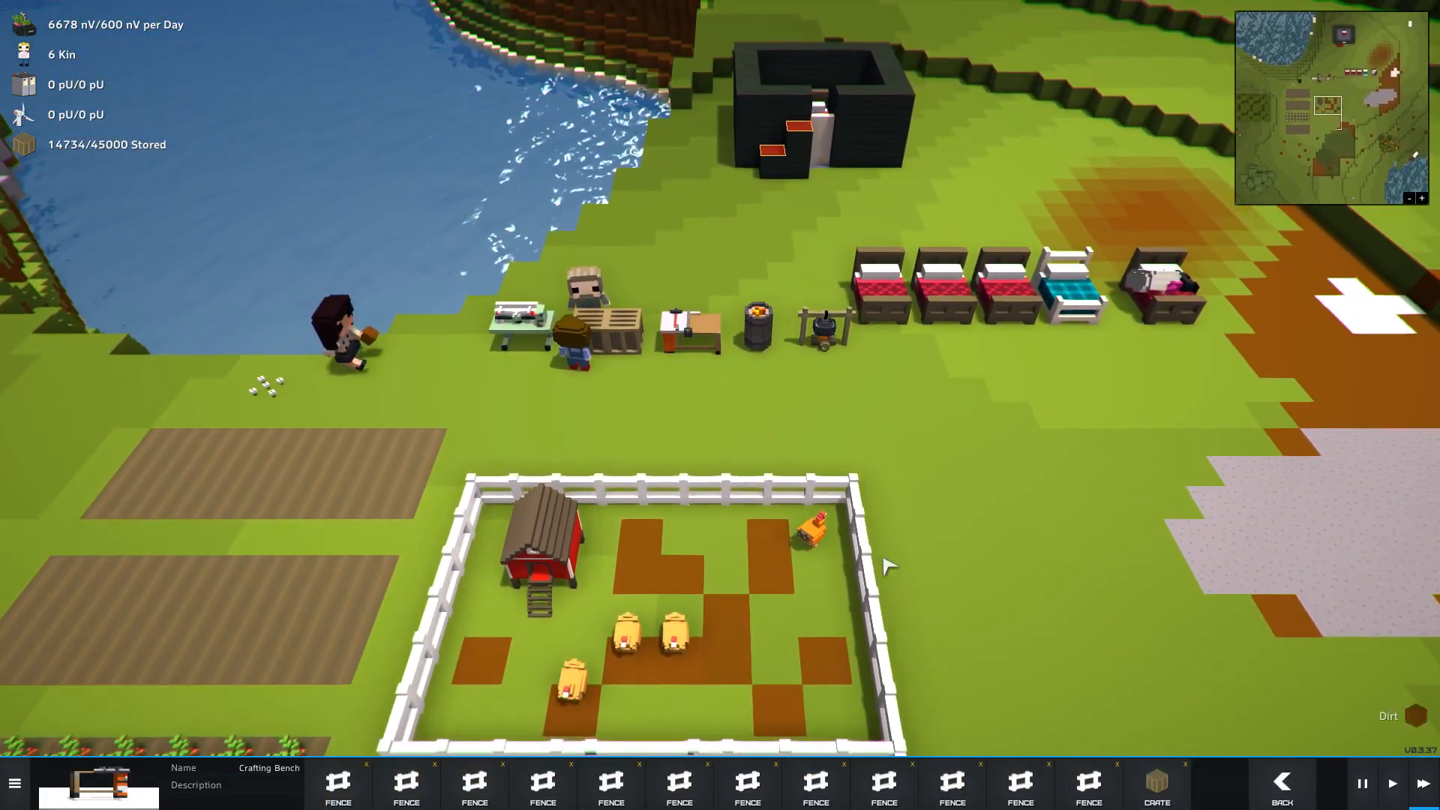
right_click(512, 563)
scroll(512, 352, "down", 3)
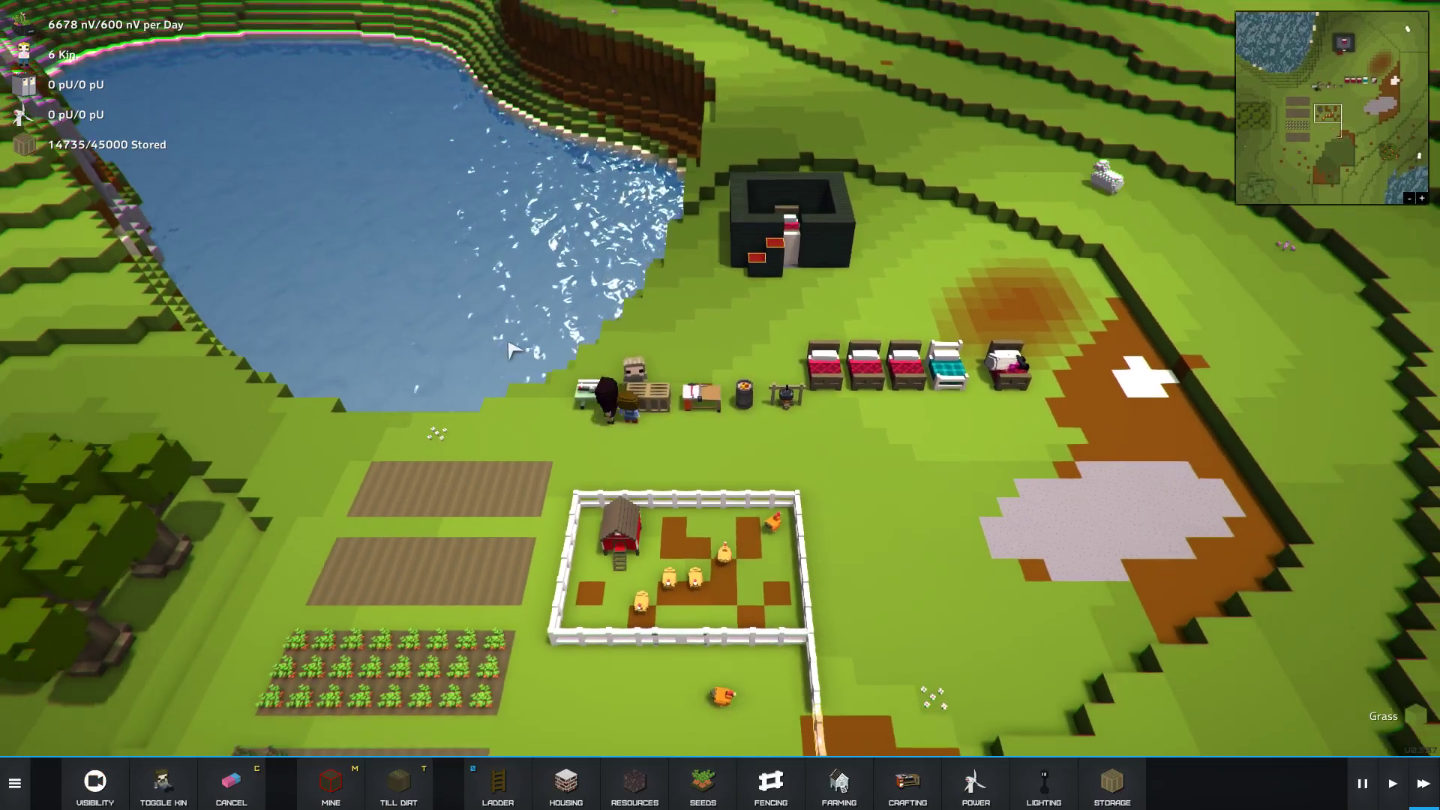
scroll(512, 351, "down", 1)
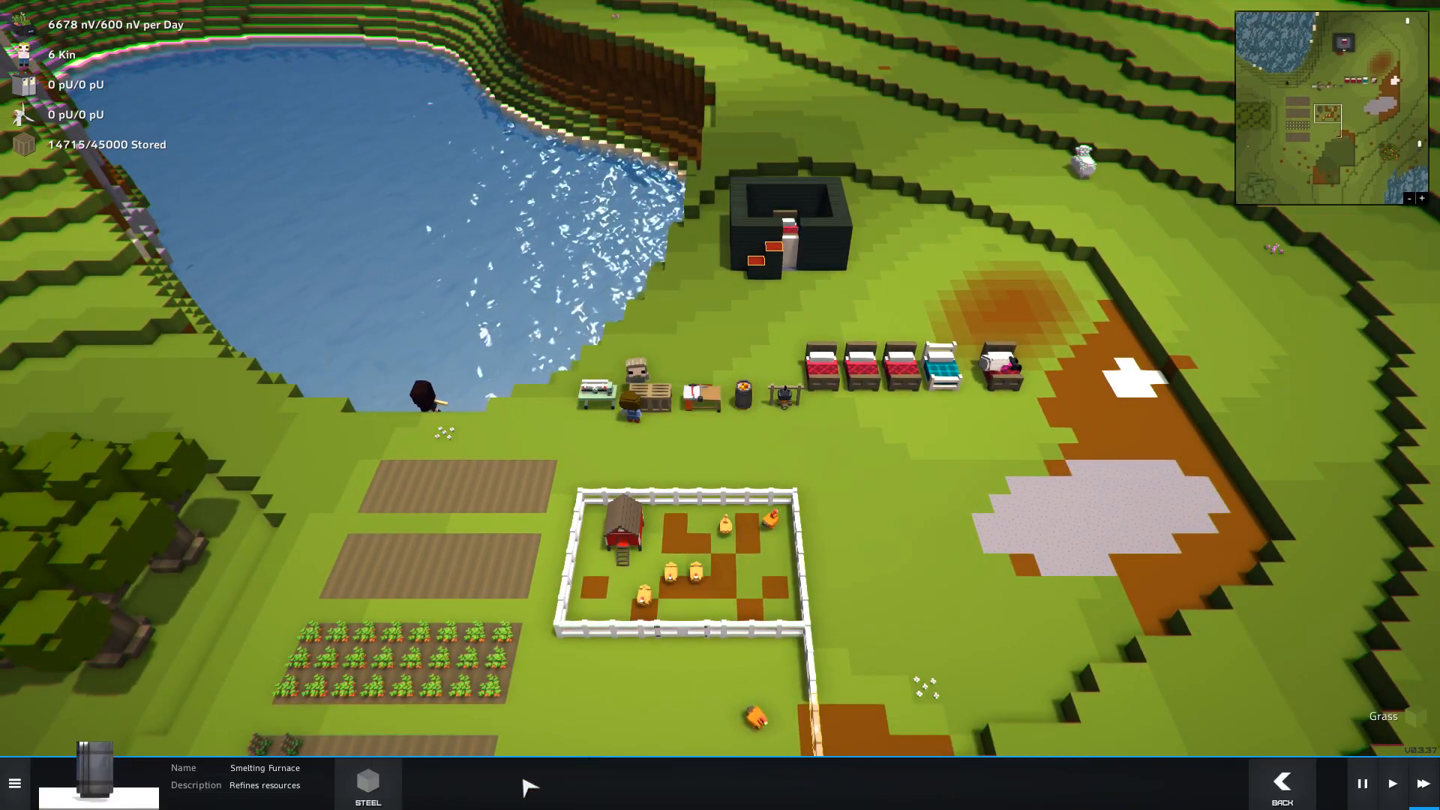
right_click(868, 450)
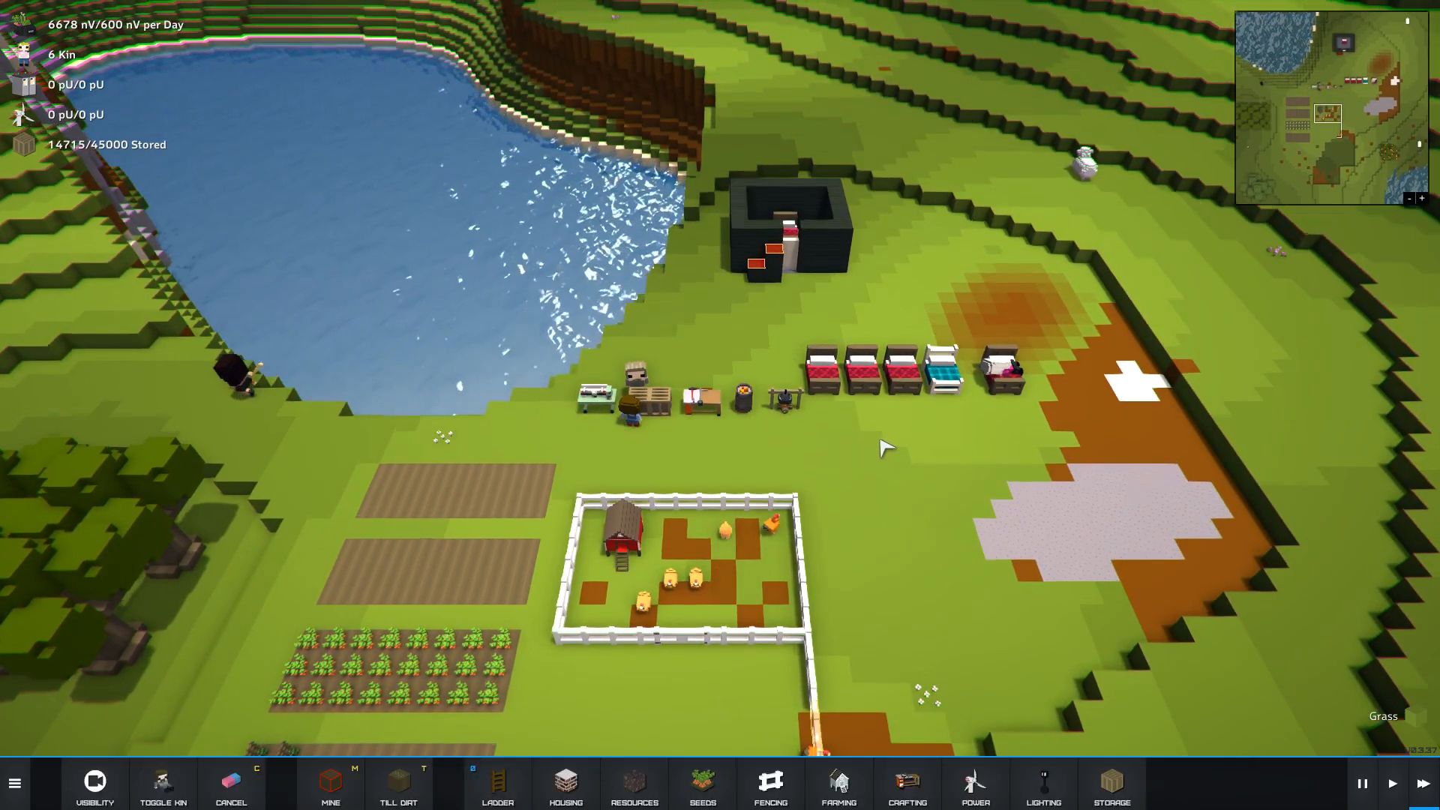
scroll(676, 450, "down", 2)
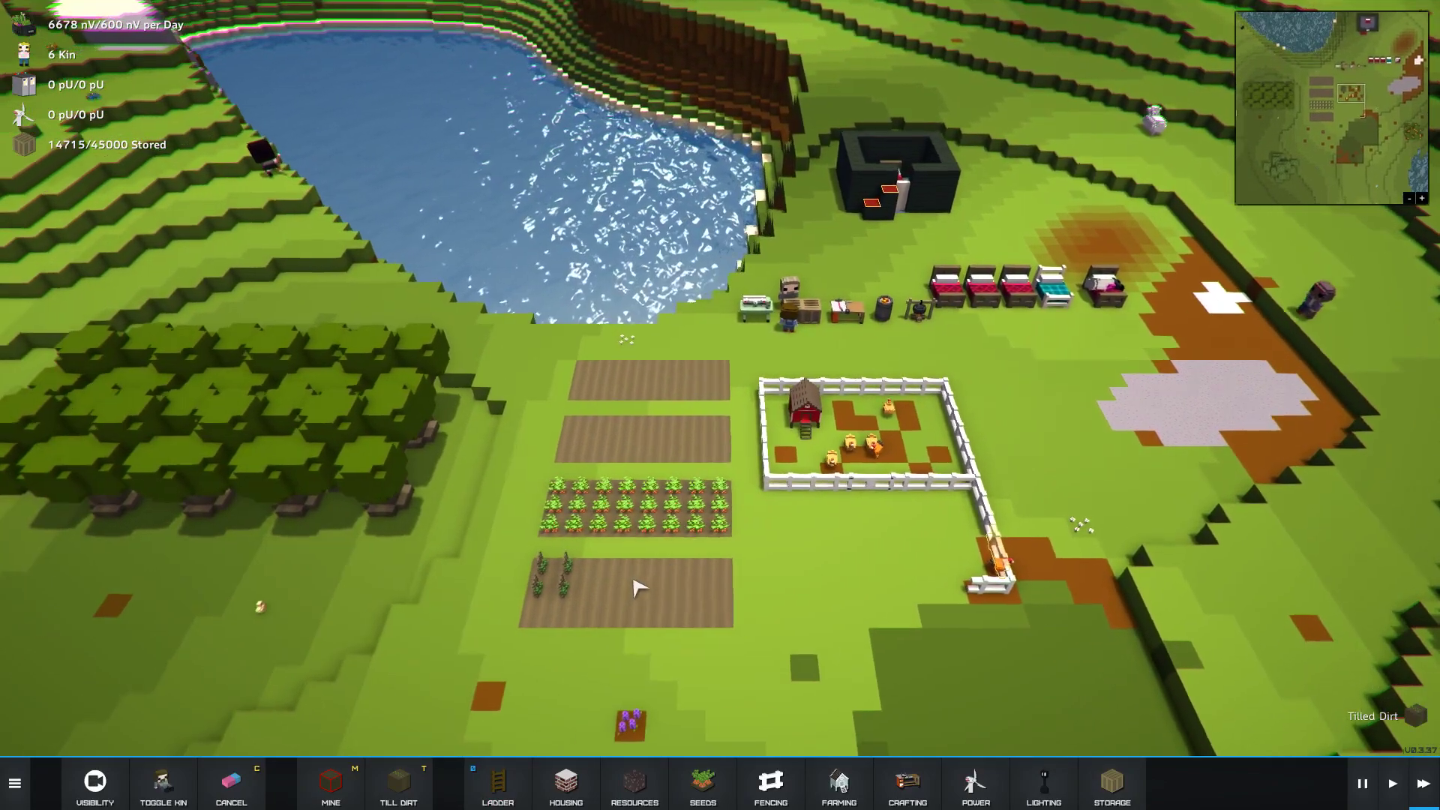
scroll(683, 551, "up", 1)
left_click(605, 552)
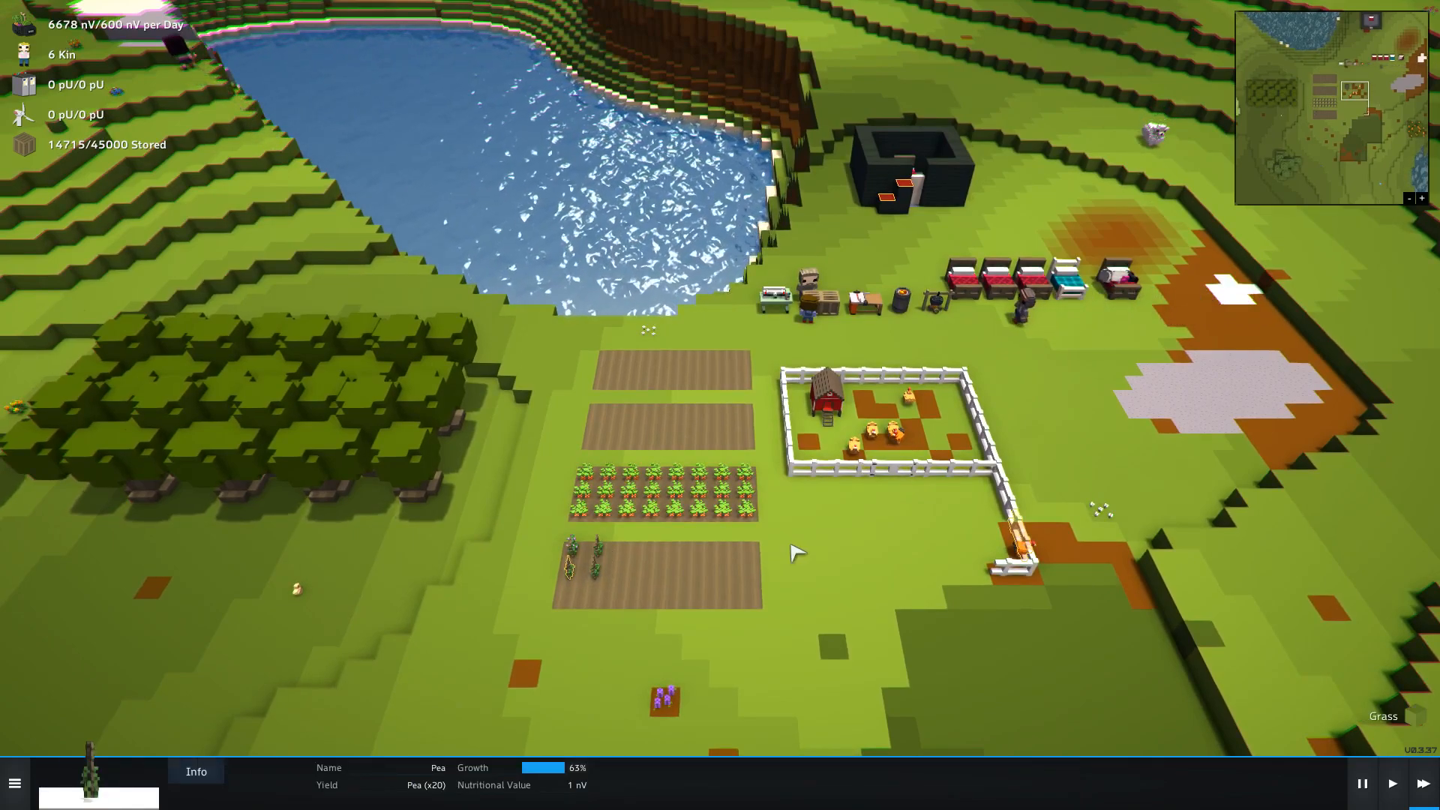
- Close the pea details, move to the pasture and inspect a grazing sheep, then dismiss it
right_click(574, 559)
left_click_drag(675, 507, 906, 520)
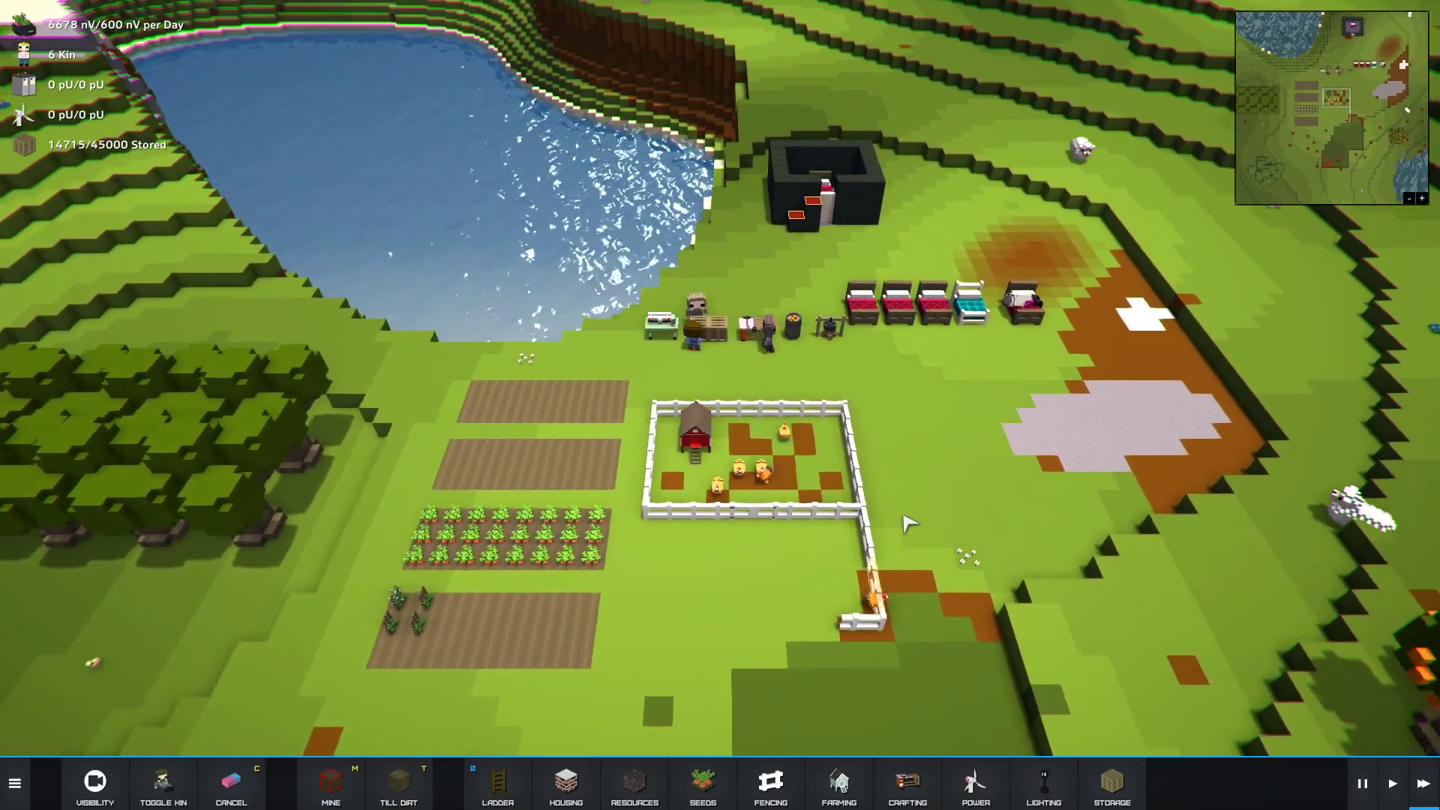
key("d")
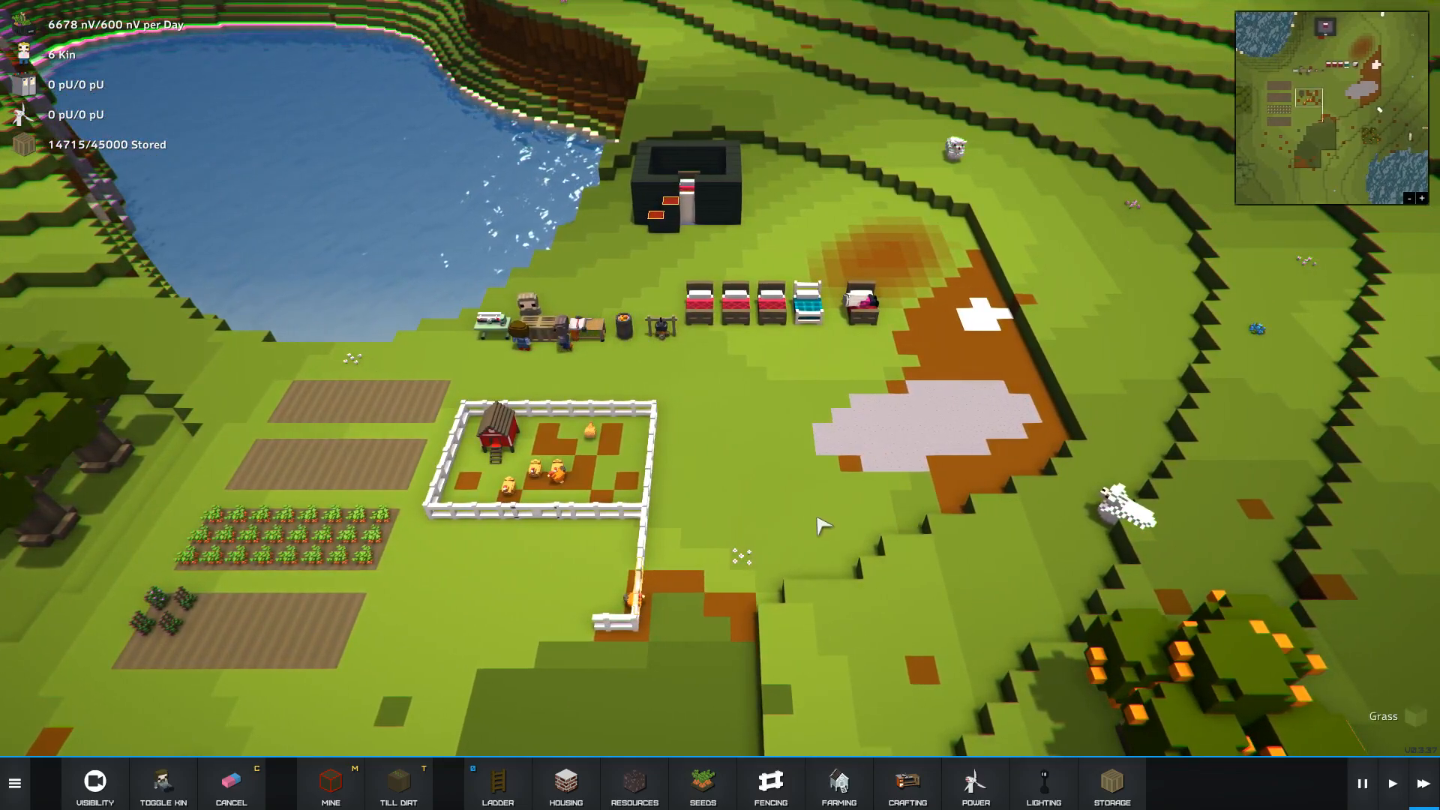
key("d")
left_click(870, 512)
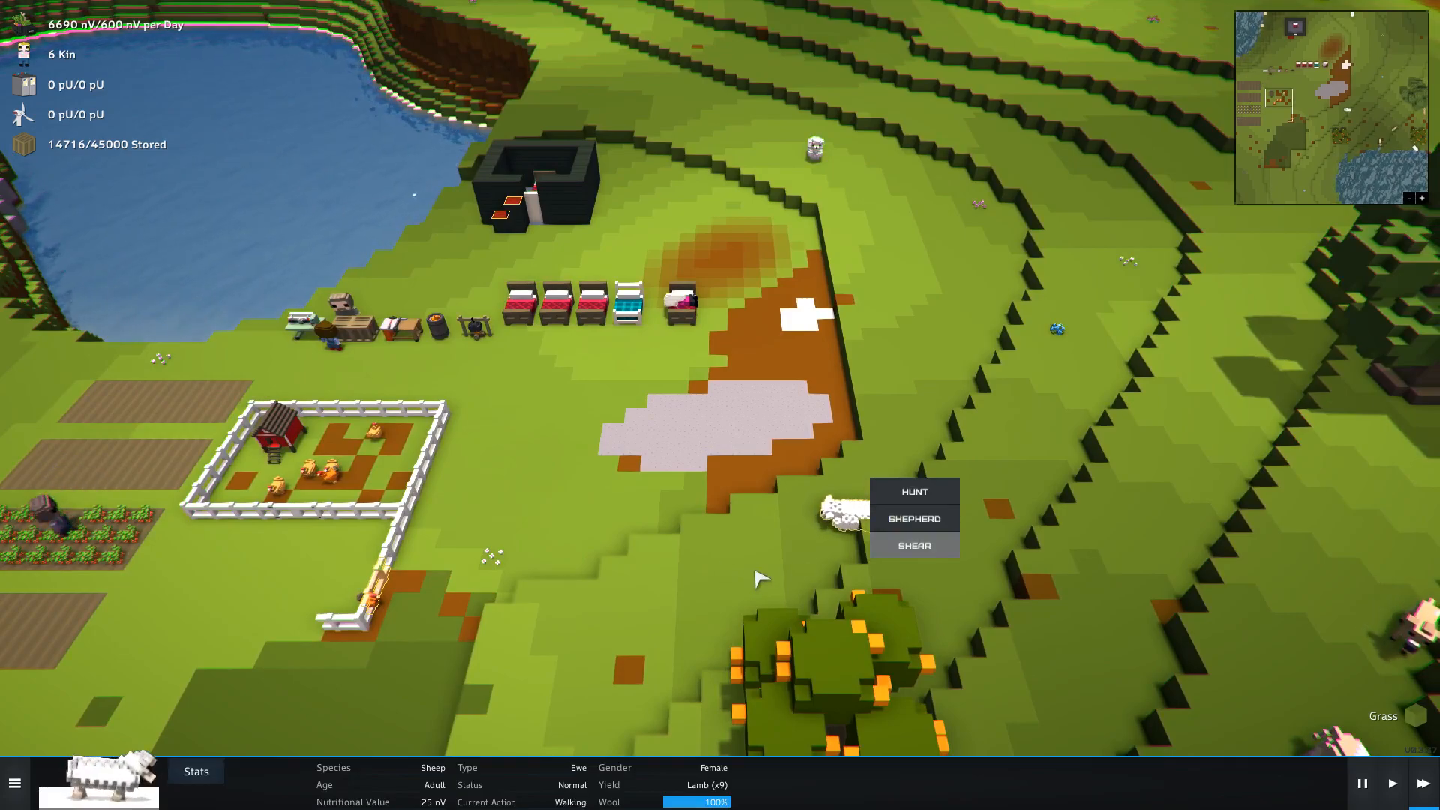
right_click(648, 569)
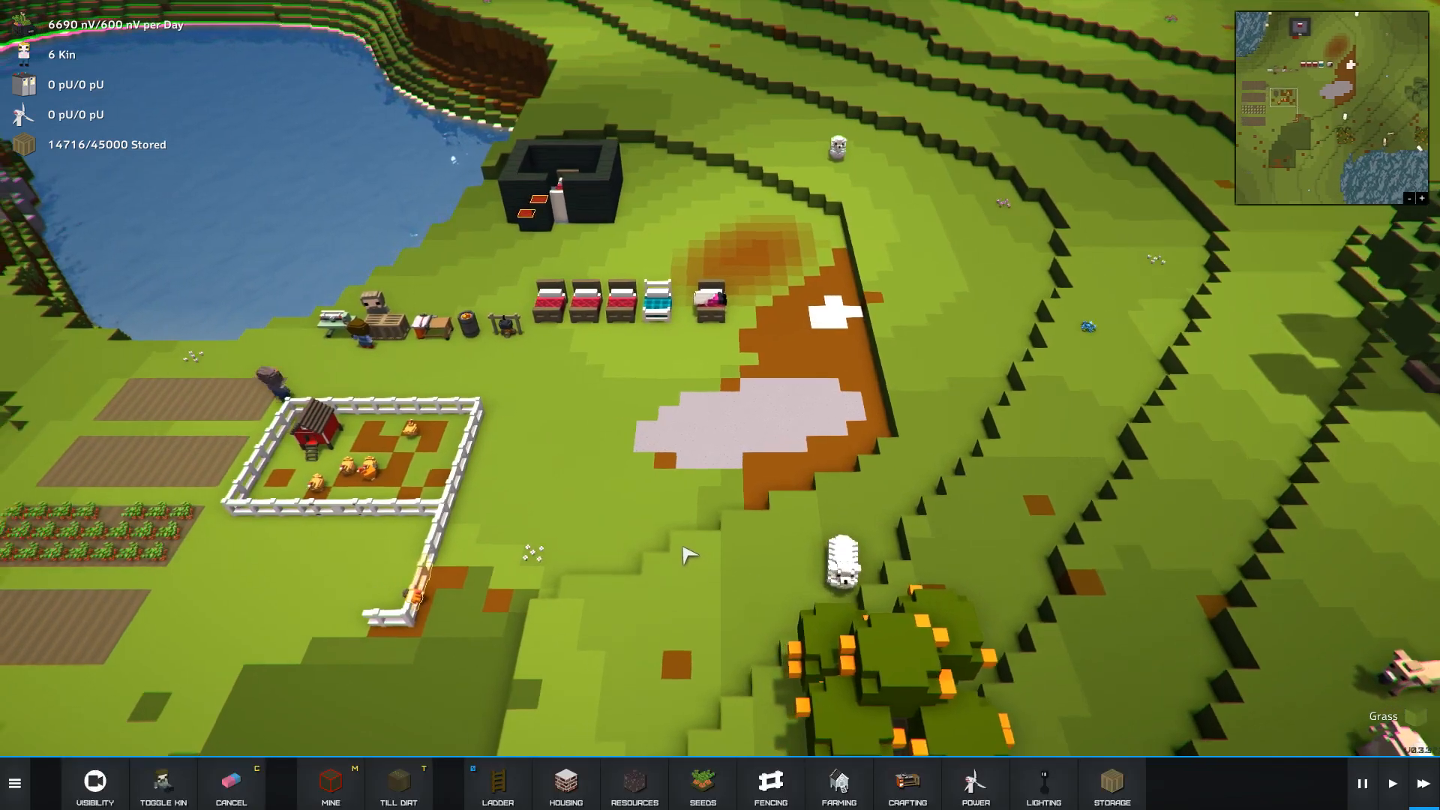
scroll(647, 570, "down", 4)
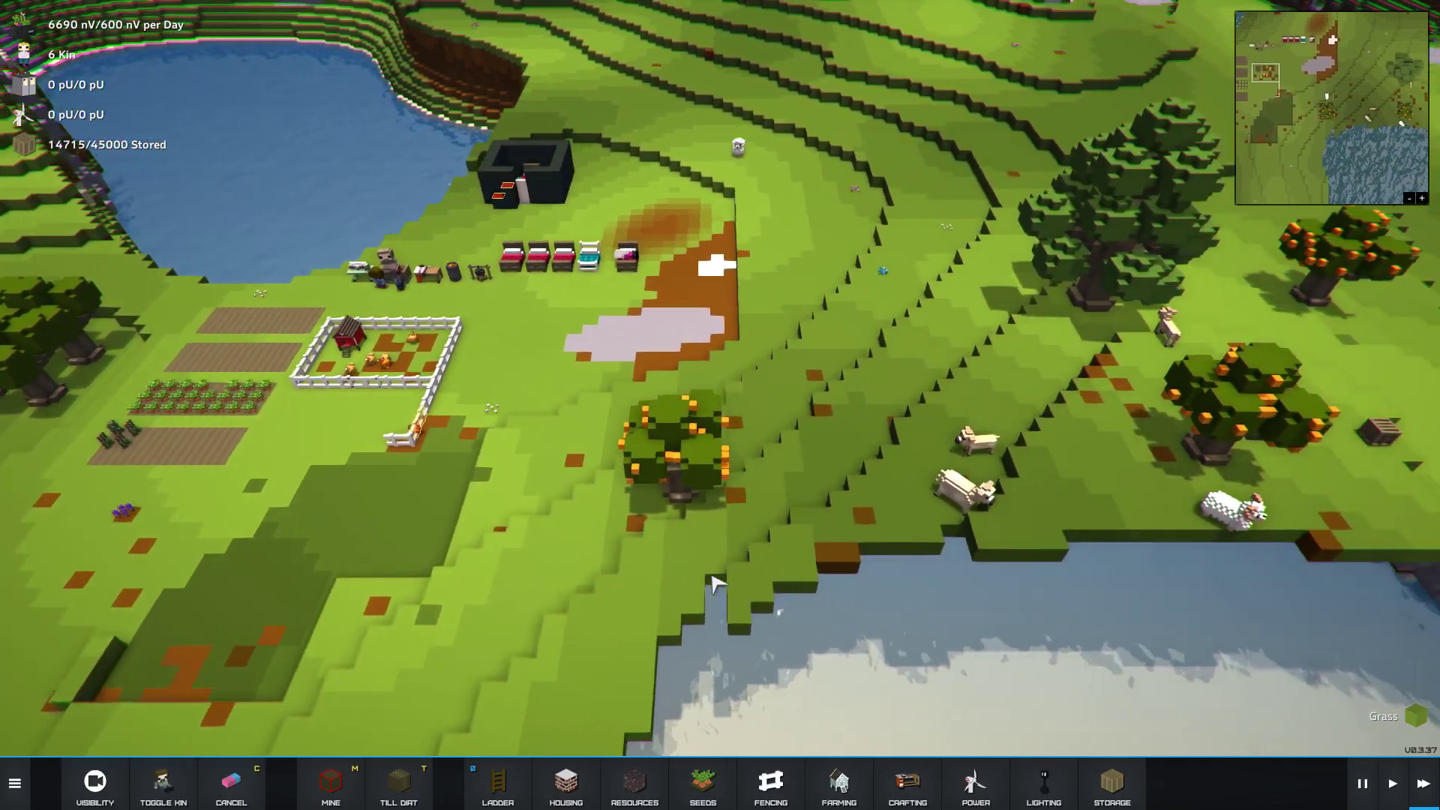
- Inspect the young cow, then select the adult ewe showing wool at 100%
key("d")
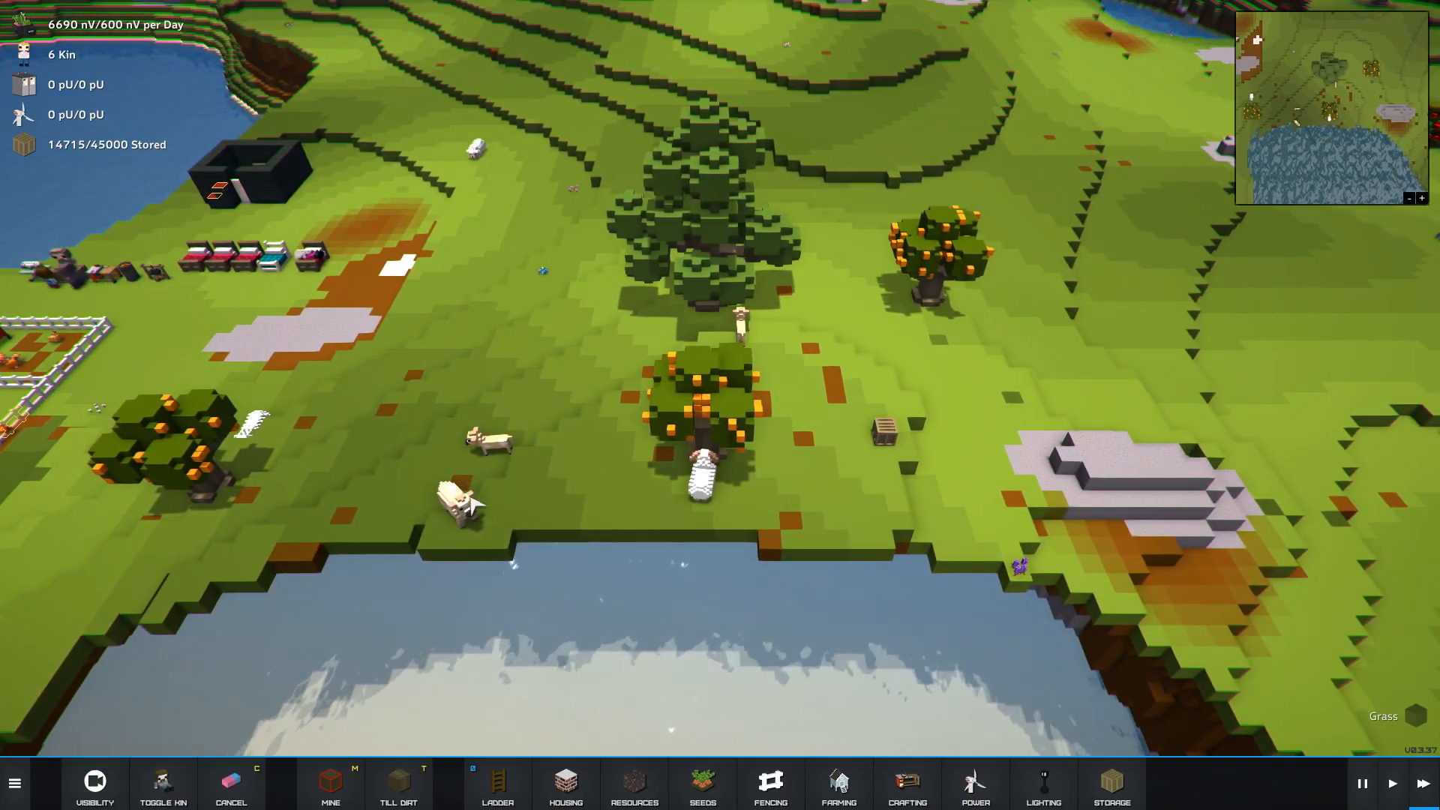
left_click(469, 507)
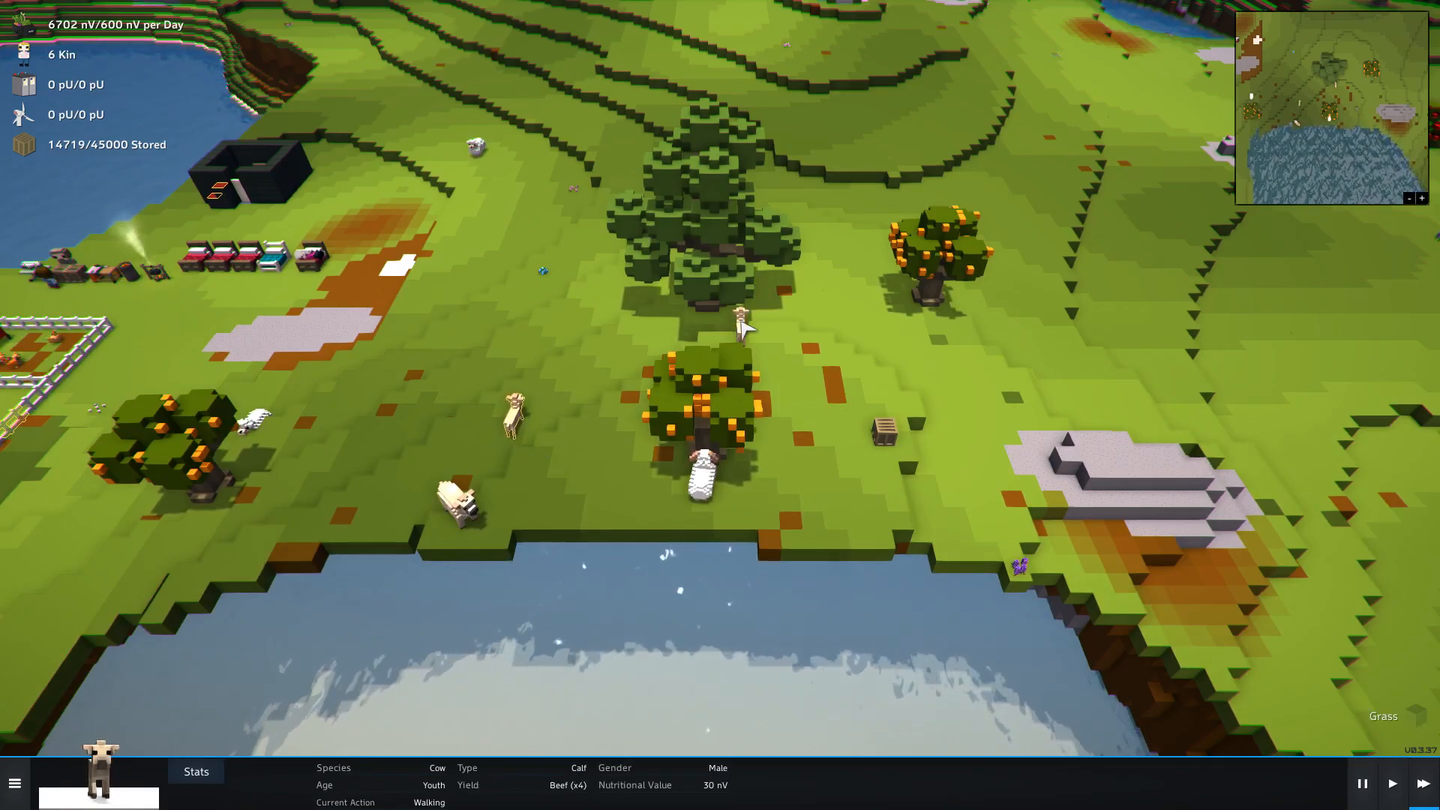
key("d")
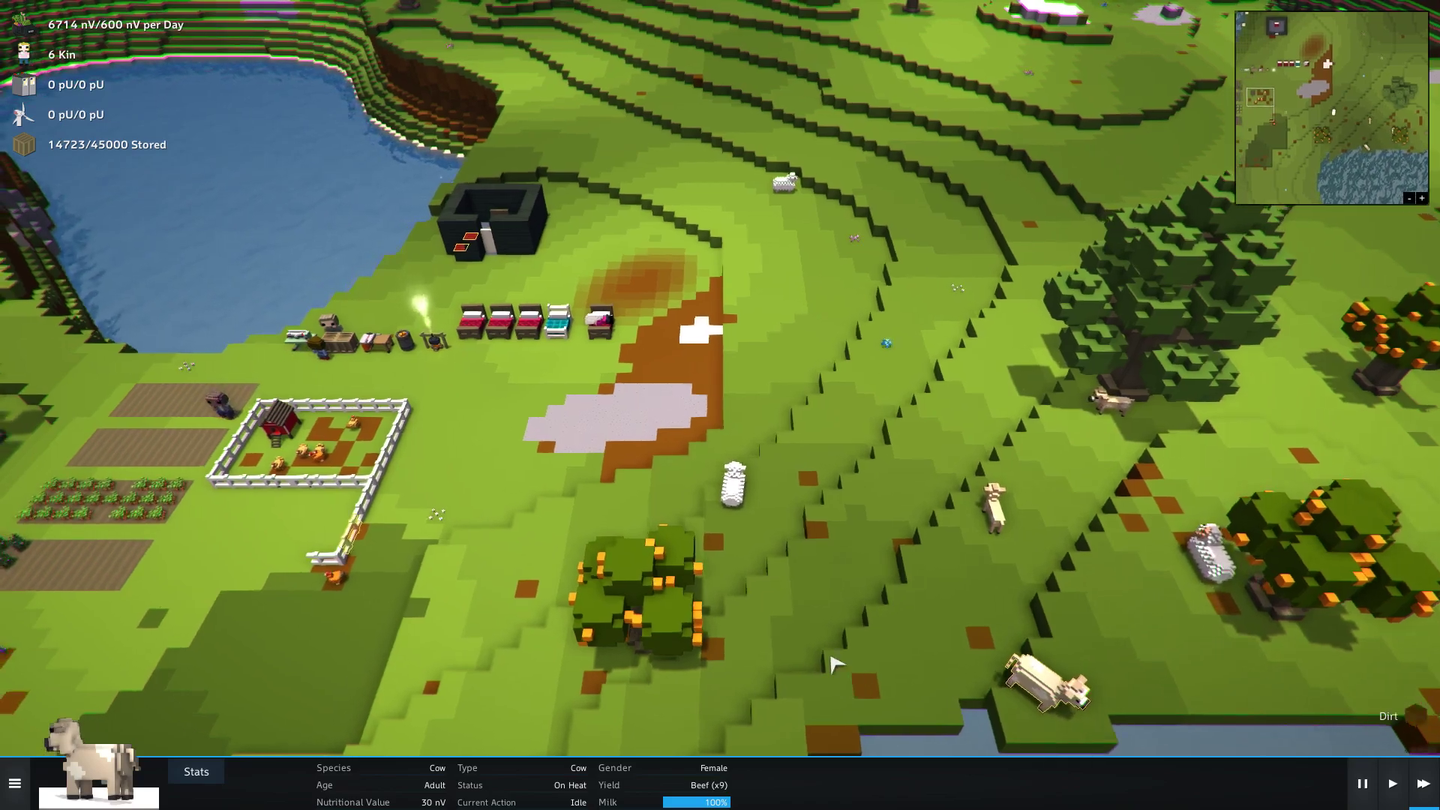
scroll(988, 731, "up", 3)
left_click(828, 550)
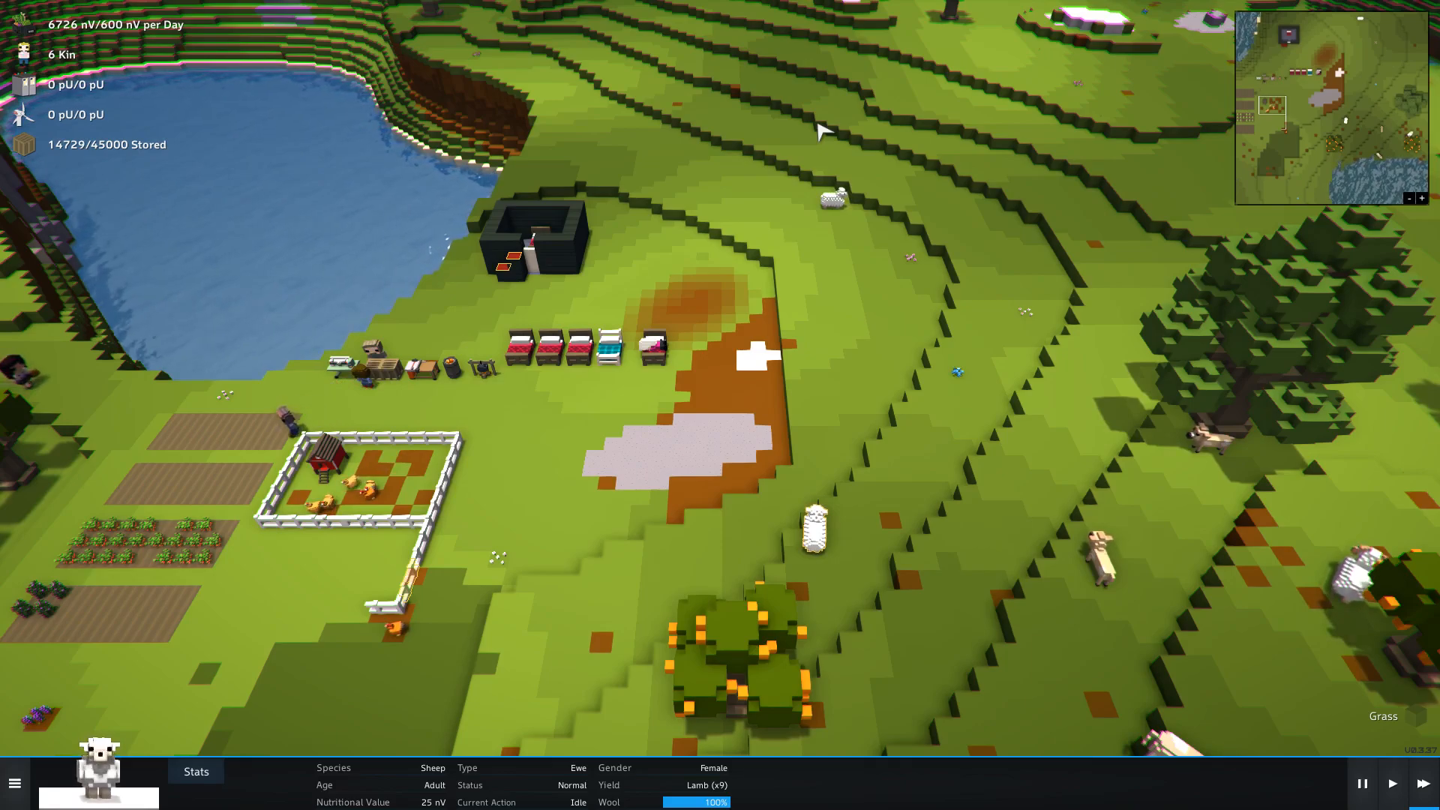
left_click(884, 326)
left_click_drag(883, 325, 894, 306)
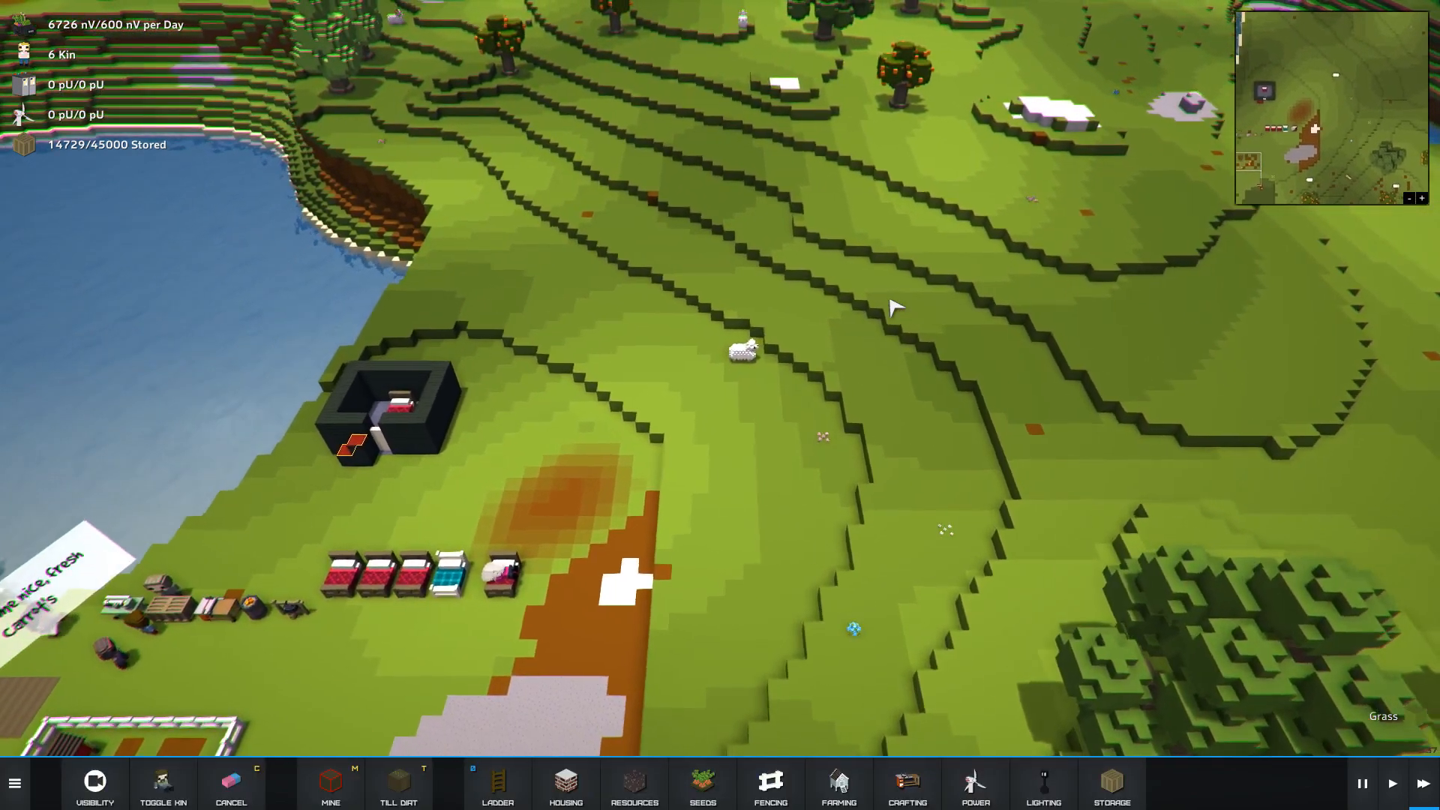
scroll(894, 306, "down", 3)
scroll(889, 309, "down", 2)
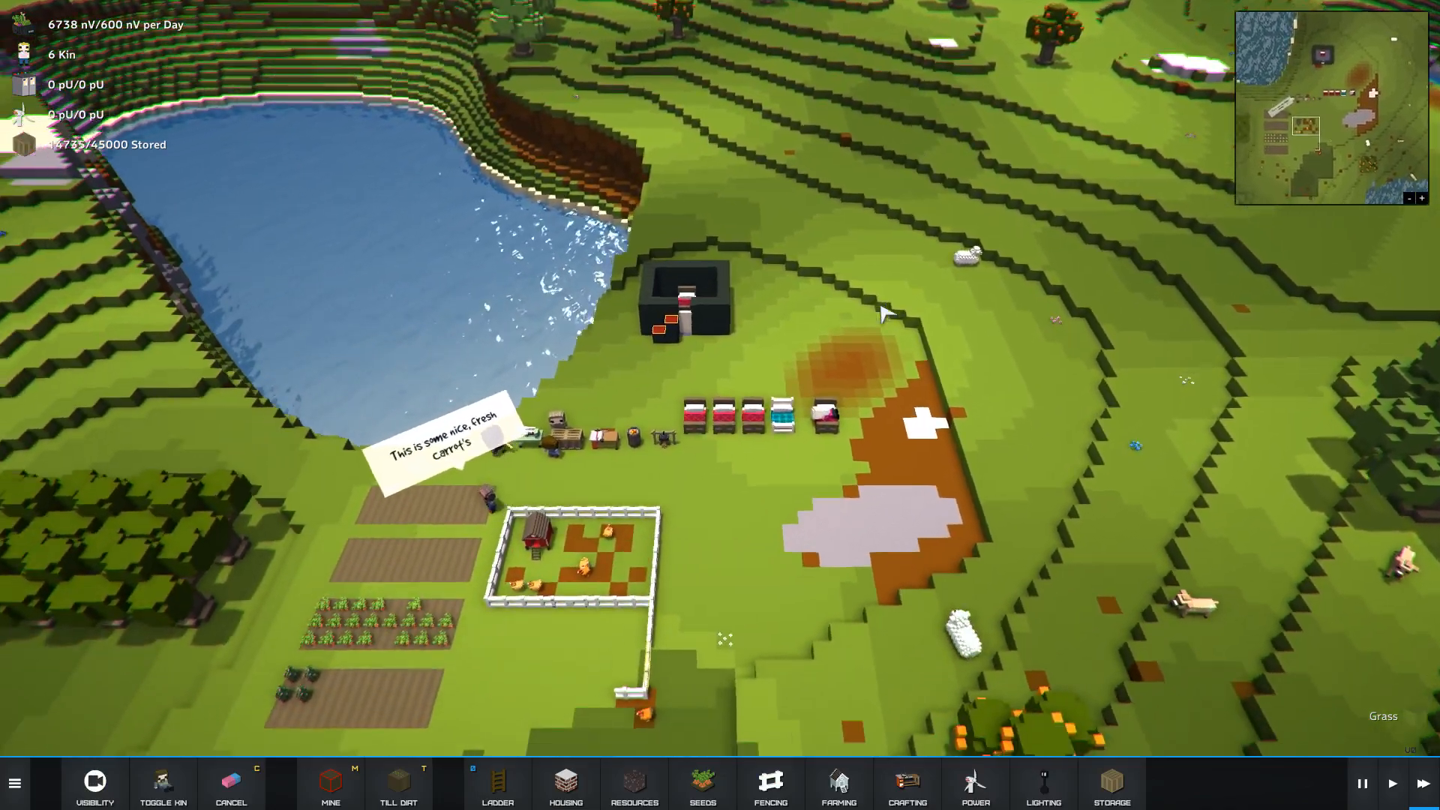
left_click_drag(884, 314, 915, 87)
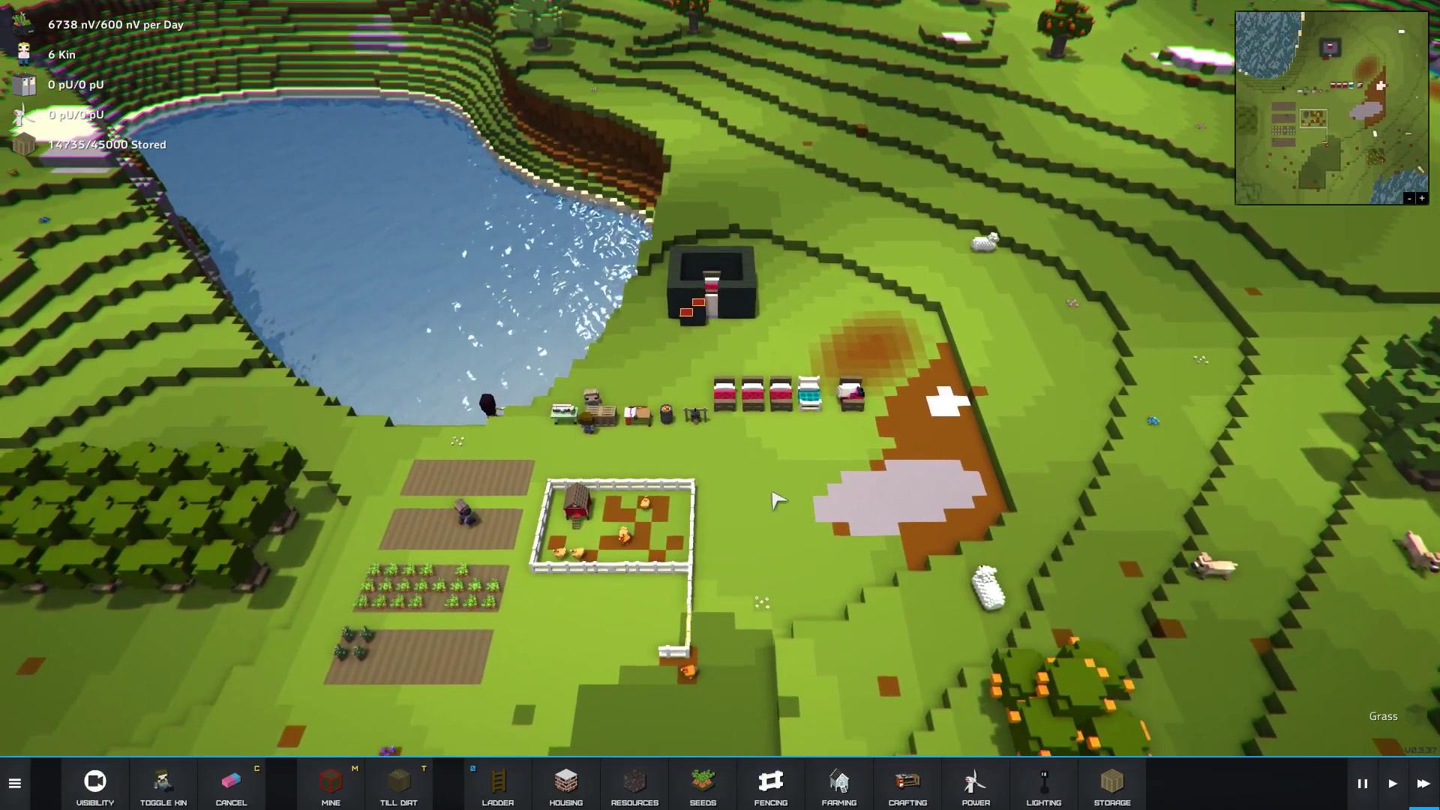
scroll(777, 500, "up", 5)
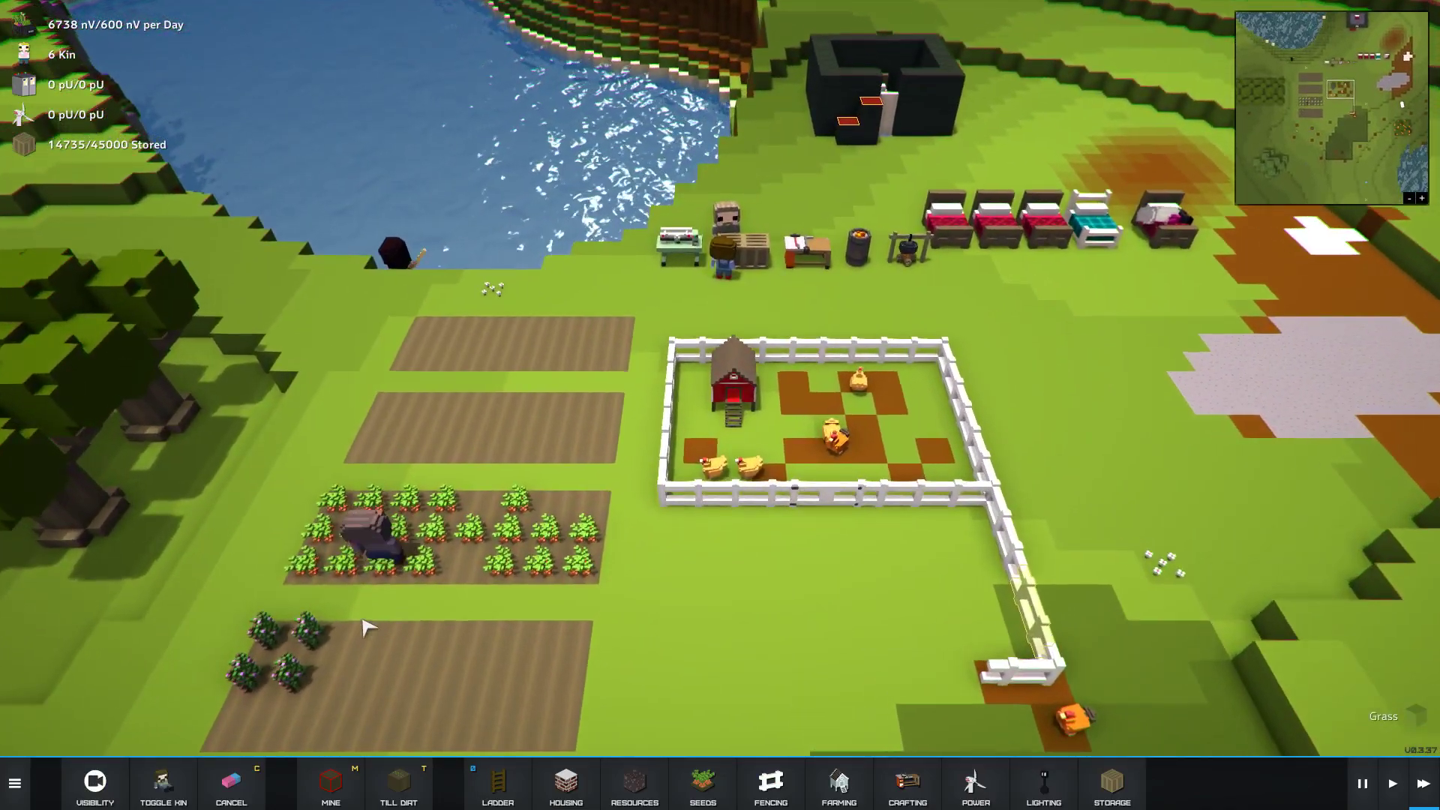
left_click(302, 654)
scroll(302, 653, "down", 3)
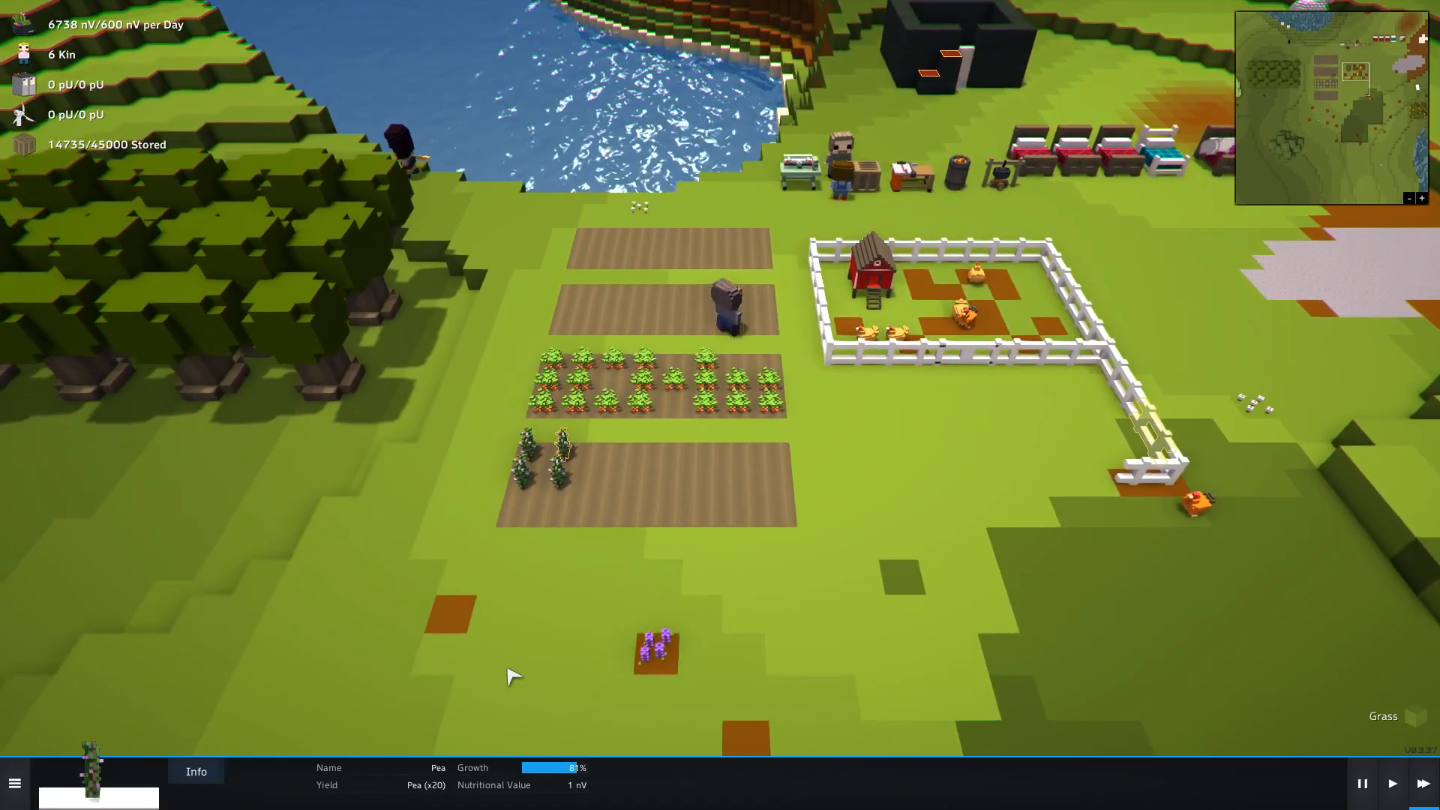
scroll(495, 609, "down", 3)
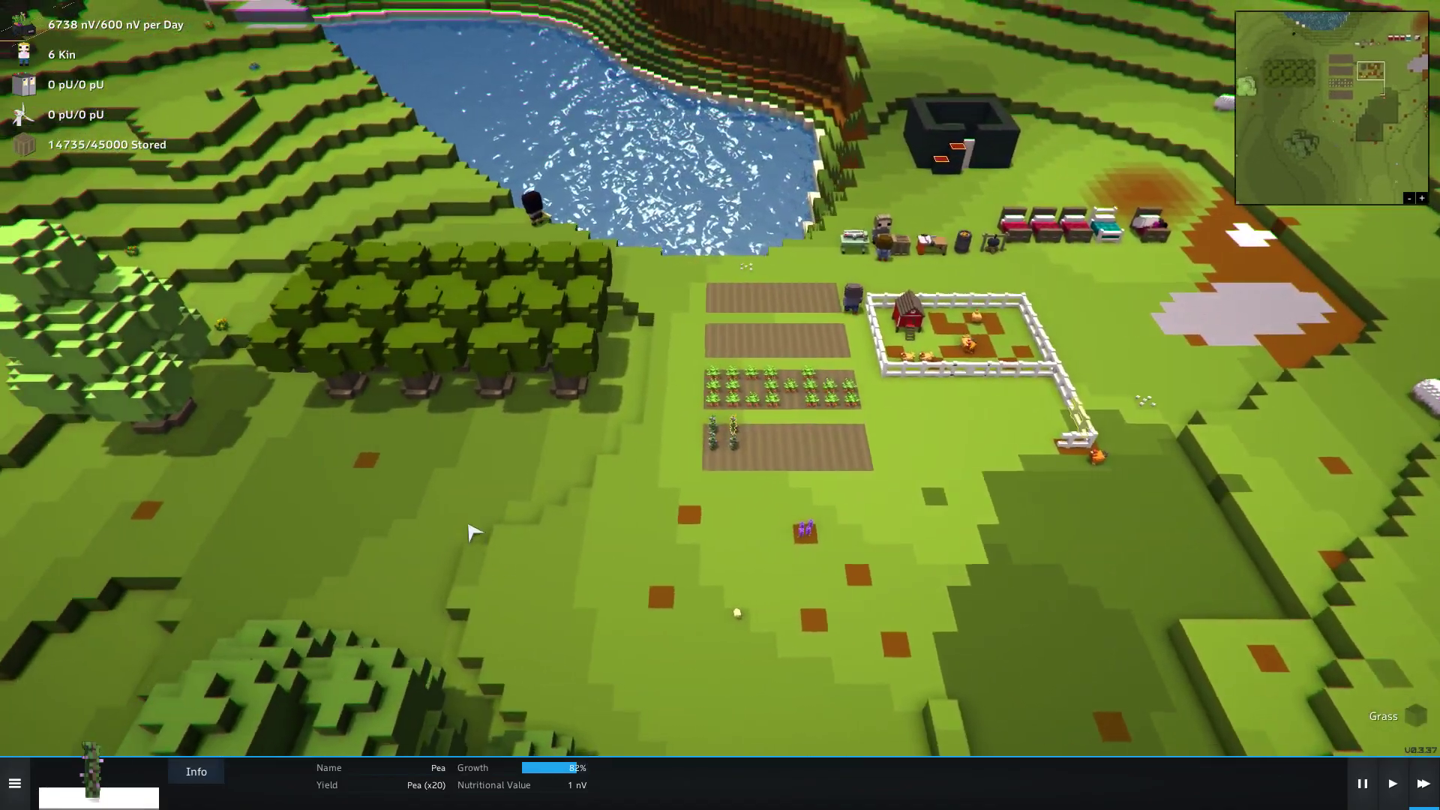
key("w")
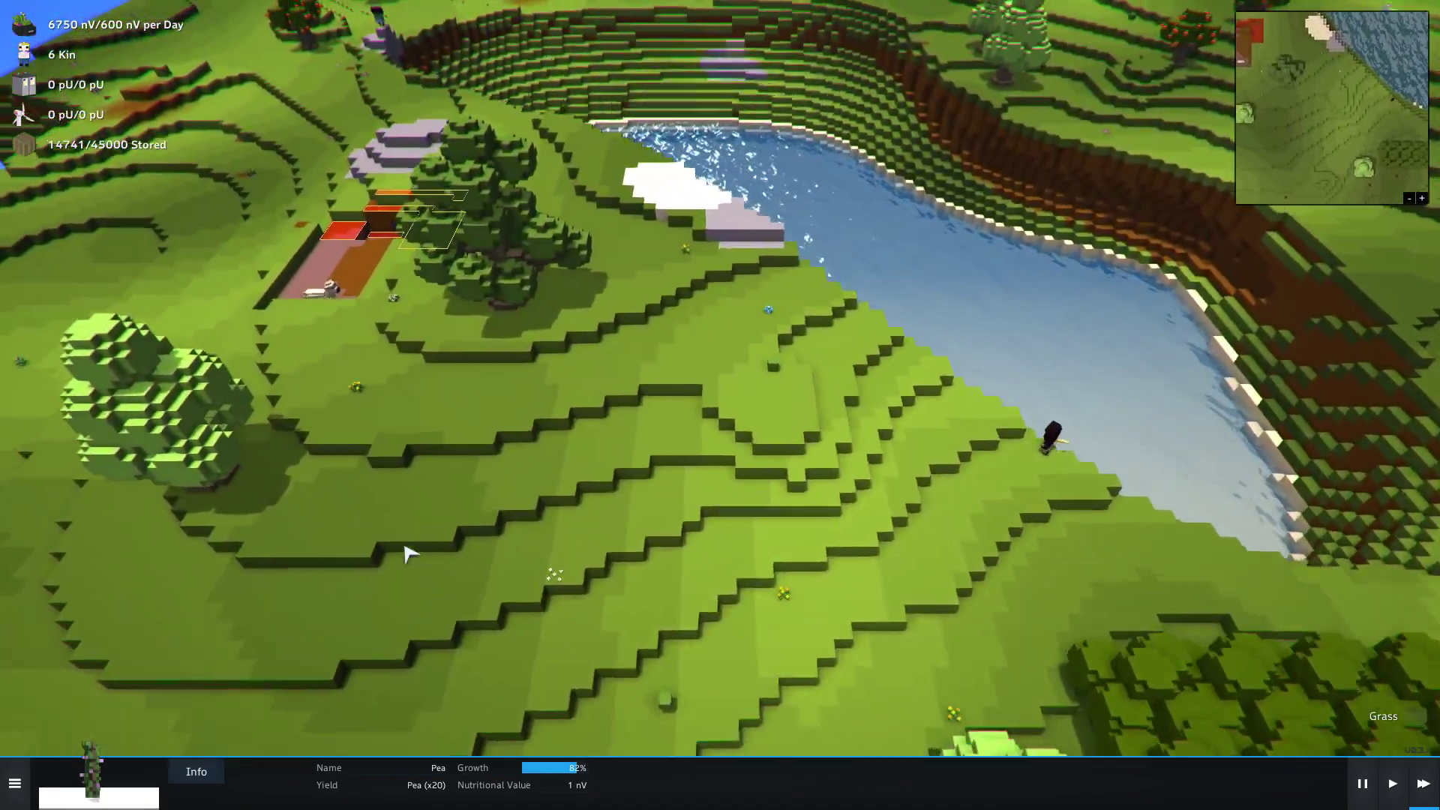
key("q")
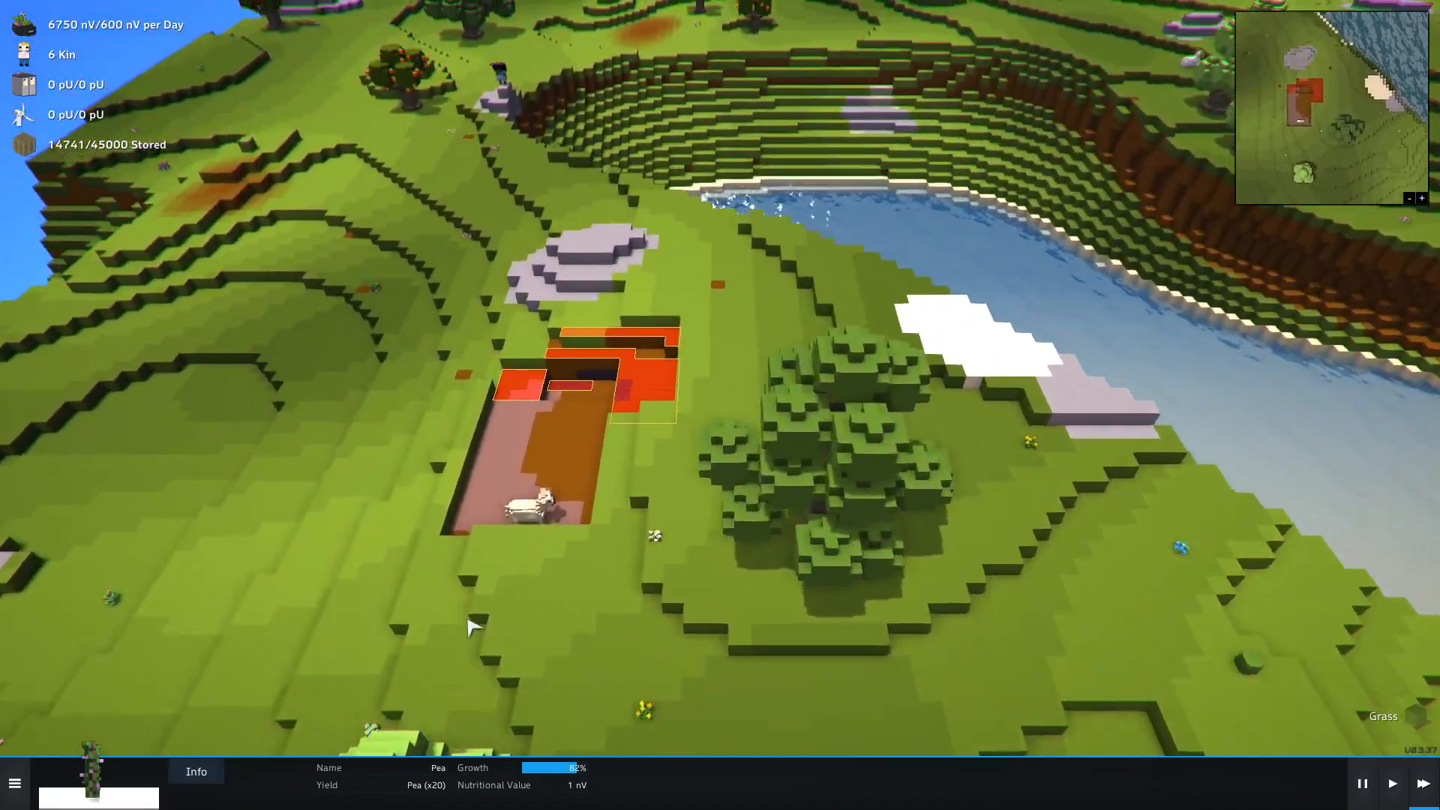
key("w")
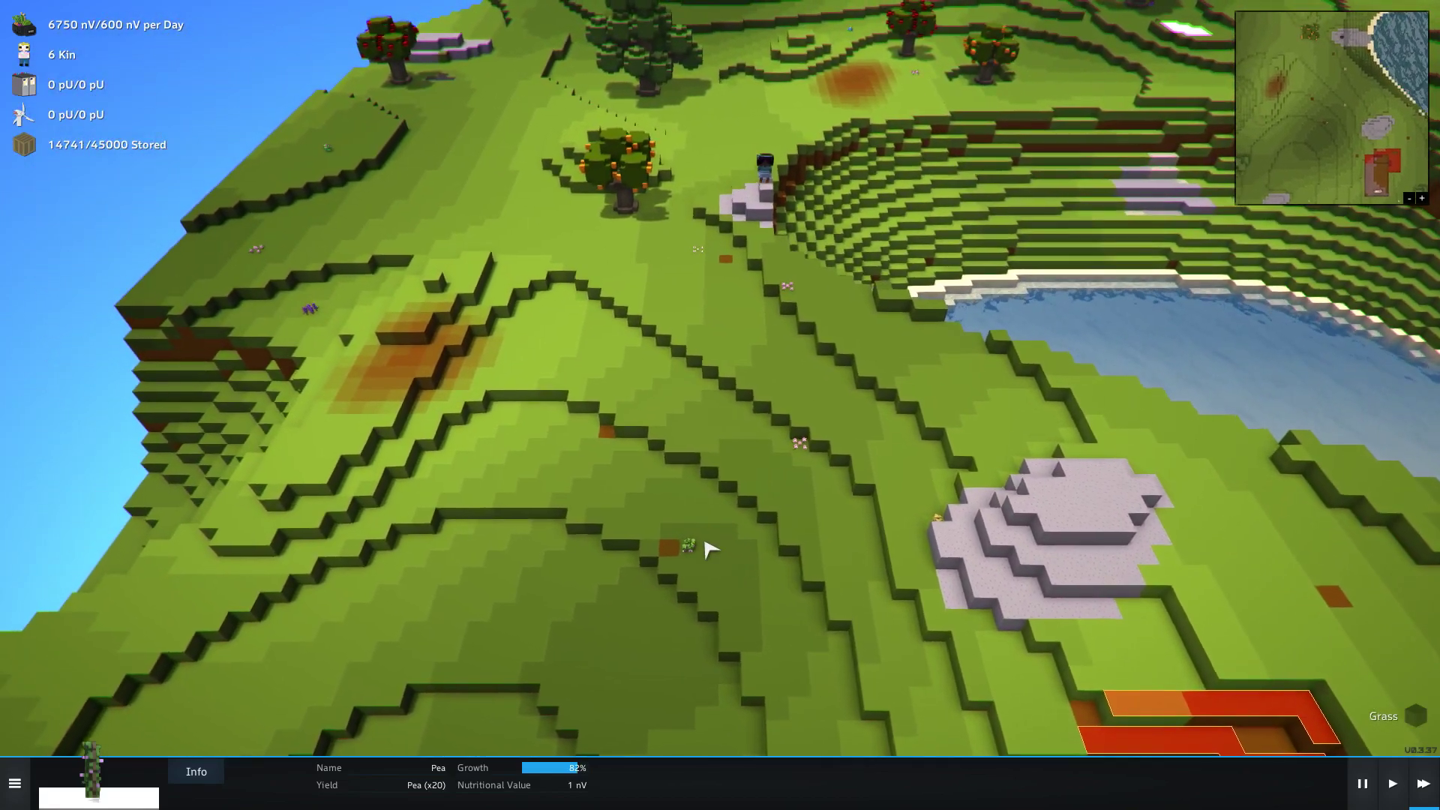
left_click(688, 552)
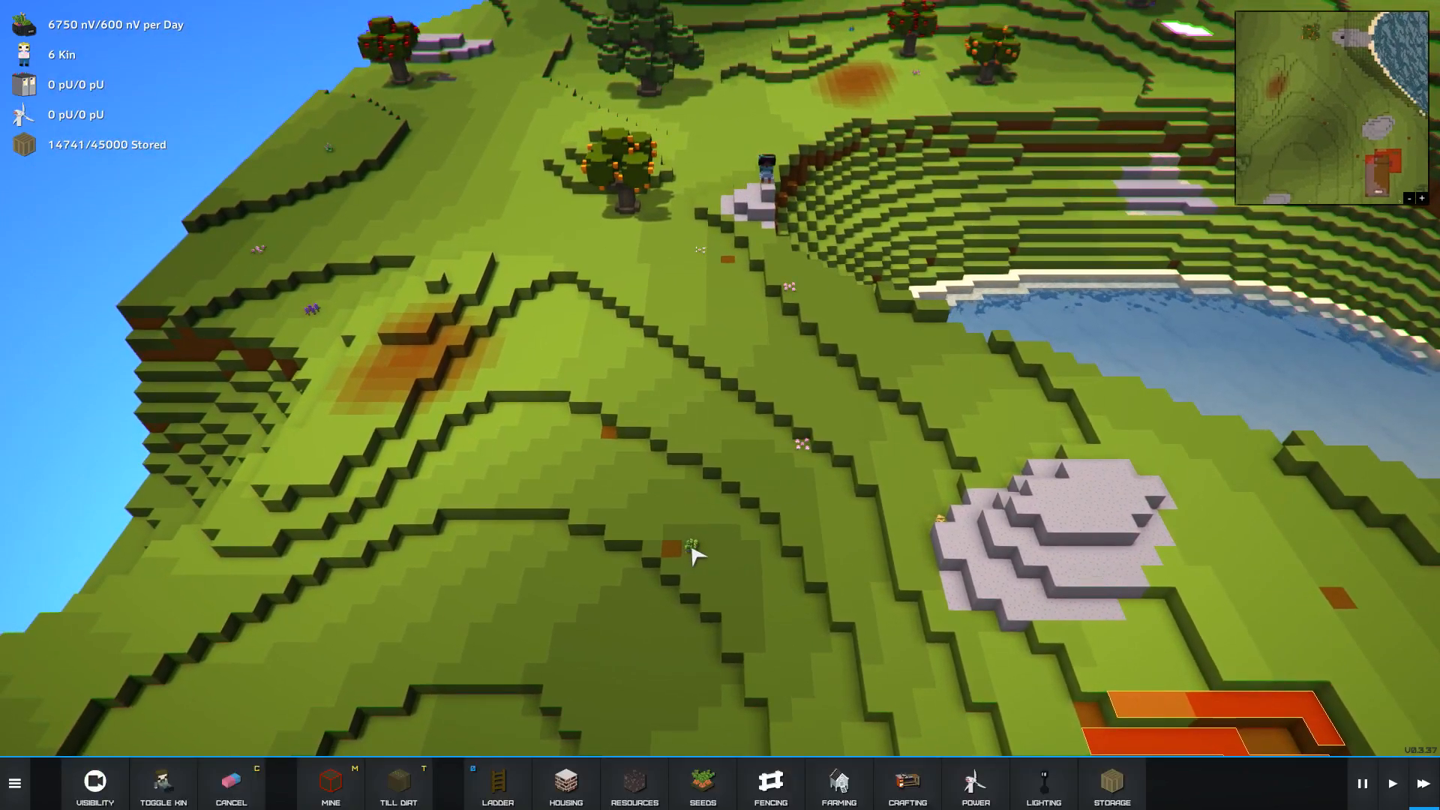
left_click(690, 549)
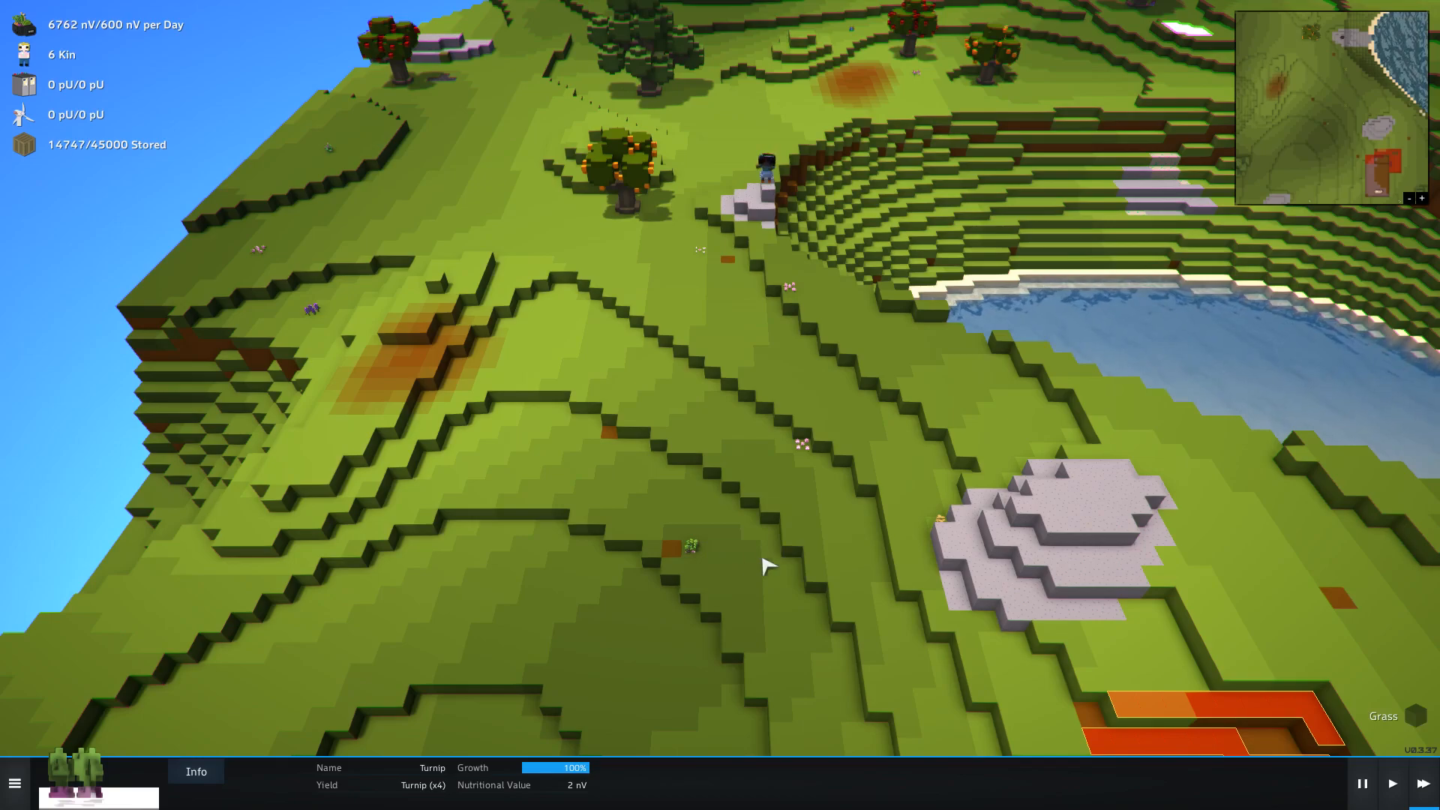
key("w")
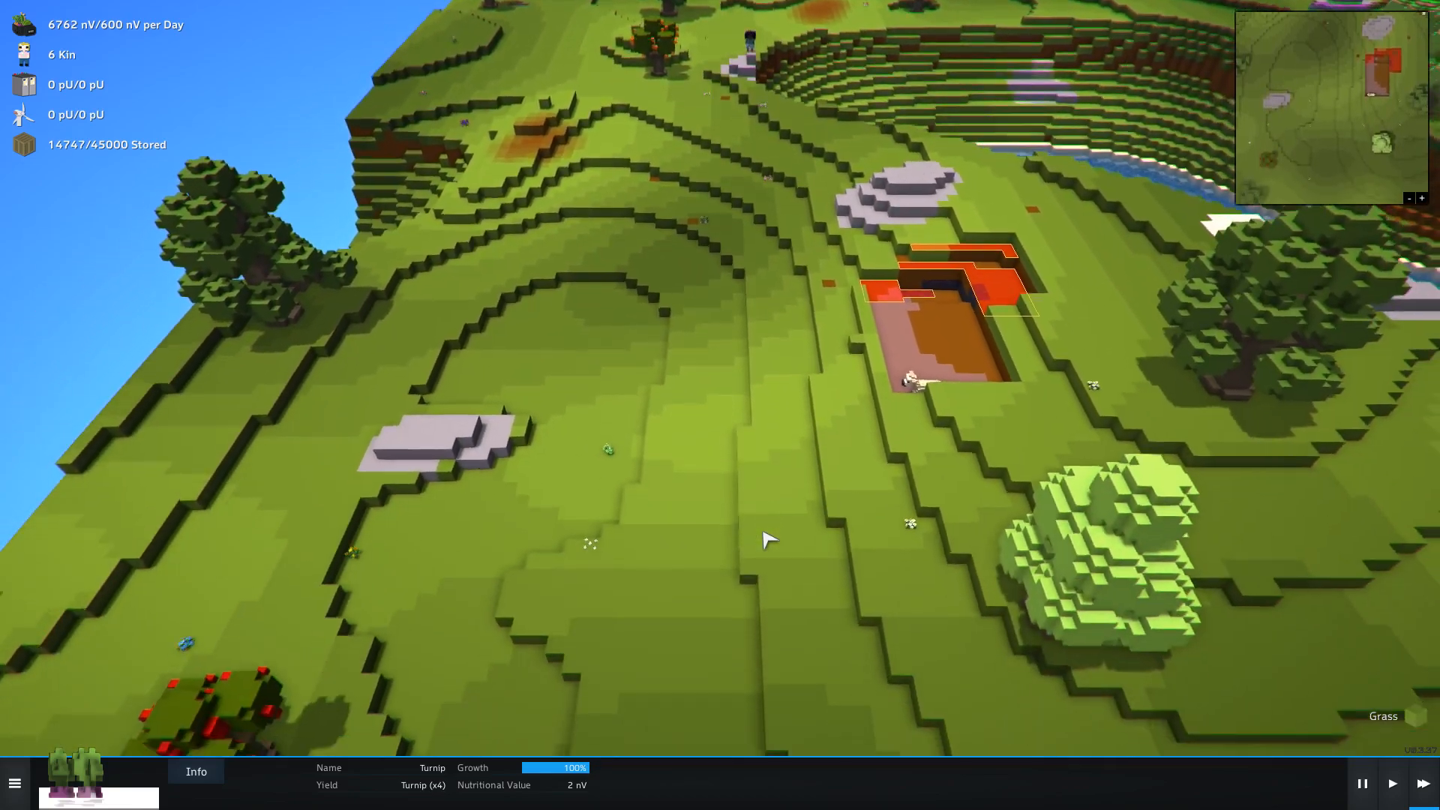
key("w")
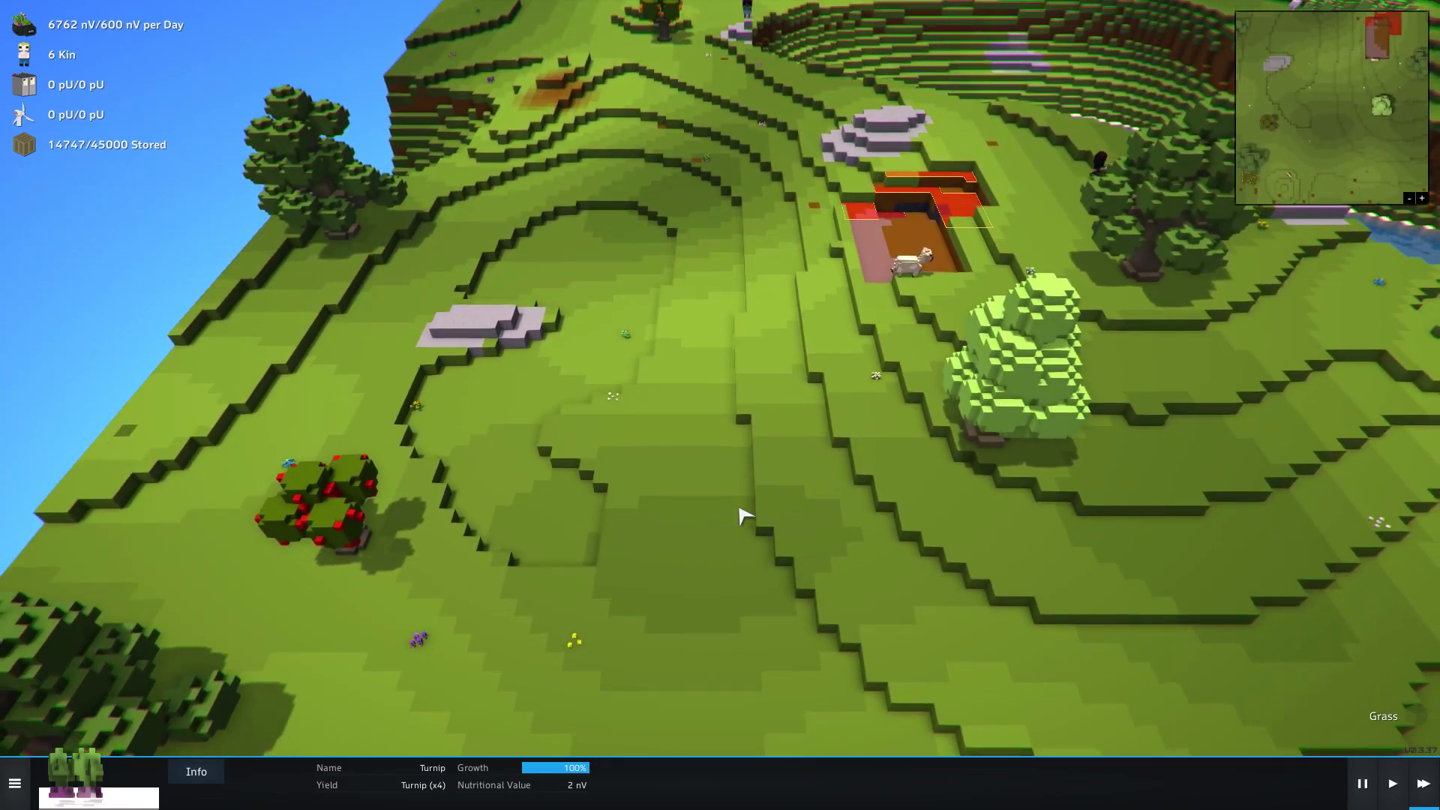
key("w")
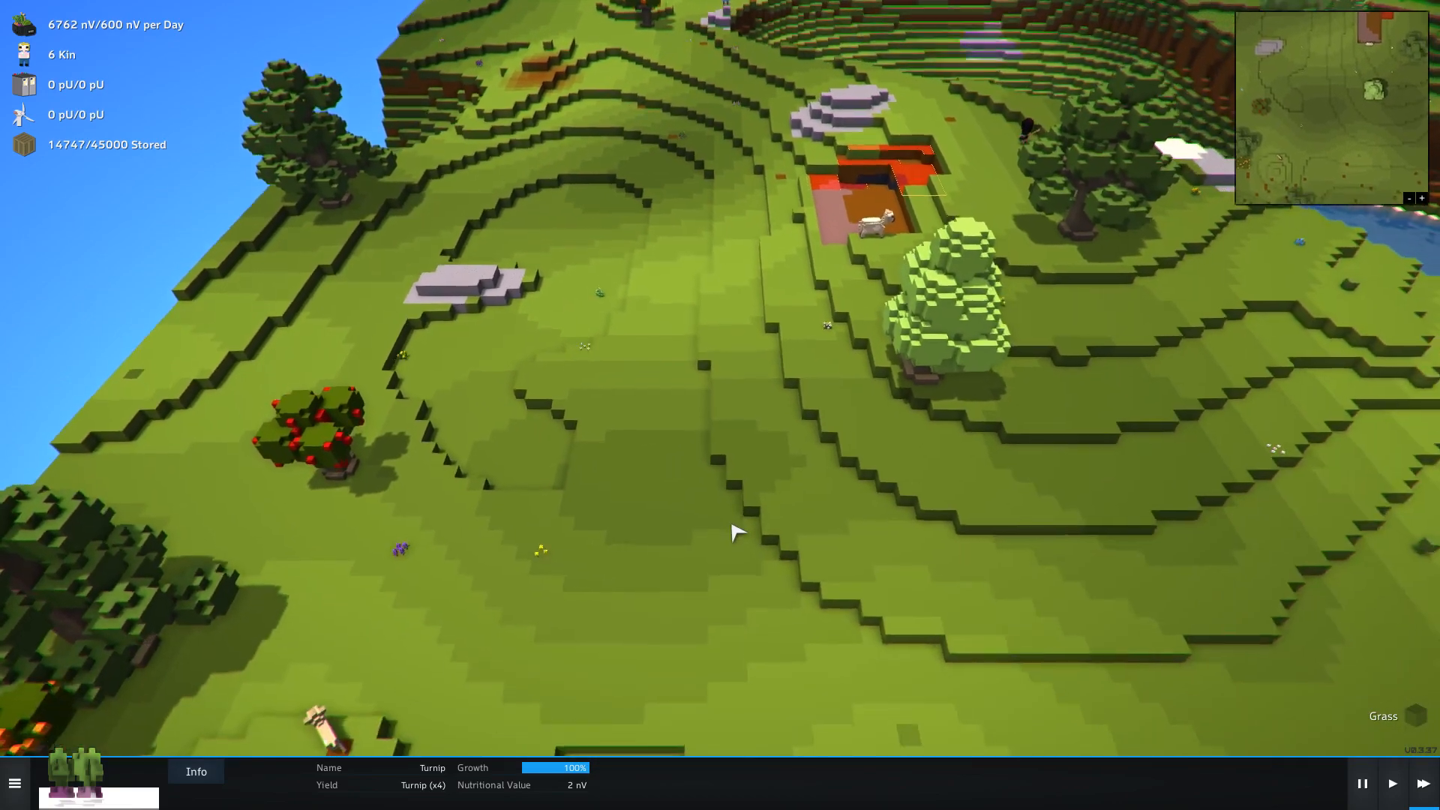
key("w")
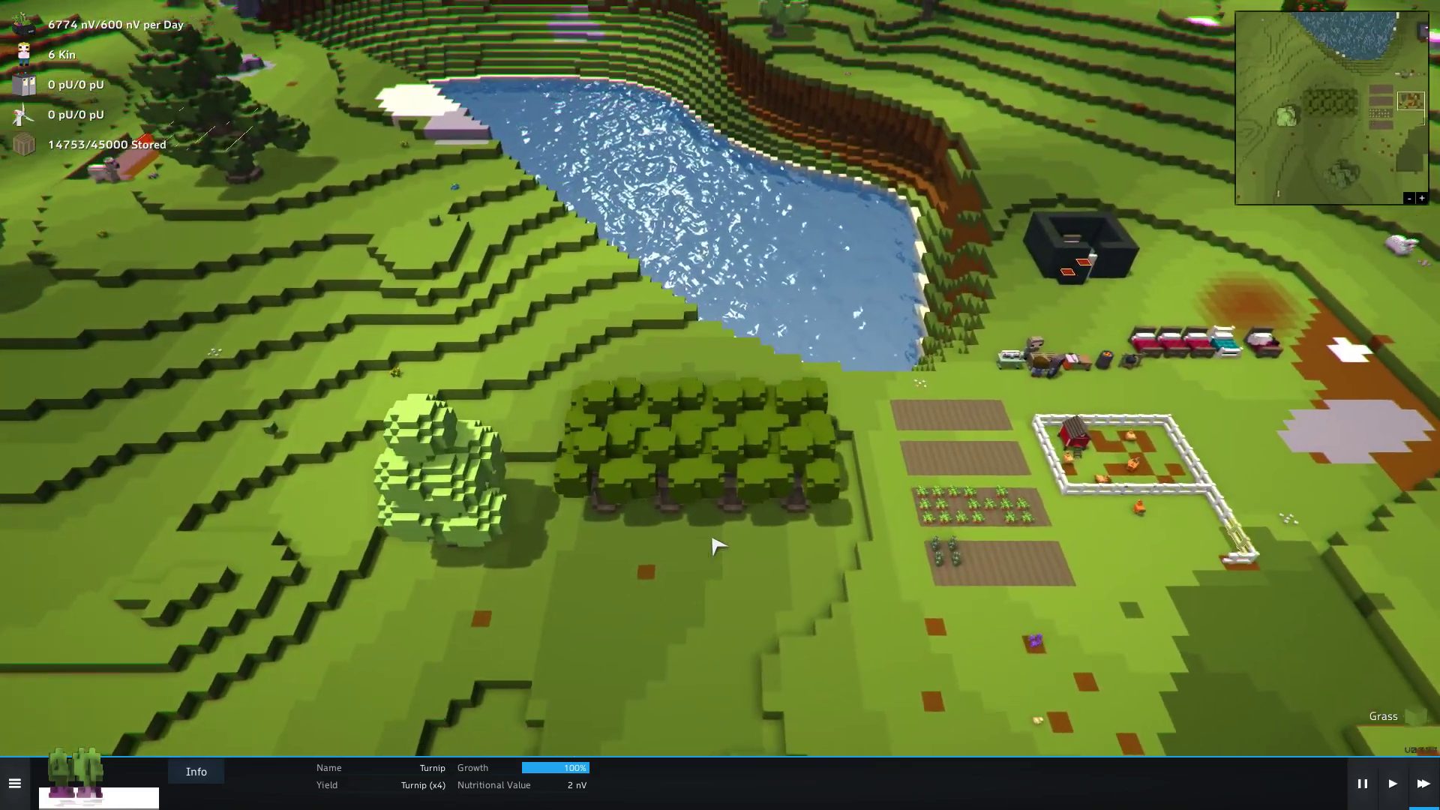
scroll(716, 545, "up", 5)
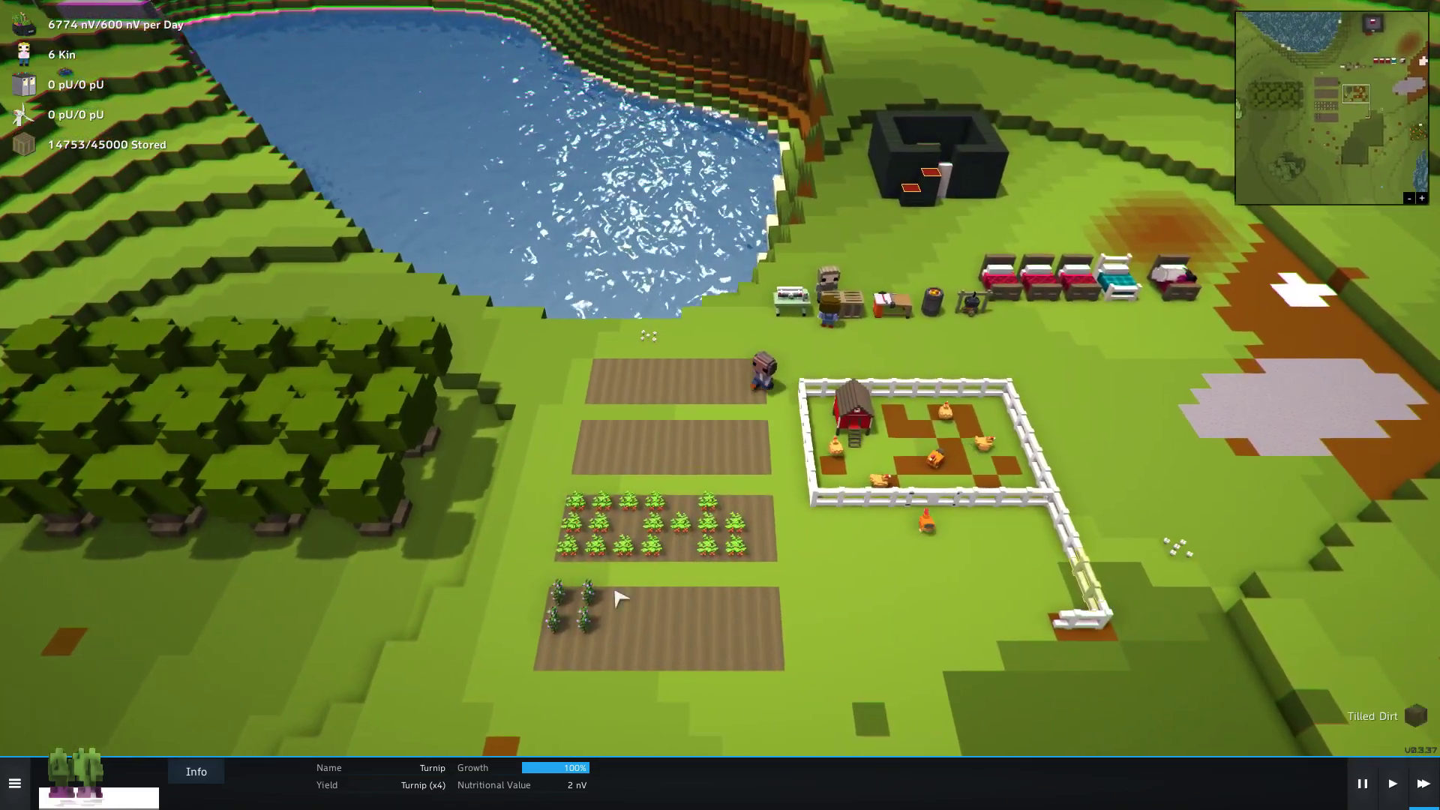
left_click(586, 605)
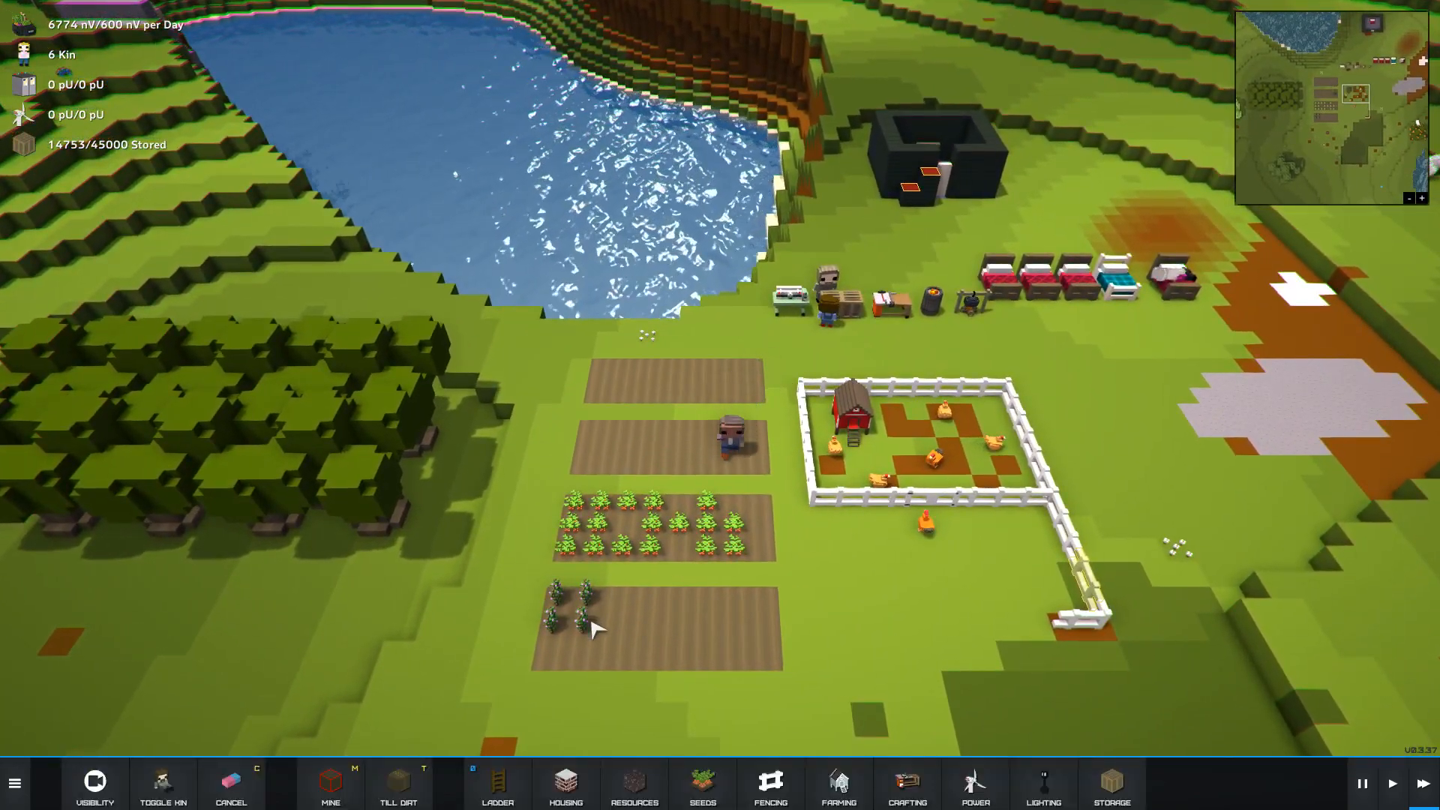
left_click(596, 631)
scroll(590, 629, "down", 4)
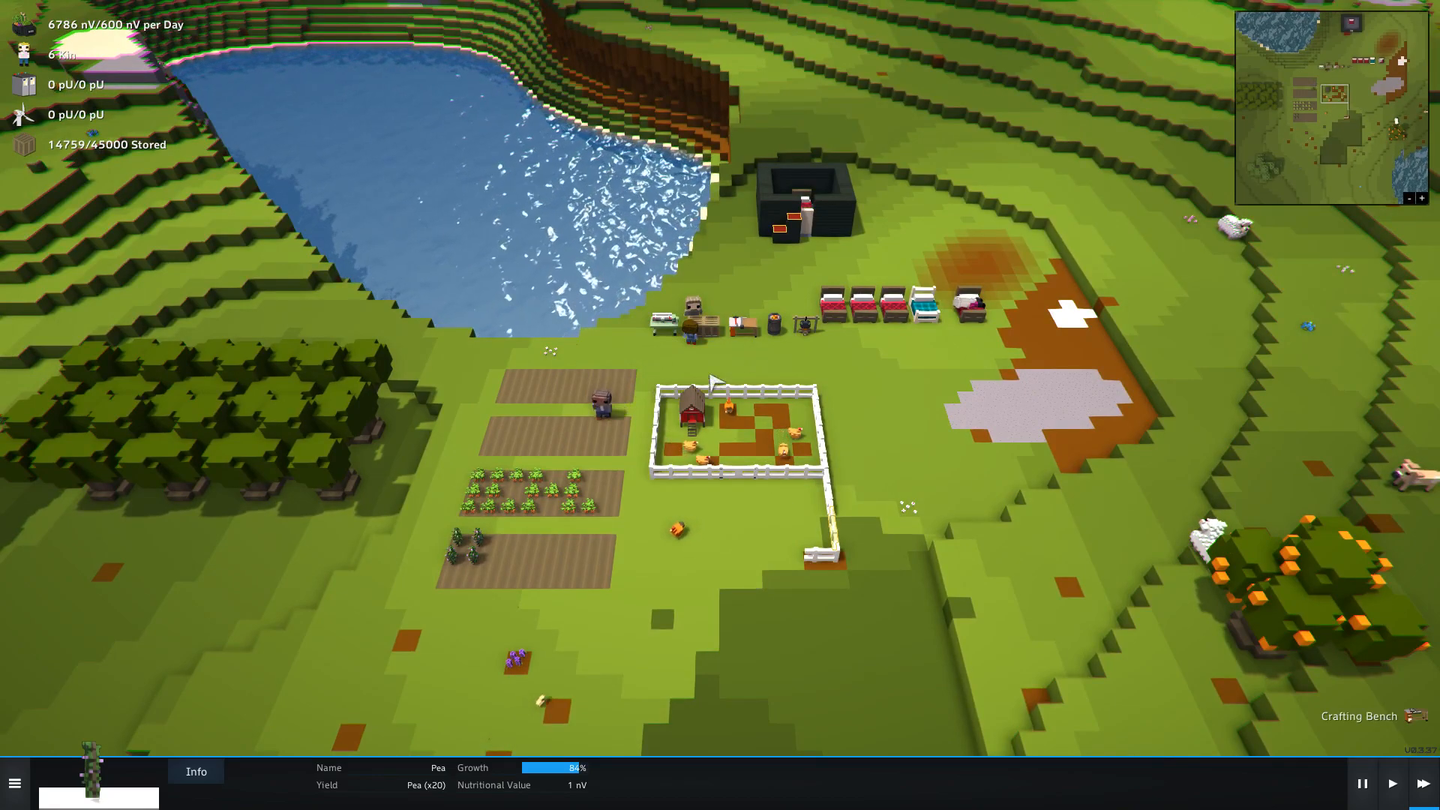
scroll(681, 453, "down", 4)
scroll(765, 403, "up", 5)
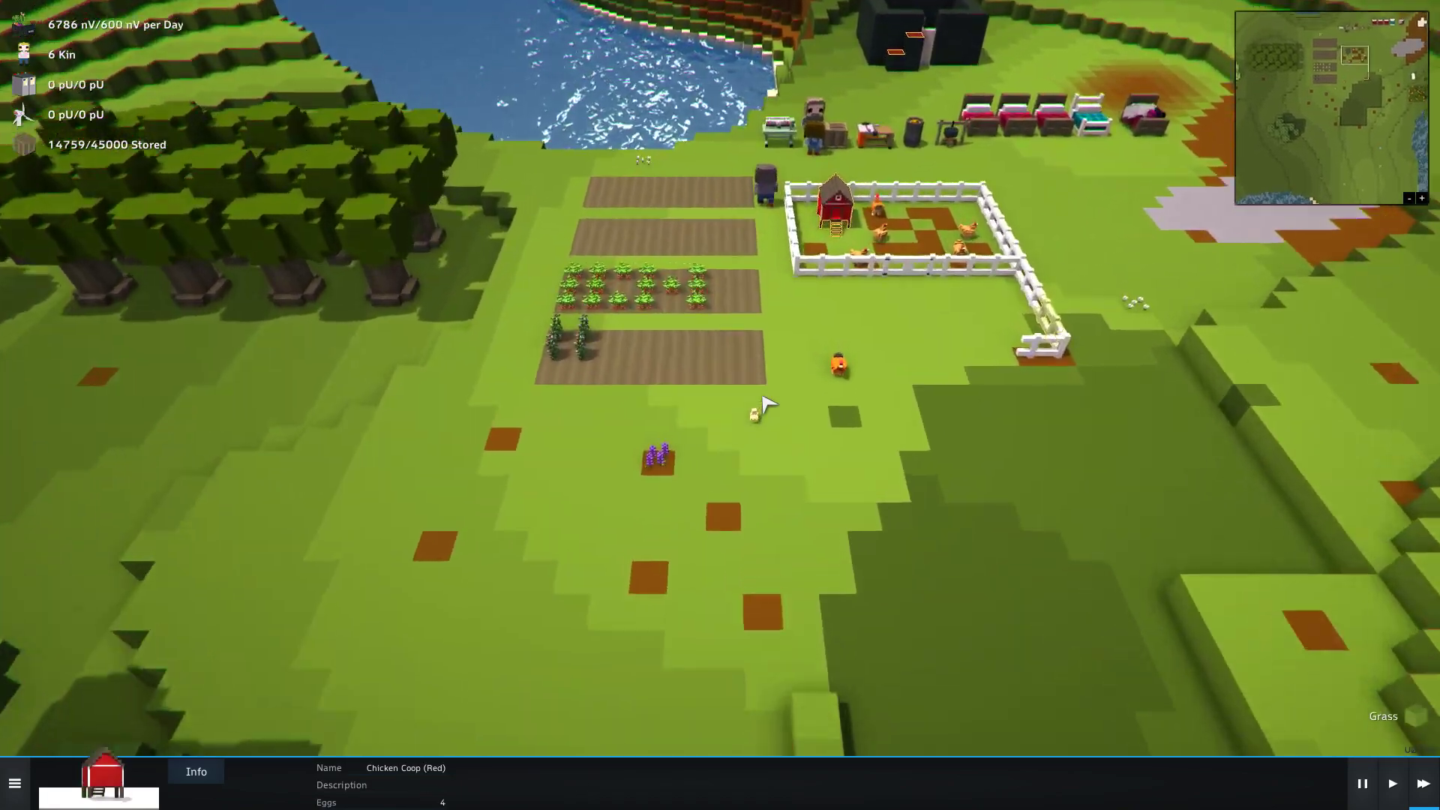
scroll(766, 404, "up", 2)
left_click(742, 446)
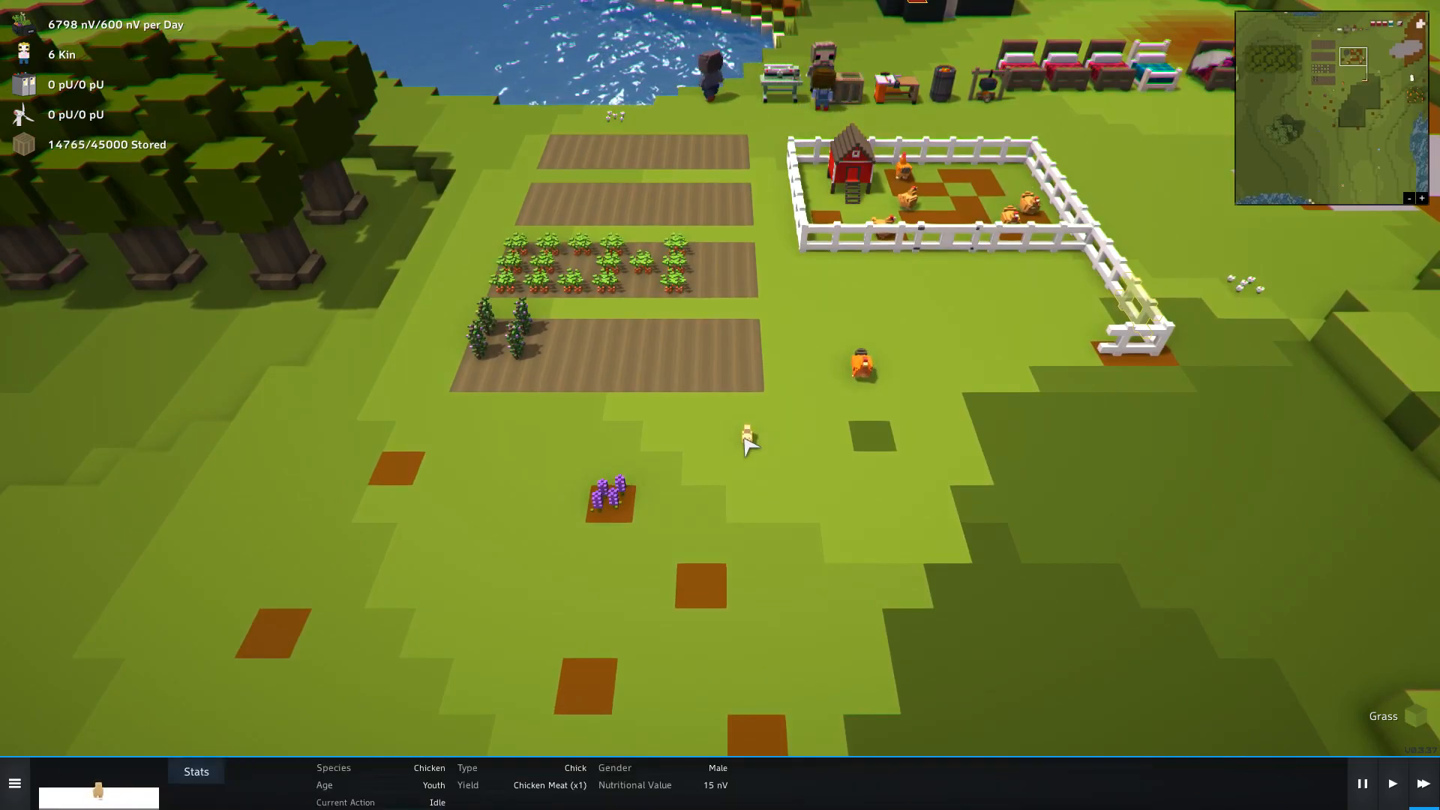
scroll(749, 445, "down", 4)
scroll(755, 450, "down", 4)
scroll(766, 461, "down", 3)
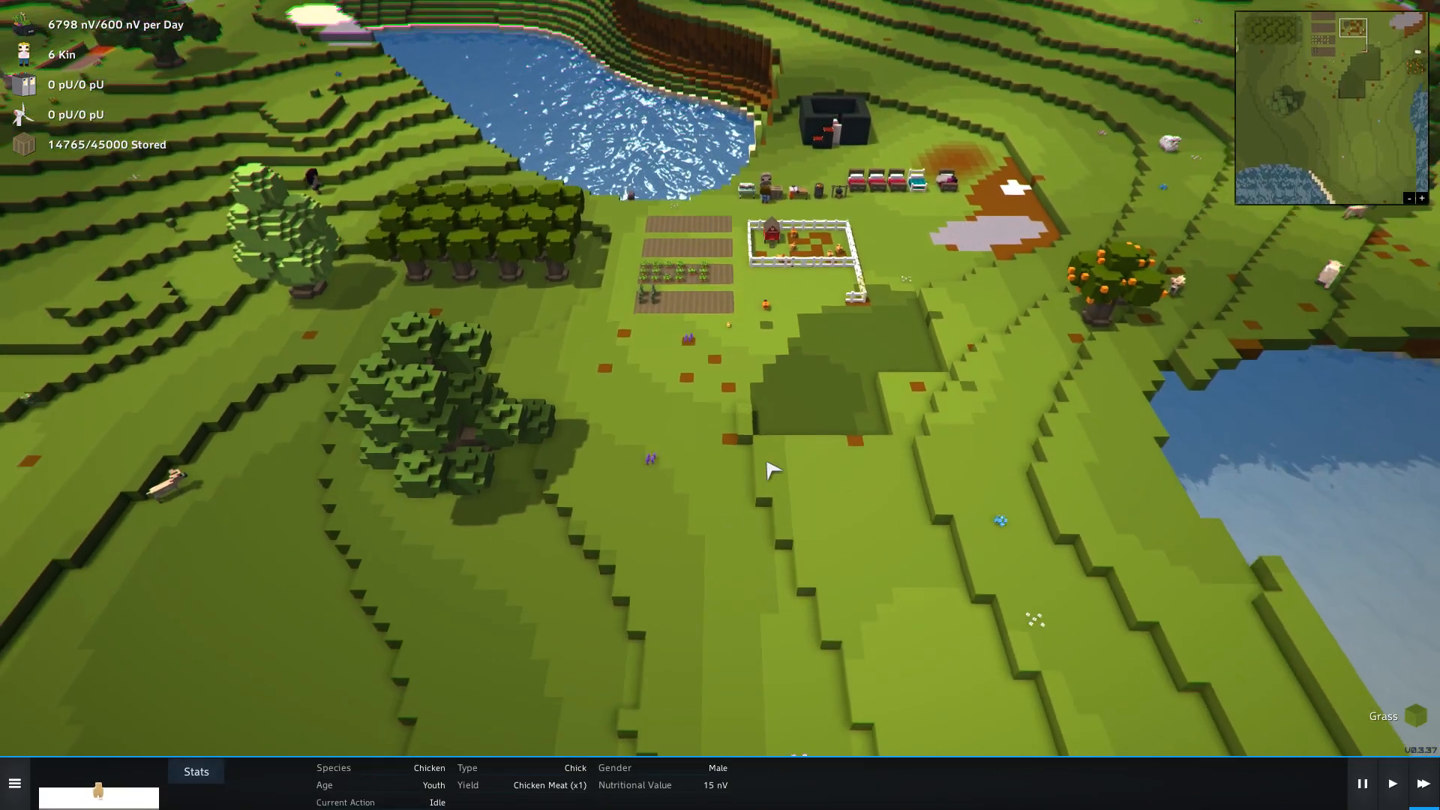
scroll(775, 471, "down", 2)
scroll(772, 468, "down", 3)
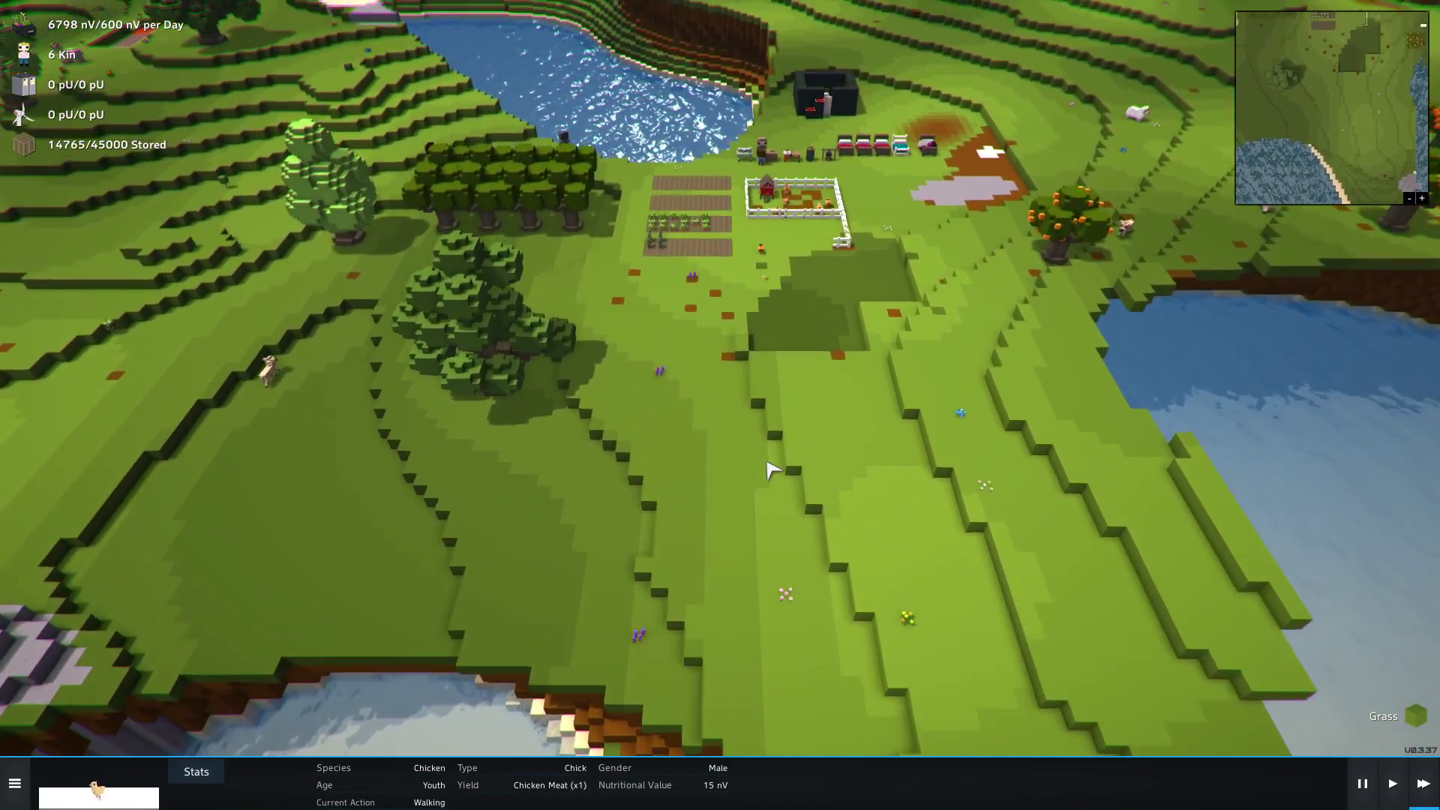
scroll(772, 470, "up", 4)
scroll(773, 469, "up", 3)
scroll(771, 470, "up", 3)
scroll(771, 469, "up", 3)
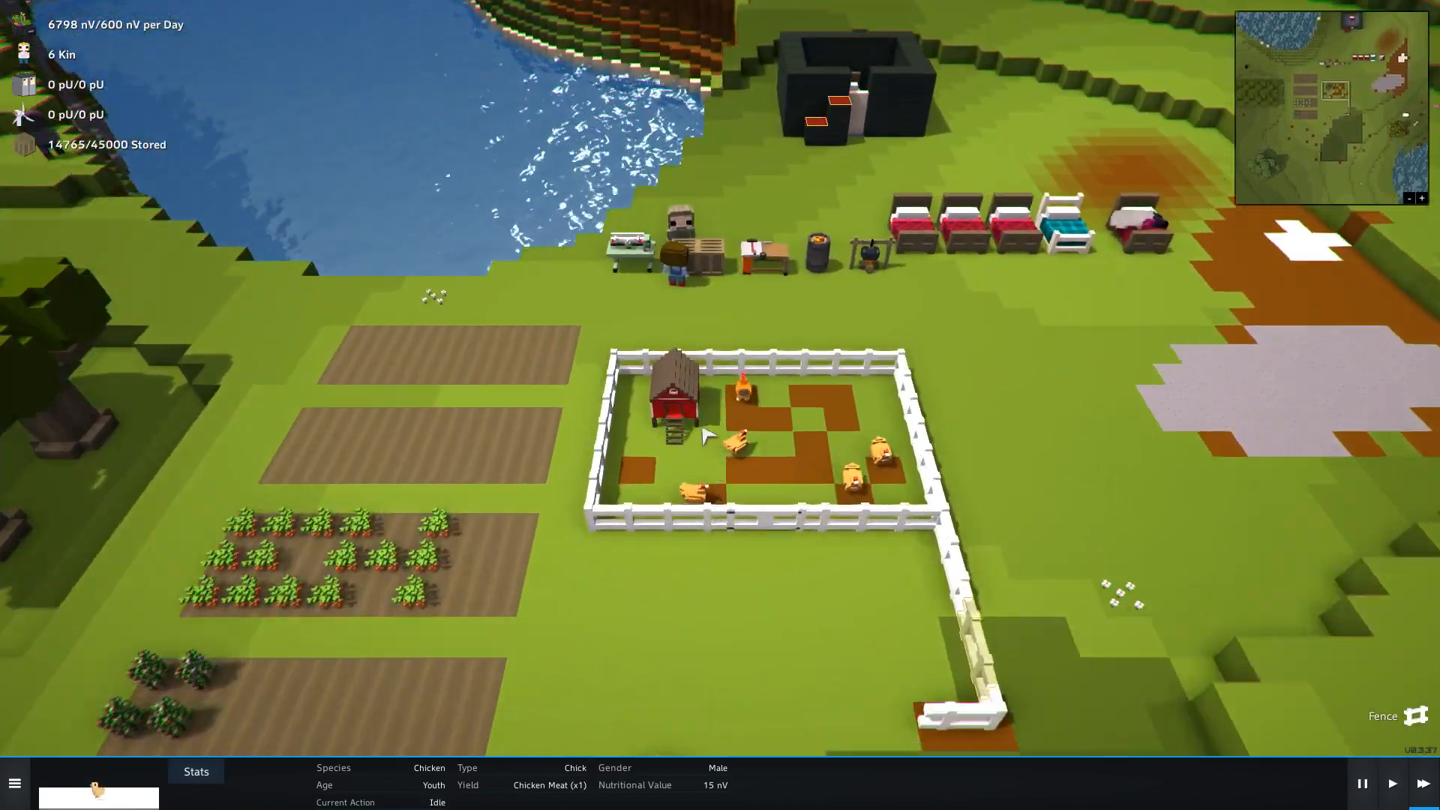
left_click(681, 403)
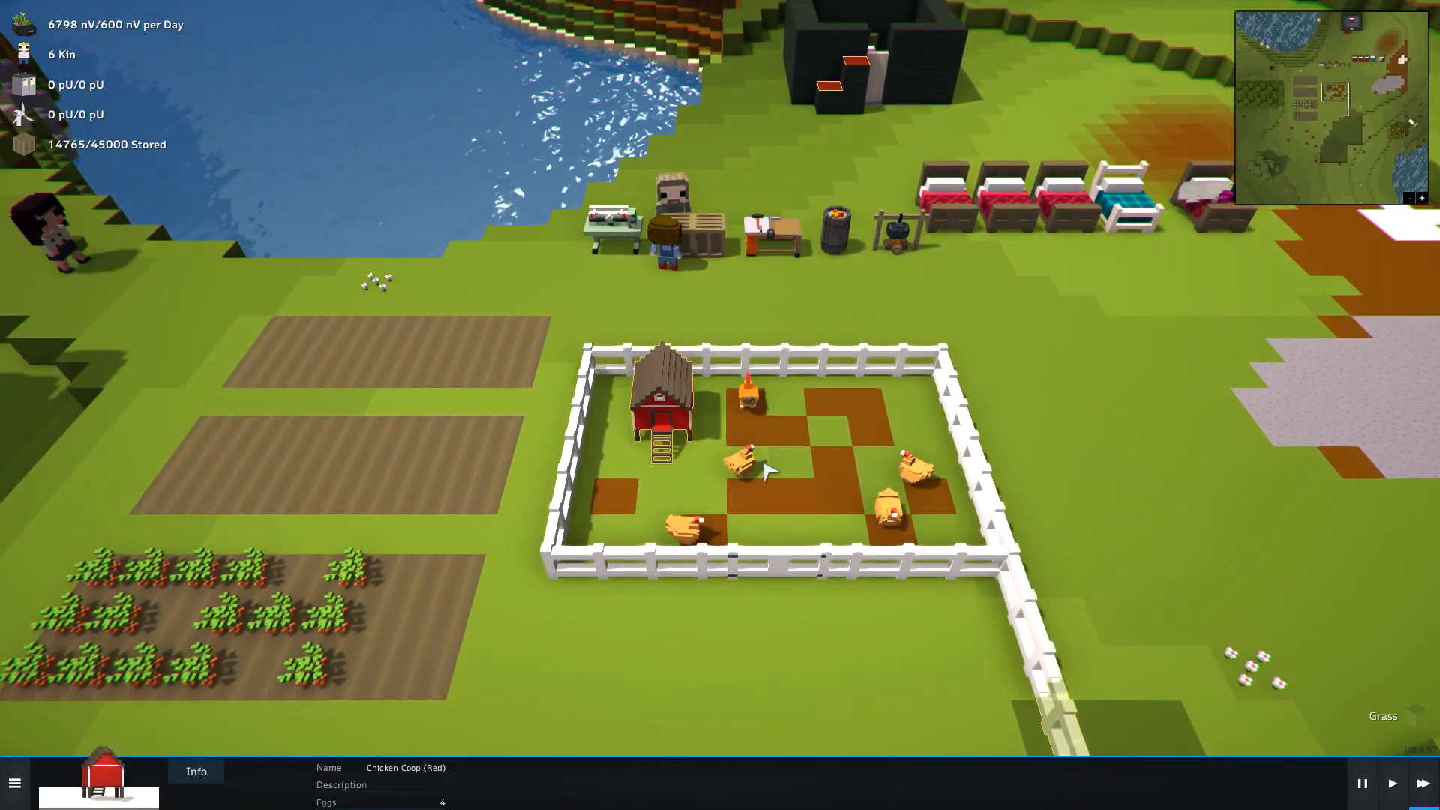
scroll(773, 469, "down", 5)
left_click(988, 487)
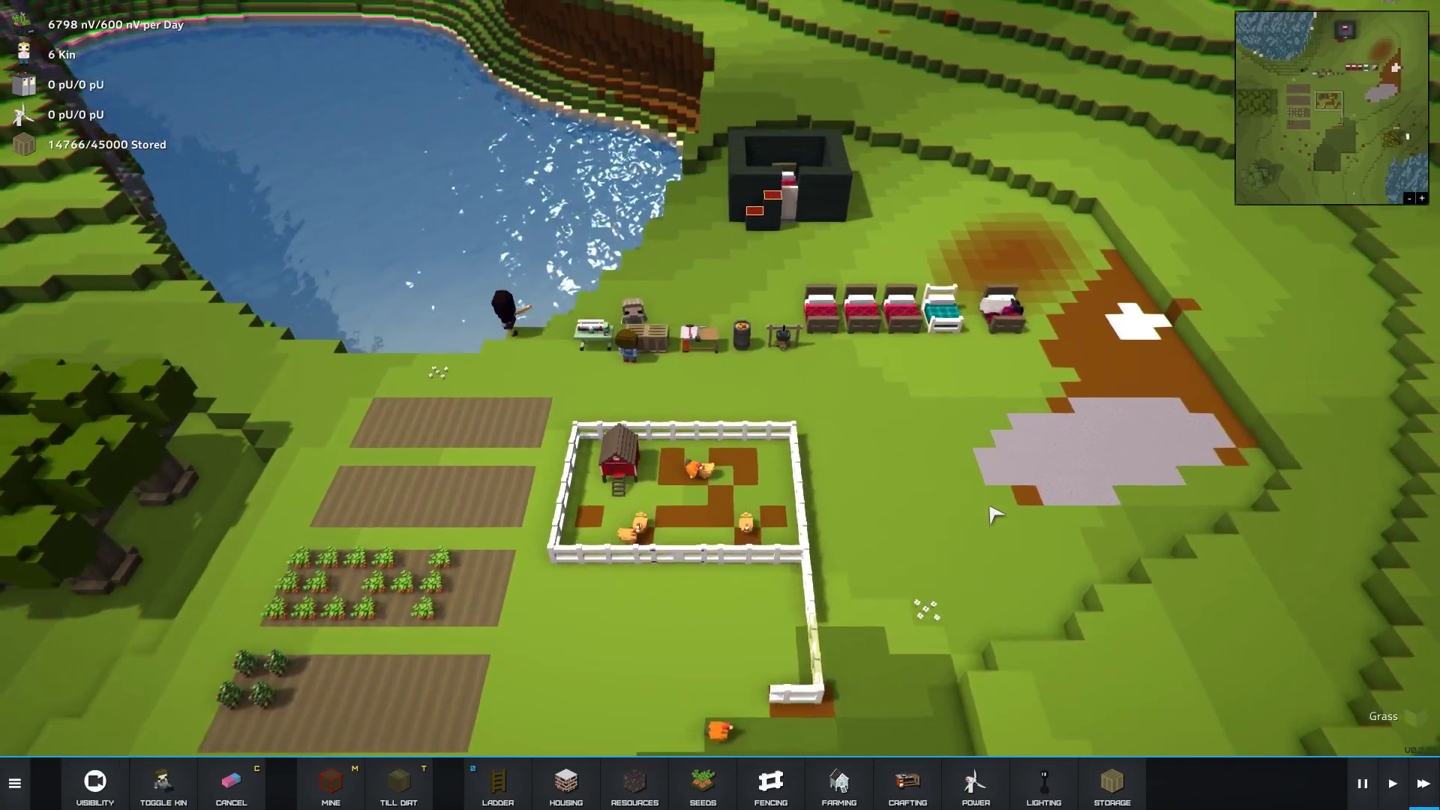
scroll(995, 516, "up", 3)
scroll(995, 515, "up", 3)
scroll(994, 515, "up", 3)
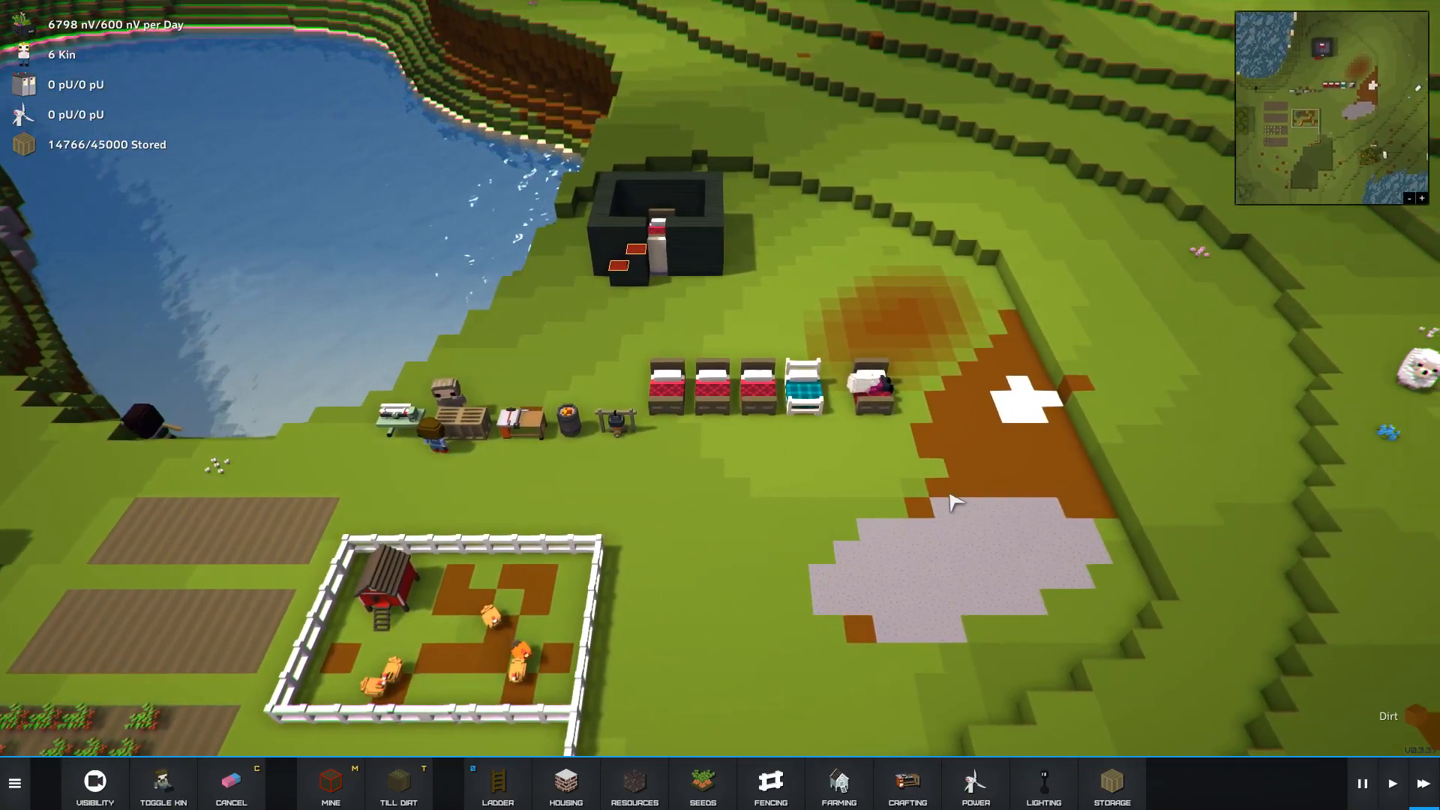
scroll(994, 515, "up", 2)
scroll(995, 516, "down", 2)
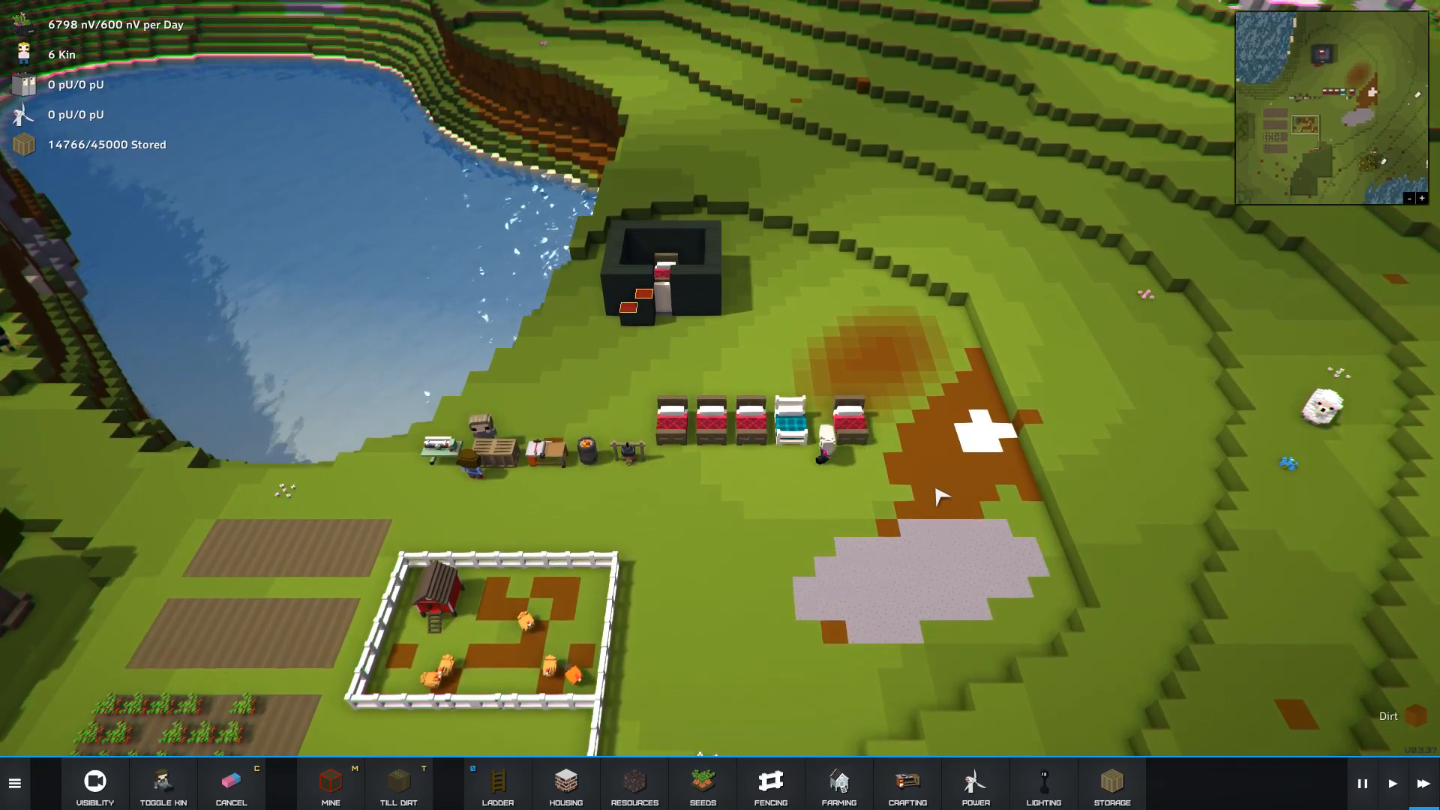
- Check a bed's assignment and rotate the view toward the grazing sheep
left_click(794, 425)
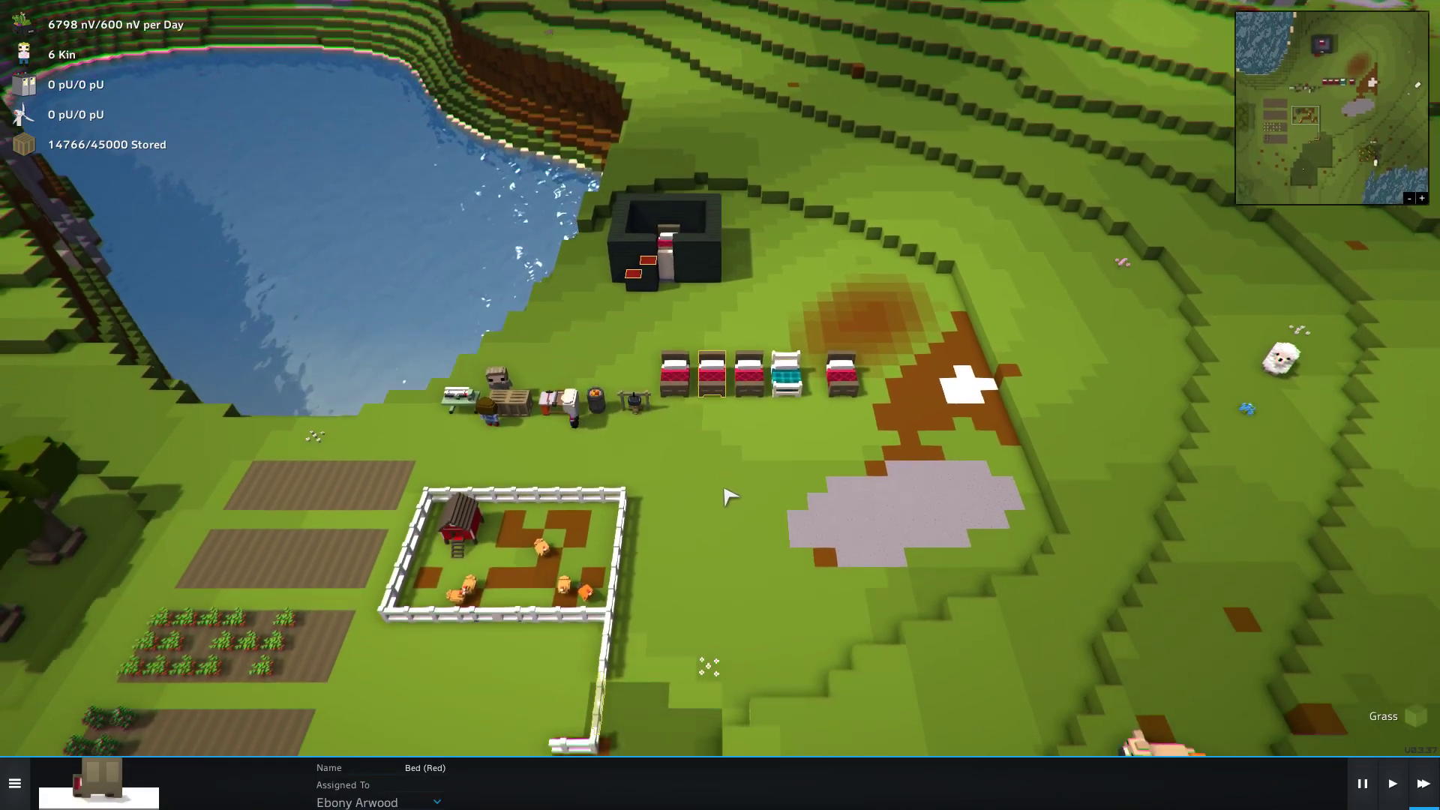
scroll(700, 438, "down", 3)
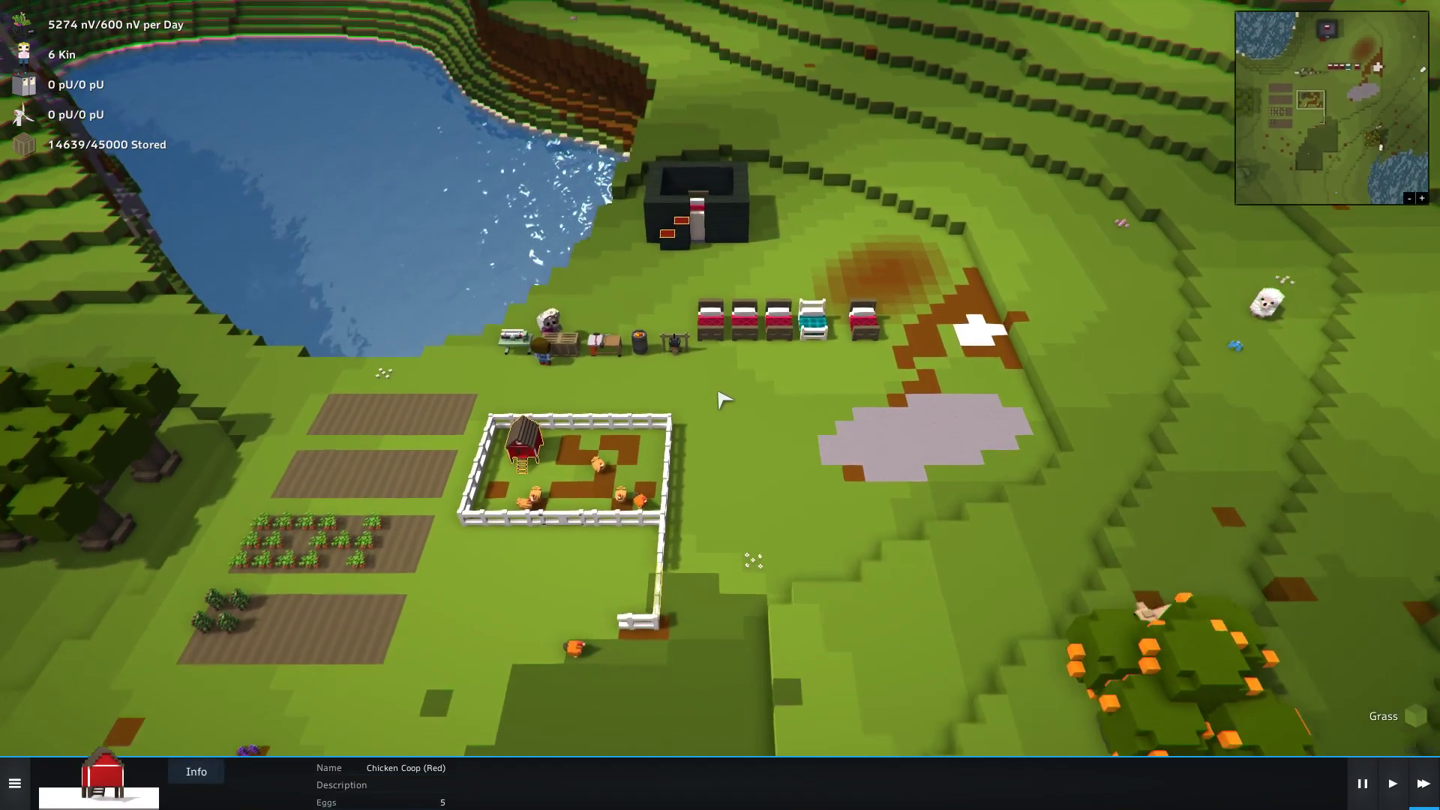
scroll(678, 322, "up", 4)
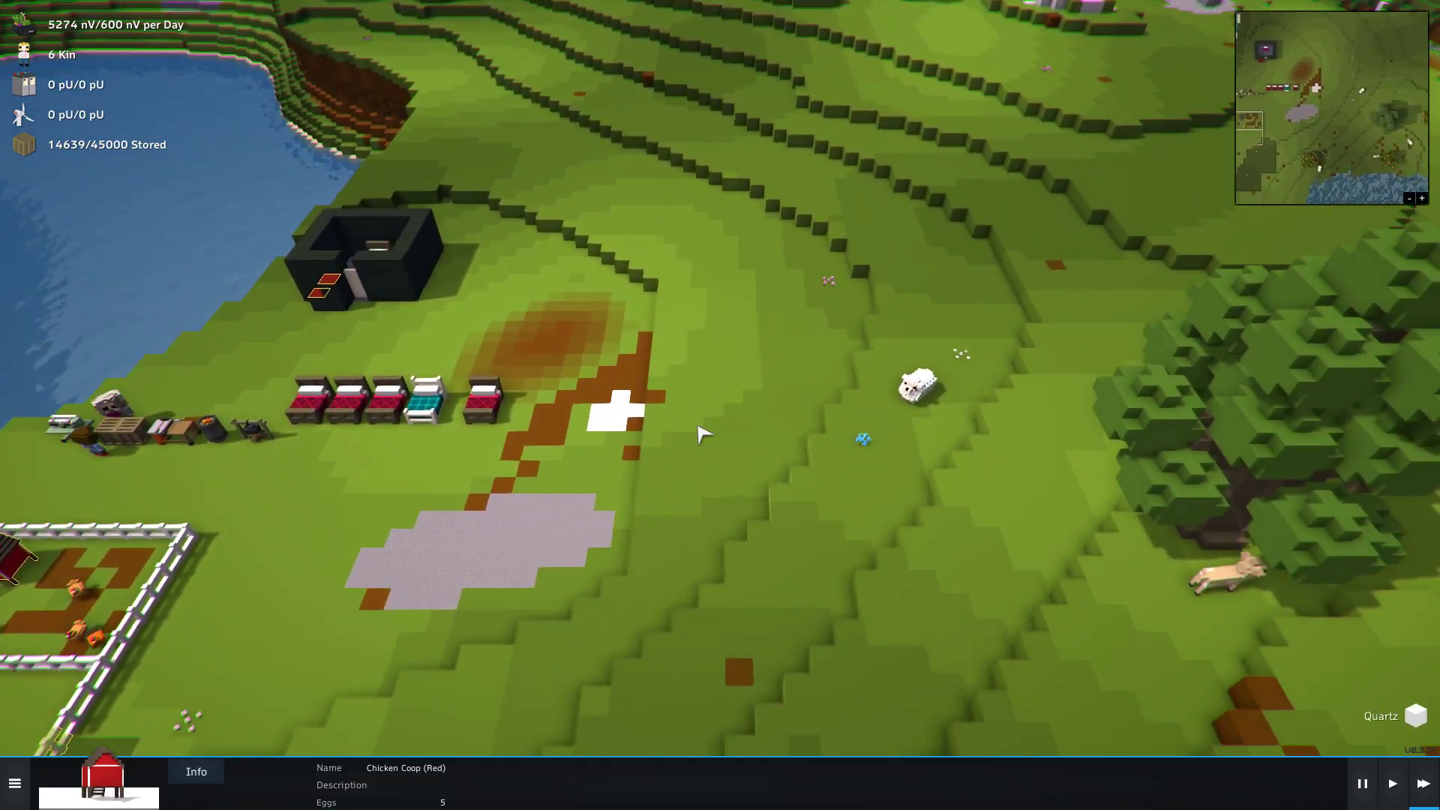
scroll(699, 433, "down", 3)
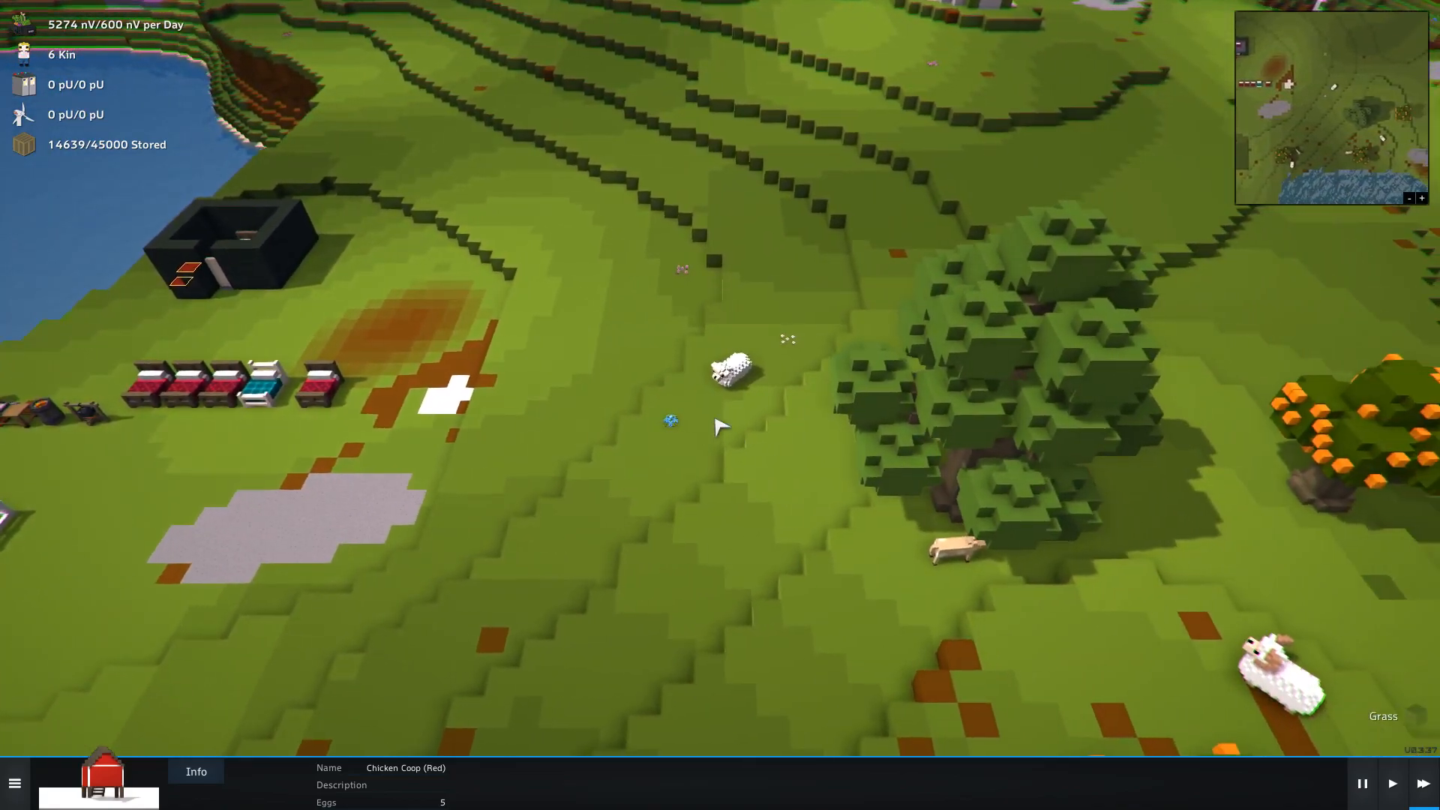
mouse_move(698, 433)
left_mouse_down()
mouse_move(739, 452)
mouse_move(834, 217)
mouse_move(793, 285)
mouse_move(559, 344)
left_mouse_up()
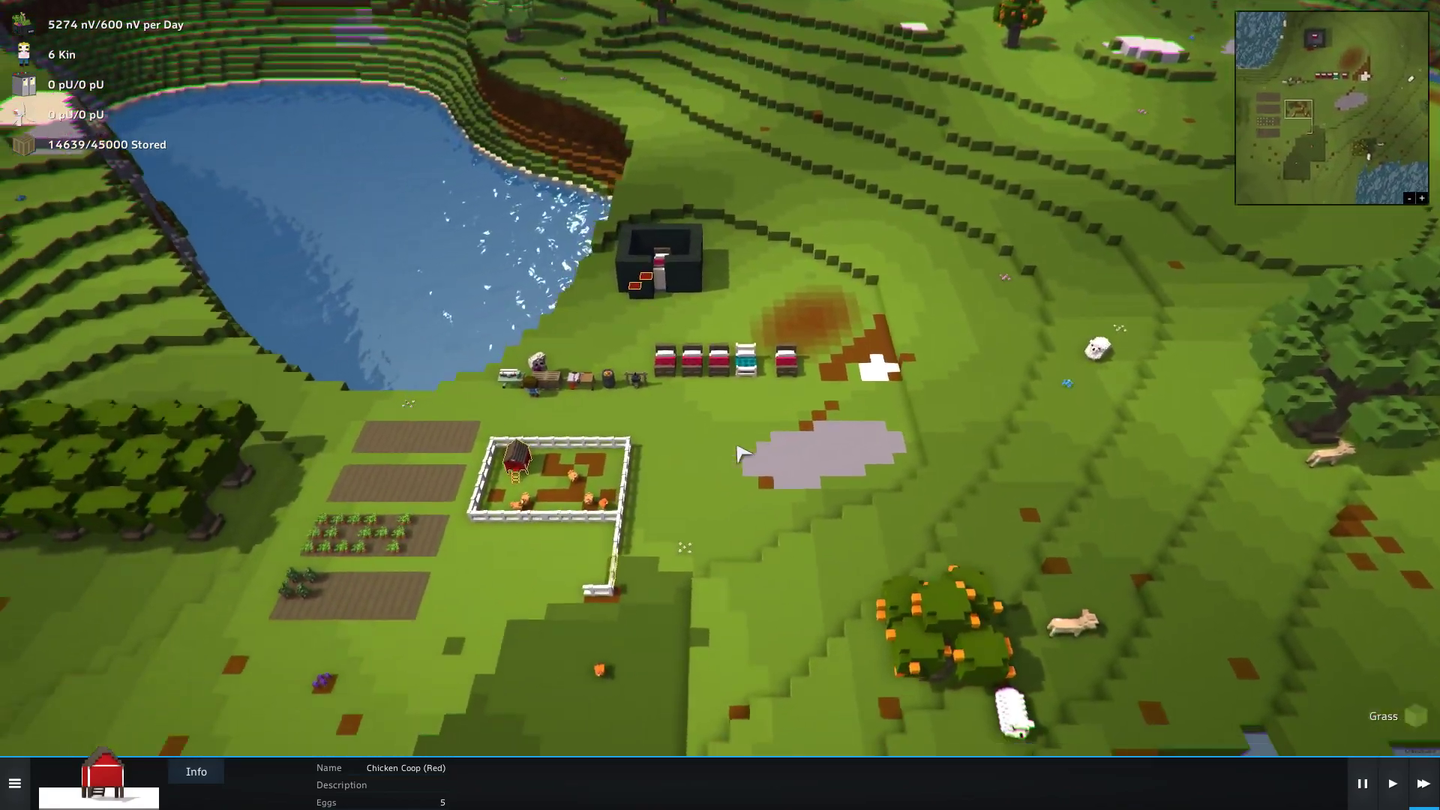
scroll(740, 451, "up", 5)
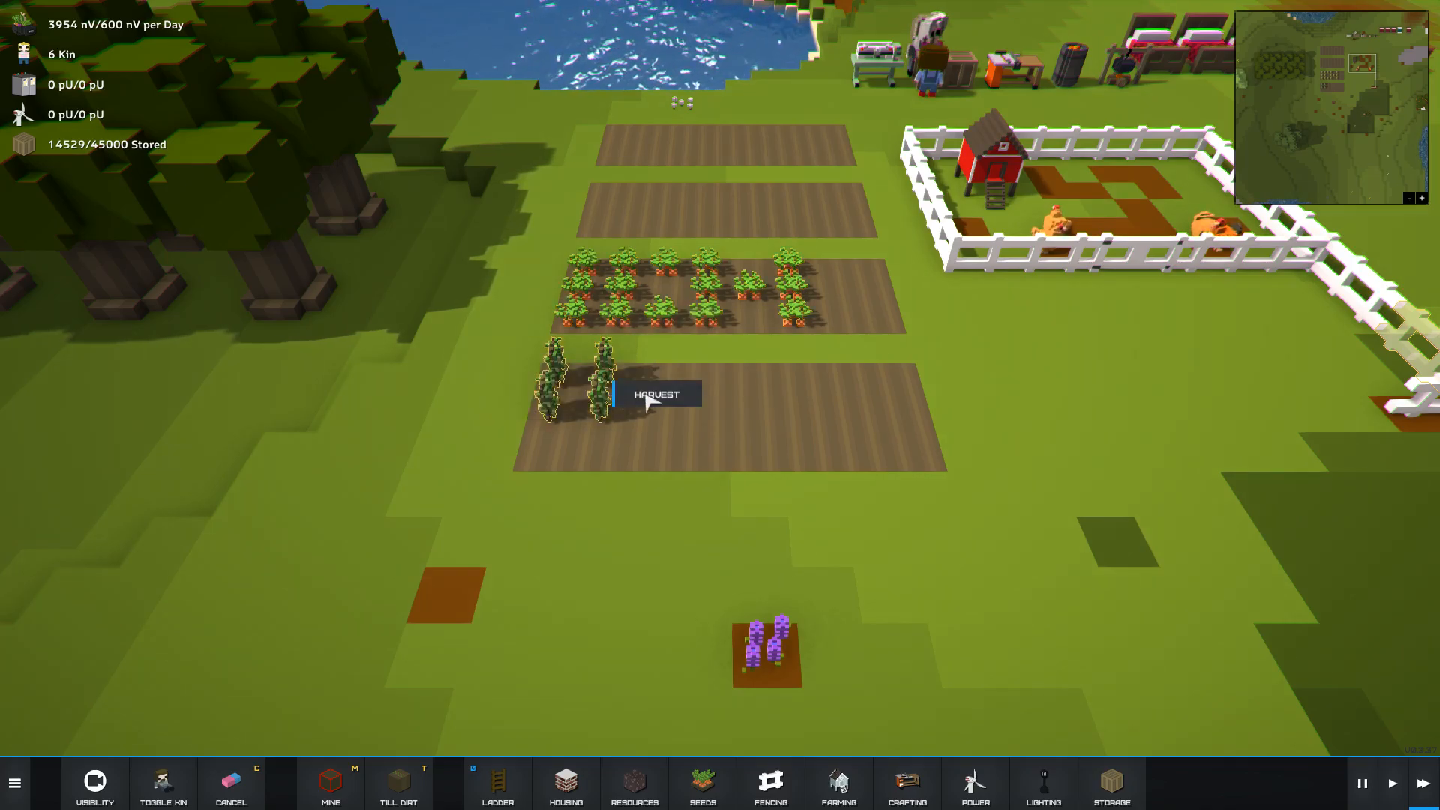
scroll(1063, 385, "down", 5)
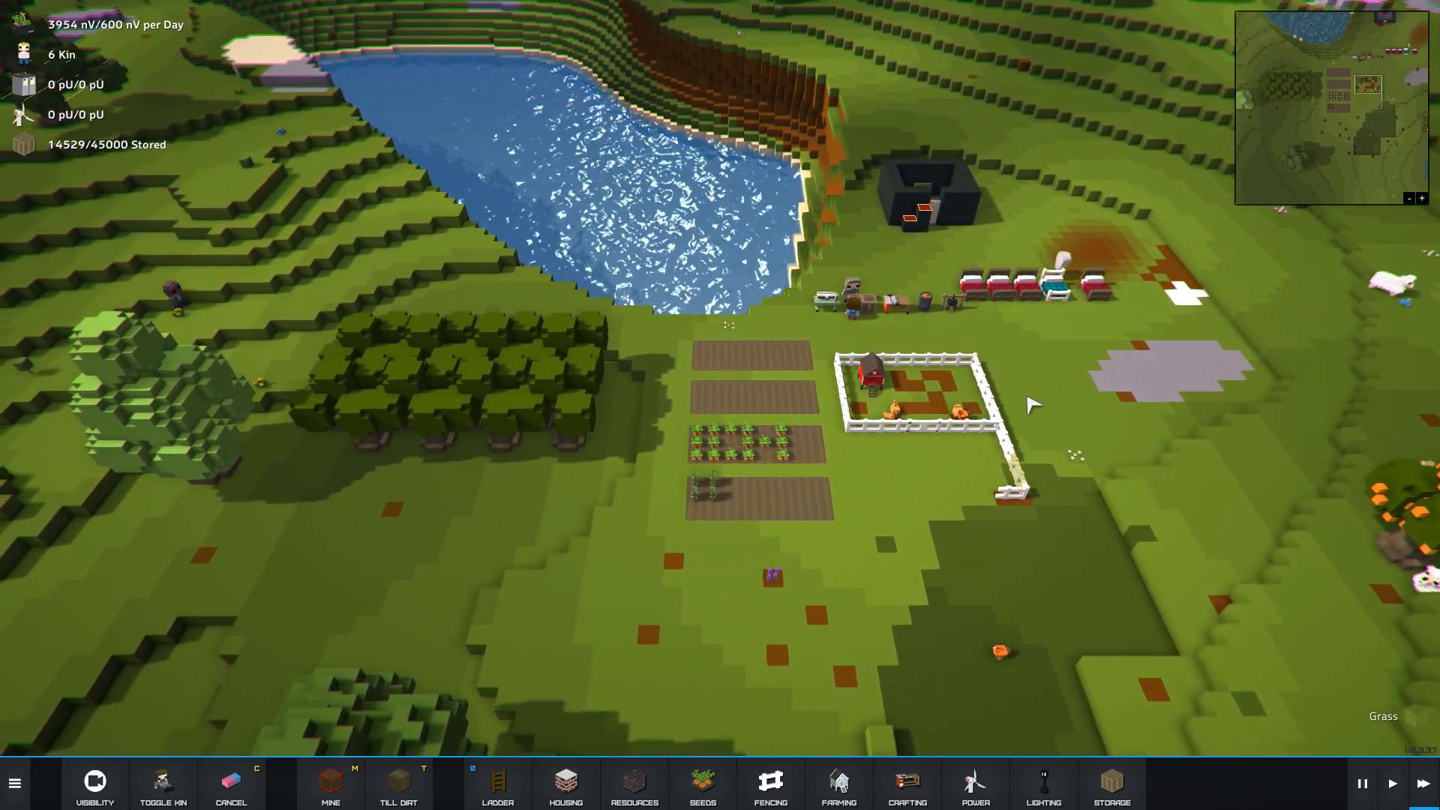
key("a")
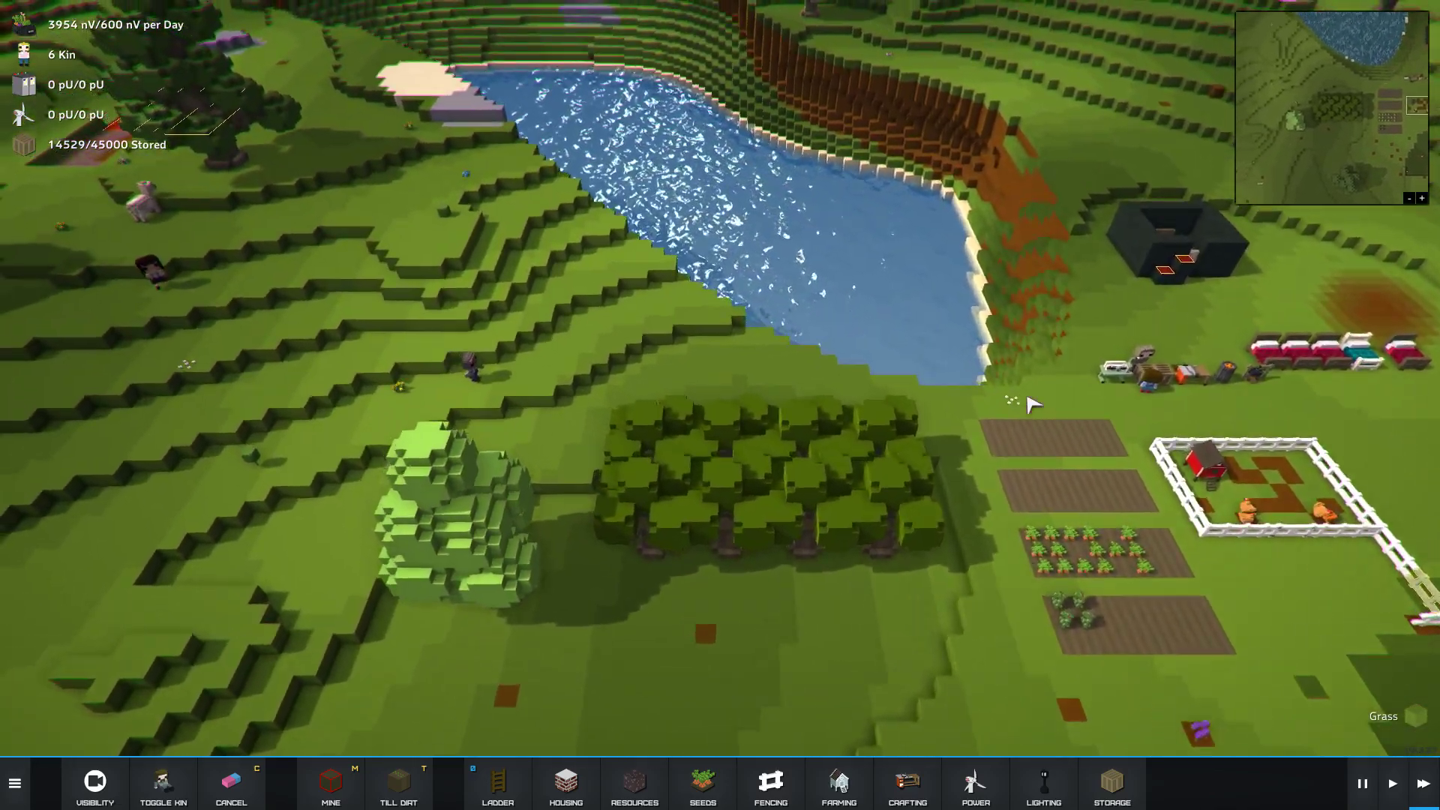
key("a")
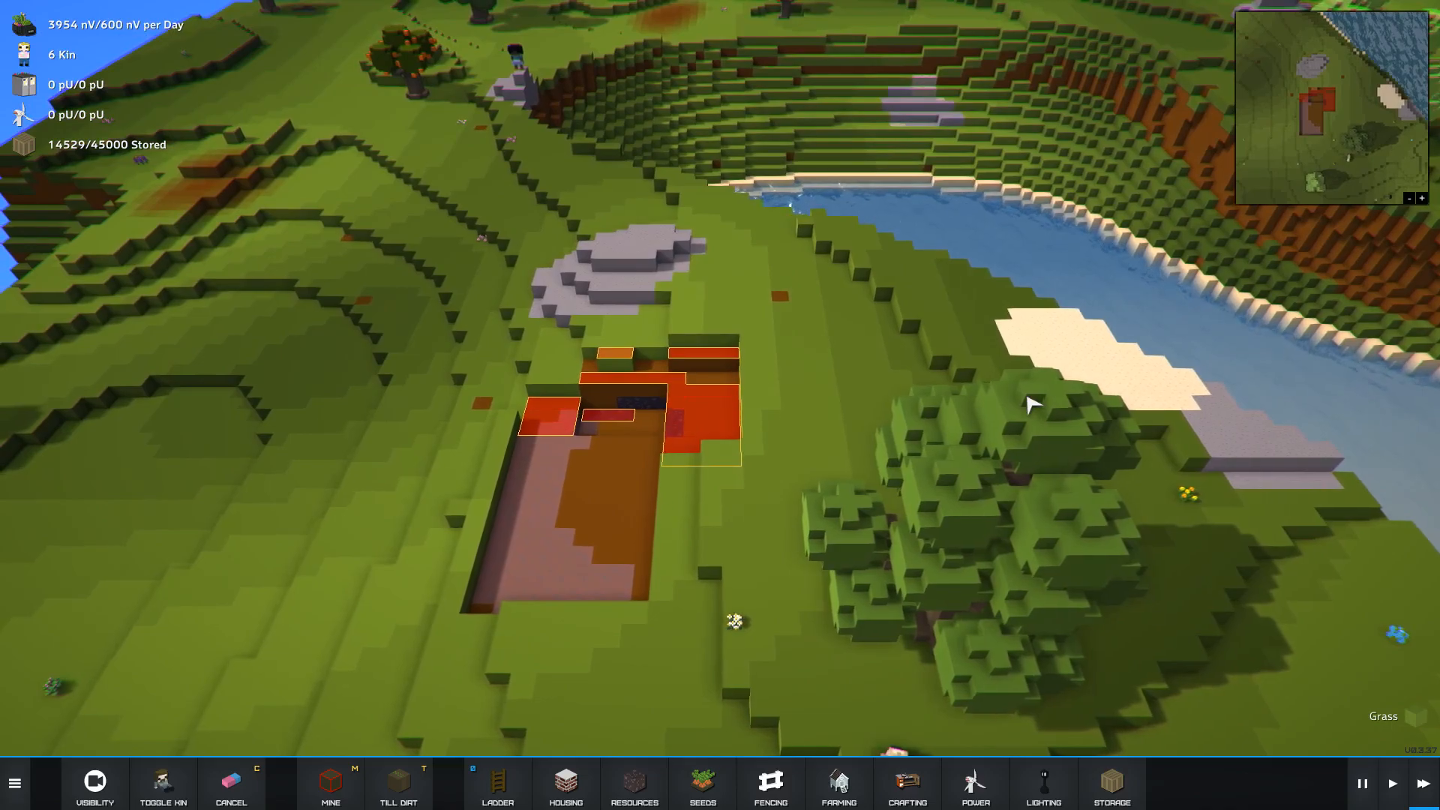
scroll(954, 474, "down", 2)
key("d")
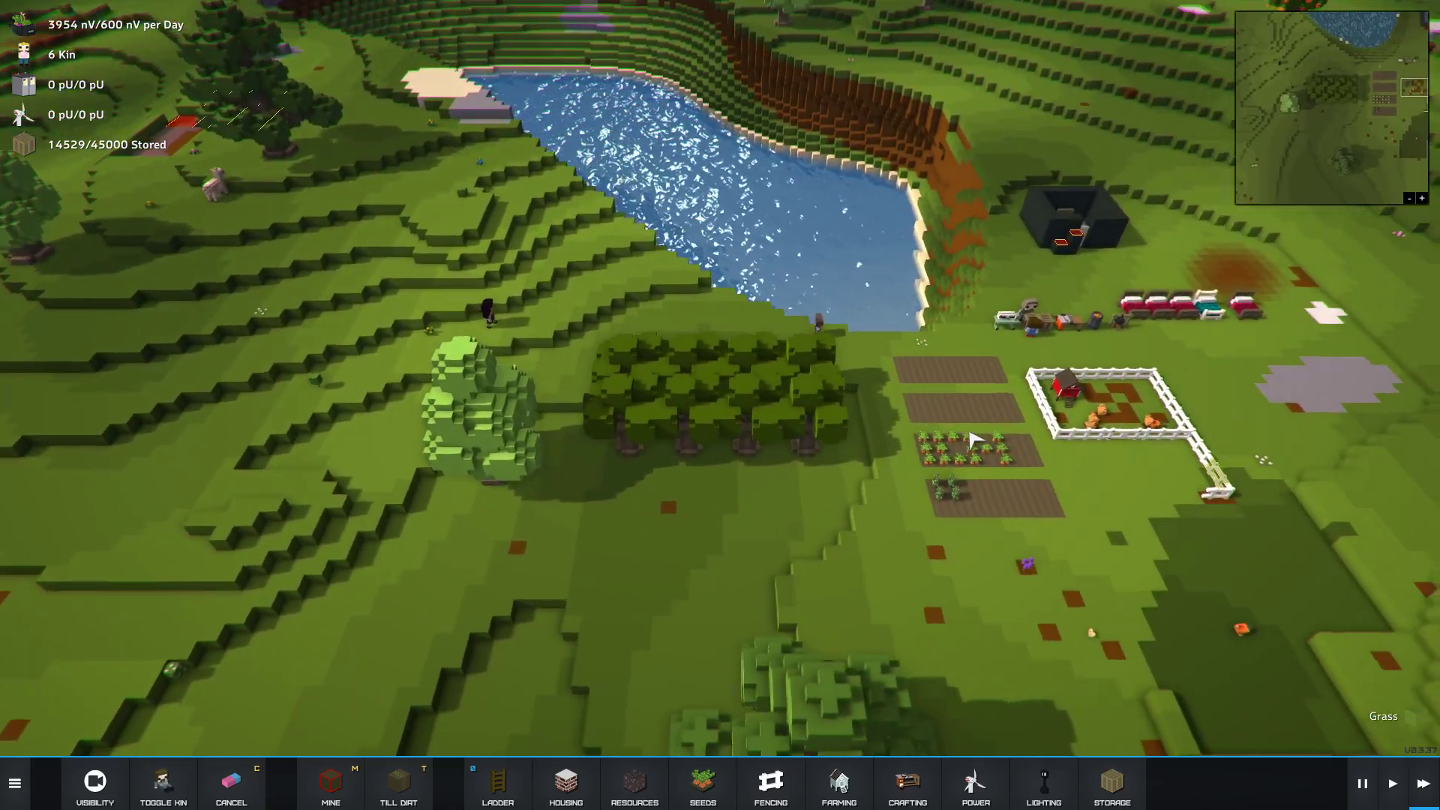
key("d")
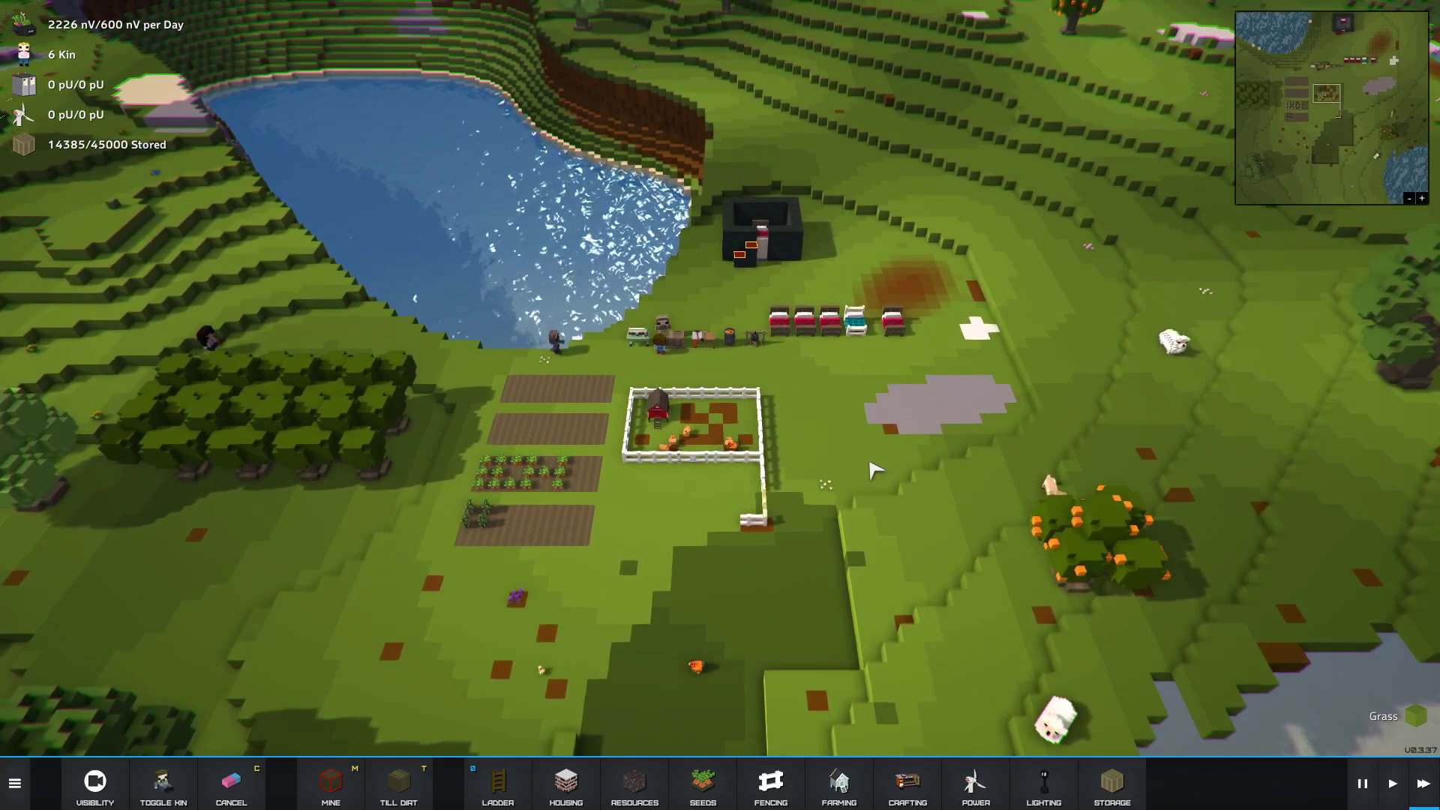
scroll(876, 471, "up", 3)
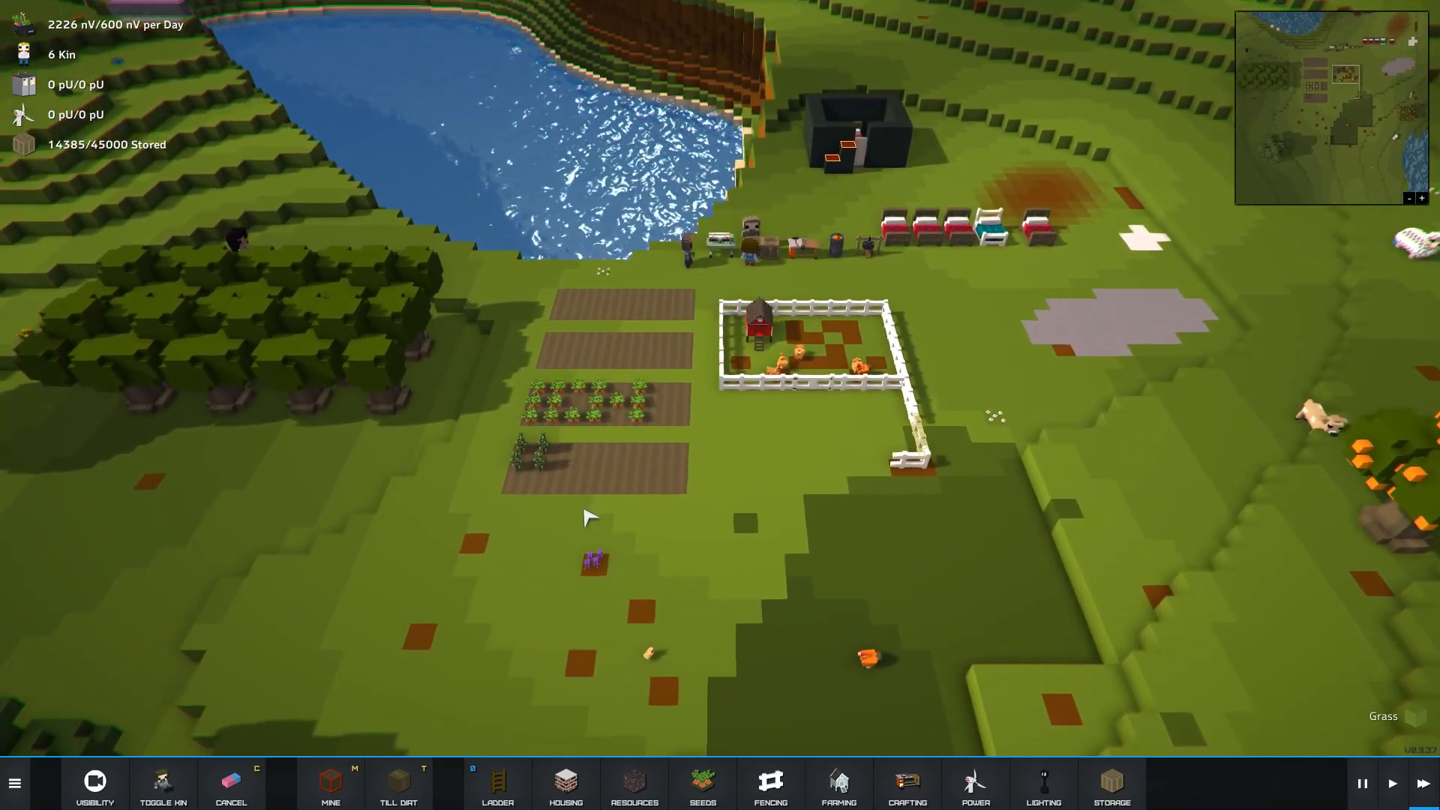